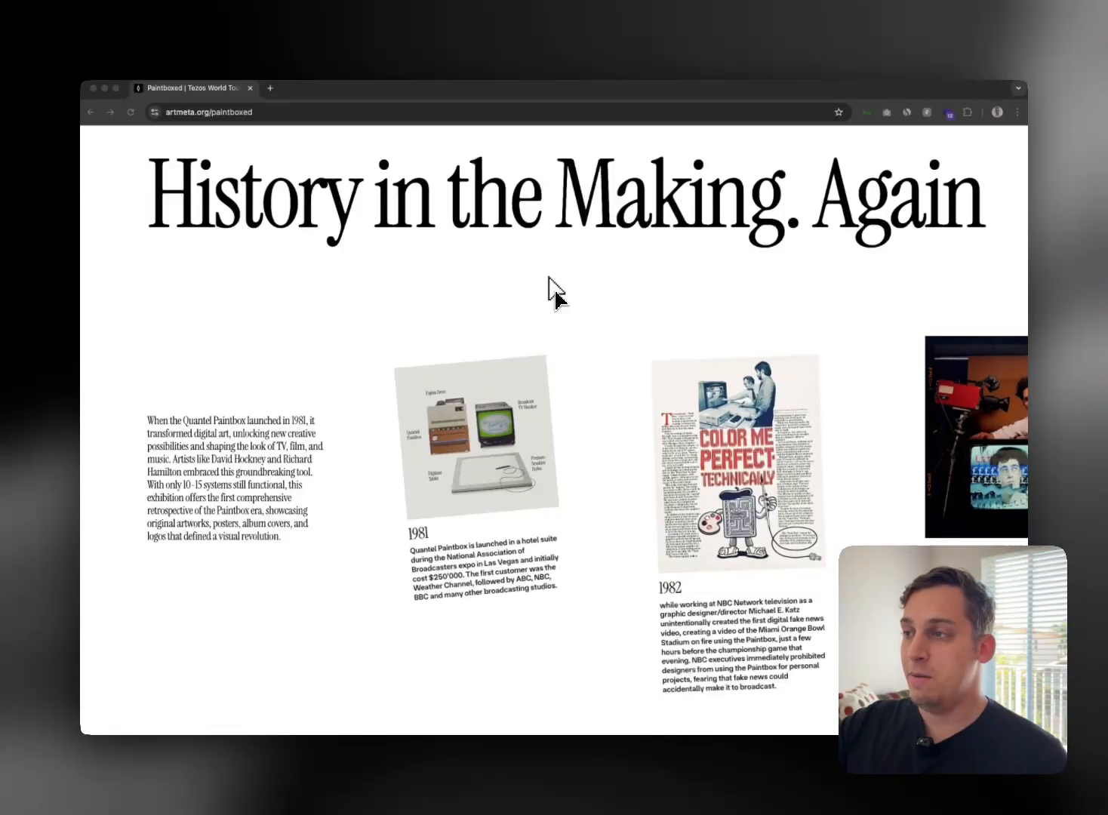
Step: Examine the sideways-moving timeline on the Paintboxed page, from the 1981 entry to the "From the 1980s" section and back
scroll(430, 296, "down", 5)
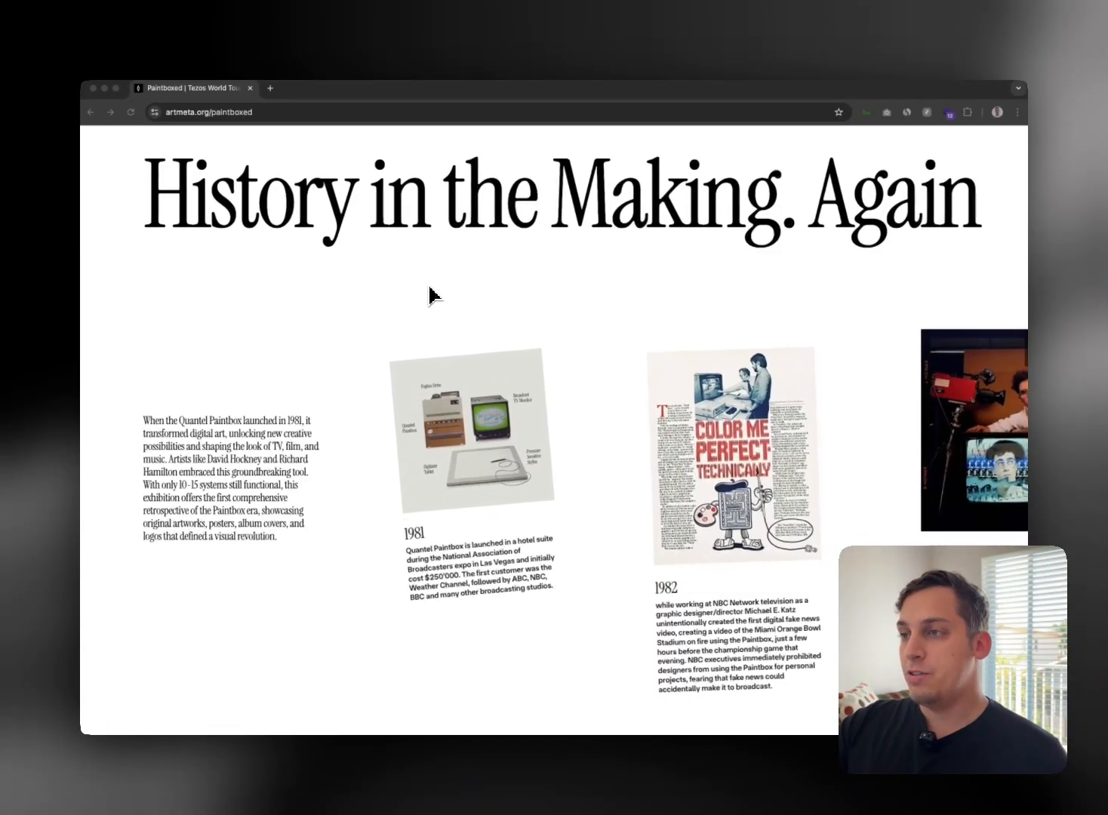
scroll(431, 296, "down", 10)
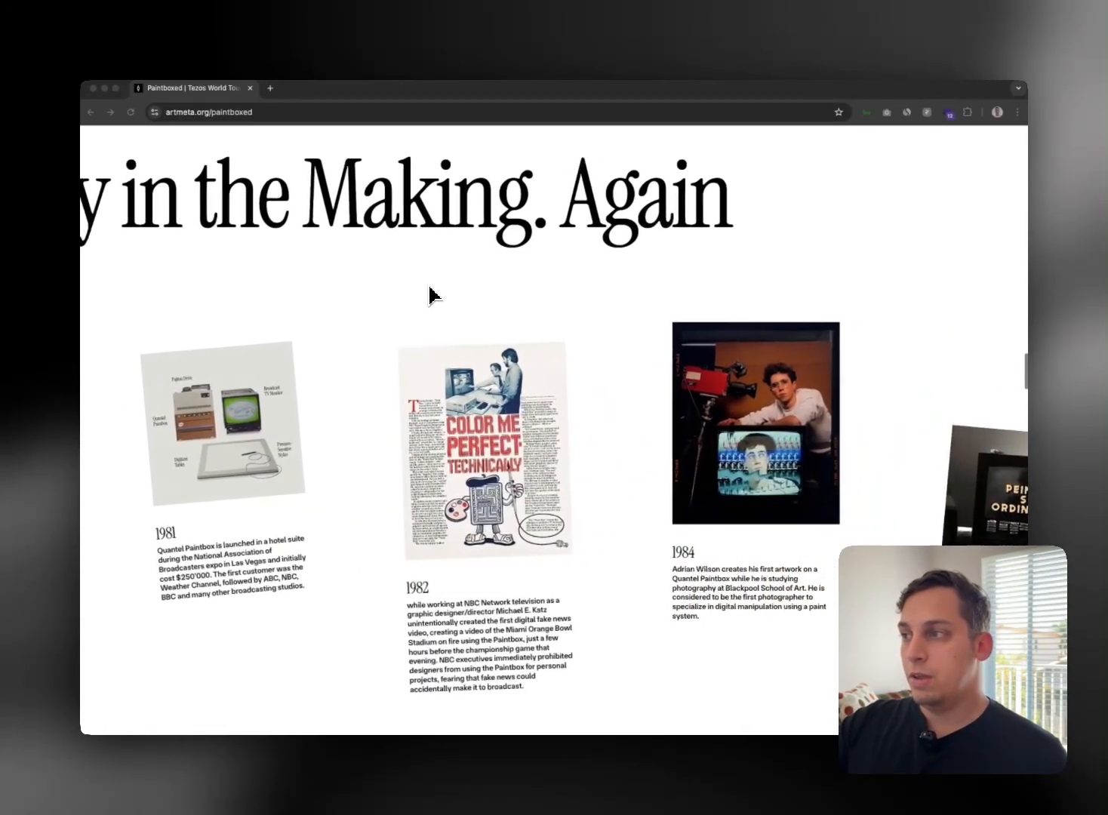
scroll(430, 296, "down", 12)
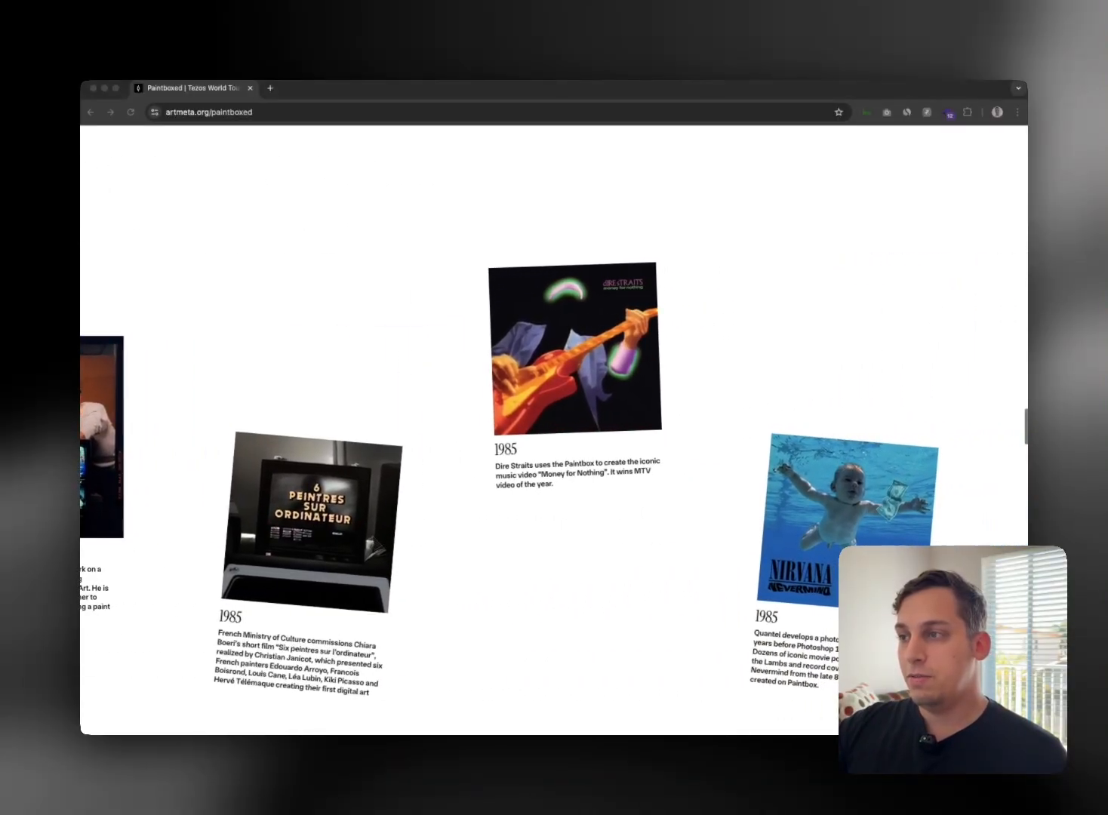
scroll(423, 454, "down", 2)
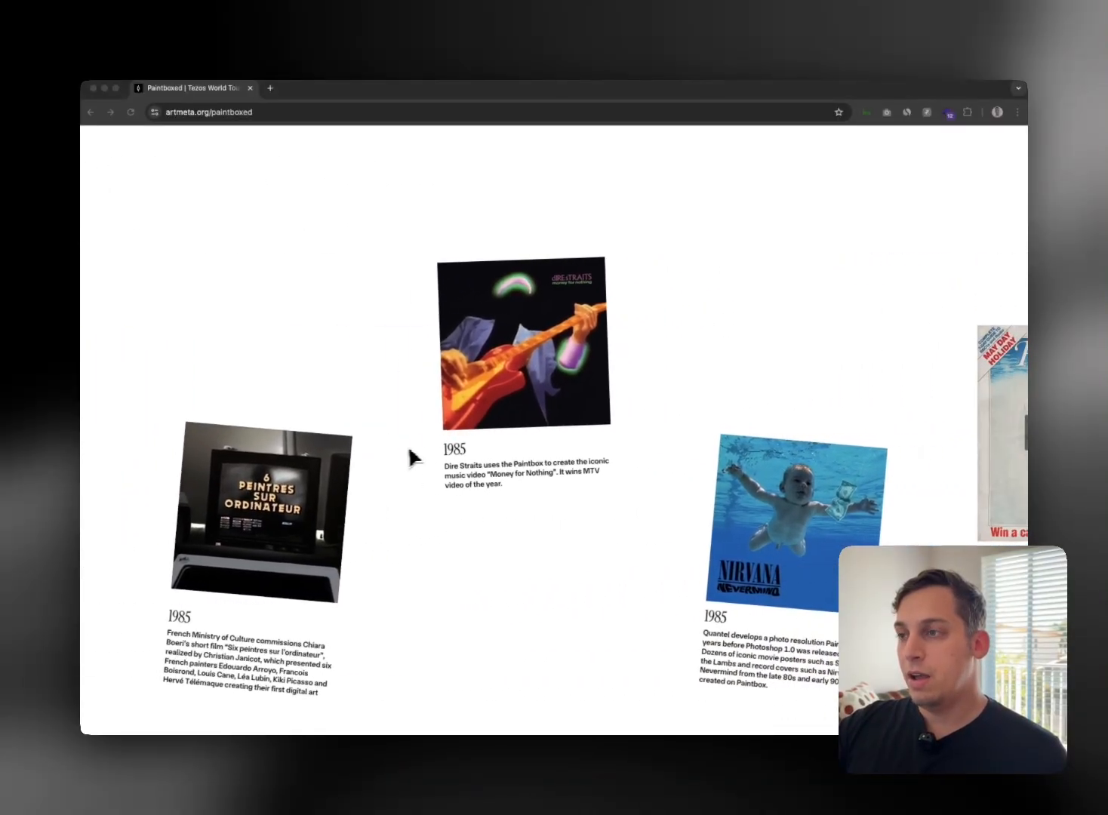
scroll(185, 596, "up", 1)
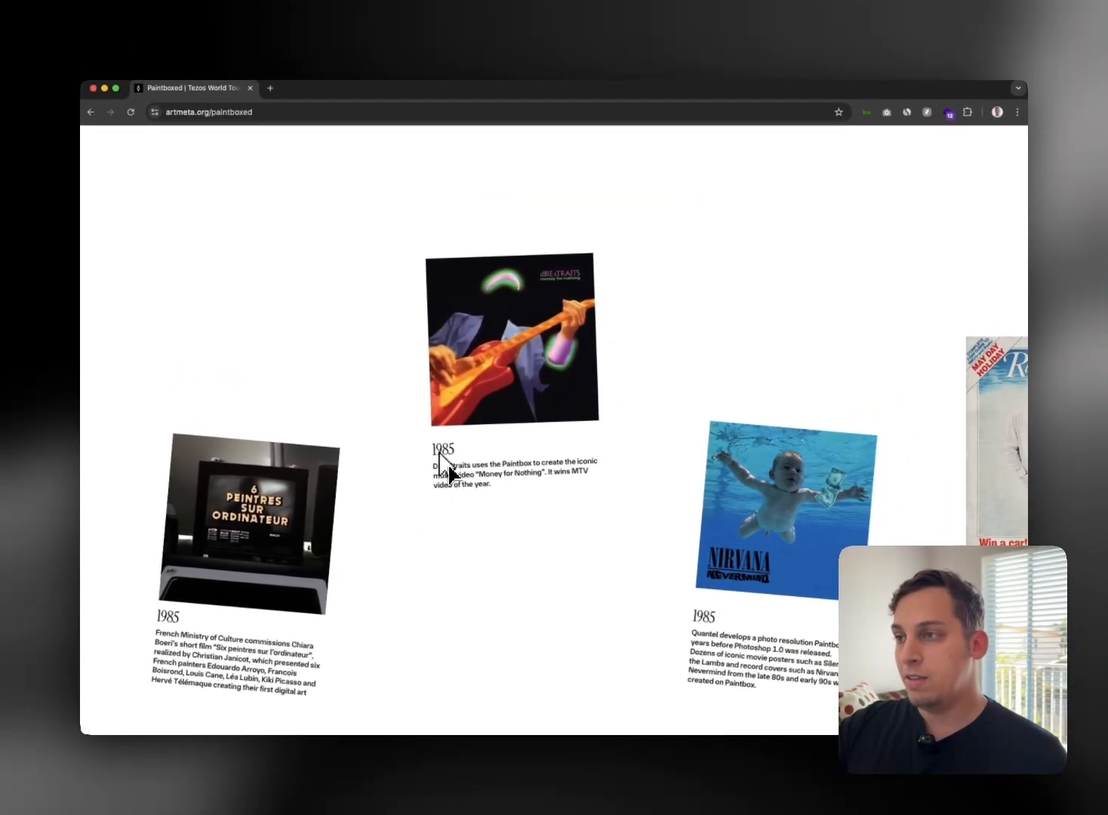
scroll(561, 508, "down", 10)
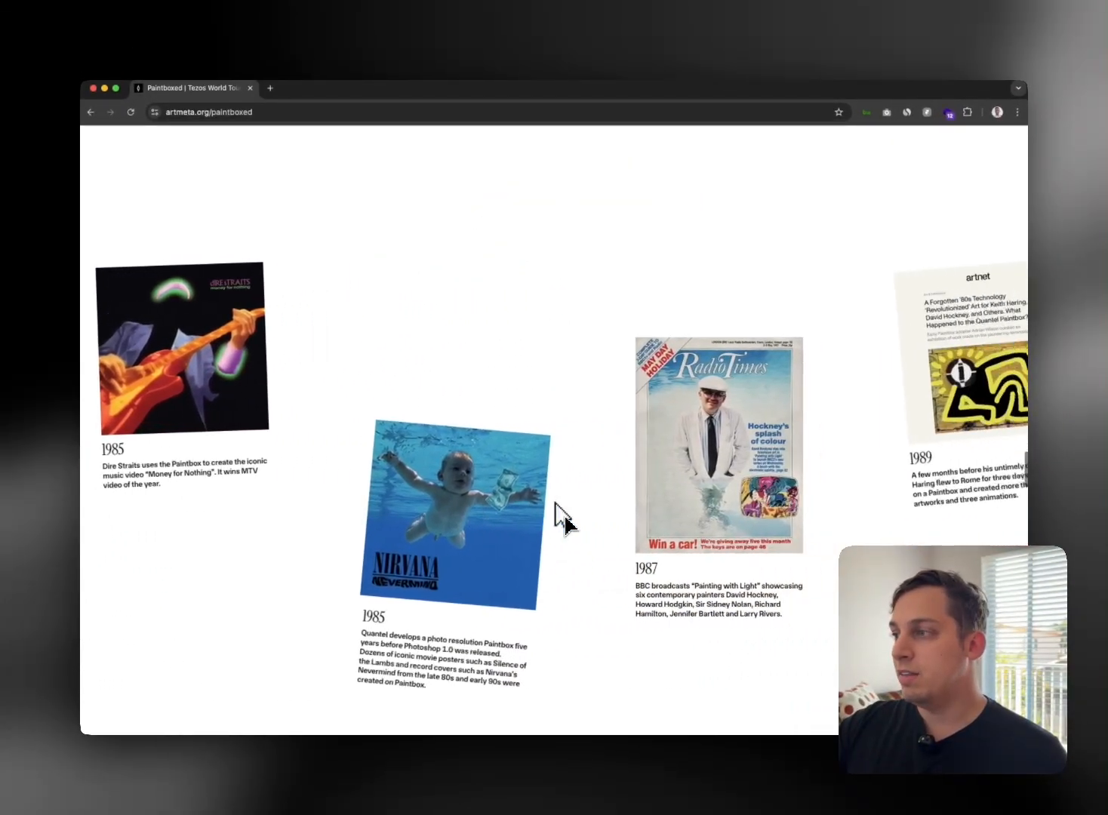
scroll(551, 515, "down", 10)
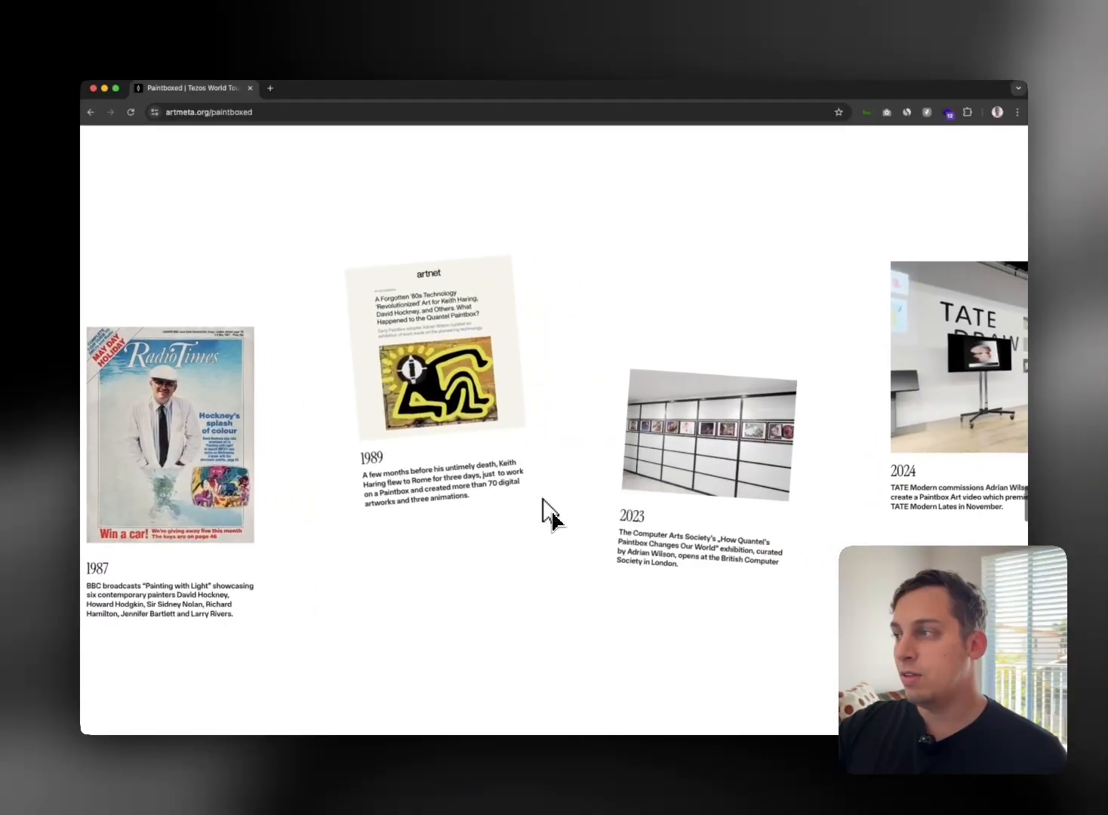
scroll(529, 514, "down", 10)
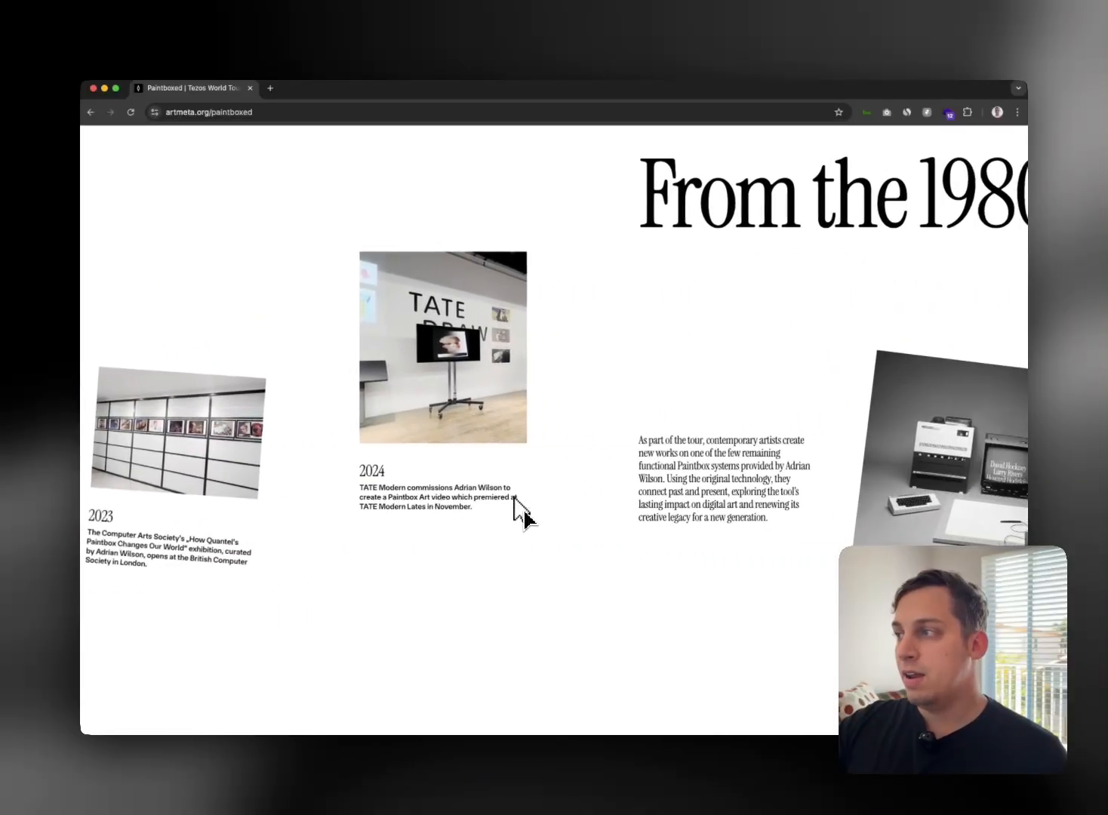
scroll(523, 519, "down", 10)
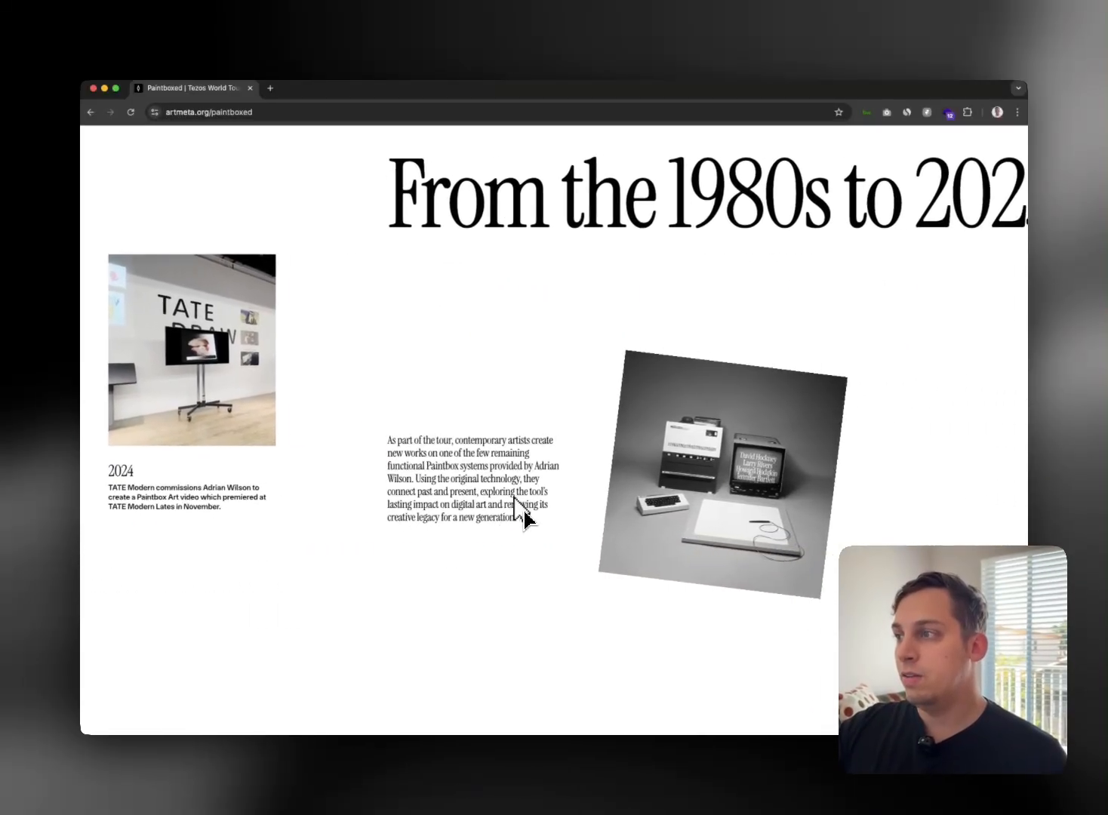
scroll(515, 502, "down", 5)
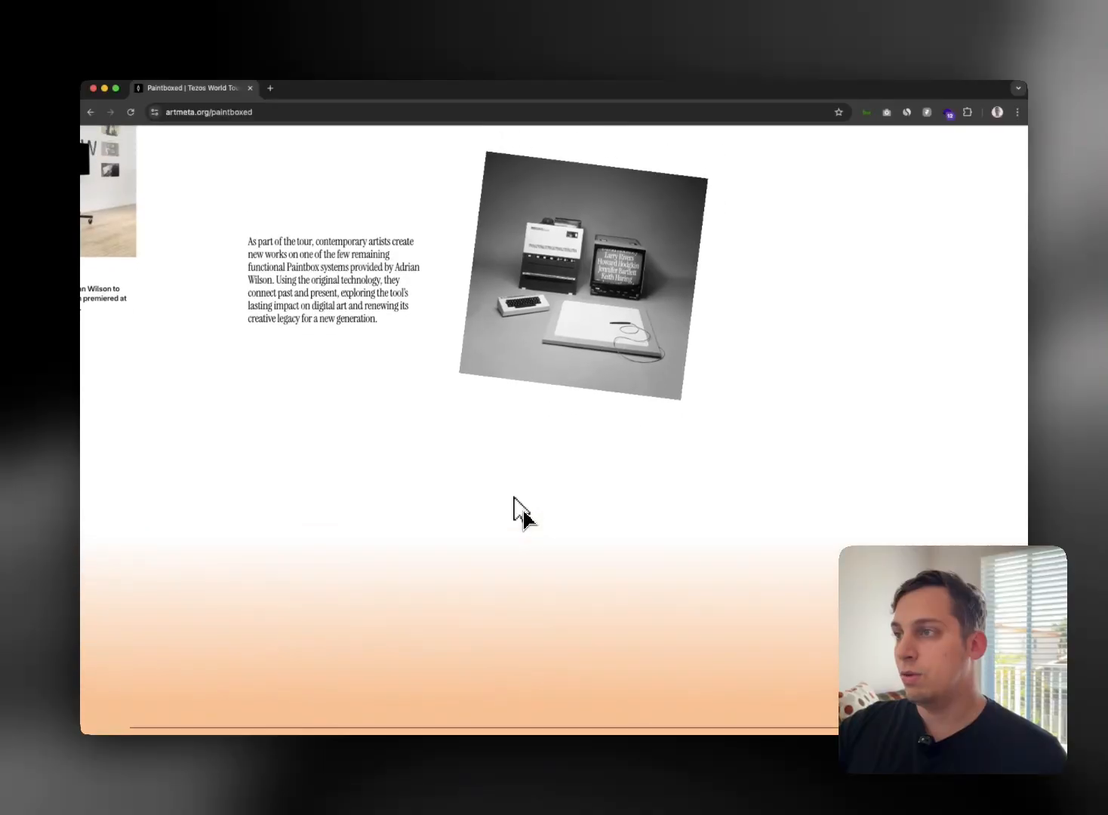
scroll(515, 501, "up", 10)
scroll(523, 516, "up", 10)
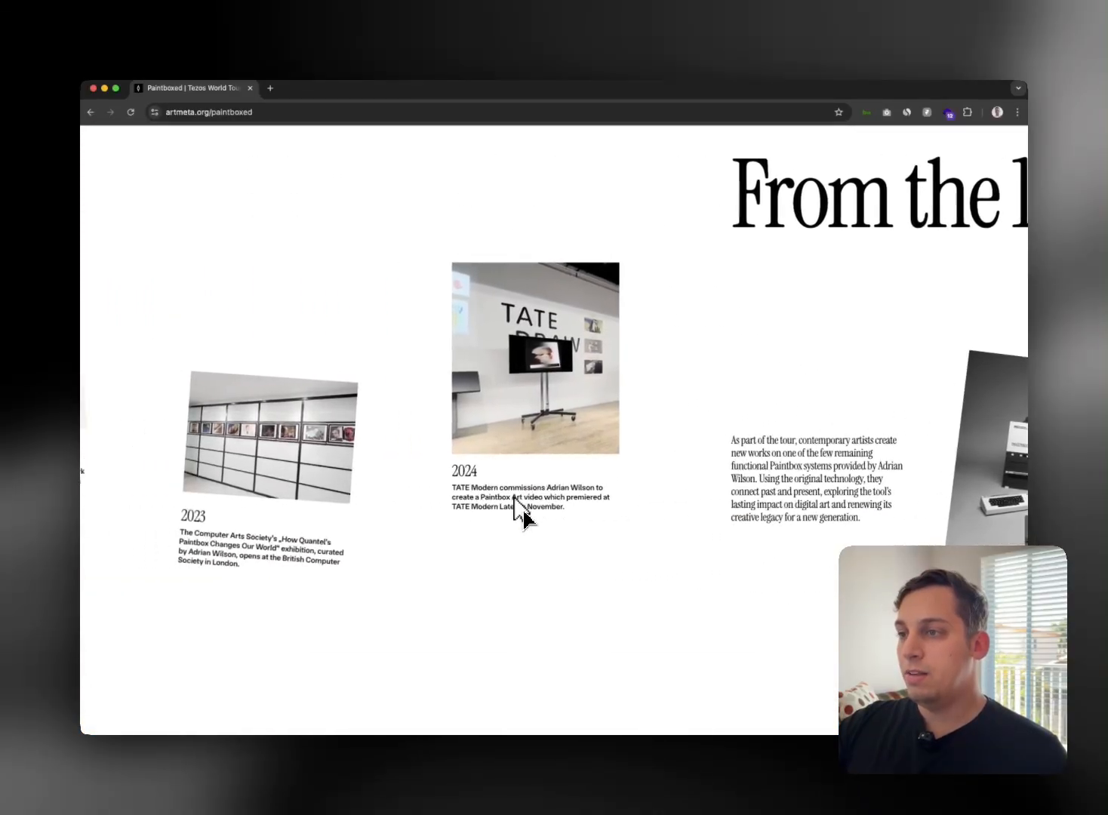
scroll(522, 516, "up", 10)
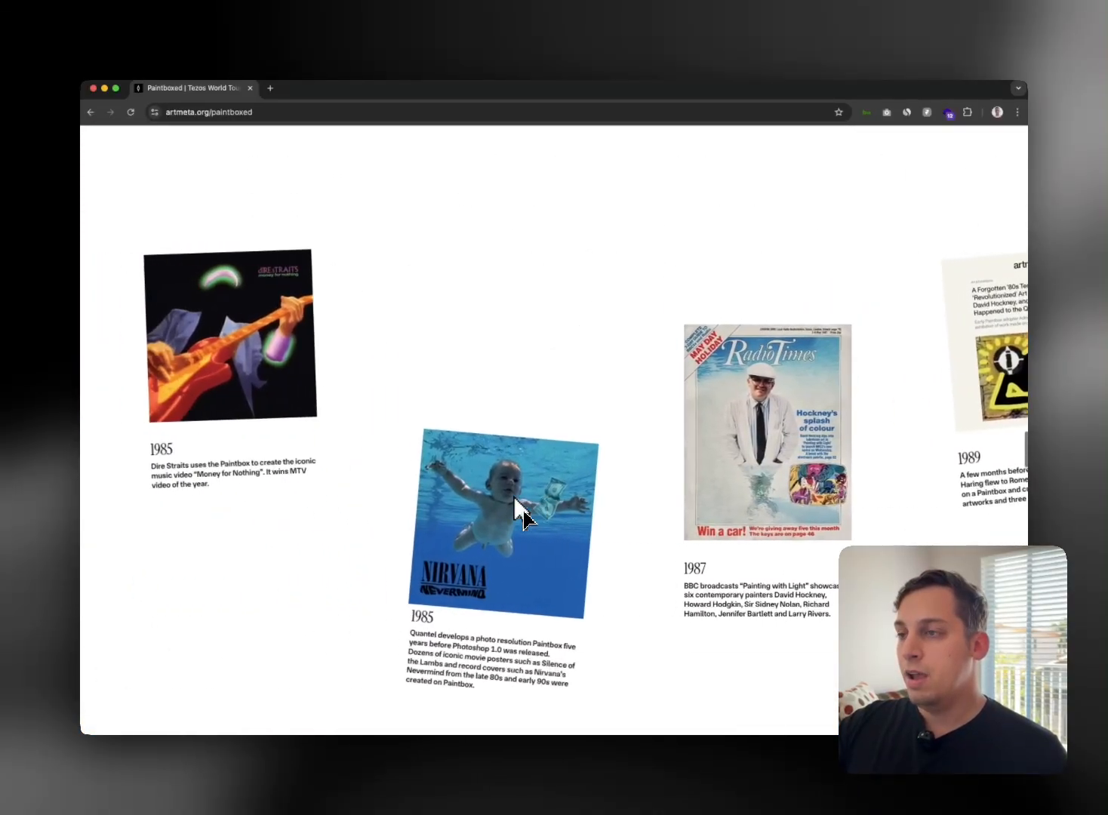
scroll(515, 504, "up", 10)
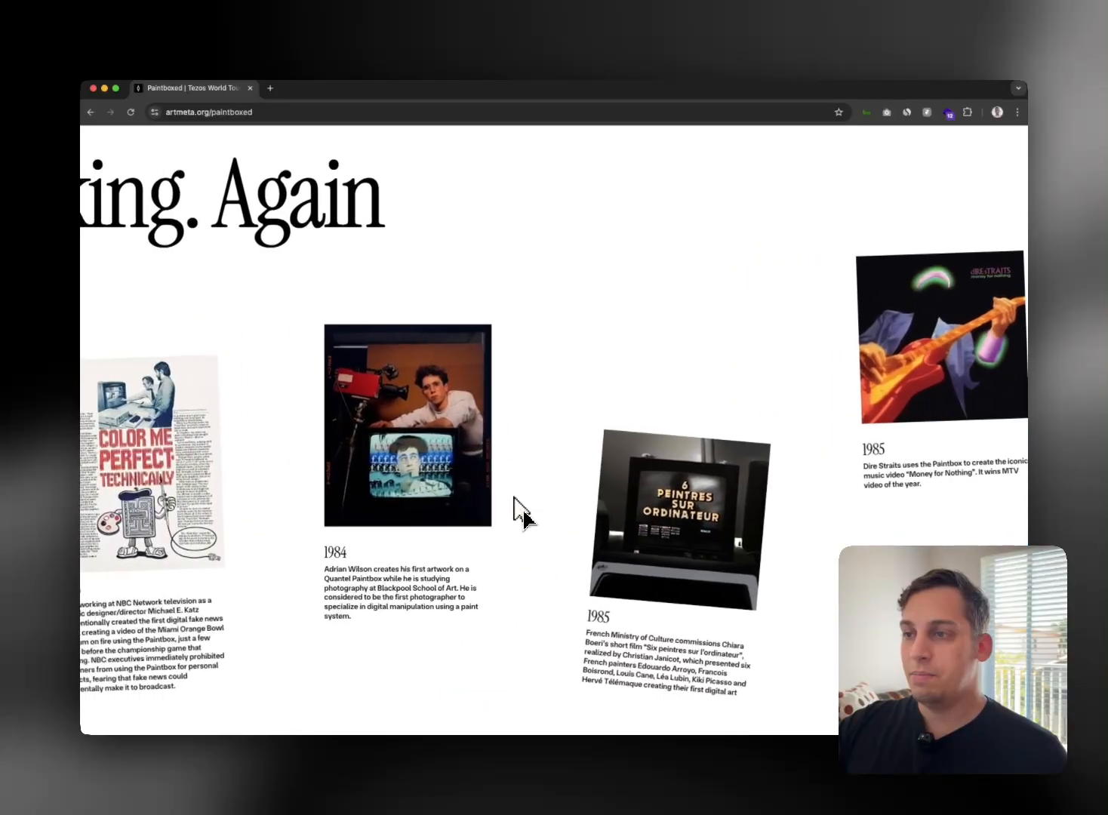
scroll(520, 513, "up", 10)
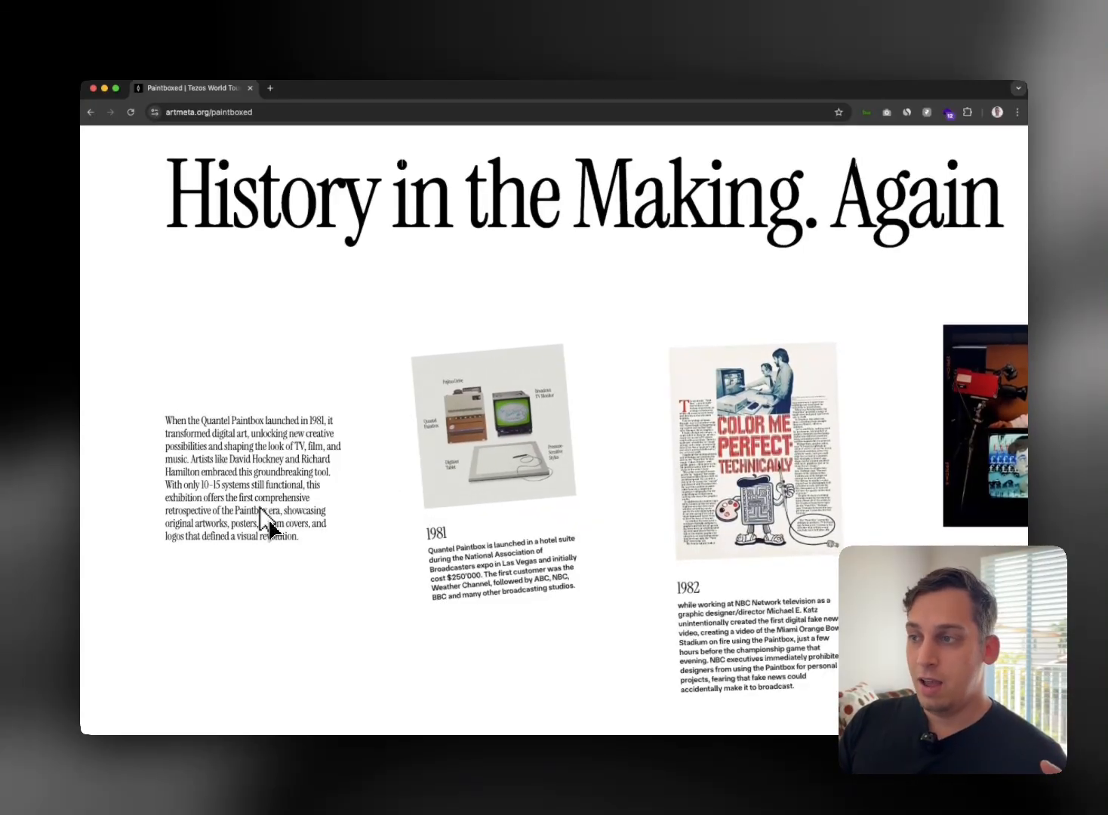
Step: Study how the tilted image cards move along the timeline between the 1981 and 1989 entries in both directions
scroll(543, 537, "down", 10)
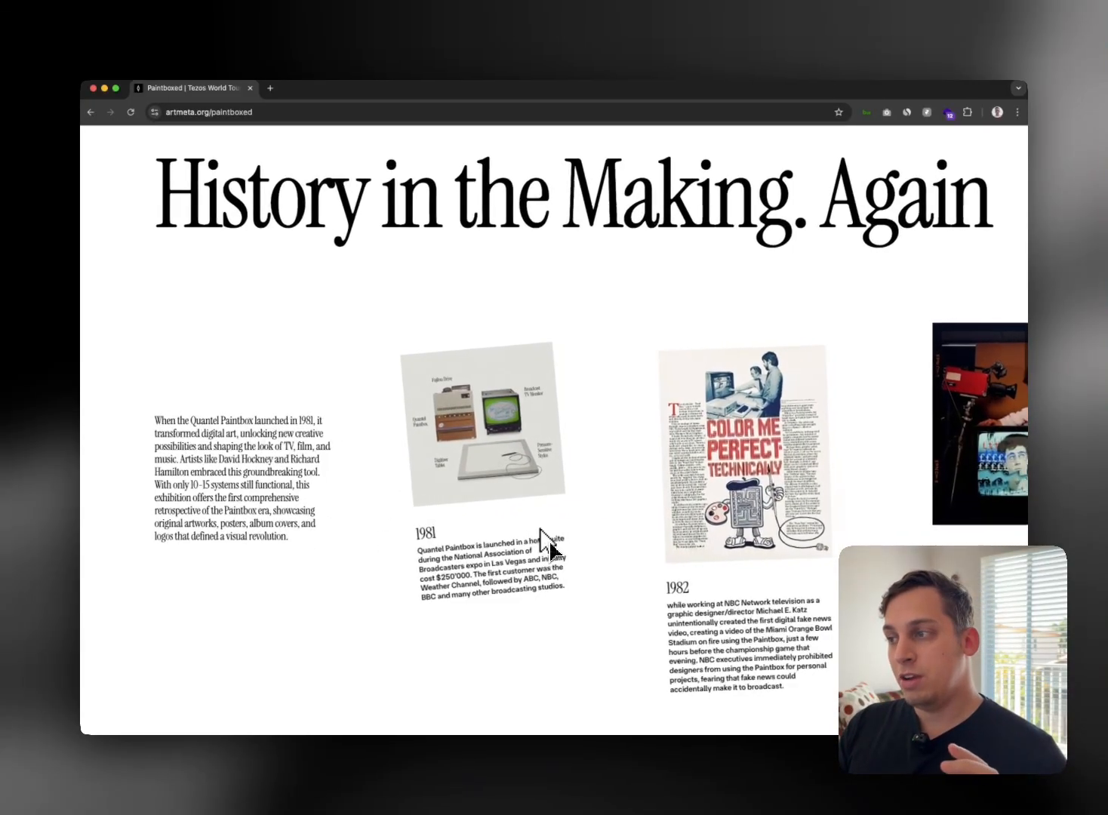
scroll(546, 540, "down", 8)
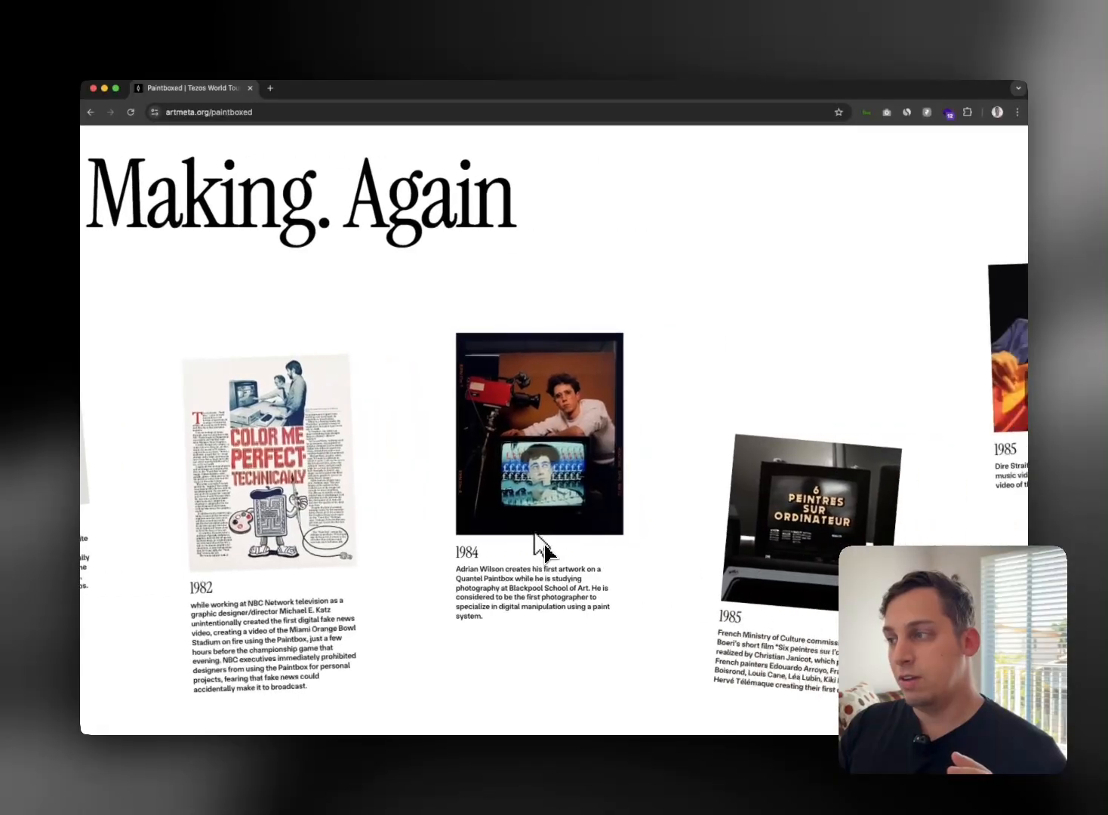
scroll(654, 541, "down", 10)
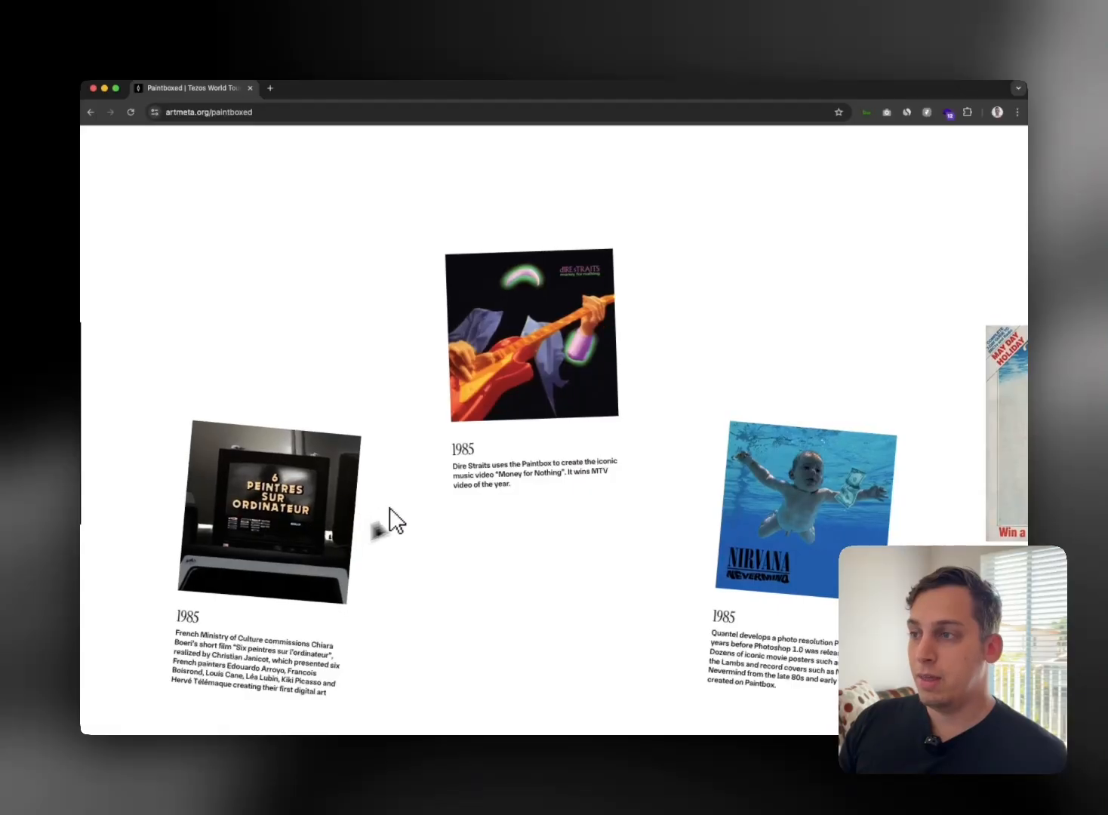
scroll(583, 447, "down", 10)
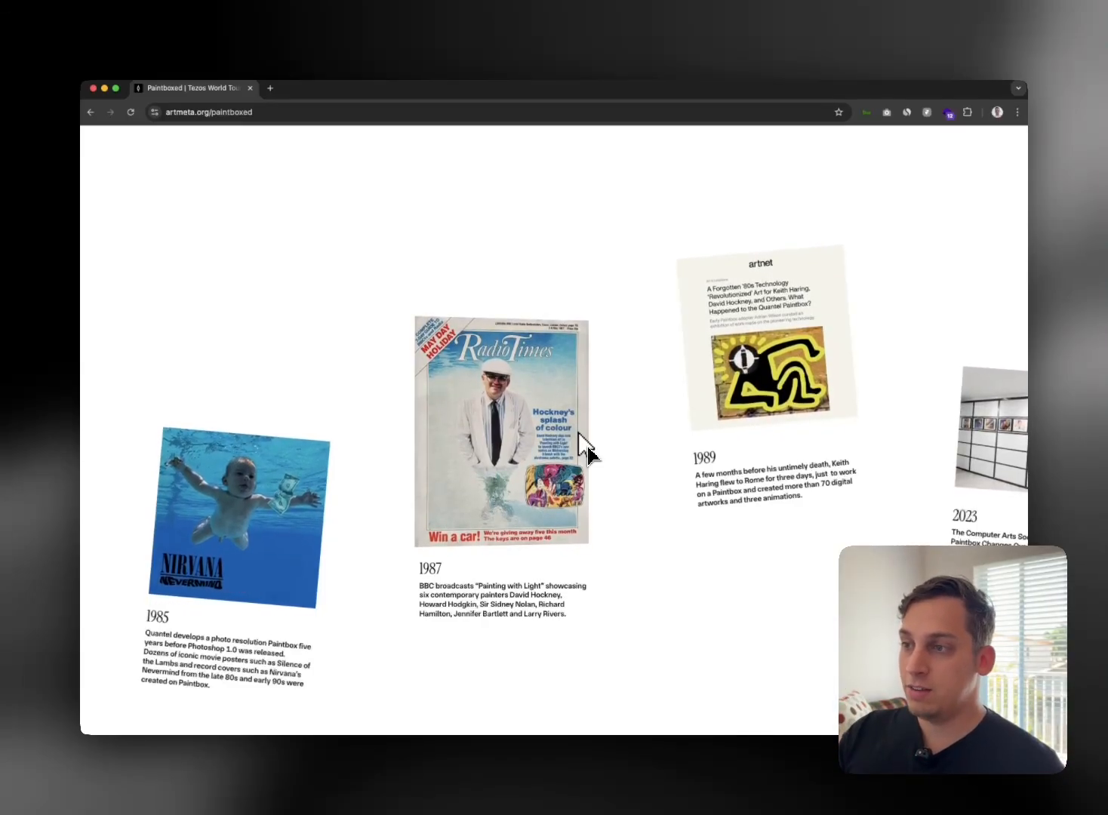
scroll(586, 447, "down", 3)
scroll(587, 446, "up", 5)
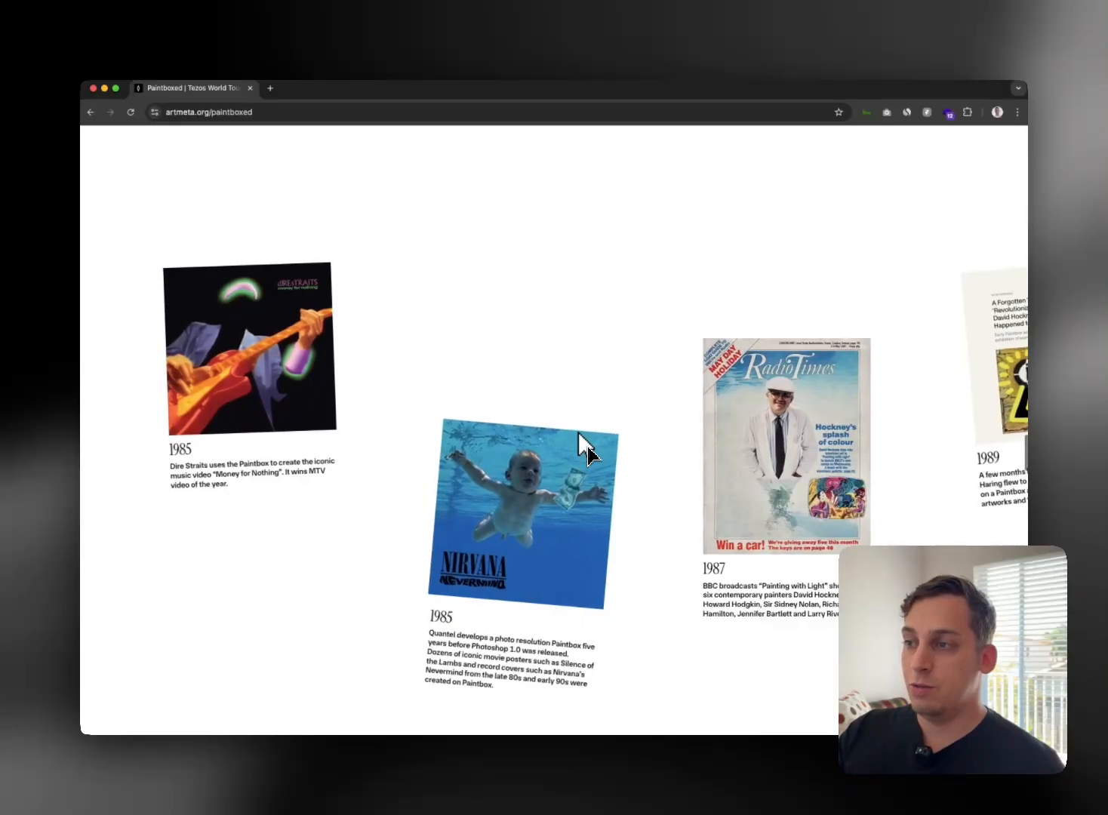
scroll(587, 447, "up", 5)
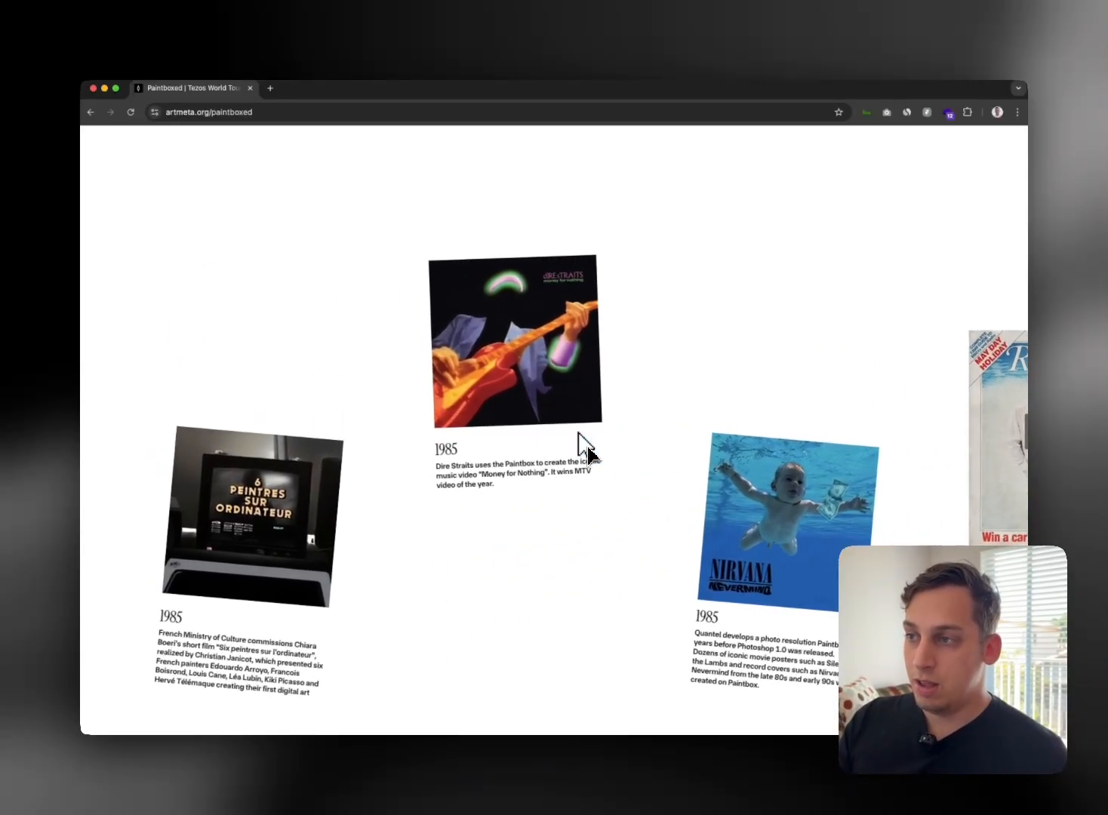
scroll(430, 456, "up", 5)
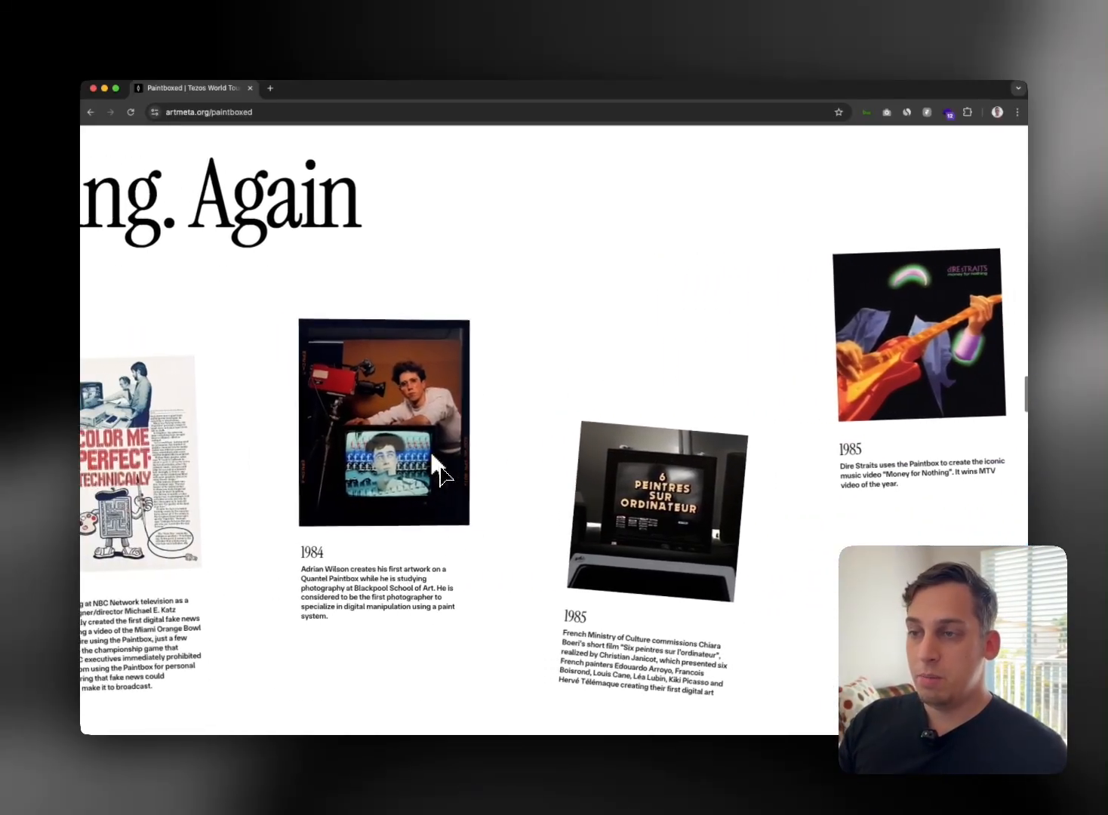
scroll(431, 455, "up", 4)
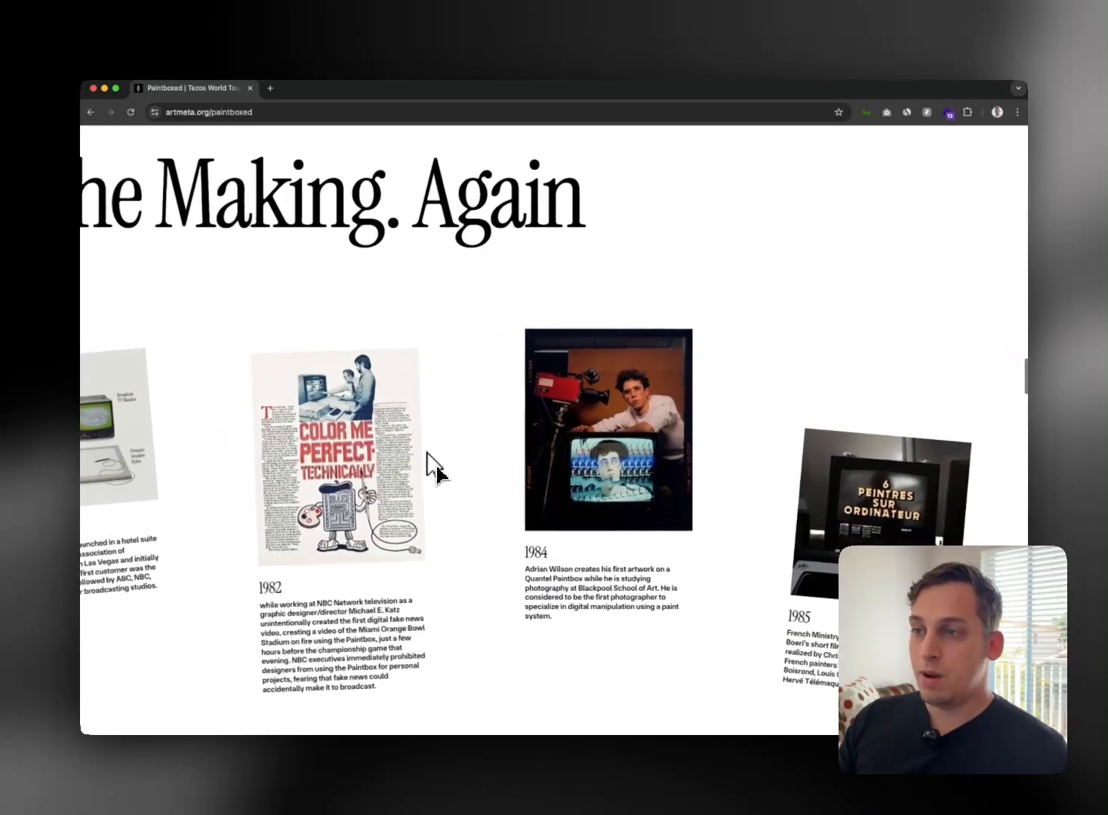
scroll(421, 457, "up", 4)
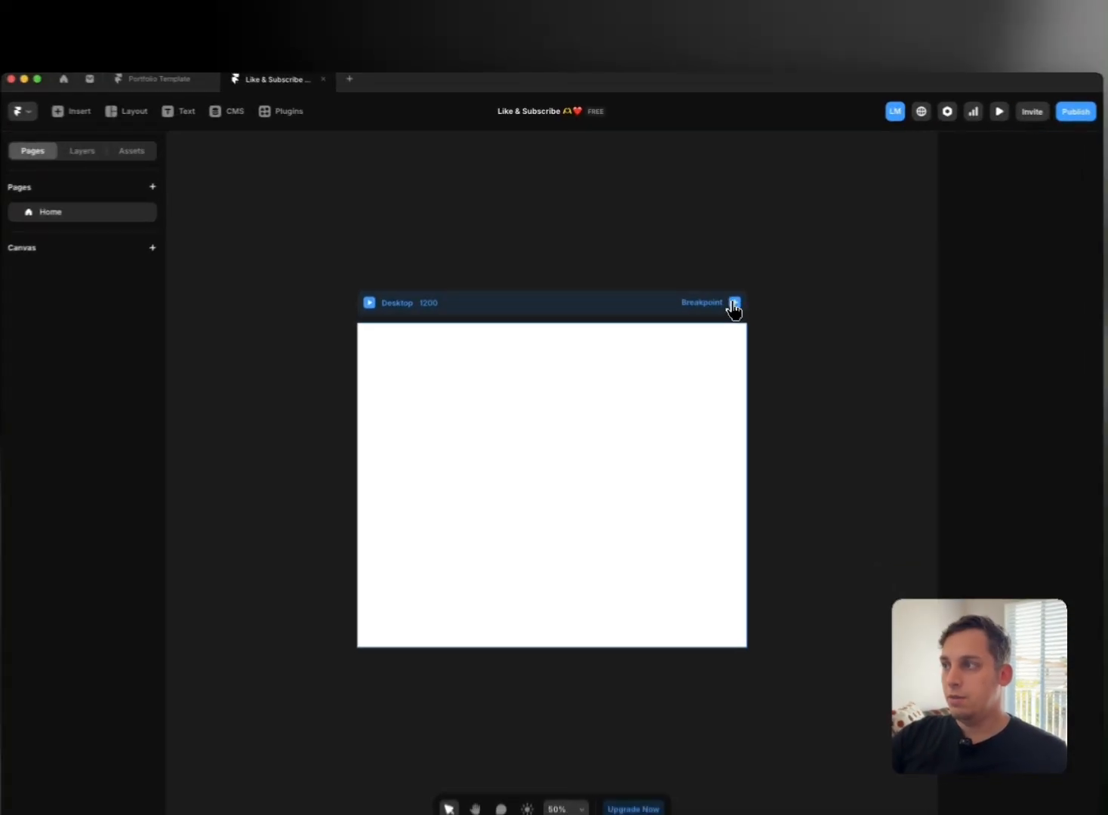
Step: Switch to the Framer project, add Tablet and Phone breakpoints beside the Desktop one, and select the Desktop breakpoint
left_click(711, 278)
left_click(683, 299)
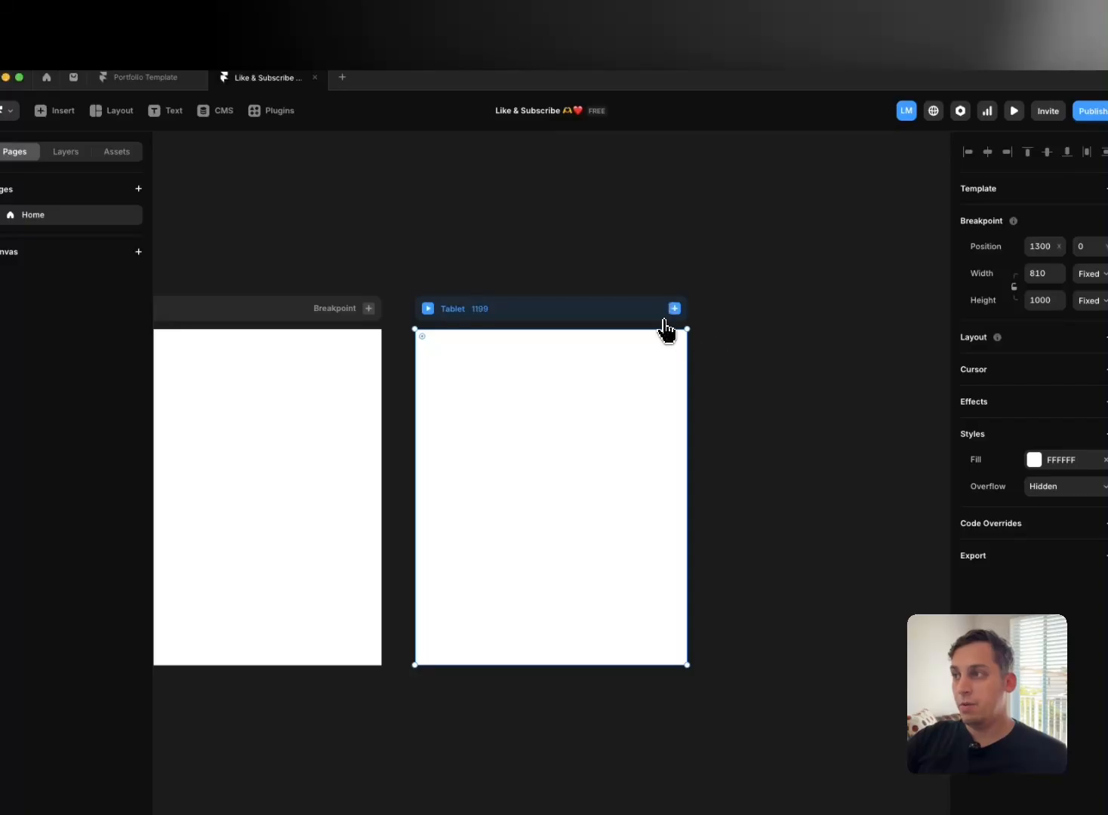
left_click(686, 337)
scroll(388, 277, "left", 10)
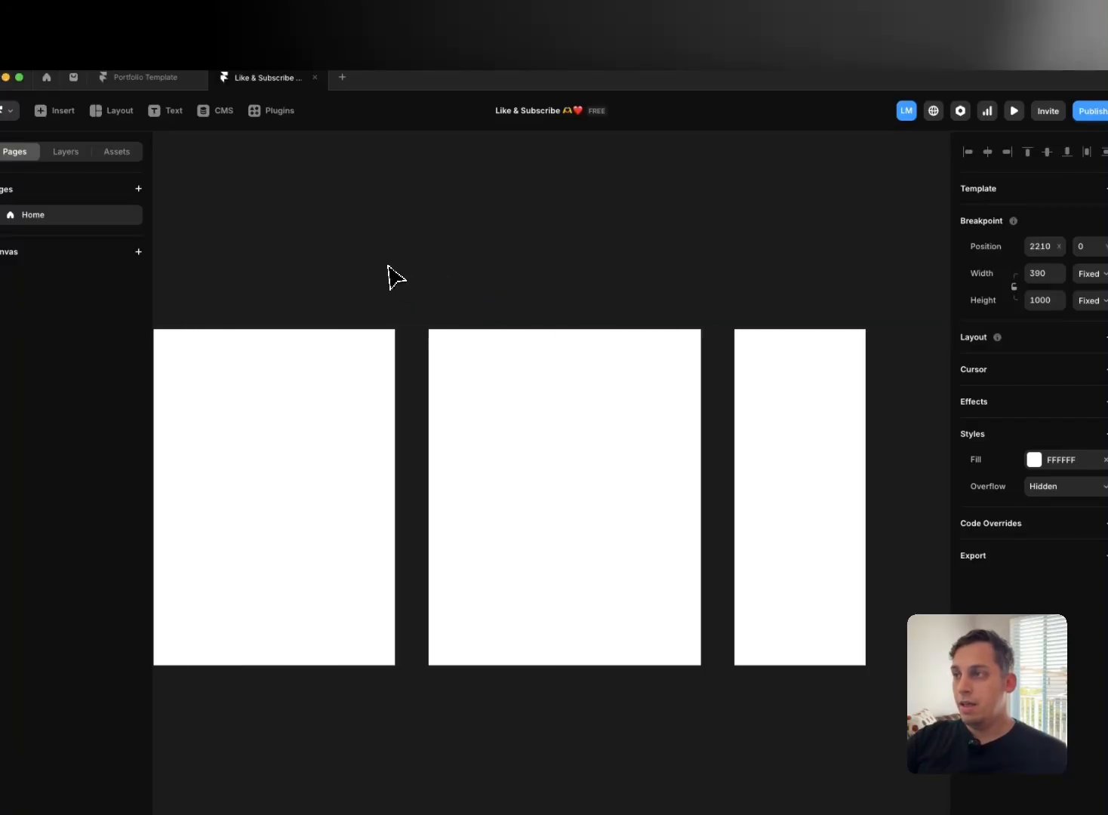
scroll(387, 261, "right", 2)
scroll(386, 261, "up", 1)
scroll(386, 261, "down", 5)
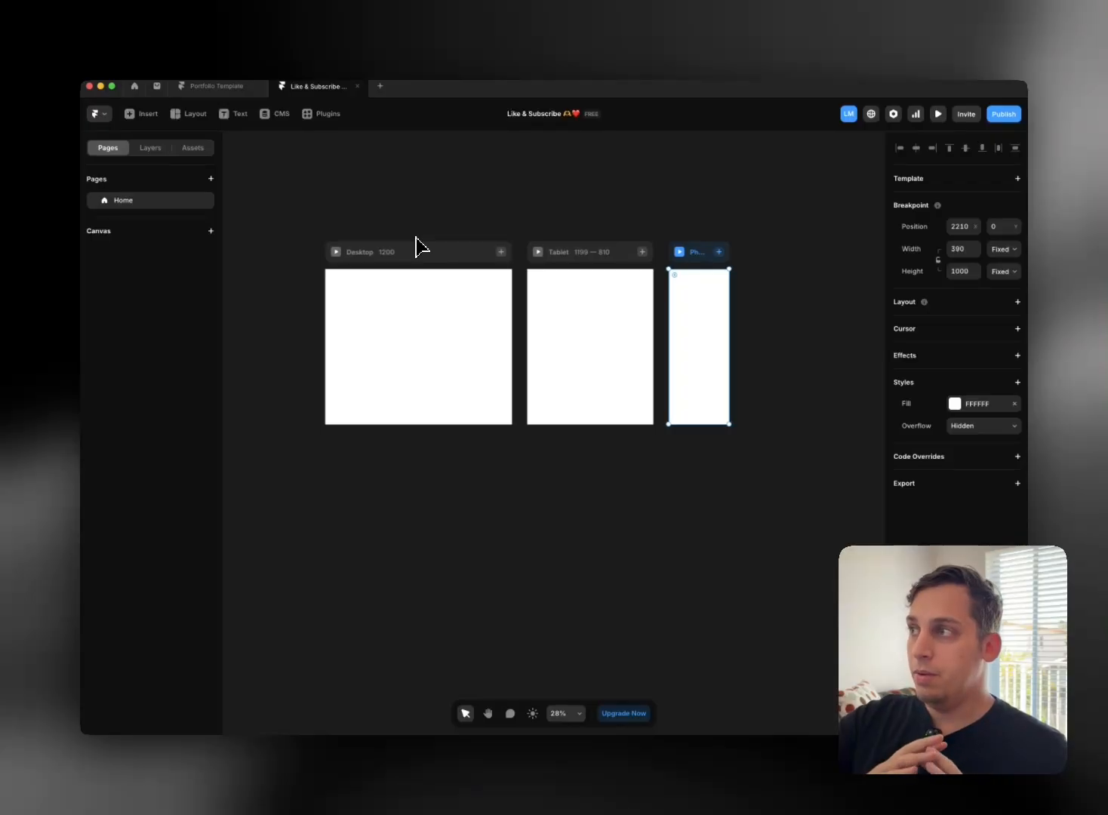
left_click(414, 255)
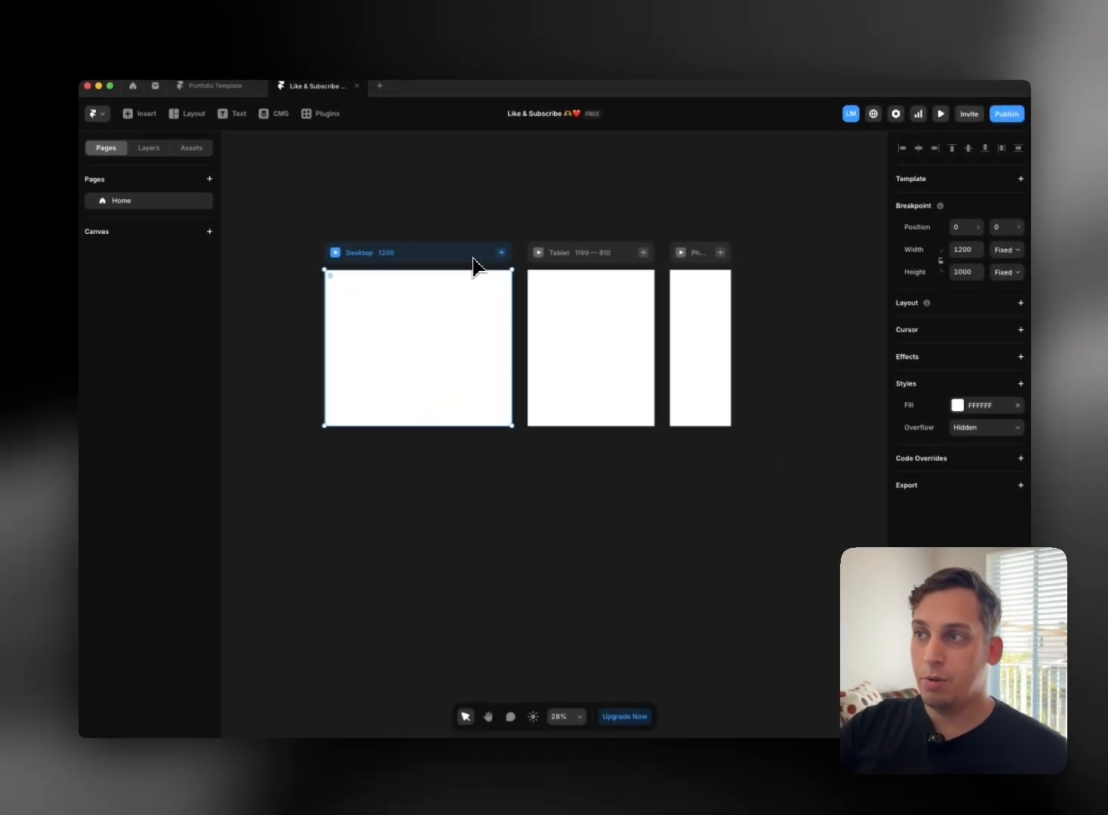
Step: Place Screenshot 2025-04-17 at 3.27.07 PM.png on the canvas beside the Desktop breakpoint and shrink it proportionally as a reference
scroll(472, 260, "left", 2)
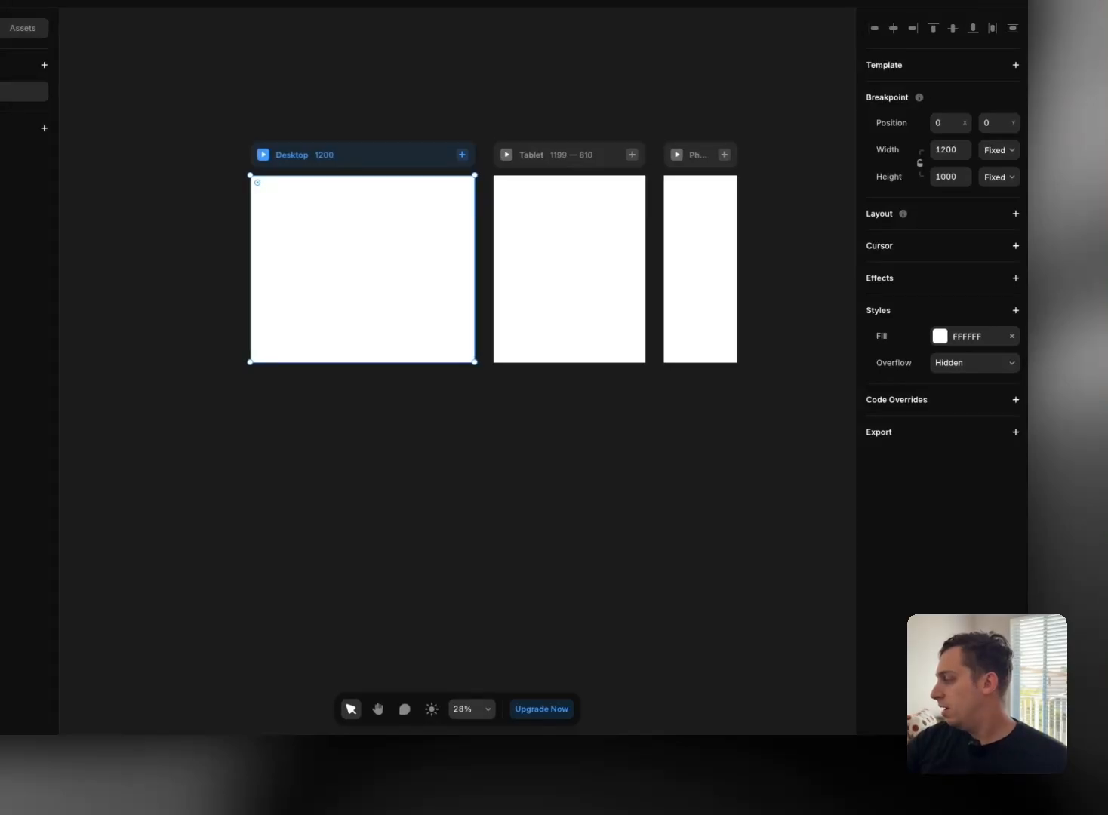
left_click_drag(871, 595, 168, 424)
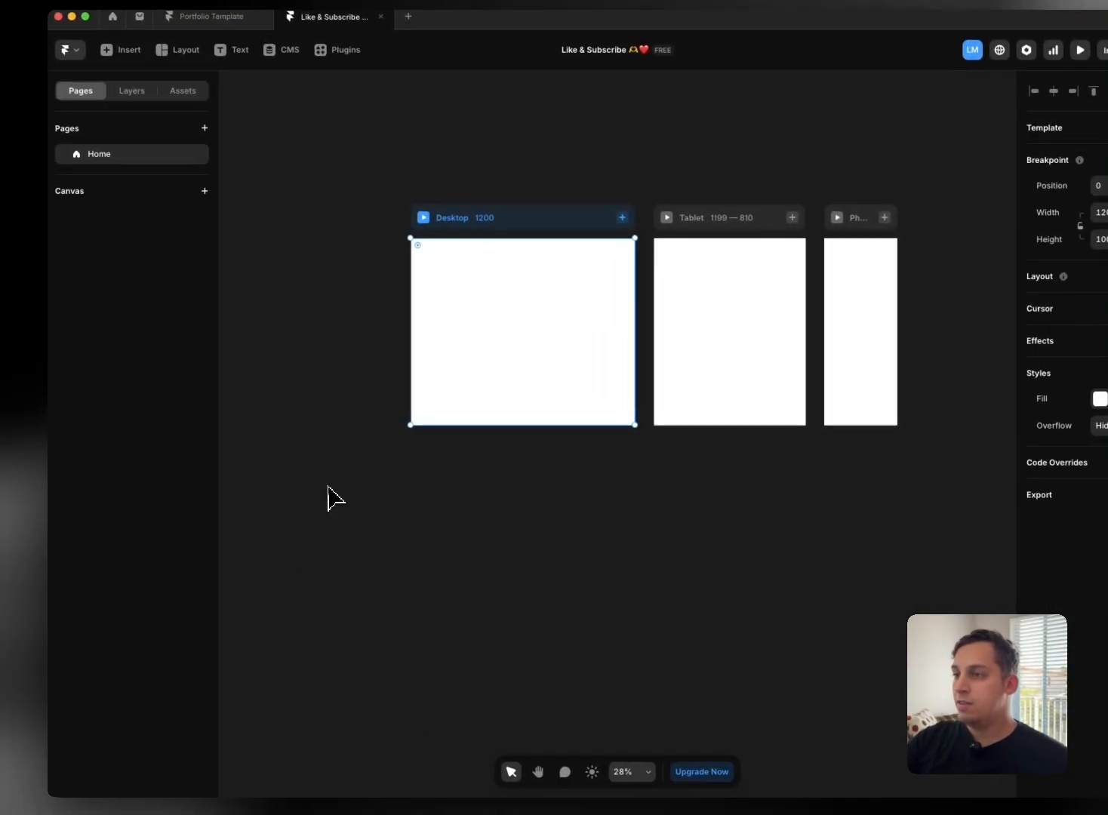
scroll(332, 492, "left", 3)
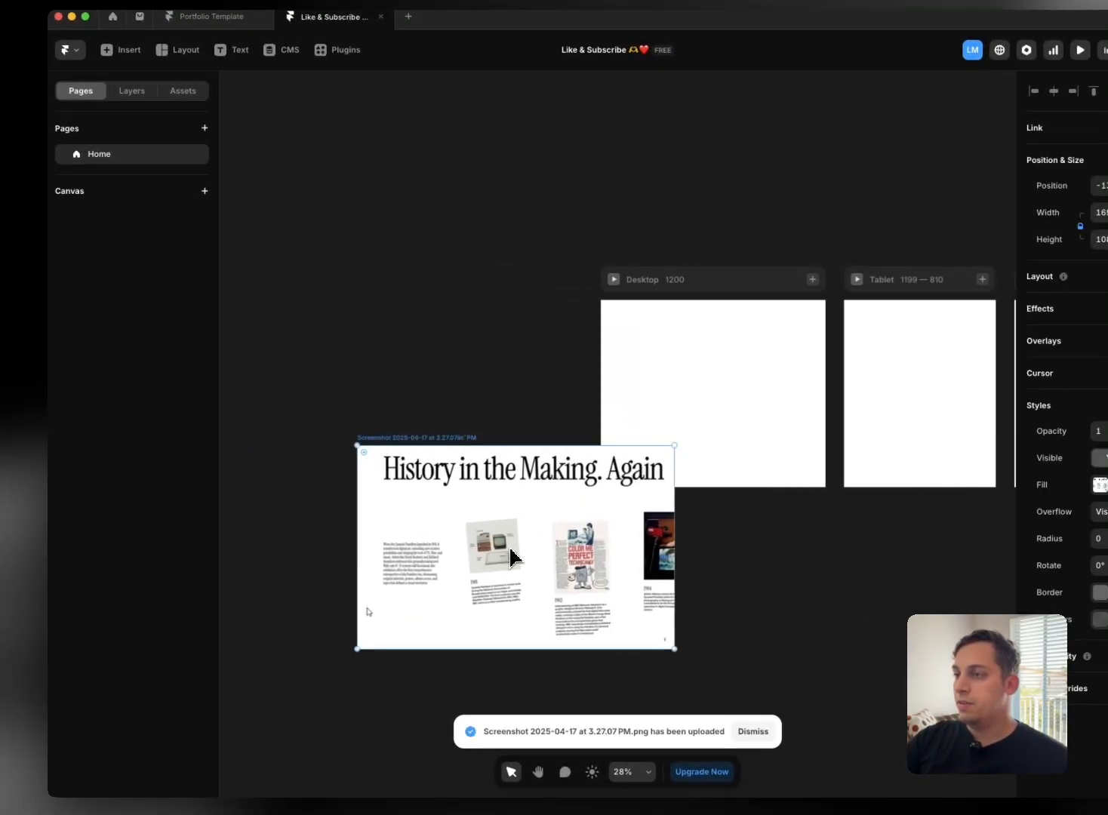
left_click_drag(509, 547, 423, 412)
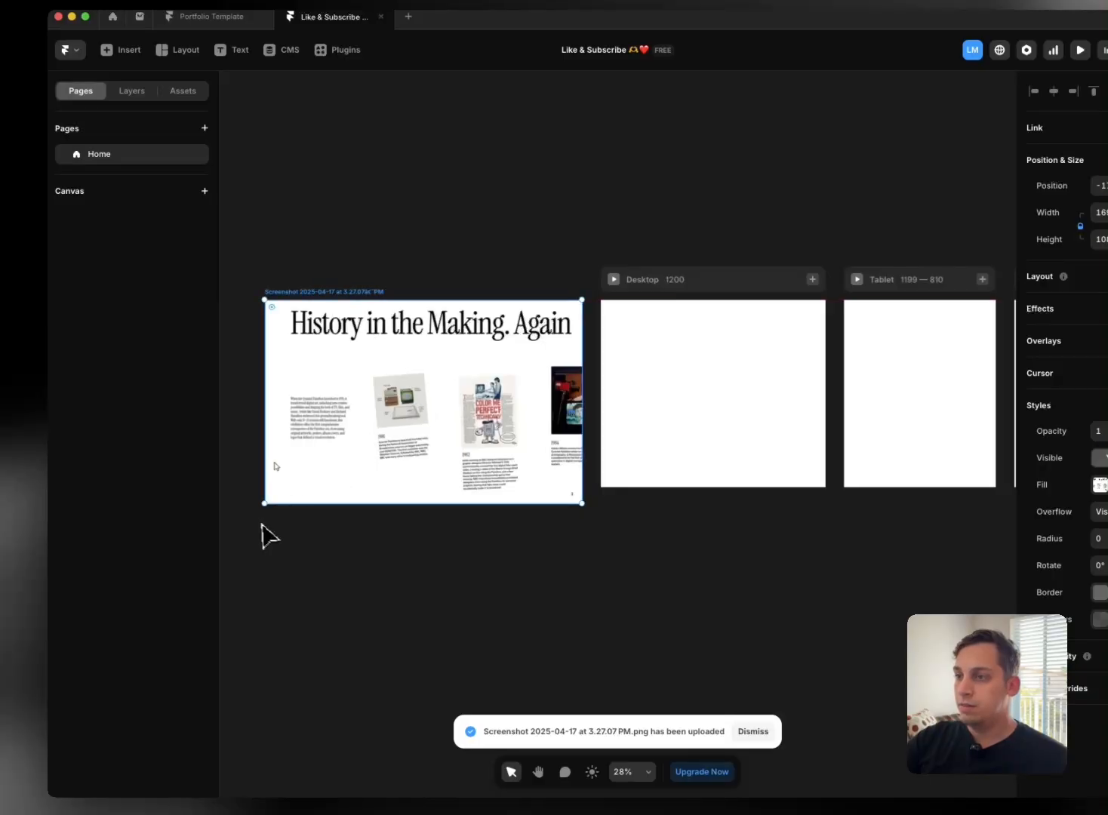
left_click_drag(265, 505, 460, 372)
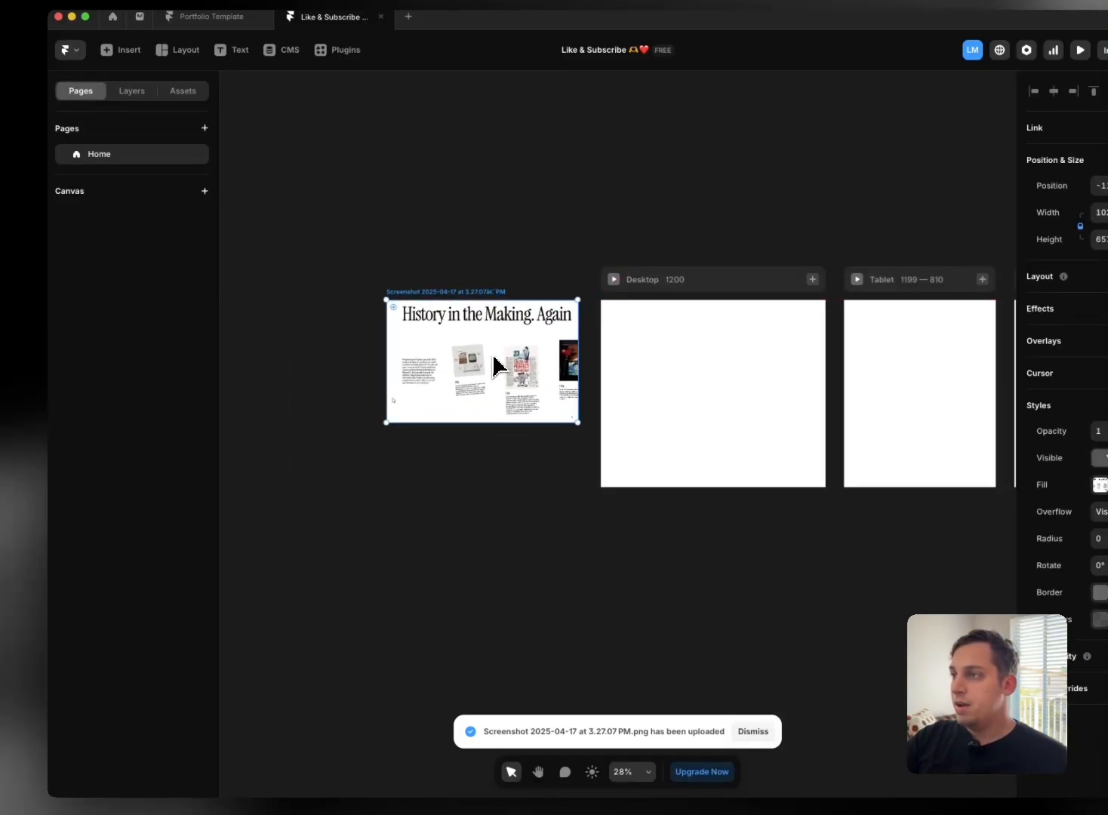
scroll(603, 339, "right", 5)
left_click(603, 340)
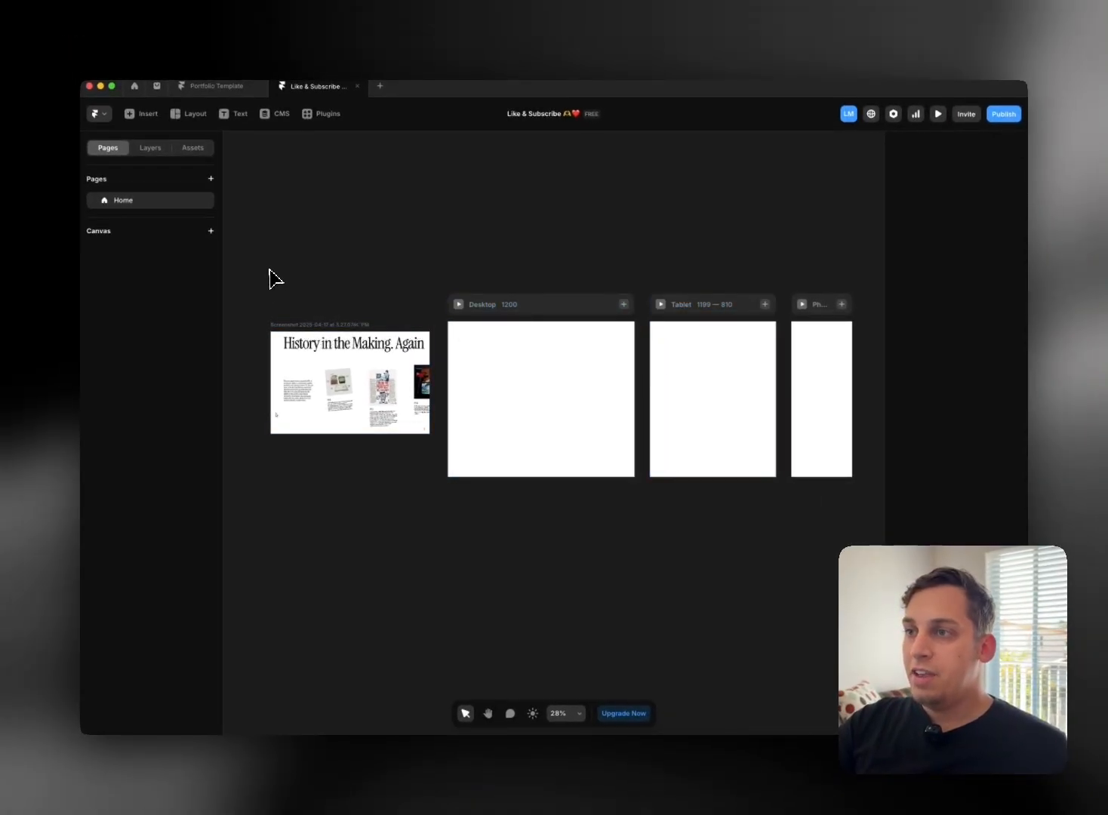
Step: Draw a frame about 1023 wide and 525 high directly above the reference screenshot, matching the screenshot's width
key("f")
left_click_drag(271, 246, 350, 302)
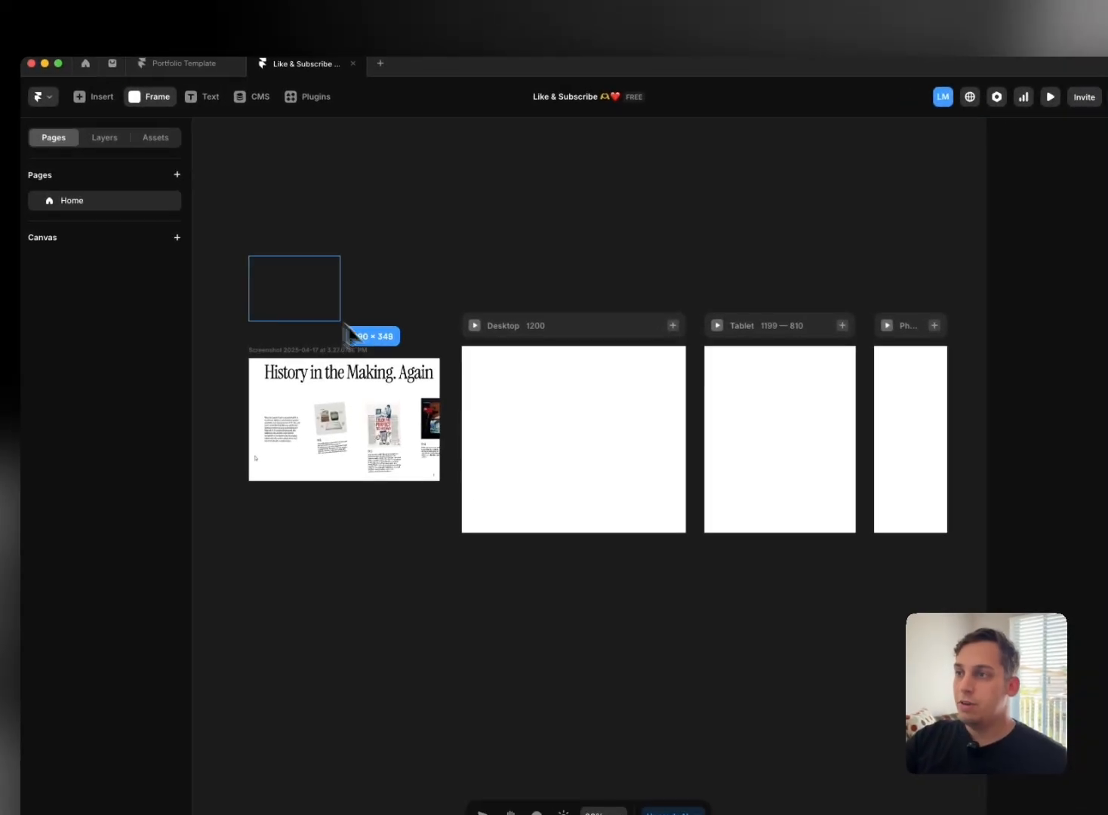
left_click_drag(444, 366, 444, 366)
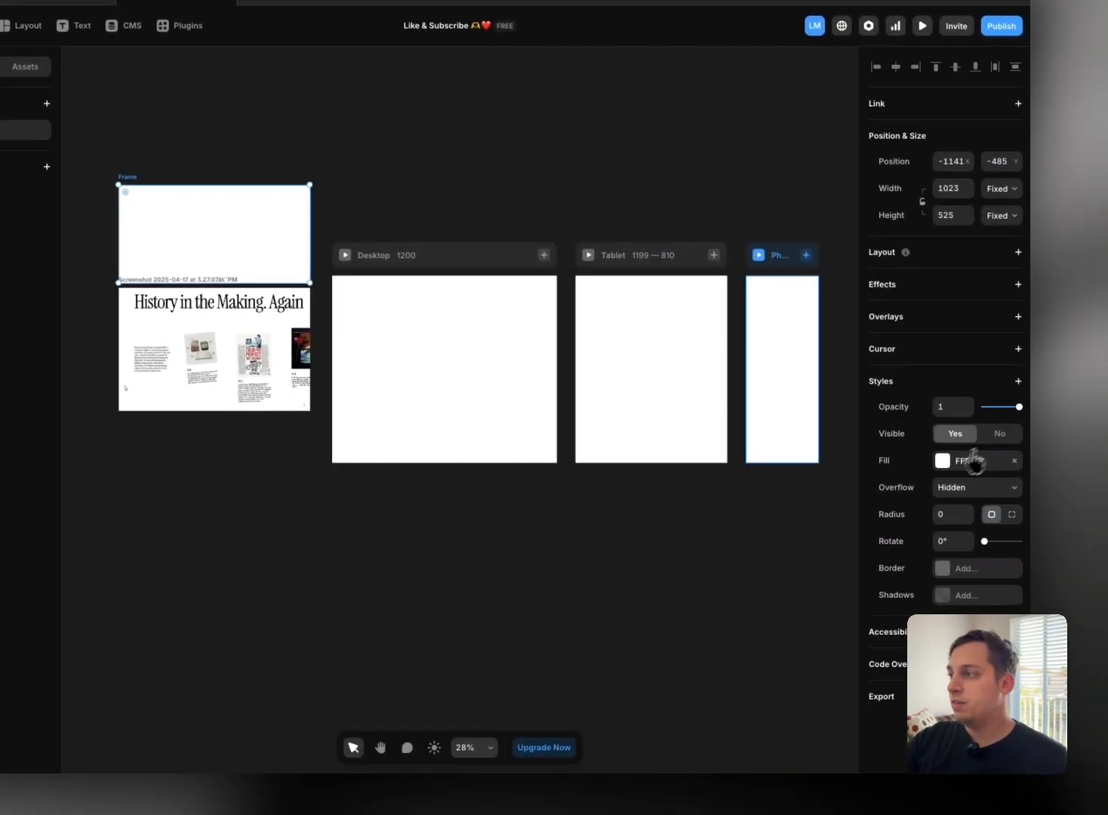
Step: Fill the frame above the reference screenshot with light blue A1C3FF and give it a stack layout
left_click(1071, 532)
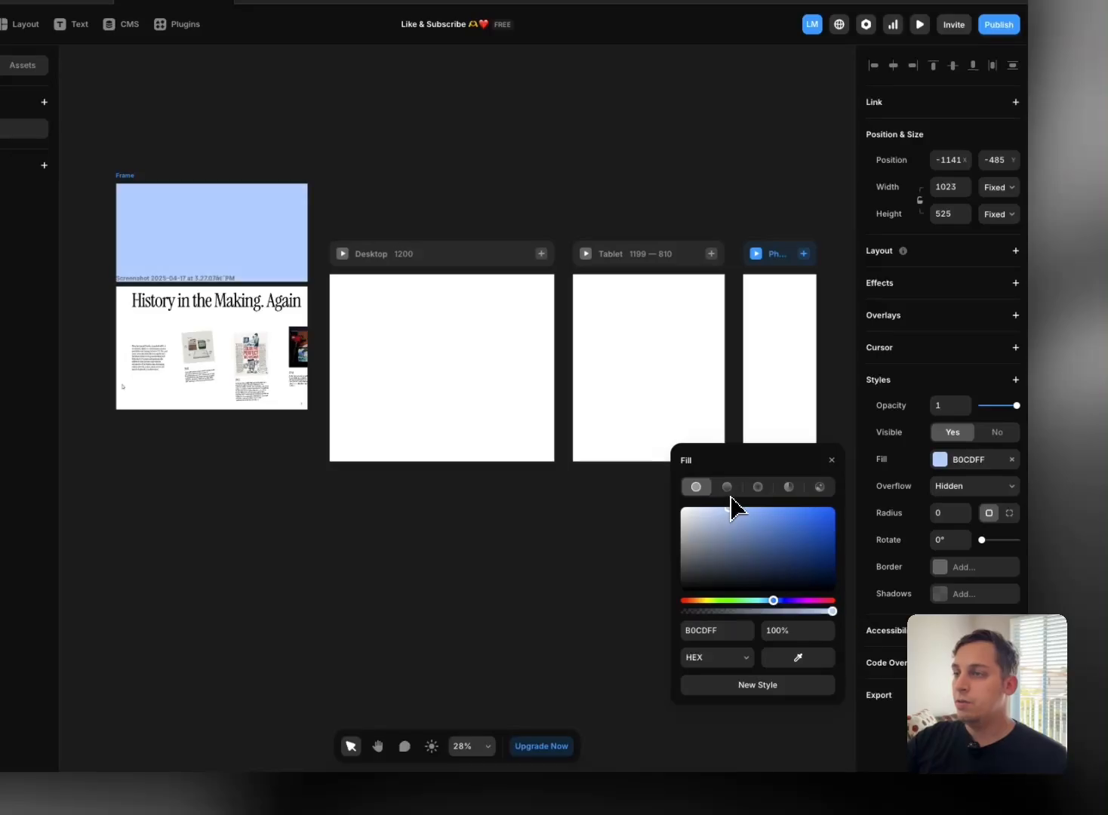
left_click(436, 173)
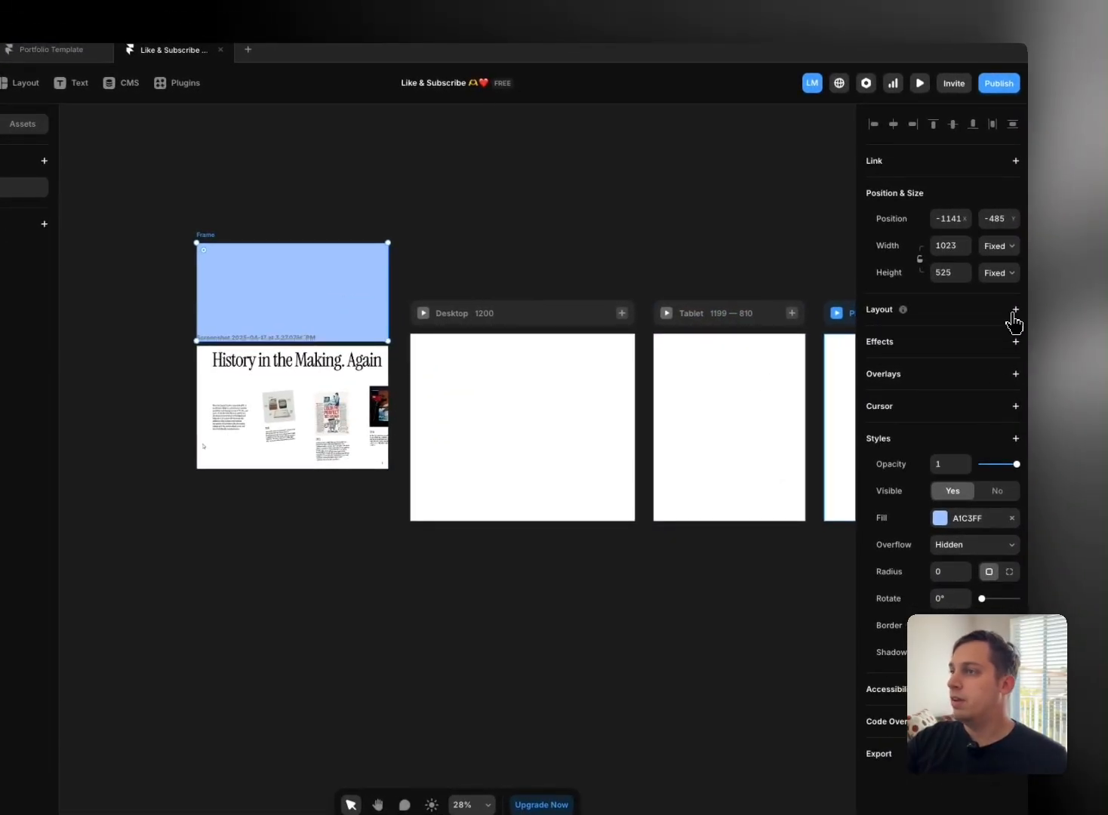
left_click(1014, 311)
left_click(535, 246)
Step: Label the blue stack HERO SECTION and duplicate it directly below the reference screenshot with the text SECTION
scroll(287, 282, "down", 2)
scroll(285, 282, "up", 4)
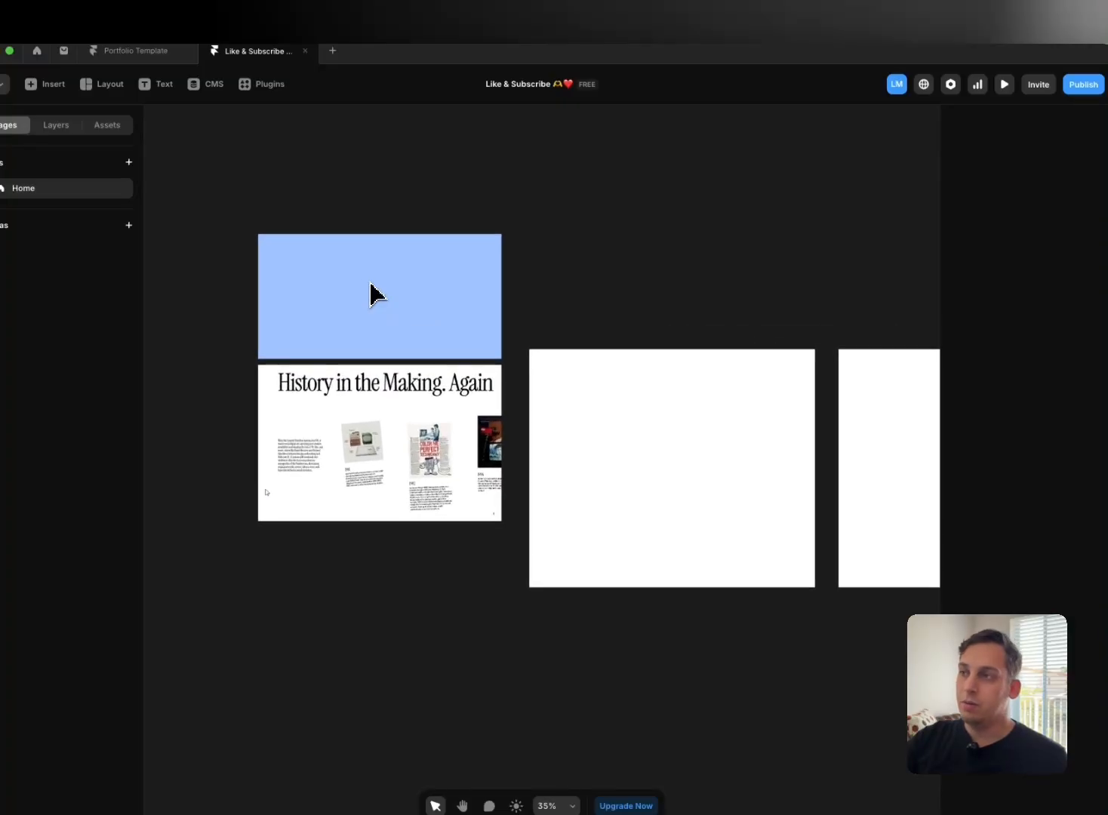
scroll(377, 294, "up", 2)
left_click(363, 303)
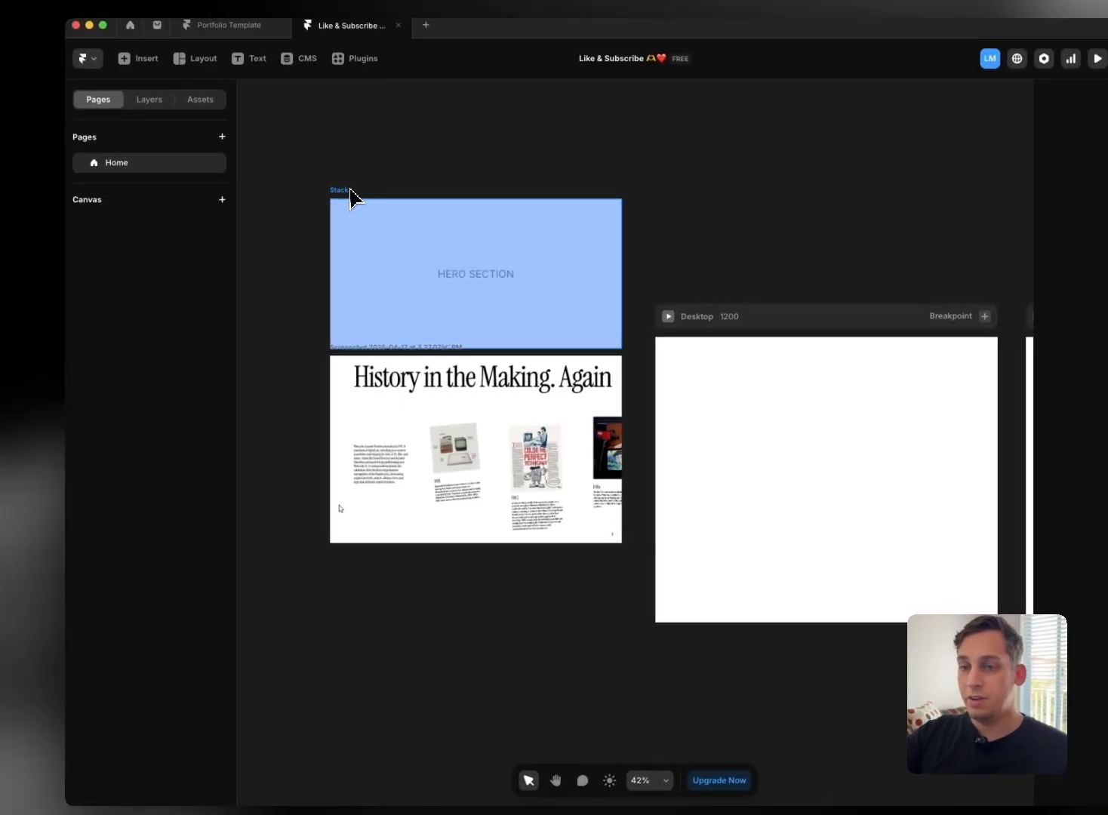
left_click_drag(347, 200, 340, 559)
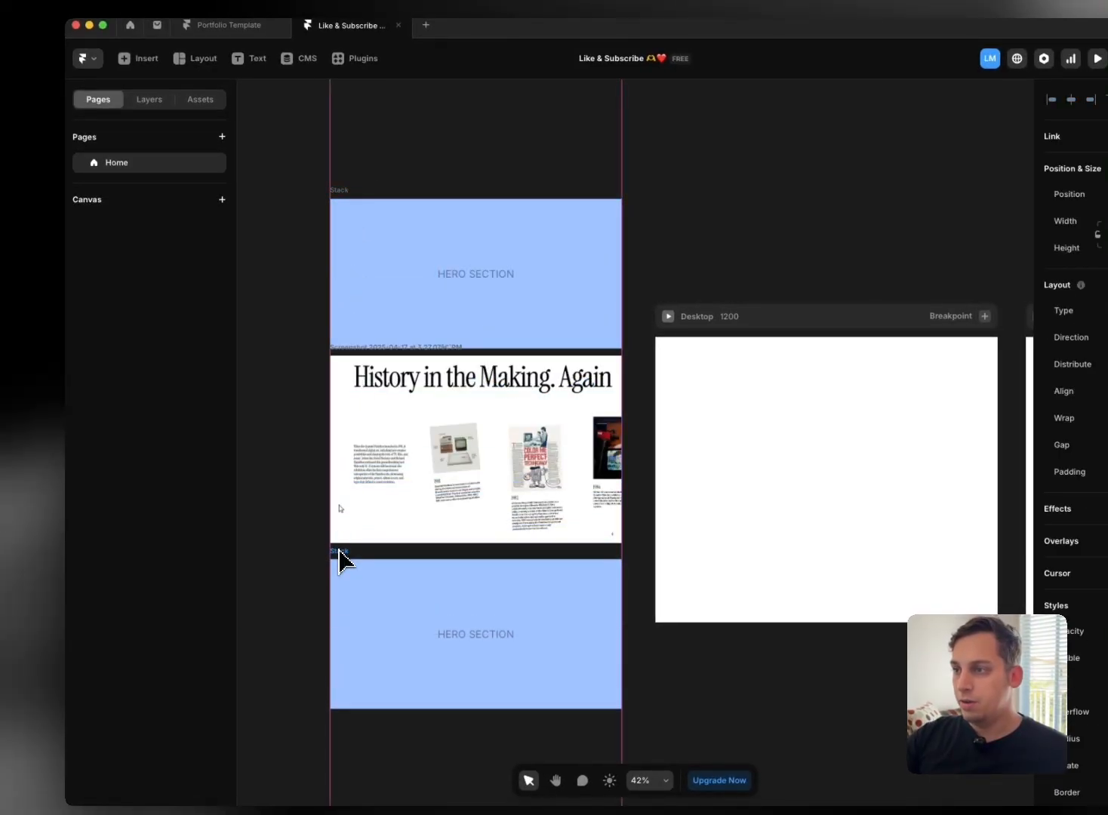
left_click(461, 631)
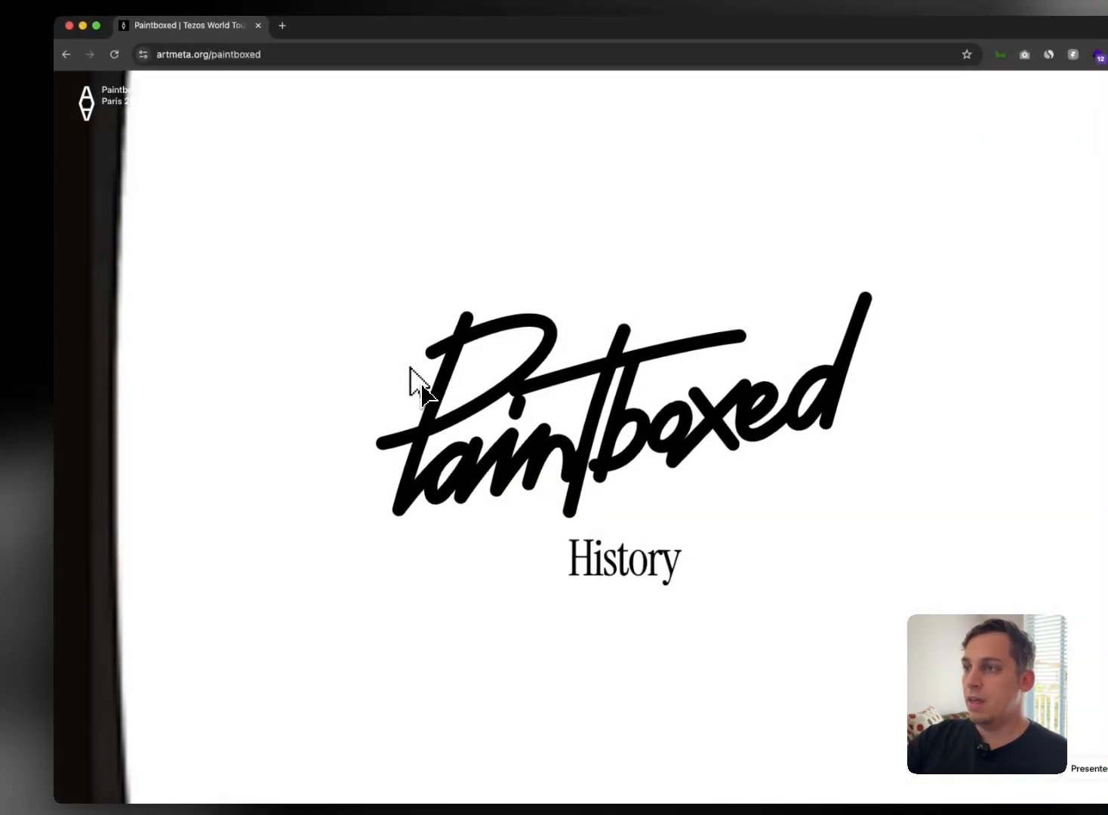
Step: Study on the Paintboxed site how the timeline scrolls sideways from the History title through 2025 and hands over to the Locations section
scroll(409, 368, "down", 3)
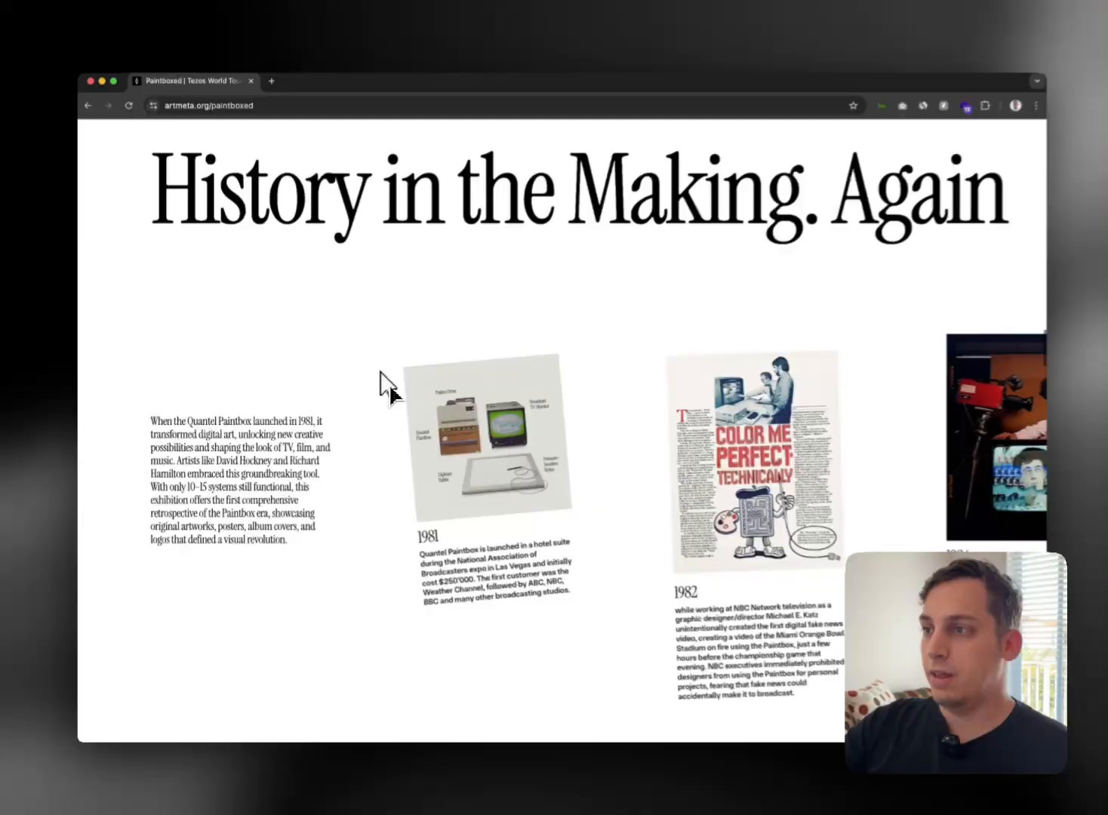
scroll(376, 372, "down", 2)
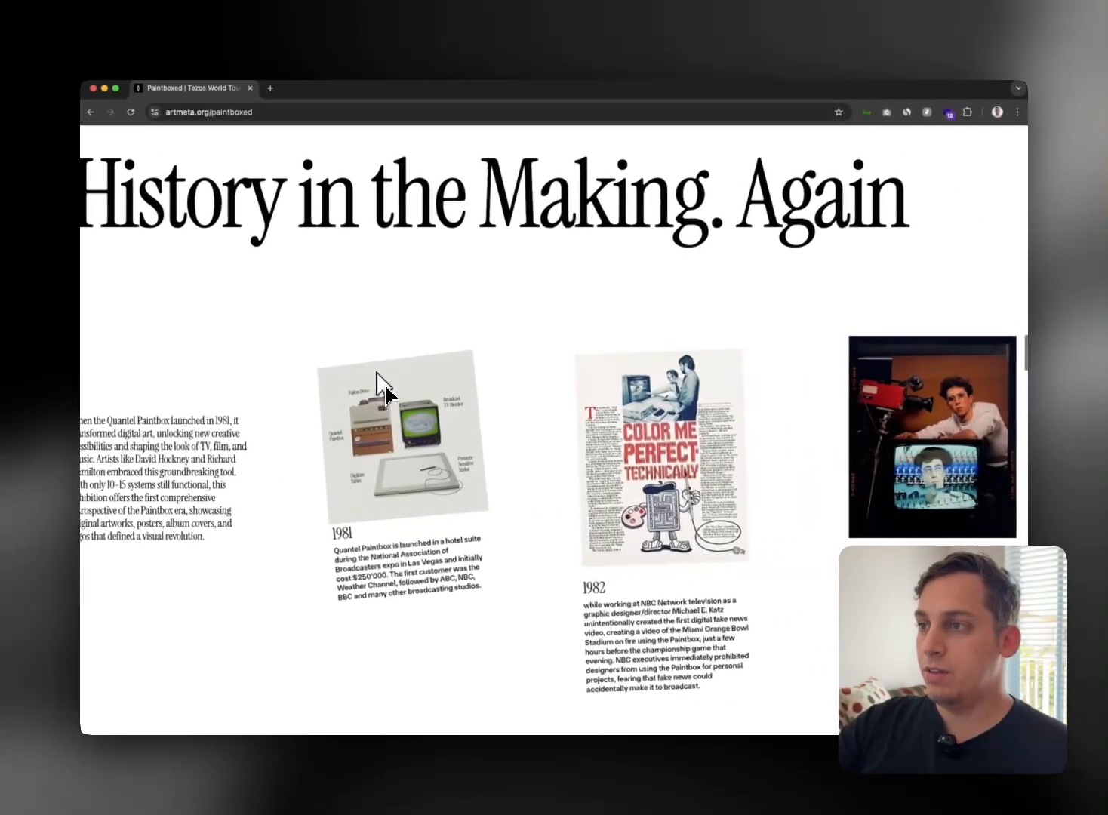
scroll(377, 371, "up", 6)
scroll(377, 371, "down", 6)
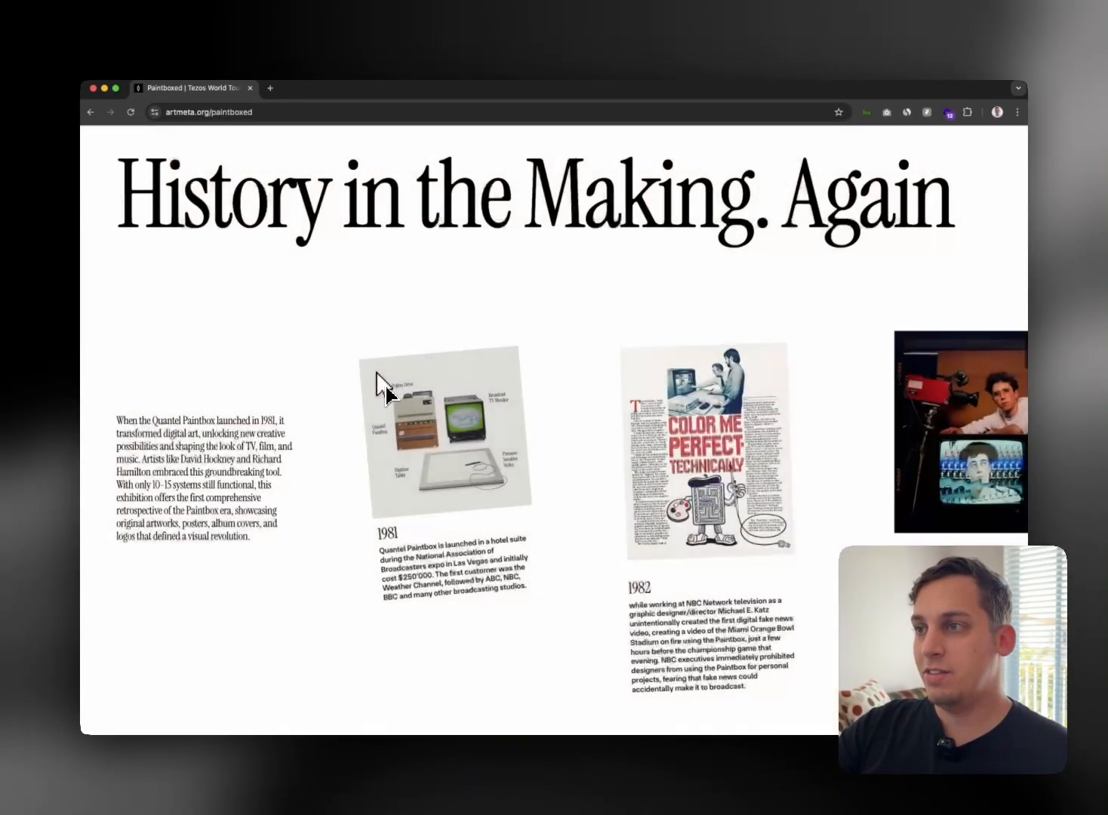
scroll(377, 371, "down", 2)
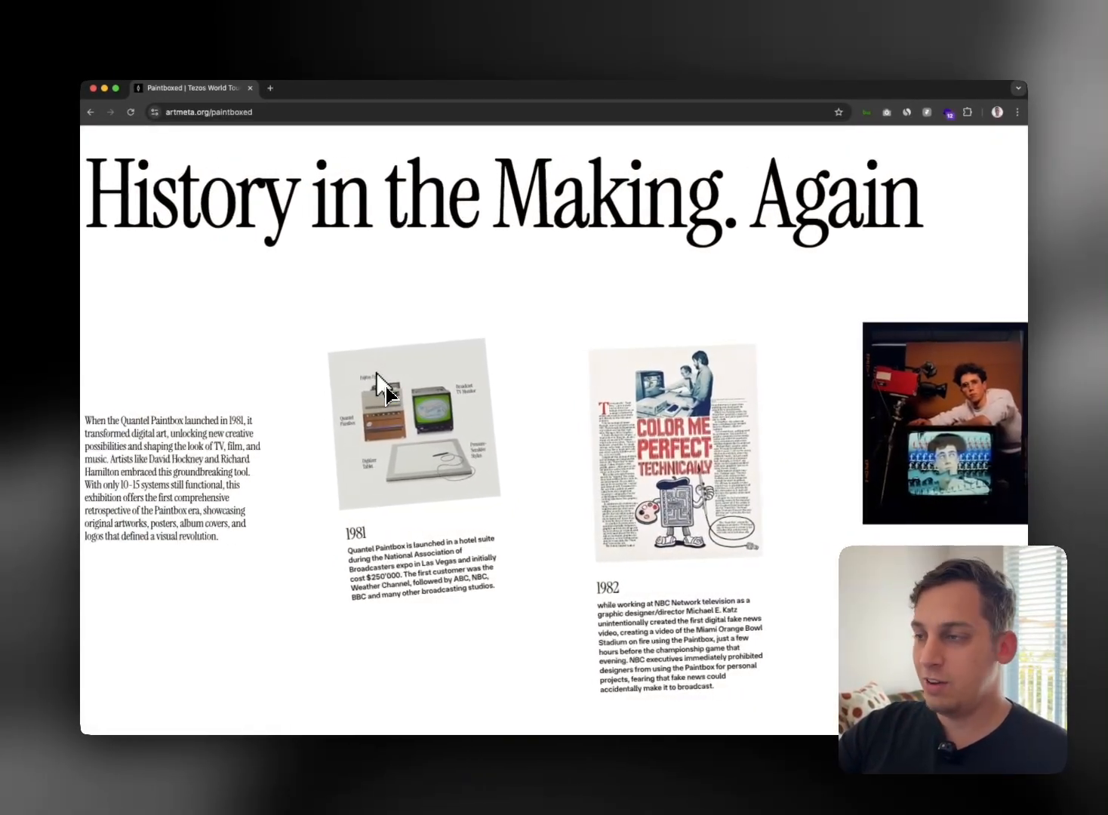
scroll(376, 371, "down", 10)
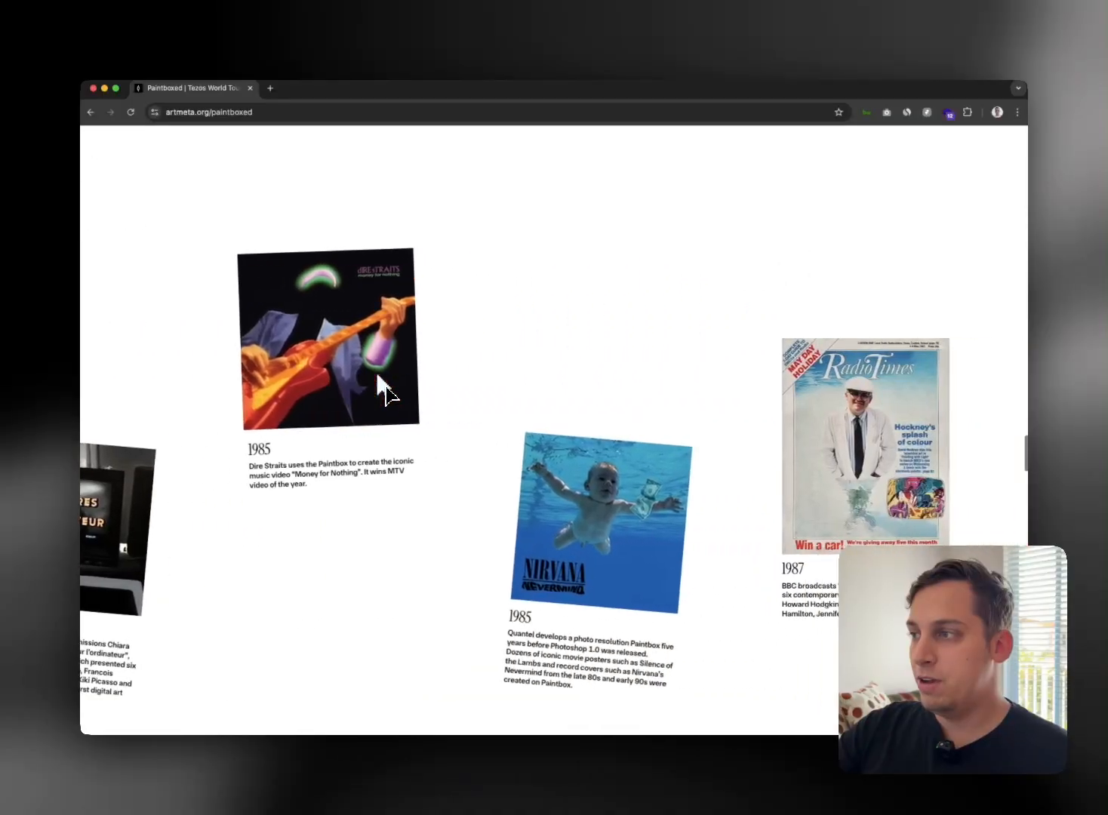
scroll(376, 374, "down", 10)
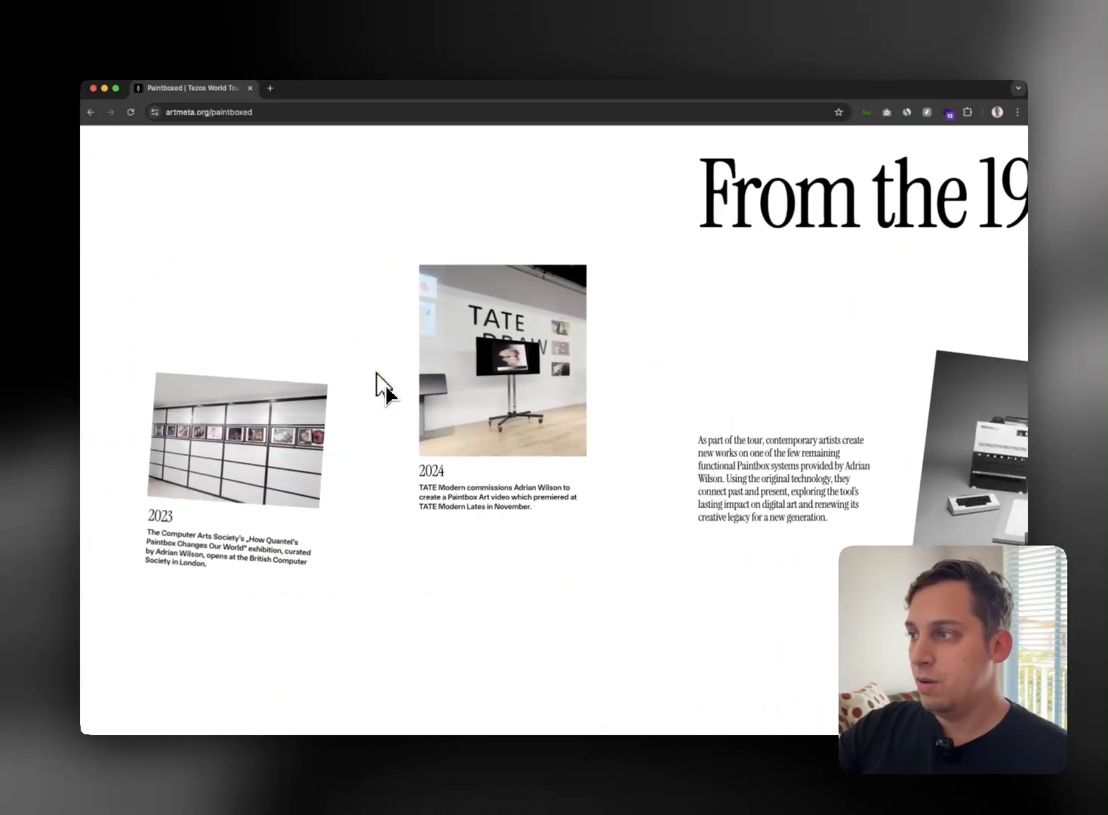
scroll(385, 389, "down", 10)
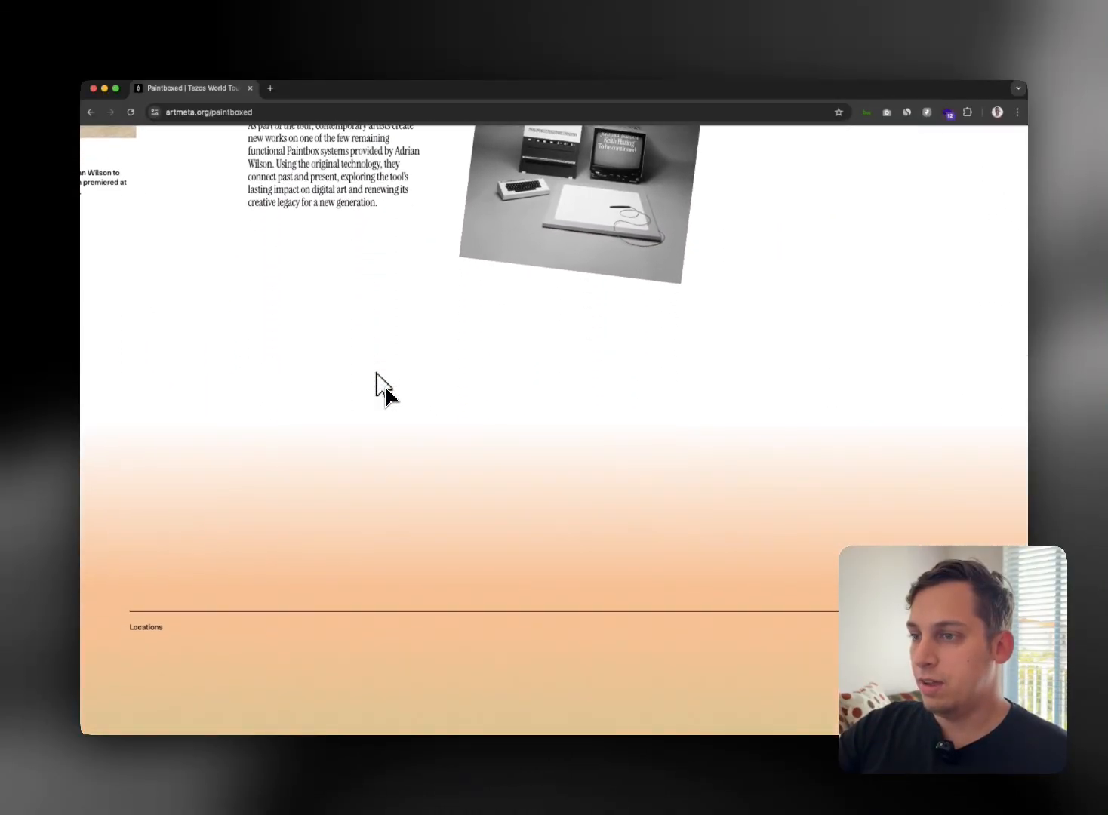
scroll(382, 422, "down", 1)
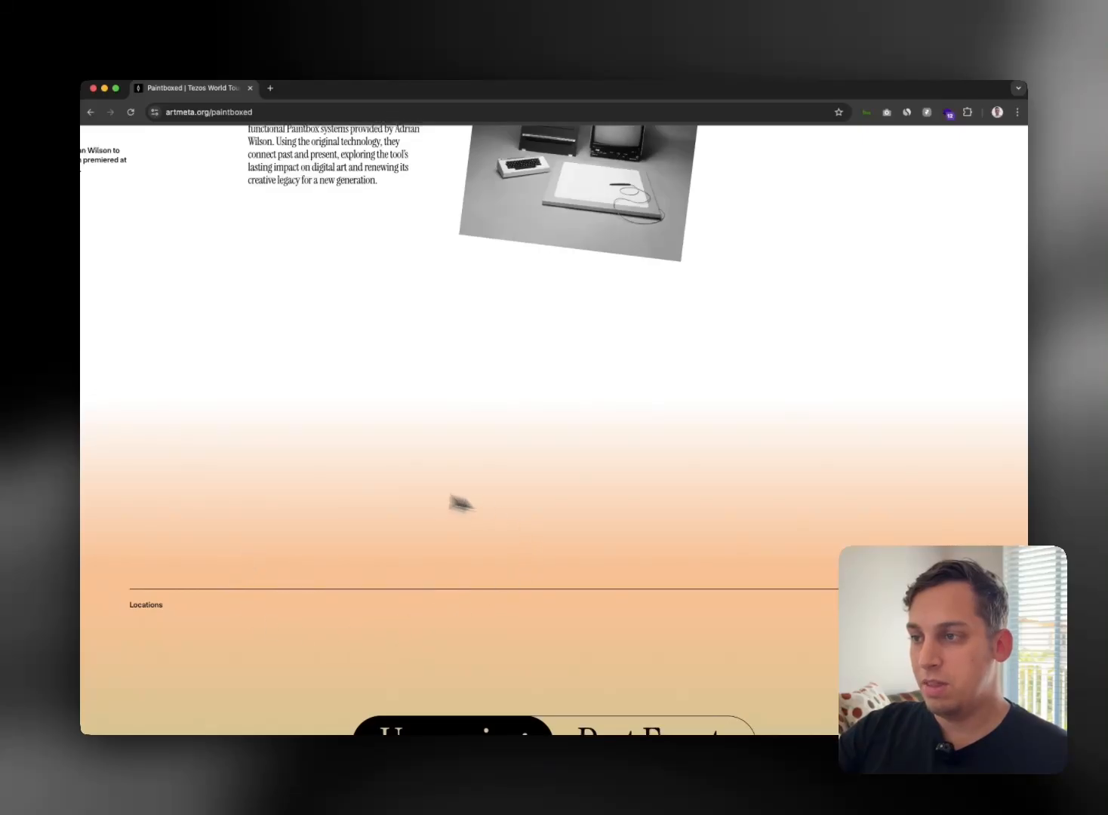
Step: Review the Paintboxed timeline in reverse, from the 2025 heading back towards the 1981 entry
scroll(280, 494, "up", 8)
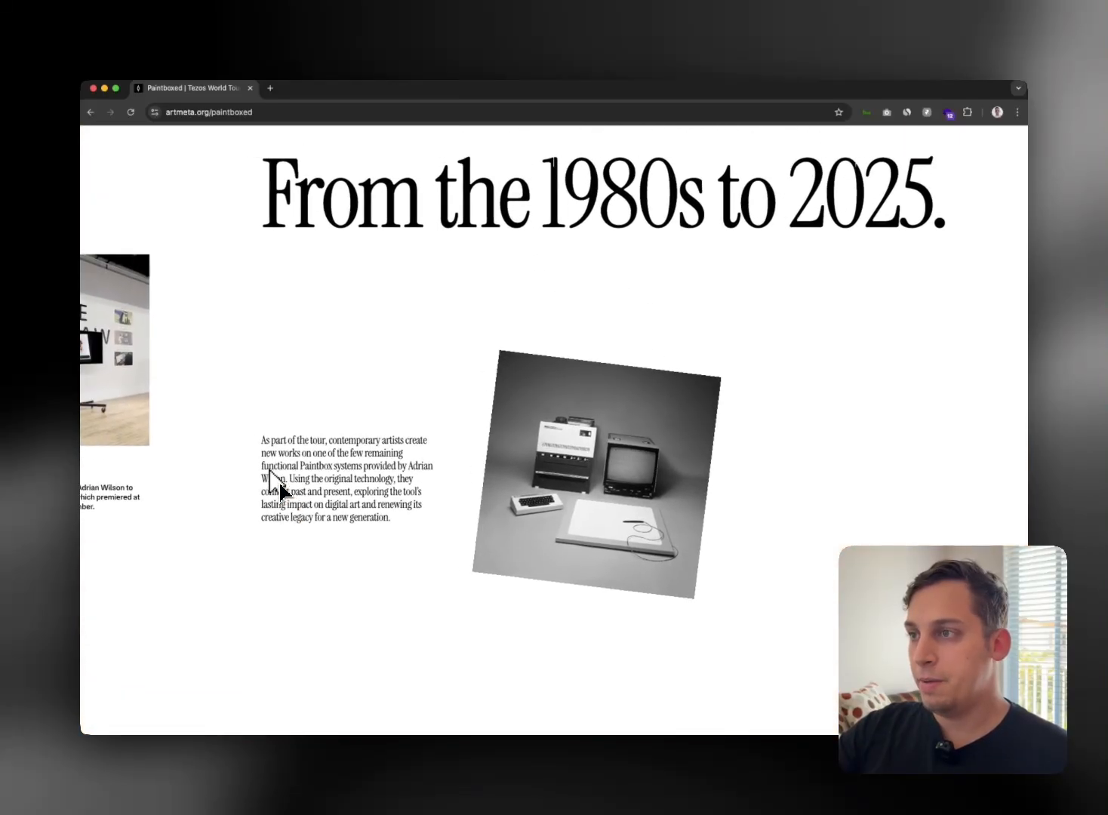
scroll(269, 470, "up", 10)
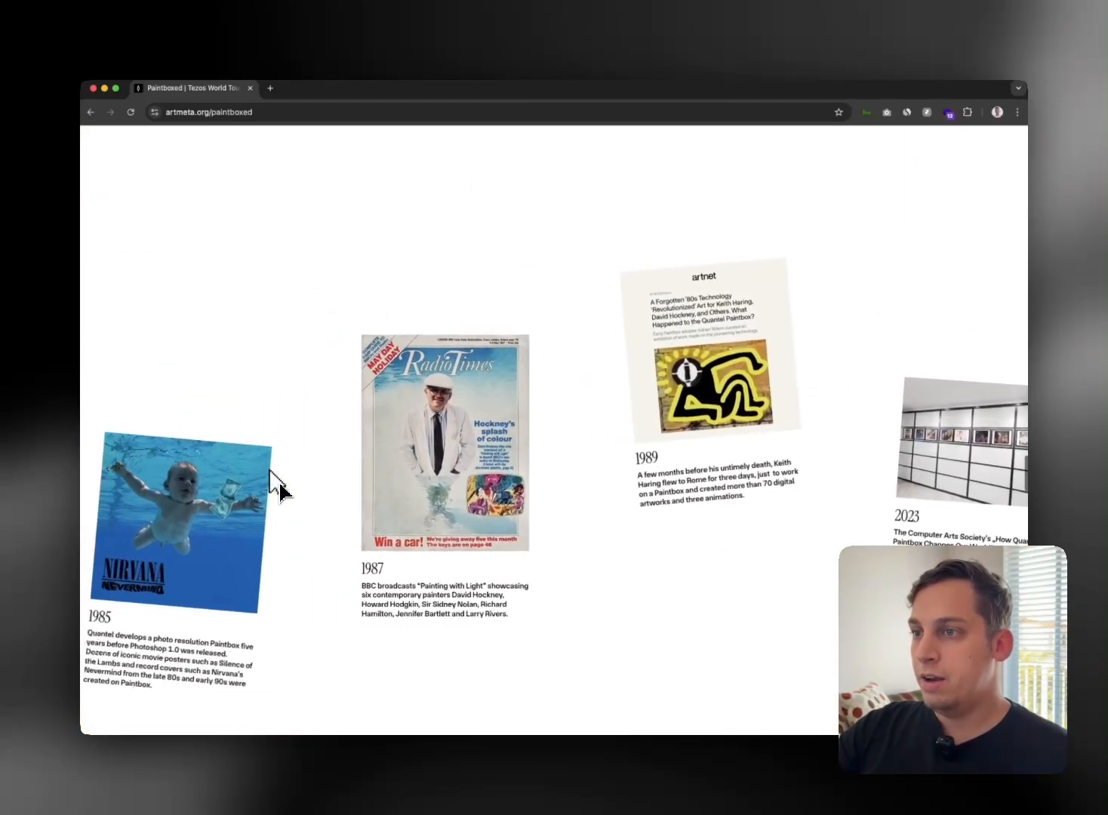
scroll(279, 490, "up", 10)
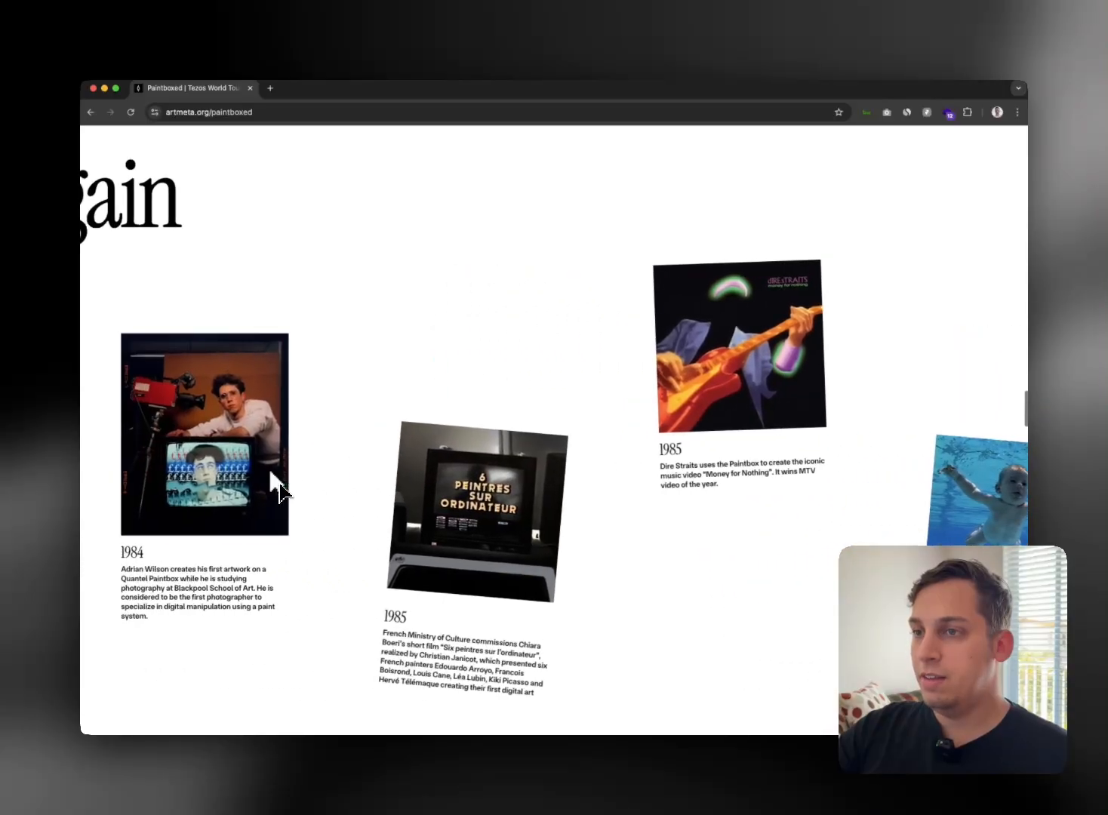
scroll(278, 491, "up", 10)
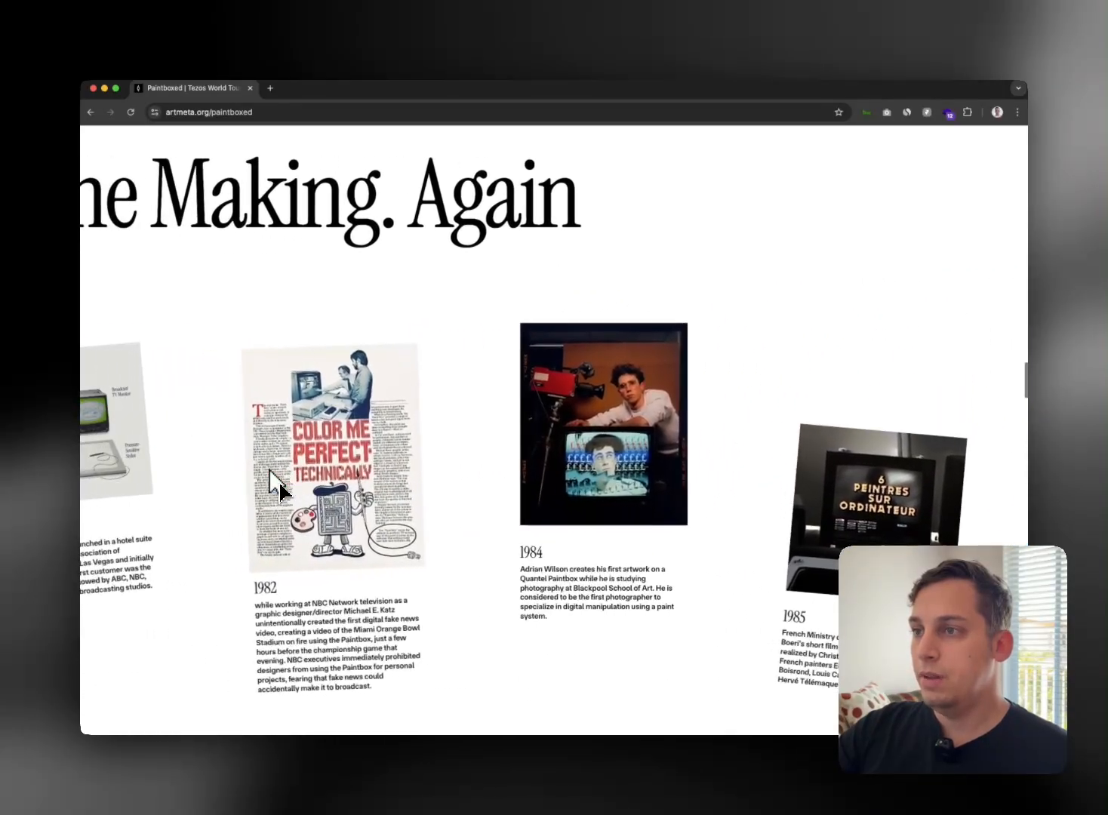
scroll(269, 470, "up", 8)
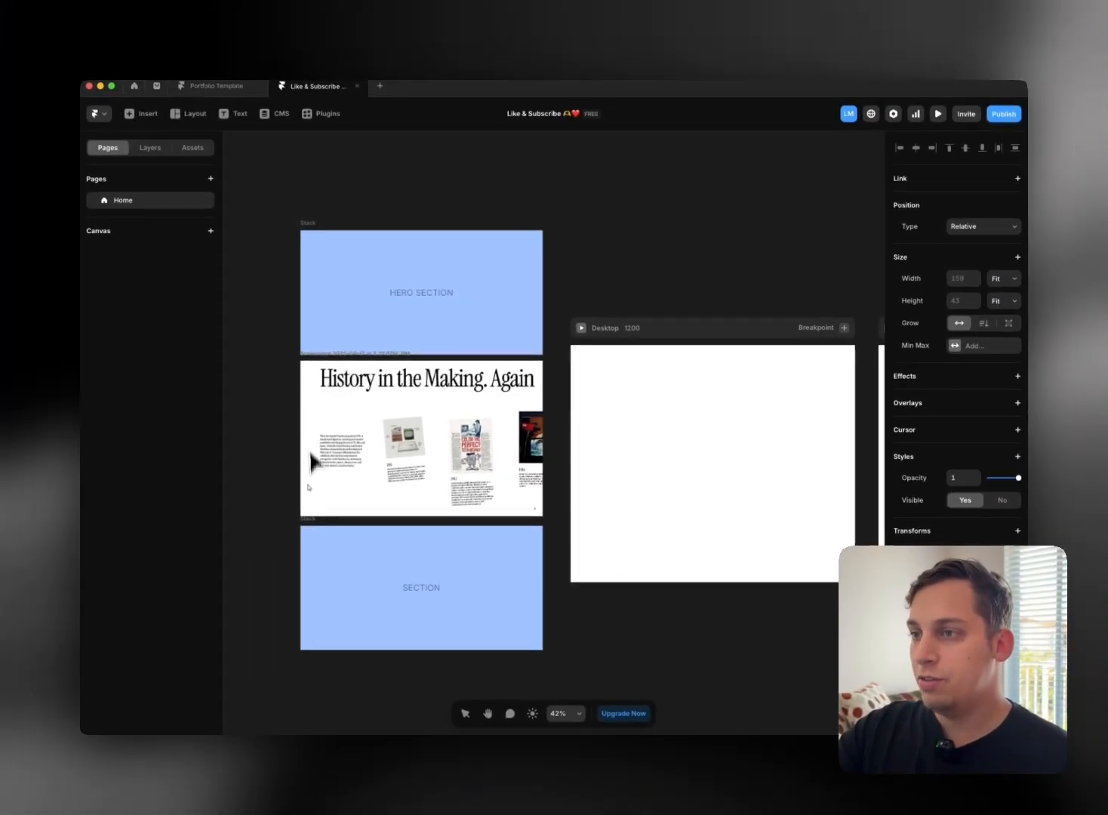
Step: Move the HERO SECTION stack into the Desktop breakpoint and give that breakpoint a vertical stack layout
scroll(445, 392, "right", 2)
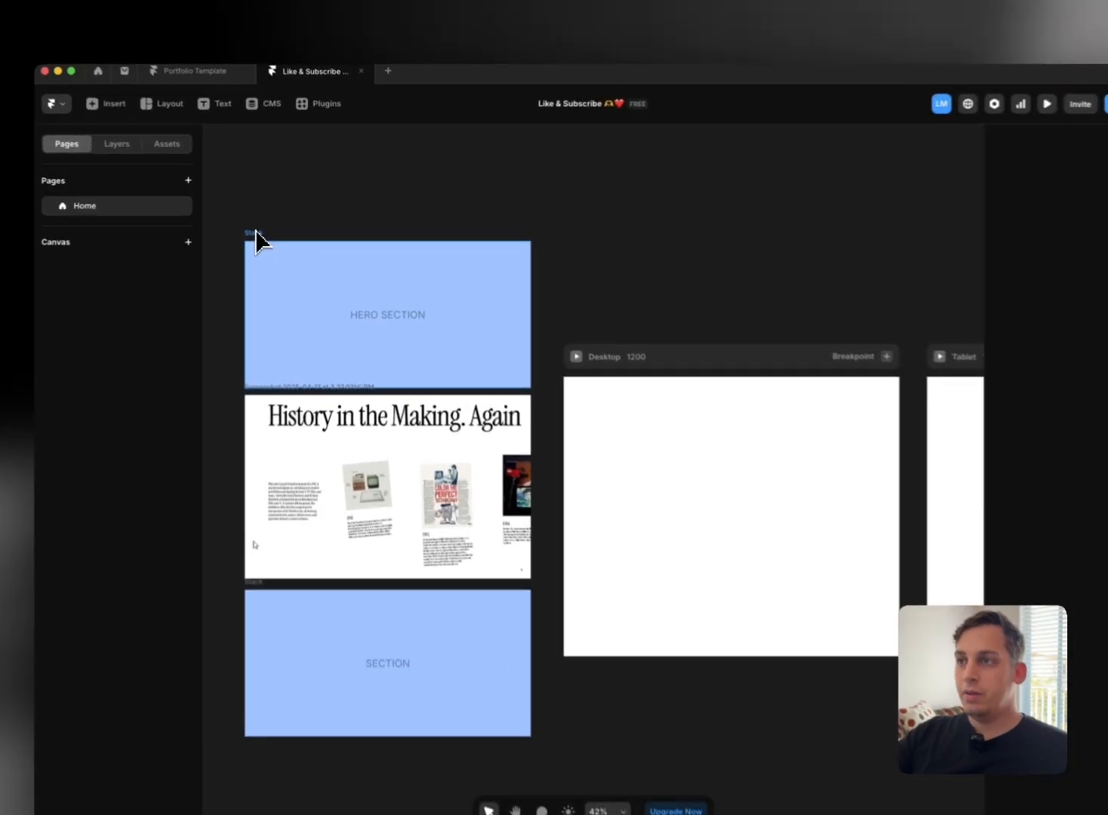
left_click_drag(264, 229, 609, 382)
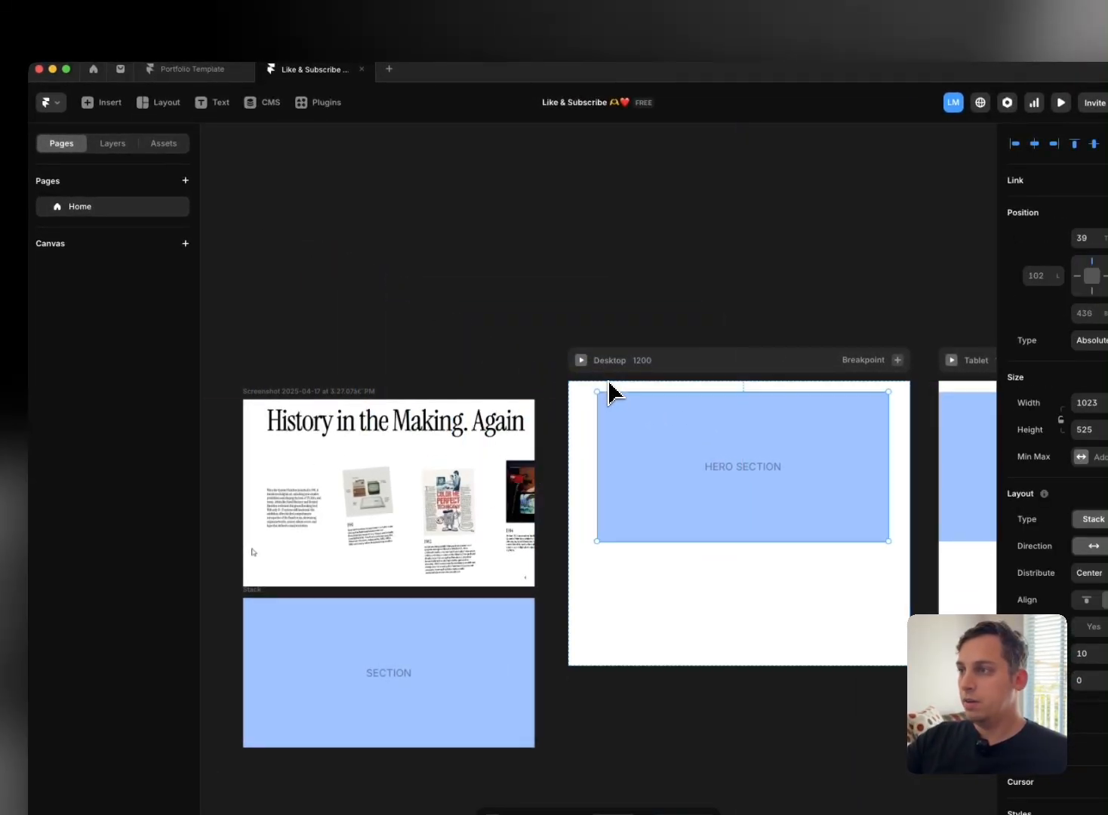
left_click(655, 370)
left_click(1015, 328)
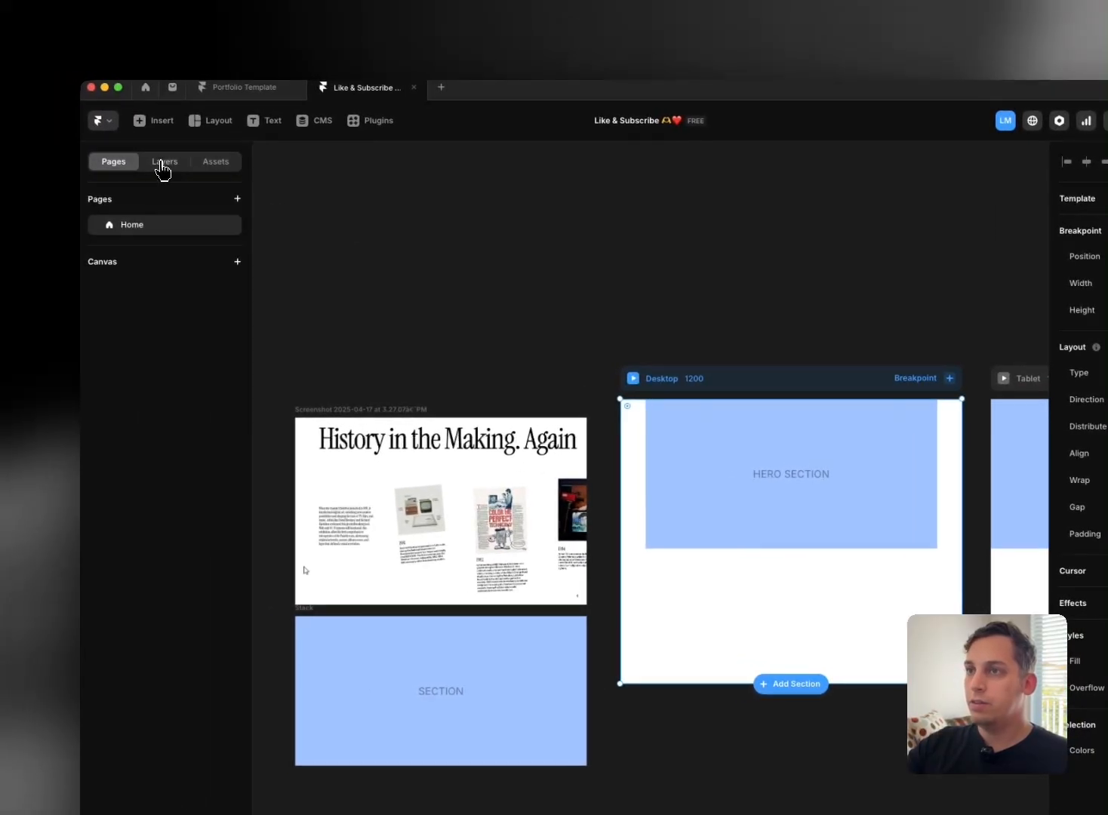
Step: Show the layer list and set the HERO SECTION stack's width to Fill
left_click(162, 165)
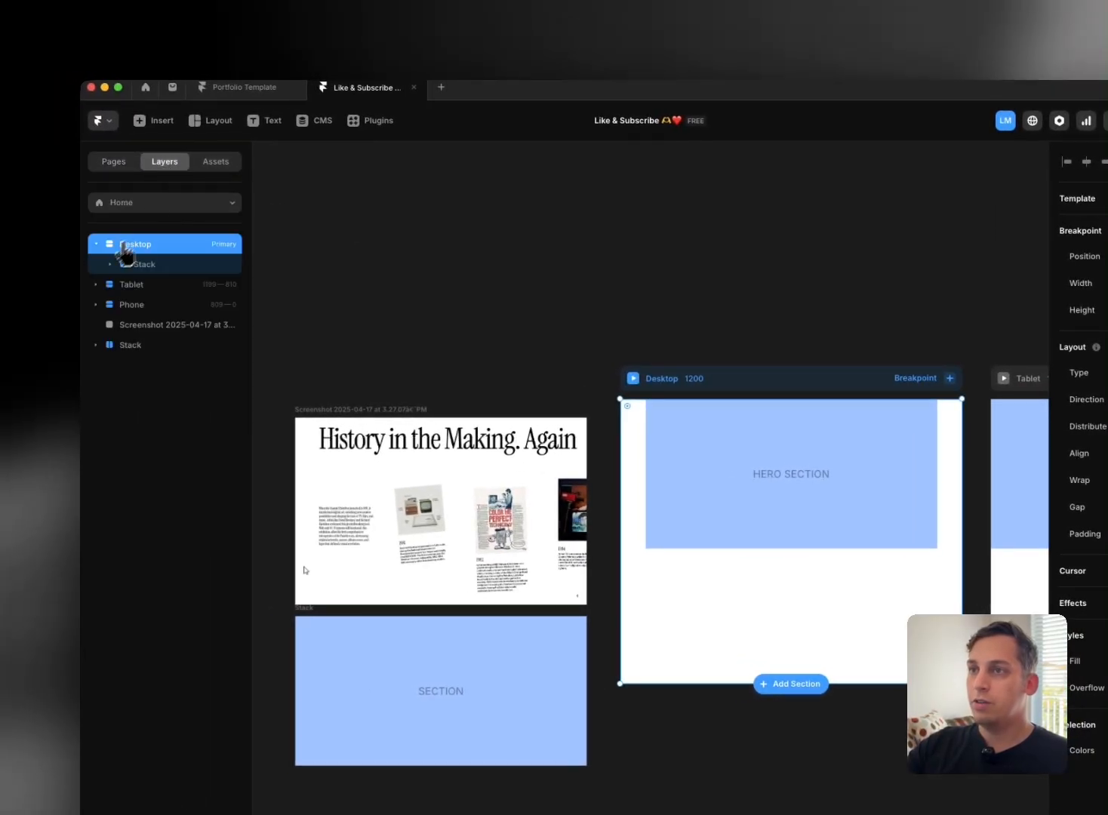
left_click(708, 445)
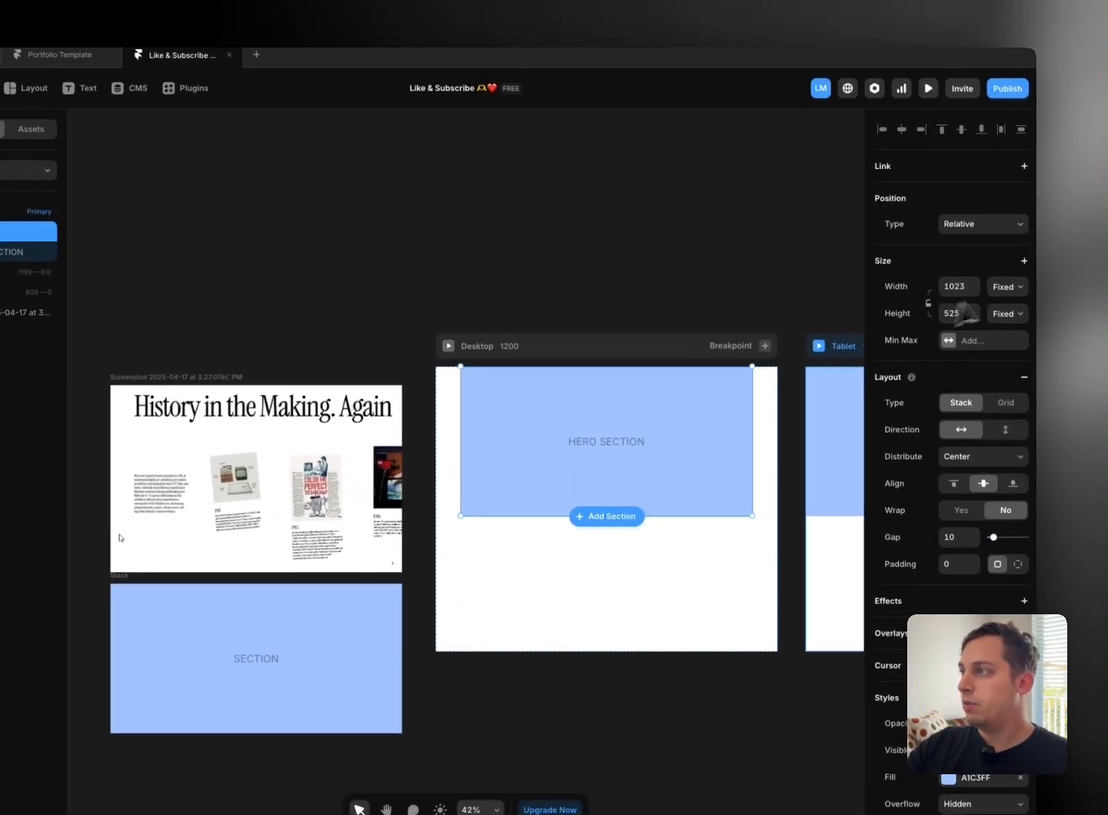
left_click(1008, 295)
left_click(995, 319)
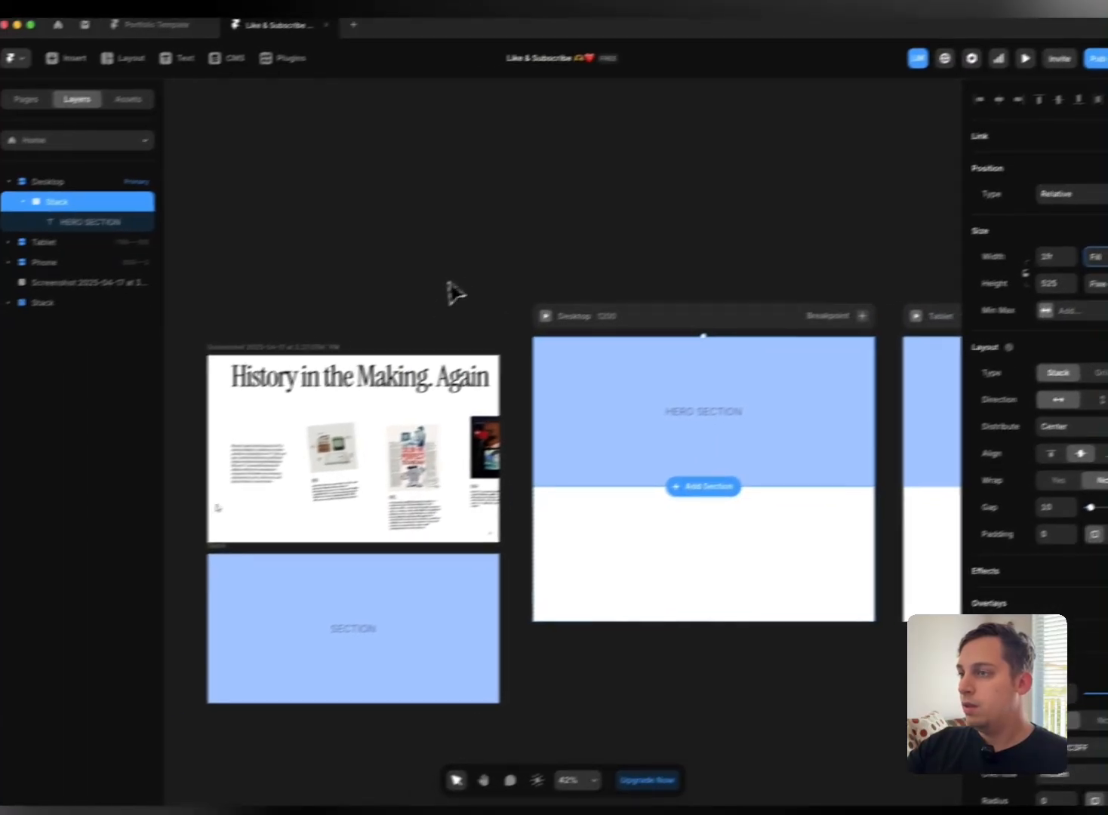
Step: Move the SECTION stack into the Desktop breakpoint below the HERO SECTION stack and set its width to Fill
left_click_drag(220, 557, 663, 532)
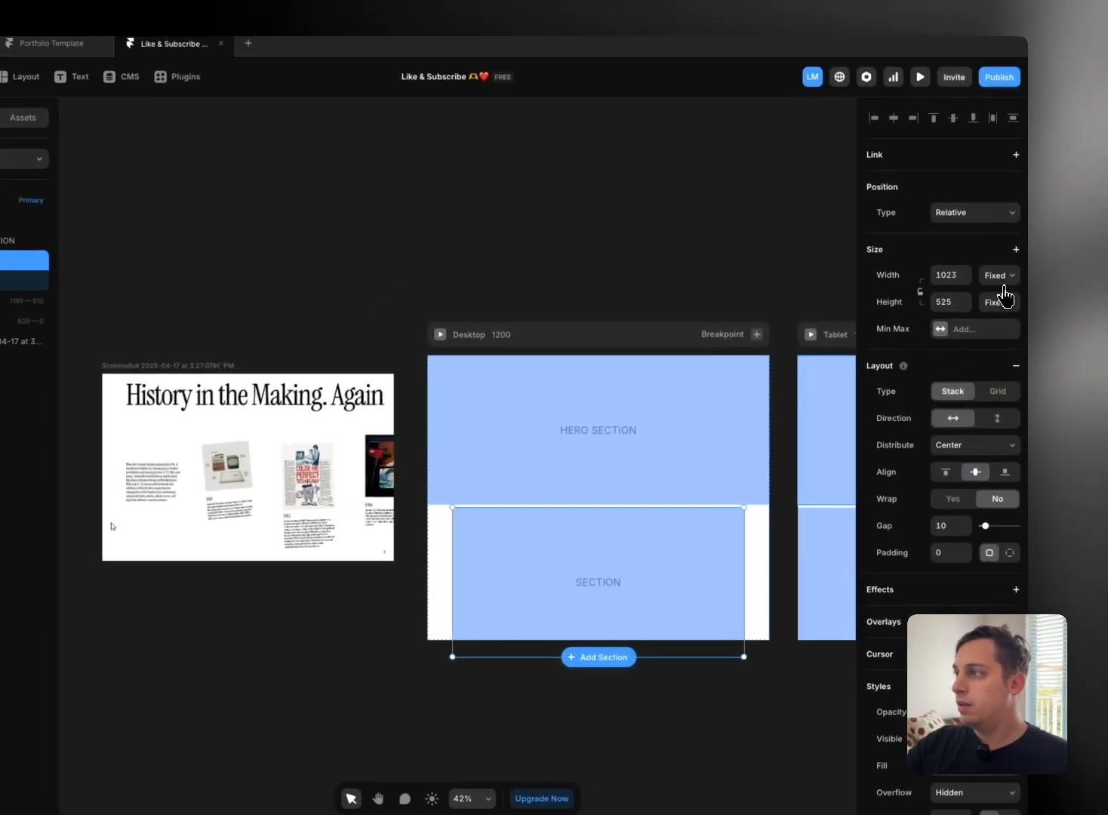
left_click(996, 275)
left_click(998, 307)
Step: Set the Desktop breakpoint's layout gap to 0
left_click(596, 337)
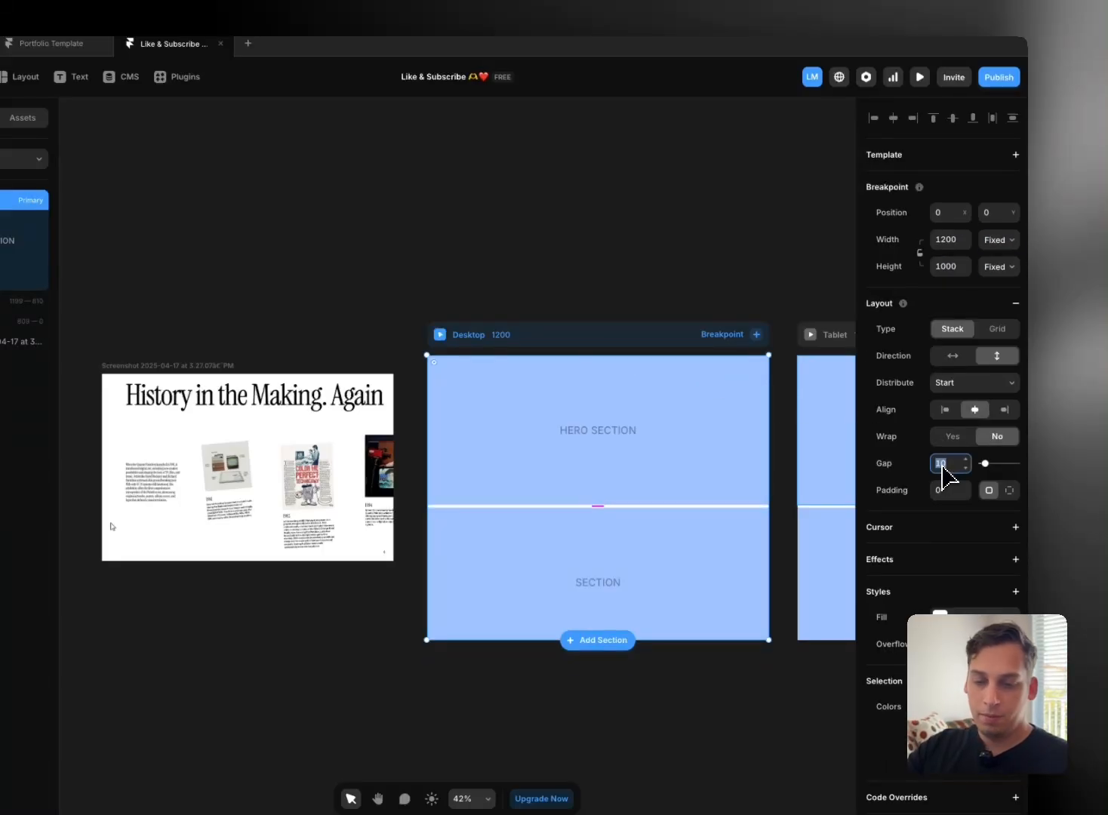
type("0")
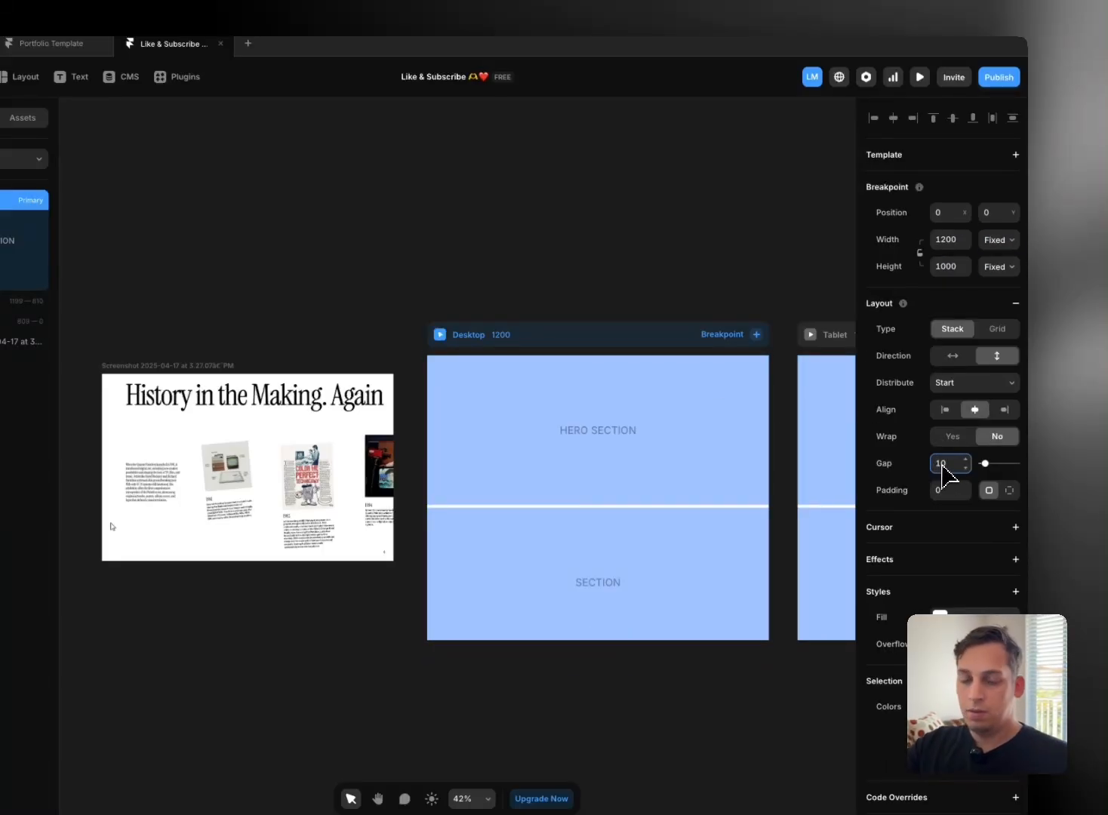
key("BackSpace")
key("BackSpace")
type("0")
left_click(545, 241)
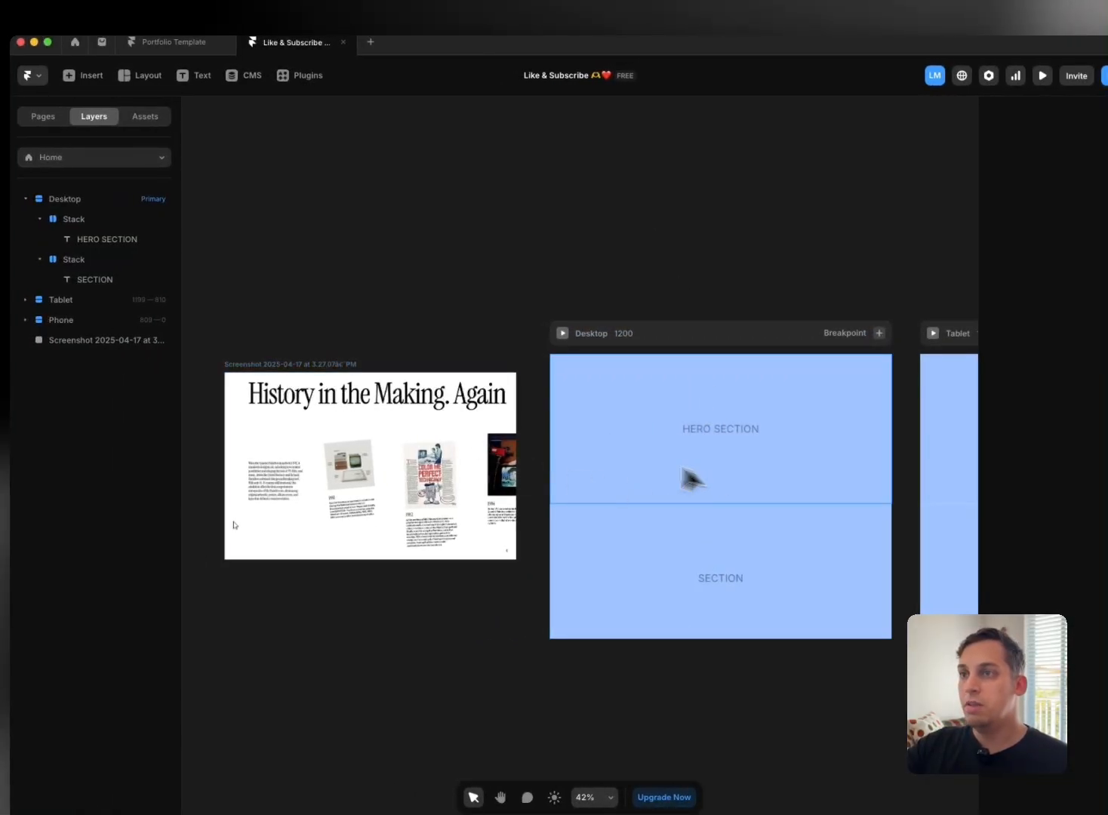
Step: Set the Desktop breakpoint's height to Fit Content
left_click(654, 346)
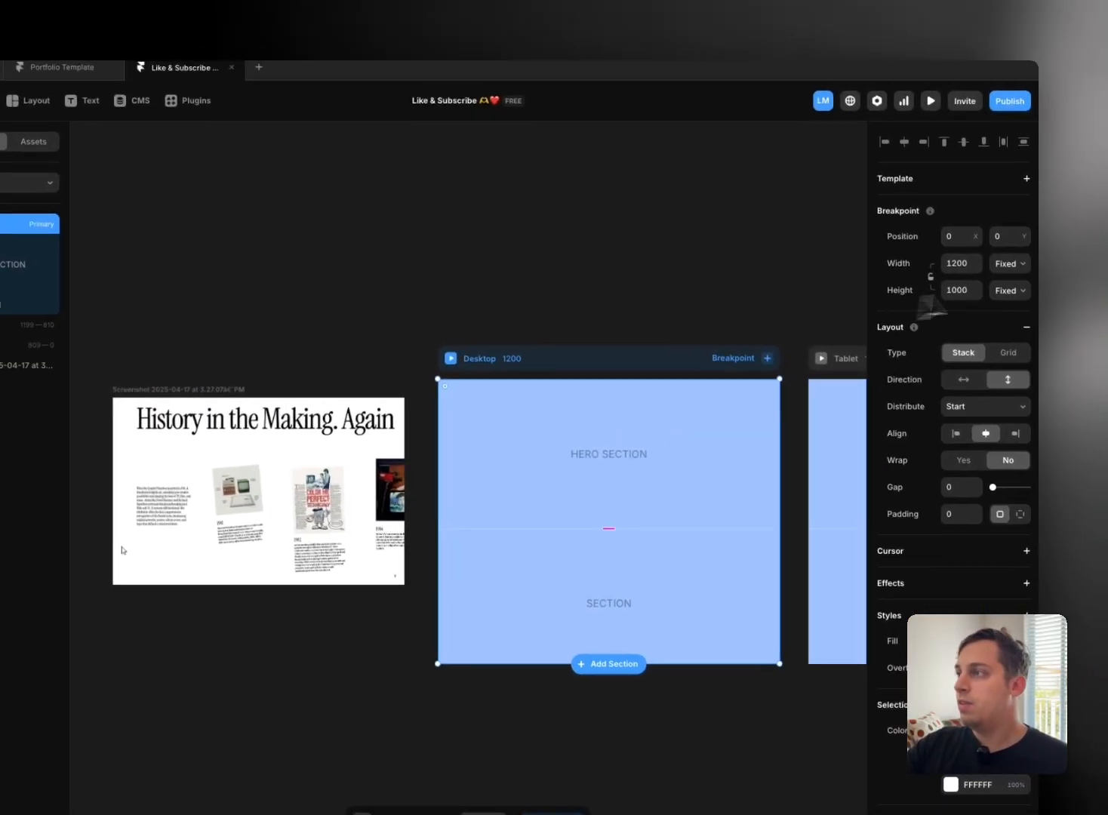
left_click(1010, 290)
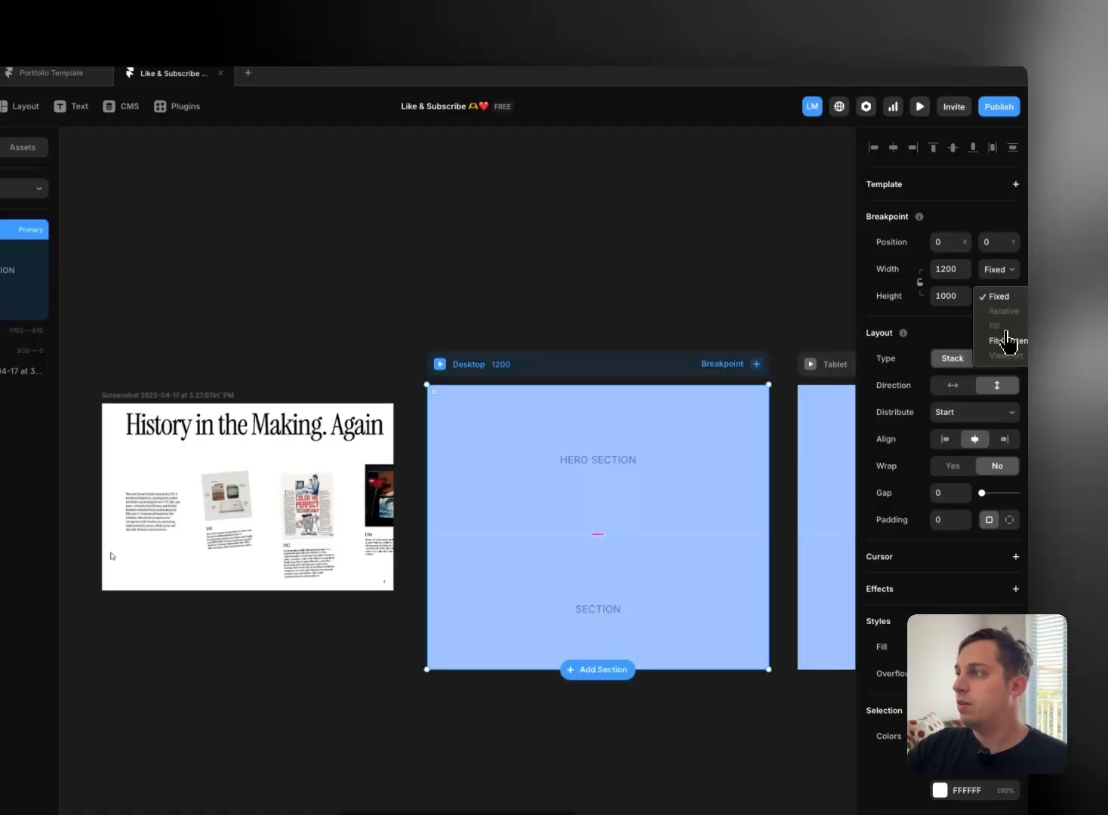
left_click(1006, 340)
left_click(560, 277)
Step: Check how the two stacked sections are laid out across the Desktop, Tablet and Phone breakpoints
scroll(509, 275, "right", 8)
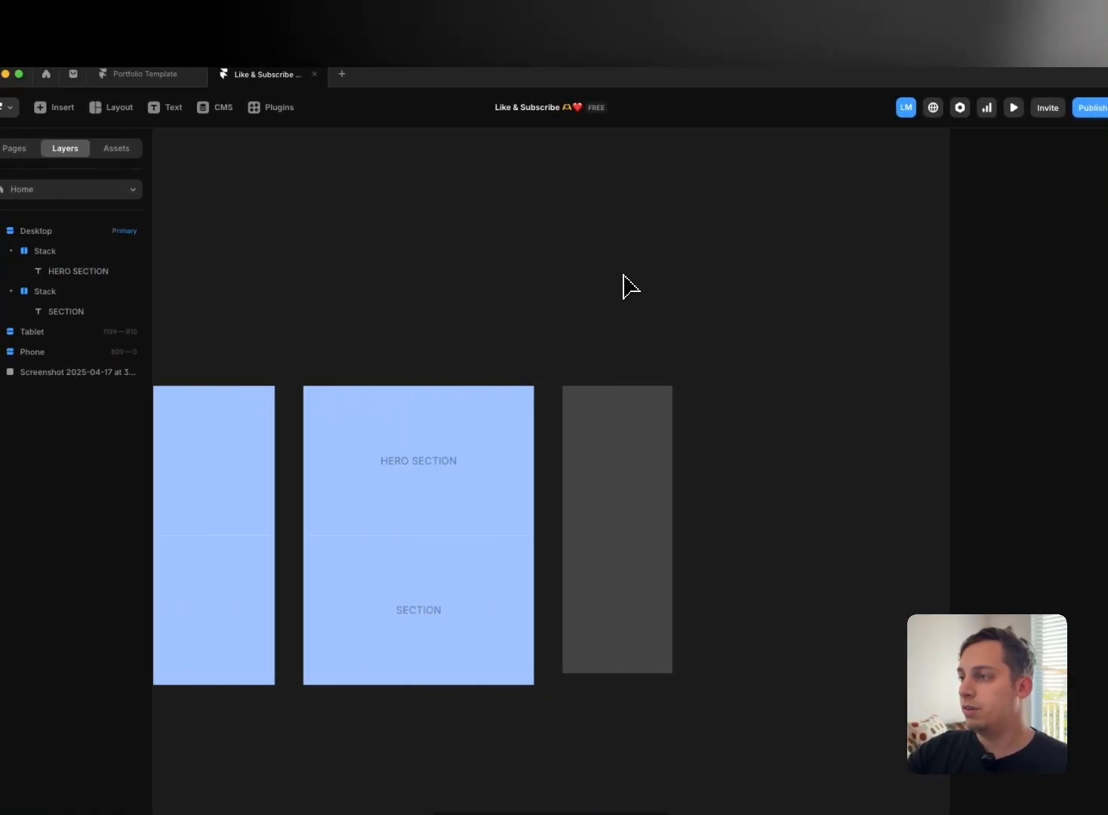
scroll(620, 276, "left", 5)
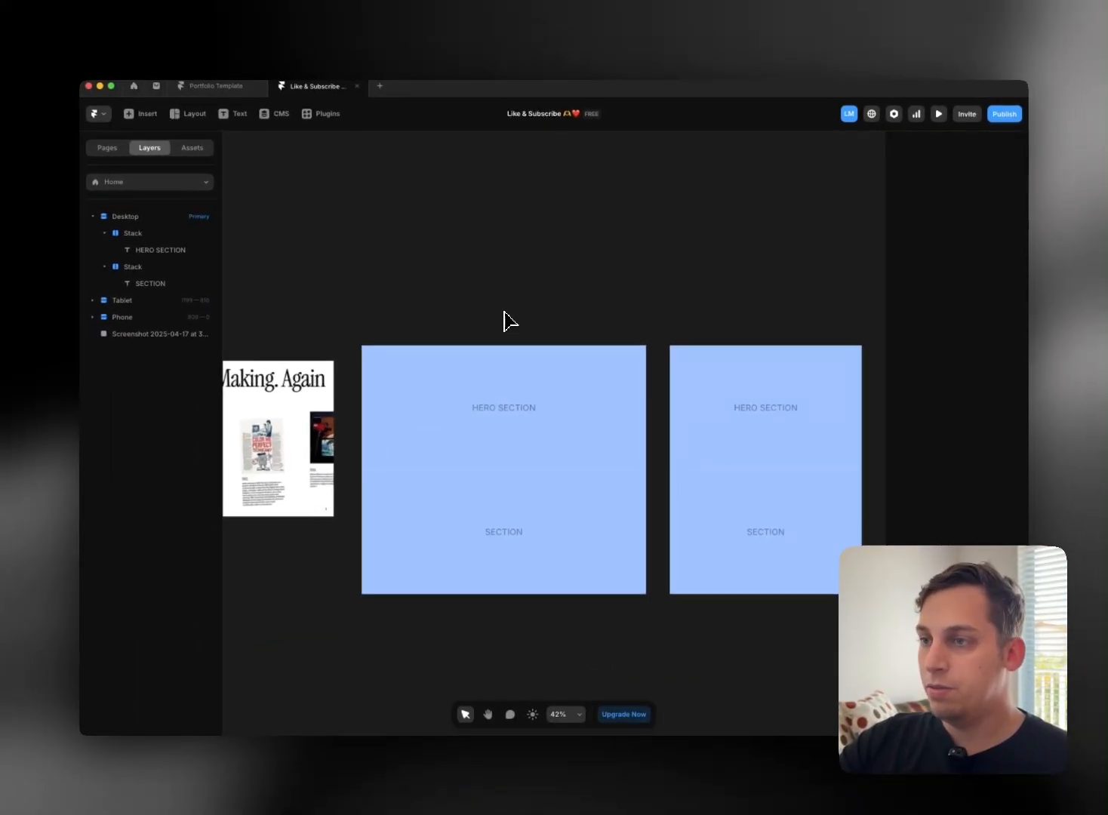
scroll(504, 321, "left", 2)
scroll(504, 321, "right", 6)
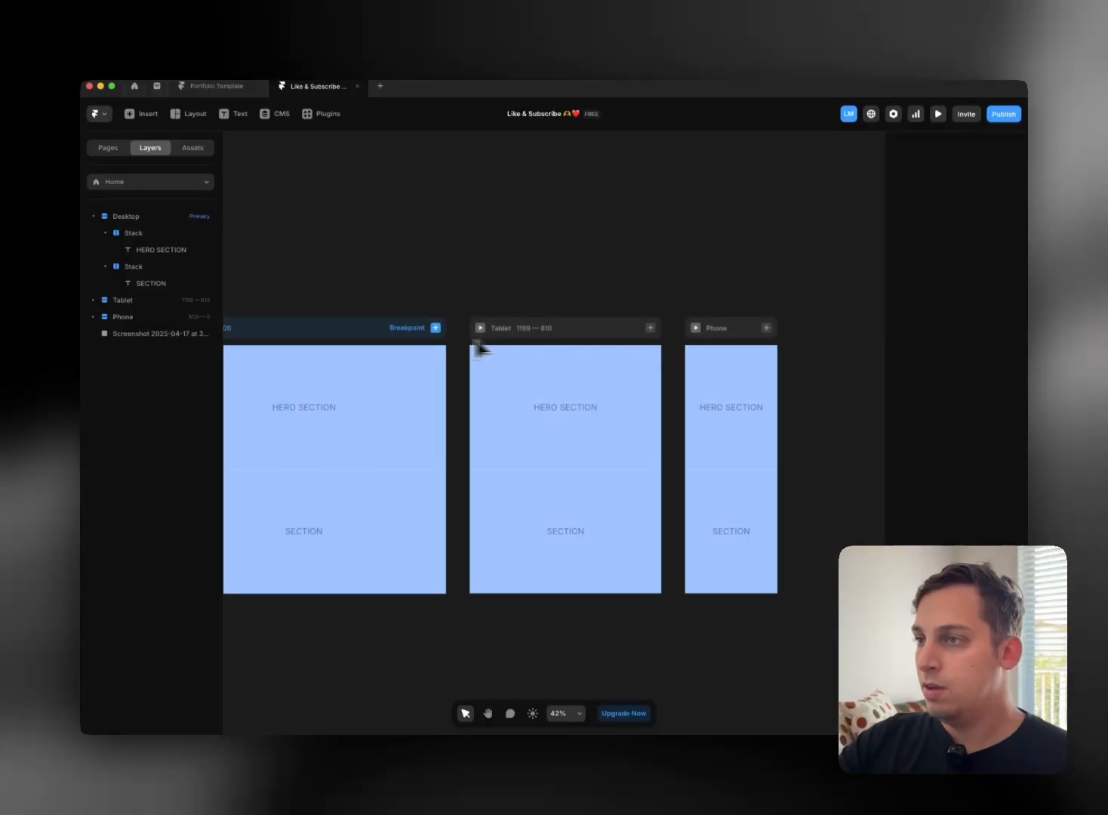
scroll(480, 349, "left", 2)
scroll(370, 336, "left", 2)
scroll(415, 464, "left", 2)
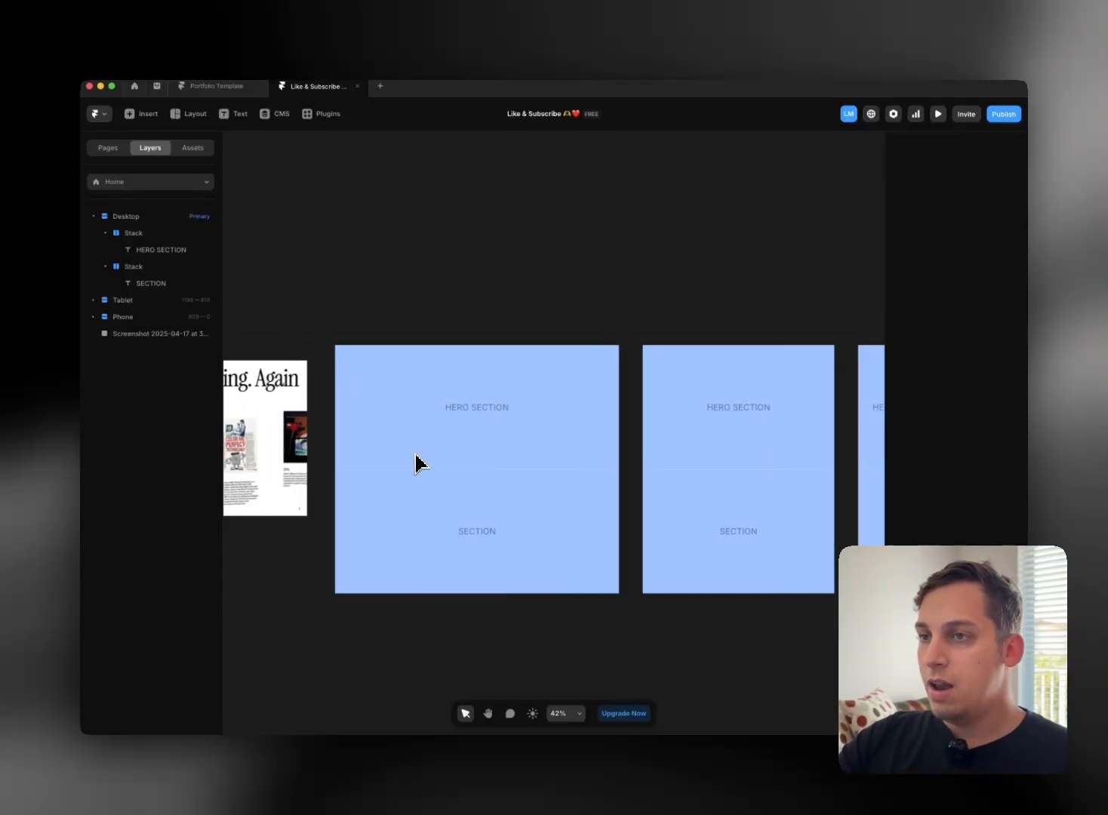
scroll(394, 453, "left", 5)
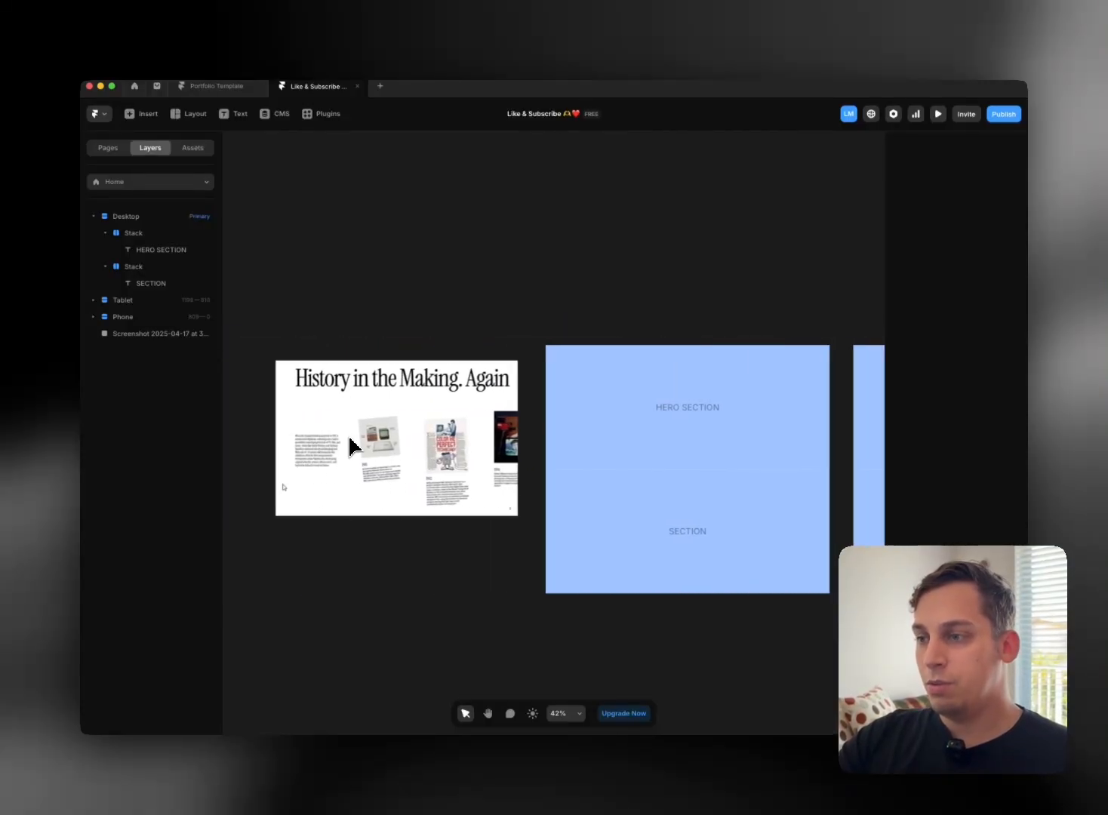
scroll(366, 445, "right", 3)
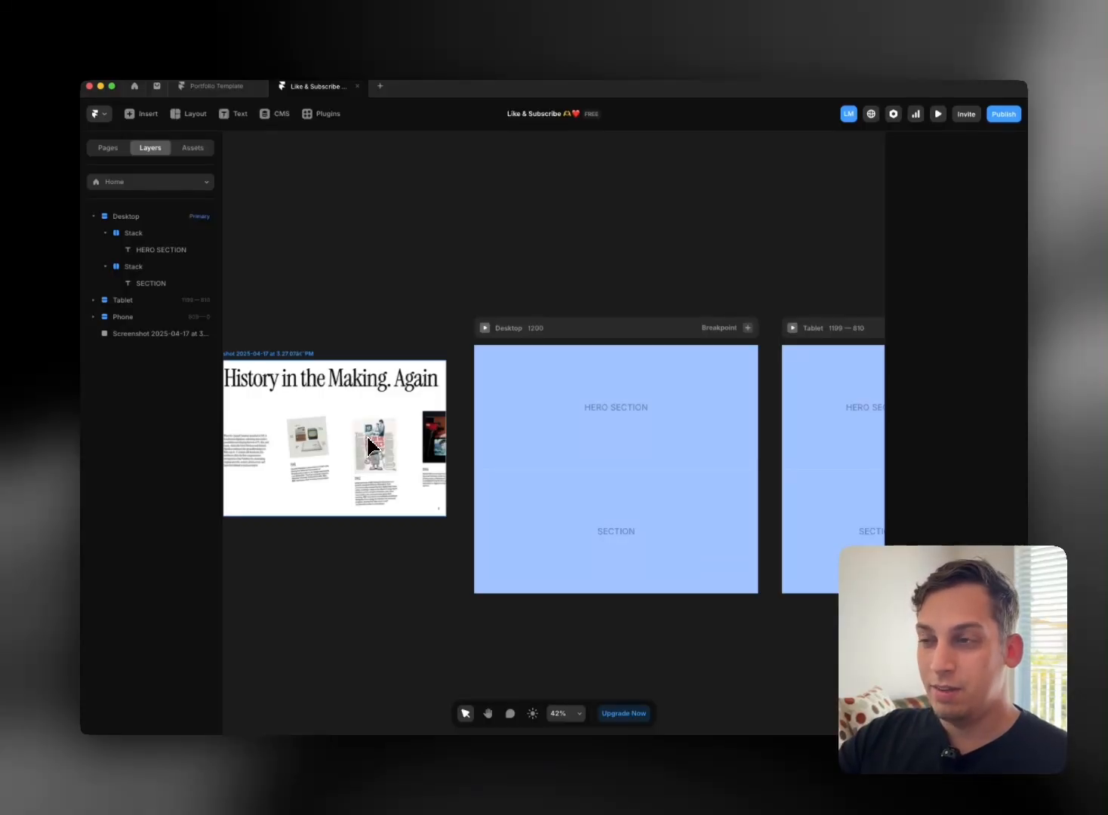
scroll(367, 438, "left", 3)
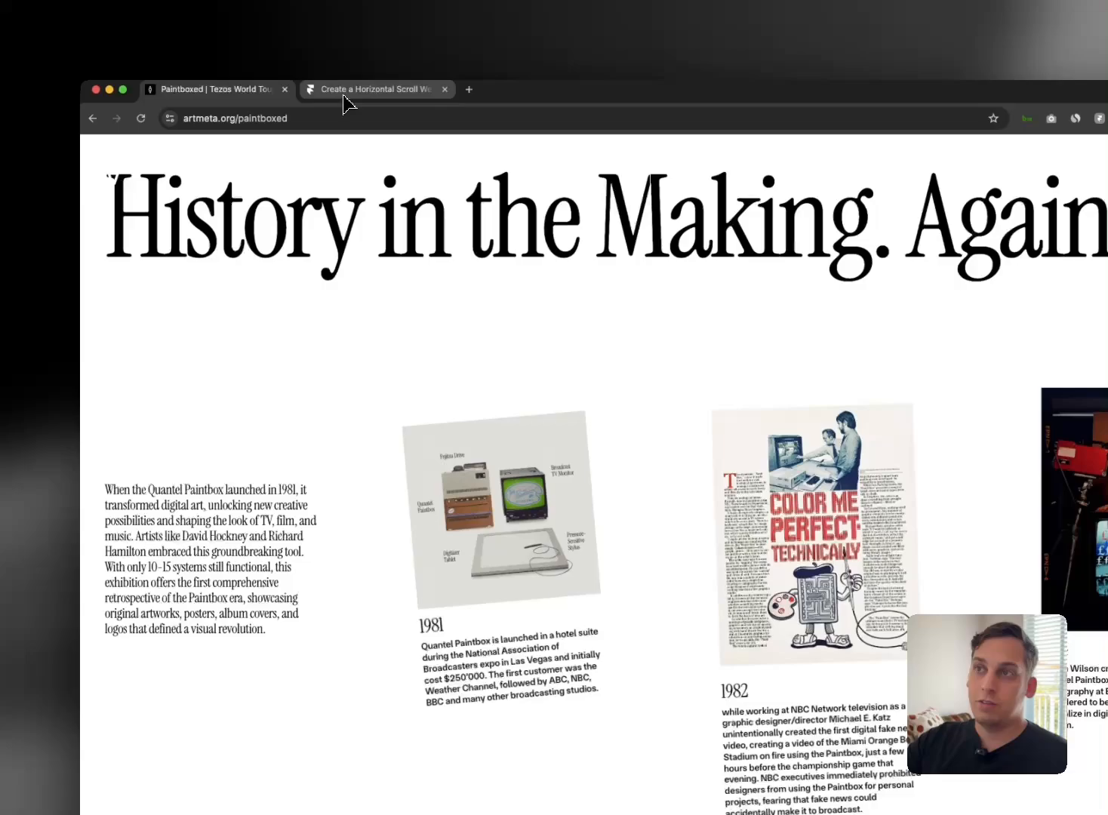
Step: Switch to the browser and open the Framer article "Create a Horizontal Scroll Website" from the "horizontal scroll framer" search results
left_click(347, 91)
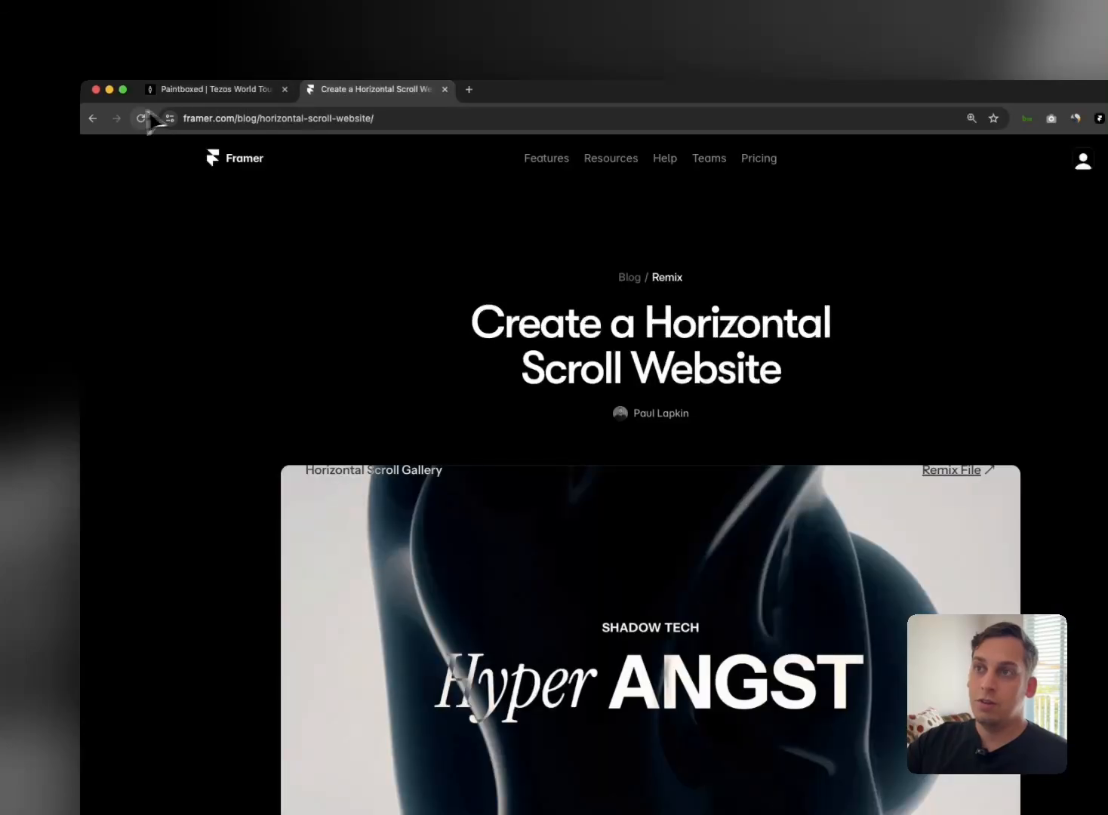
left_click(93, 118)
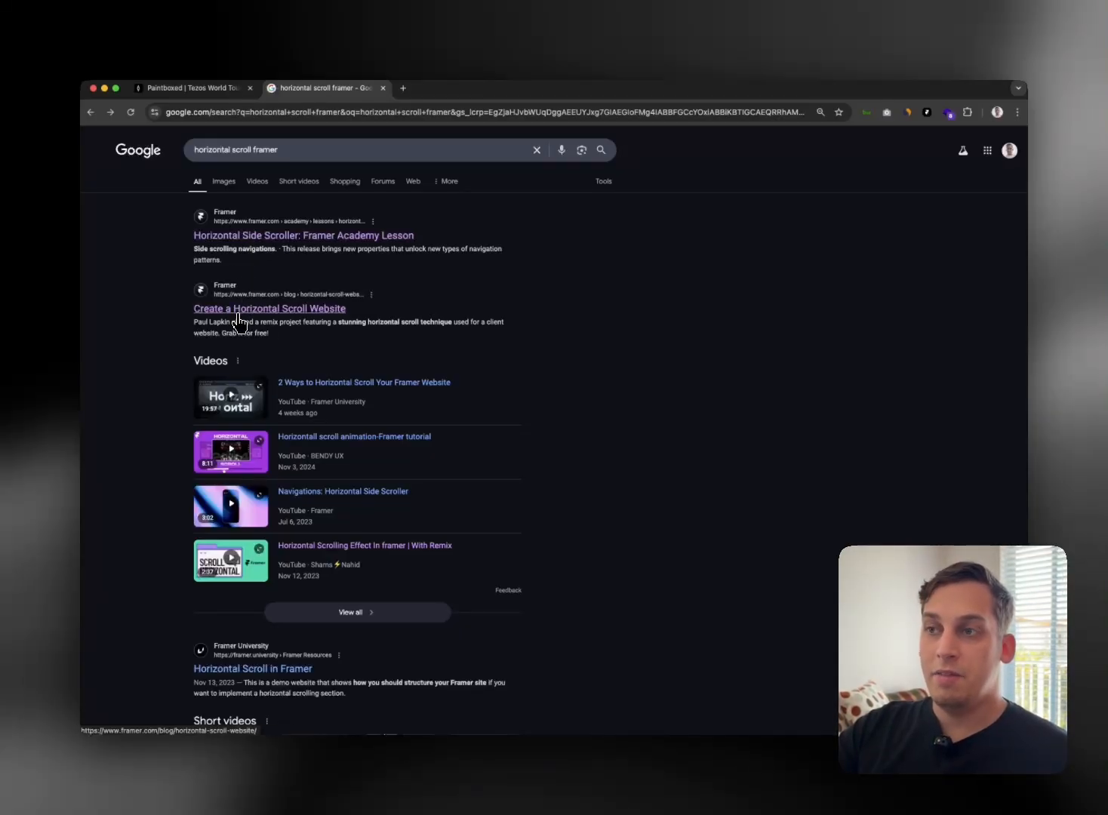
left_click(238, 311)
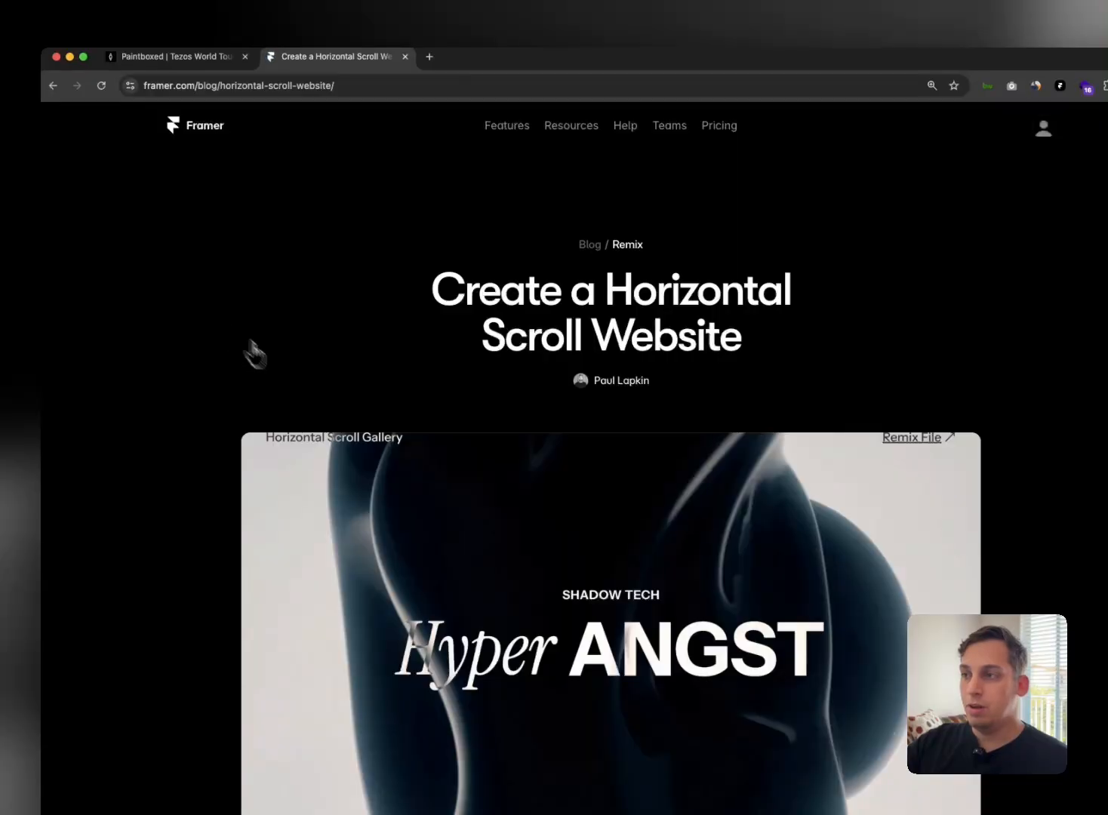
Step: Read through the horizontal scroll article and open its Demo & Remix page
scroll(317, 408, "down", 2)
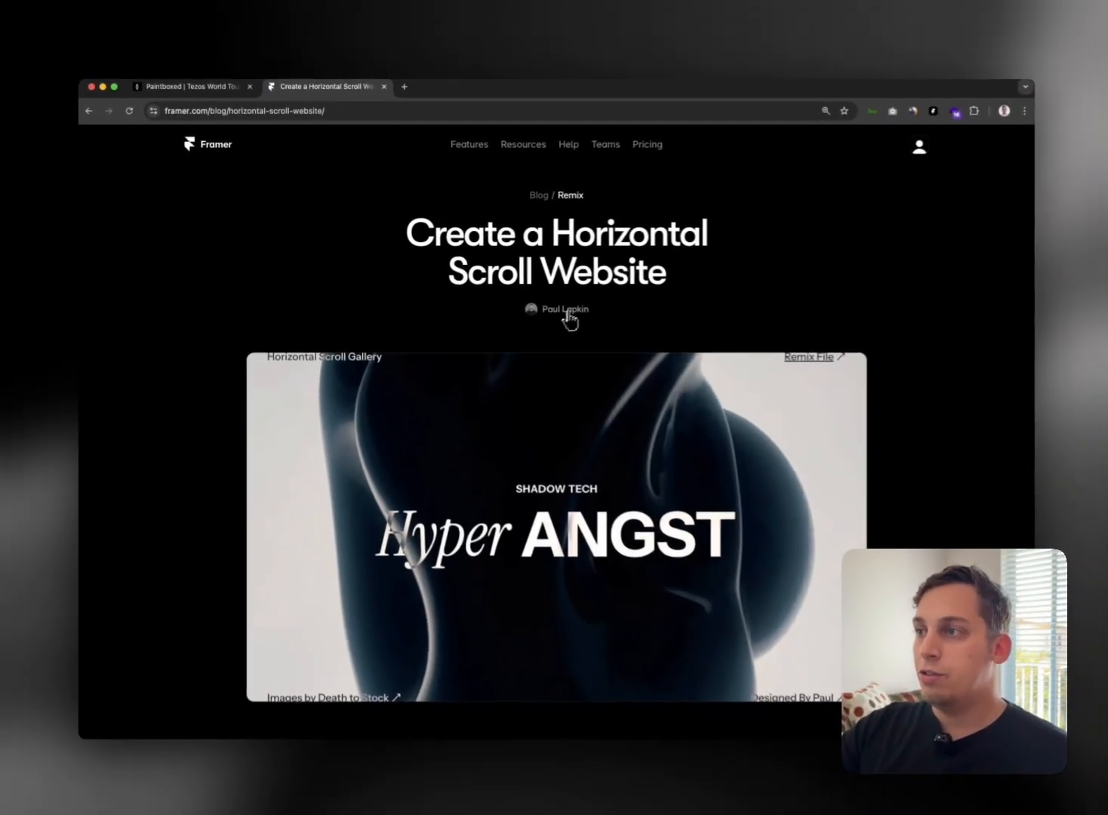
scroll(526, 261, "down", 10)
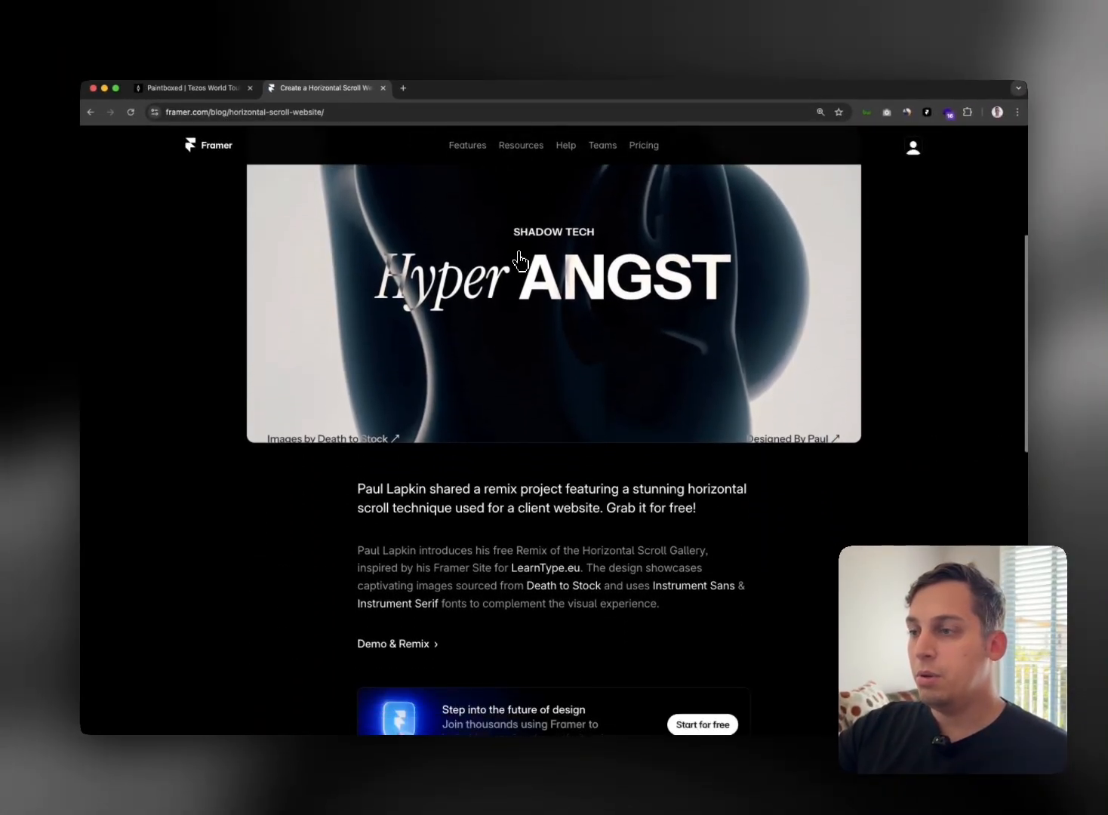
scroll(474, 443, "down", 7)
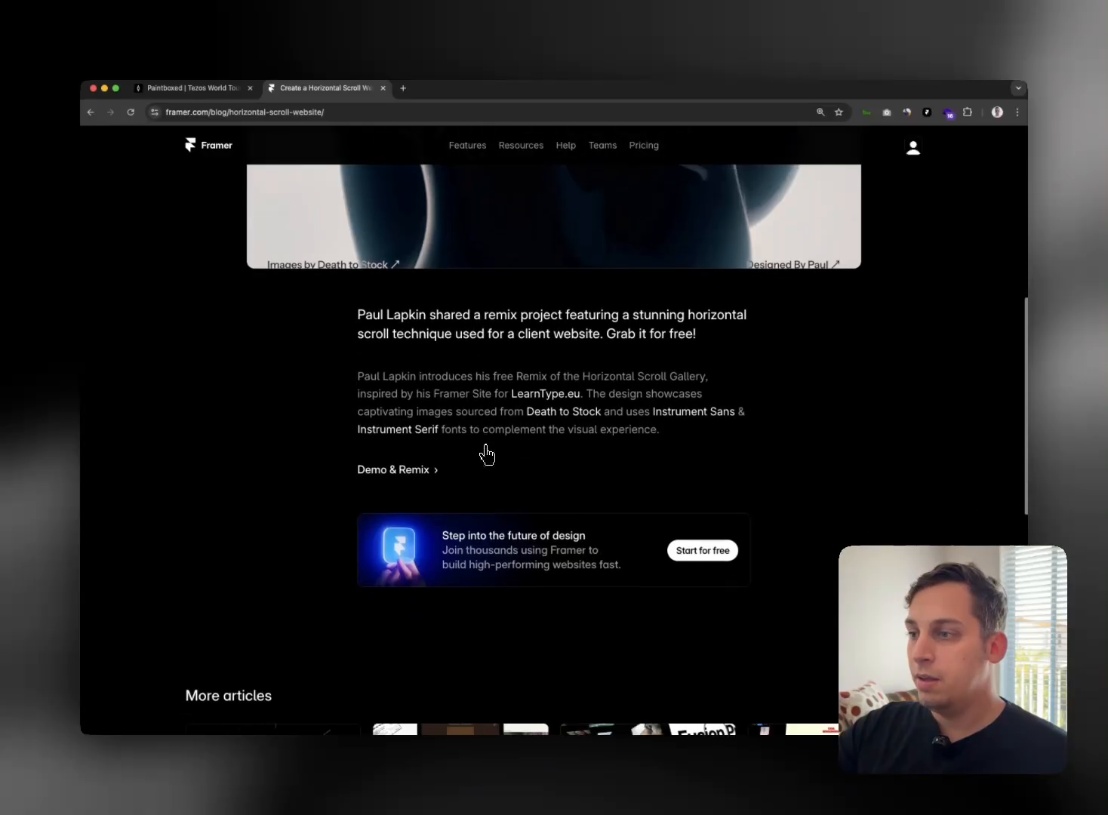
scroll(486, 453, "up", 8)
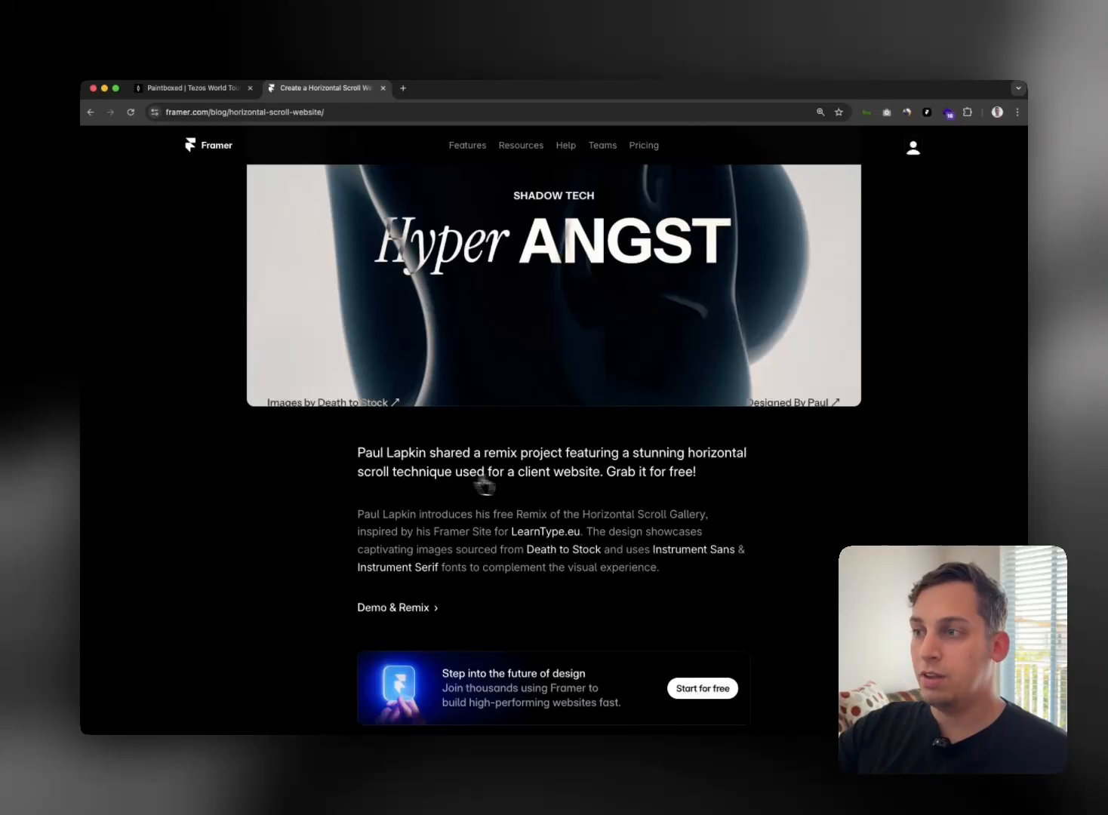
scroll(498, 483, "up", 10)
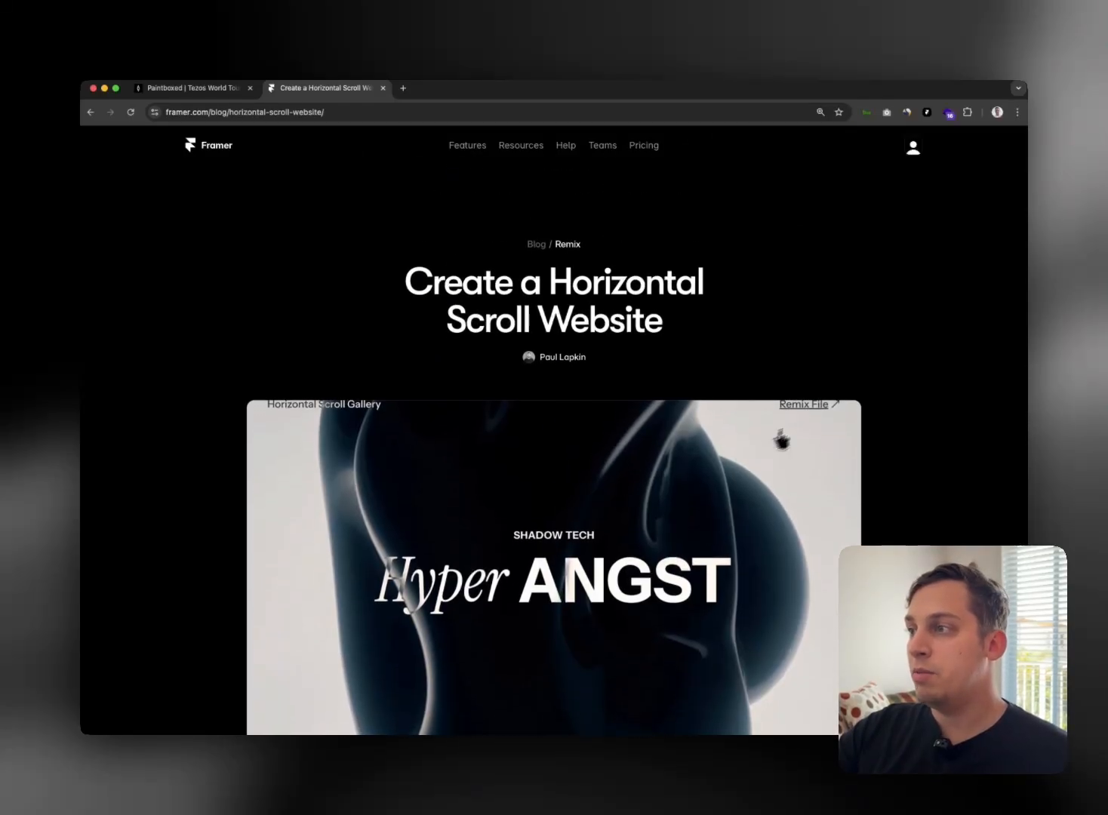
scroll(701, 324, "down", 2)
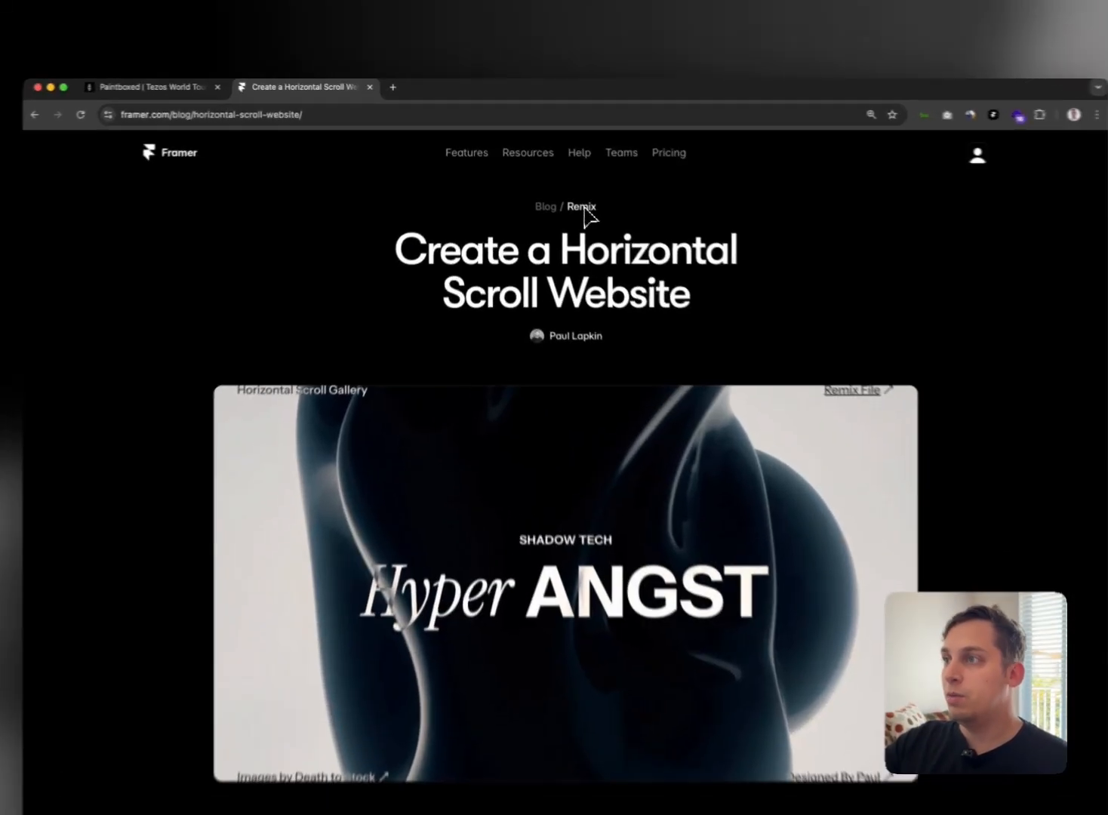
scroll(650, 316, "down", 10)
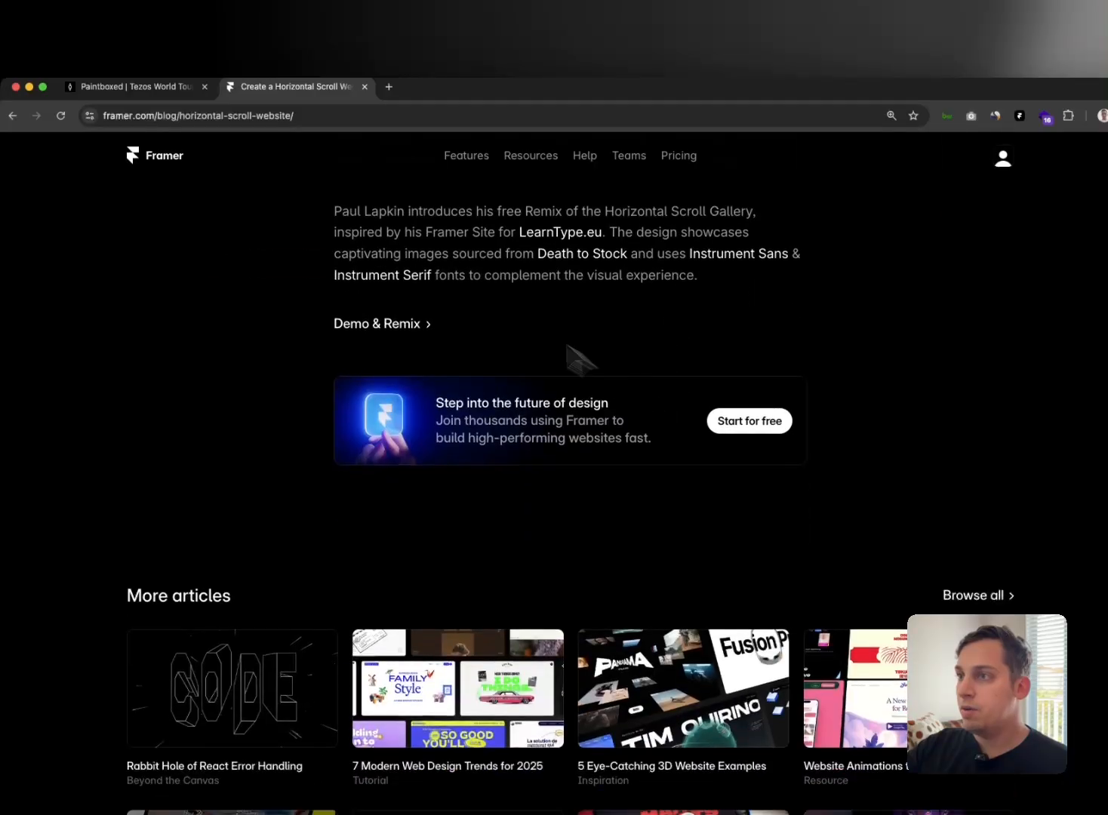
left_click(388, 325)
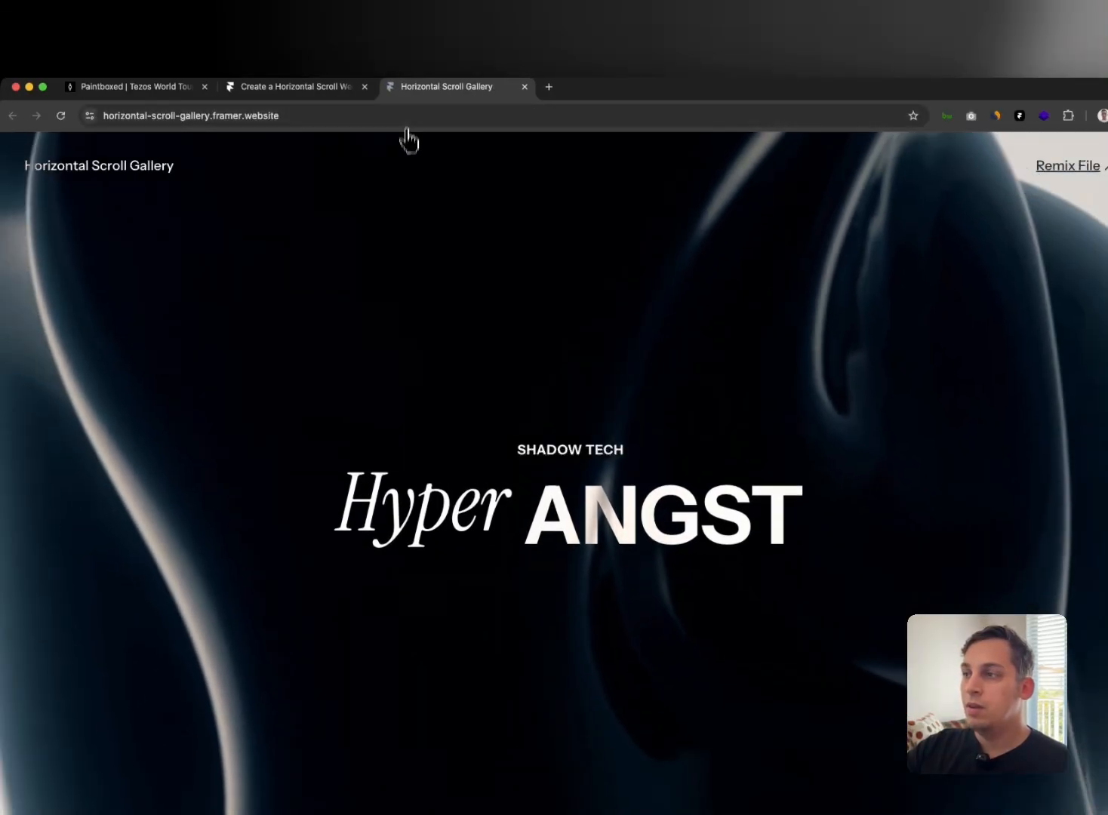
Step: Examine how the Horizontal Scroll Gallery demo moves from the hero through the sideways-scrolling images to the section below
scroll(604, 430, "down", 8)
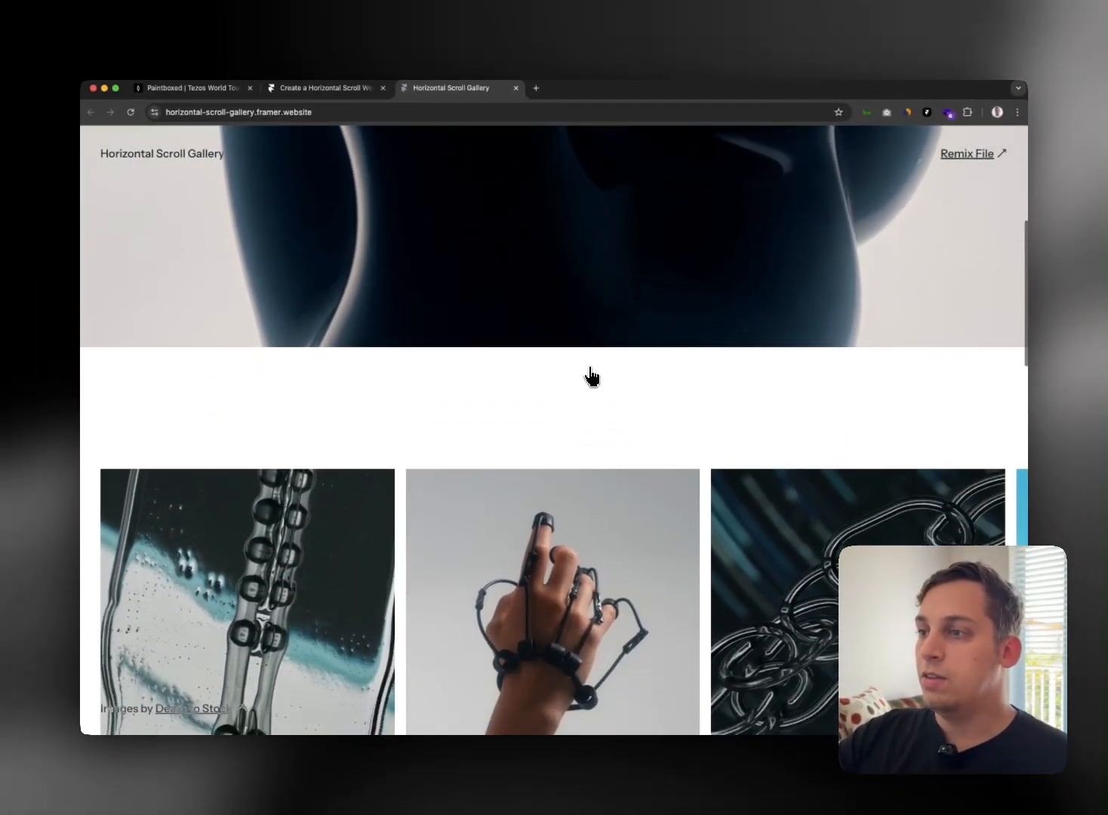
scroll(590, 375, "up", 8)
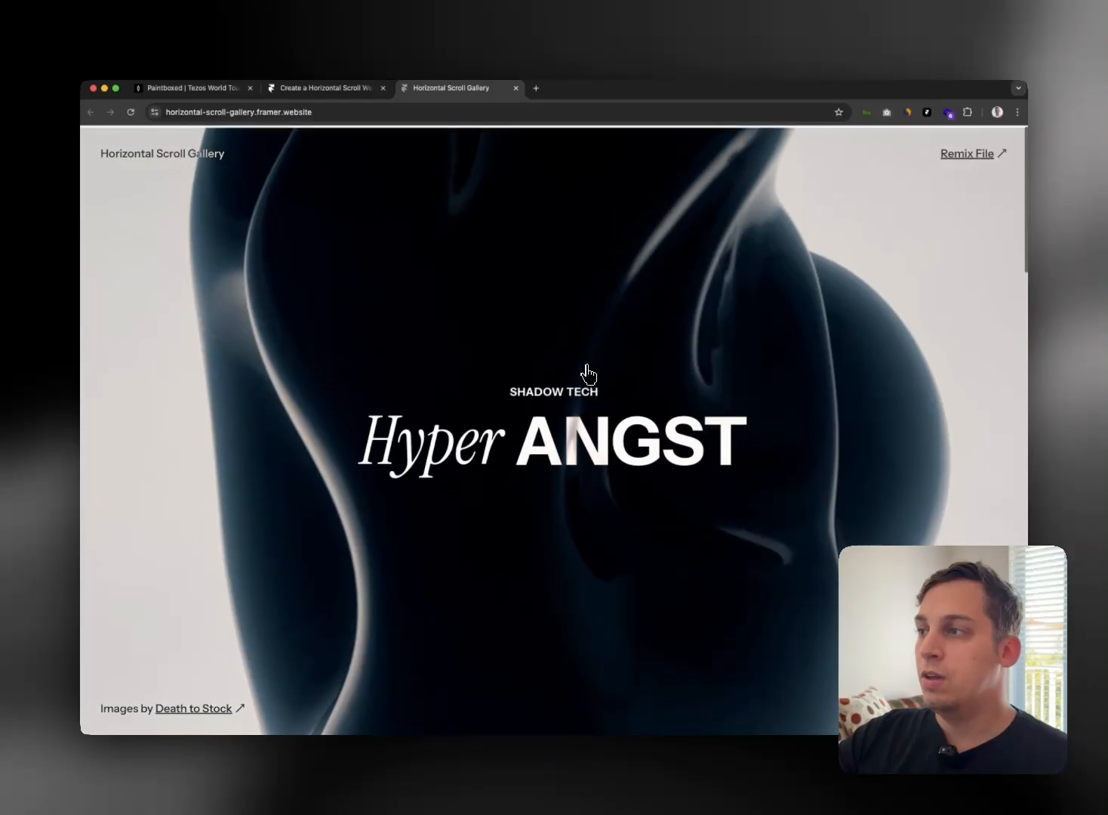
scroll(587, 373, "down", 10)
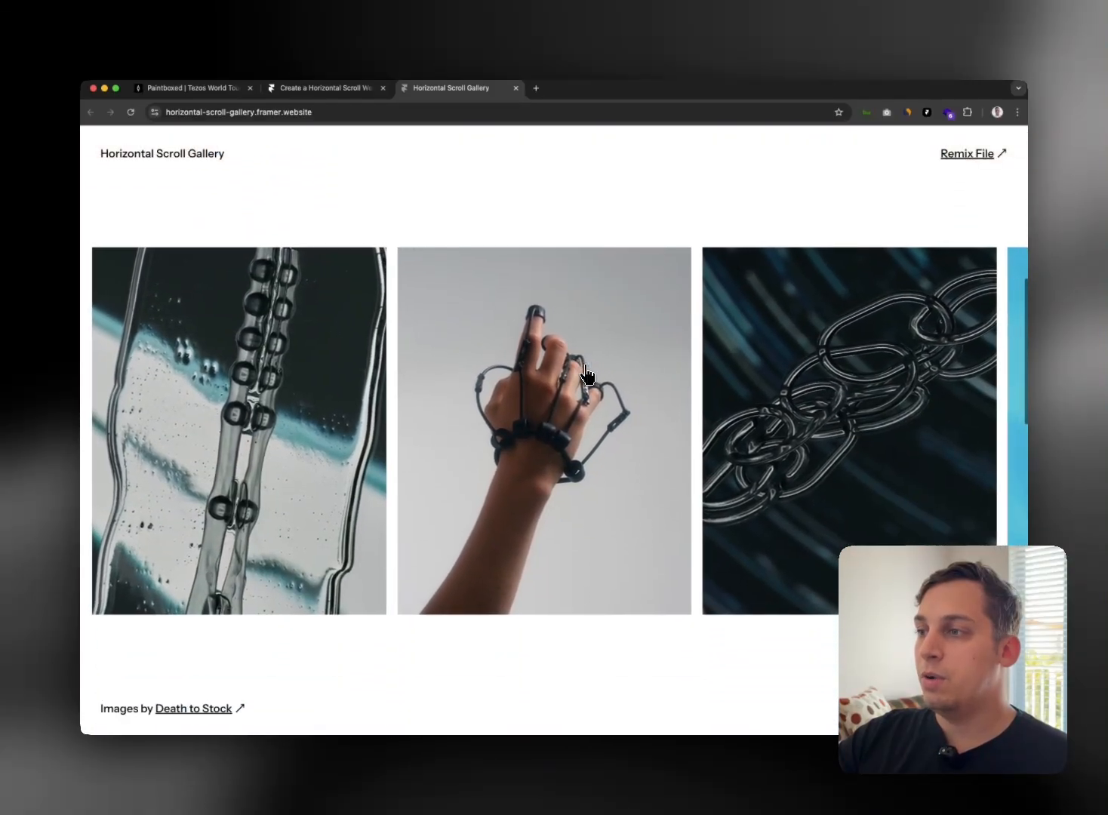
scroll(587, 373, "down", 6)
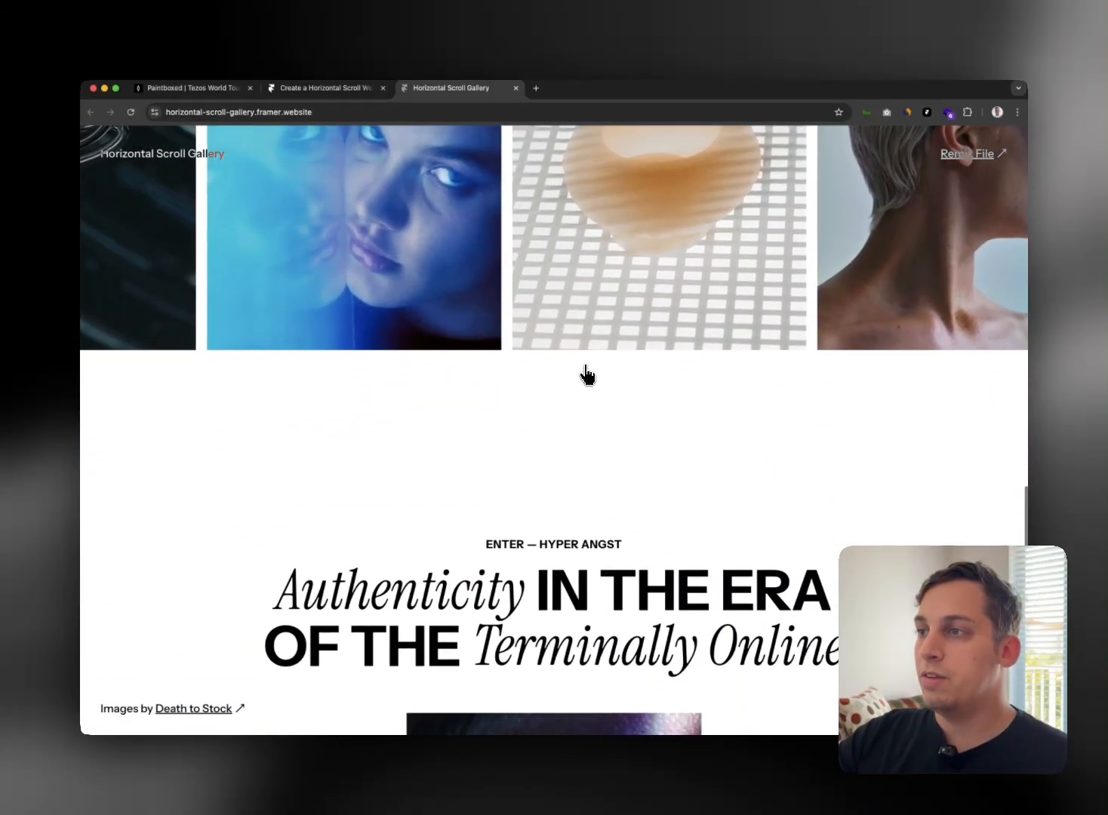
scroll(587, 373, "up", 4)
scroll(587, 373, "up", 6)
scroll(587, 373, "down", 8)
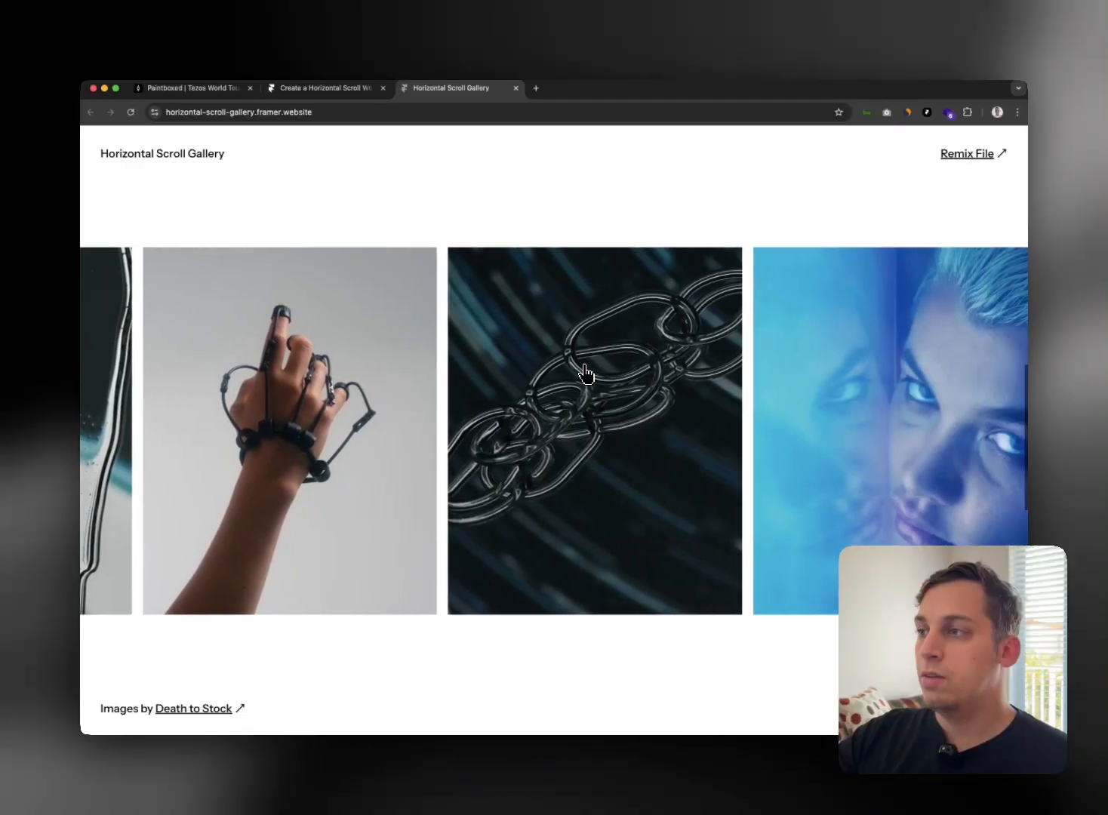
scroll(586, 373, "down", 4)
scroll(586, 373, "up", 4)
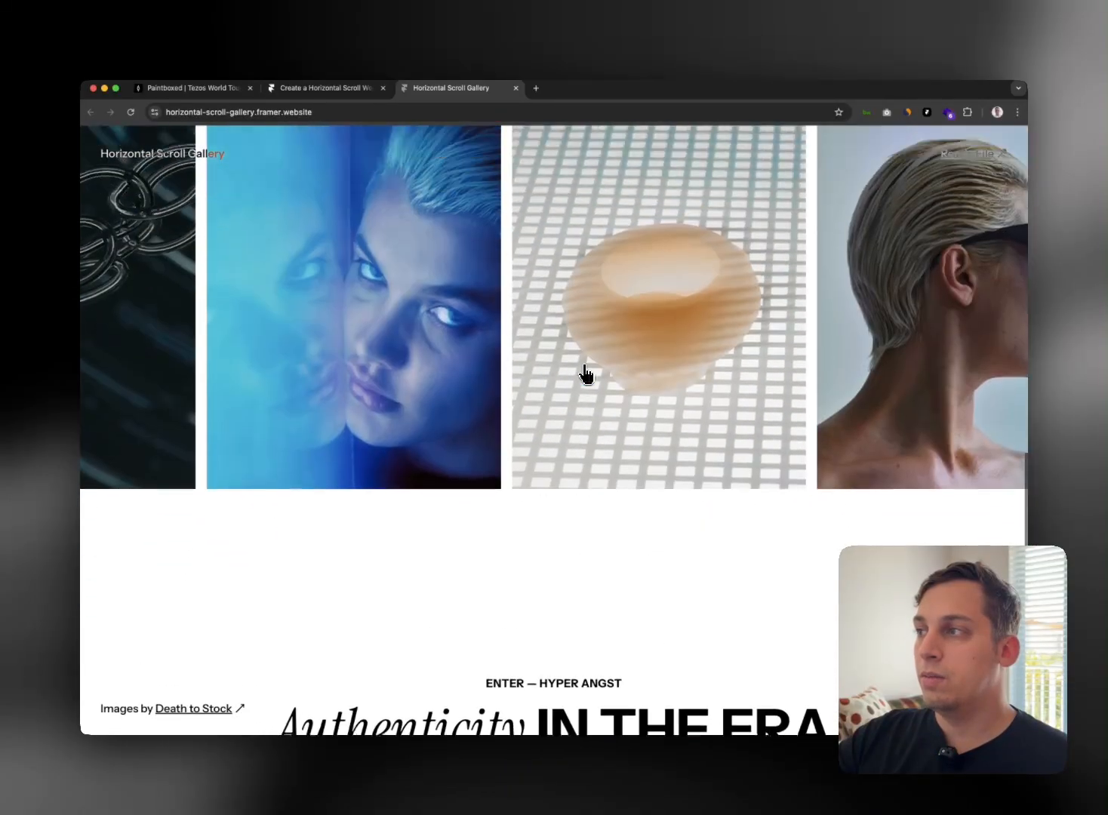
scroll(586, 373, "up", 4)
scroll(585, 373, "down", 8)
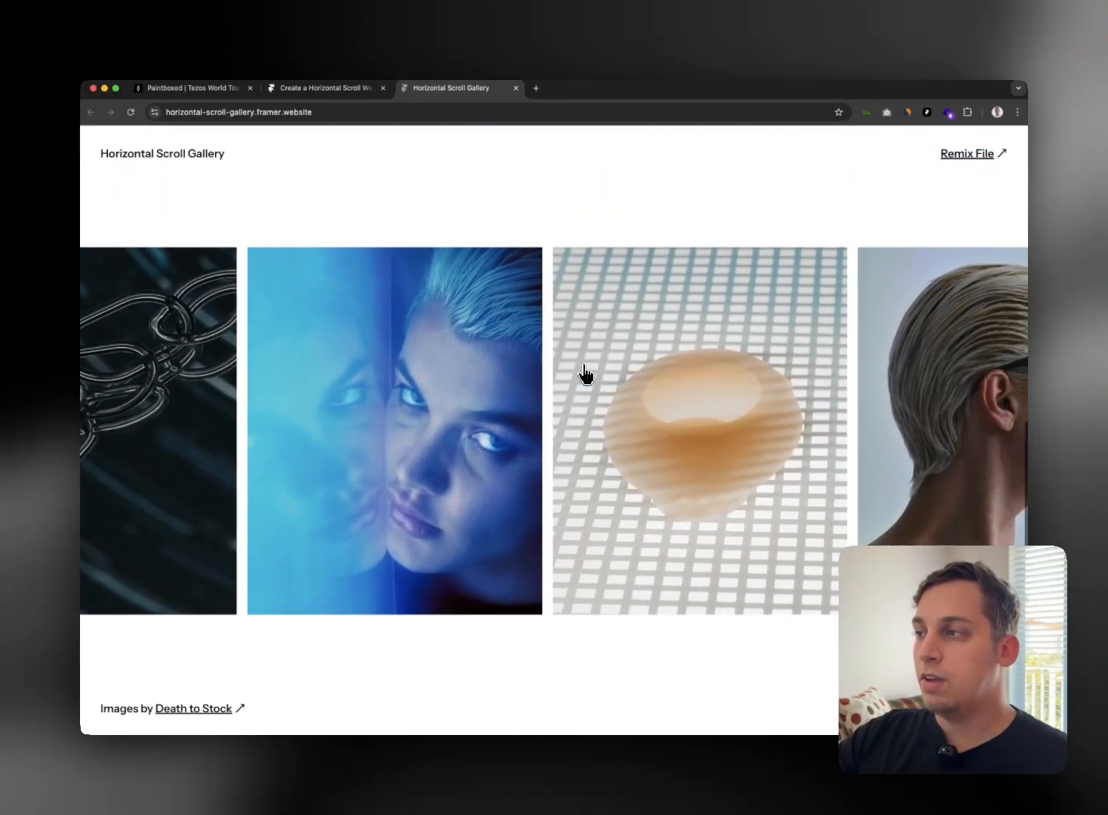
scroll(585, 373, "down", 3)
scroll(586, 372, "up", 10)
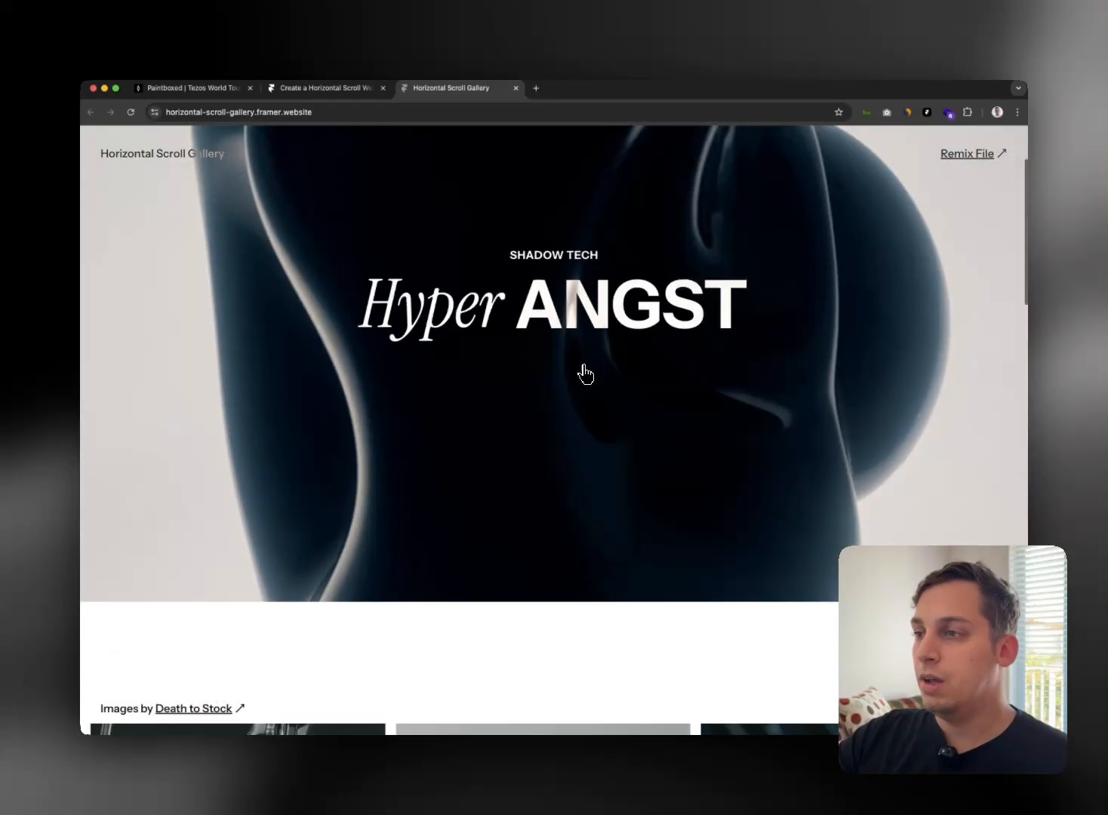
scroll(585, 373, "down", 5)
Step: Open the Remix File page of the Shadow Tech horizontal scroll gallery demo
left_click(967, 154)
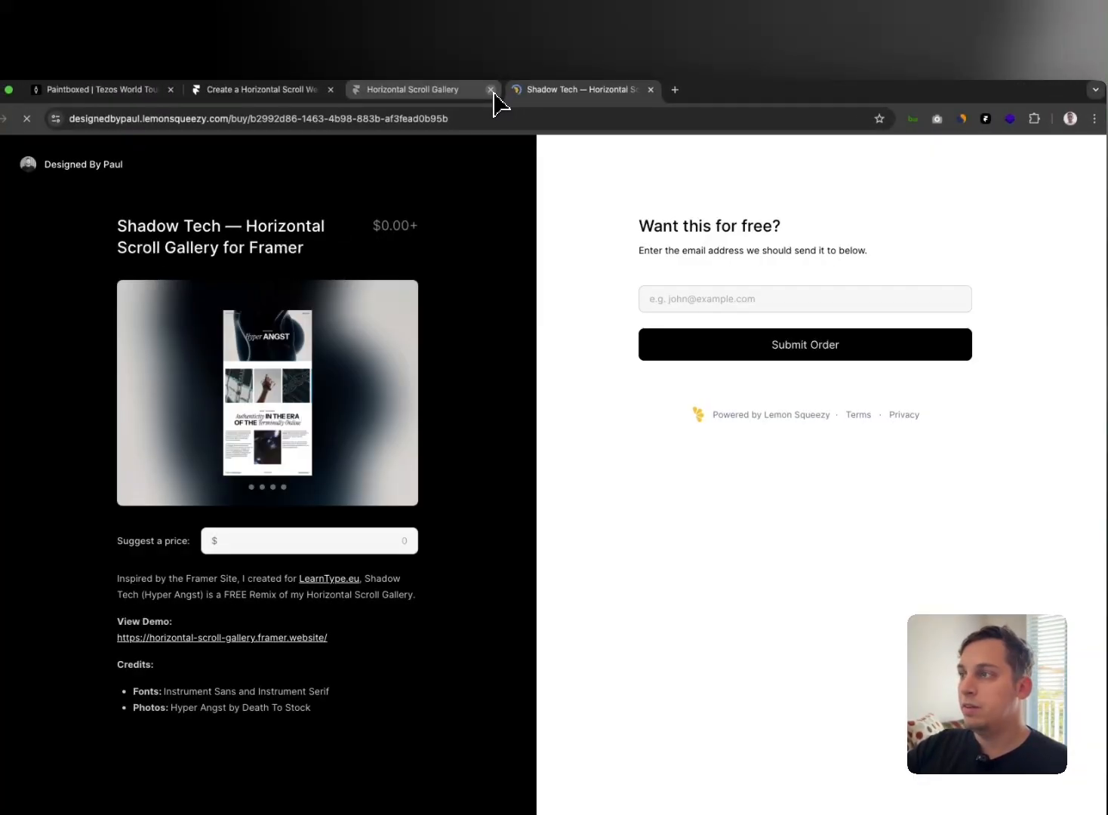
left_click(474, 89)
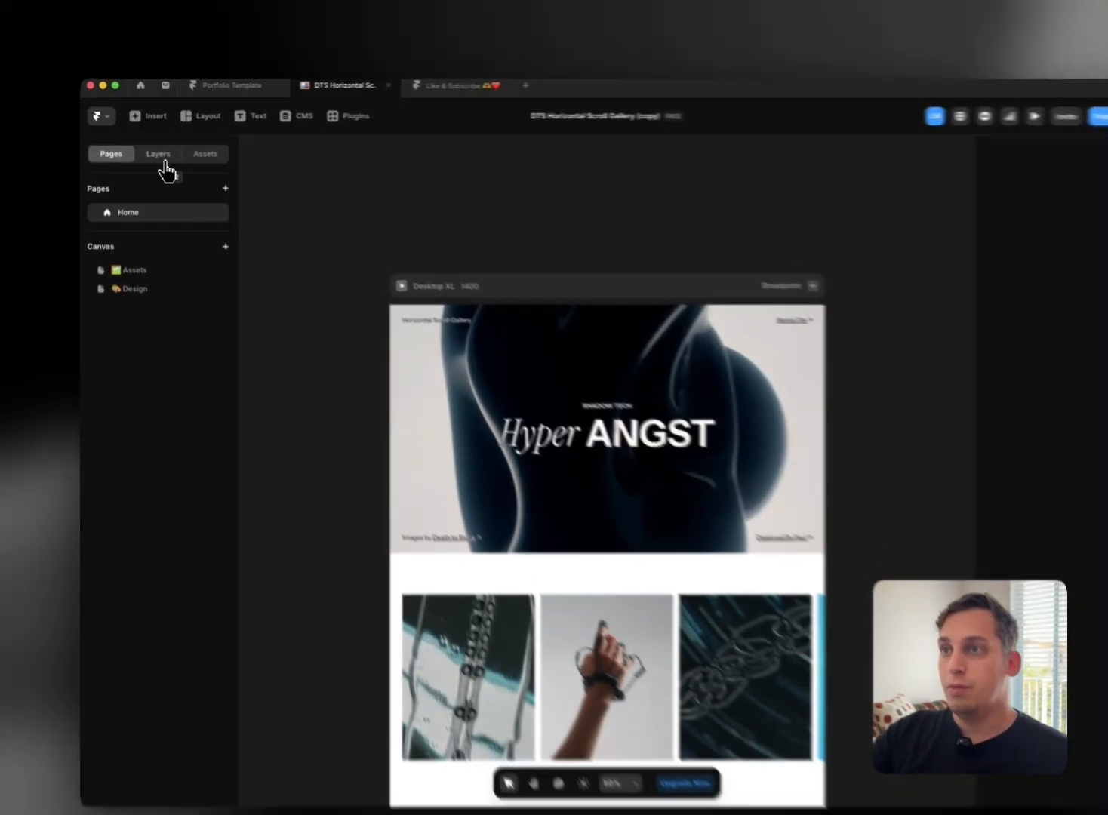
Step: Show the layers of the DTS Horizontal Scroll Gallery (copy) project in Framer and expand Desktop XL to examine its sections
left_click(154, 150)
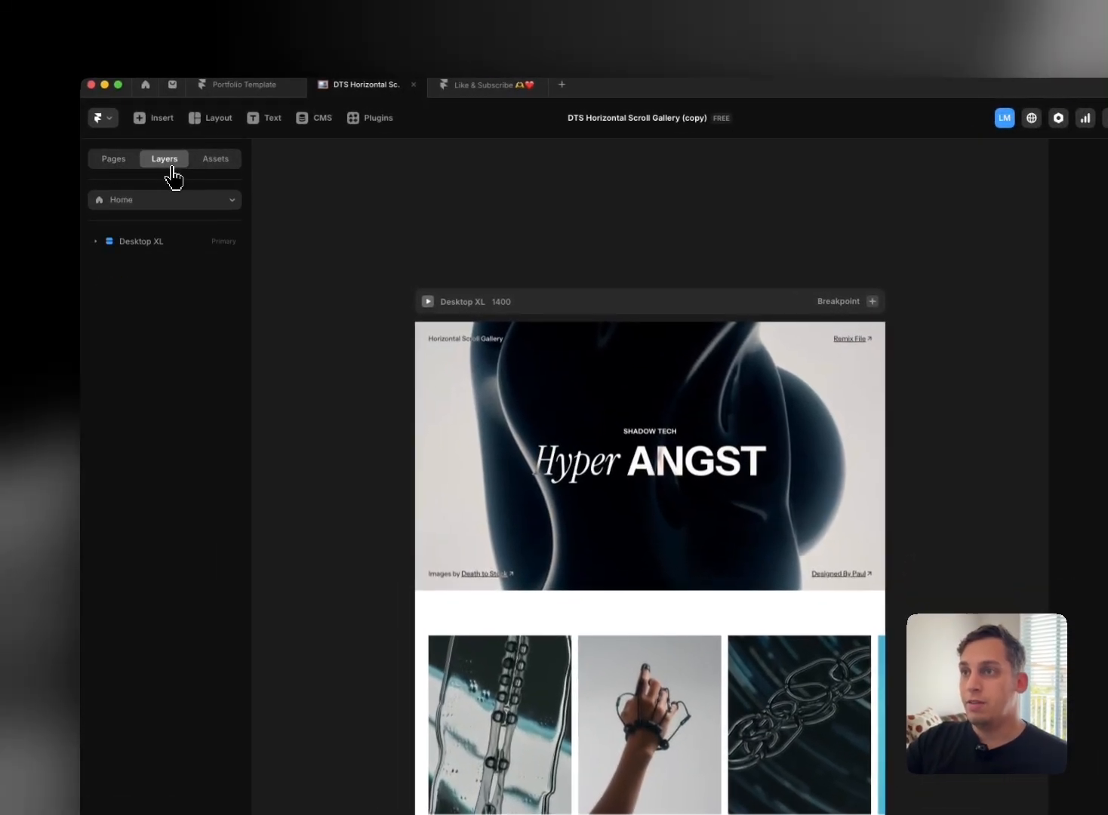
left_click(96, 242)
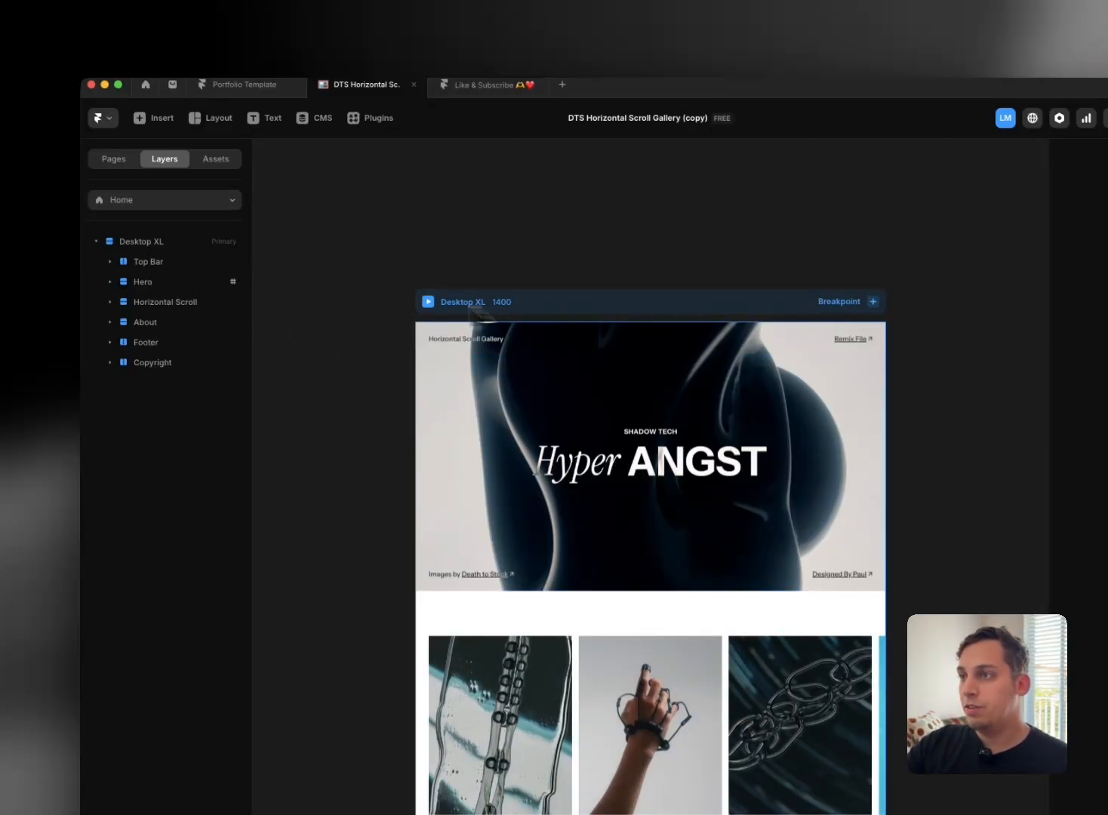
scroll(440, 408, "down", 5)
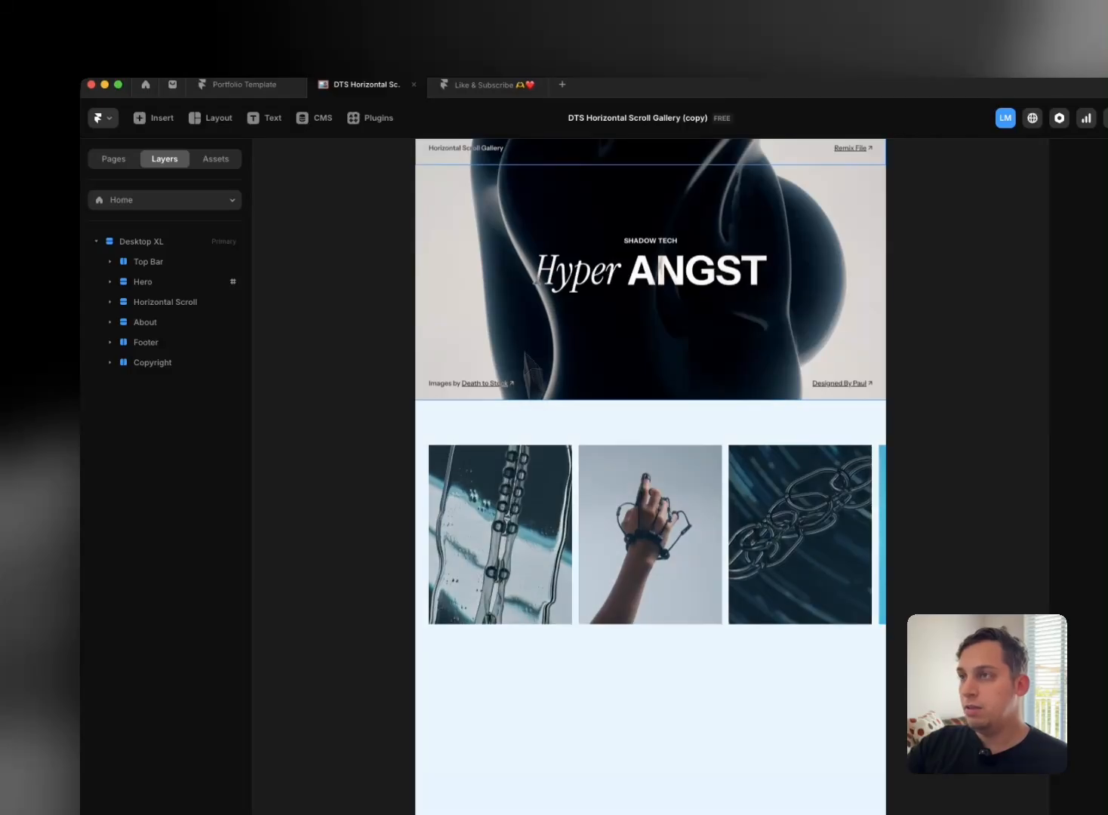
Step: Compare the Like & Subscribe project with the DTS Horizontal Scroll Gallery project and inspect the latter's Horizontal Scroll layer and its nested layers
left_click(477, 87)
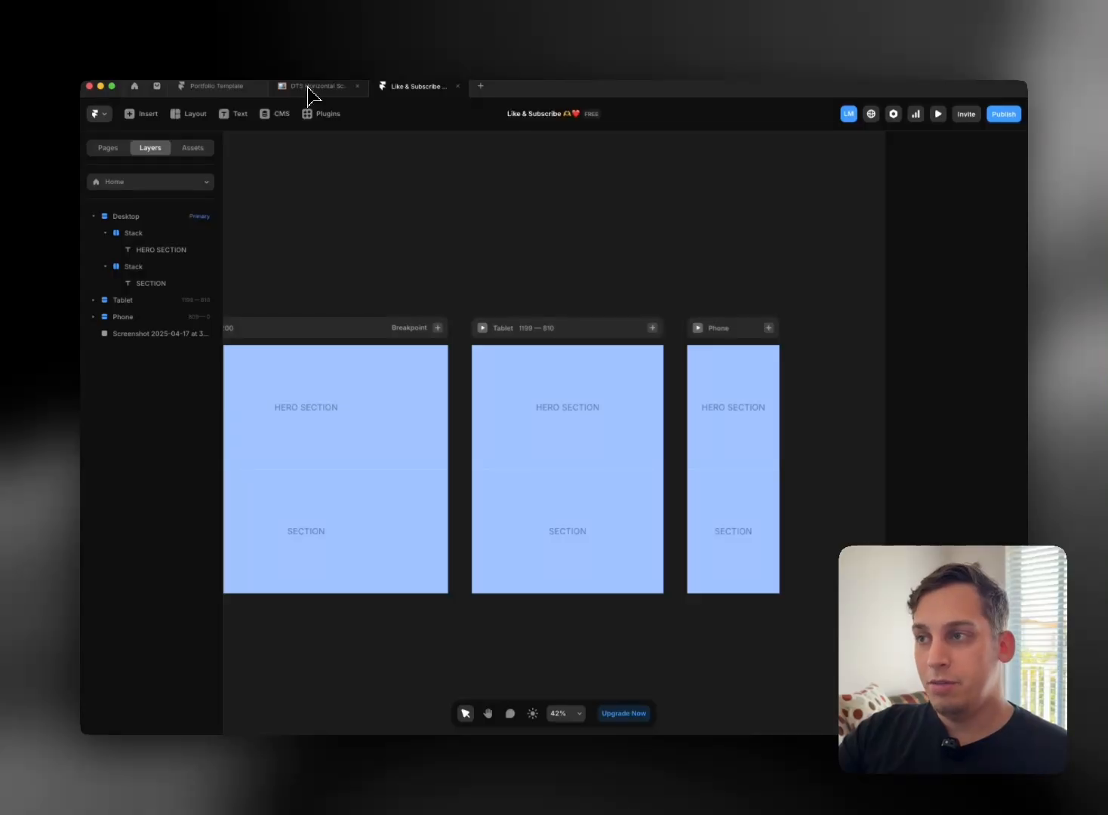
left_click(310, 88)
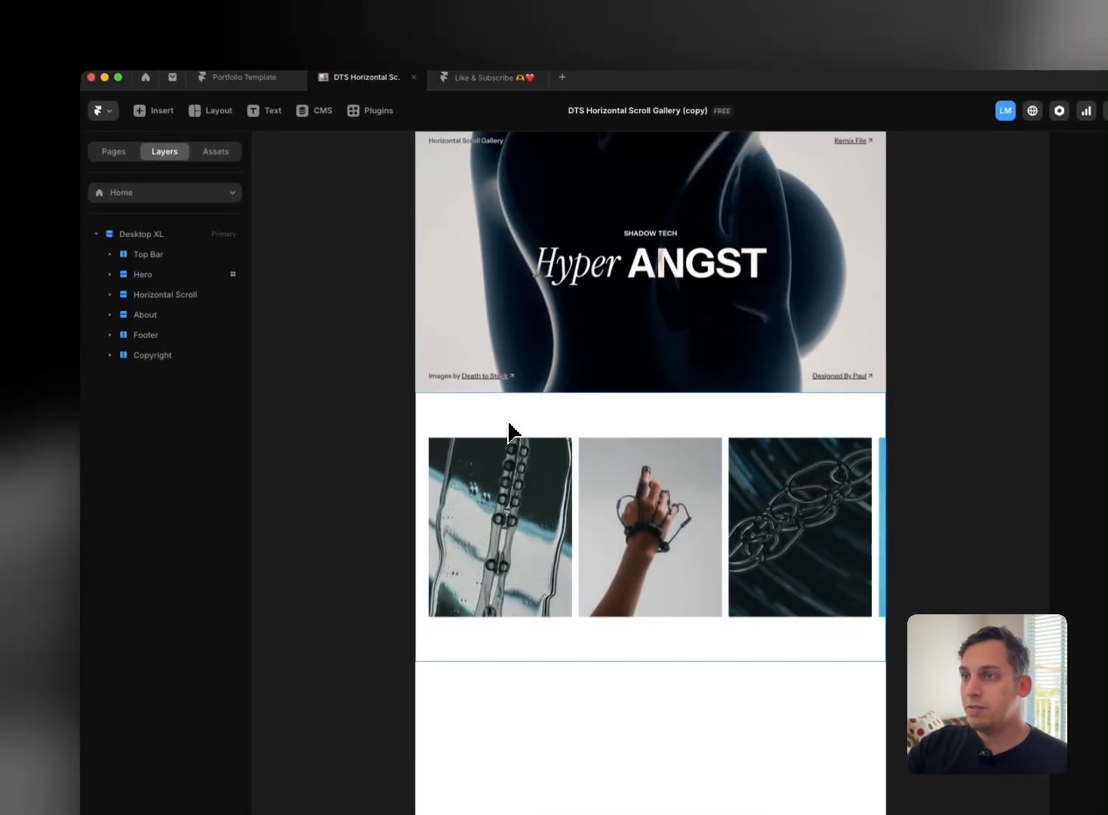
left_click(509, 431)
left_click(162, 296)
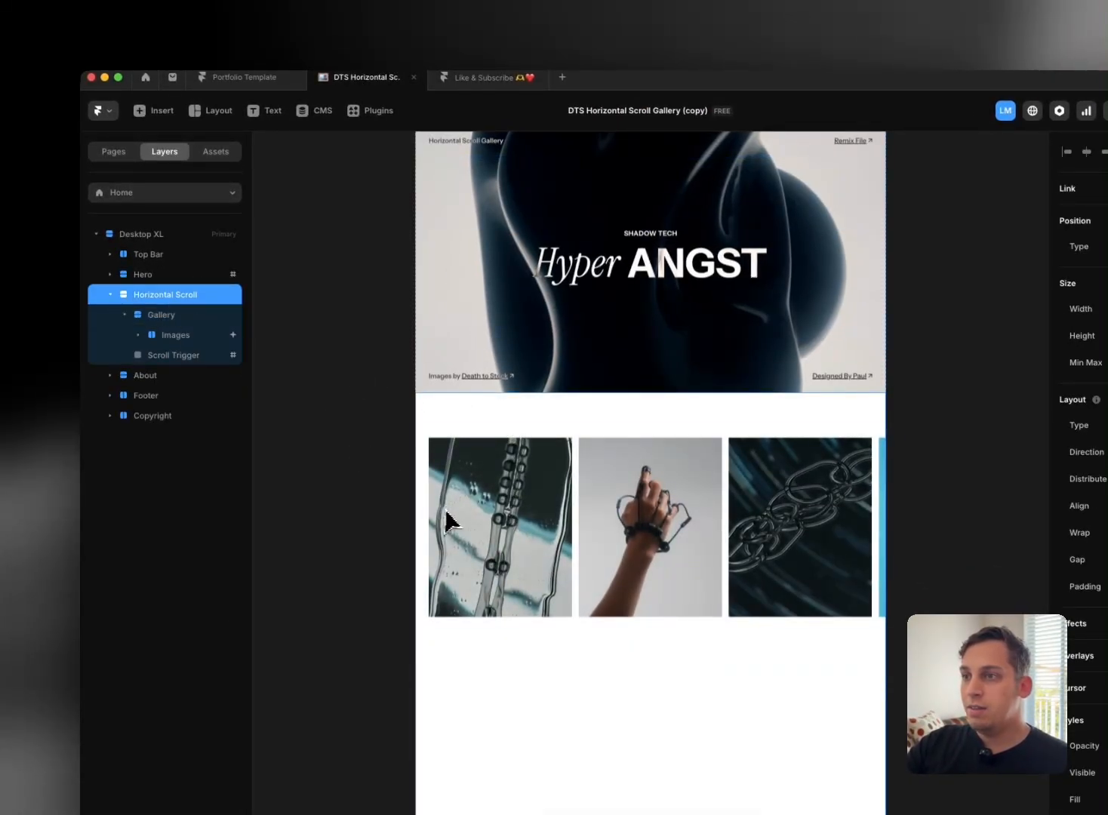
left_click(111, 295)
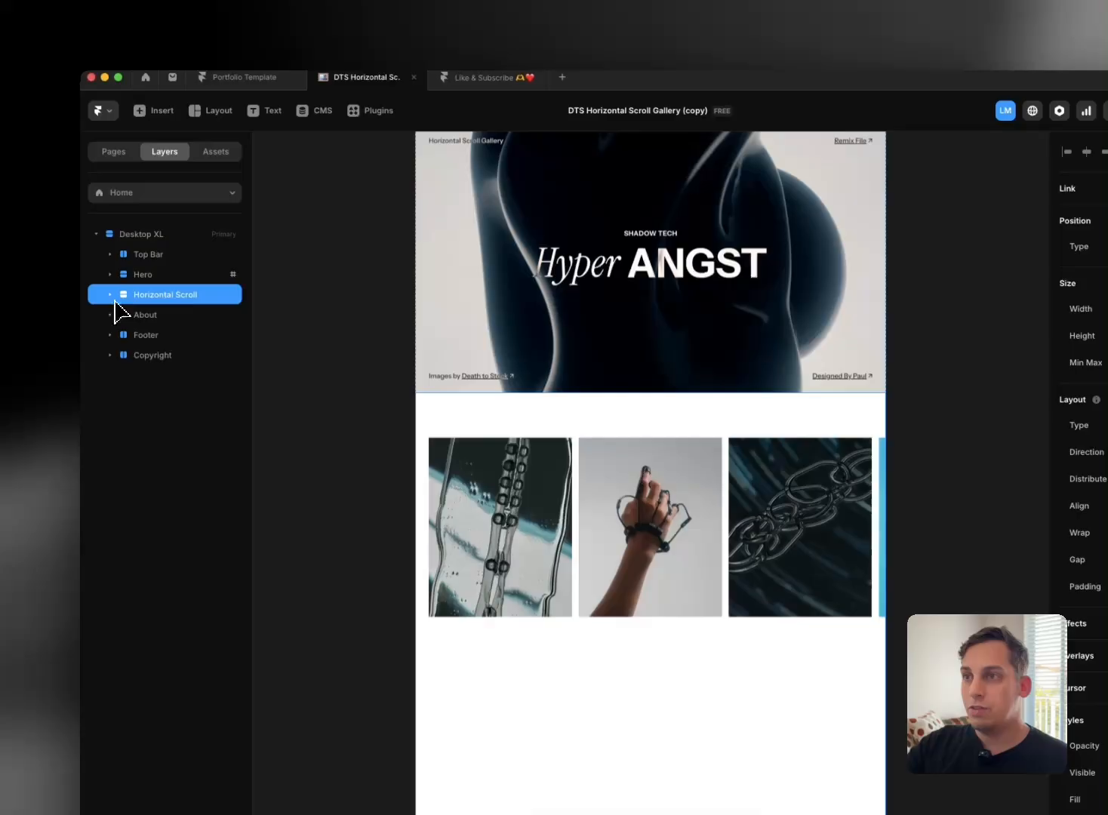
Step: Select the Hero section in Desktop XL and examine its layout and style settings
left_click(151, 274)
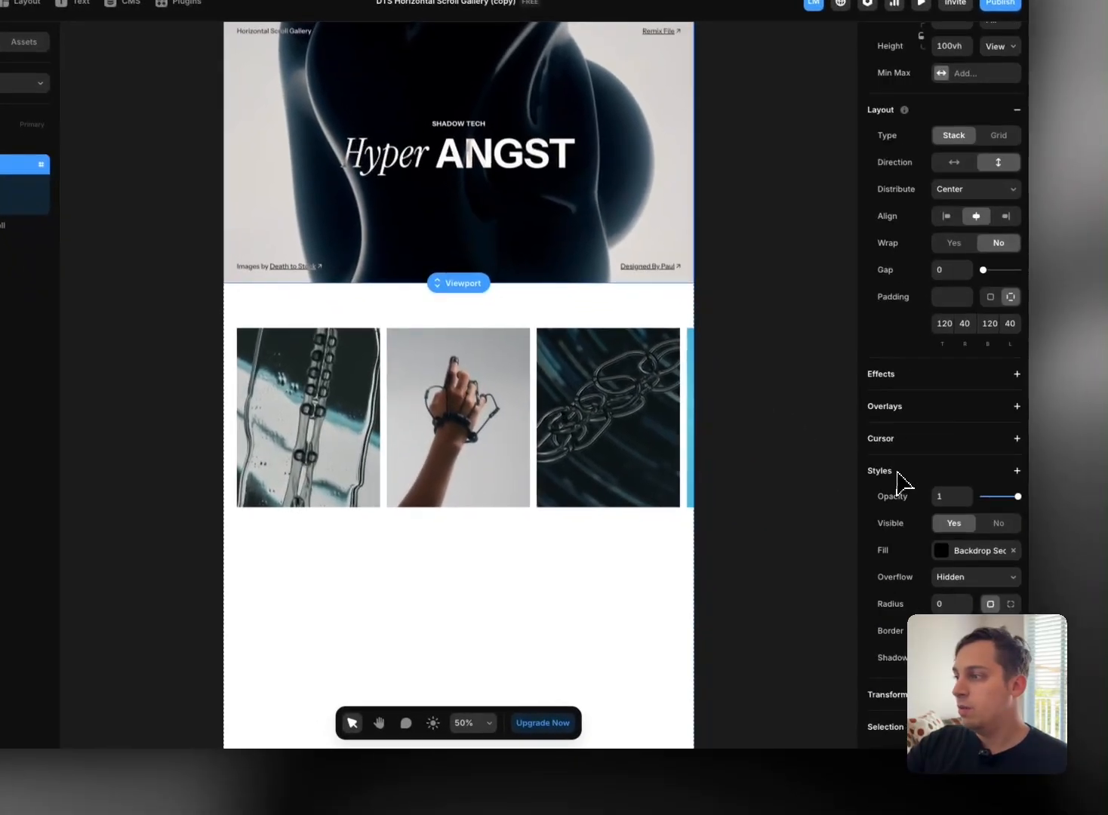
scroll(920, 559, "down", 3)
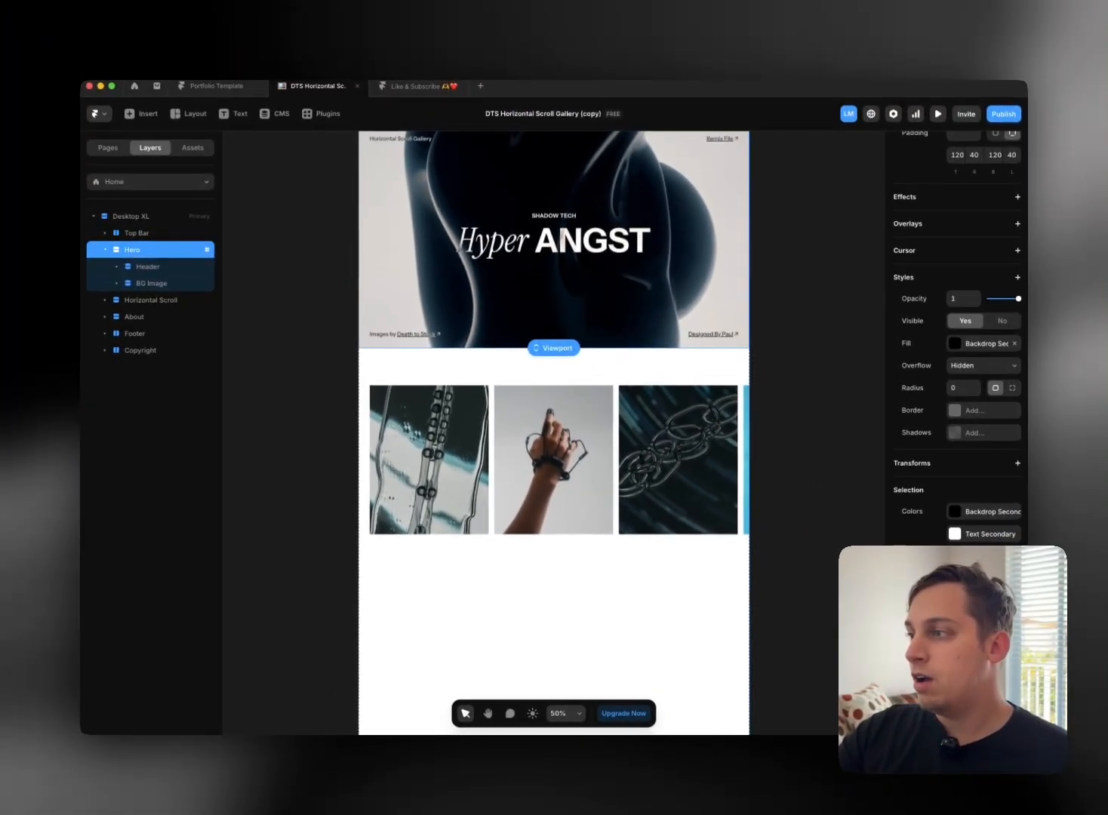
scroll(383, 388, "up", 3)
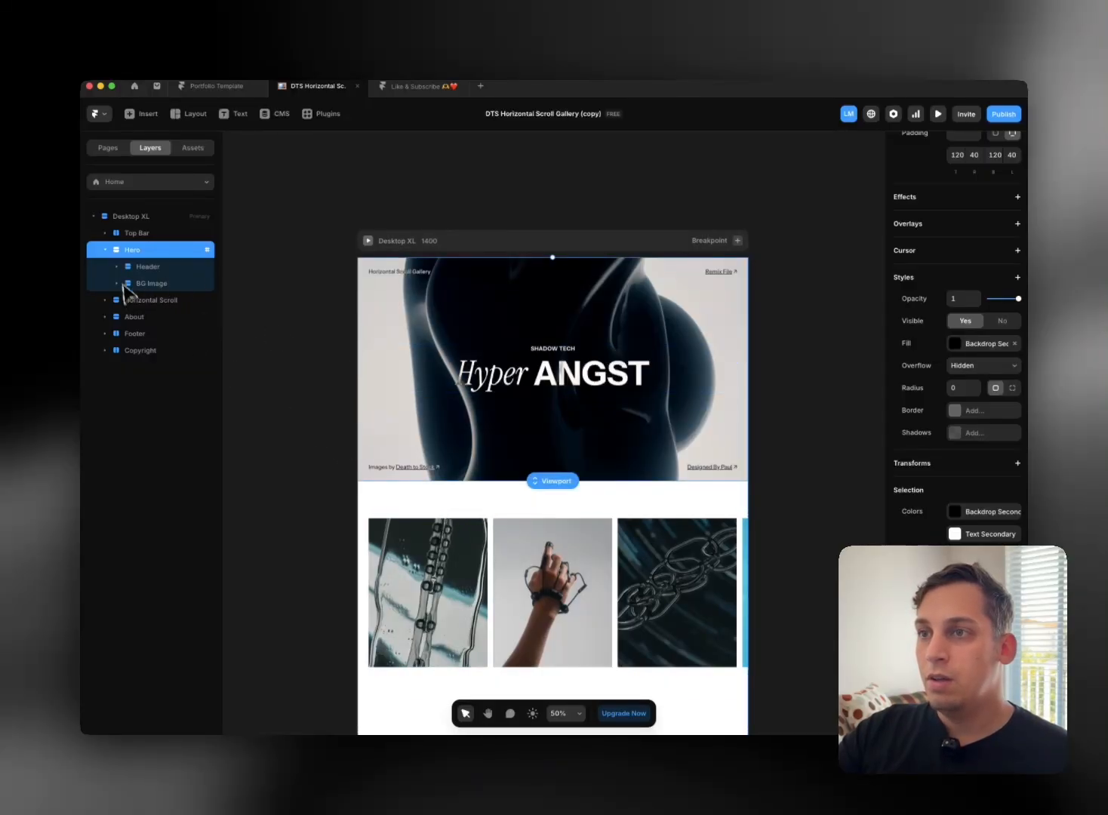
Step: Expand the Horizontal Scroll section and examine its Gallery and Scroll Trigger layers, including the trigger's size and scroll section settings
left_click(140, 299)
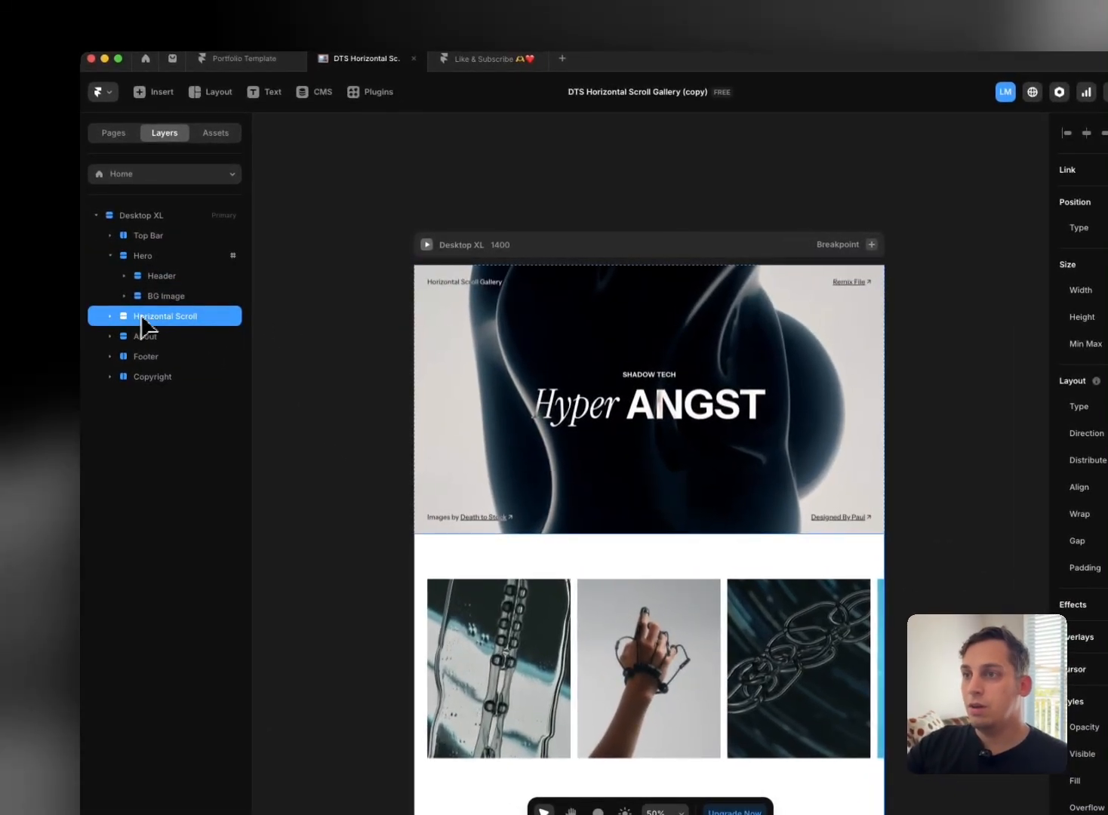
left_click(109, 320)
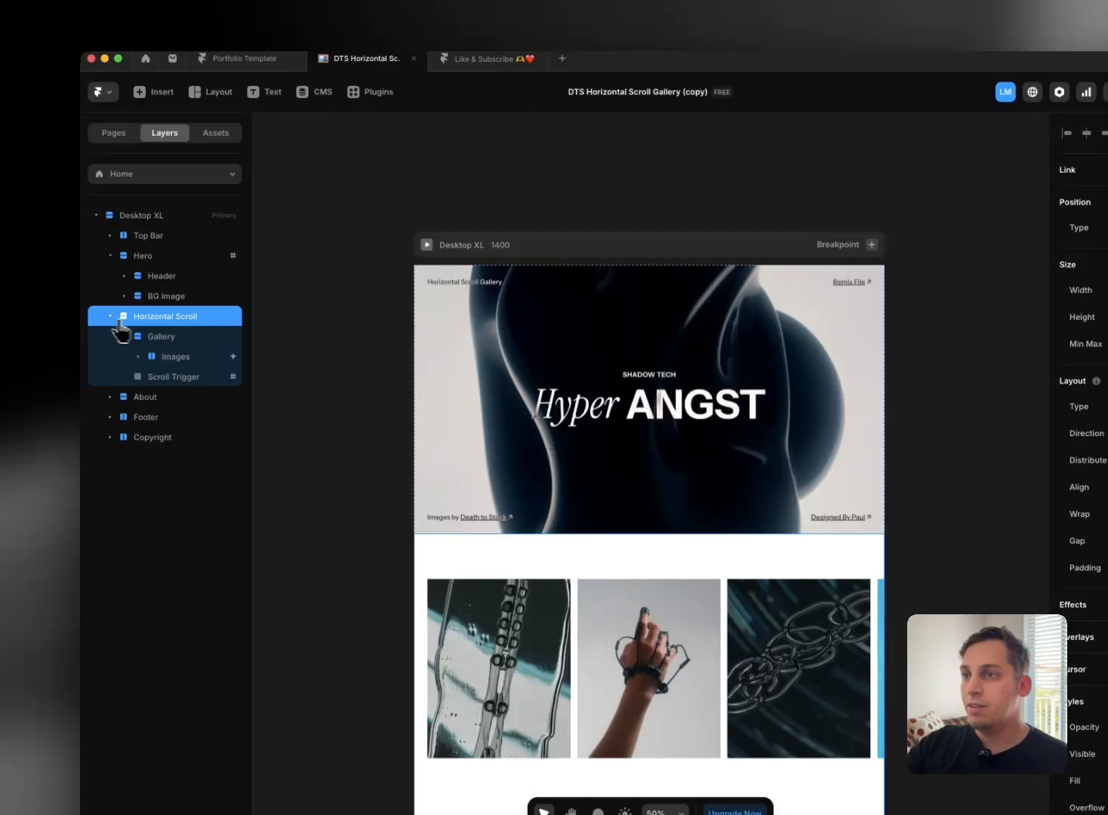
scroll(618, 389, "down", 5)
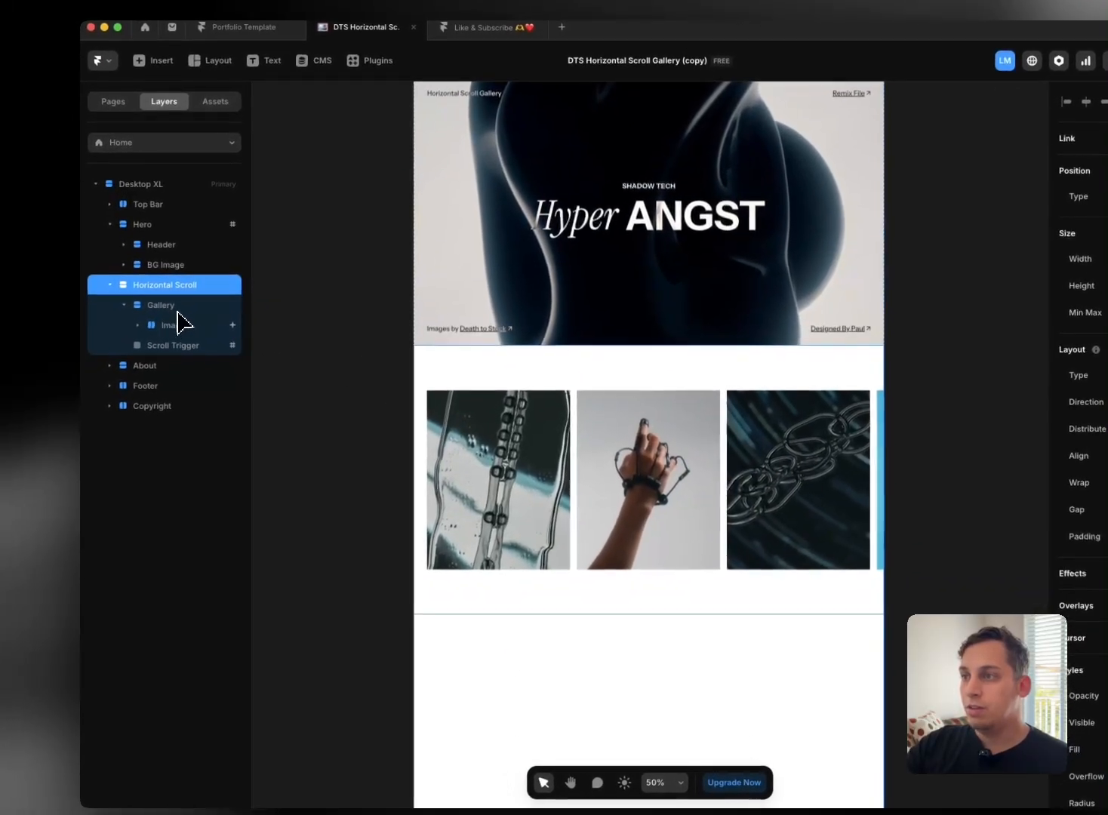
left_click(146, 320)
left_click(125, 305)
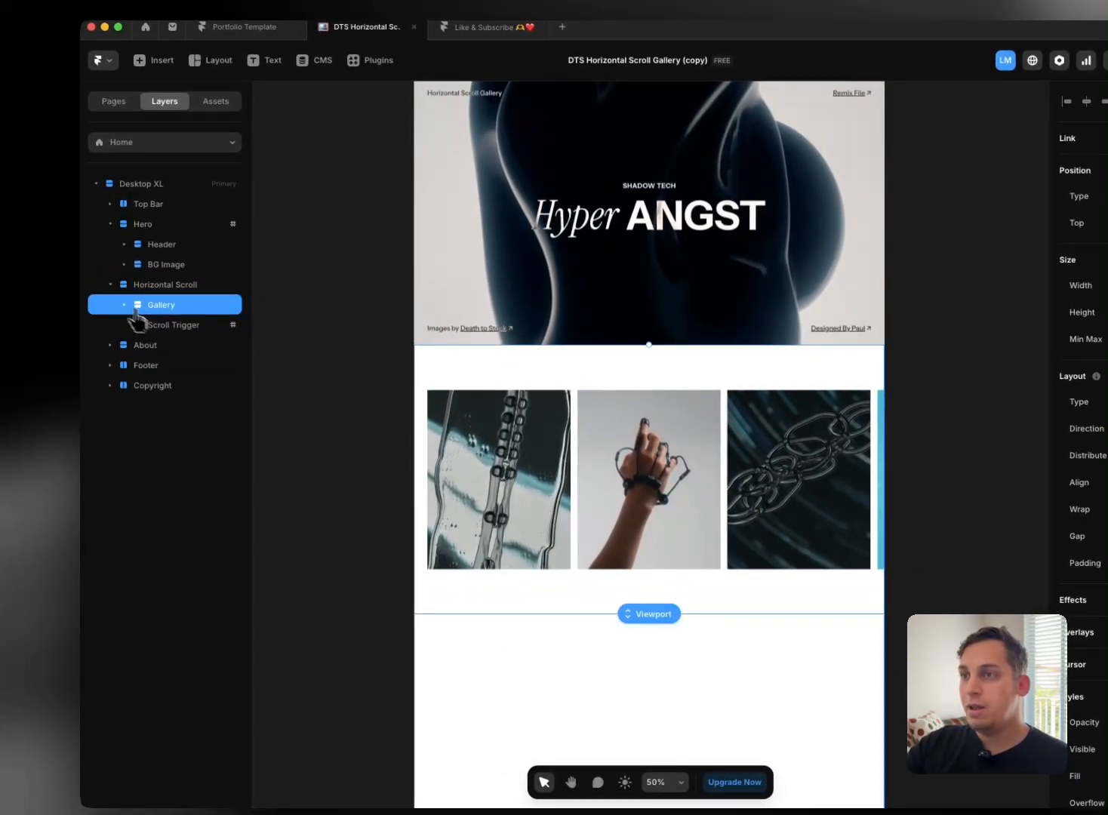
left_click(168, 330)
scroll(475, 457, "down", 5)
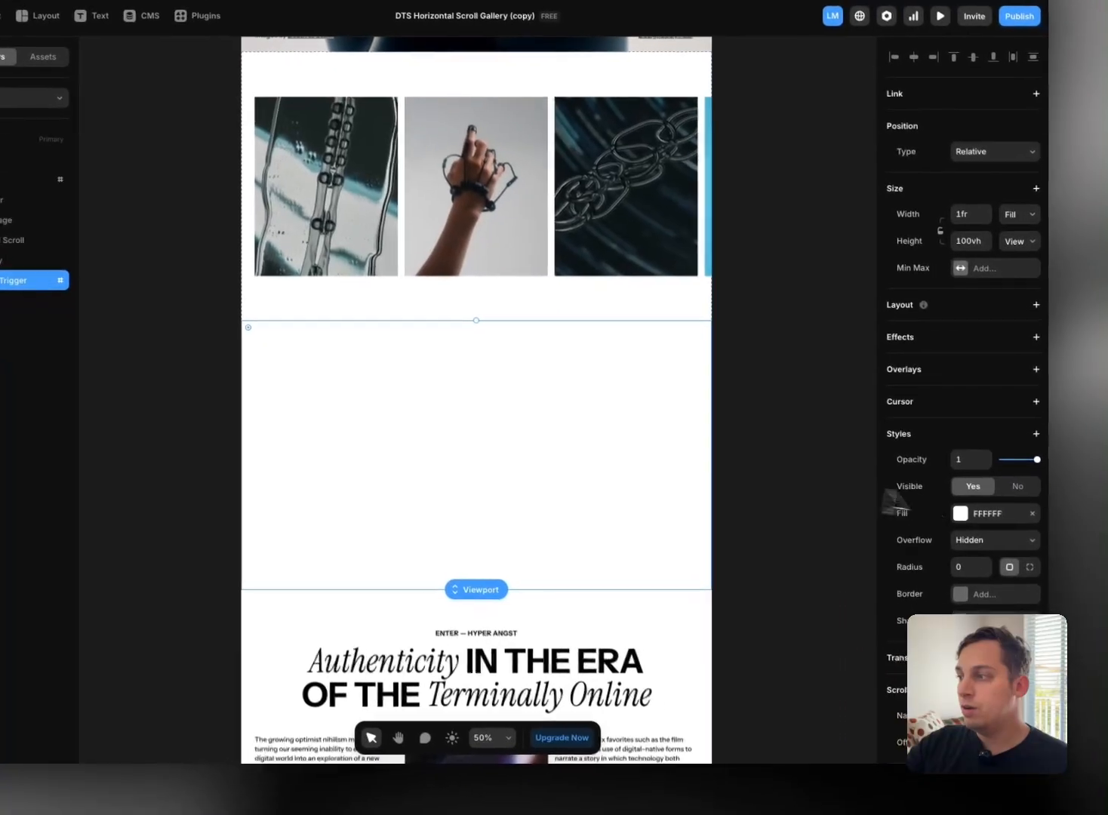
scroll(894, 502, "down", 3)
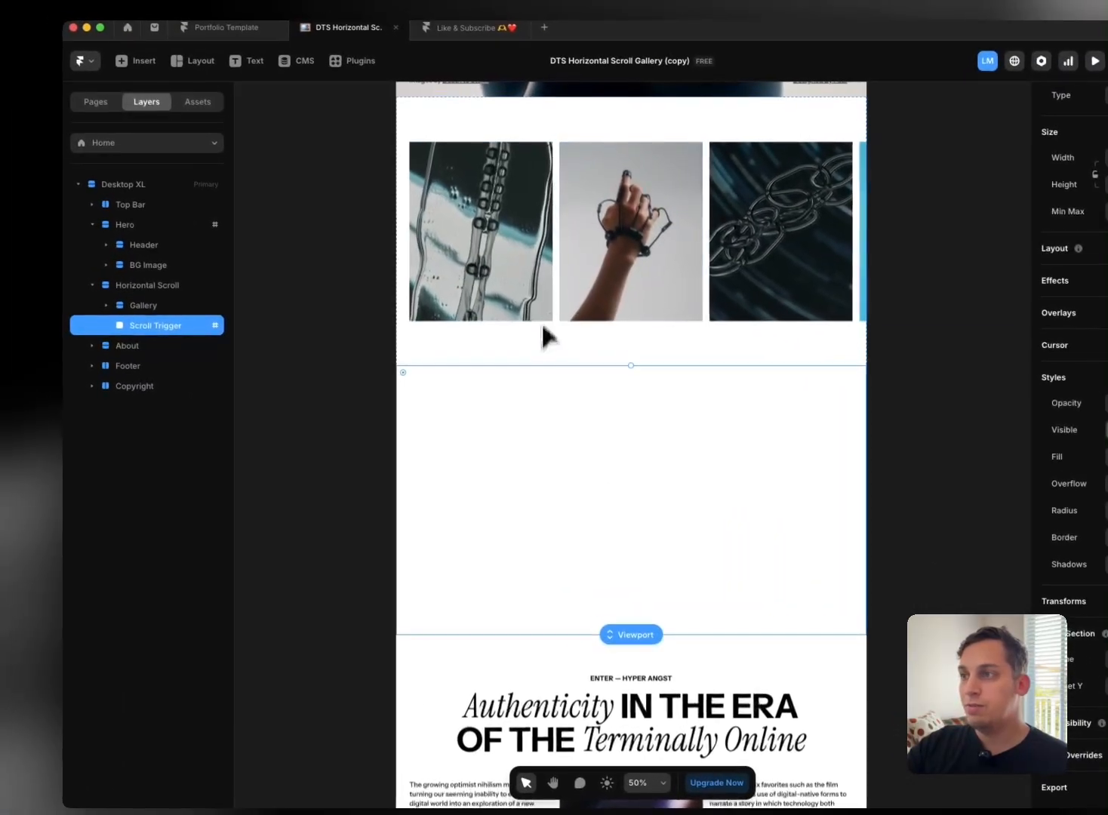
Step: Inspect the Gallery's position and layout settings and the scroll transform effect on its Images stack
left_click(162, 306)
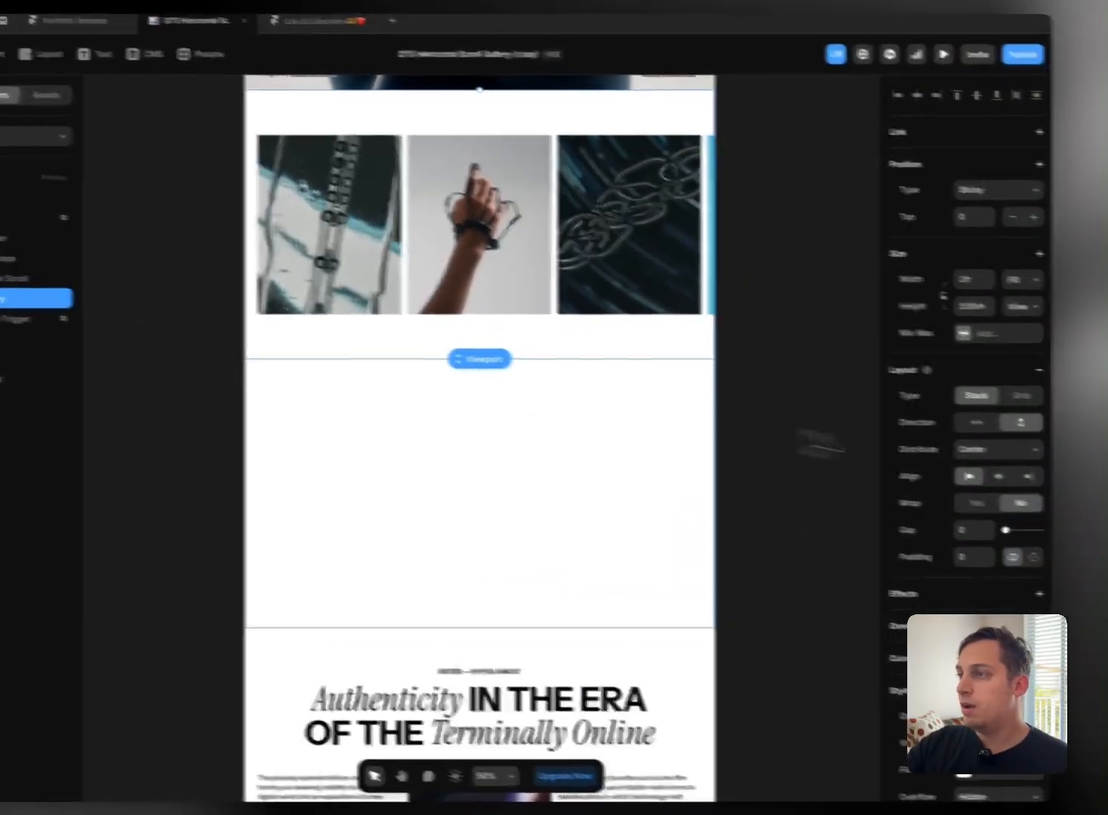
left_click(122, 326)
left_click(164, 350)
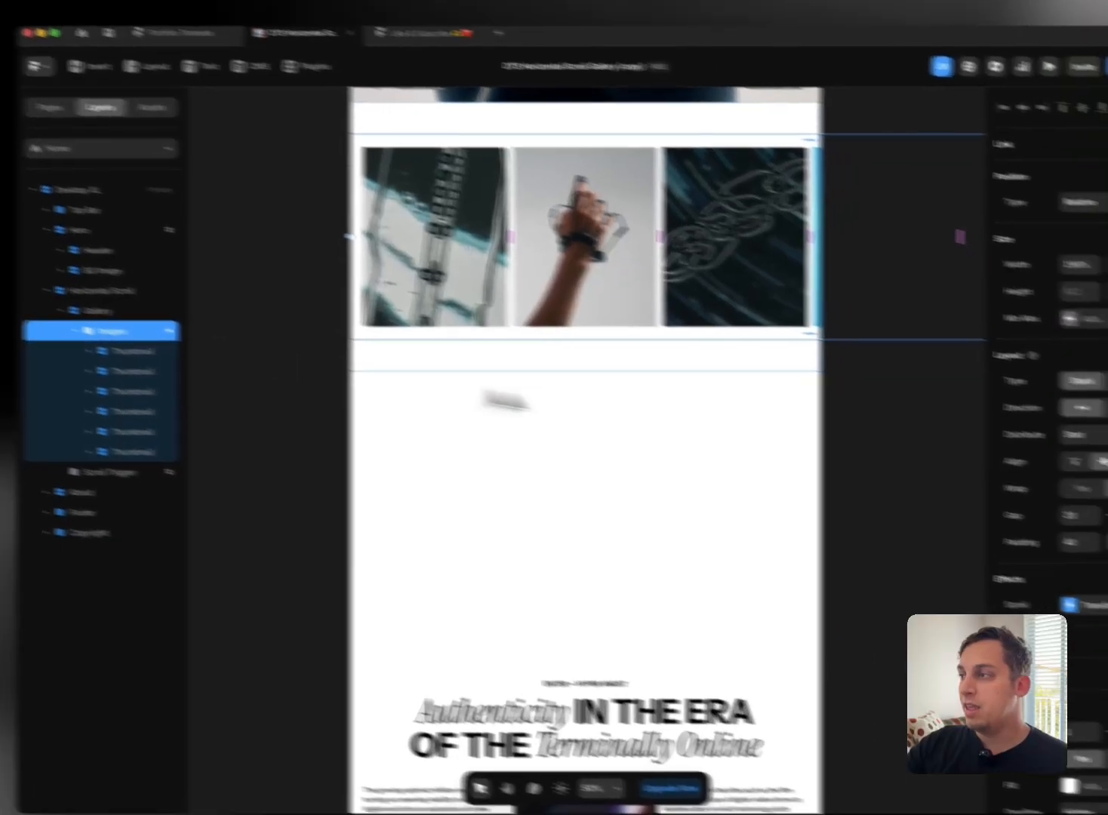
scroll(1030, 530, "down", 2)
left_click(1069, 528)
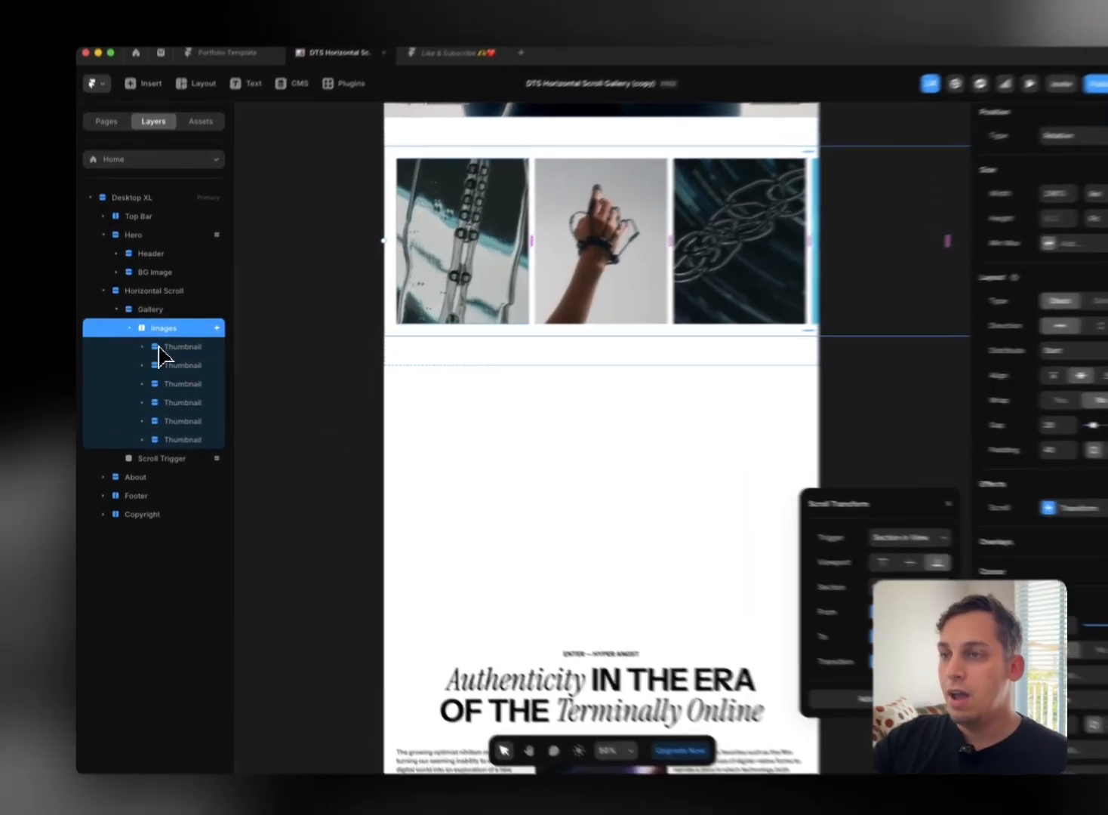
Step: Expand the first Thumbnail in the Images stack and examine the scroll transform settings of its Image layer
left_click(141, 350)
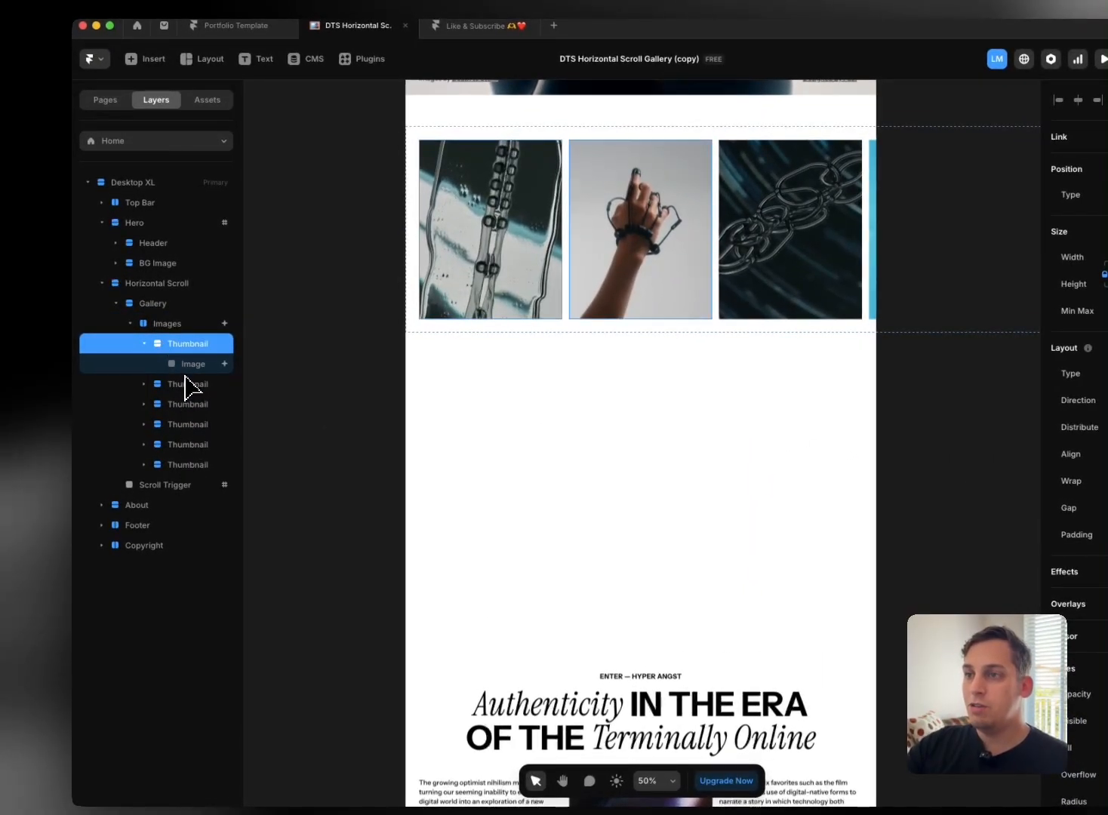
left_click(185, 365)
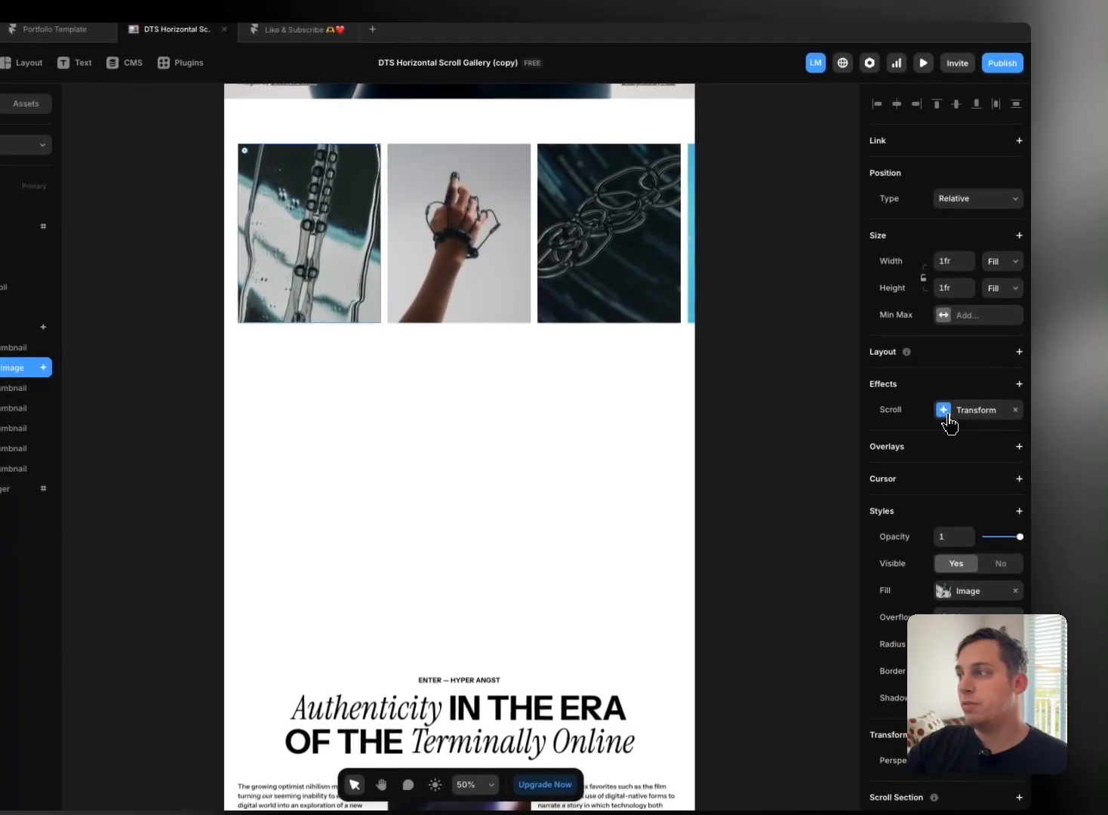
left_click(943, 411)
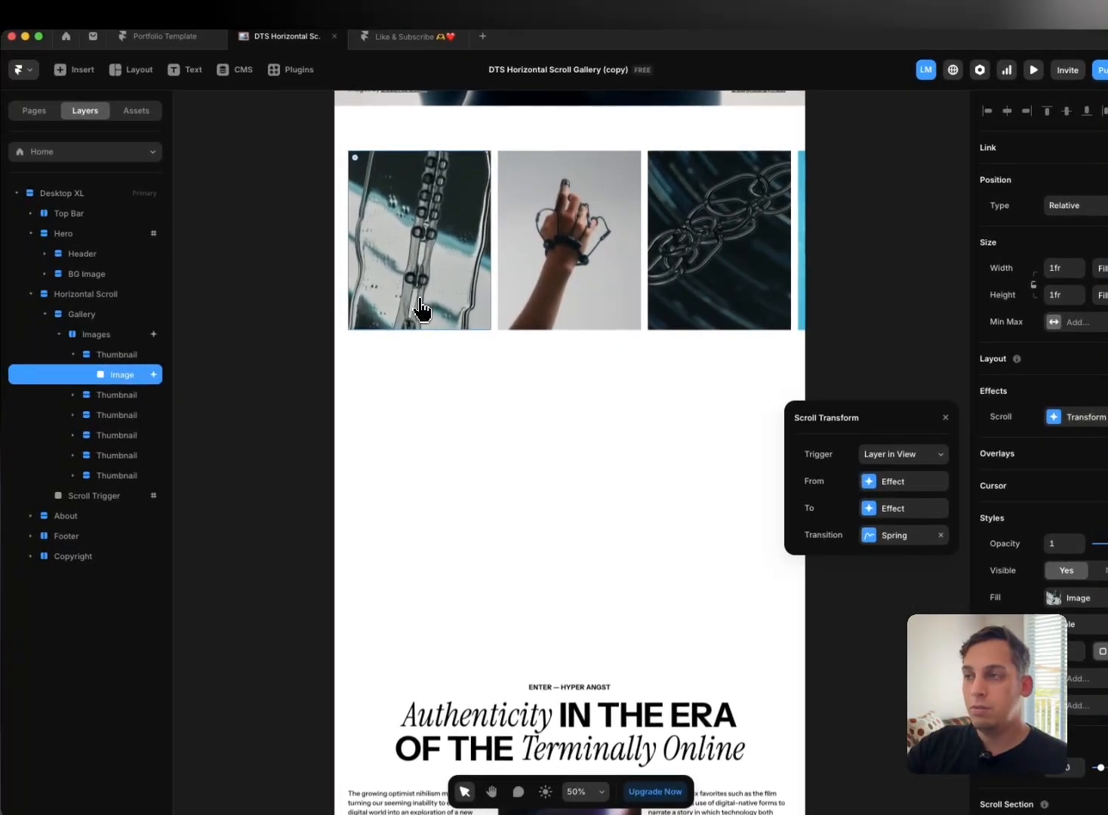
Step: Preview the Desktop XL page, scroll back and forth through the gallery to study its horizontal motion, and return to the canvas
scroll(310, 309, "up", 5)
scroll(378, 391, "up", 5)
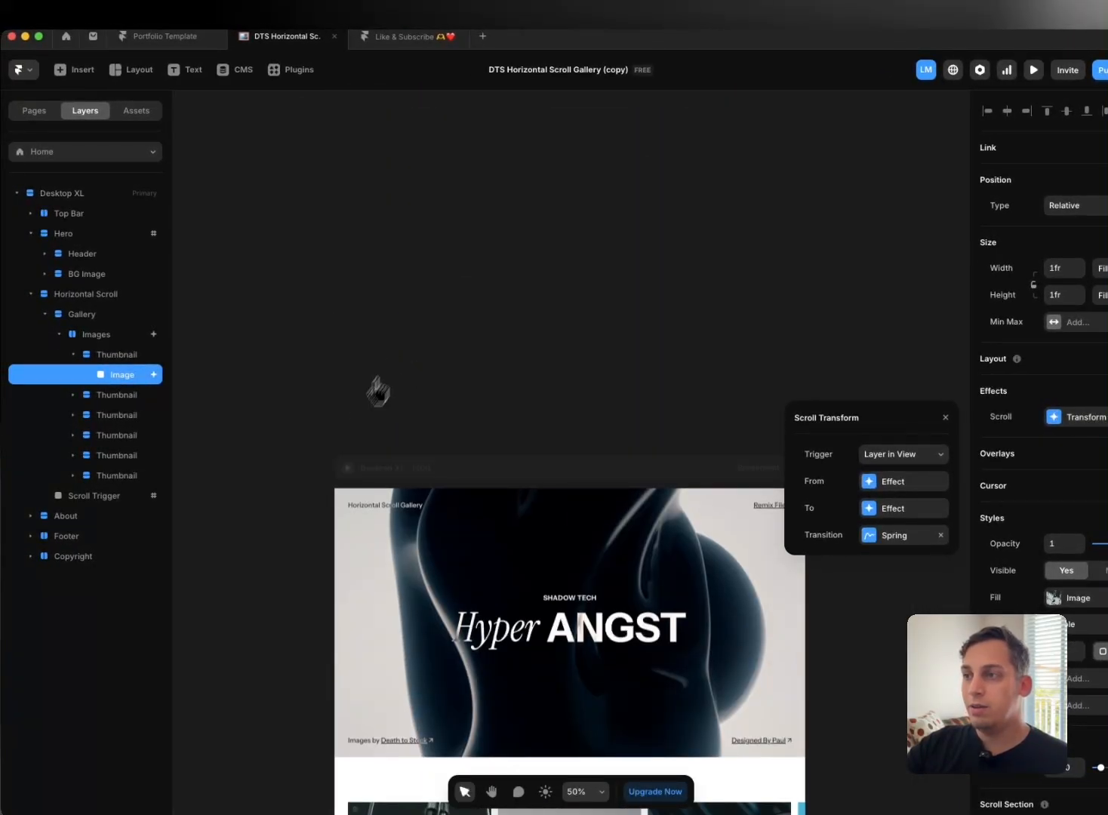
left_click(347, 468)
scroll(453, 471, "down", 10)
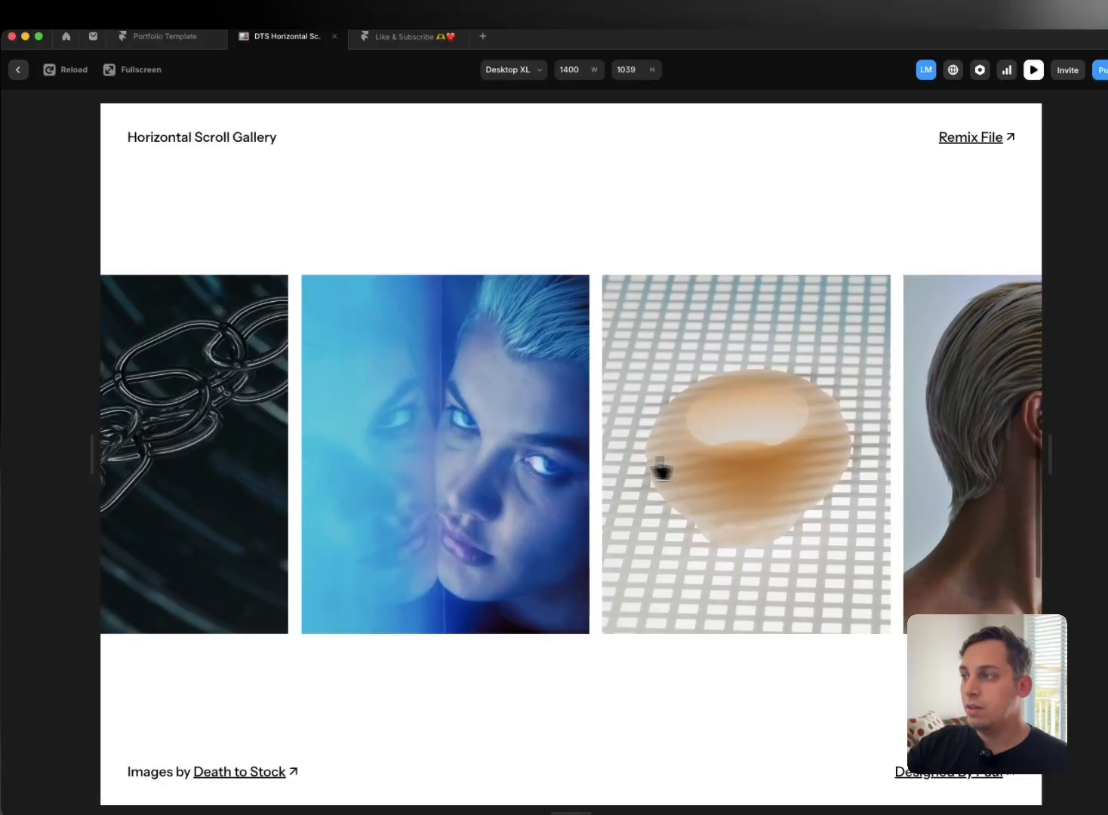
scroll(710, 464, "up", 5)
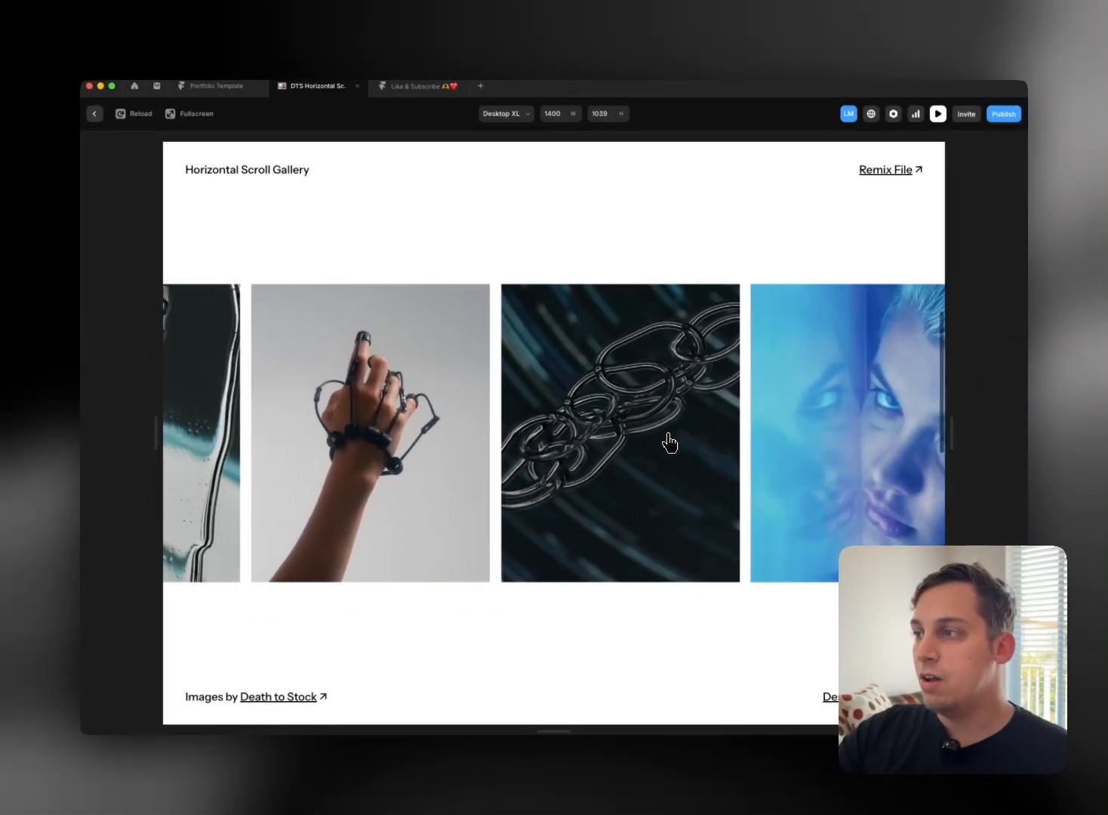
scroll(669, 444, "down", 5)
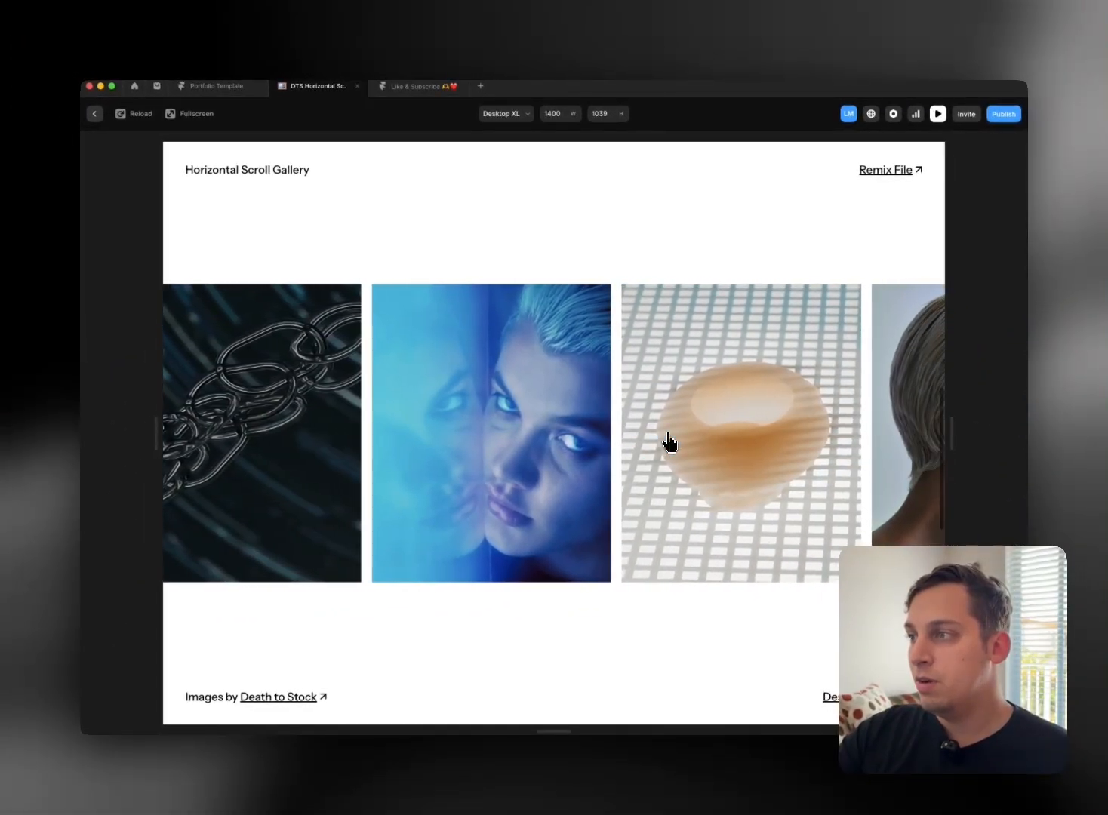
scroll(667, 442, "up", 10)
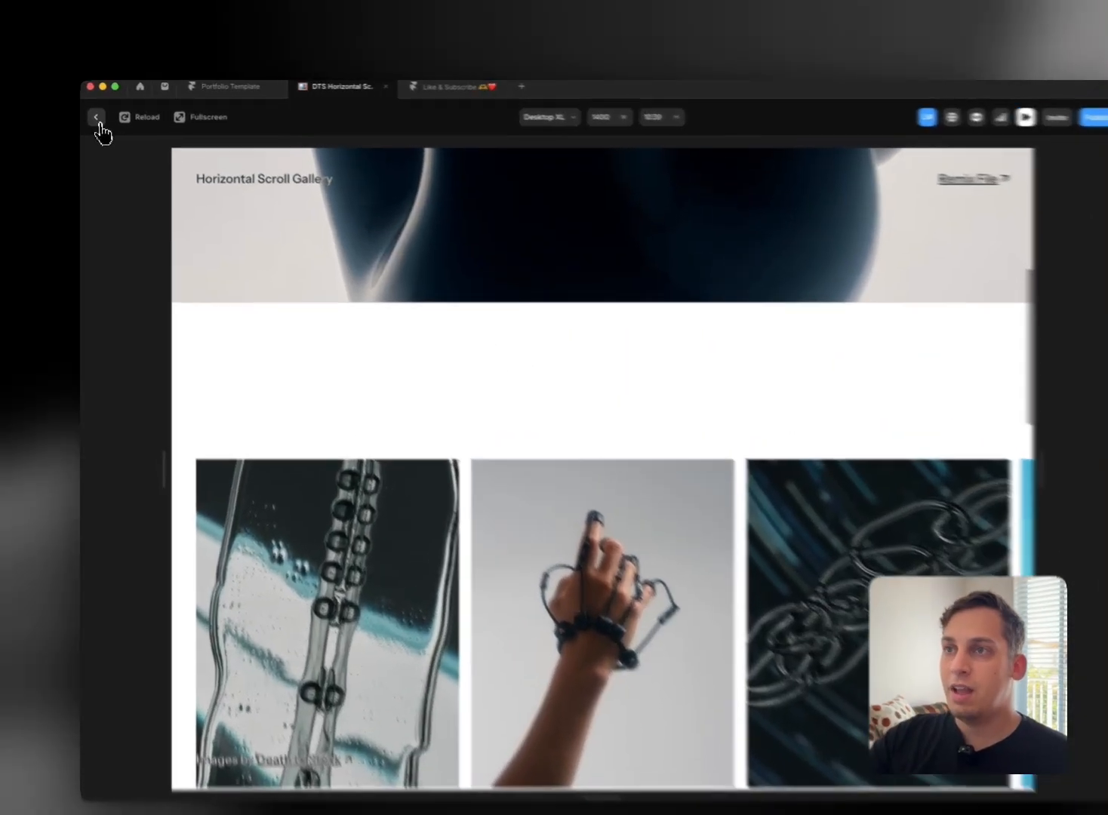
left_click(94, 113)
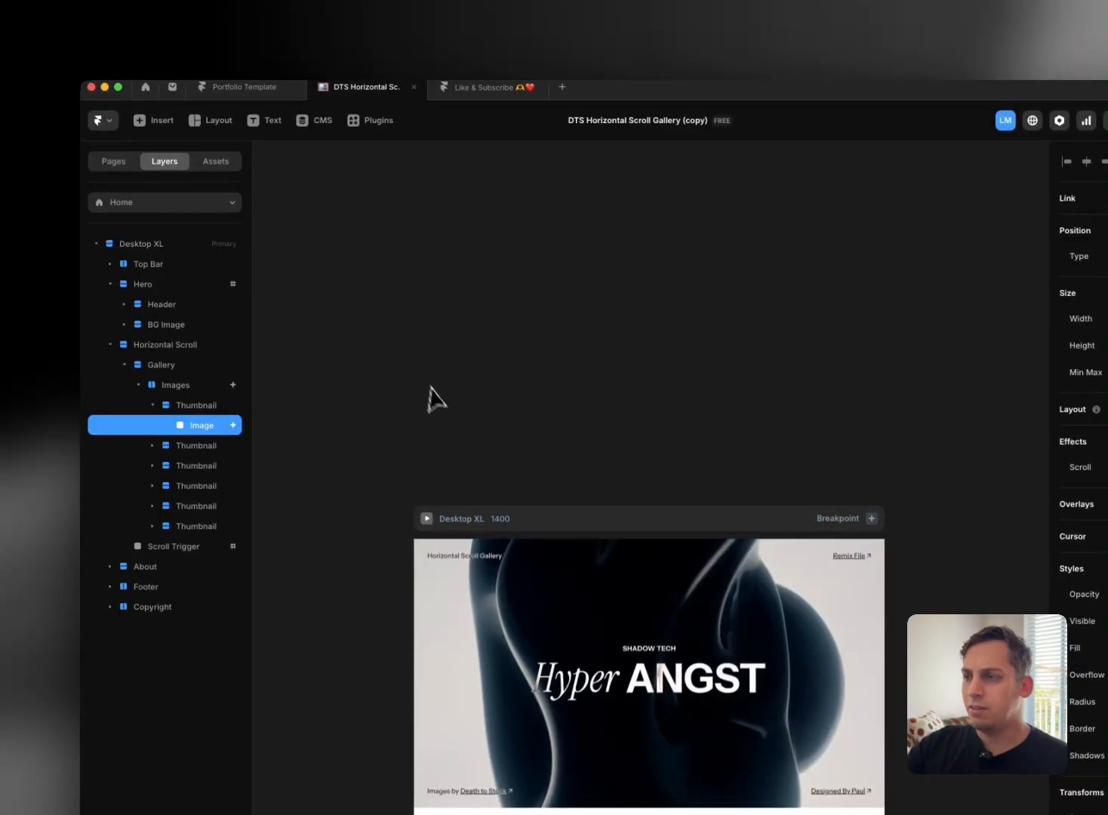
Step: Collapse the Horizontal Scroll and Hero layers and copy the whole Horizontal Scroll section
scroll(423, 415, "down", 6)
left_click(391, 438)
left_click(424, 438)
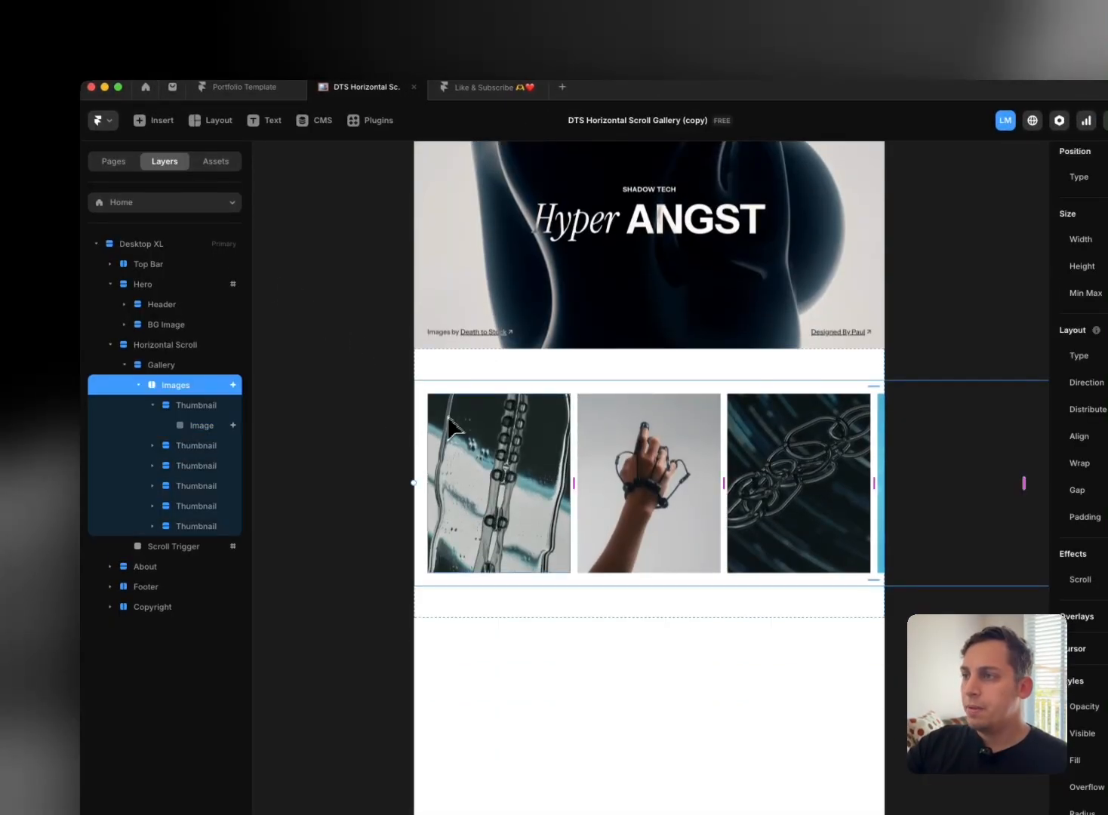
left_click(124, 365)
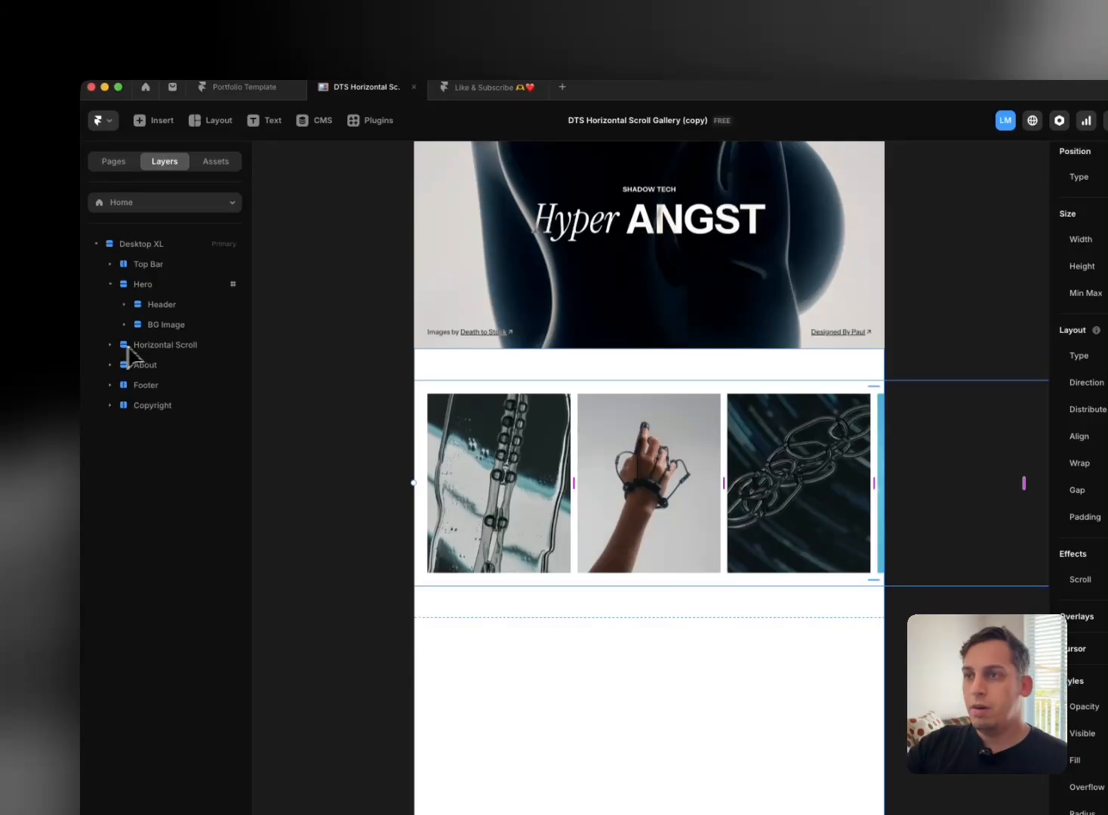
left_click(130, 345)
left_click(111, 284)
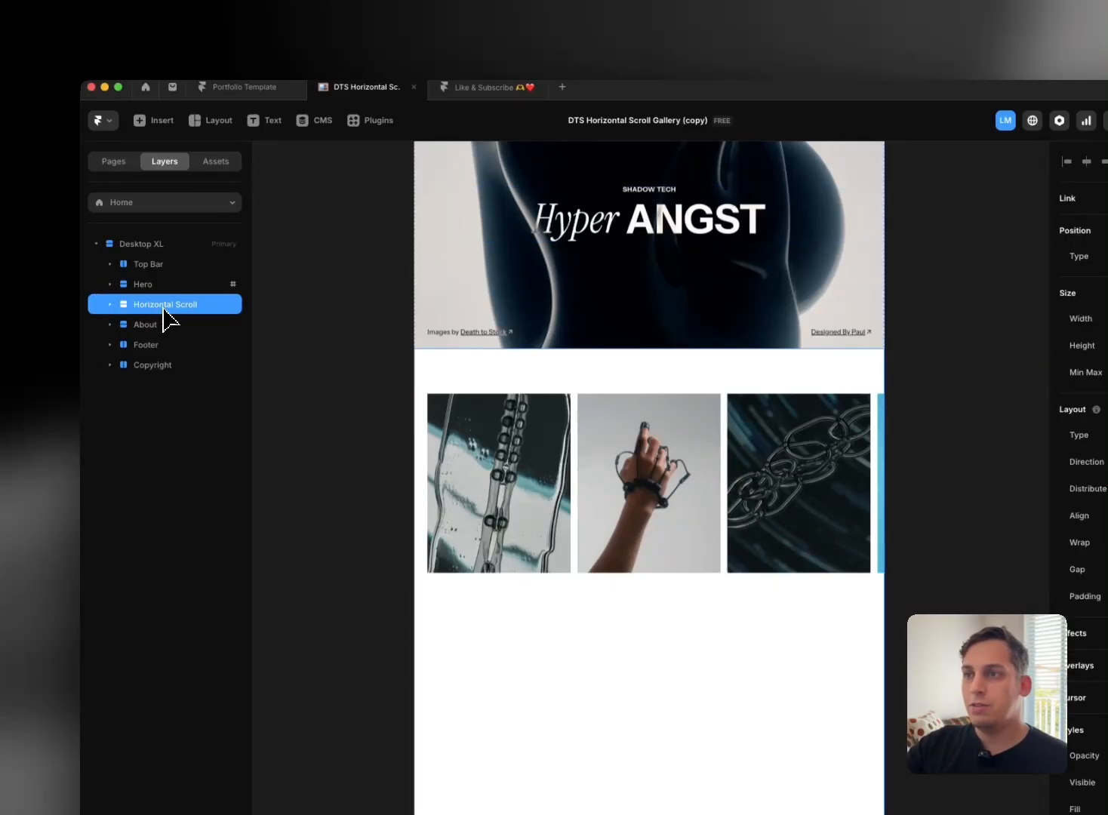
Step: Paste the Horizontal Scroll section into the Desktop breakpoint of the Like & Subscribe project, between its two Stack layers
left_click(476, 87)
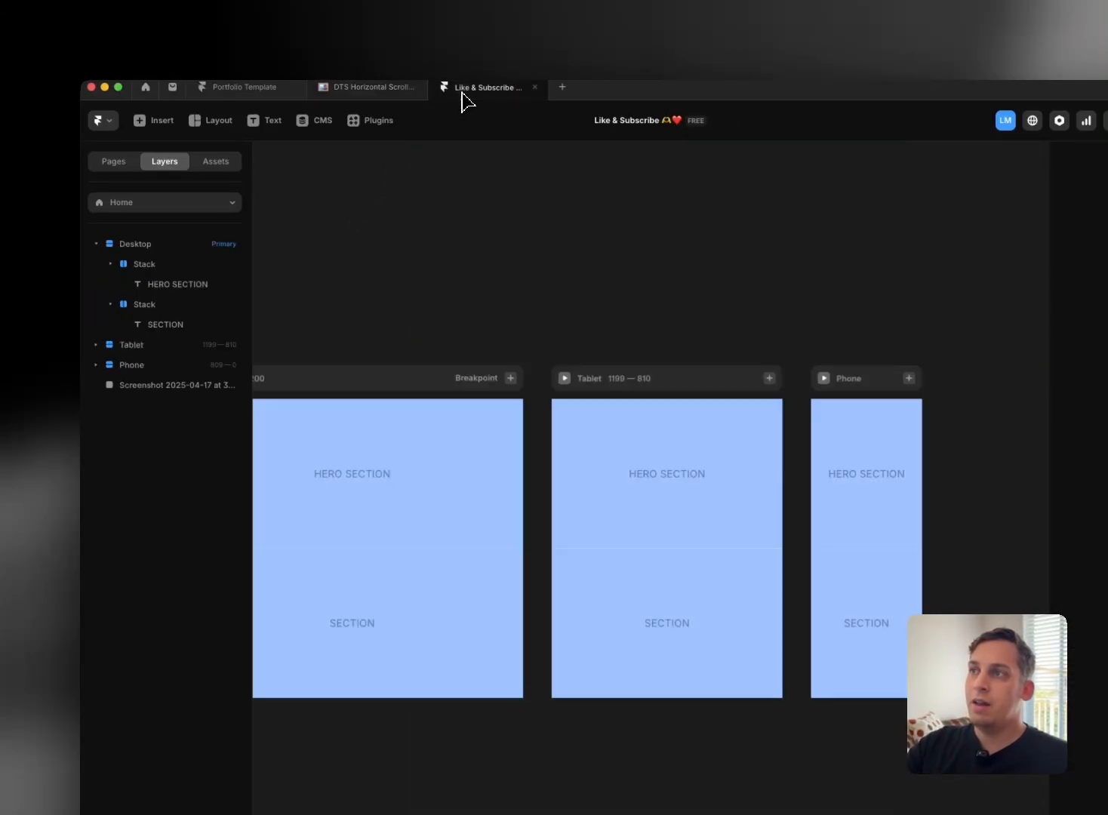
scroll(483, 302, "left", 3)
left_click(410, 324)
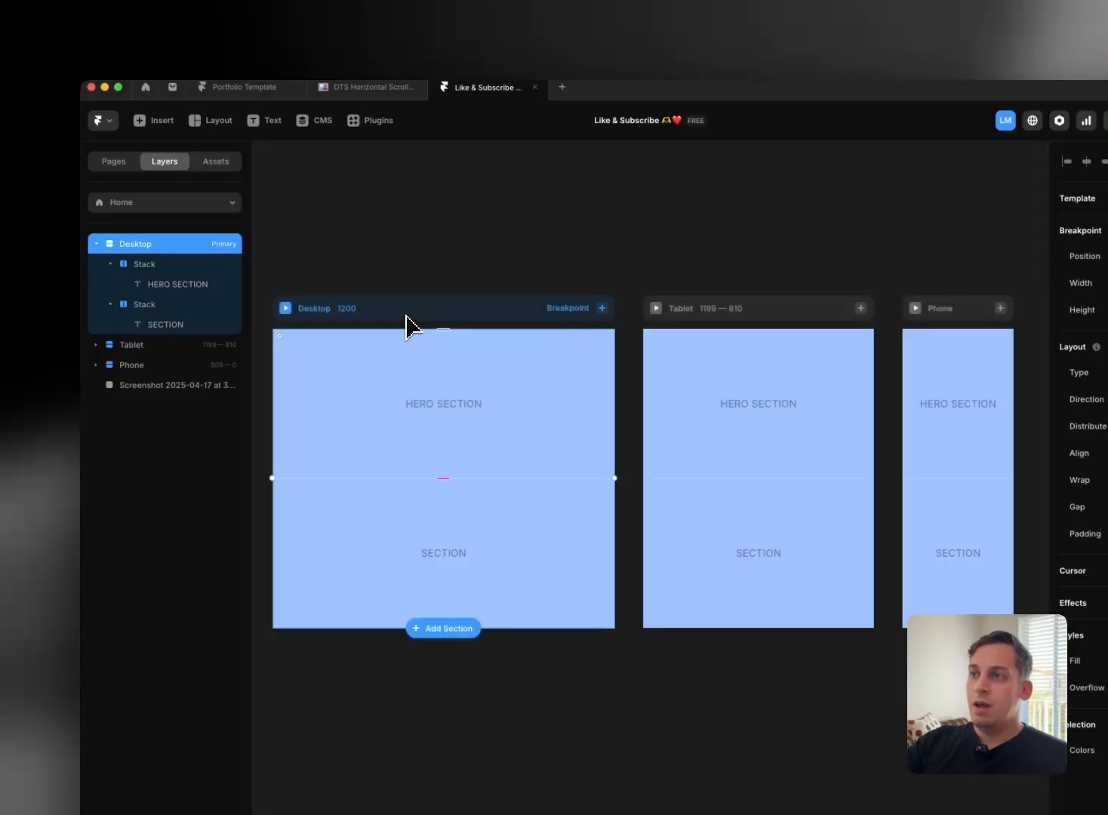
scroll(362, 317, "left", 5)
left_click(108, 266)
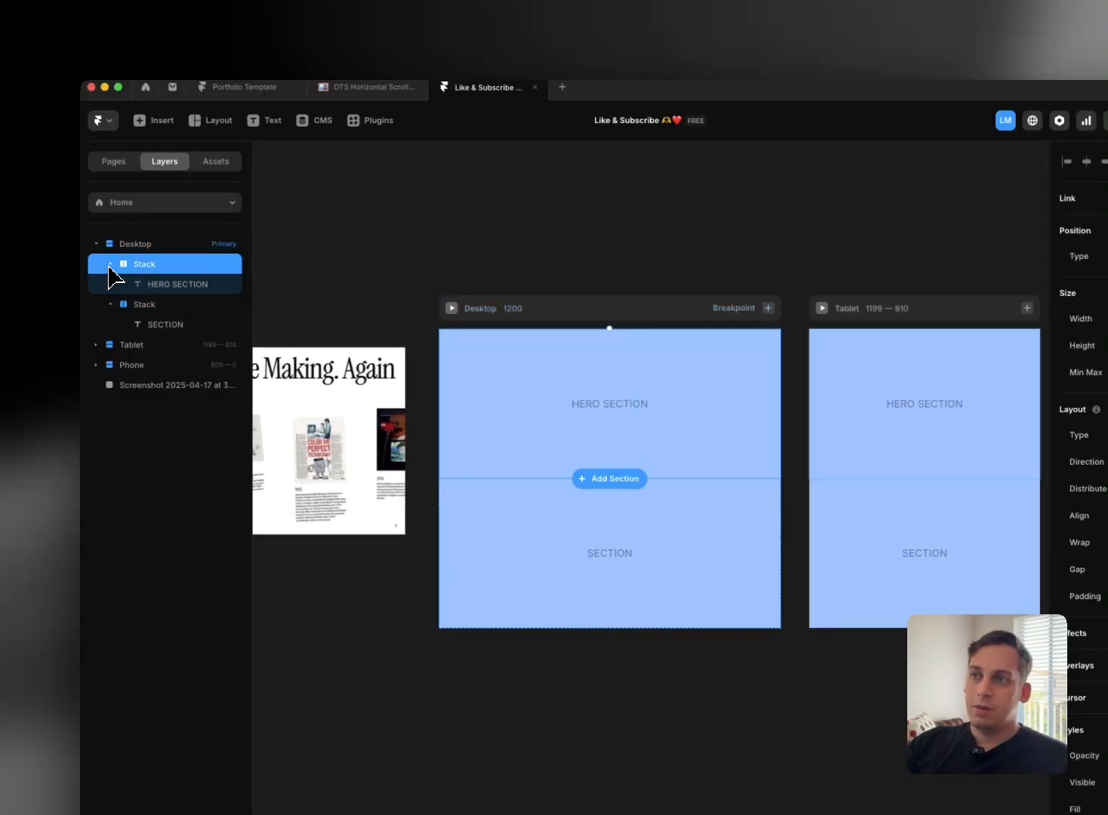
left_click(110, 265)
left_click(139, 247)
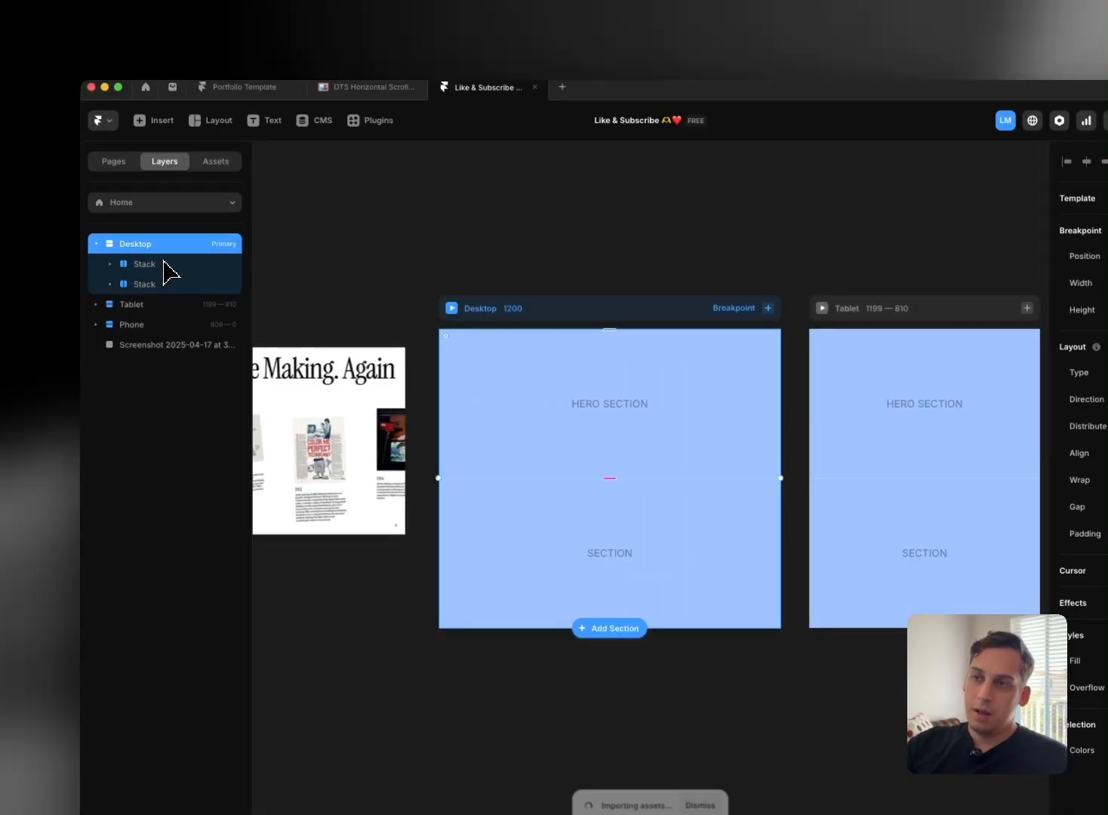
left_click_drag(161, 278, 165, 279)
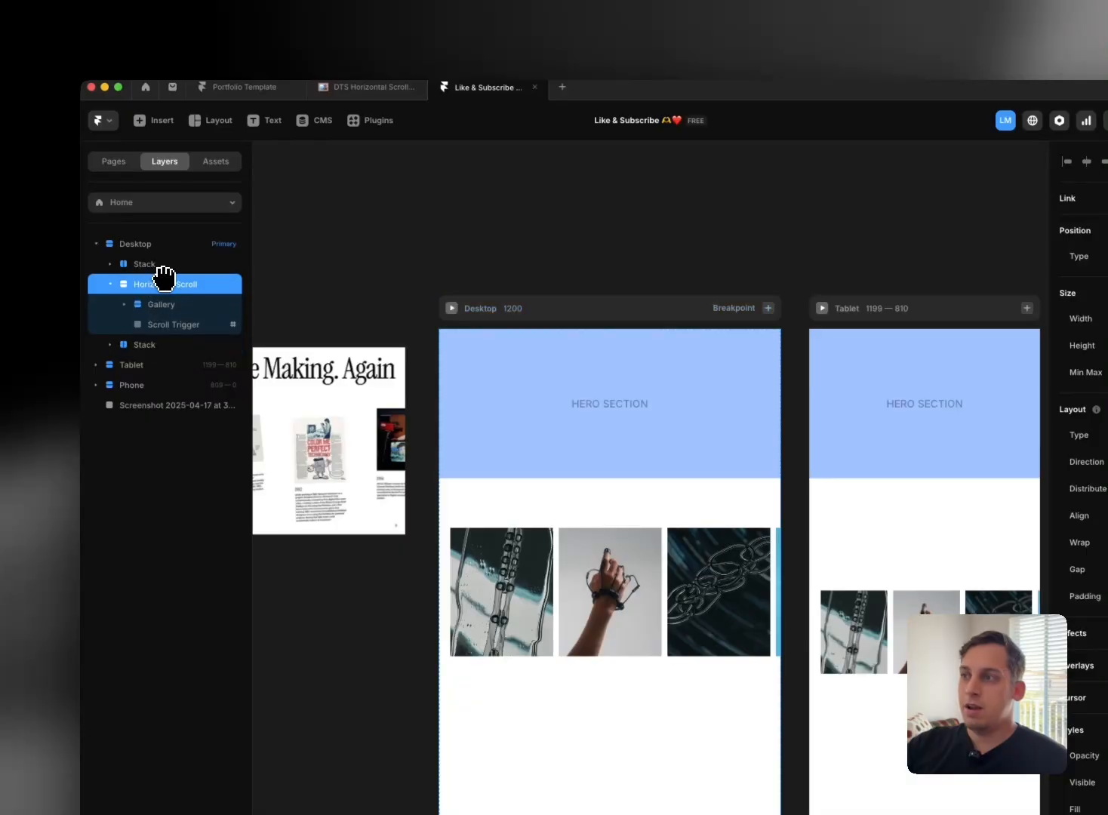
Step: Preview the Desktop page, scroll through the pasted gallery to check its sticky behavior, and return to the canvas
scroll(496, 448, "down", 3)
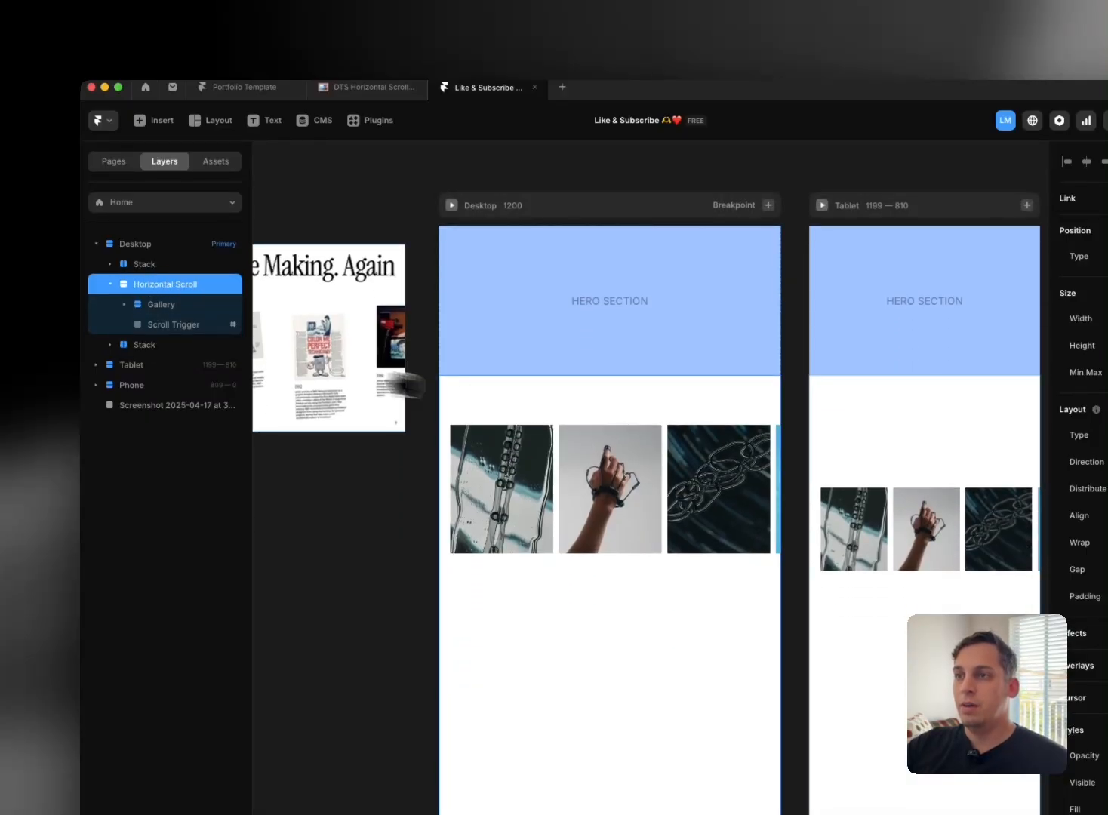
left_click(451, 204)
scroll(483, 376, "down", 10)
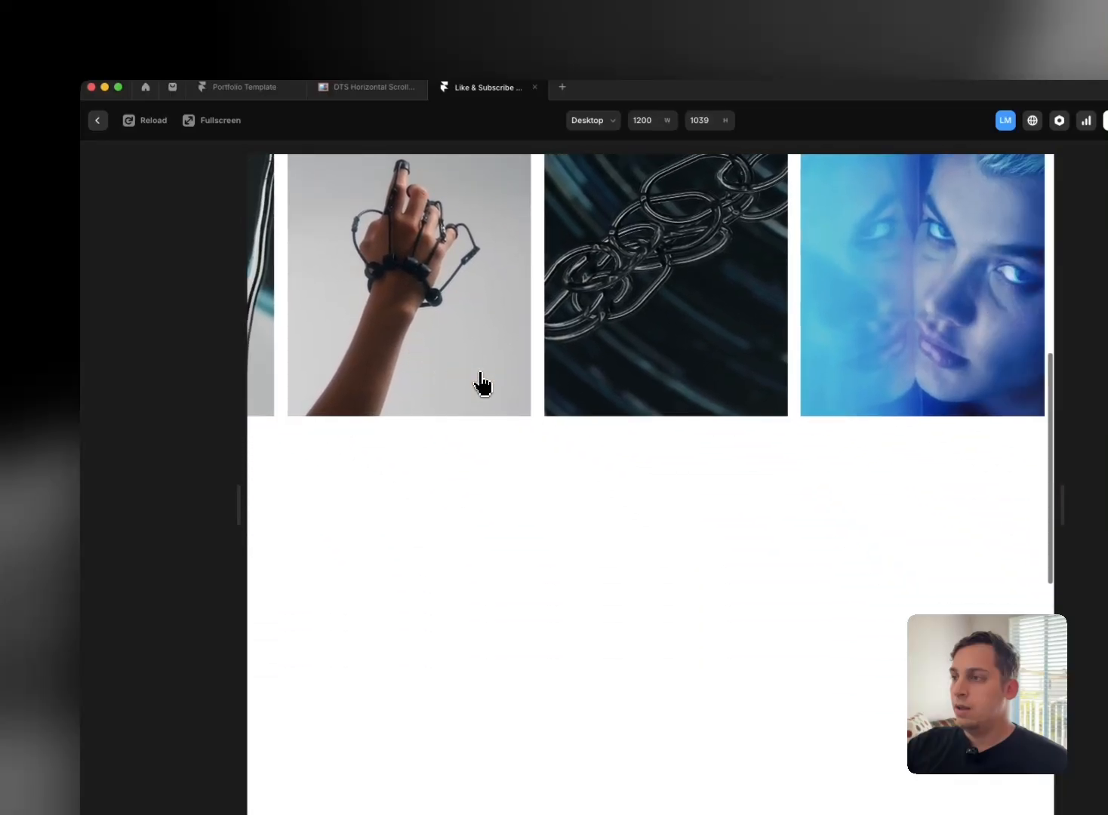
scroll(480, 383, "down", 10)
scroll(481, 384, "up", 5)
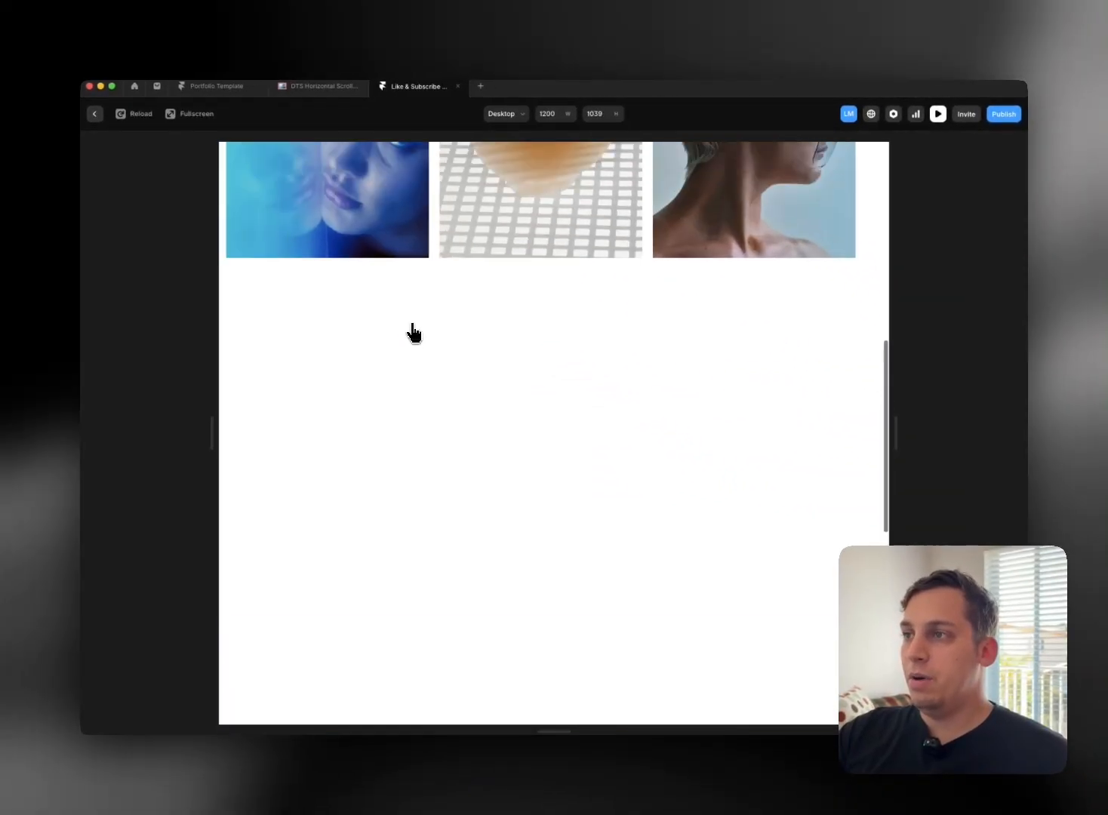
scroll(412, 333, "up", 10)
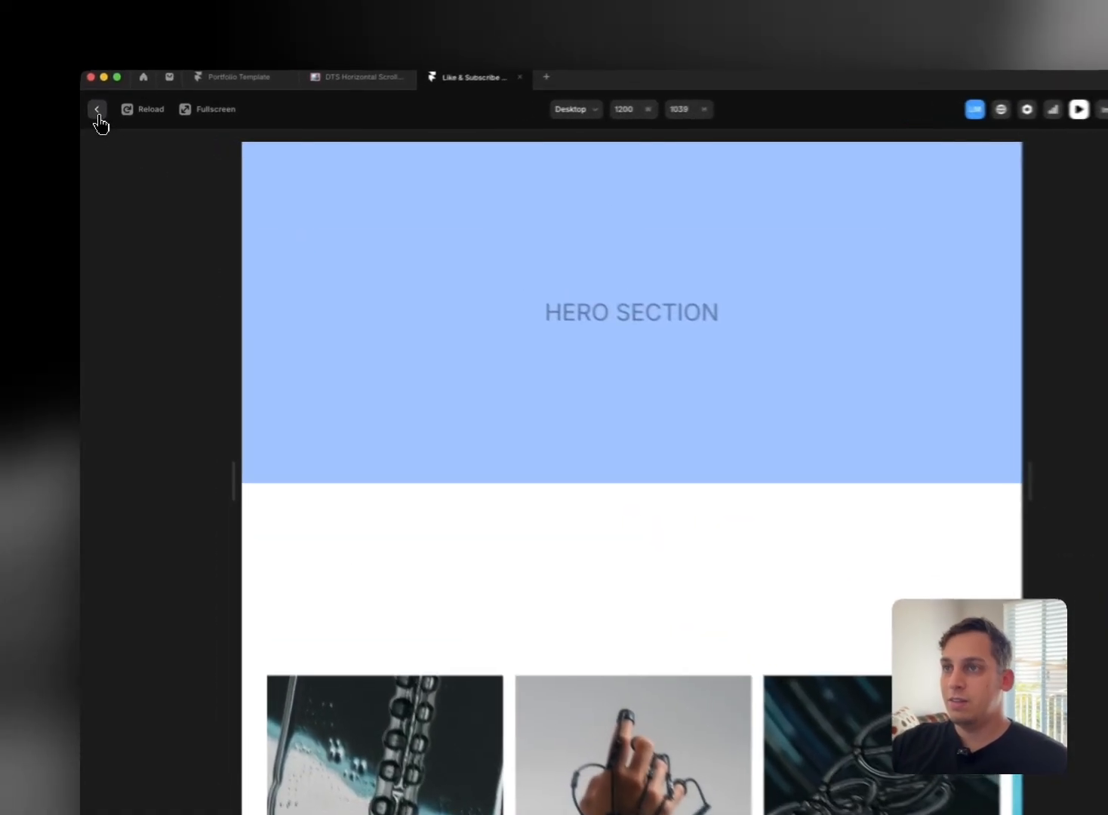
left_click(97, 110)
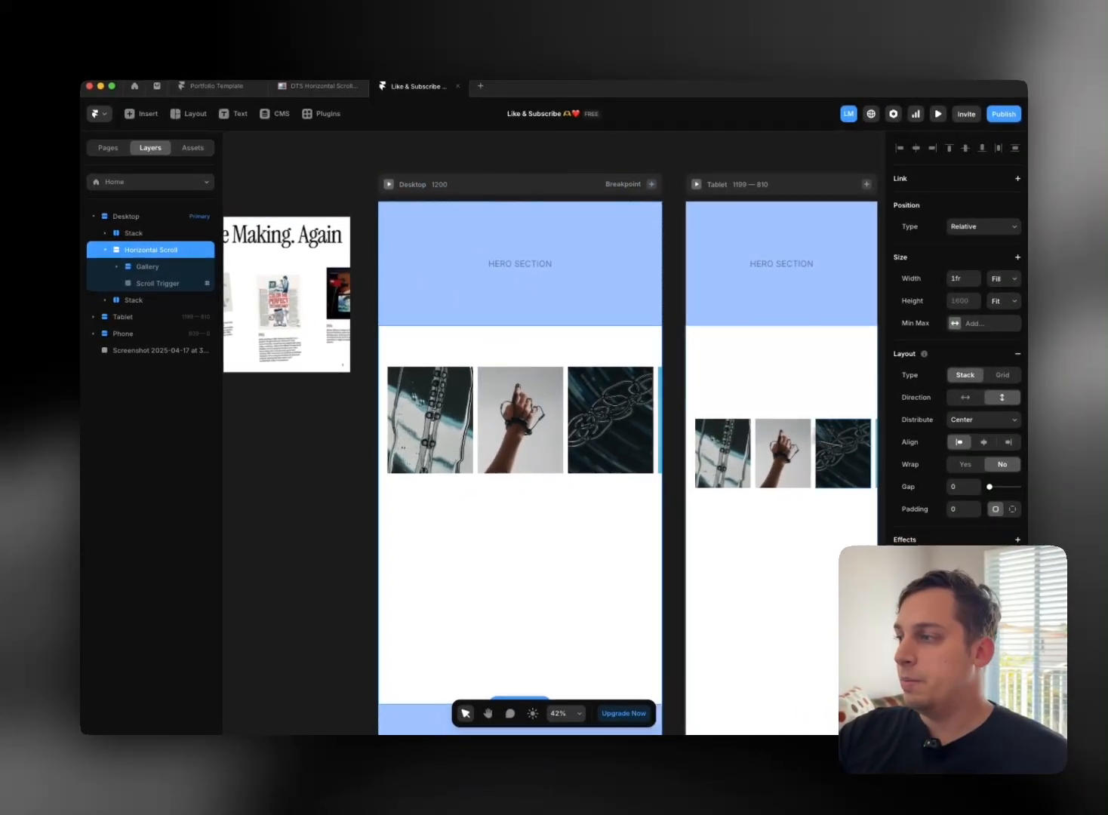
Step: Set the Desktop breakpoint's overflow to Visible and preview the page by scrolling through the horizontal gallery
scroll(1087, 516, "down", 3)
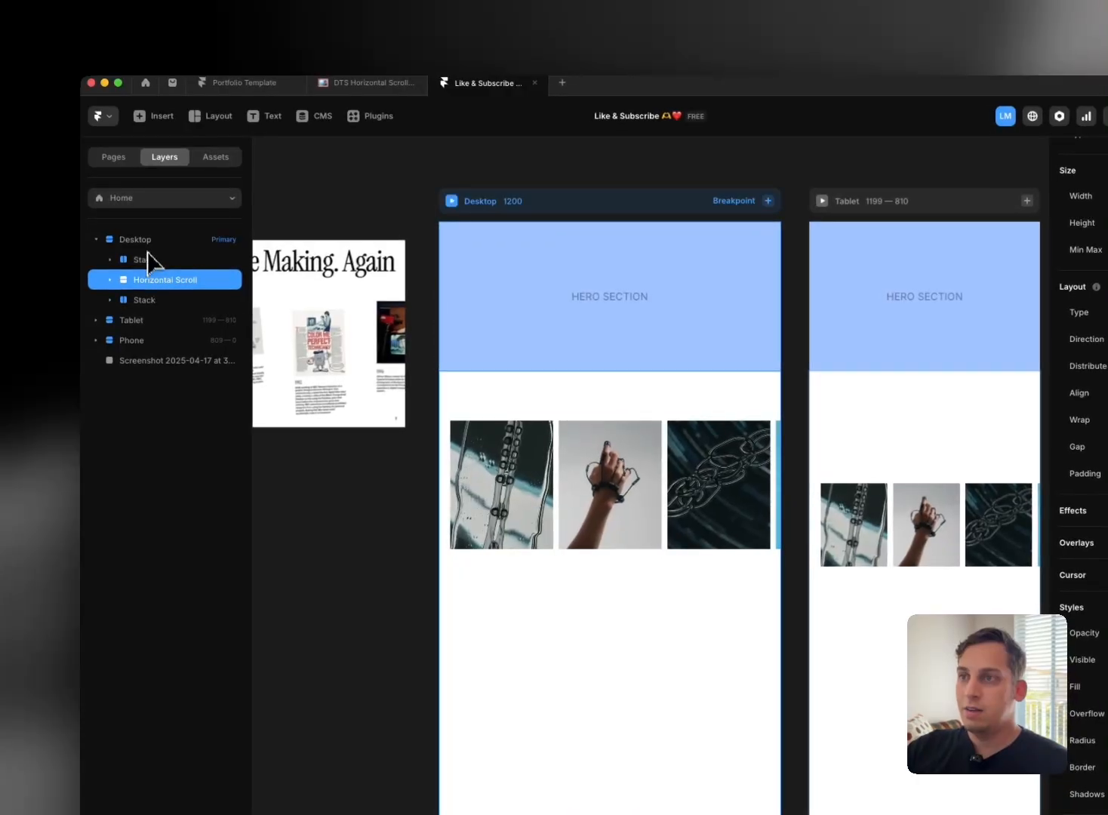
left_click(130, 218)
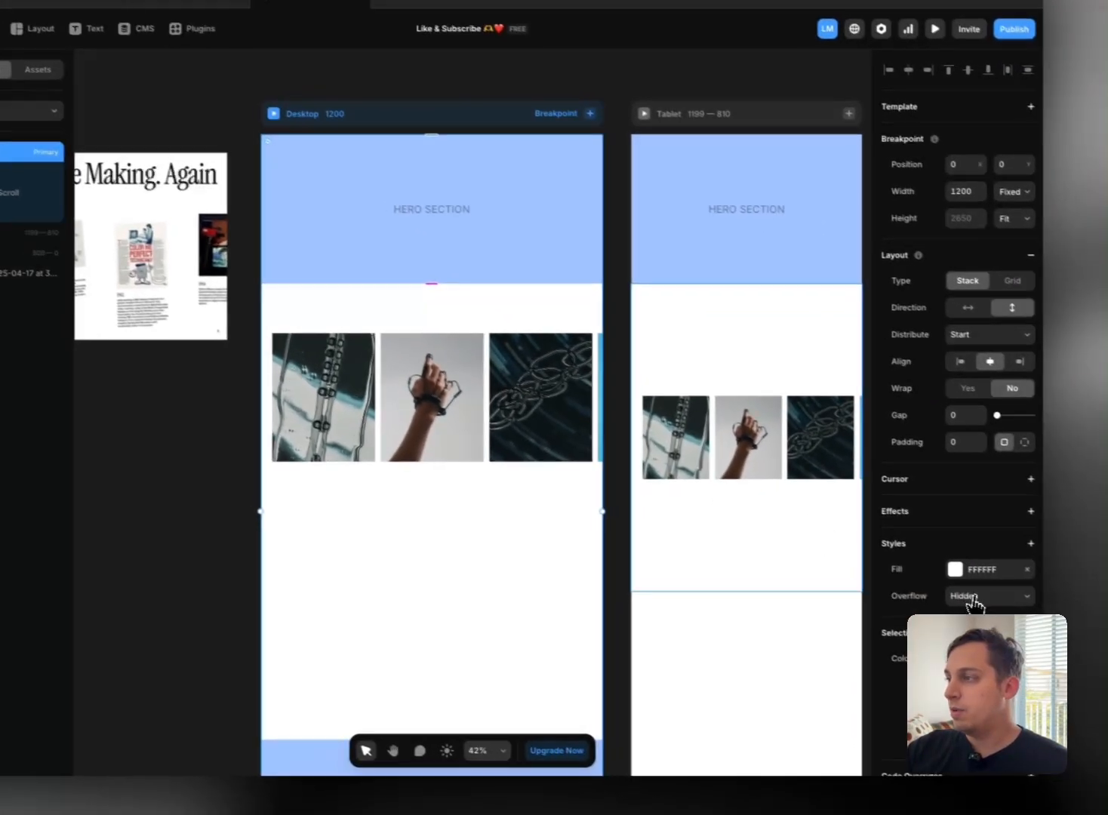
left_click(1102, 665)
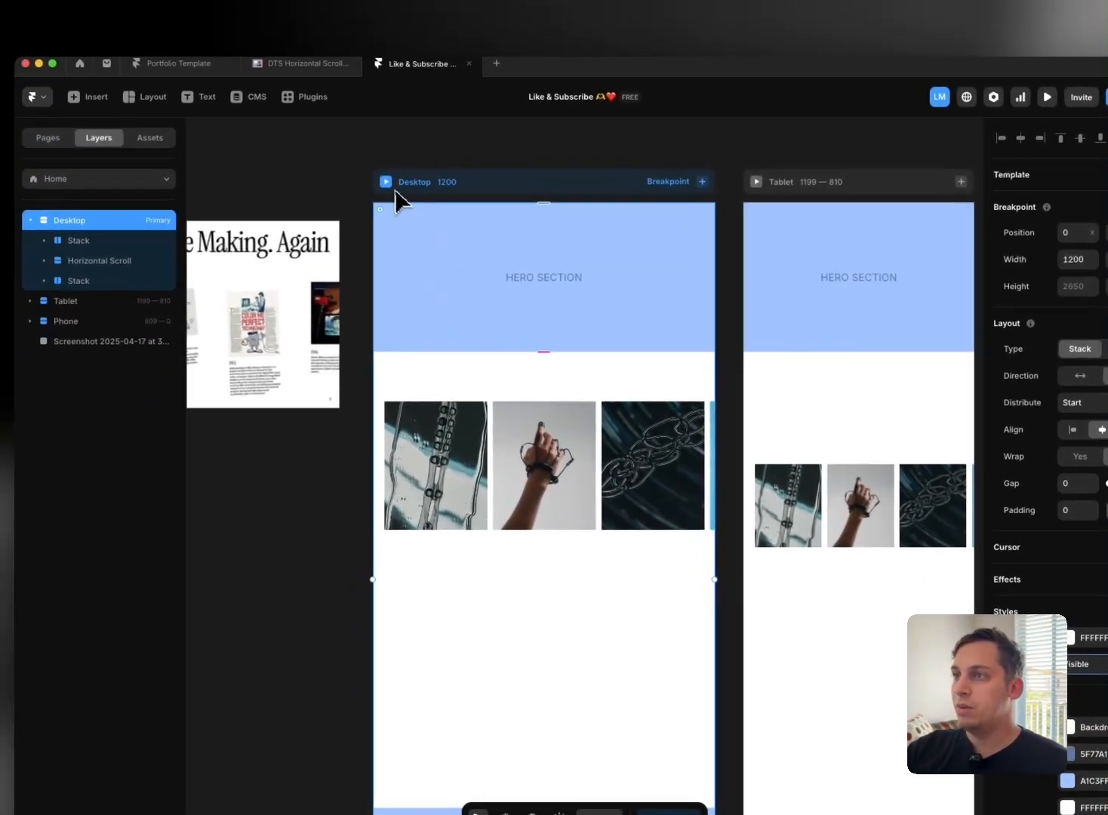
left_click(263, 110)
scroll(515, 474, "down", 15)
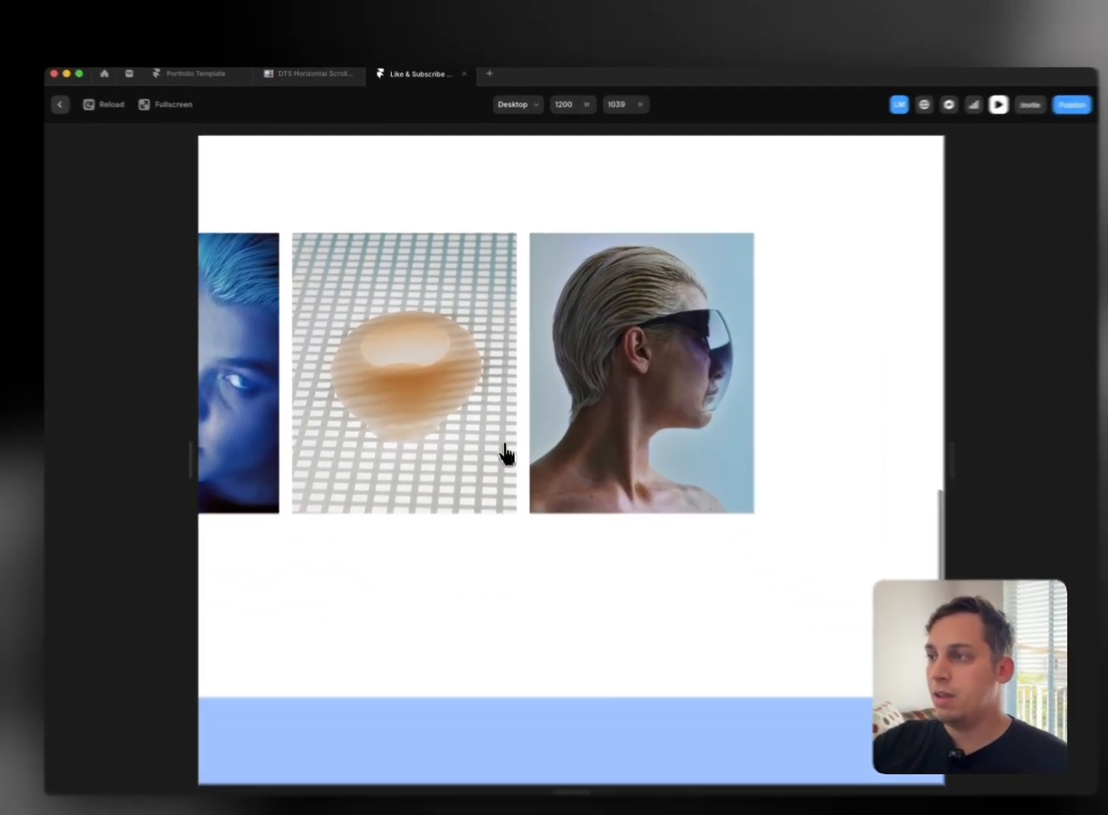
Step: Check the gallery's sticky scrolling in both directions in the Desktop preview and return to the canvas
scroll(505, 453, "down", 5)
scroll(505, 453, "up", 15)
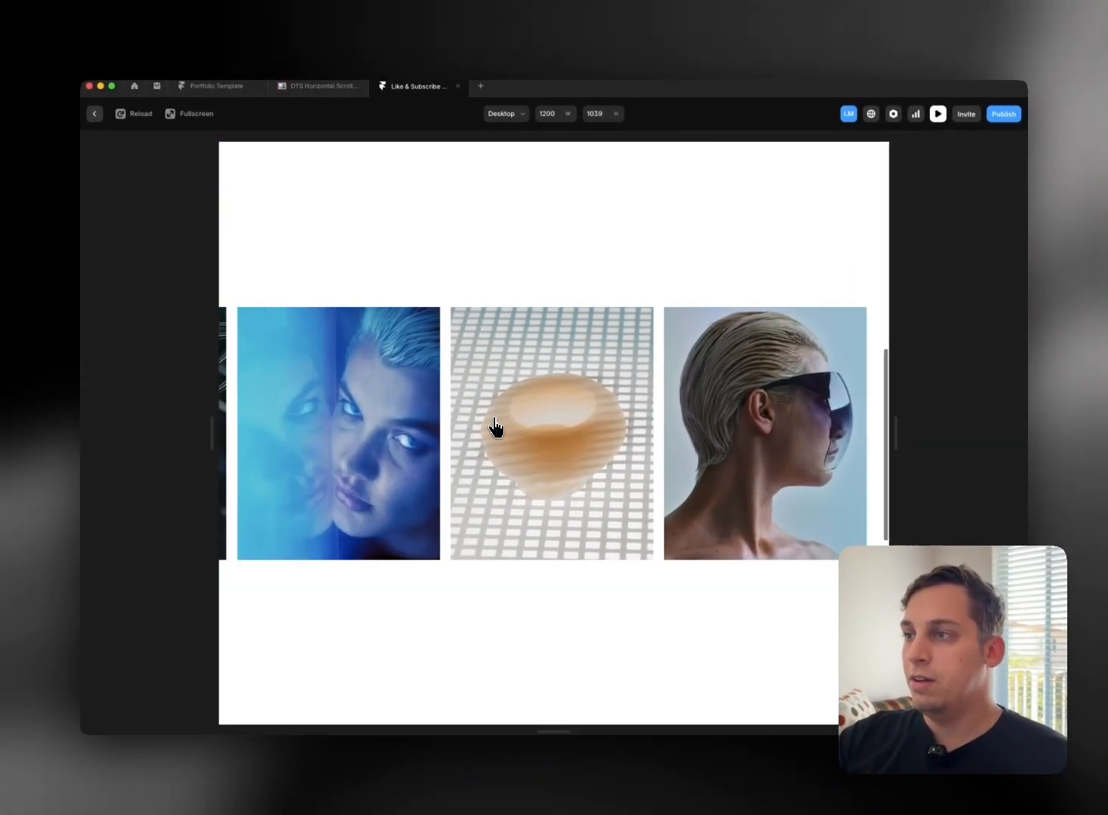
scroll(505, 453, "down", 5)
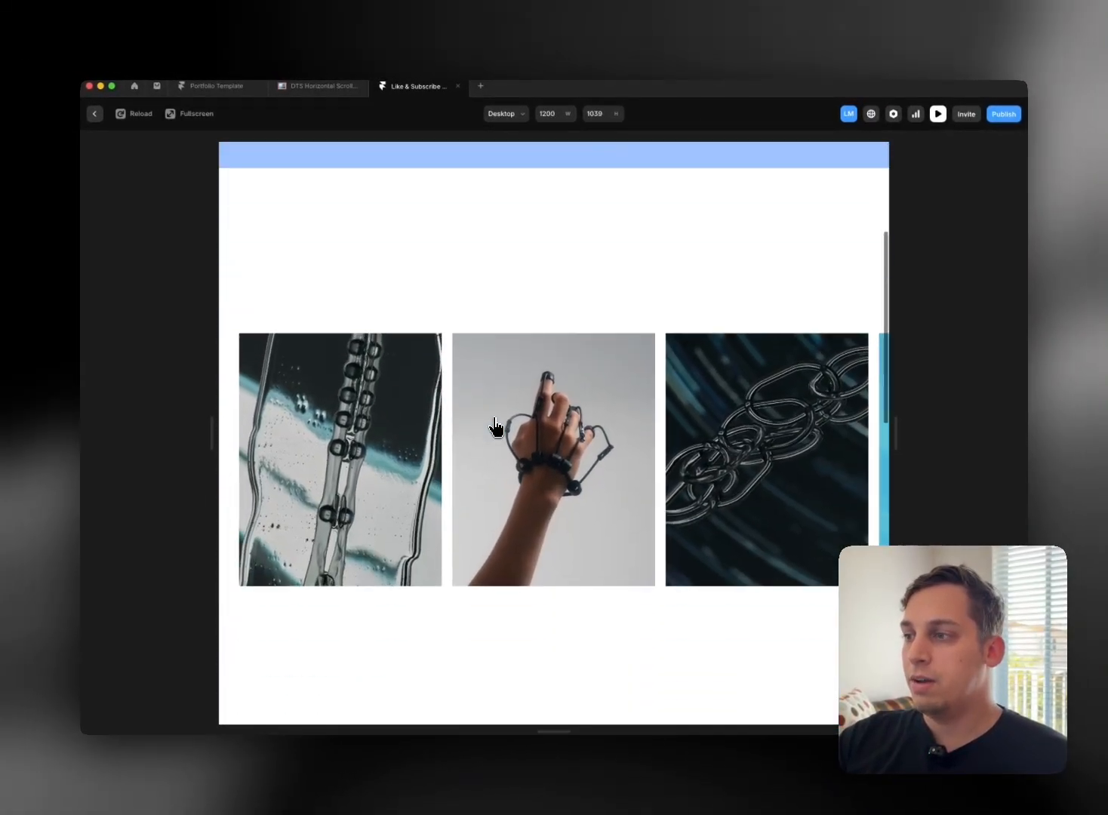
scroll(494, 428, "down", 8)
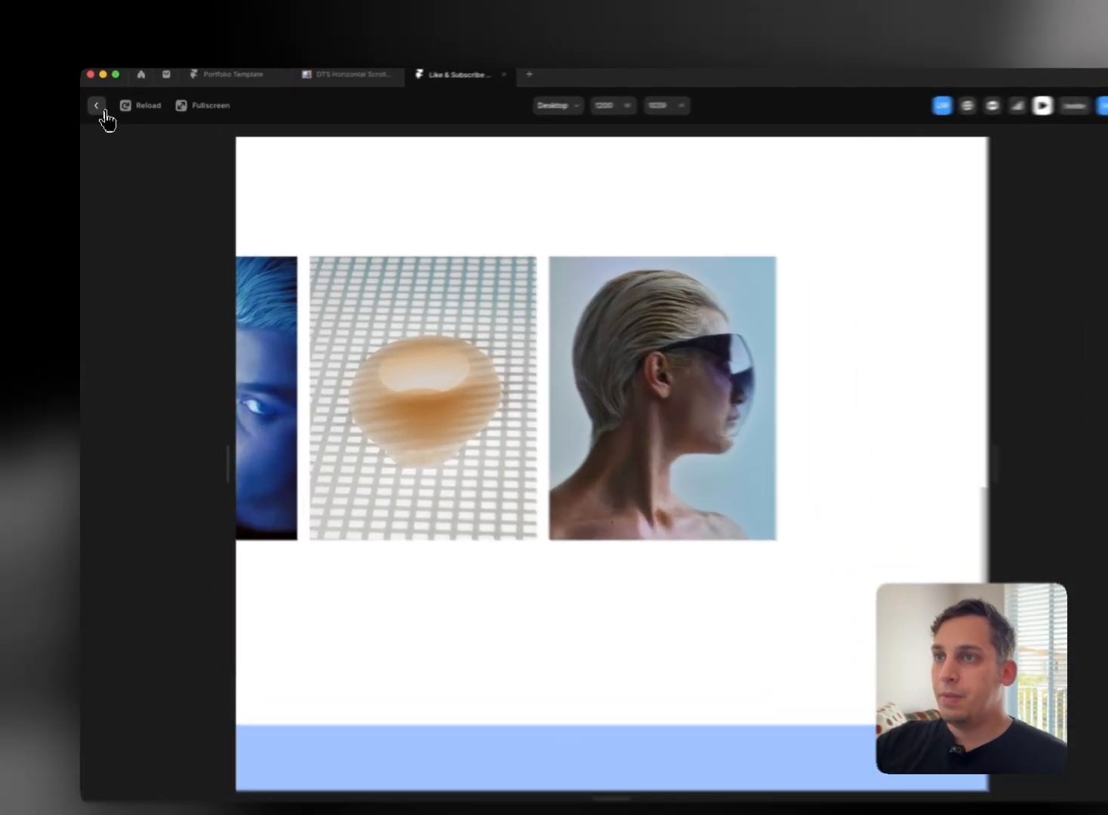
left_click(103, 110)
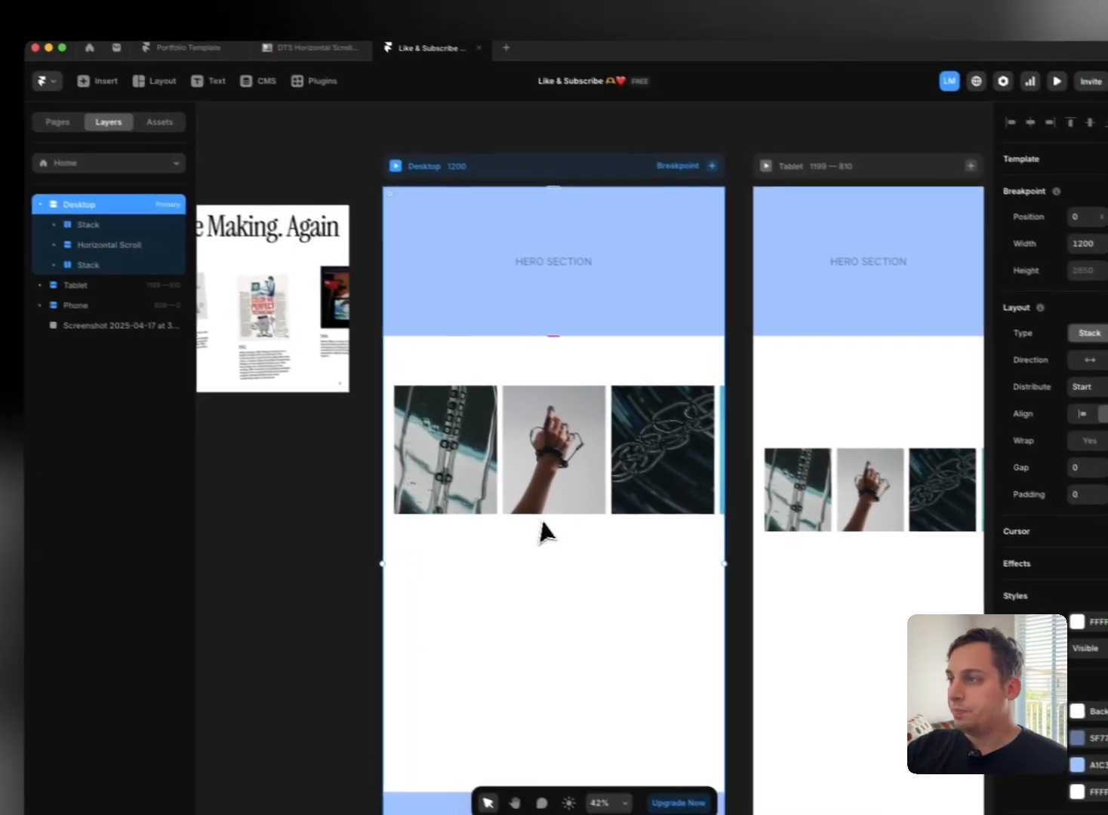
Step: Preview the Tablet breakpoint, scroll through its horizontal gallery and back up, and return to the canvas
scroll(596, 540, "down", 3)
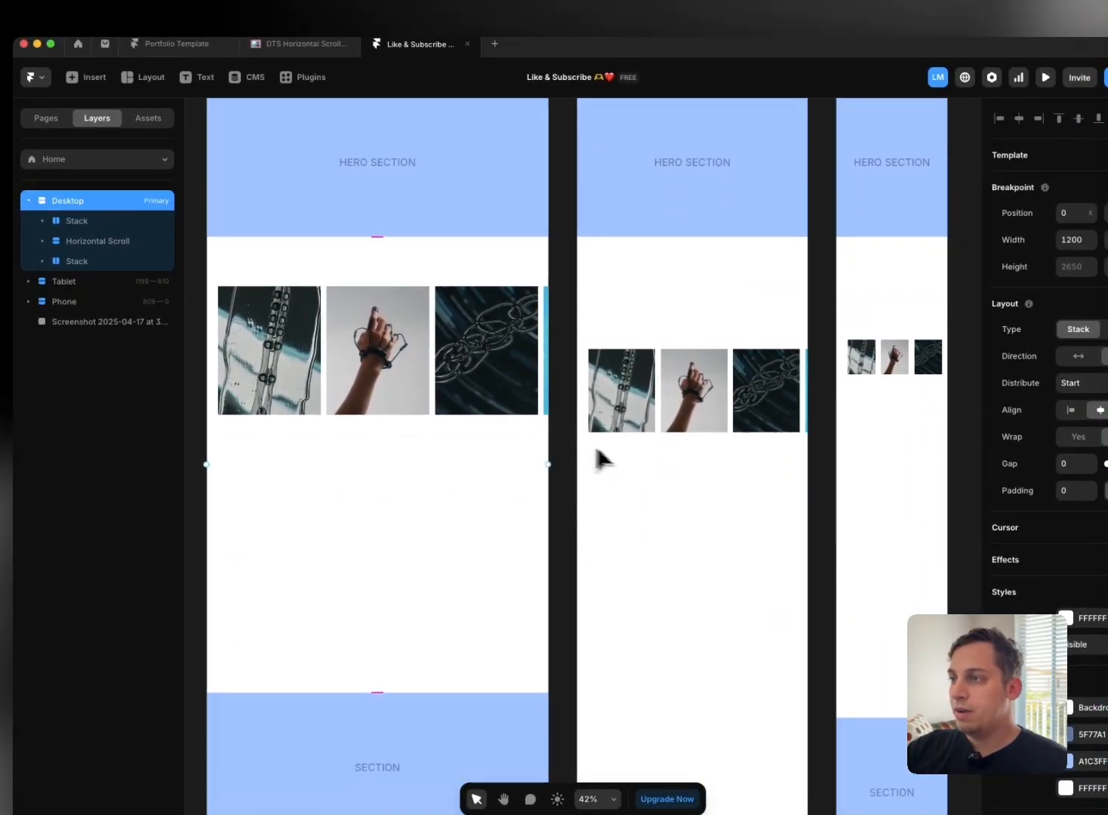
scroll(458, 436, "left", 5)
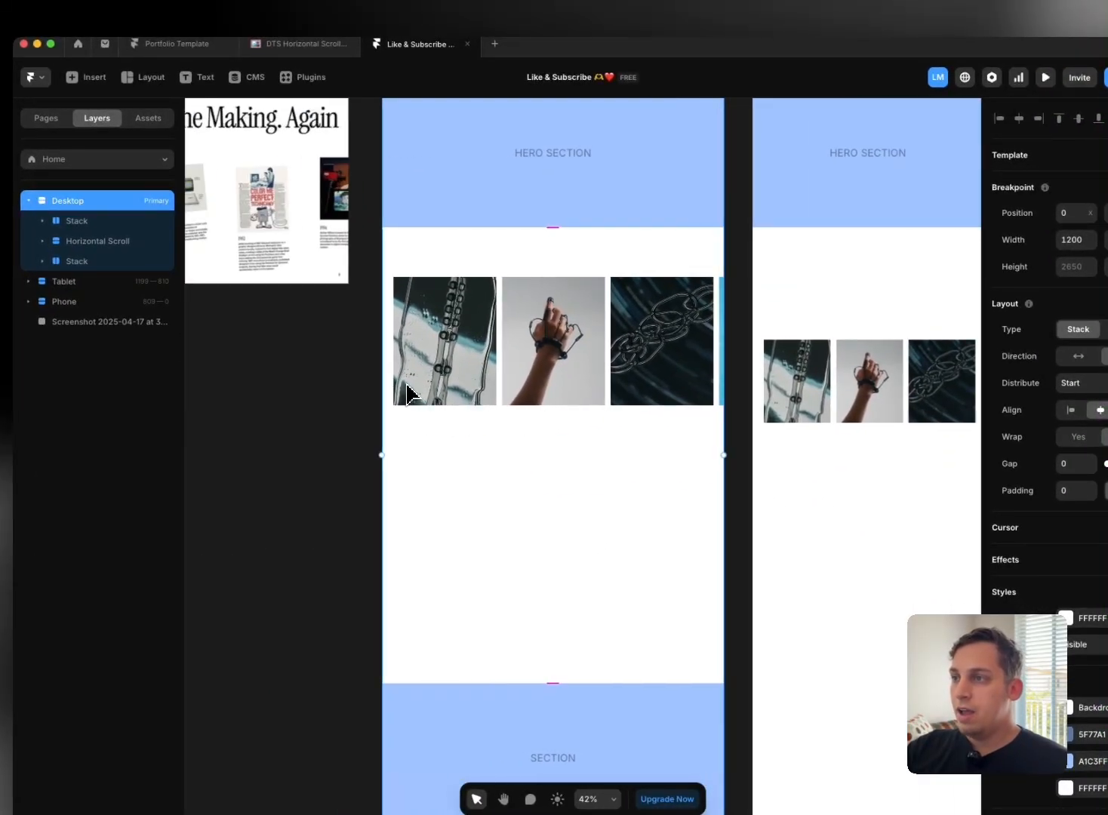
scroll(485, 430, "right", 10)
scroll(581, 449, "up", 2)
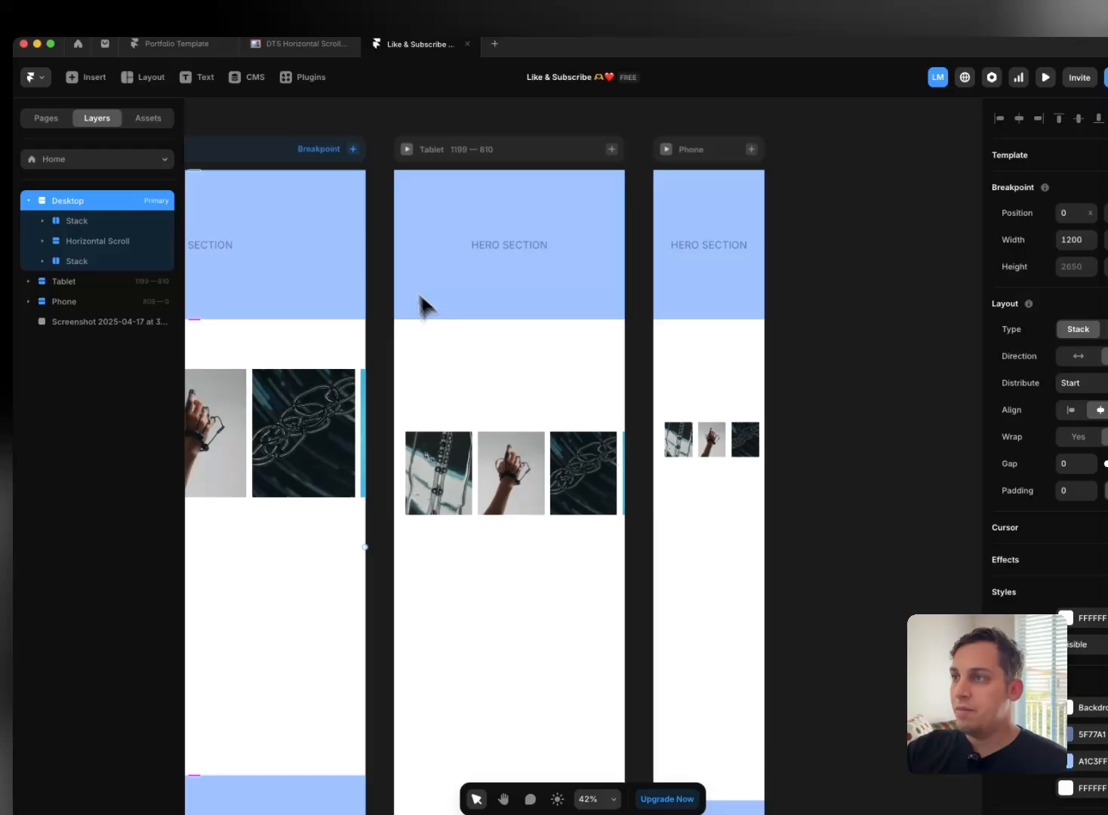
left_click(424, 157)
left_click(407, 150)
scroll(556, 587, "down", 10)
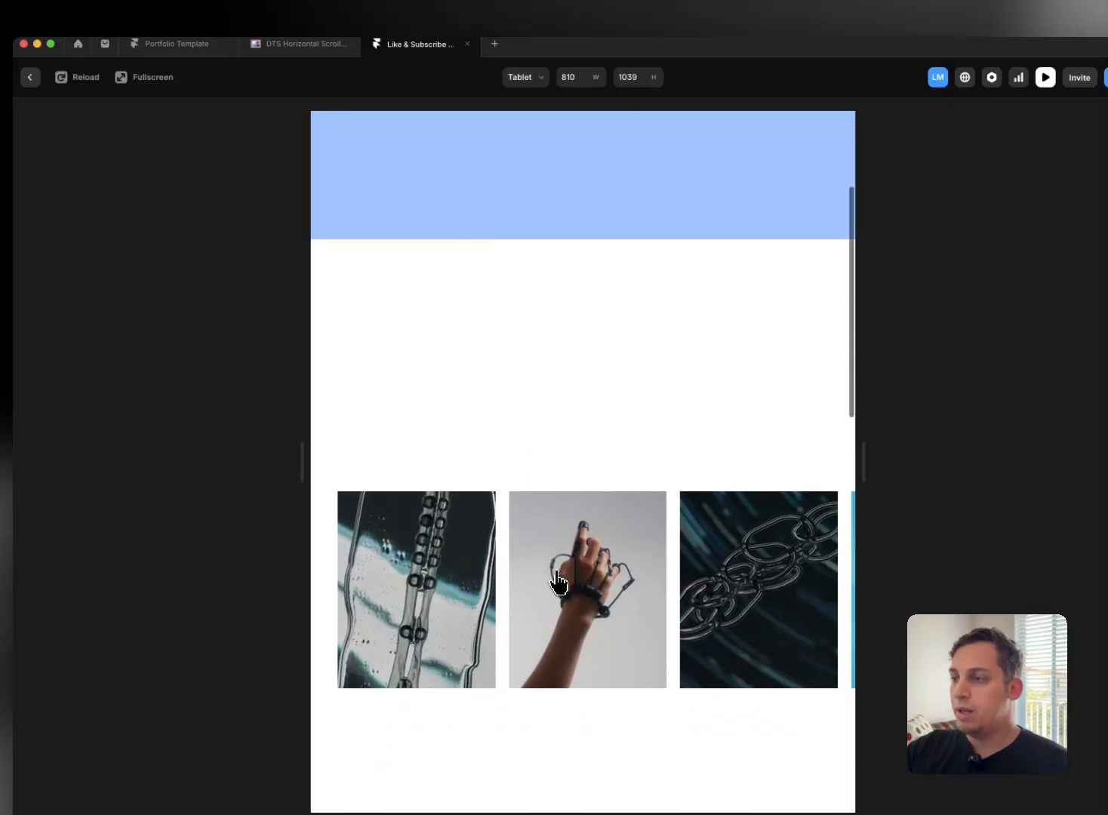
scroll(557, 587, "down", 4)
scroll(556, 586, "up", 10)
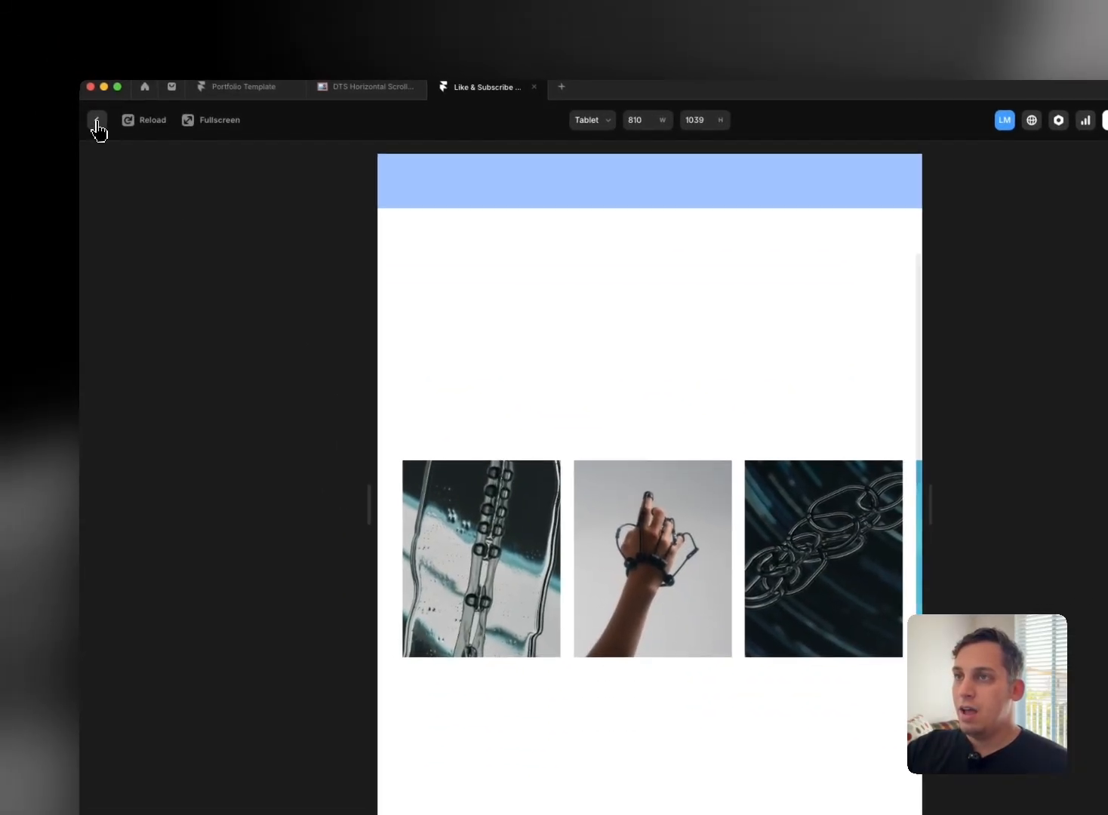
left_click(96, 123)
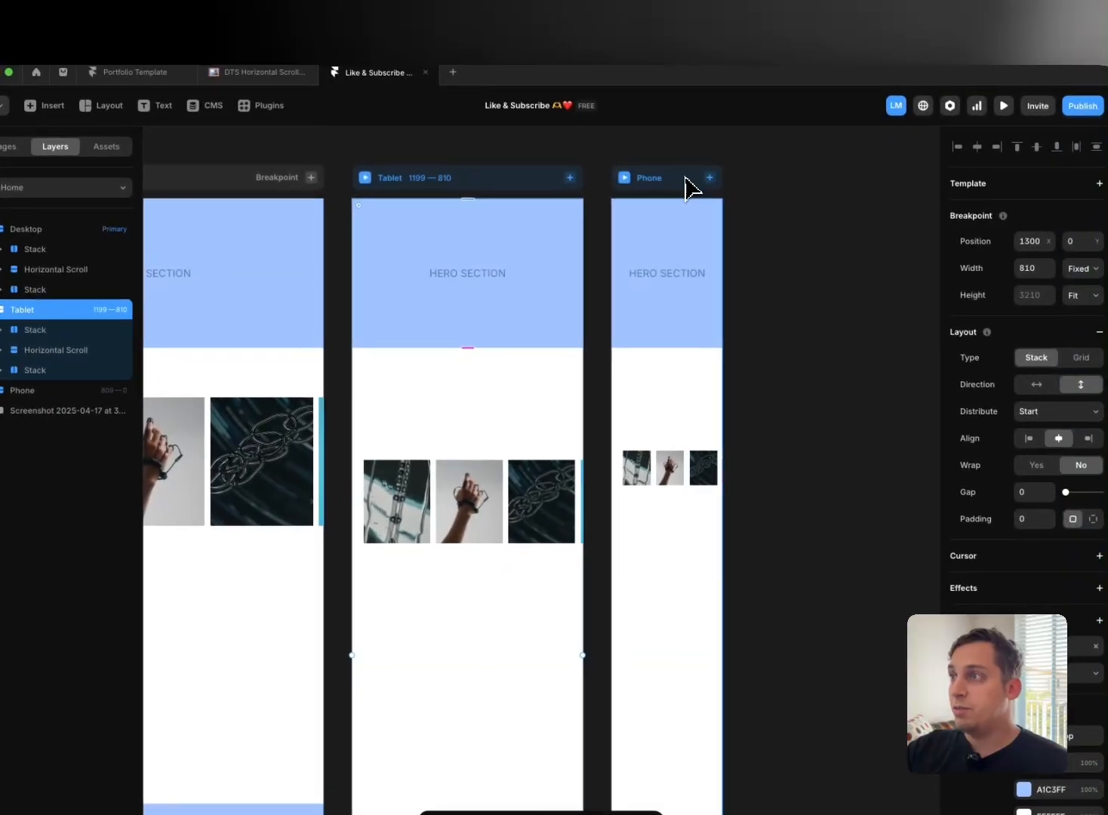
Step: Preview the Phone breakpoint, scroll down through the gallery and back to the hero section, and return to the canvas
left_click(649, 181)
left_click(626, 185)
scroll(634, 409, "down", 10)
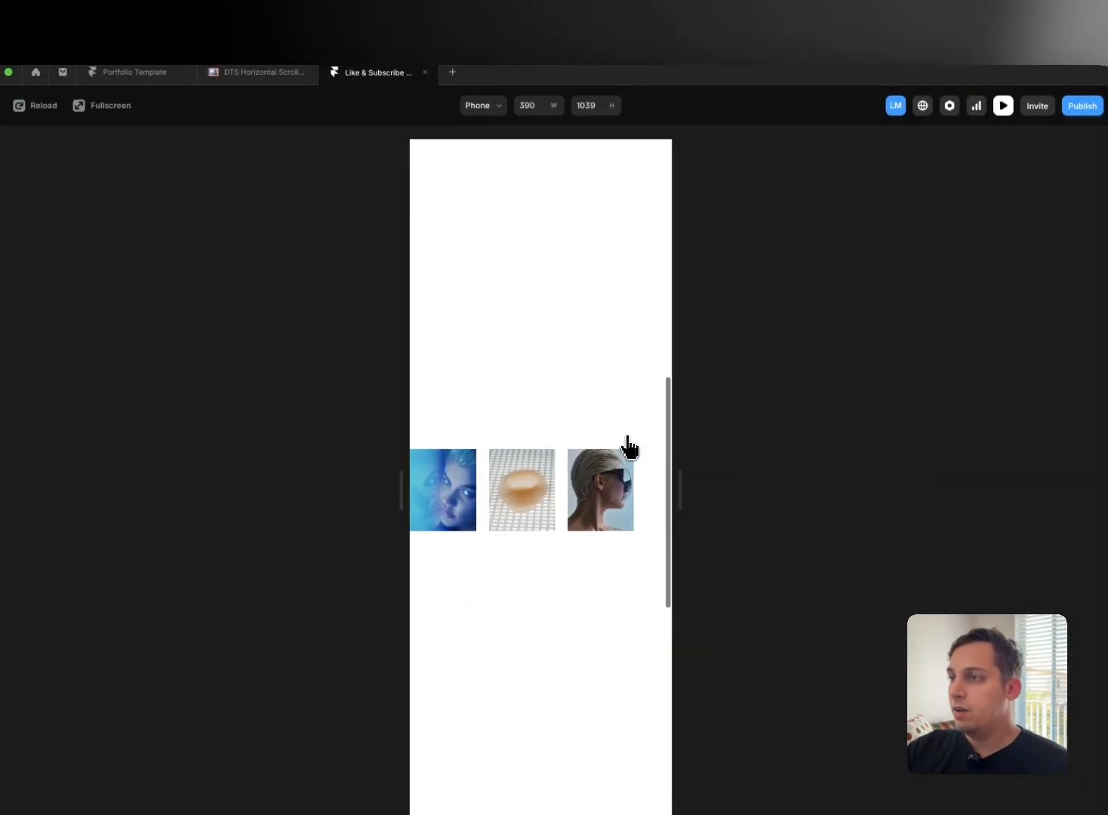
scroll(629, 445, "up", 5)
scroll(629, 445, "up", 5)
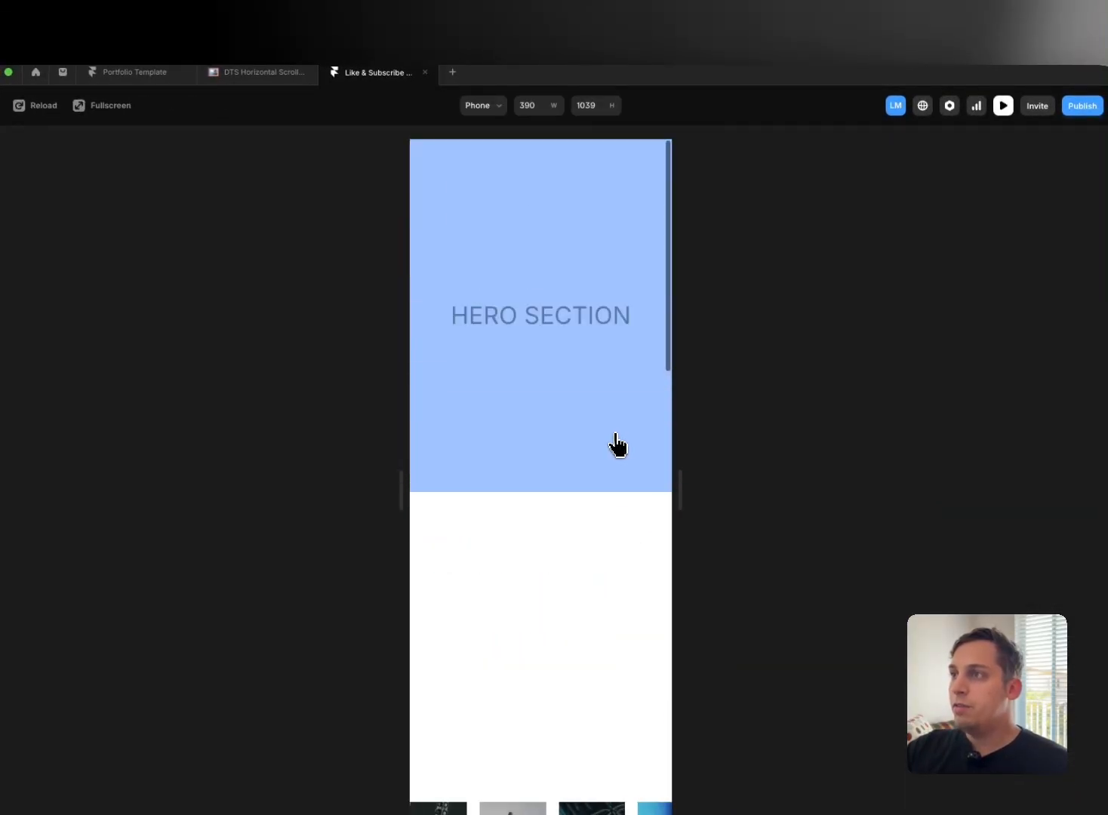
left_click(101, 119)
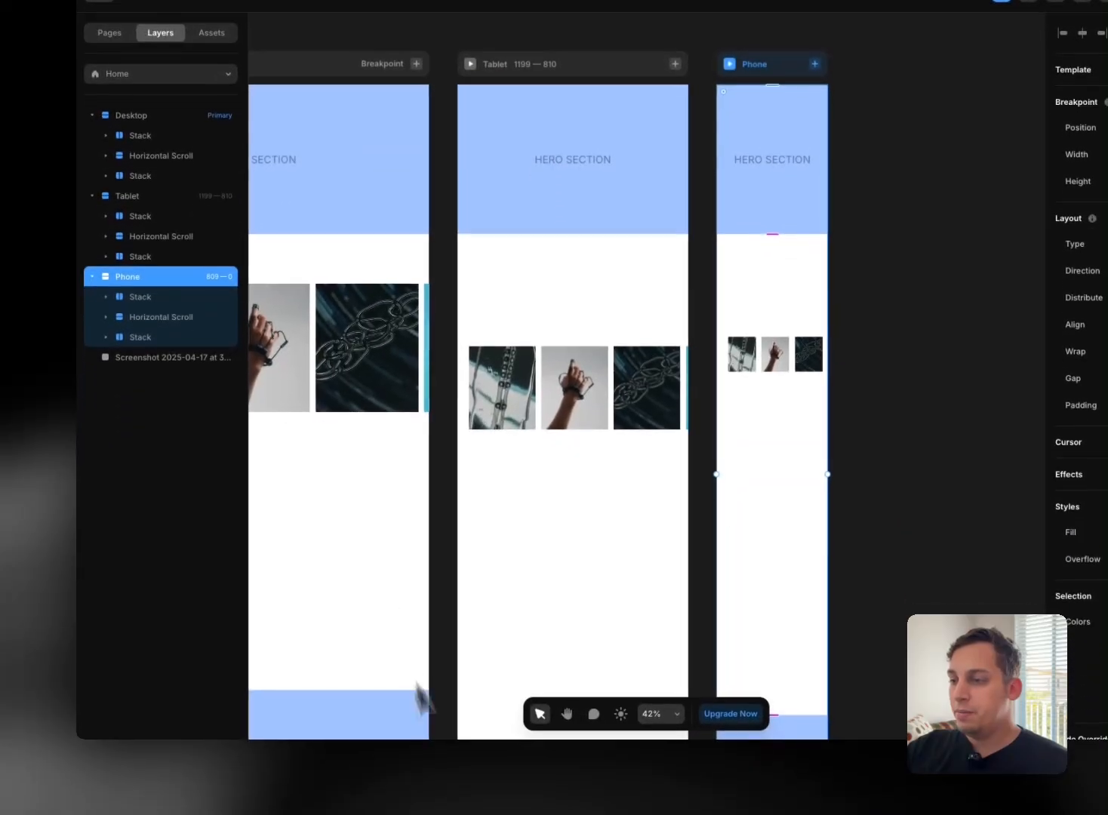
Step: Switch to Chrome, close the horizontal scroll page's tab, and inspect the Paintboxed page in the iPhone 14 Pro Max device view
scroll(419, 715, "left", 2)
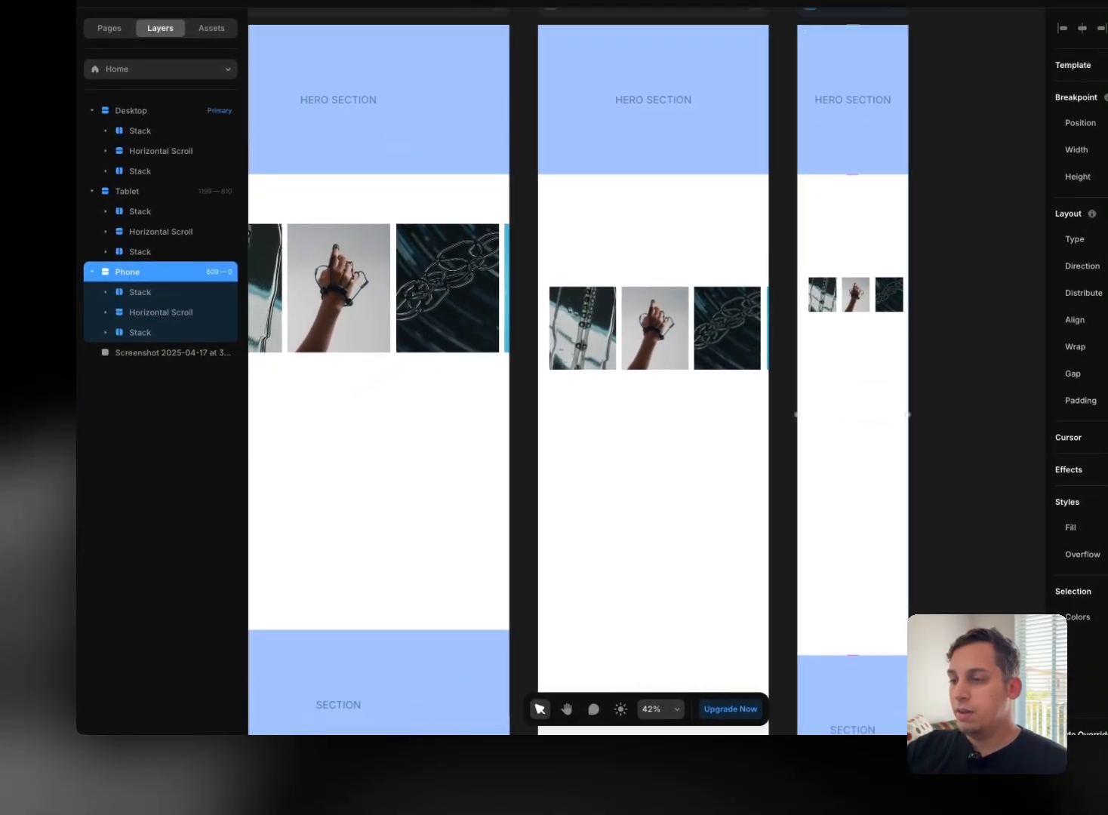
left_click(414, 814)
left_click(260, 76)
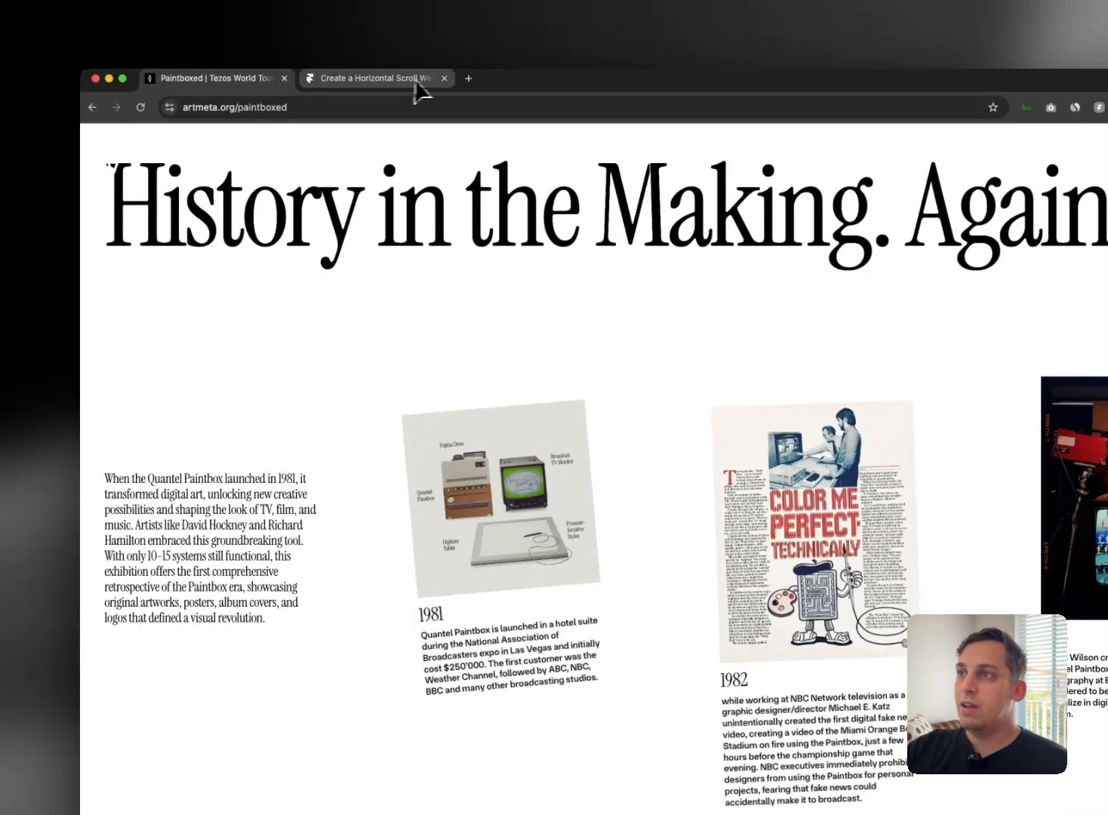
left_click(444, 75)
right_click(407, 324)
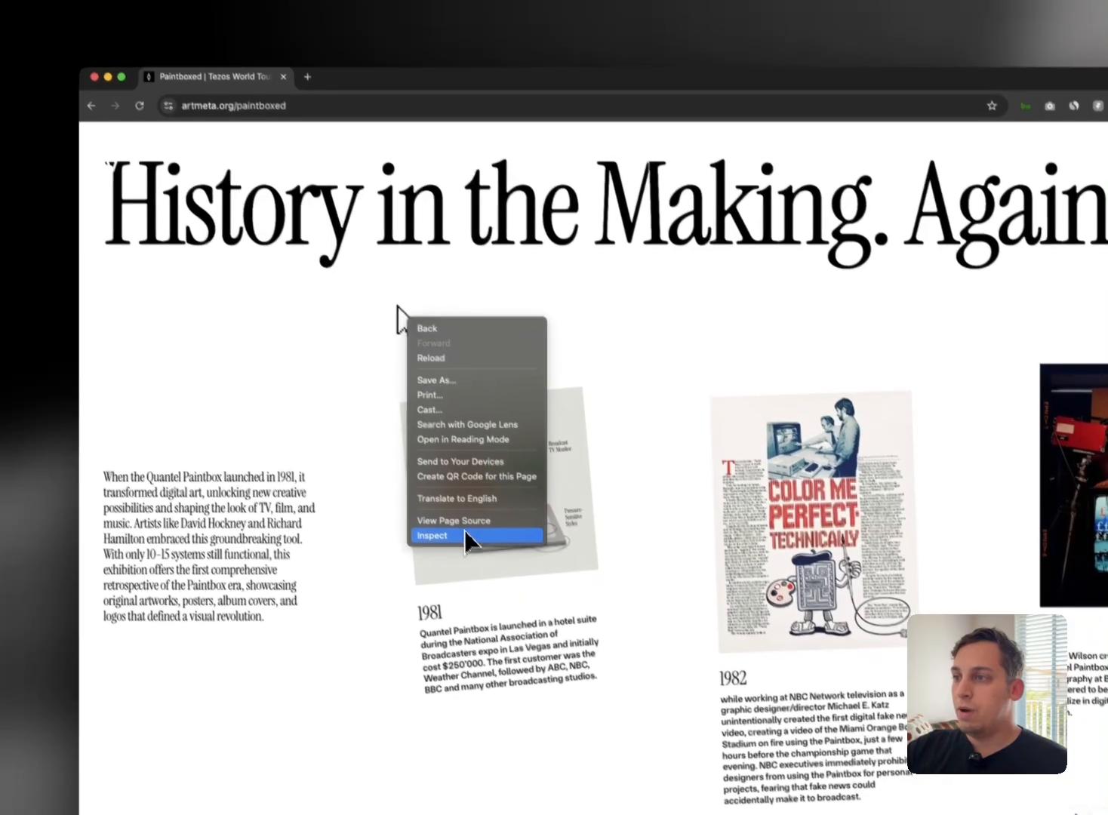
left_click(469, 538)
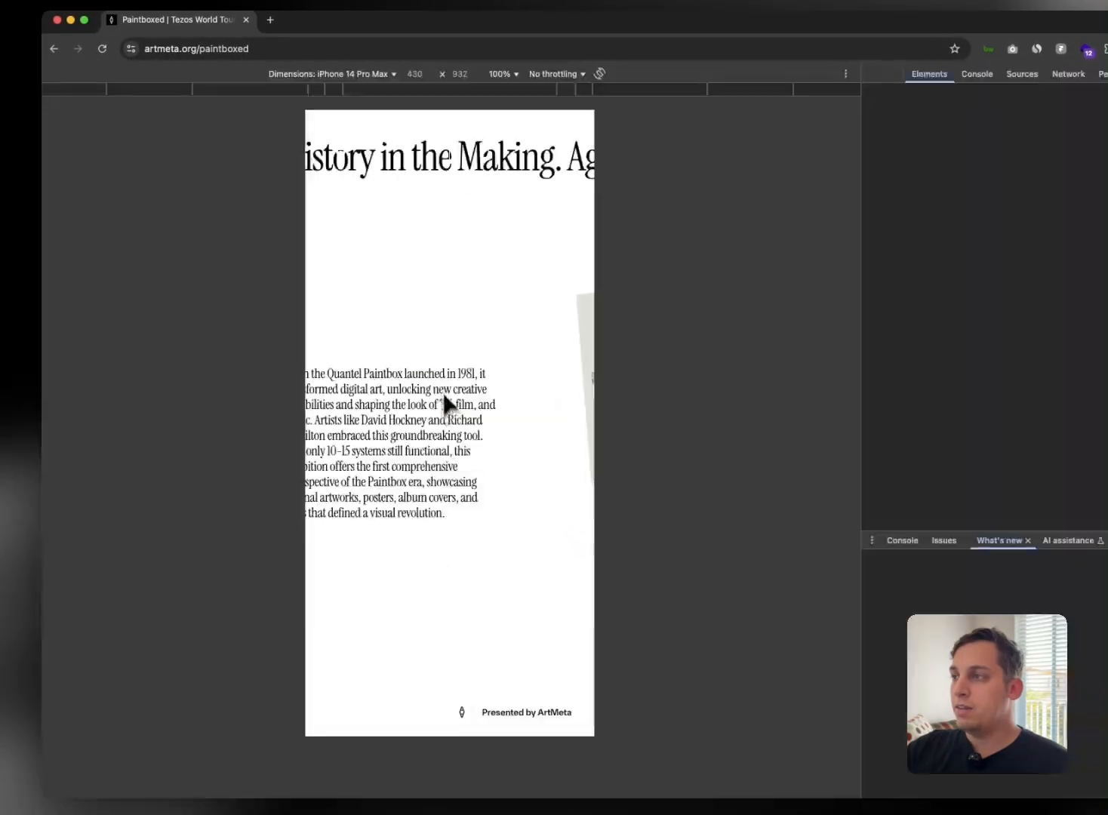
Step: Examine how the Paintboxed timeline is laid out on mobile, from the heading down through the year entries, and close the developer tools
scroll(445, 403, "down", 5)
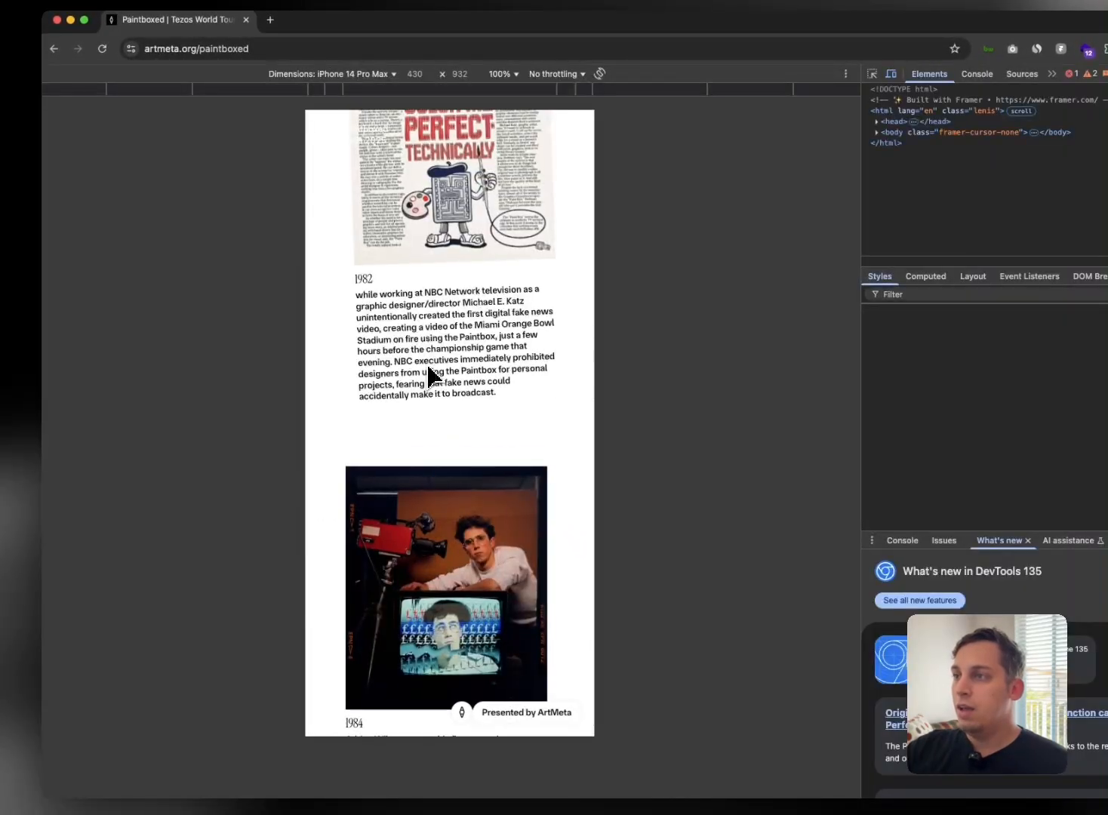
scroll(428, 372, "up", 3)
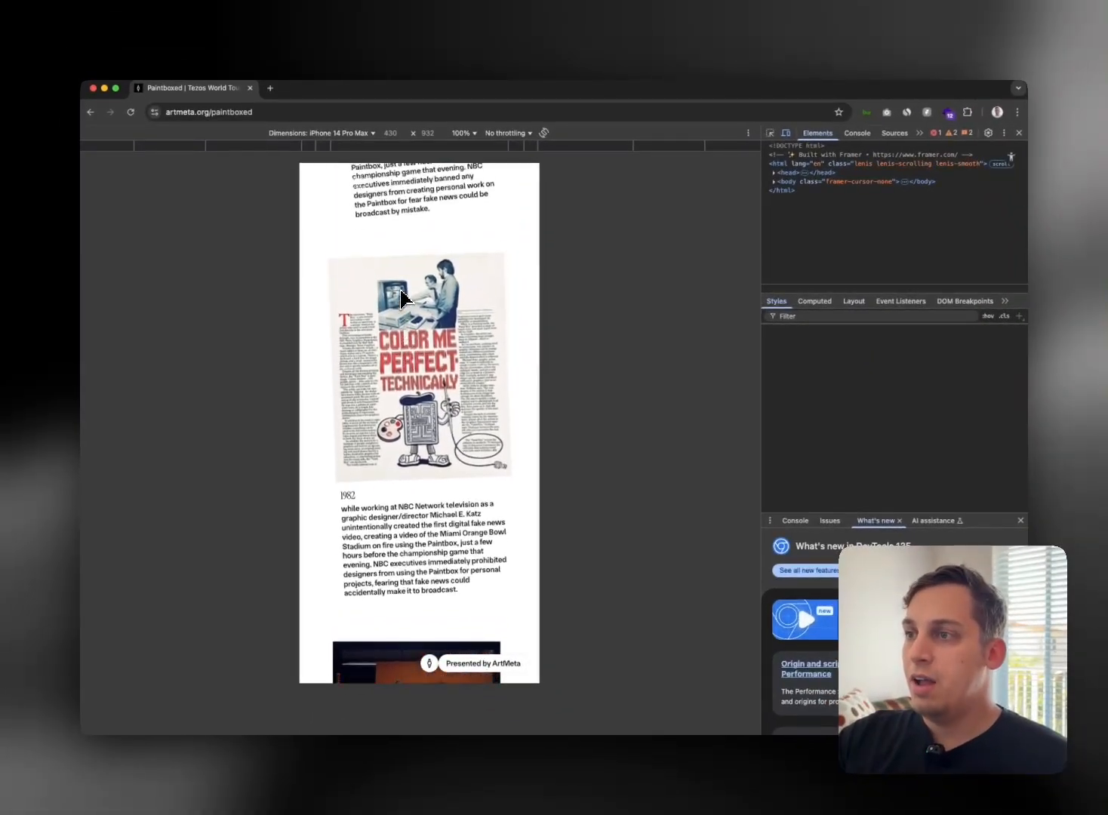
scroll(377, 300, "up", 10)
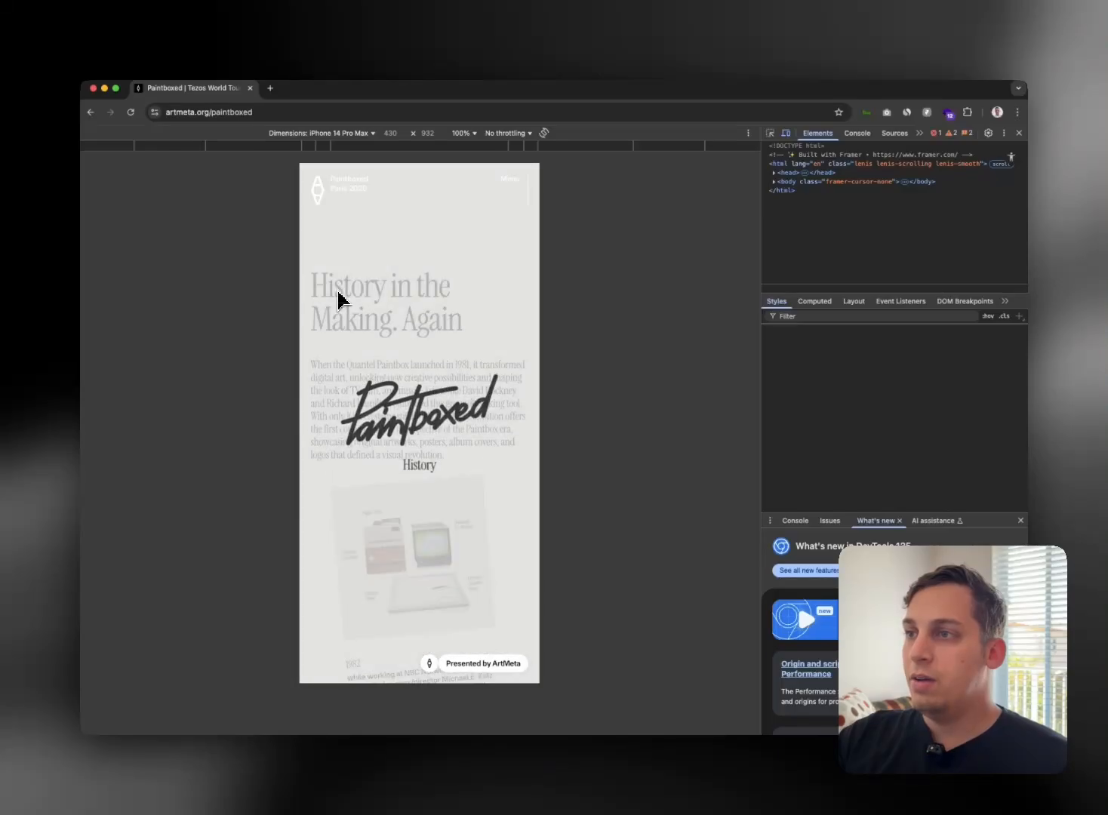
scroll(339, 292, "up", 3)
scroll(339, 292, "down", 5)
scroll(343, 302, "up", 1)
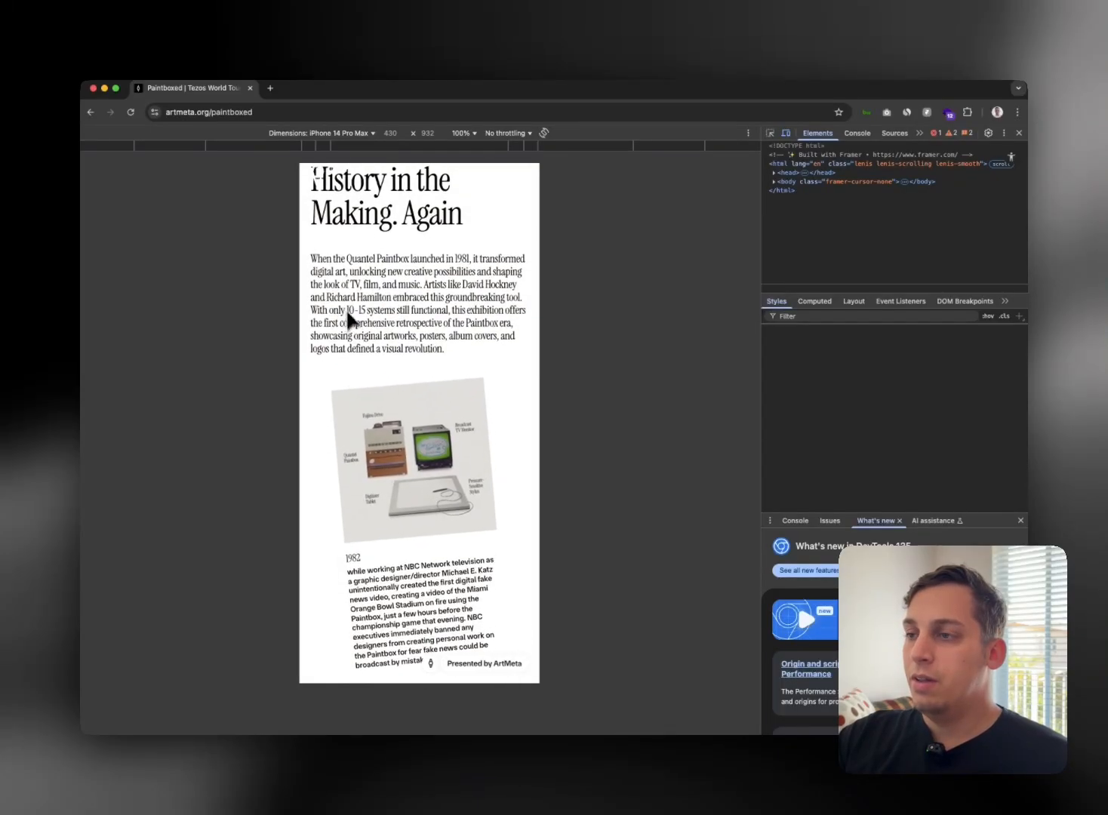
scroll(349, 320, "down", 2)
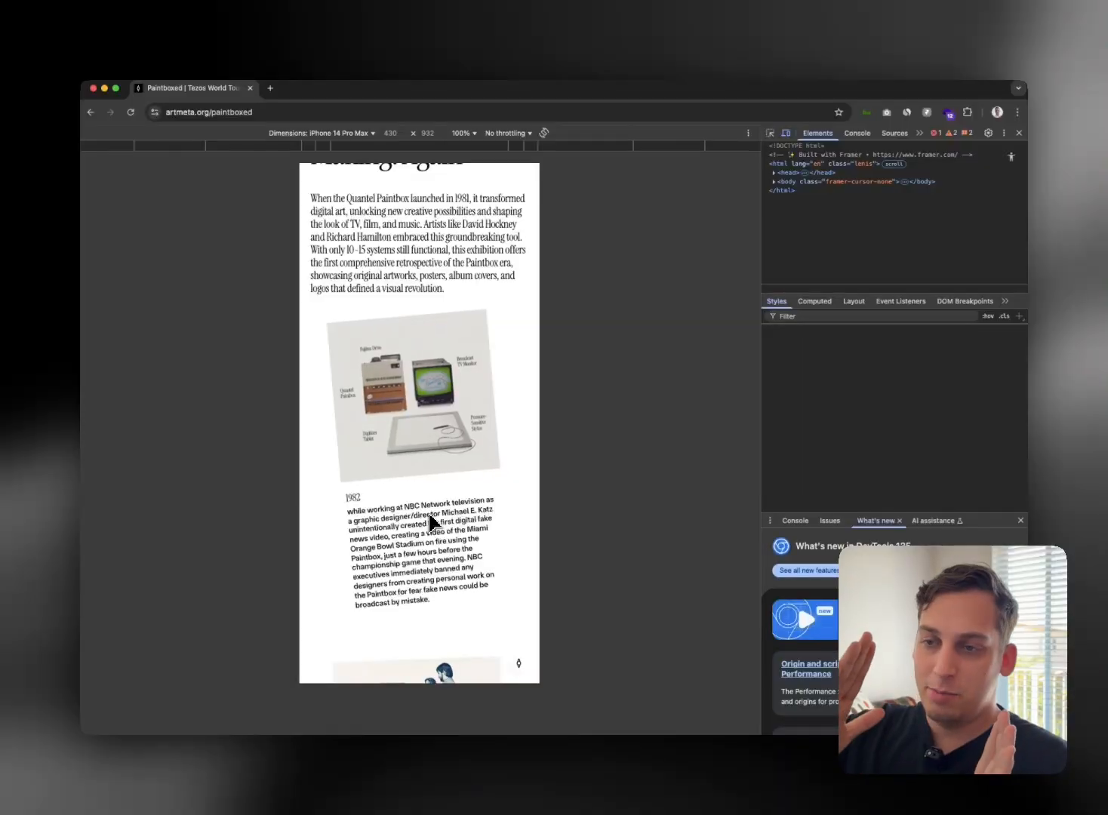
scroll(430, 520, "down", 5)
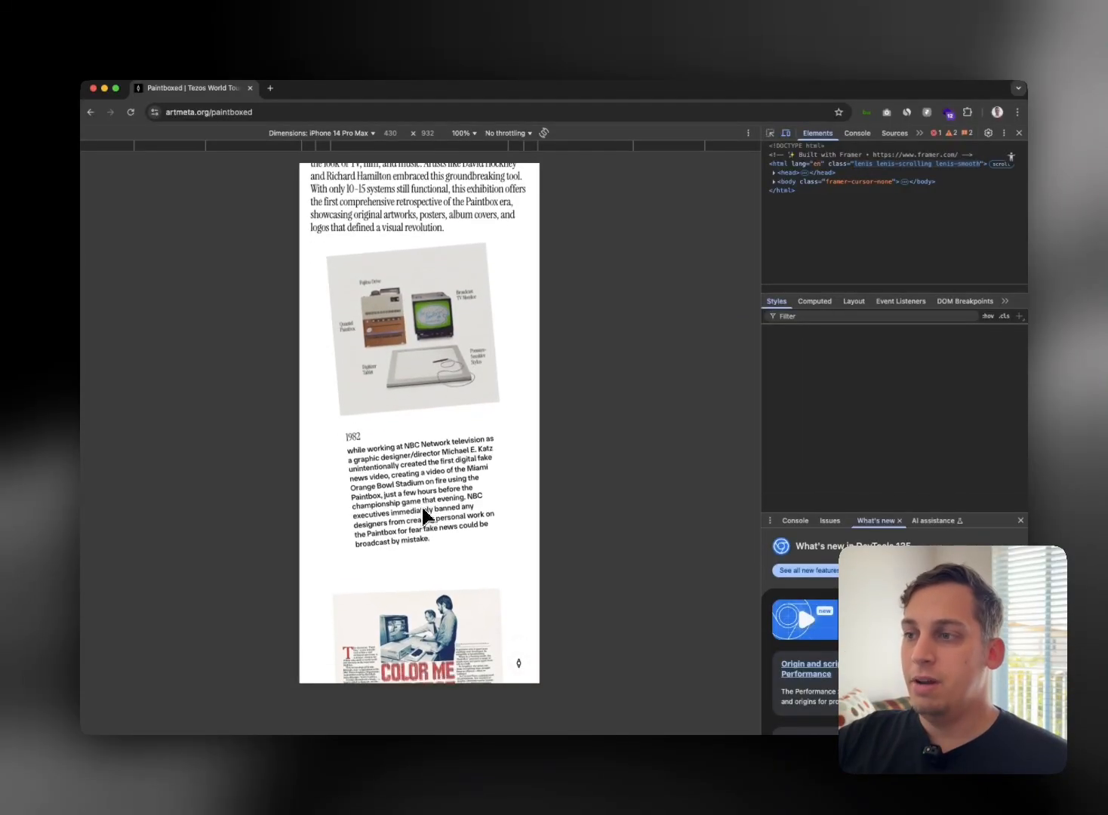
scroll(398, 492, "down", 9)
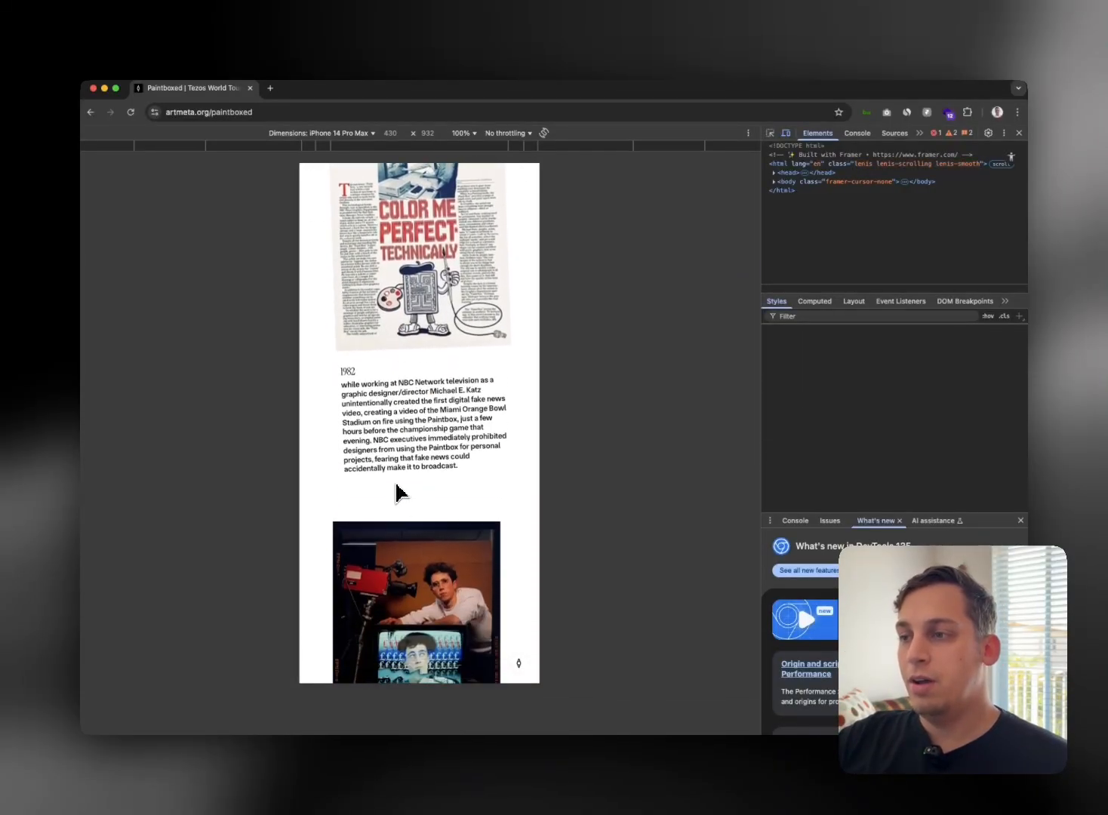
scroll(397, 509, "down", 5)
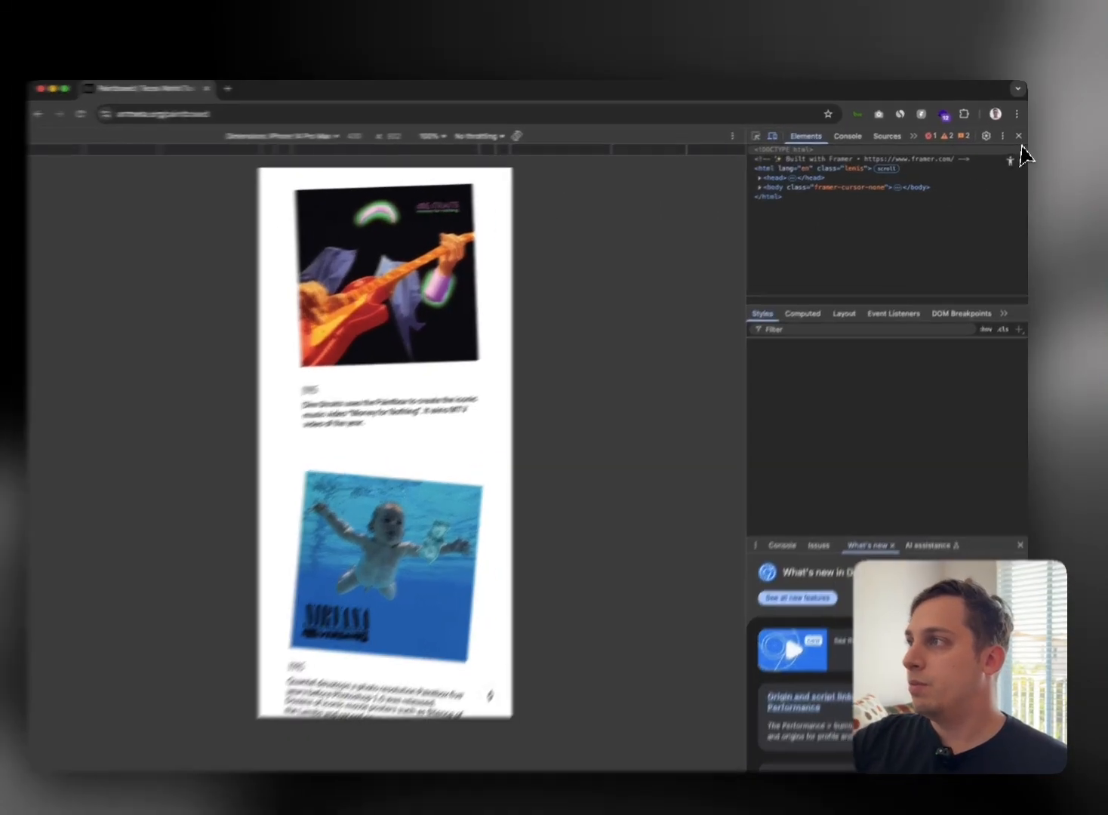
left_click(1018, 134)
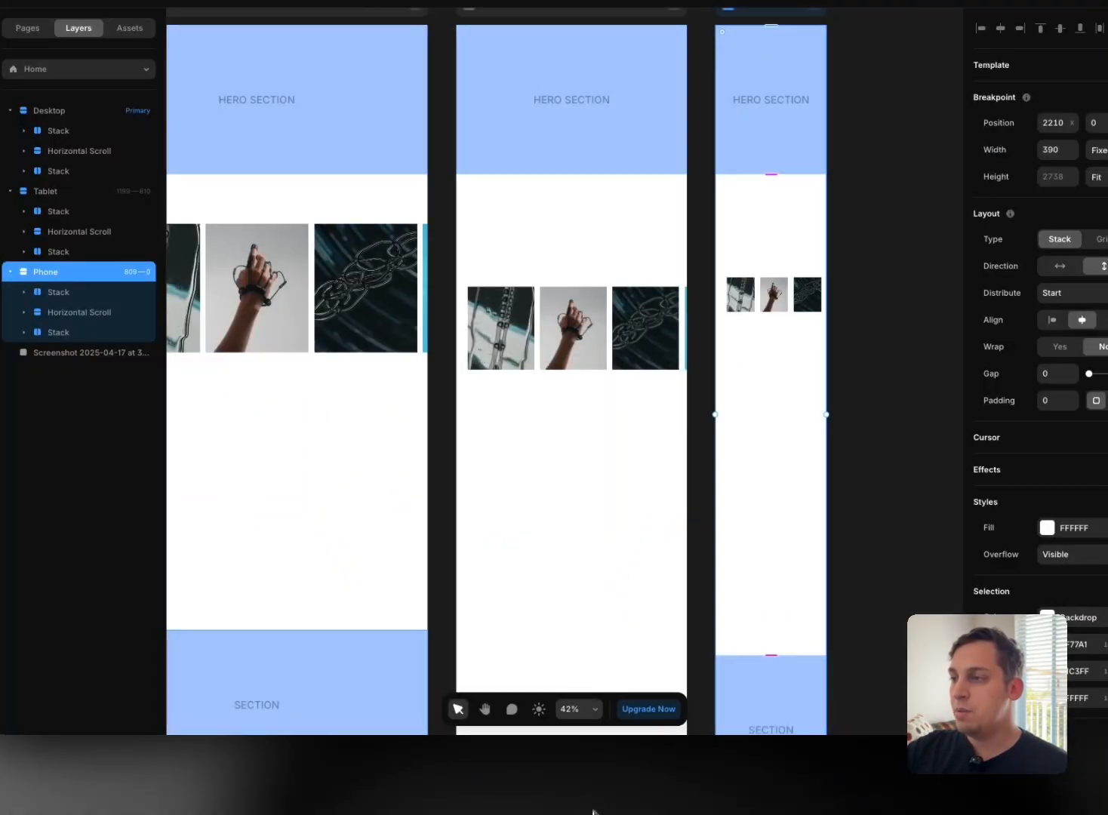
Step: Back in Framer, move the "Projects in the timeline" heading out of its Stack into the Desktop gallery's Images stack, before the first thumbnail
scroll(388, 483, "left", 5)
left_click(467, 388)
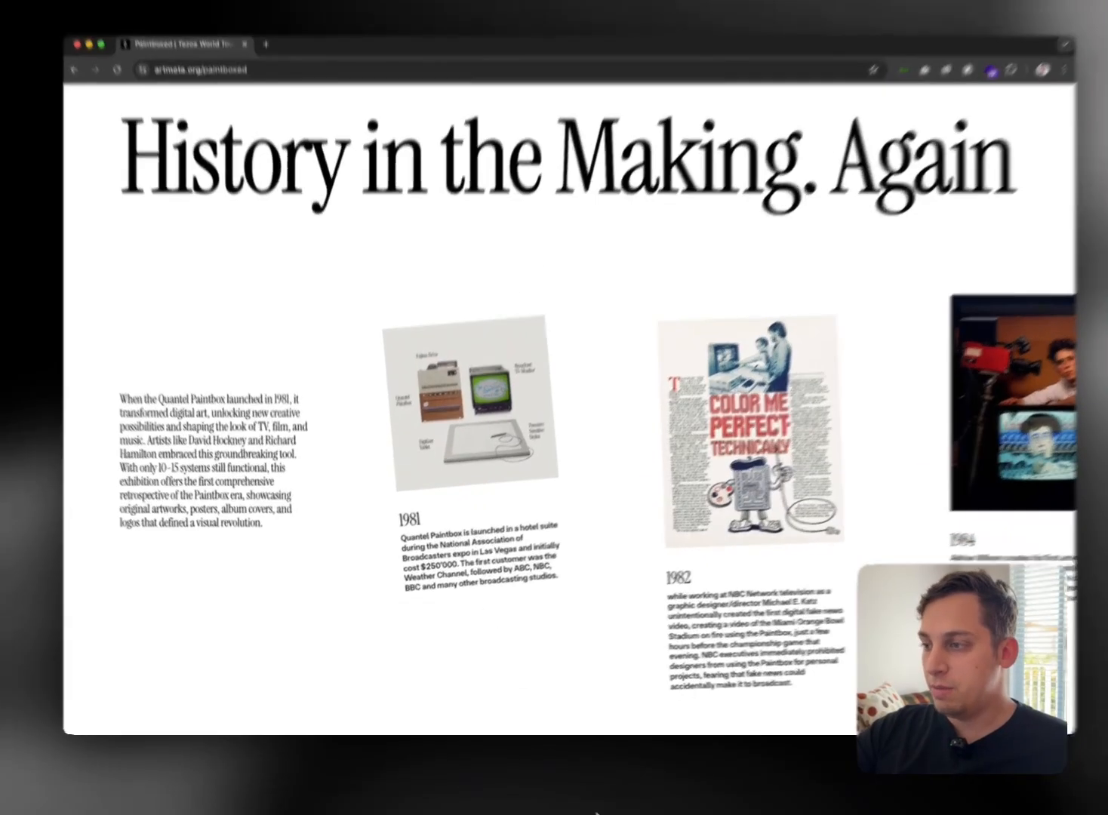
left_click(580, 812)
left_click(318, 415)
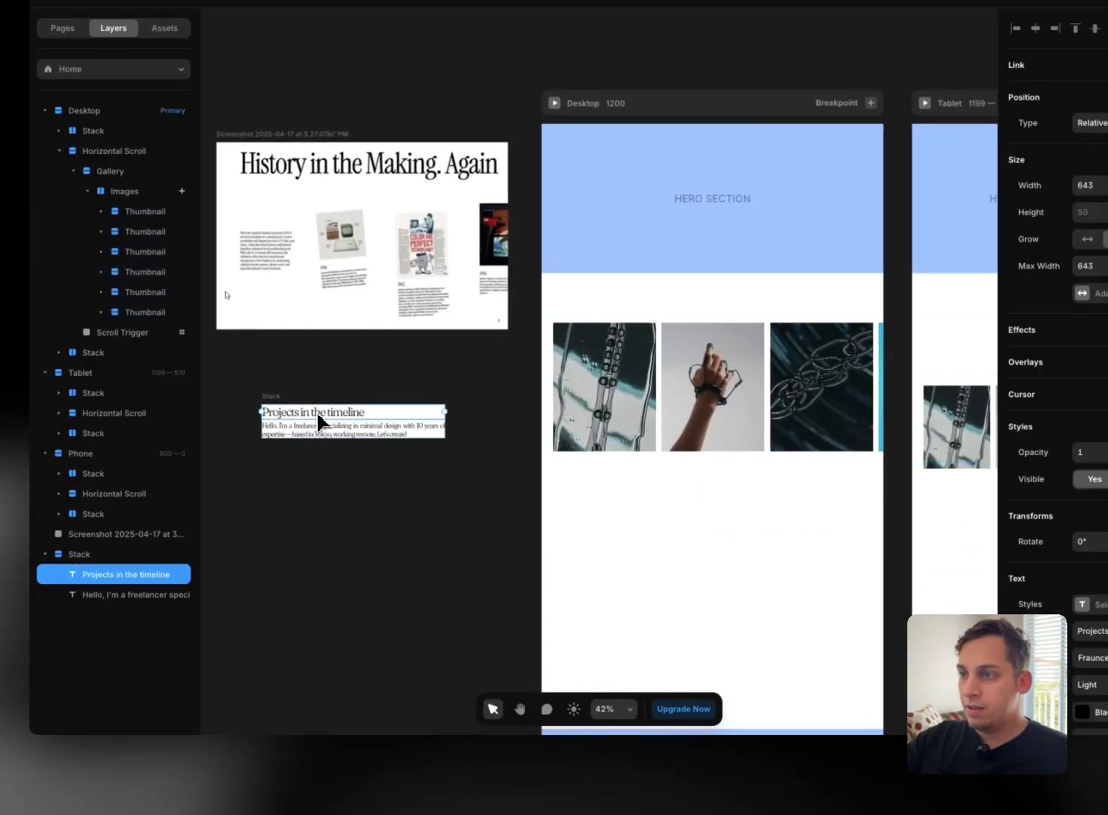
left_click_drag(305, 417, 364, 497)
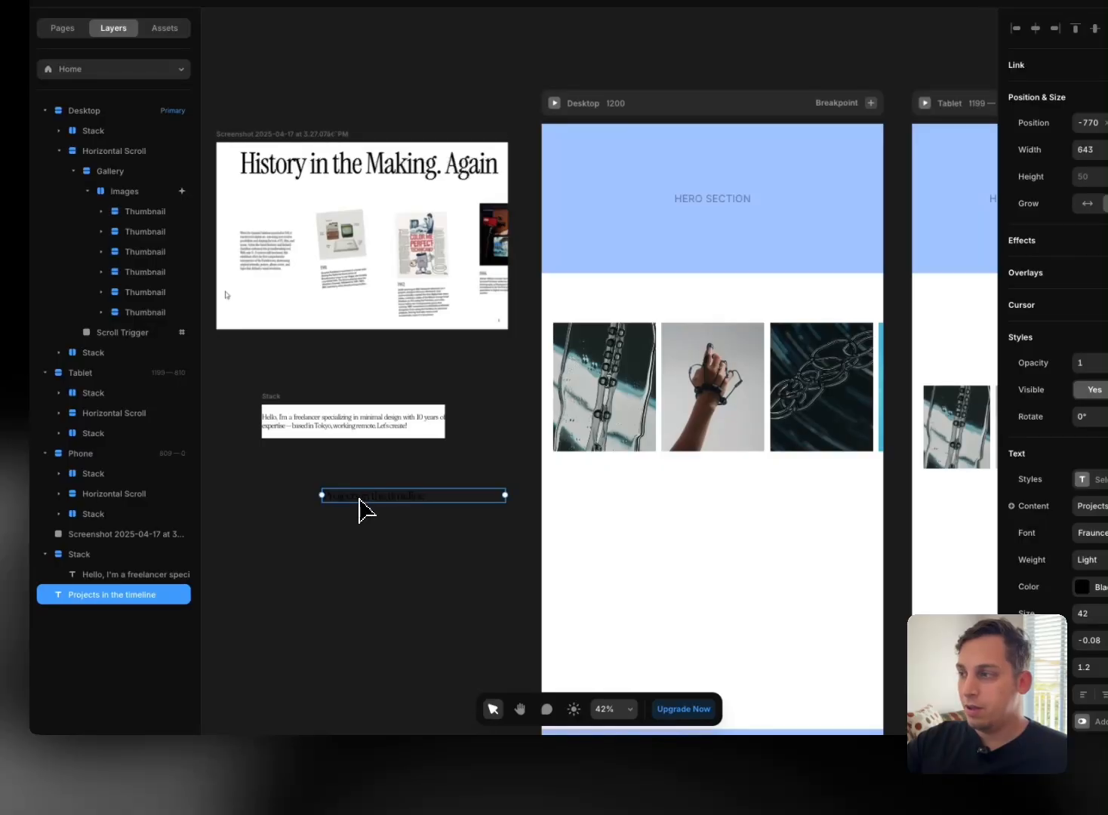
left_click_drag(529, 391, 611, 391)
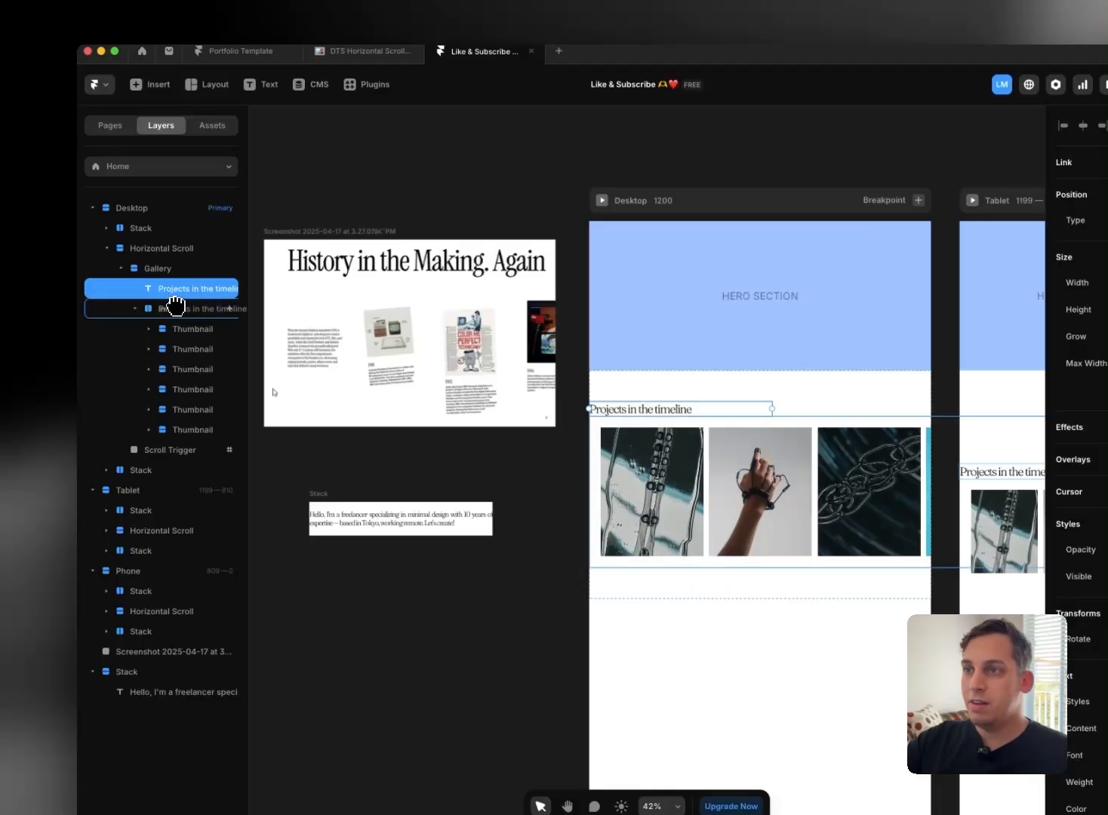
left_click_drag(176, 305, 165, 316)
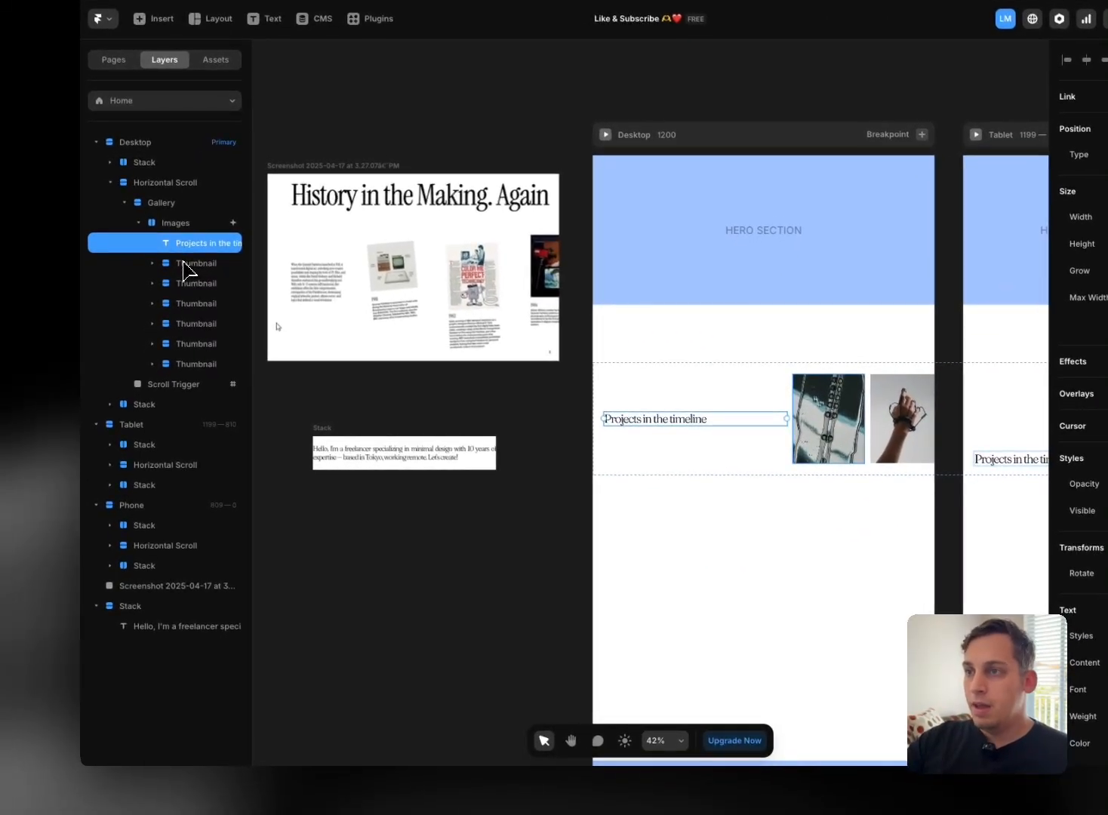
Step: Wrap all six Thumbnail layers inside Images in a new Stack and collapse it
left_click(182, 265)
left_click(199, 366, "shift")
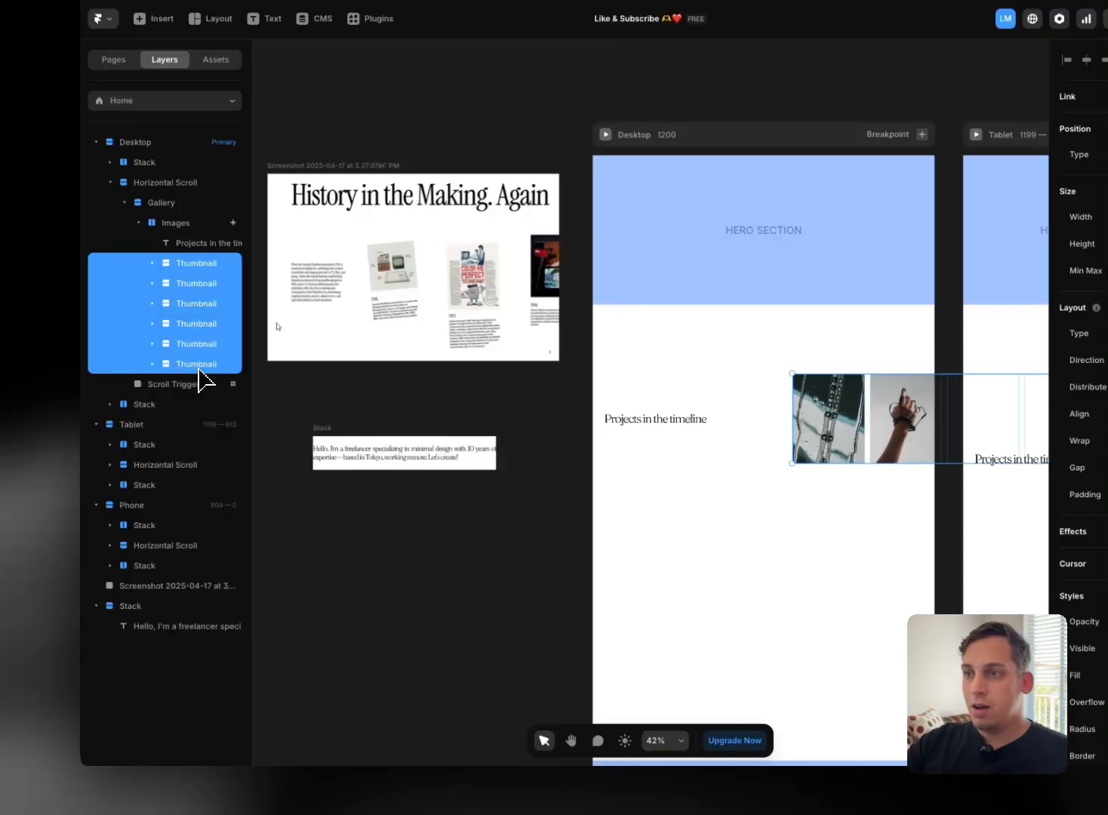
right_click(198, 369)
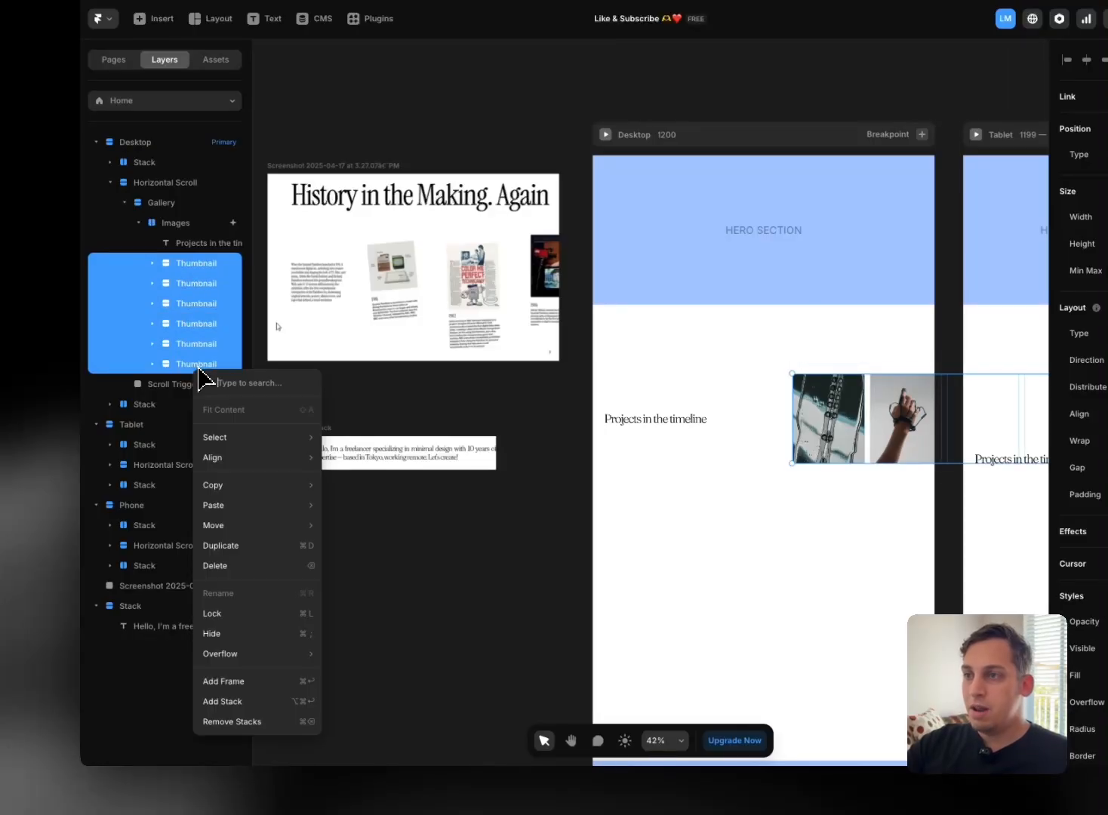
left_click(227, 701)
left_click(154, 264)
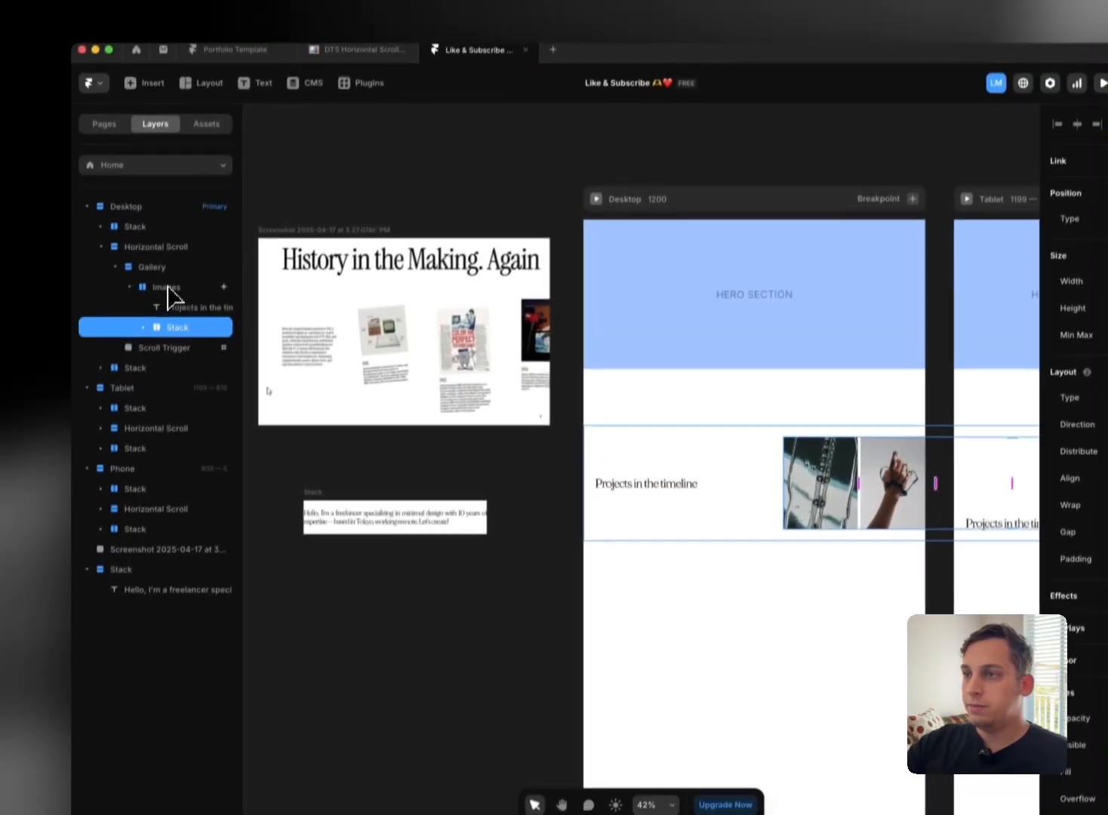
Step: Give the Desktop gallery's Images stack a vertical direction and align its contents to the left
left_click(177, 223)
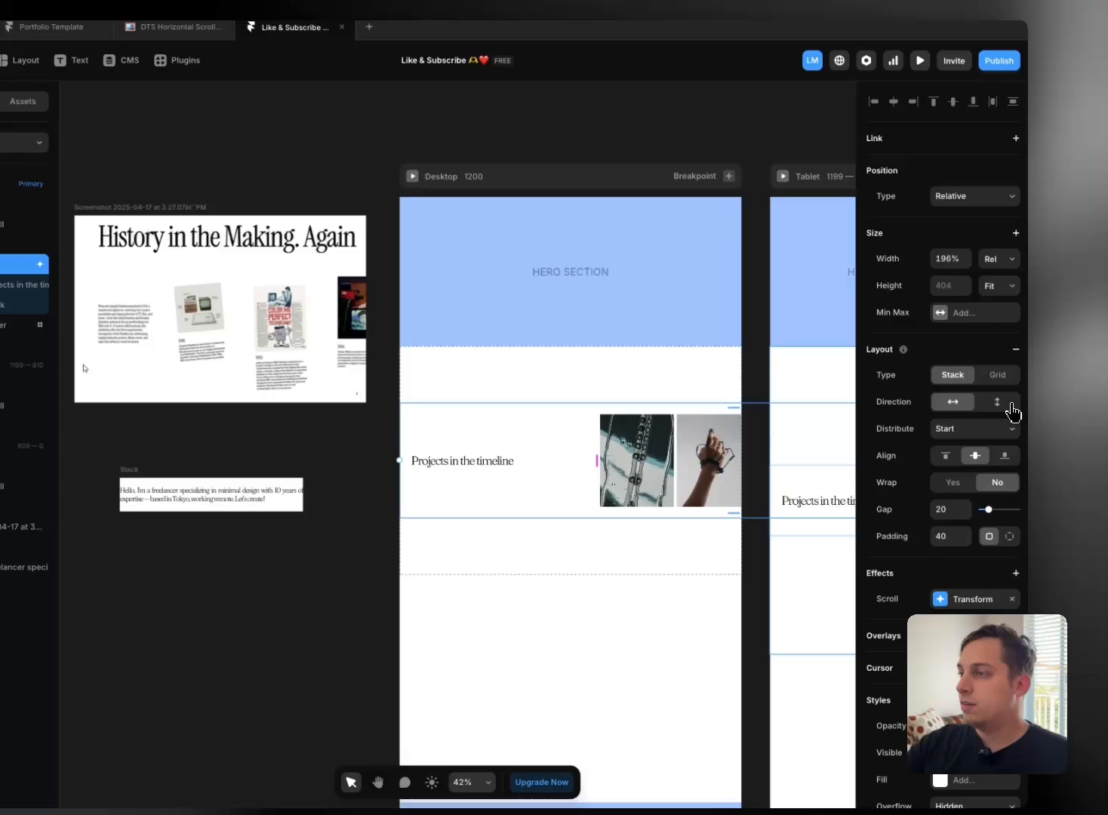
left_click(1021, 416)
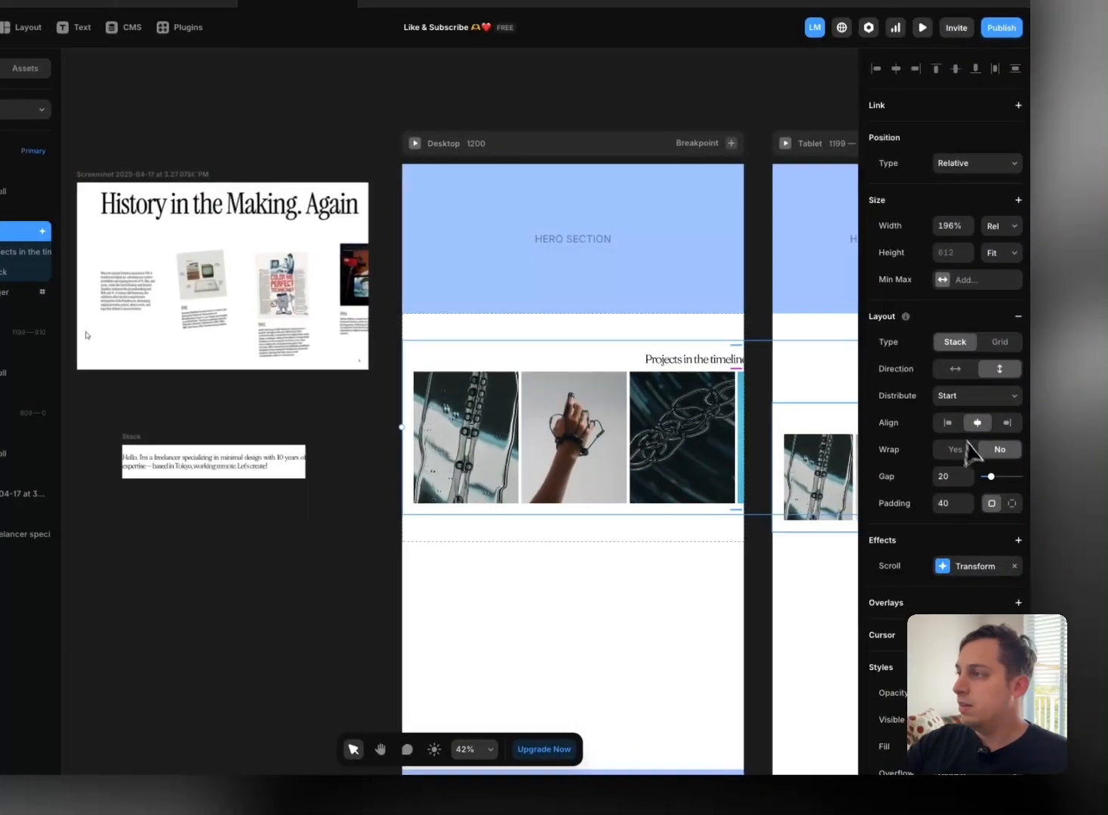
left_click(1073, 453)
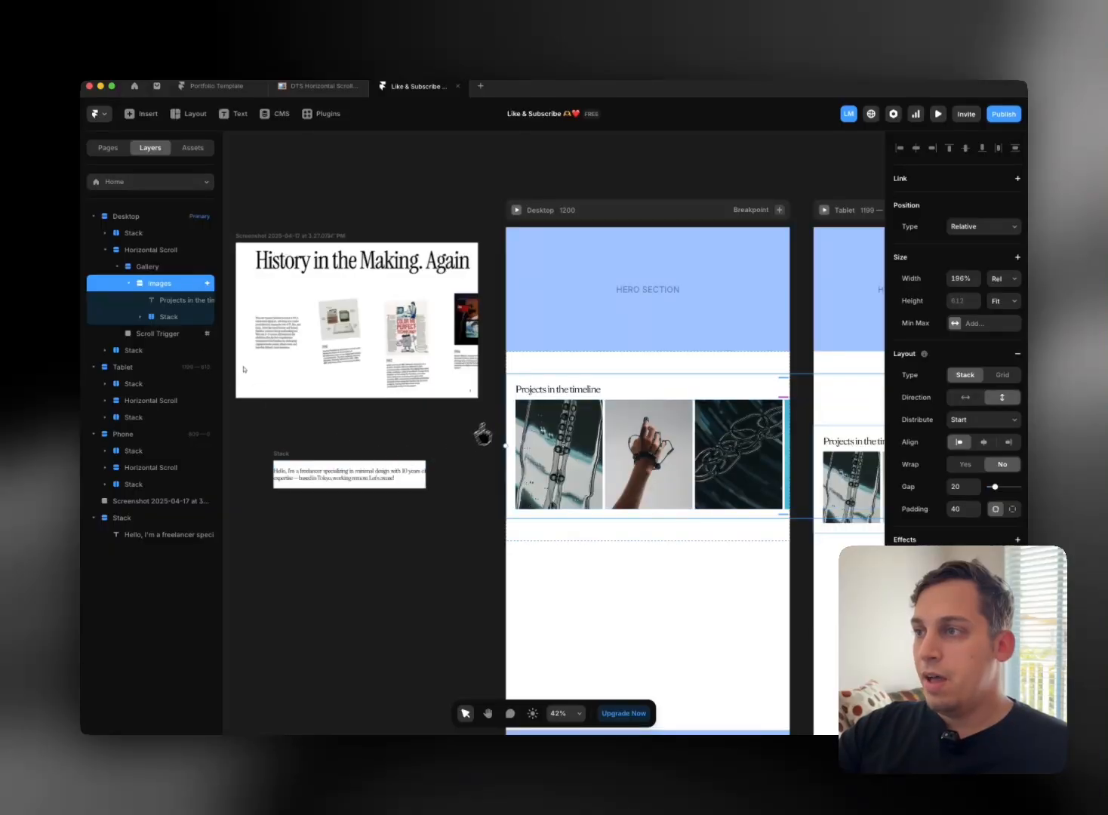
Step: Move the "Hello, I'm a freelancer" text out of its white Stack onto the empty canvas
left_click(298, 477)
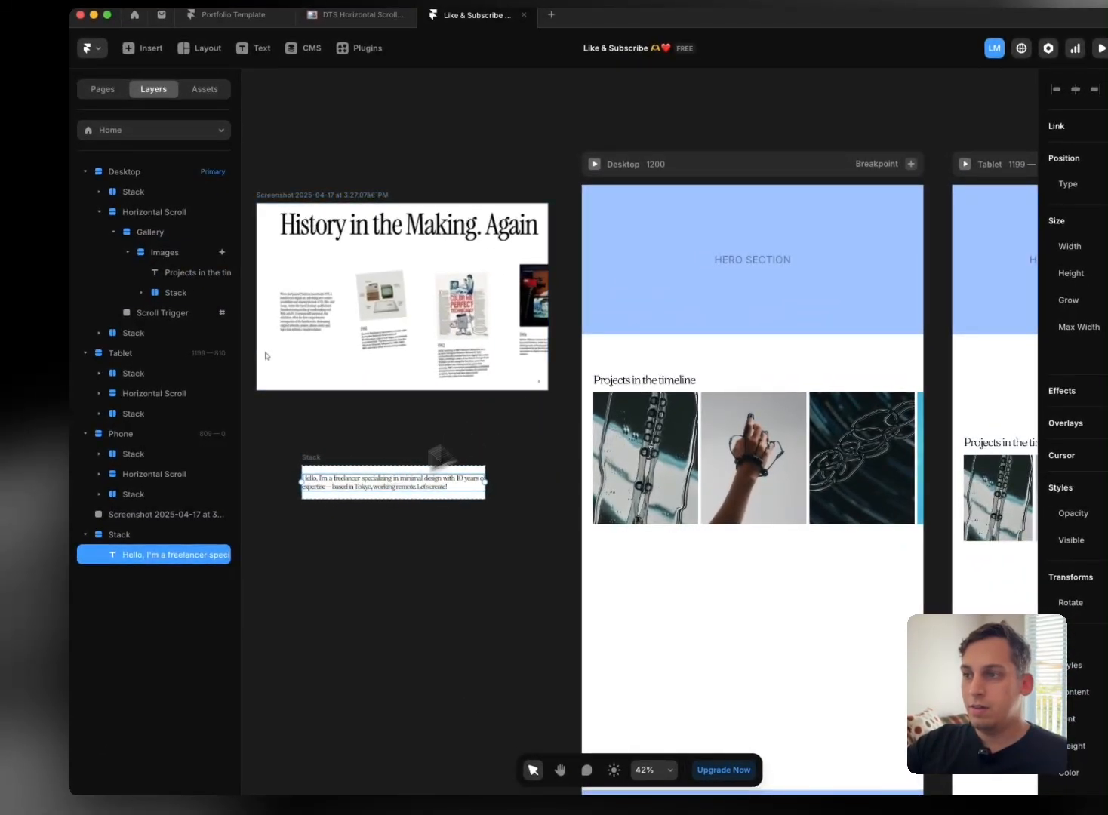
left_click_drag(347, 489, 389, 501)
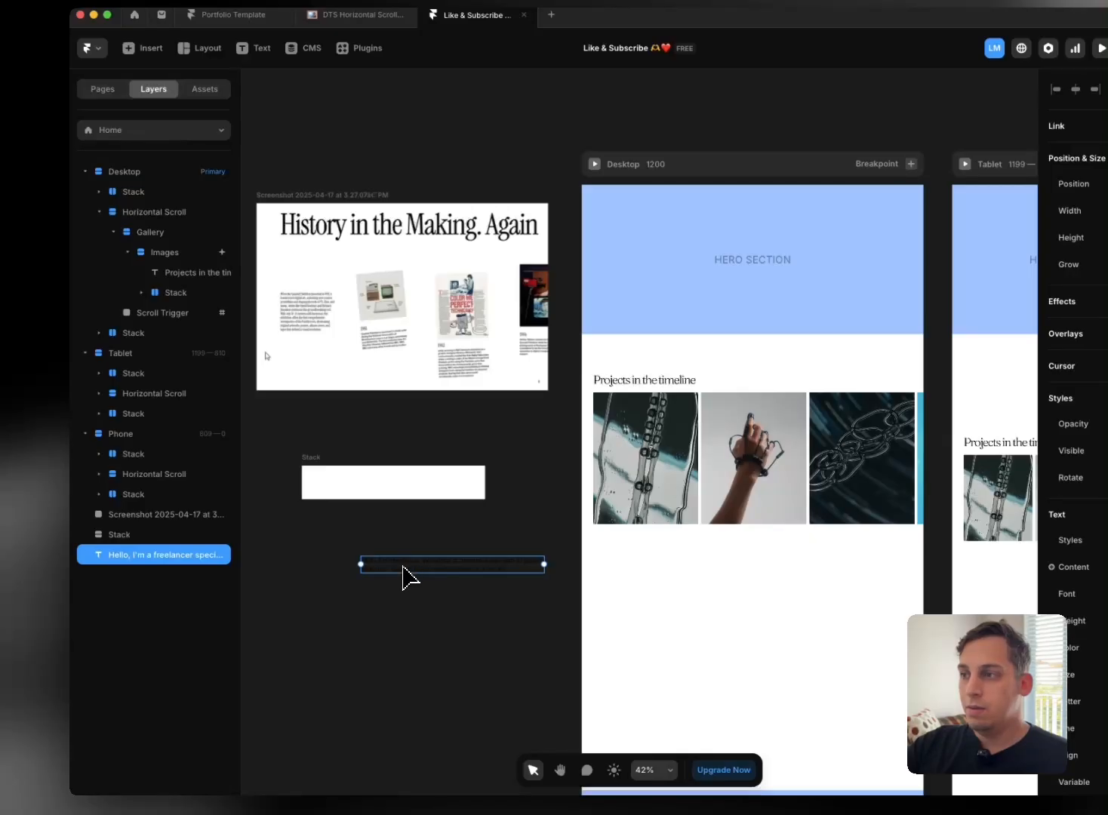
Step: Place the "Hello, I'm a freelancer" text before the first thumbnail in the Images' inner Stack and narrow it to about 229 px
left_click_drag(406, 576, 528, 451)
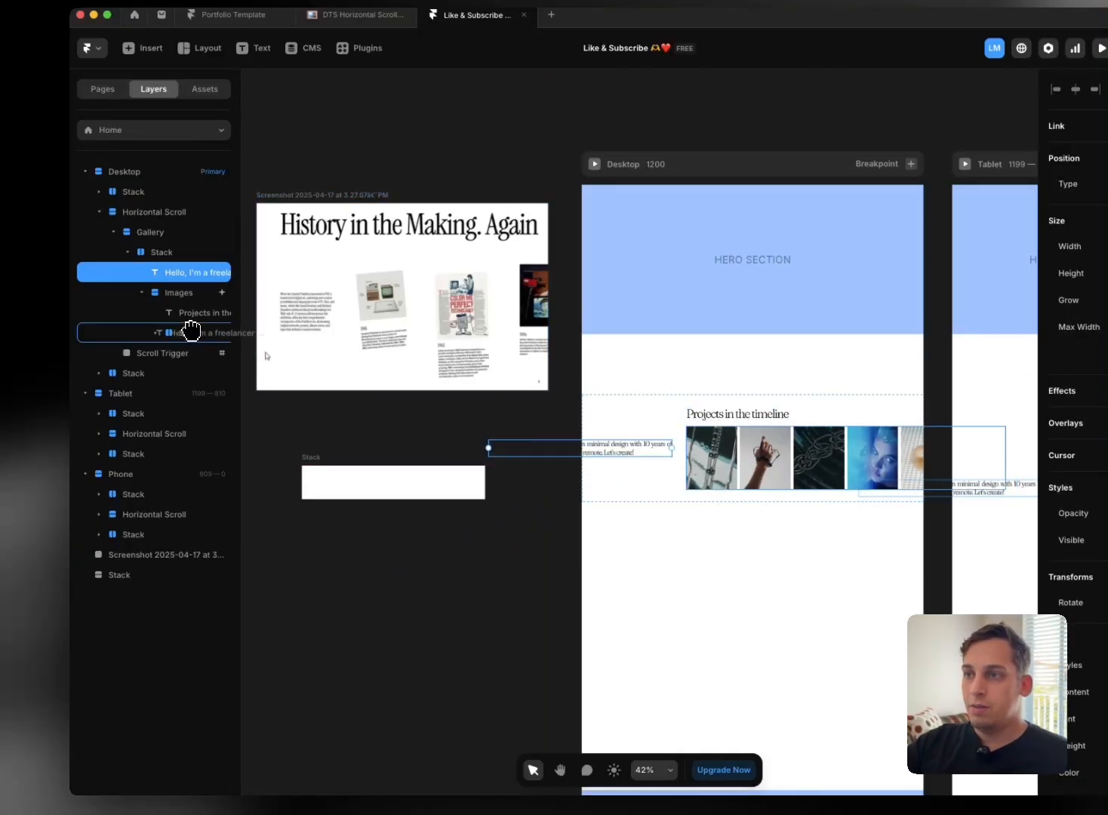
mouse_move(191, 330)
left_mouse_down()
mouse_move(173, 340)
mouse_move(187, 324)
left_mouse_up()
left_click(156, 313)
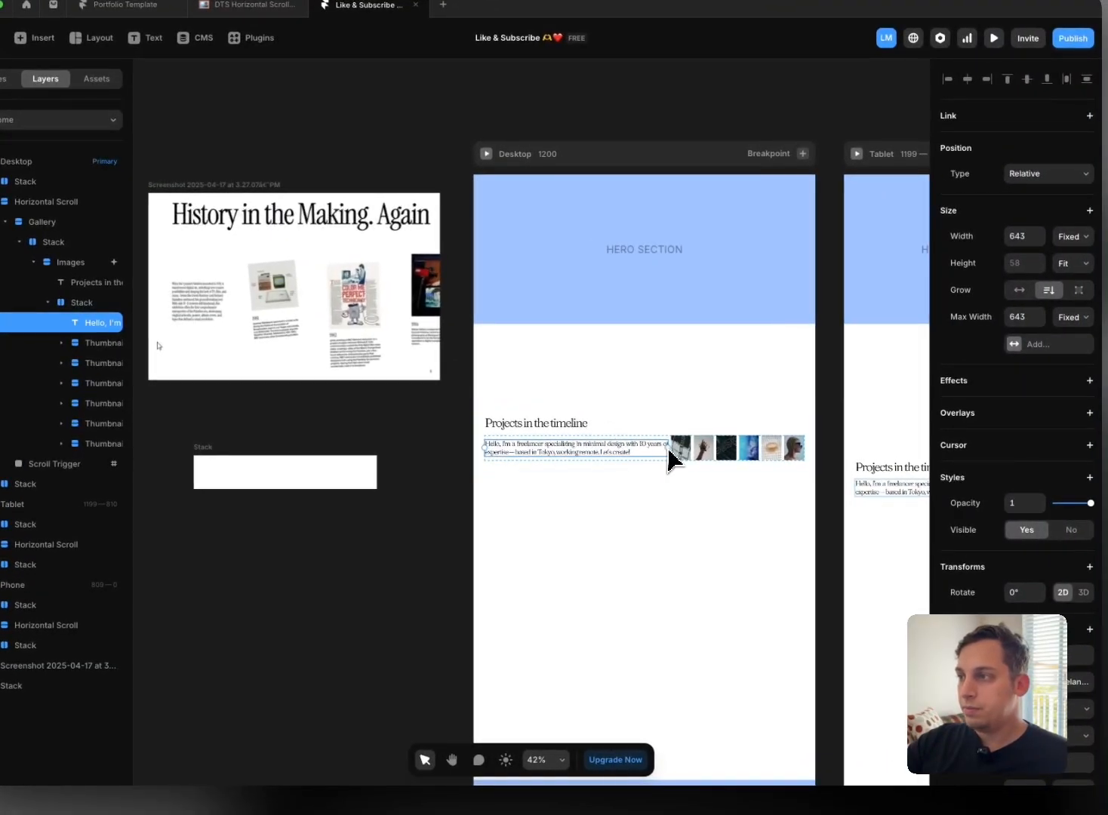
left_click_drag(667, 450, 555, 457)
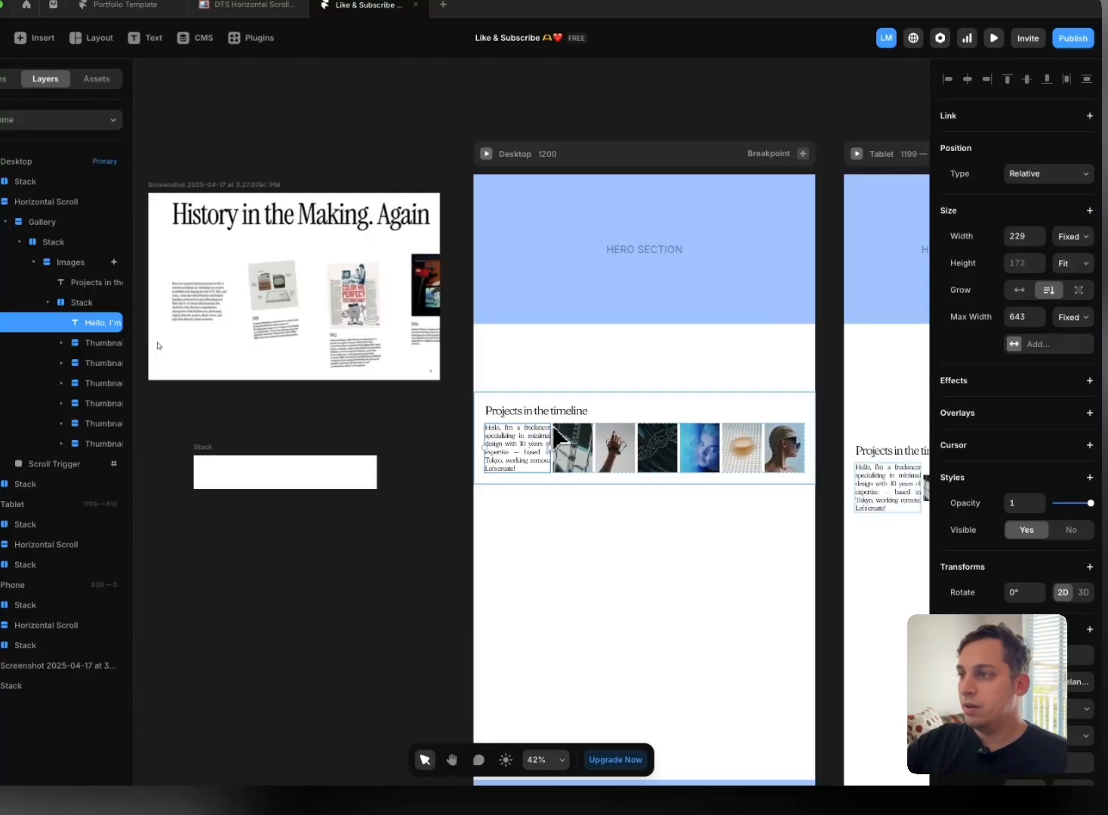
scroll(553, 436, "up", 10)
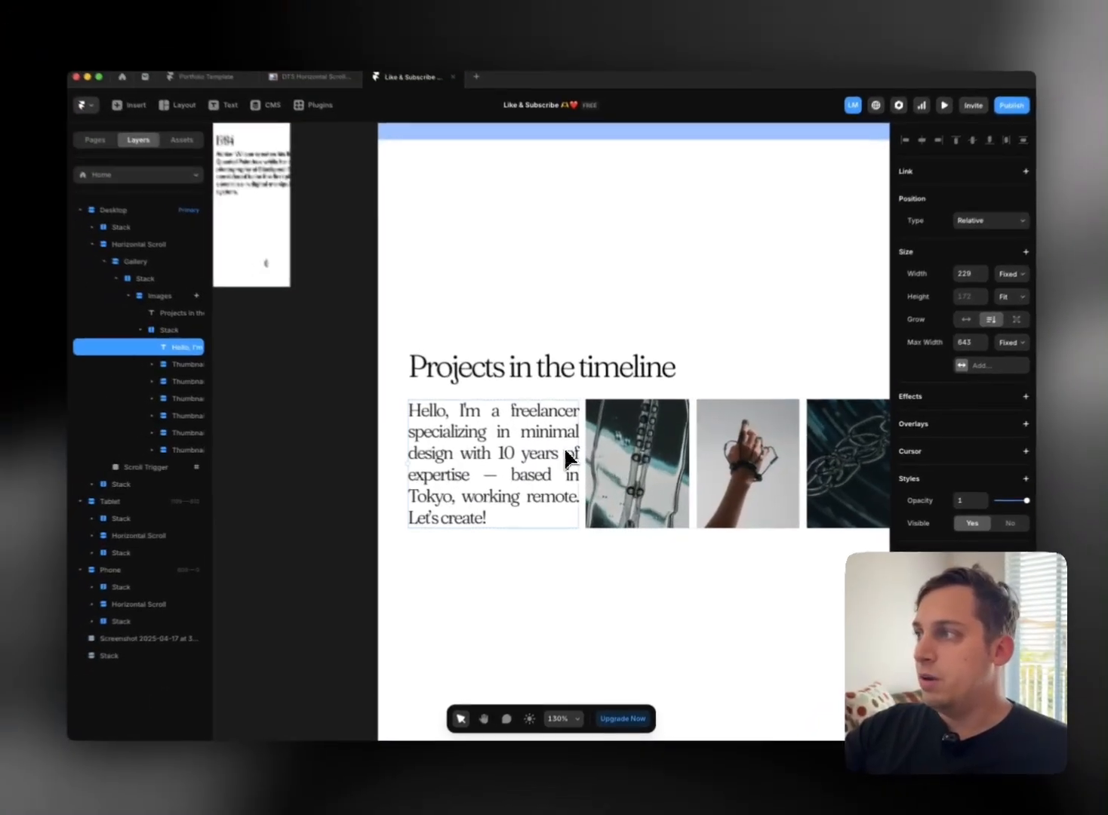
scroll(567, 457, "down", 6)
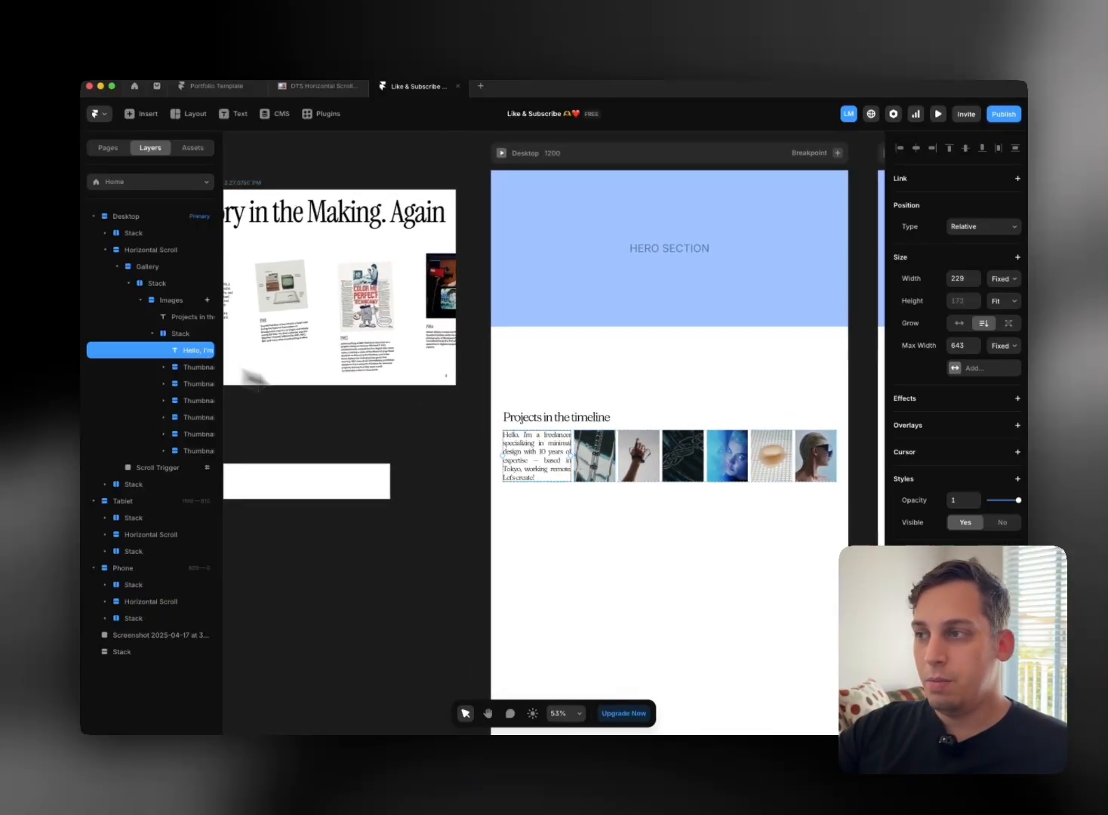
scroll(567, 477, "right", 3)
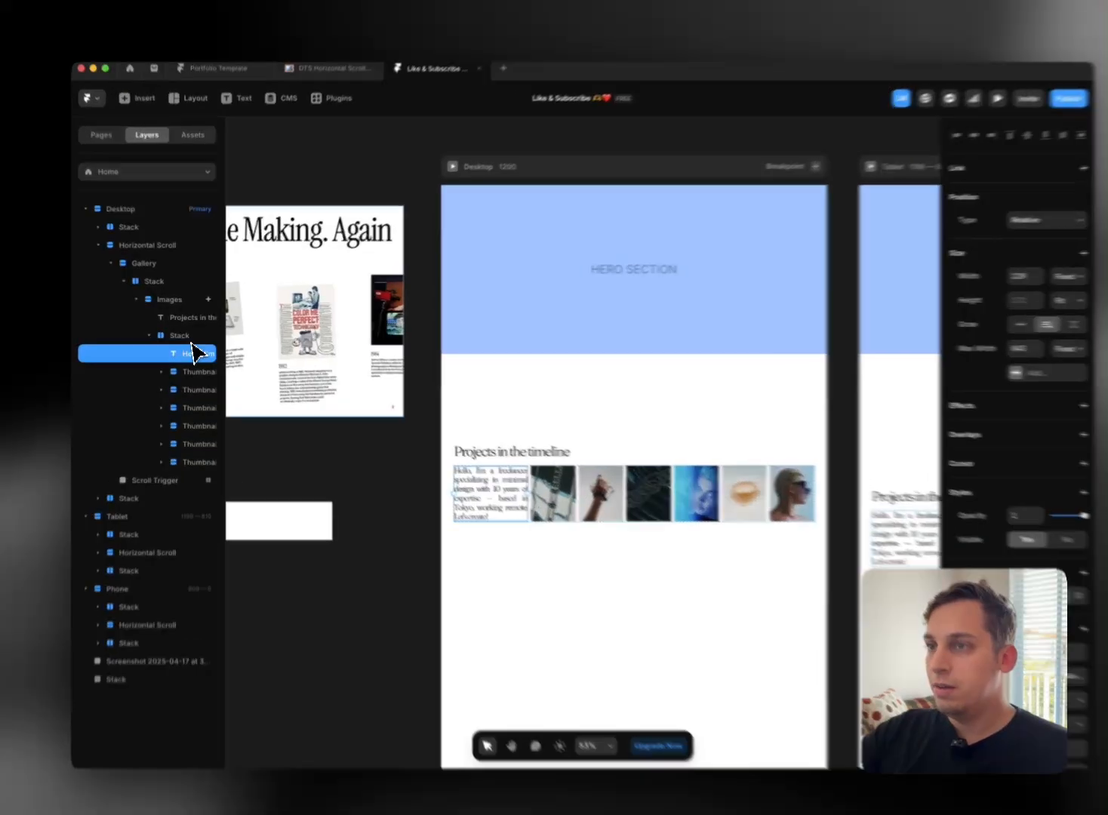
Step: Set the Images stack's relative width to 300%
left_click(185, 333)
scroll(683, 421, "right", 3)
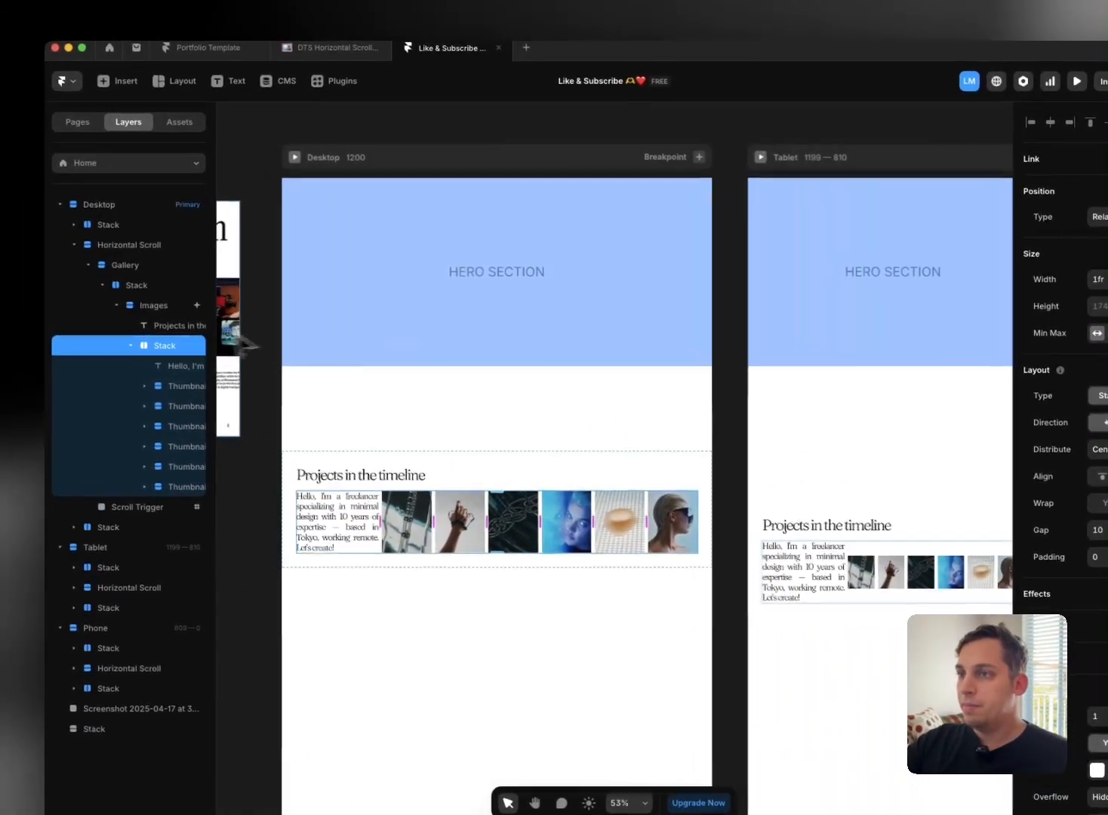
left_click(156, 304)
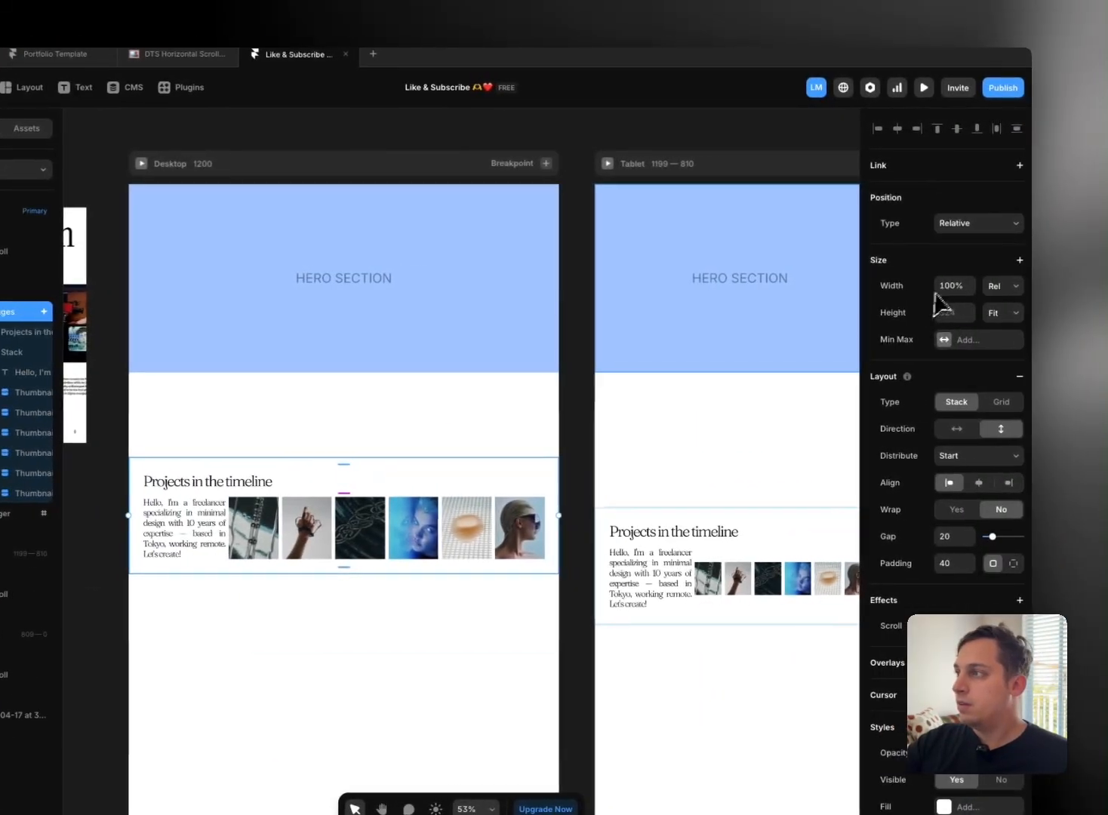
left_click_drag(1104, 283, 1107, 282)
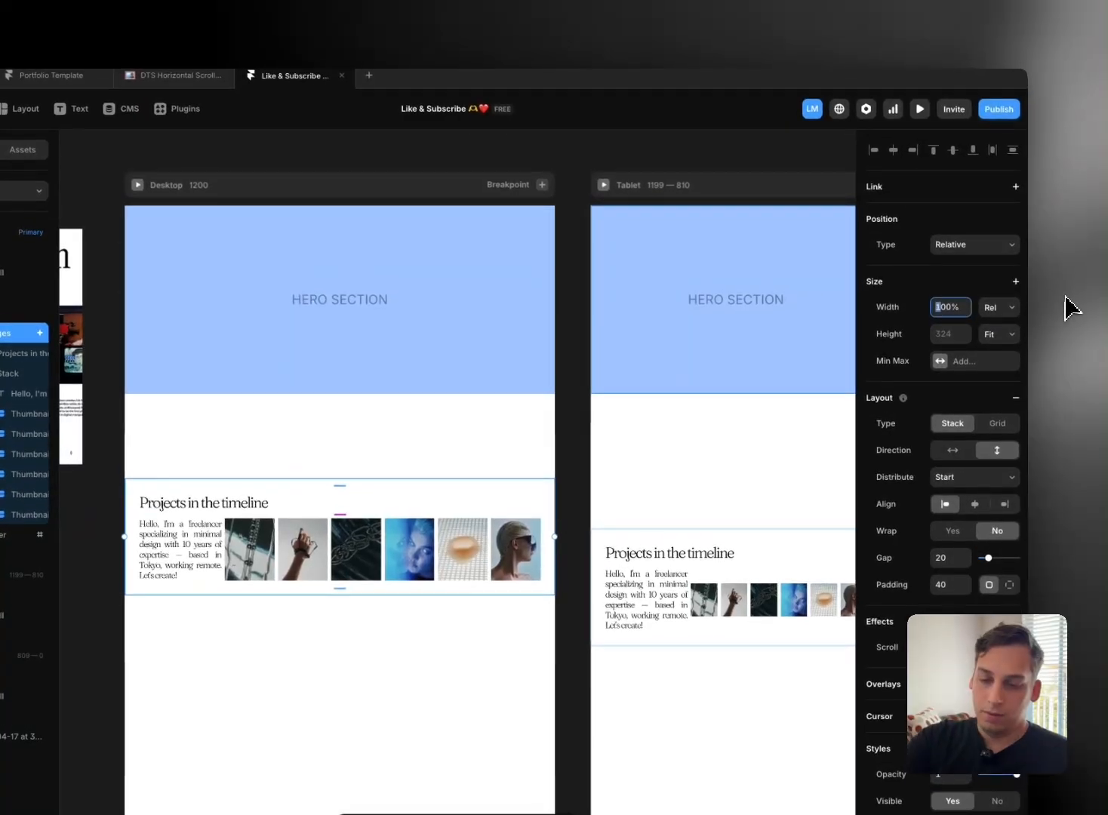
key("shift+Up")
key("shift+Up")
key("shift+Up")
key("shift+Up")
key("shift+Up")
key("shift+Up")
key("shift+Up")
key("shift+Up")
key("shift+Up")
key("shift+Up")
key("shift+Up")
key("shift+Up")
key("shift+Up")
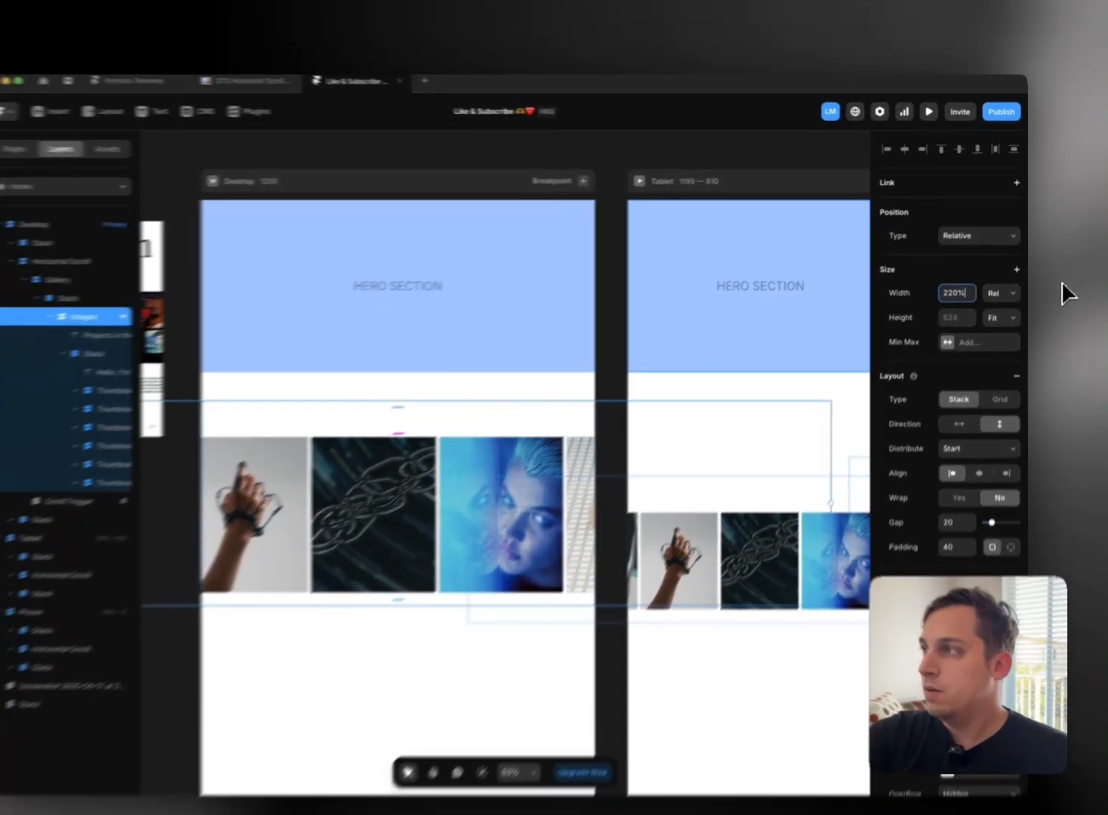
key("shift+Up")
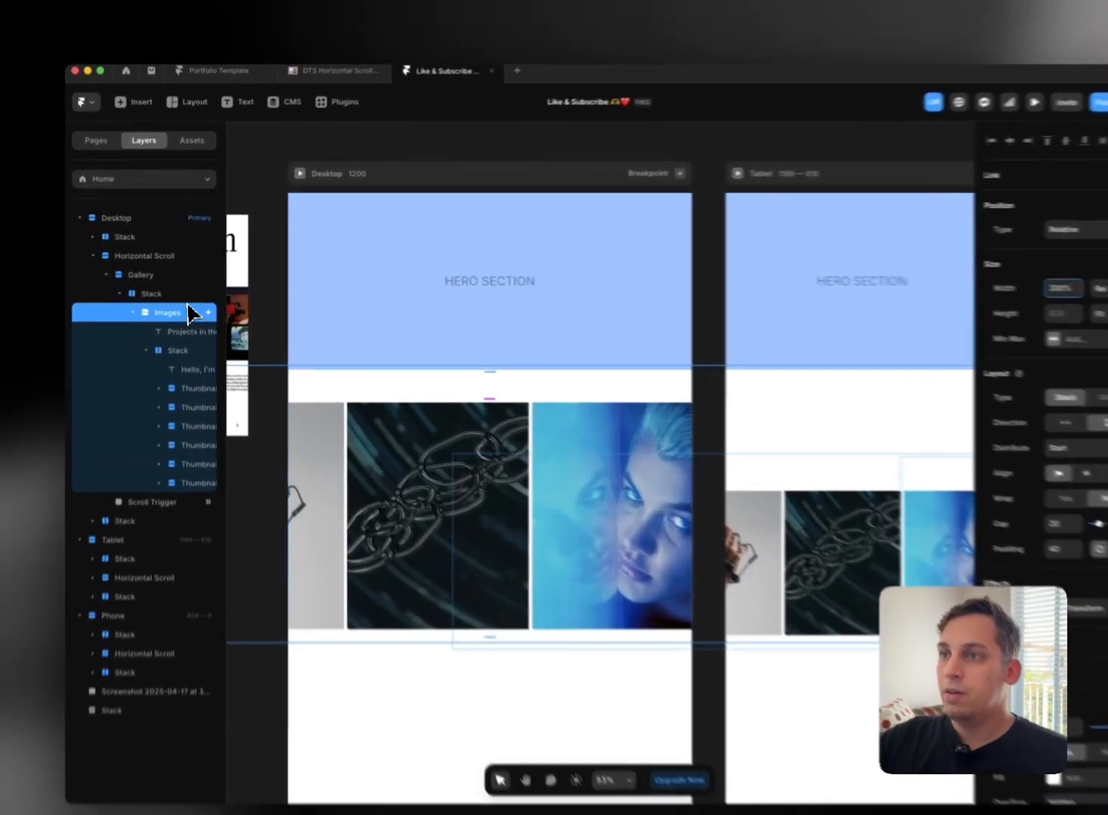
Step: Set the distribution of the outer Stack around Images to Start
left_click(174, 283)
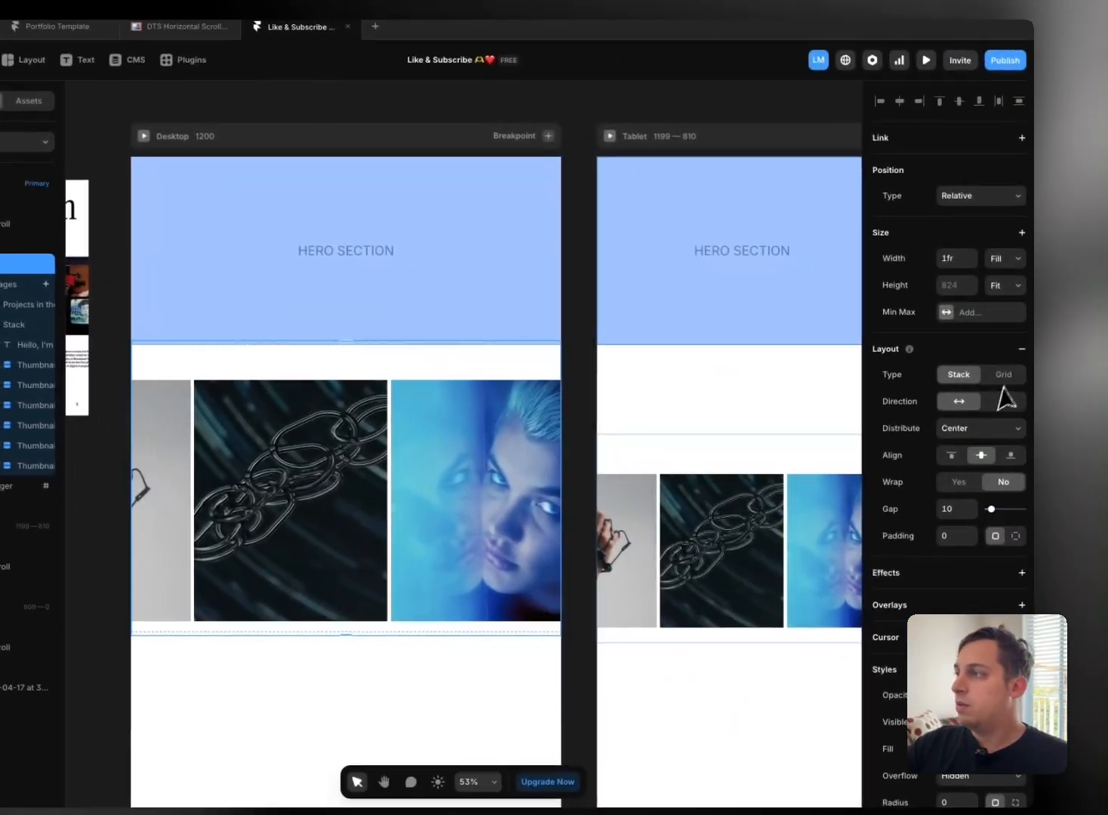
left_click(938, 413)
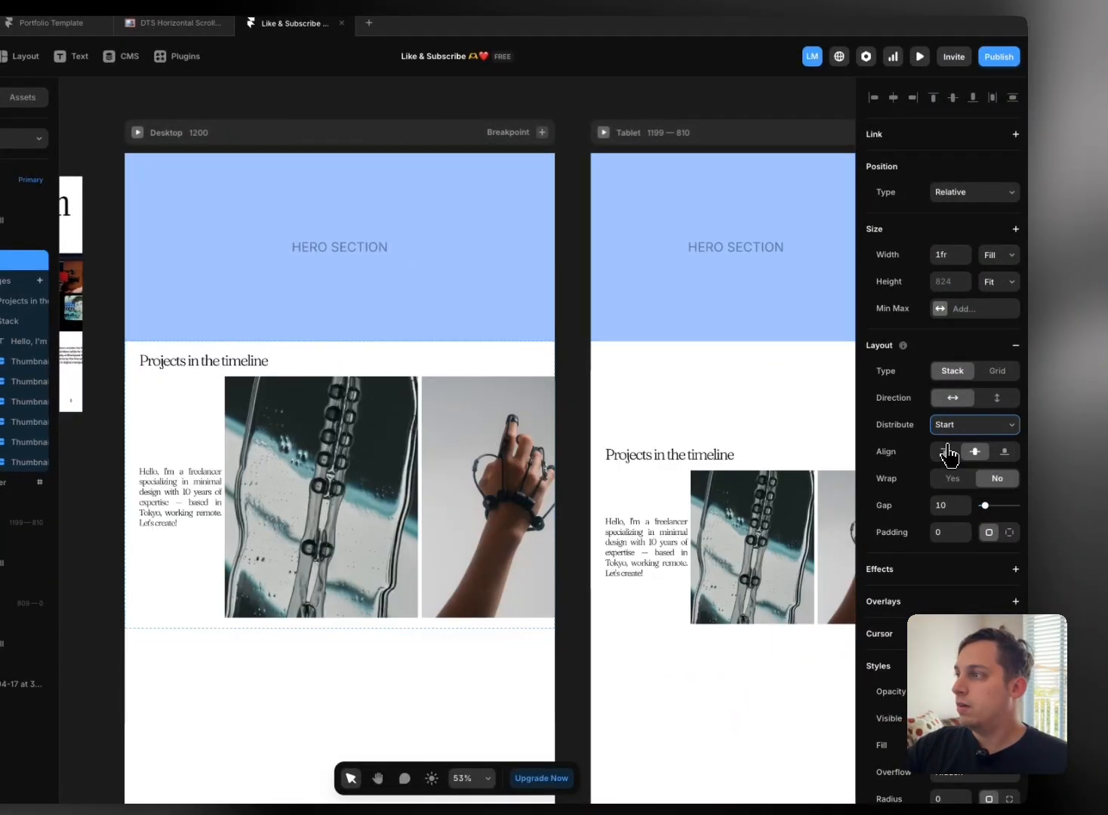
scroll(376, 353, "up", 2)
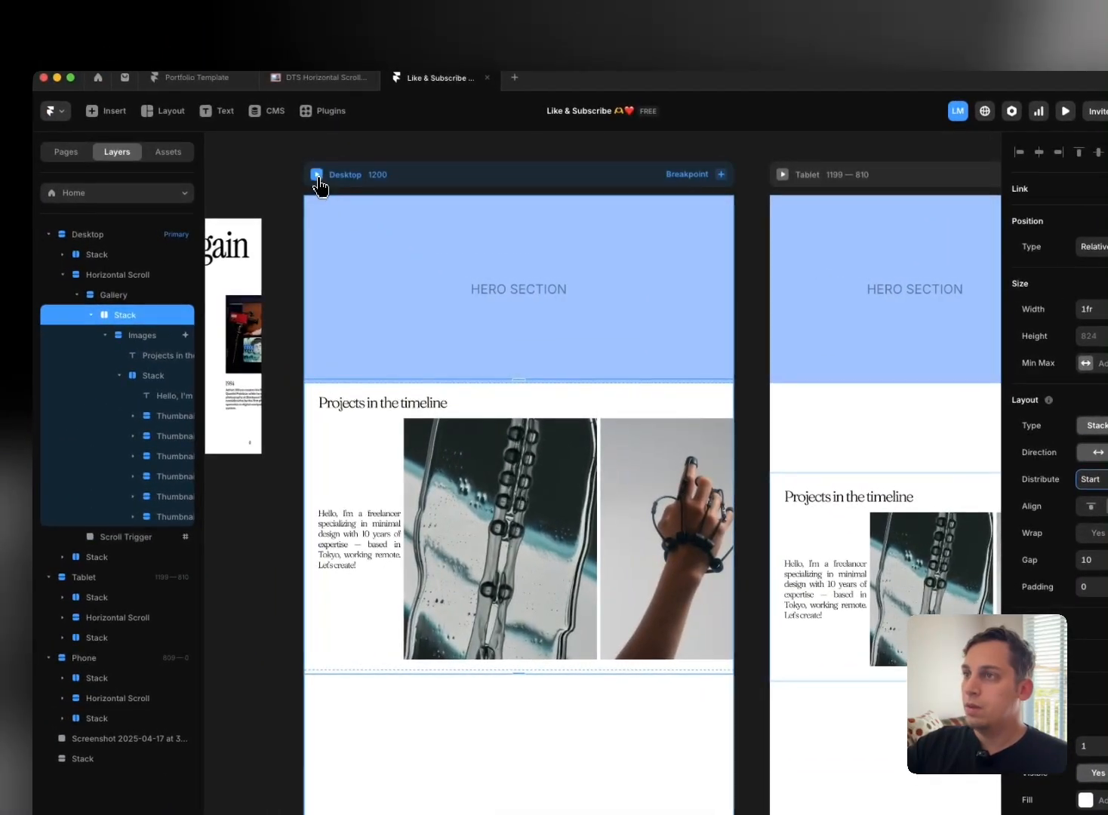
Step: Preview the Desktop breakpoint, scroll through the timeline with the text and enlarged thumbnails, and return to the canvas
left_click(309, 173)
scroll(396, 328, "down", 5)
scroll(452, 407, "down", 10)
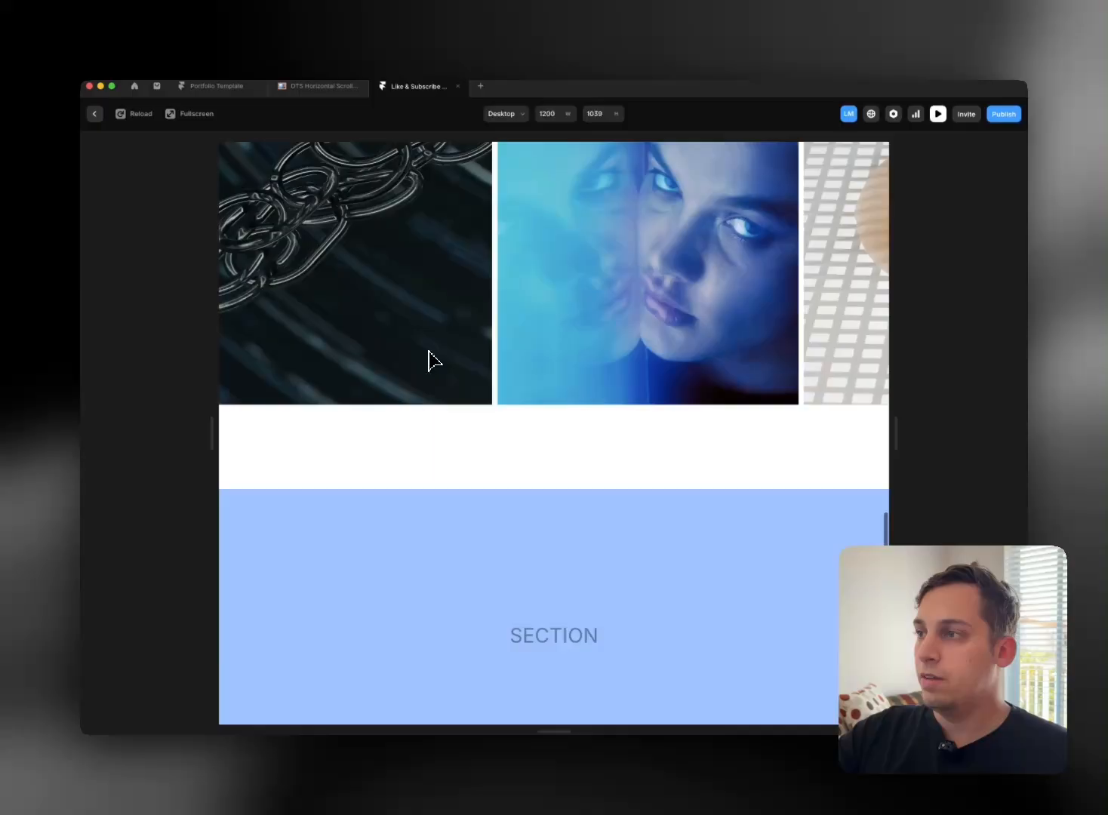
scroll(427, 351, "down", 2)
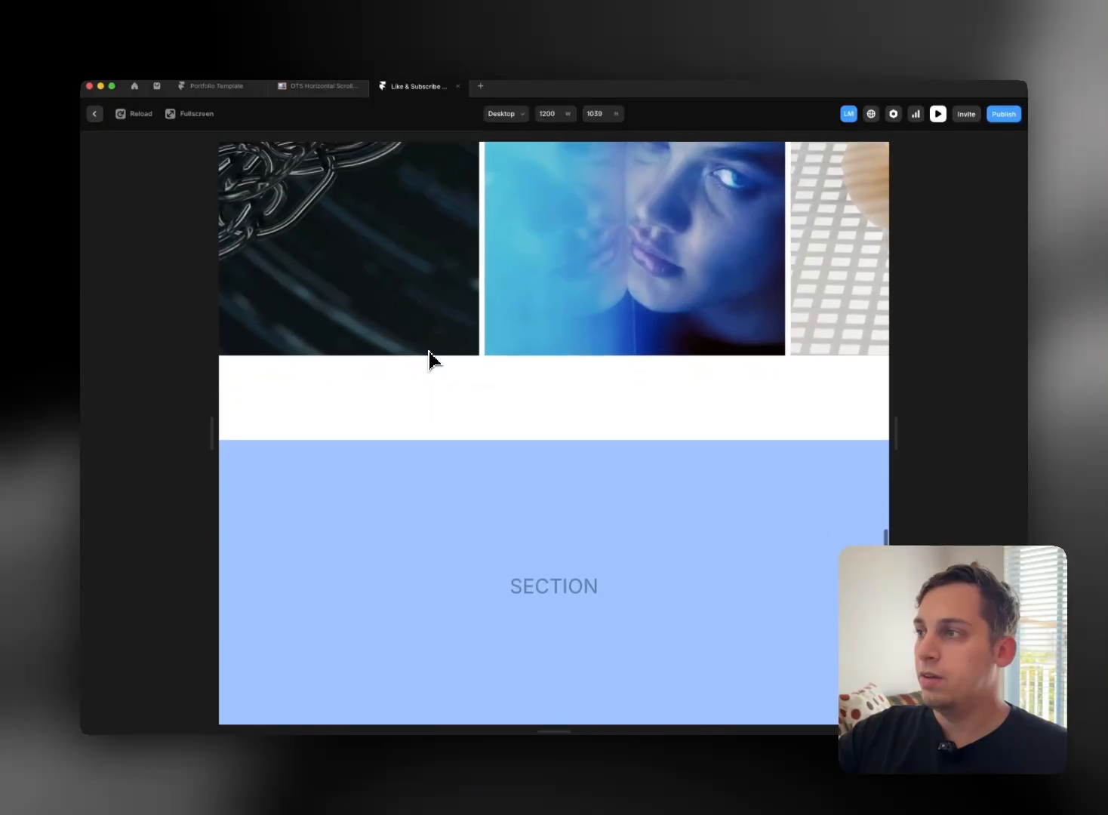
scroll(428, 352, "up", 4)
scroll(427, 351, "down", 2)
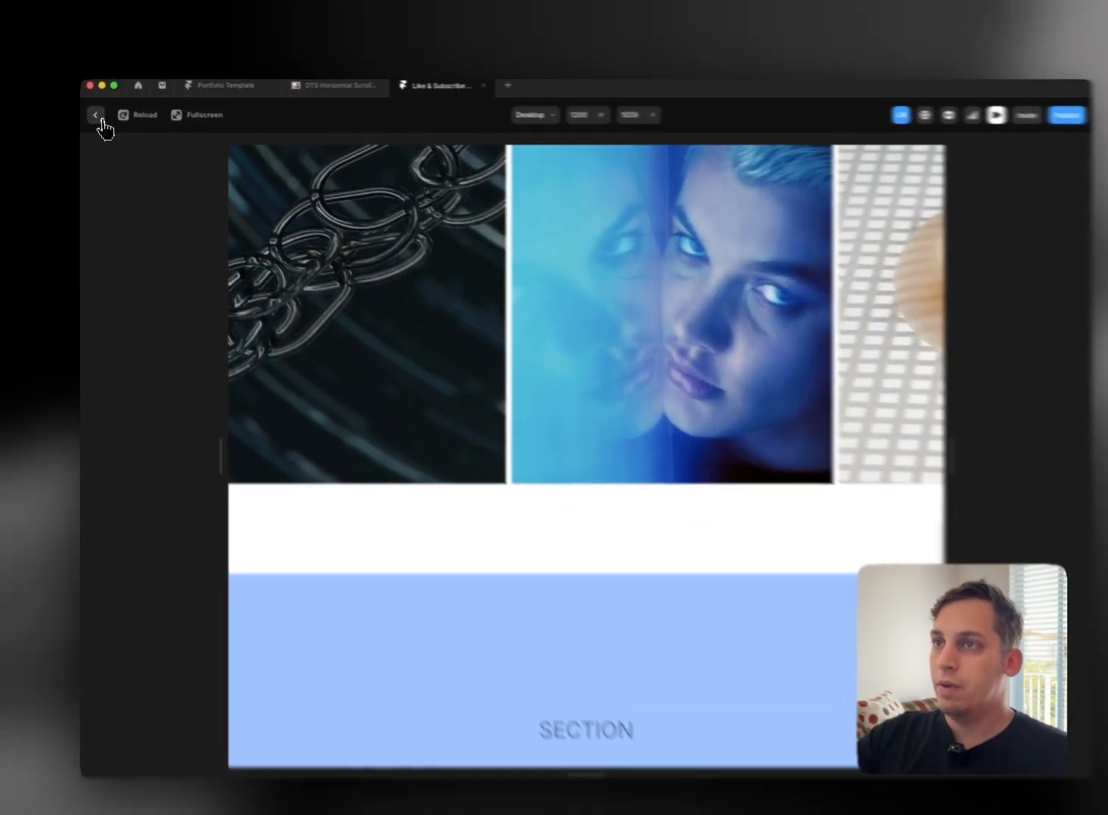
left_click(95, 113)
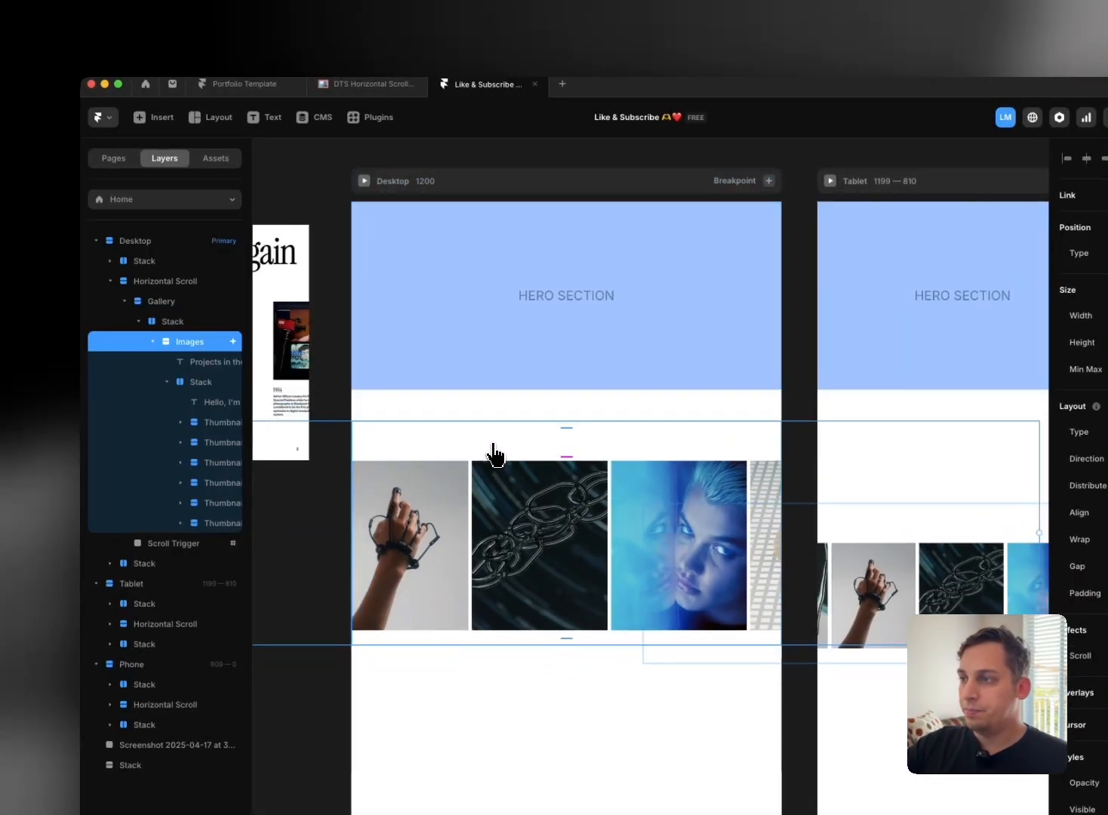
Step: Undo the width, distribution and text placement changes until the freelancer text is back on the empty canvas
key("super+z")
key("super+z")
key("super+z")
key("super+z")
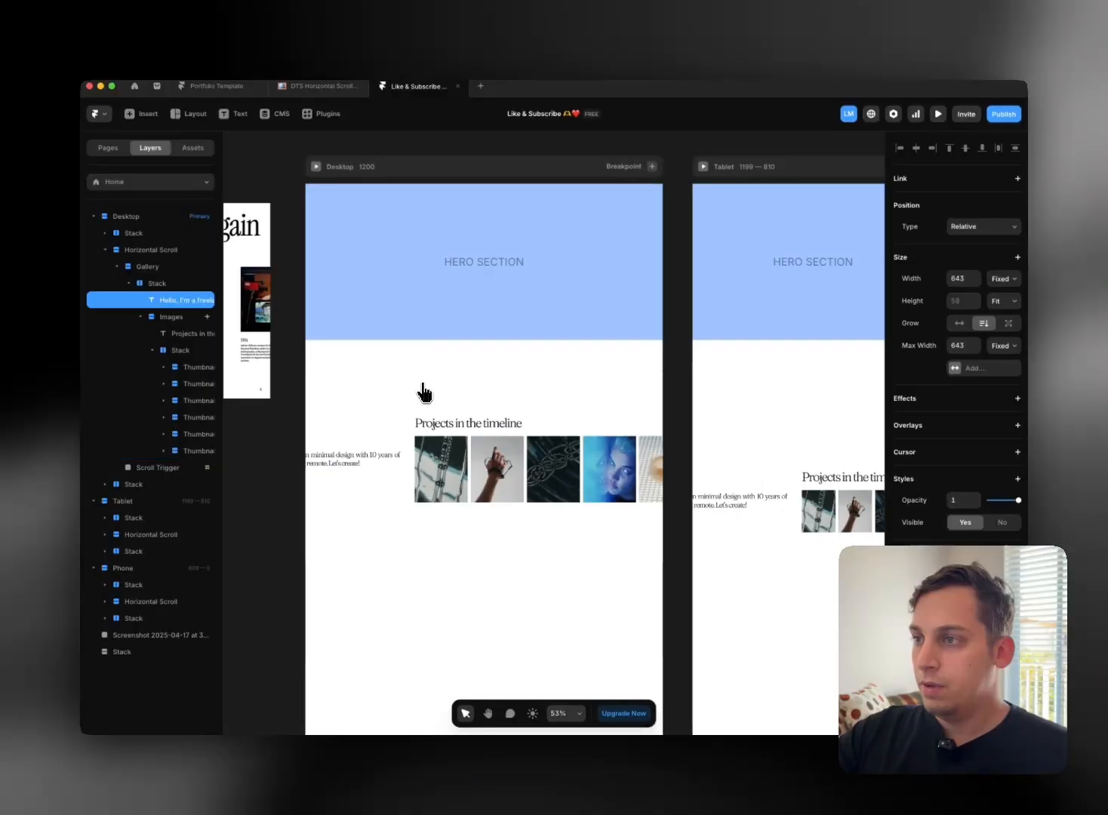
key("super+z")
Step: Preview the Desktop breakpoint, check how the heading and thumbnails scroll horizontally, and return to the canvas
scroll(425, 393, "left", 2)
scroll(428, 362, "down", 1)
scroll(415, 294, "up", 2)
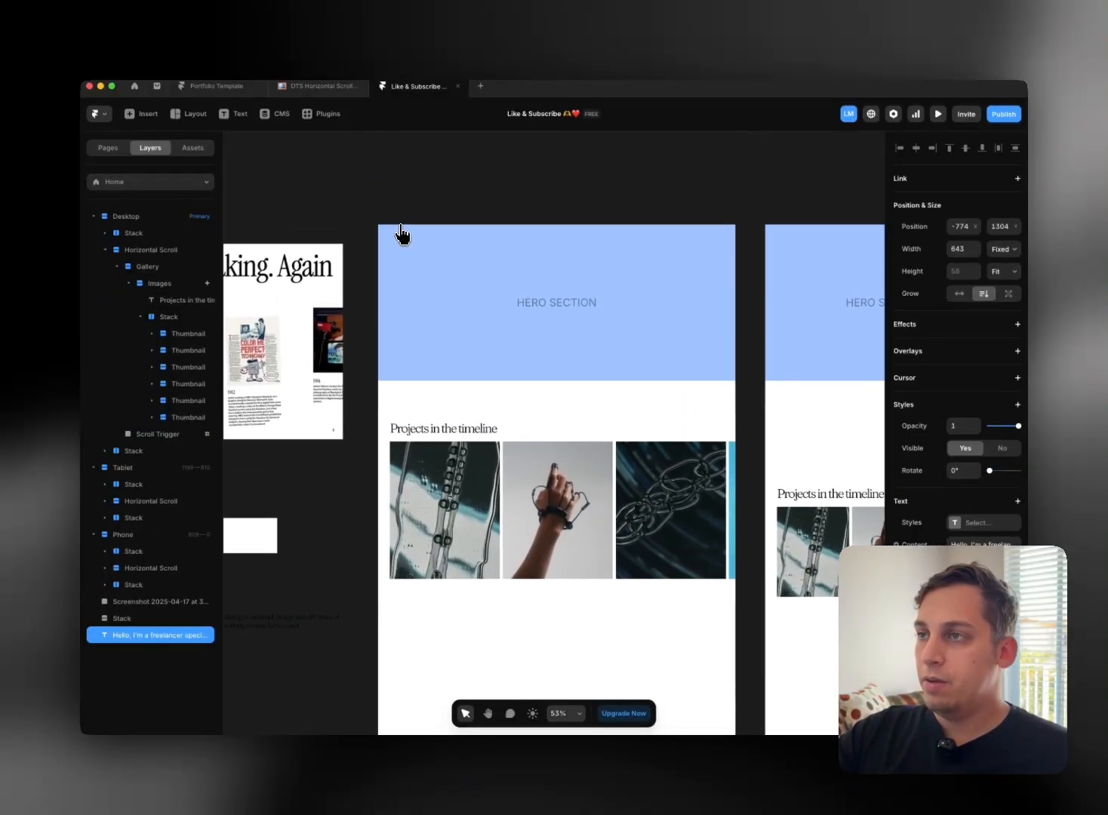
scroll(353, 383, "down", 2)
scroll(347, 532, "left", 2)
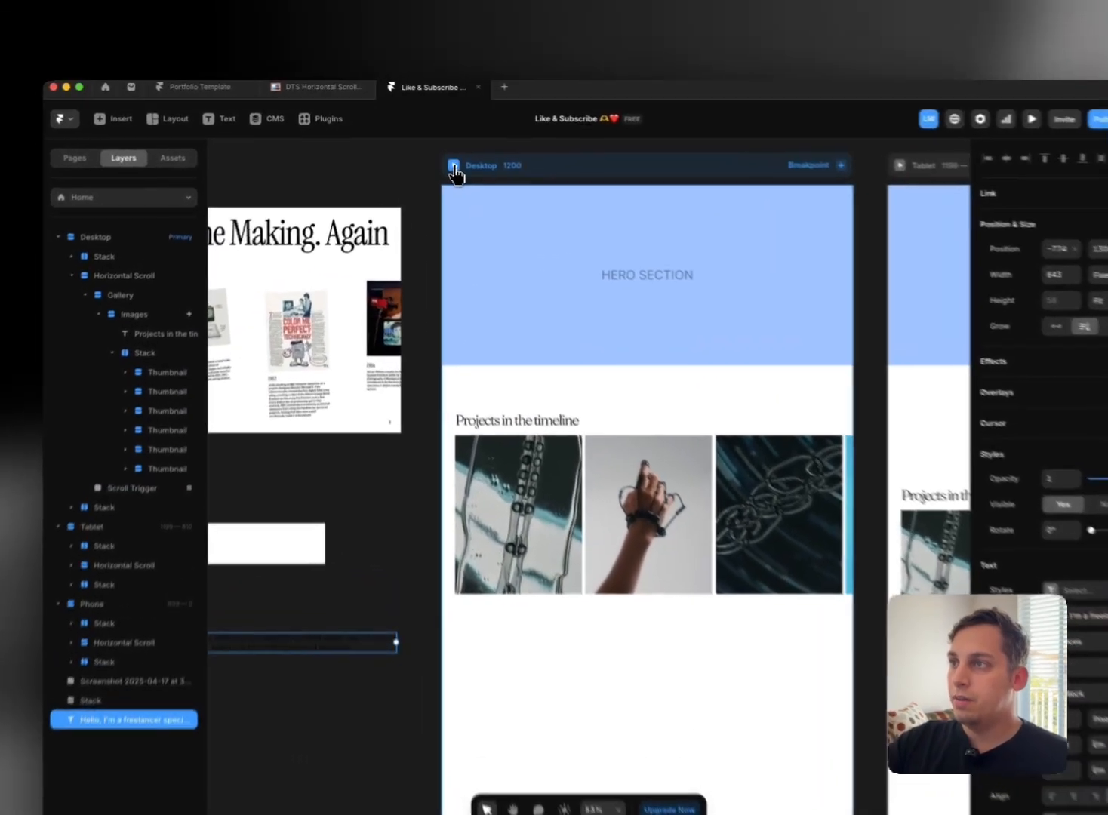
left_click(436, 154)
scroll(442, 332, "down", 5)
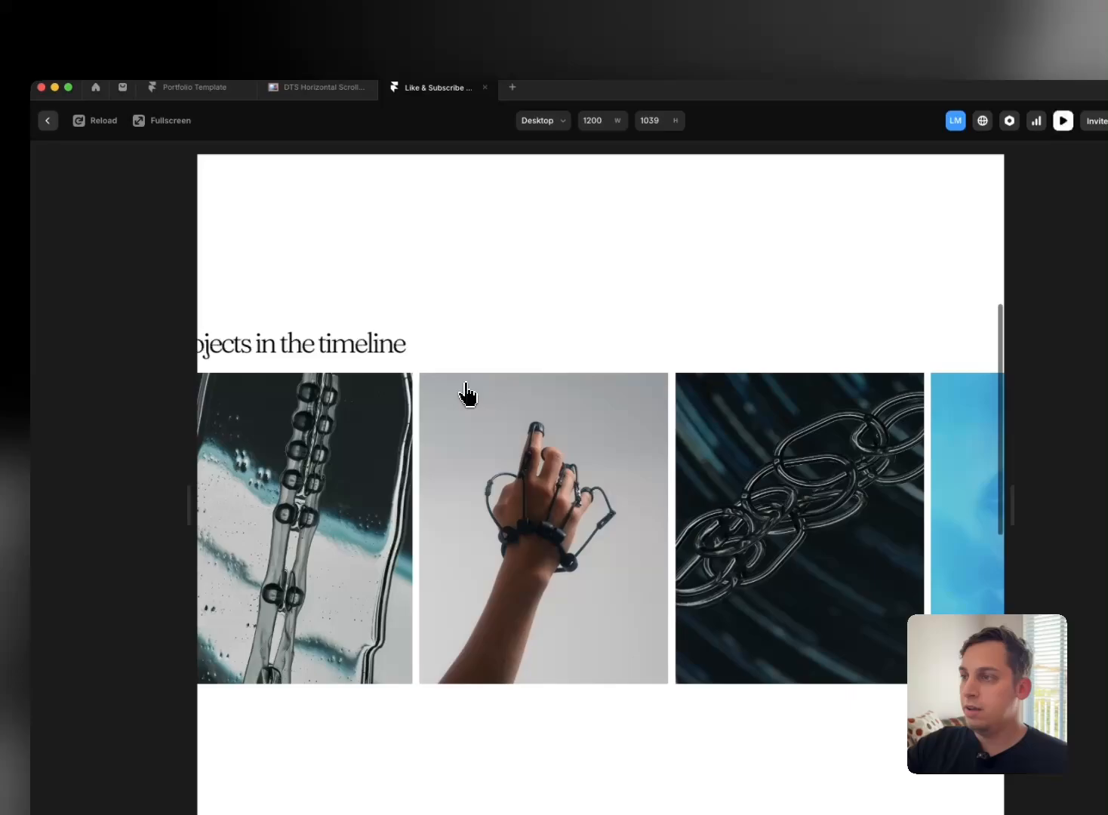
scroll(466, 392, "down", 10)
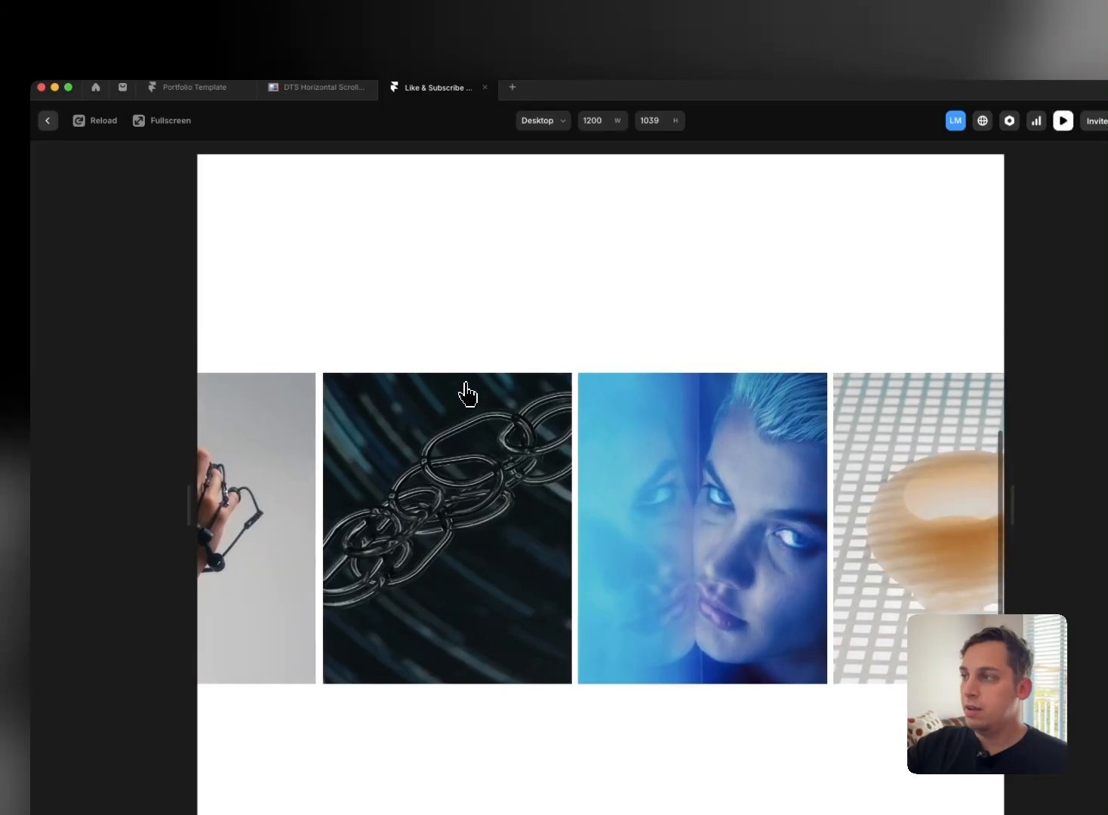
scroll(443, 342, "up", 1)
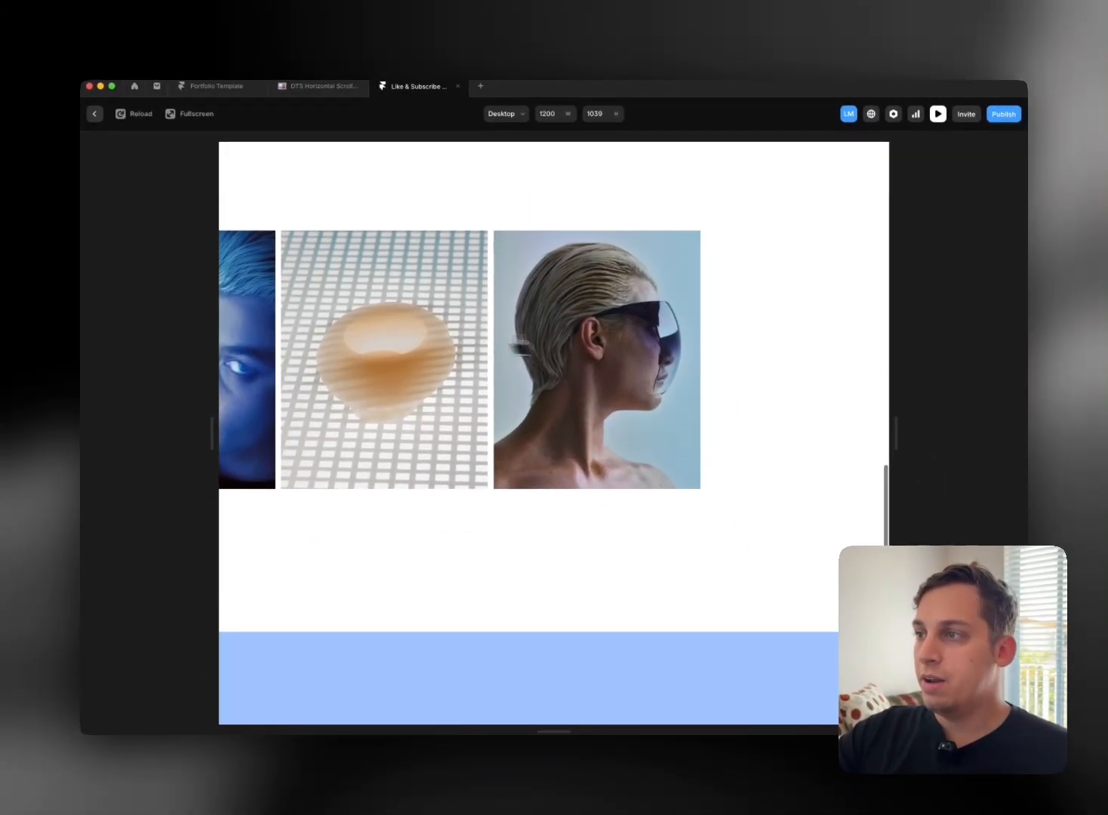
scroll(647, 388, "up", 10)
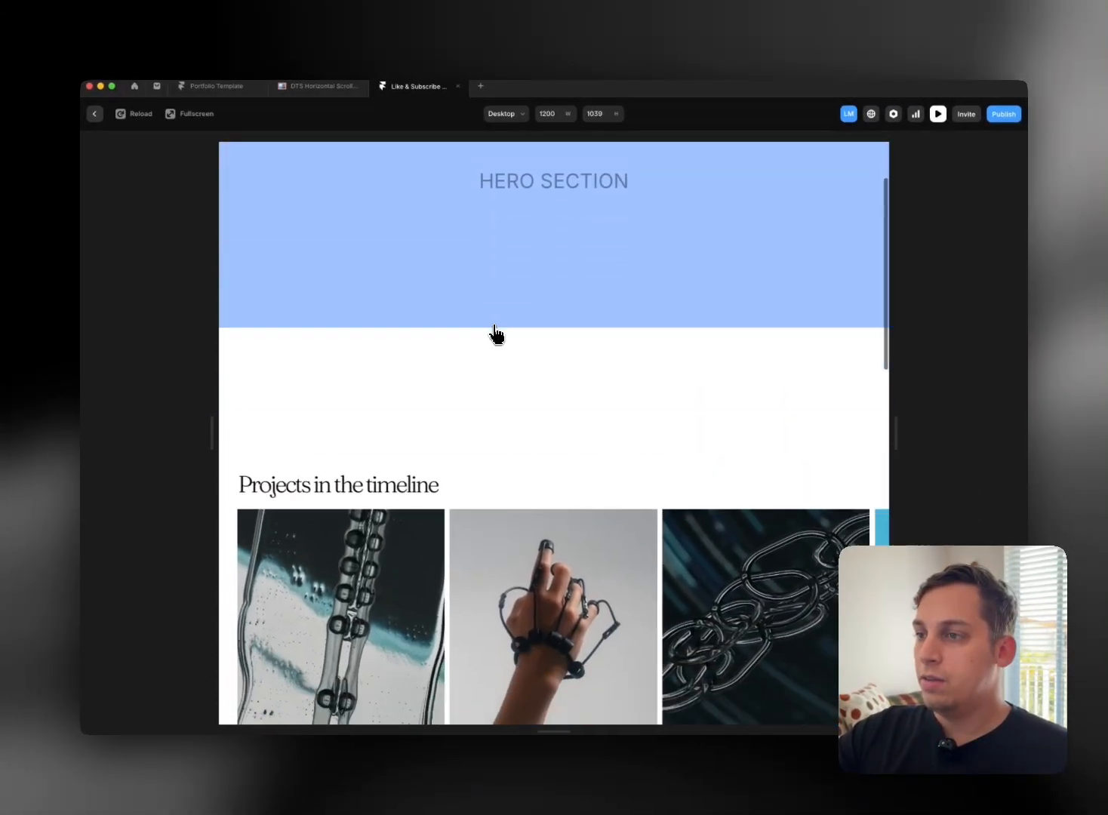
scroll(494, 337, "down", 2)
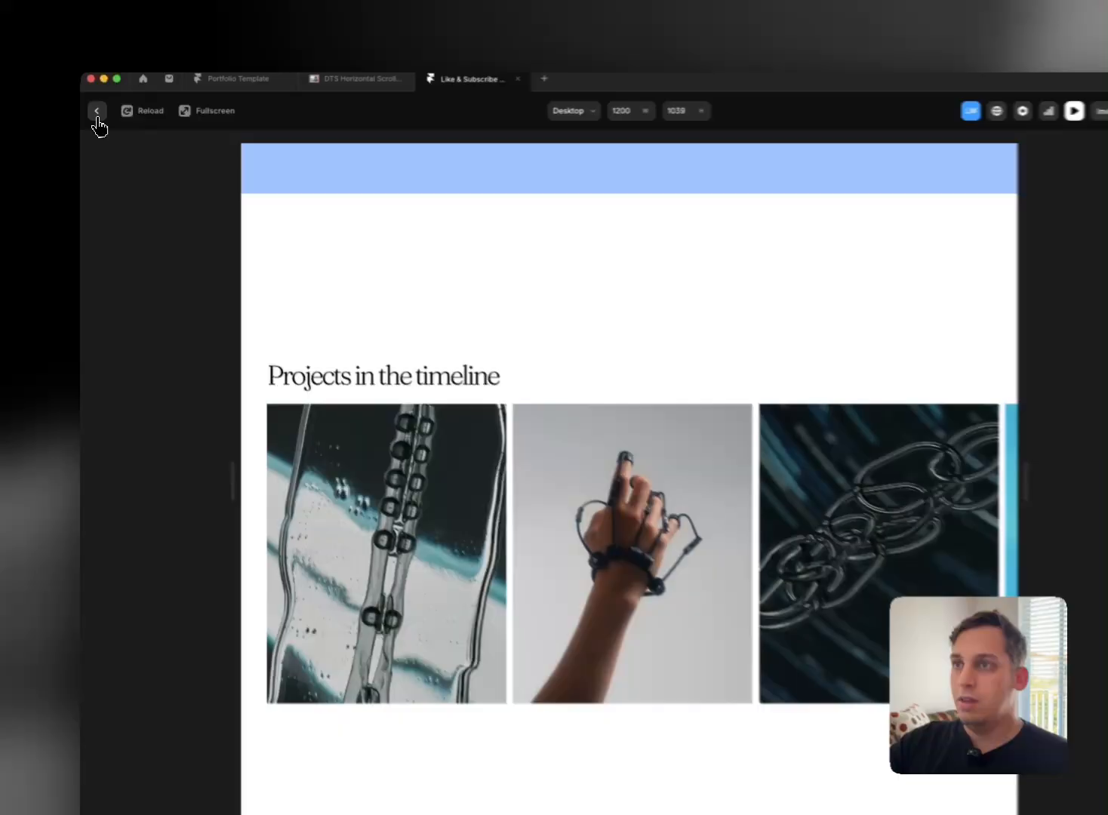
left_click(94, 113)
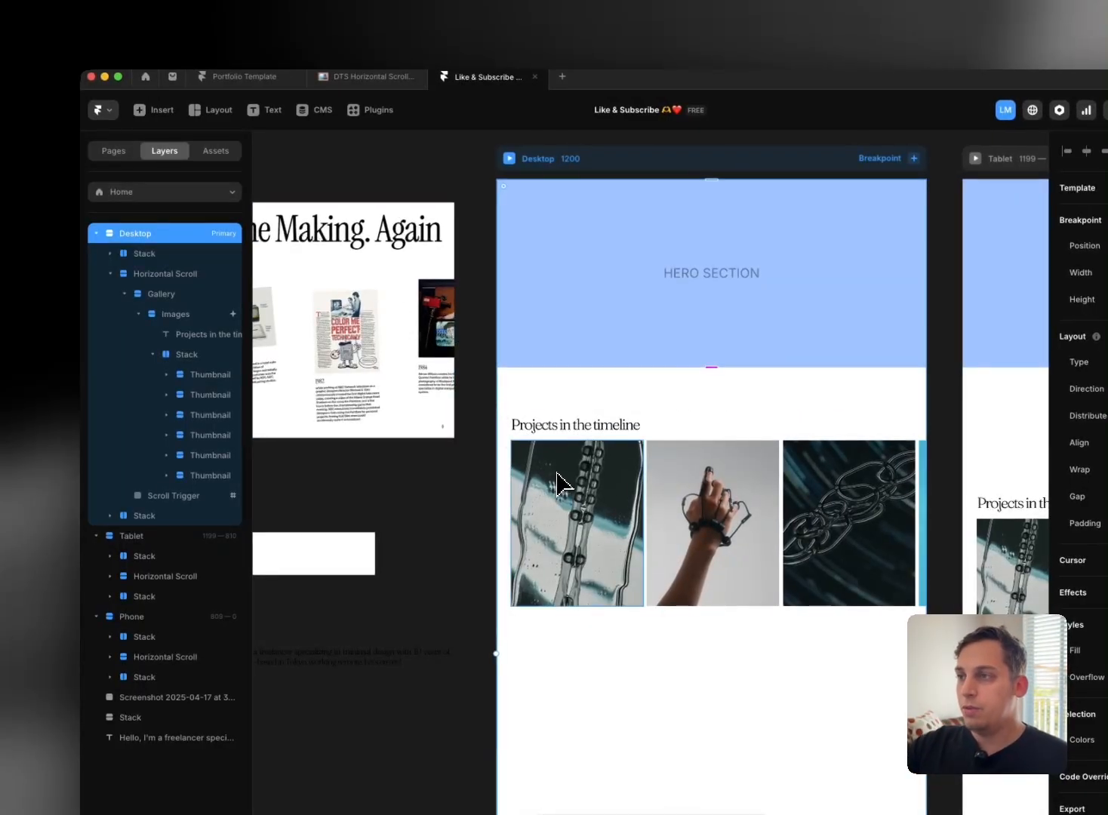
Step: Set the Desktop Images stack's relative width to 220%
left_click(506, 447)
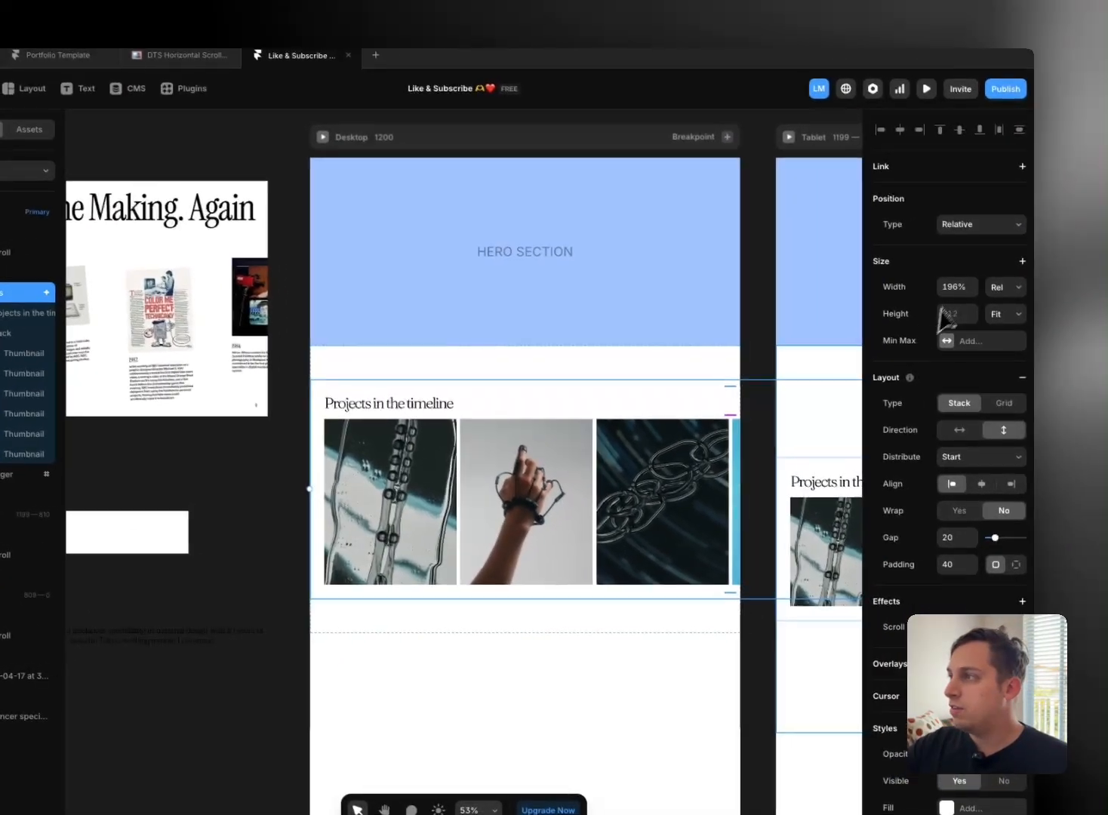
left_click(959, 287)
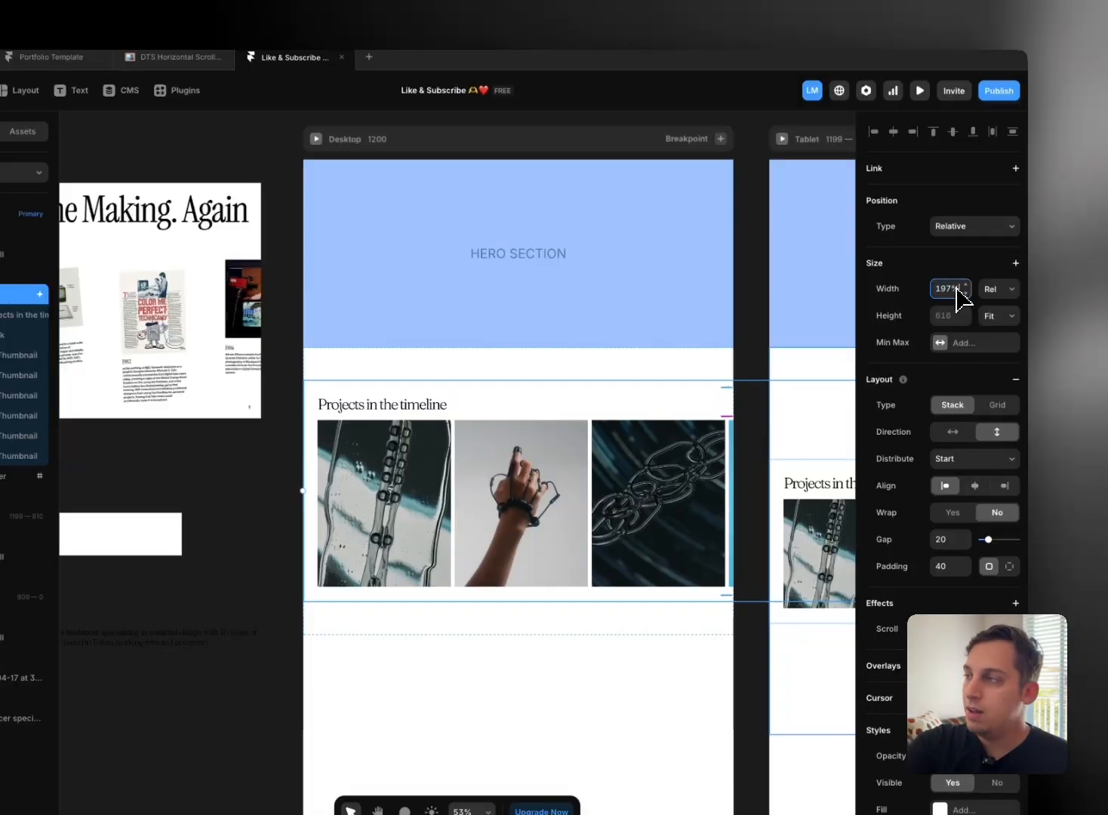
key("shift+Up")
key("shift+Up")
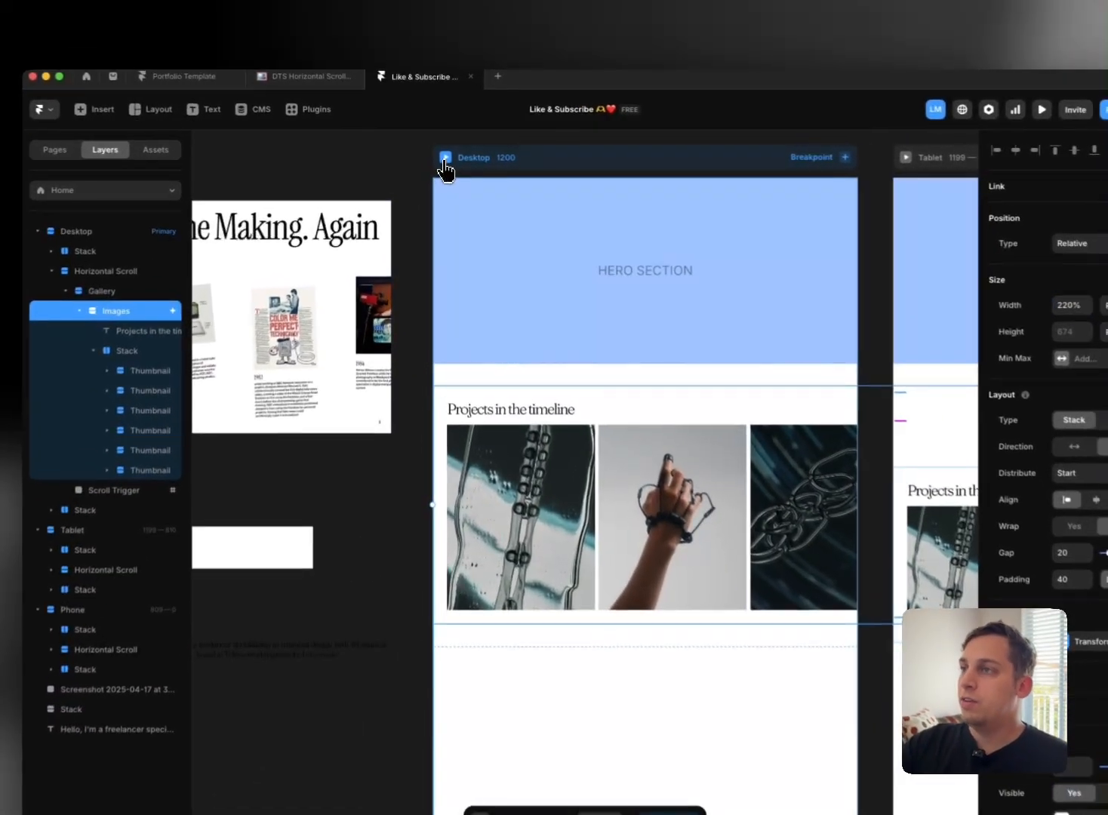
Step: Preview the Desktop breakpoint, scroll back and forth through the heading and thumbnail row to check the timeline's spacing, and return to the canvas
left_click(436, 155)
scroll(543, 446, "down", 5)
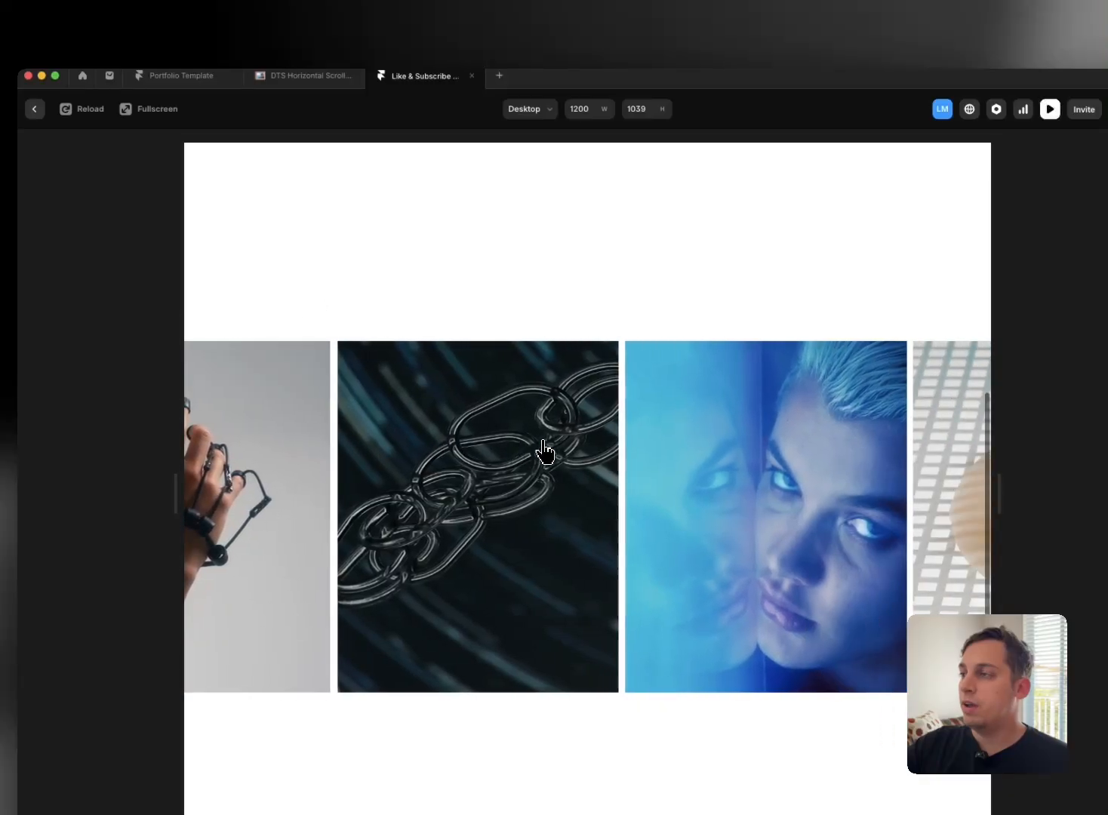
scroll(544, 451, "down", 5)
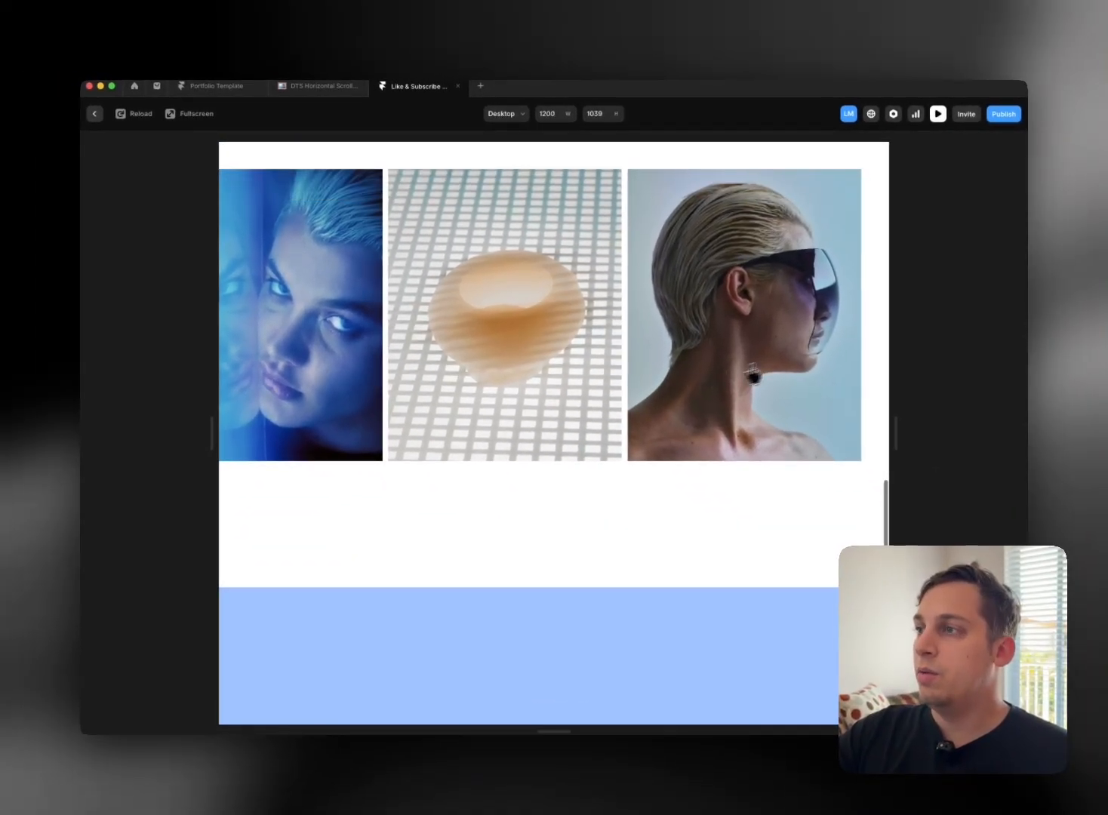
scroll(770, 370, "up", 2)
scroll(723, 452, "up", 2)
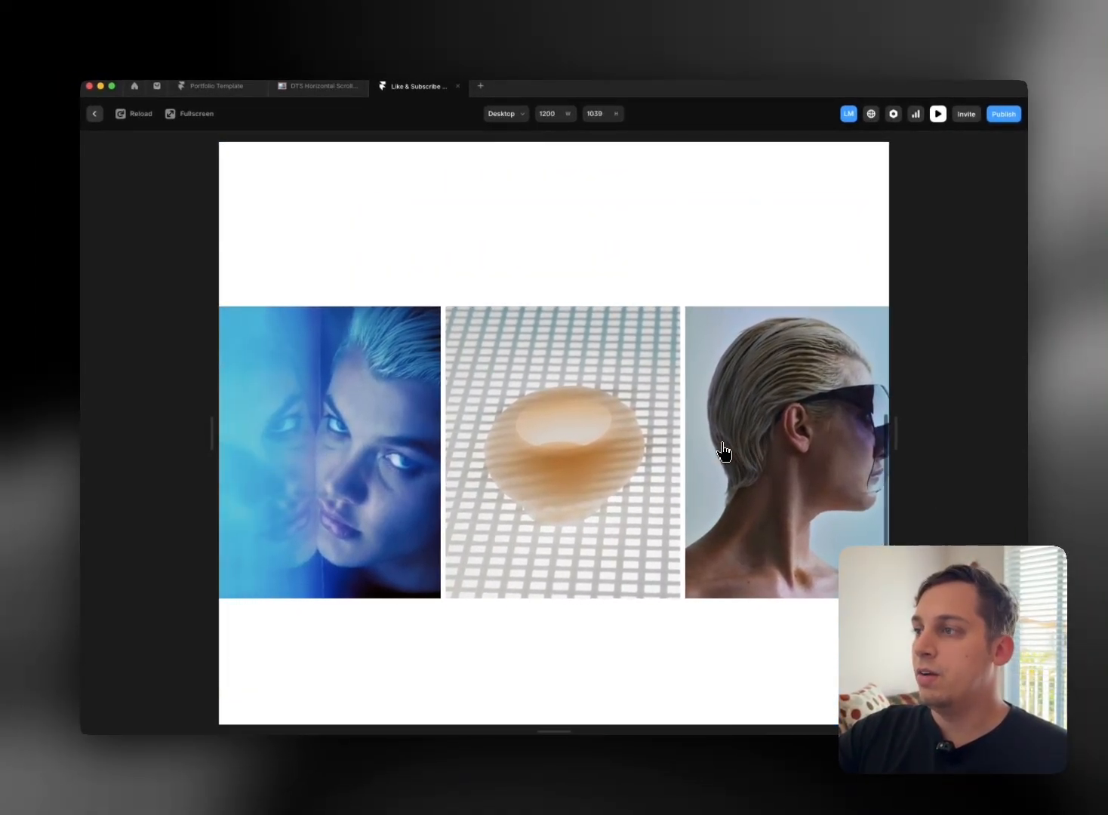
scroll(719, 449, "up", 3)
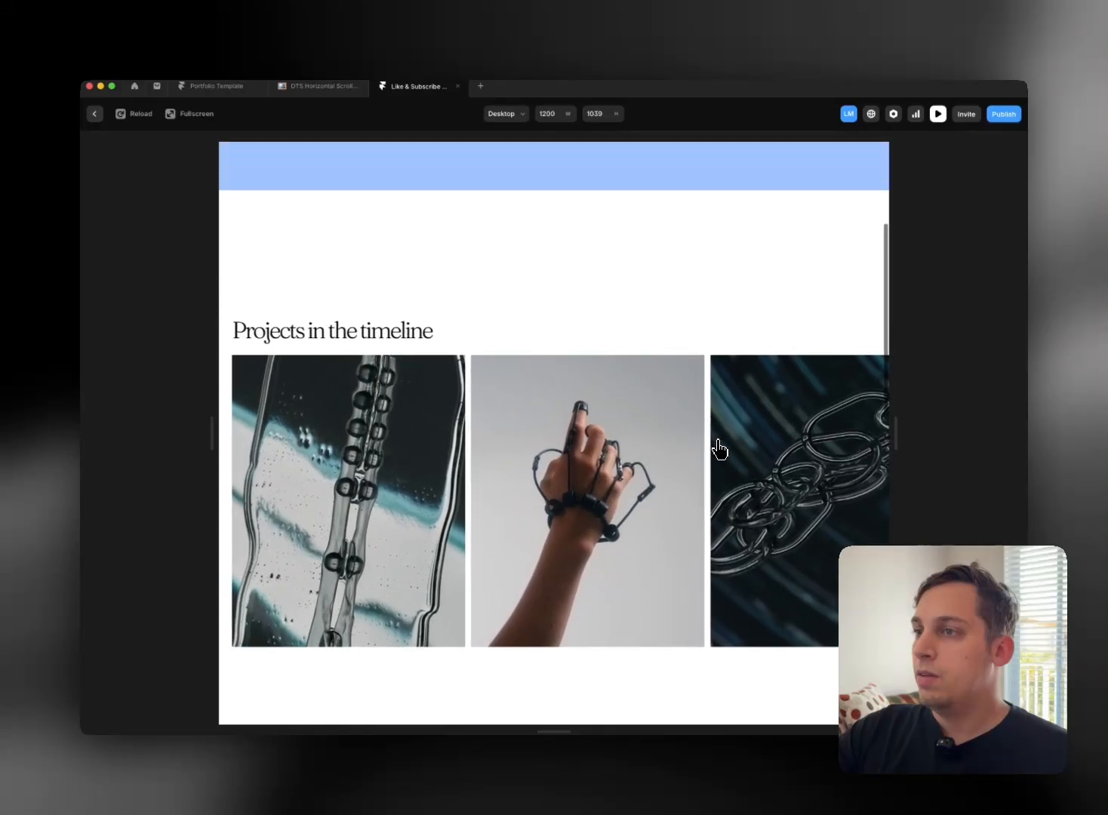
scroll(718, 450, "down", 5)
scroll(717, 450, "down", 6)
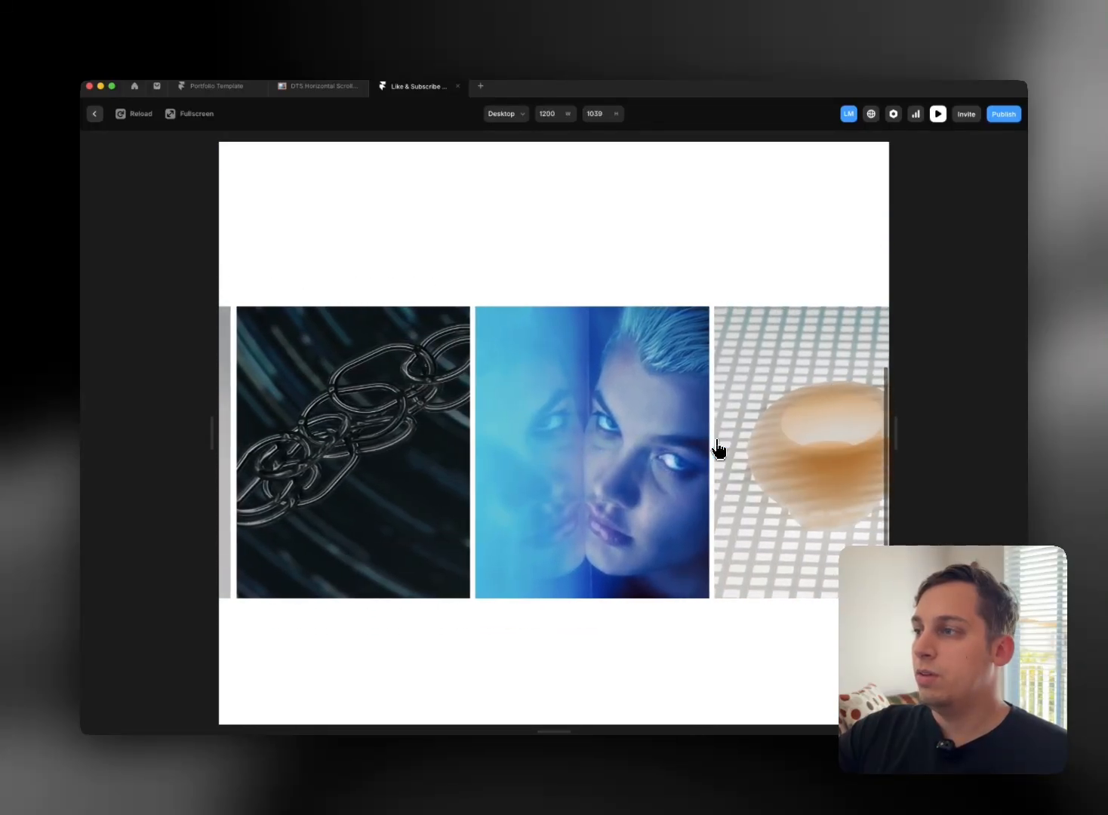
scroll(717, 446, "up", 3)
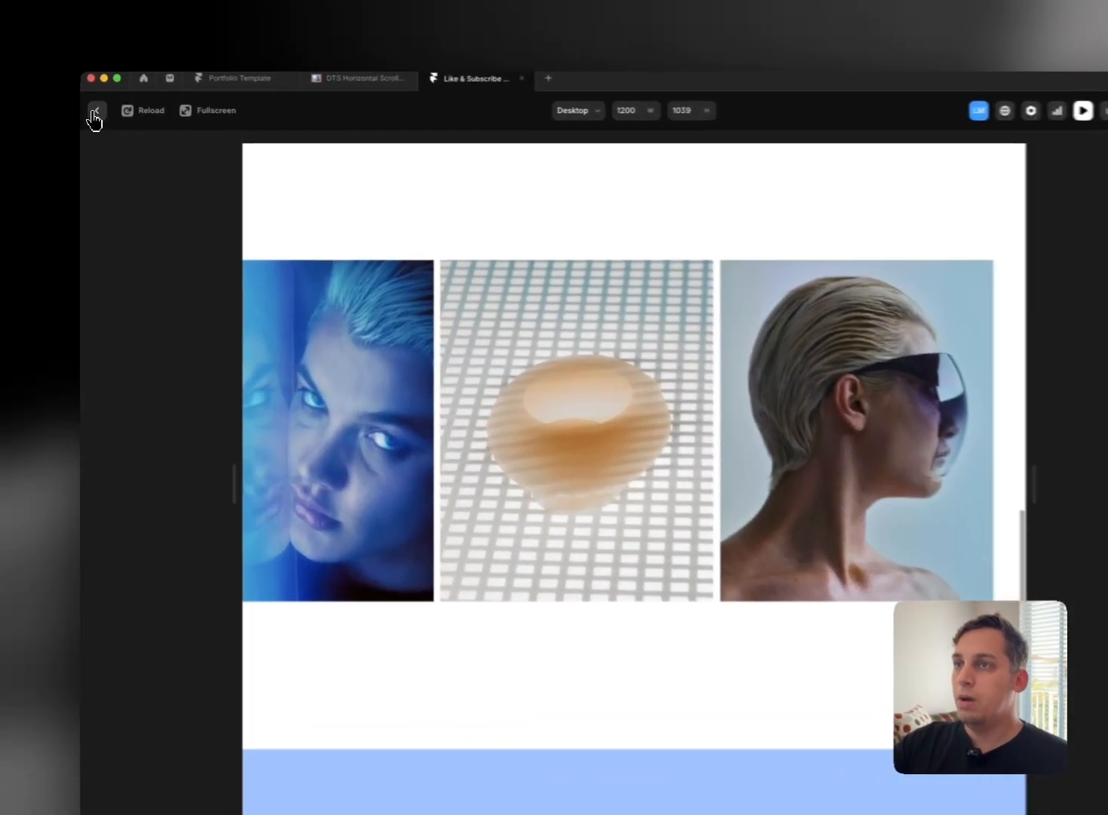
left_click(94, 113)
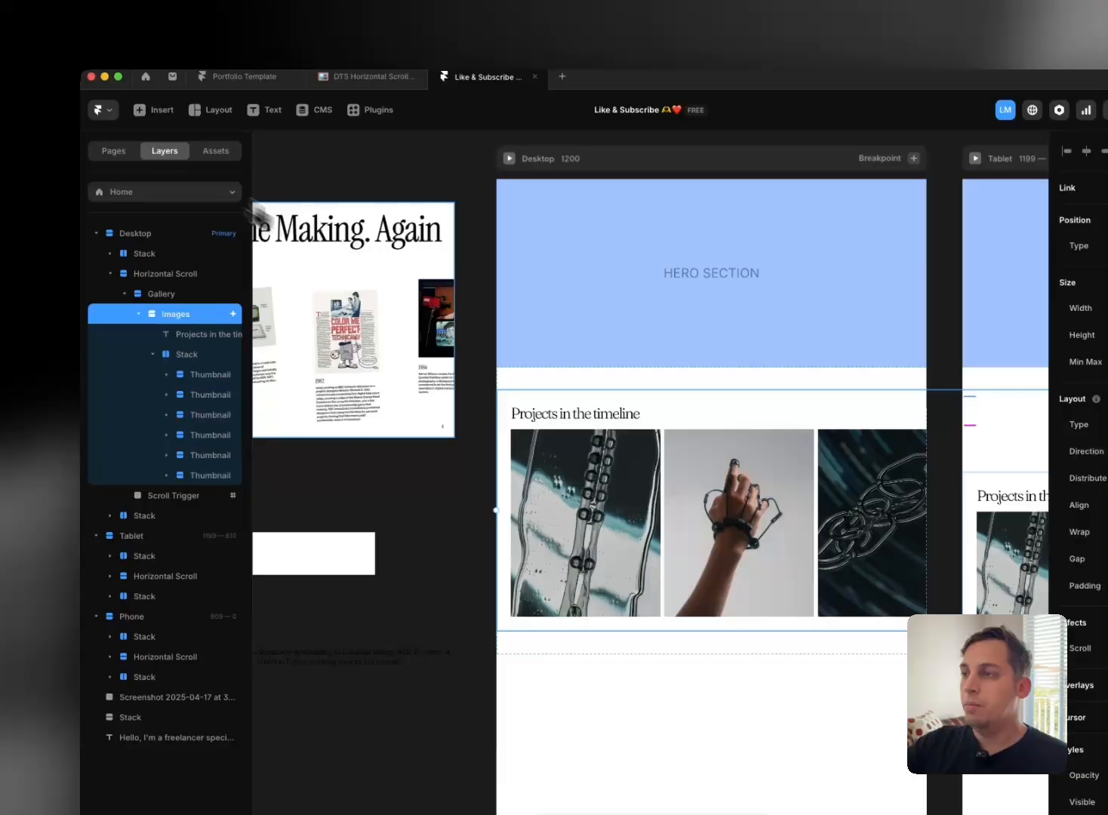
Step: Inspect the stack holding the thumbnails and undo the last width change made to the Images stack
left_click(487, 458)
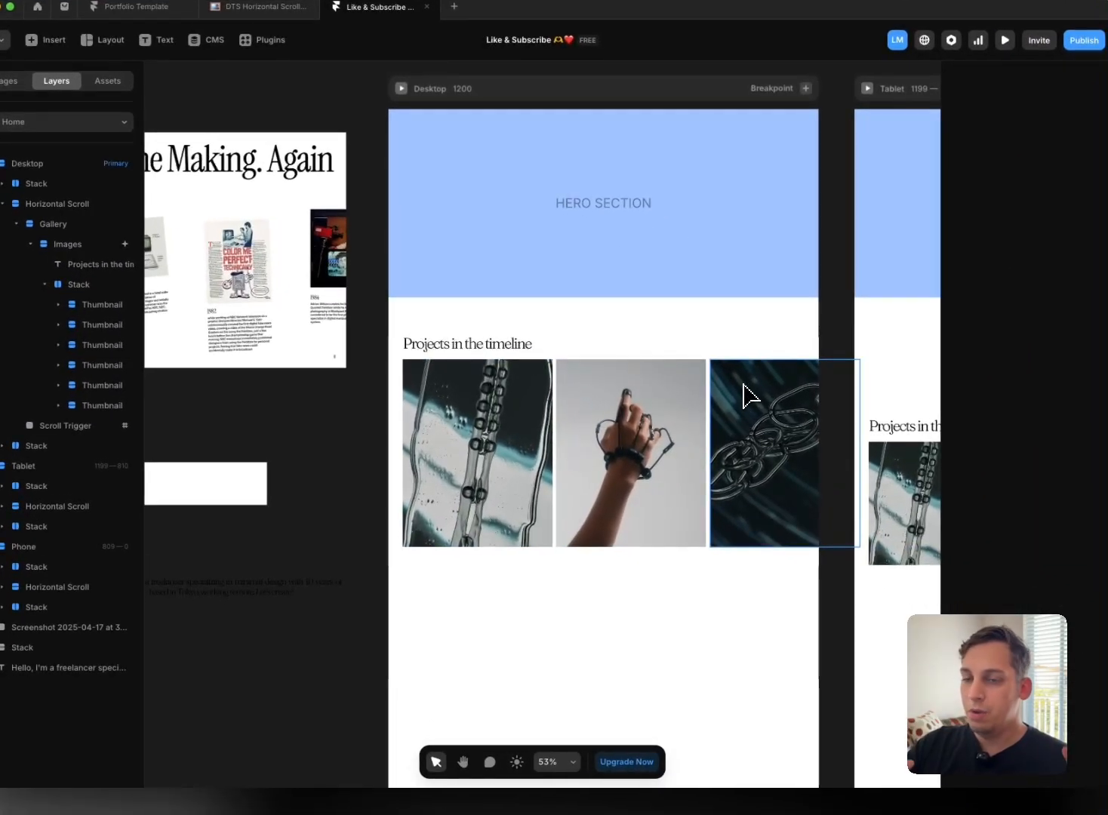
left_click(556, 496)
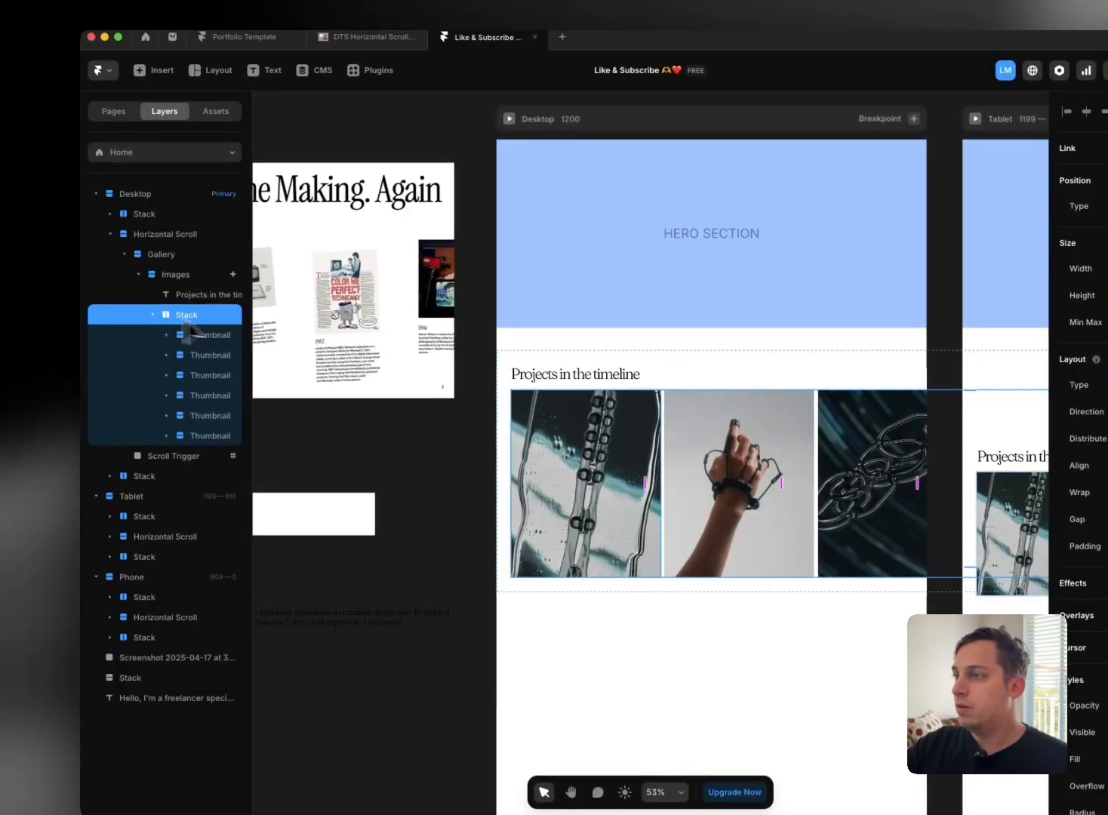
scroll(449, 448, "left", 4)
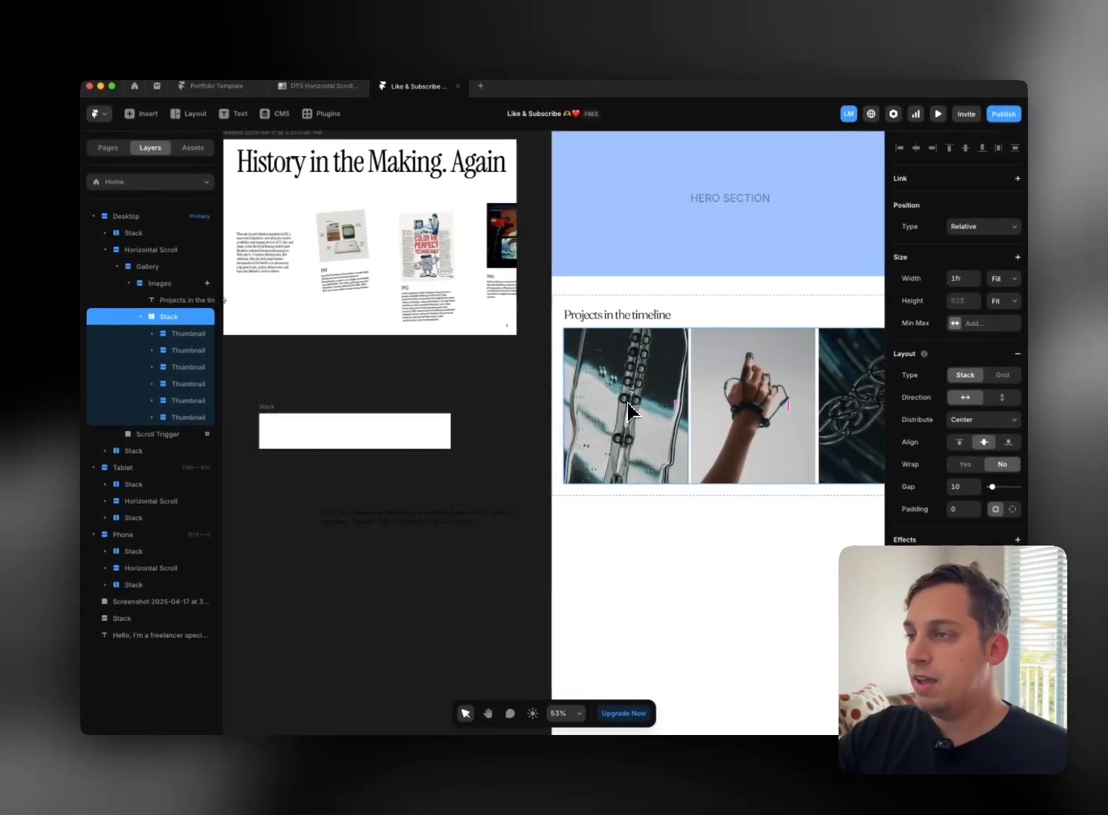
key("super+z")
key("super+z")
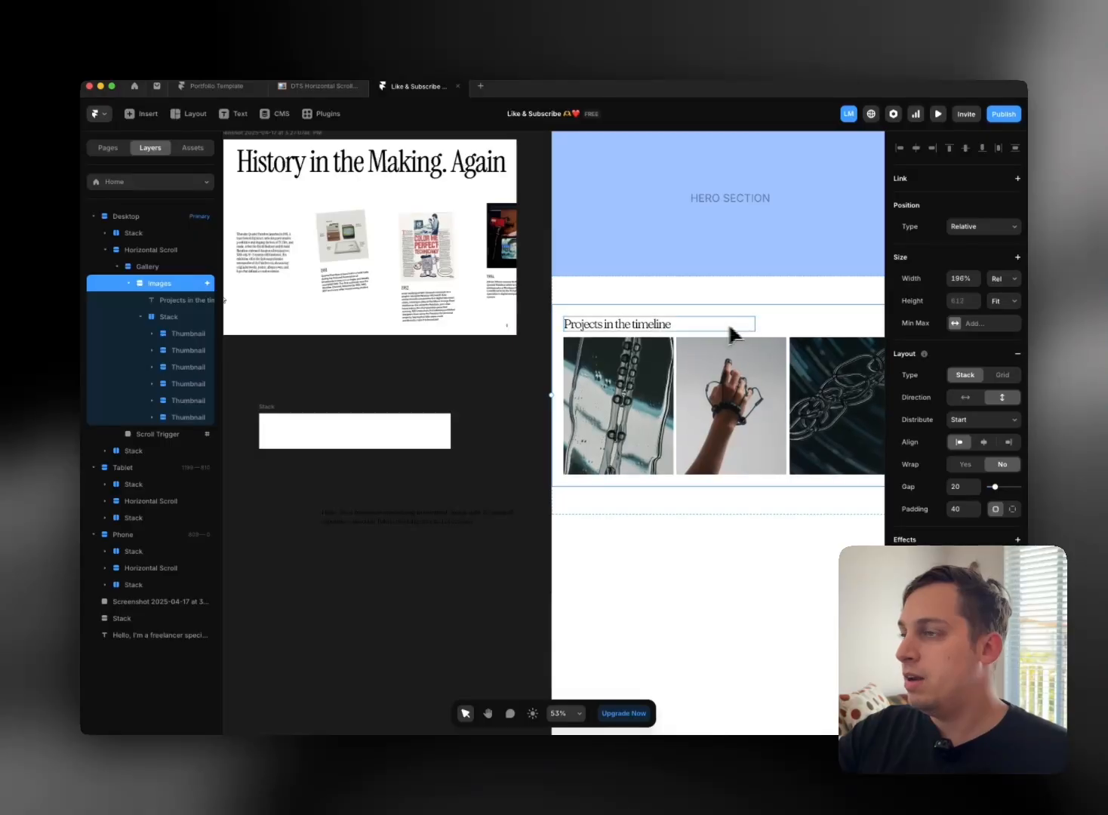
Step: Move the freelancer text from the empty canvas into the Images stack, between the "Projects in the timeline" heading and the thumbnails
scroll(729, 326, "right", 4)
left_click(373, 377)
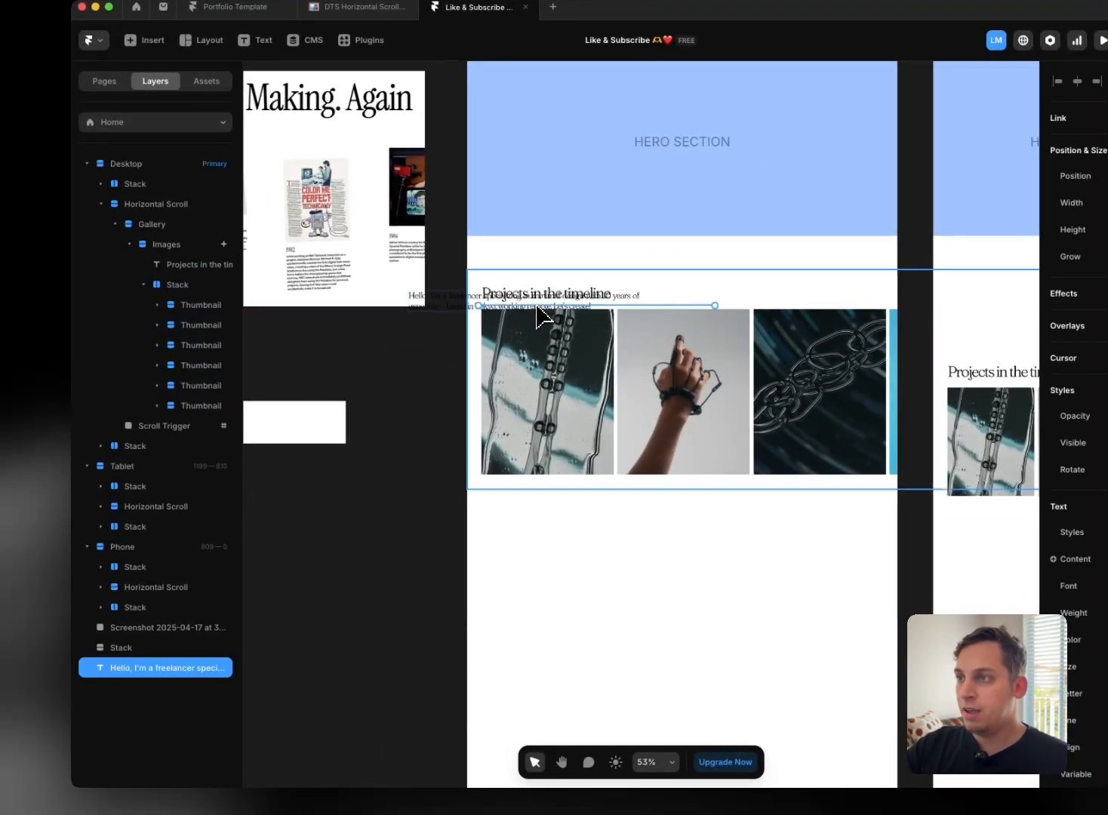
left_click_drag(536, 307, 536, 308)
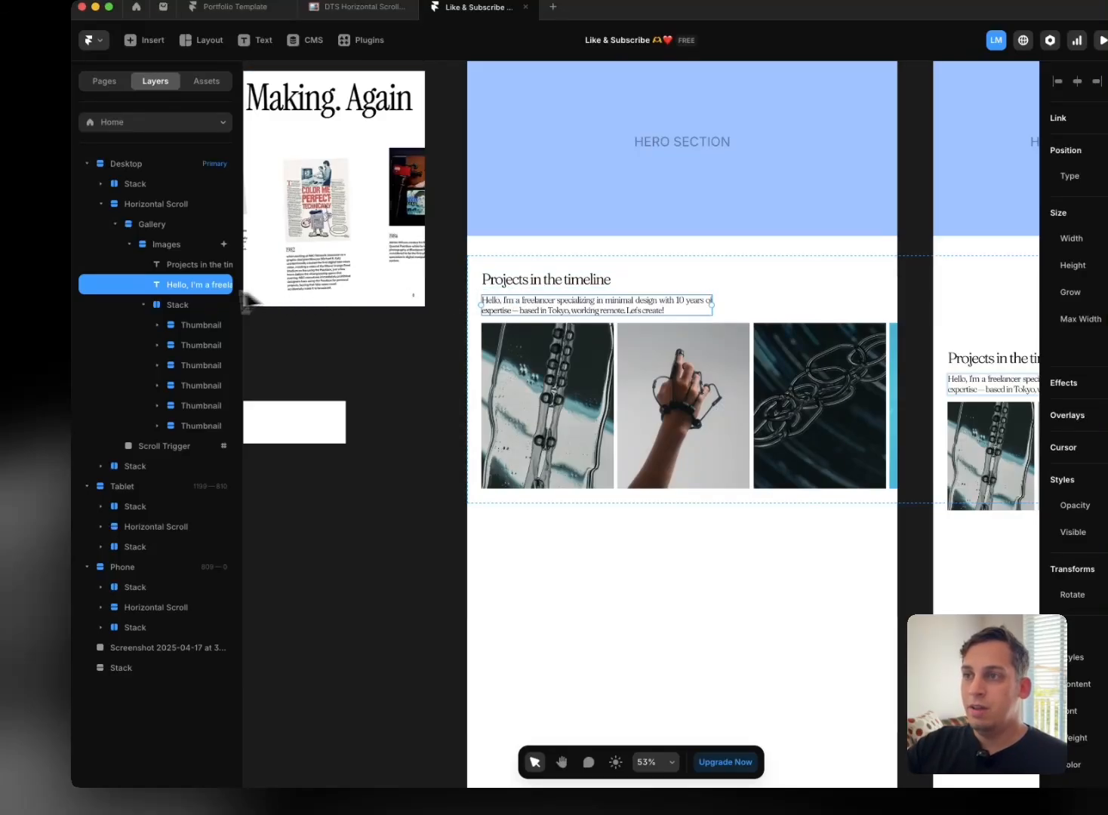
Step: Wrap the heading and freelancer text in a new stack, distributed from Start and aligned left
right_click(179, 281)
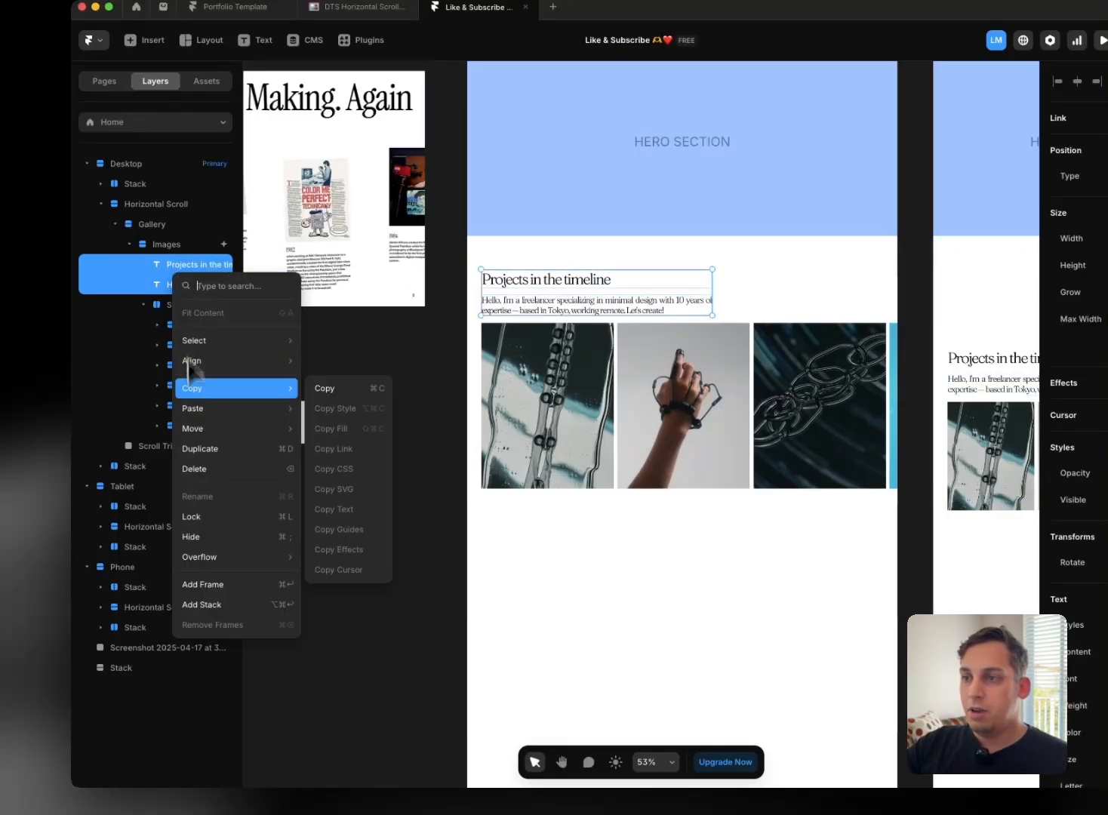
left_click(222, 605)
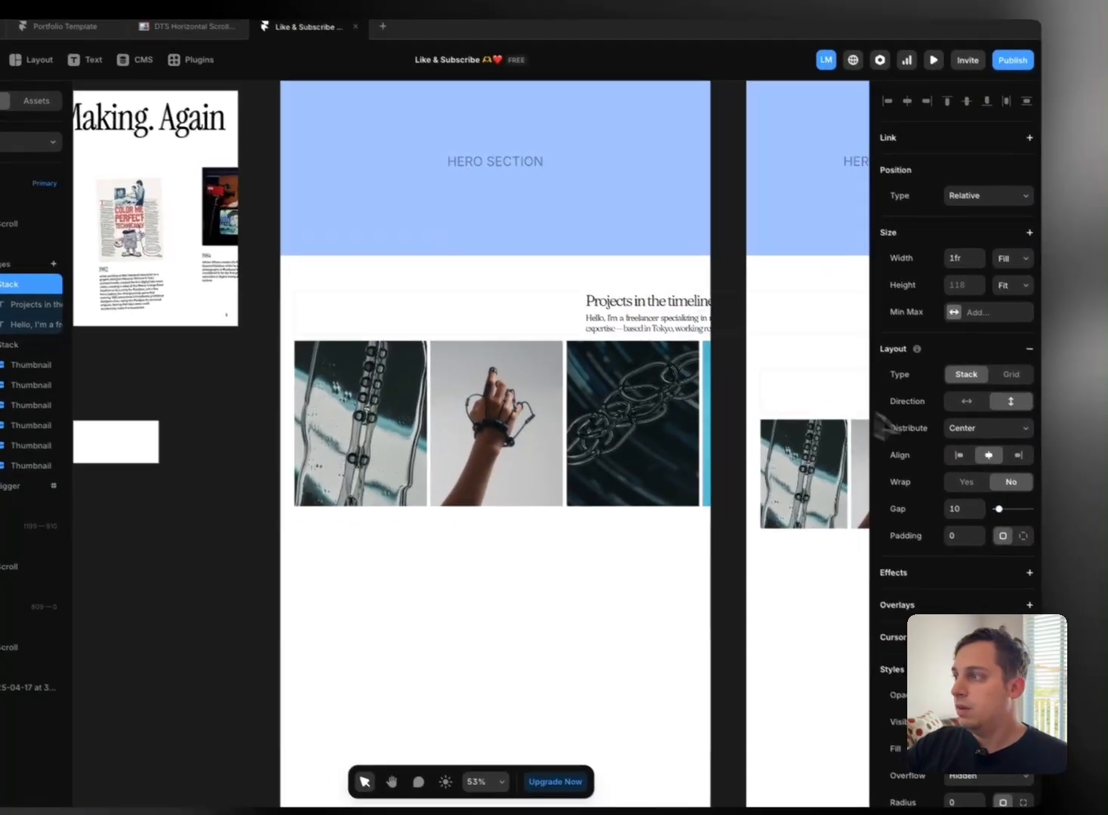
left_click(1107, 409)
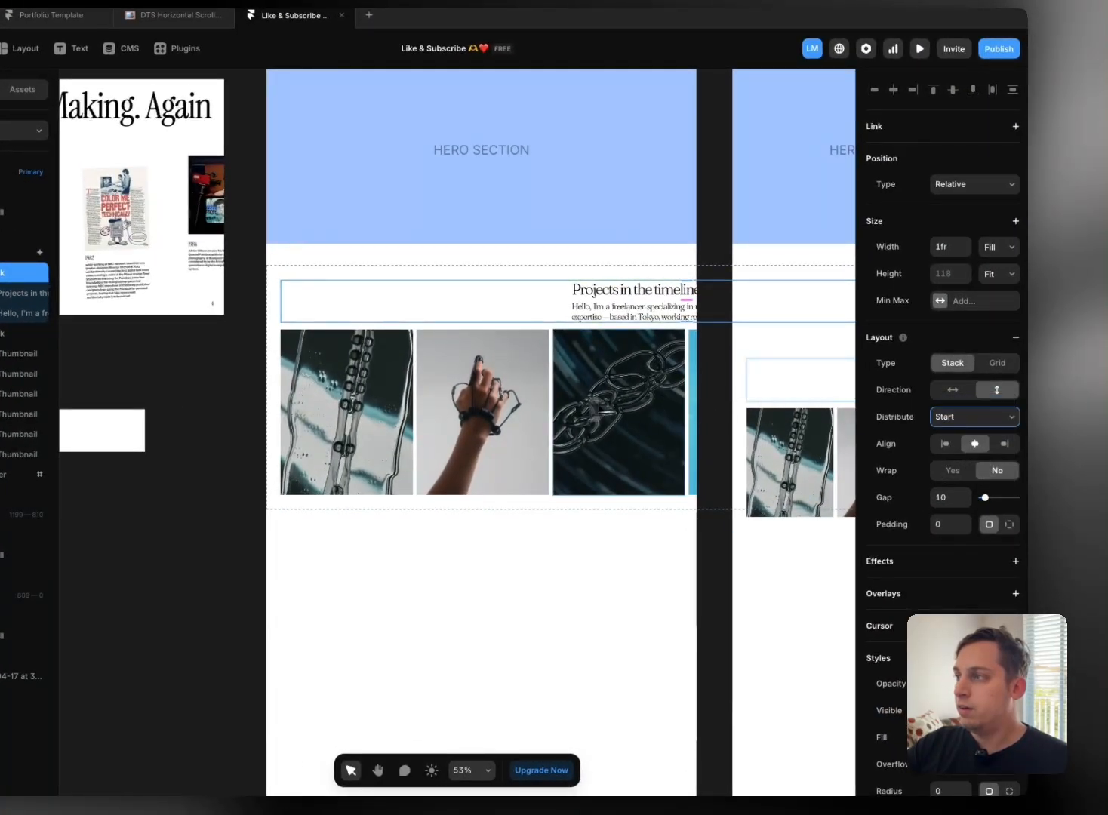
left_click(946, 443)
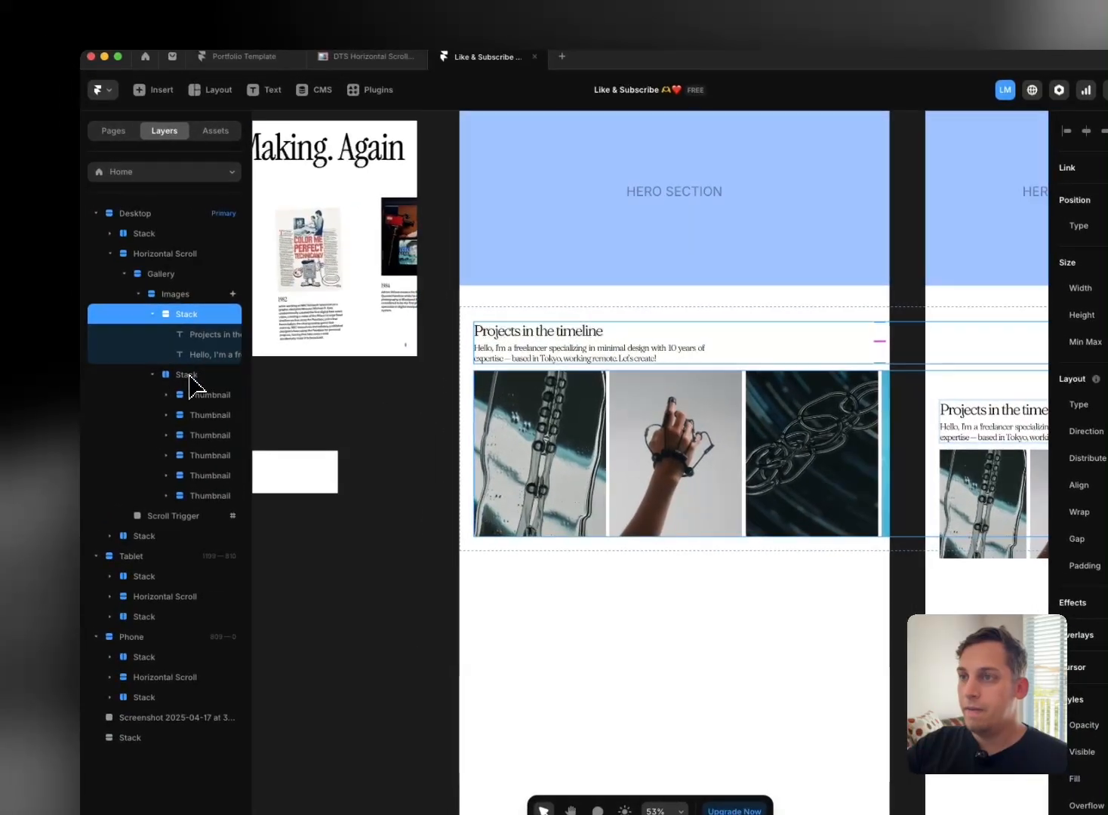
Step: Try a horizontal direction on the Images stack holding the text stack and thumbnail stack, and restore the vertical direction
left_click(188, 376)
left_click(152, 375)
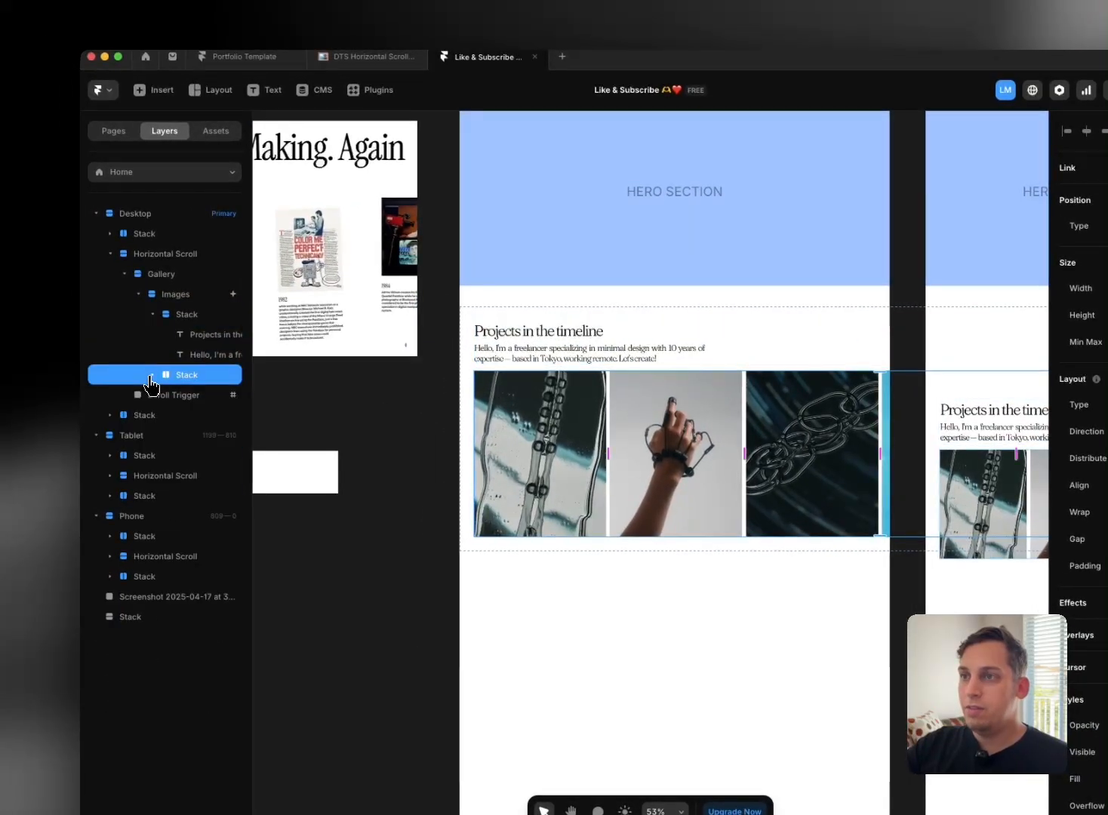
left_click(151, 314)
left_click(186, 295)
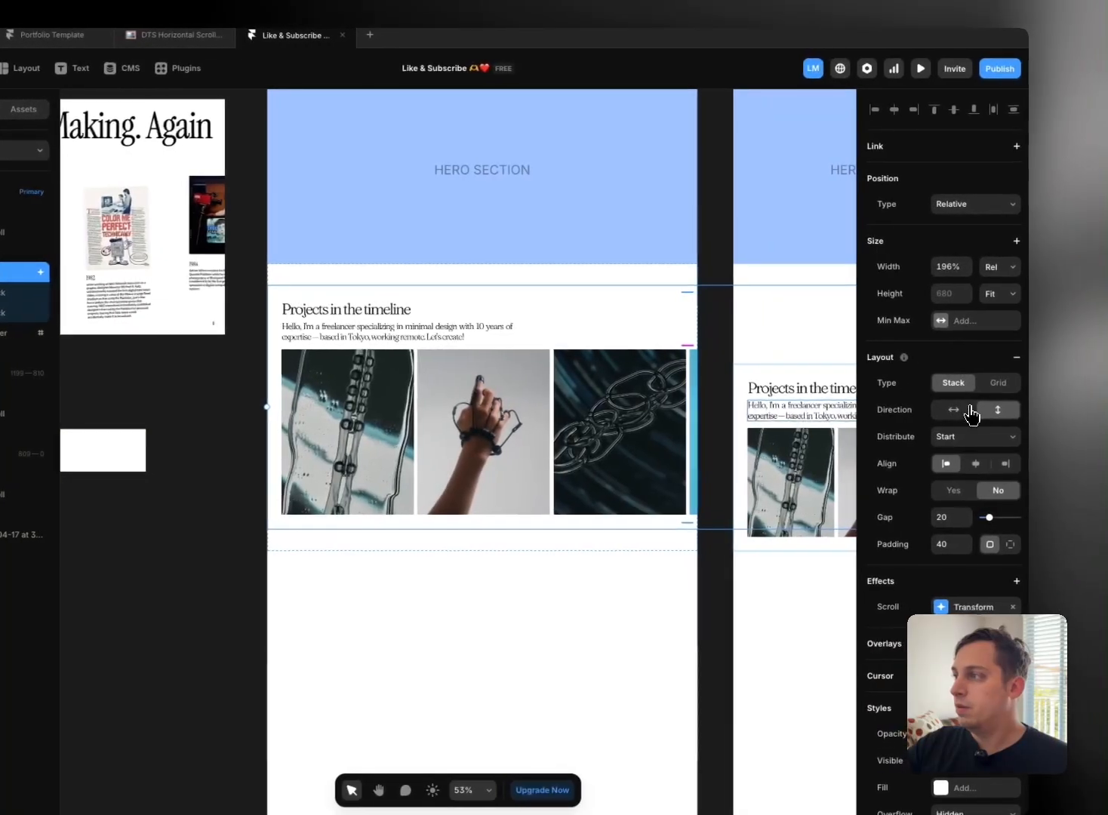
left_click(958, 410)
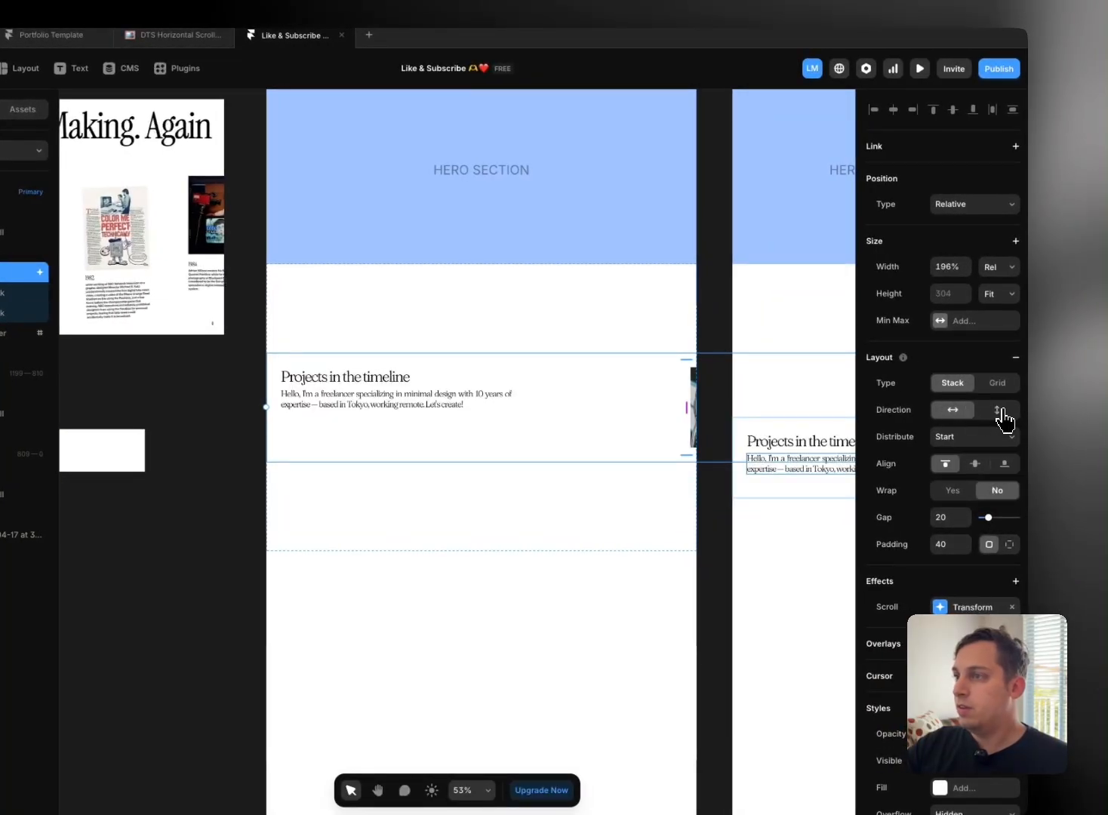
left_click(1002, 412)
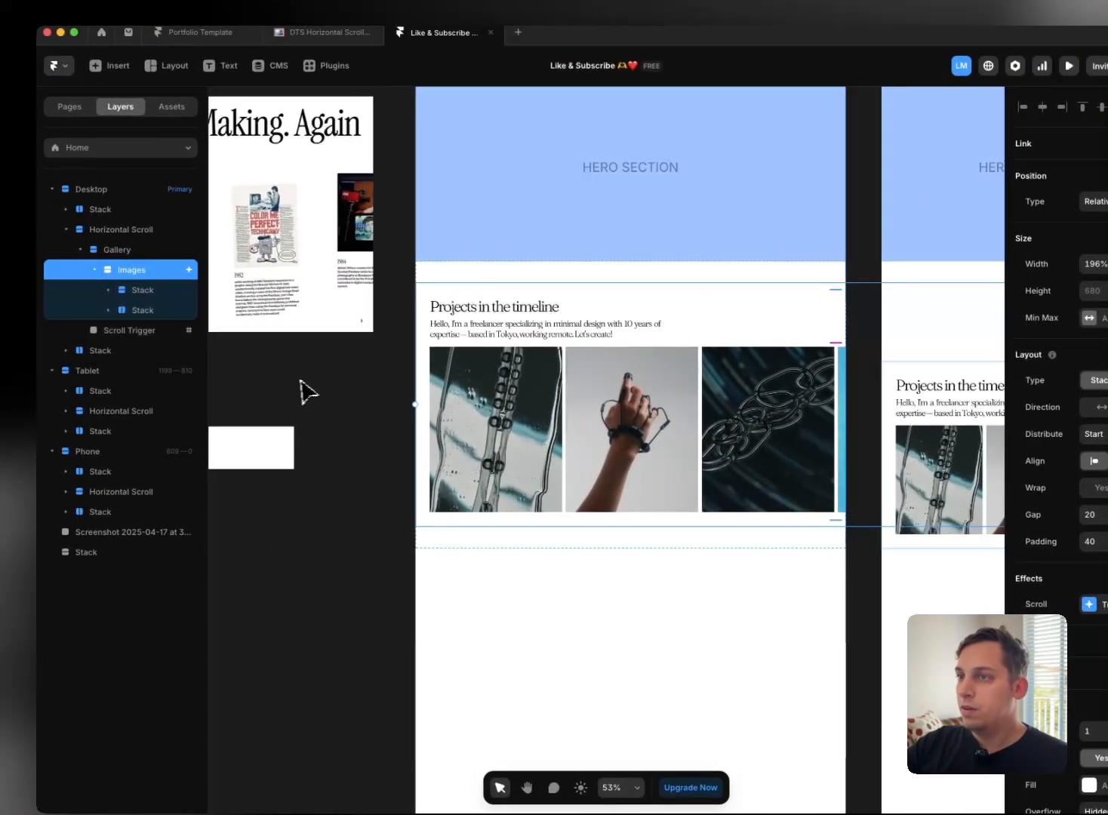
Step: Try unlocking the first thumbnail's aspect ratio, compare it on the Desktop and Tablet breakpoints, and undo the change
left_click(155, 391)
left_click(460, 439)
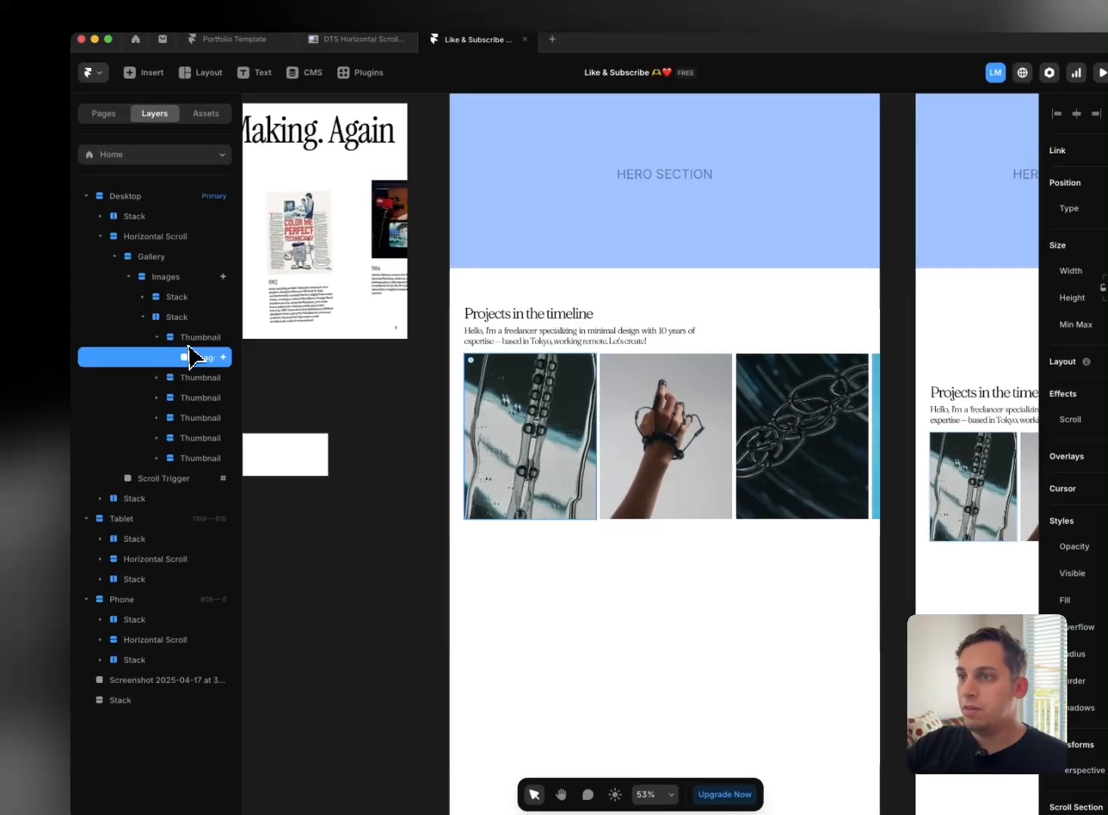
left_click(156, 338)
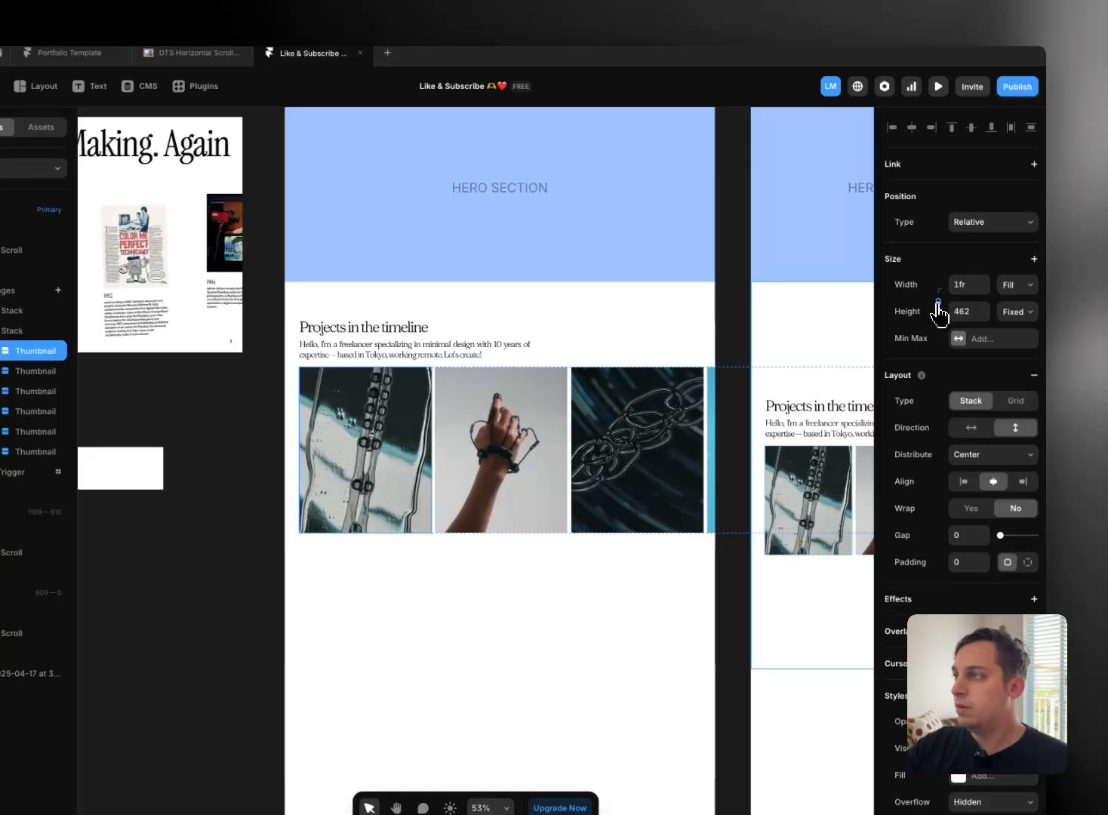
left_click(938, 303)
scroll(625, 349, "left", 1)
scroll(616, 349, "right", 3)
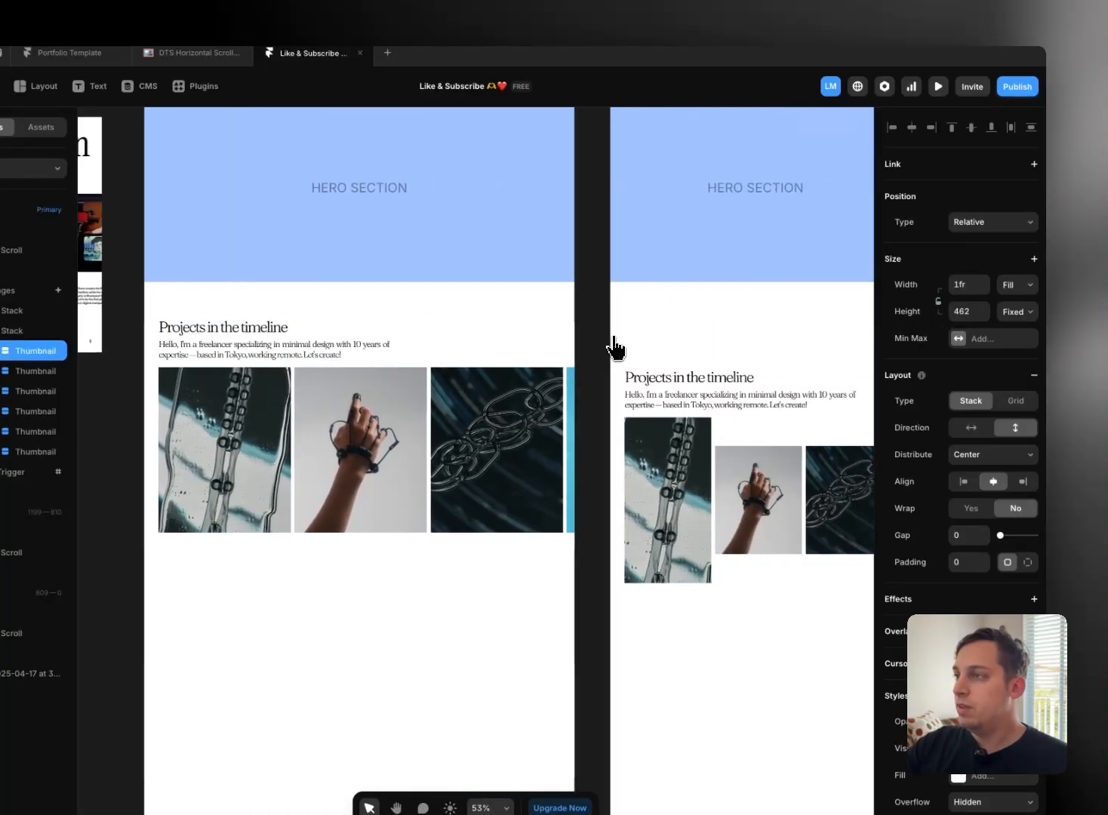
scroll(613, 349, "left", 1)
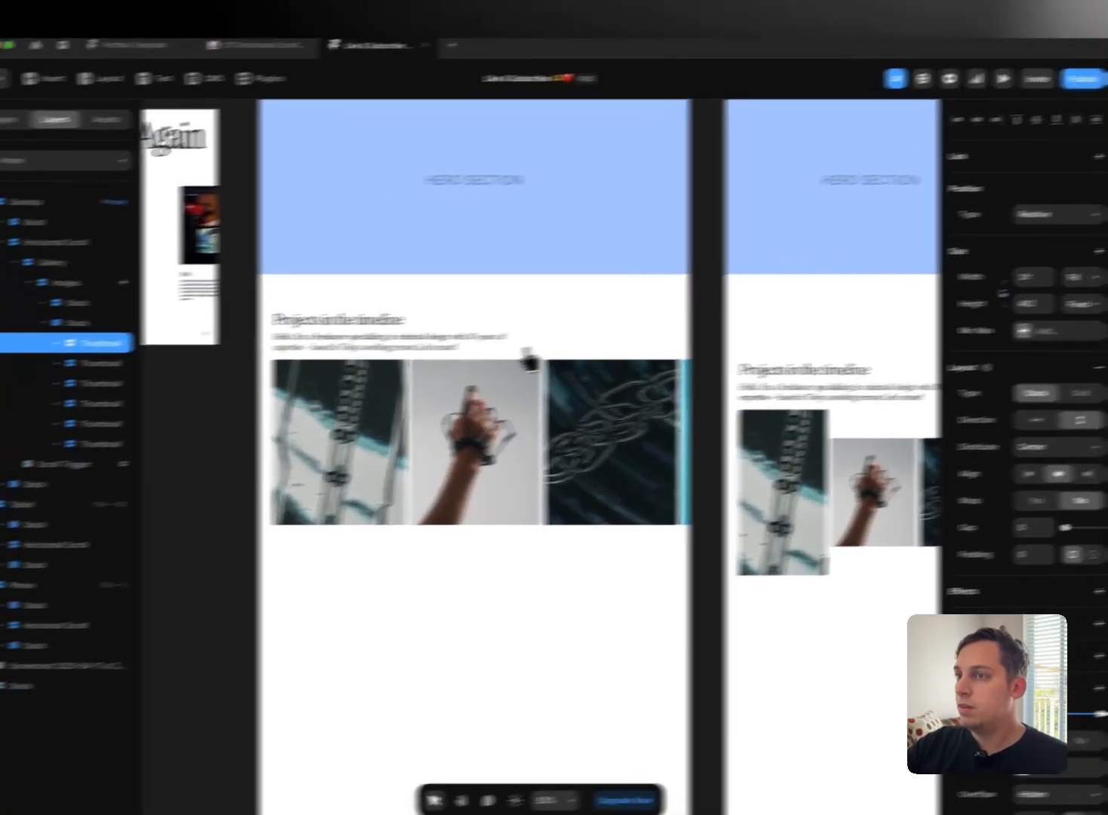
key("super+z")
Step: Unlock the width-to-height ratio on all six Desktop thumbnails at once and clear the selection
left_click(101, 443, "shift")
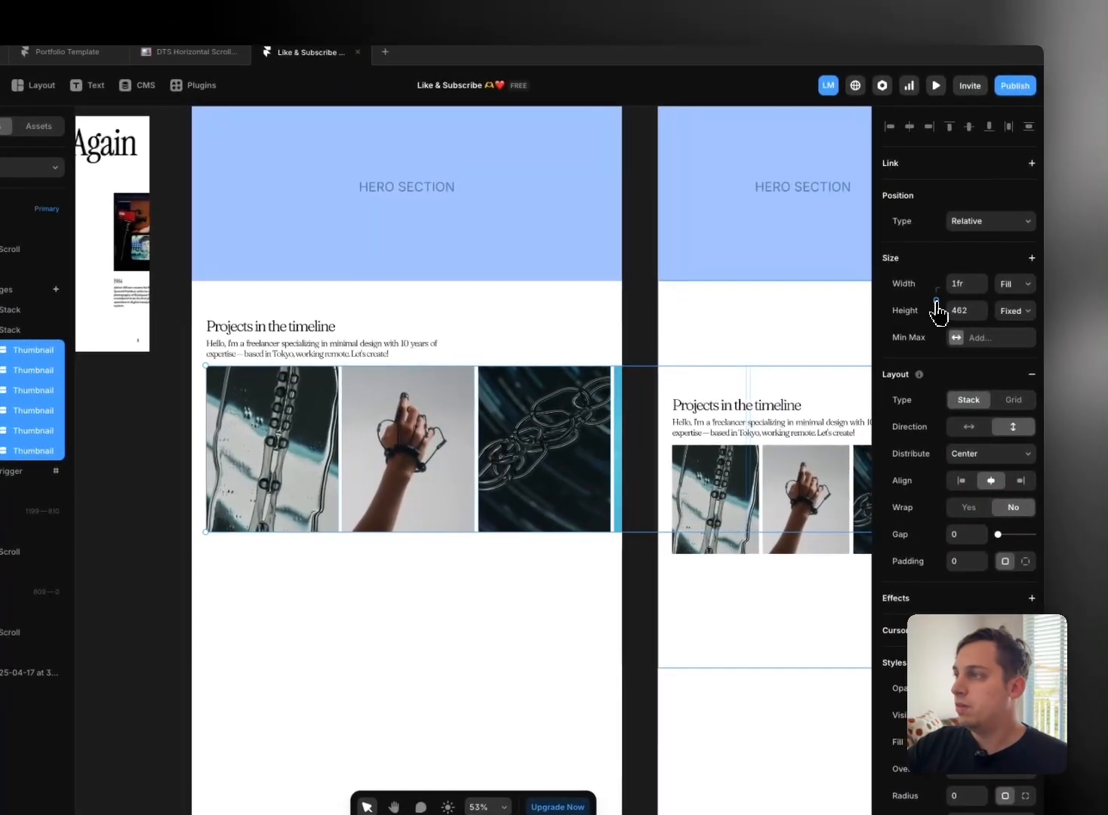
left_click(936, 304)
scroll(583, 362, "left", 2)
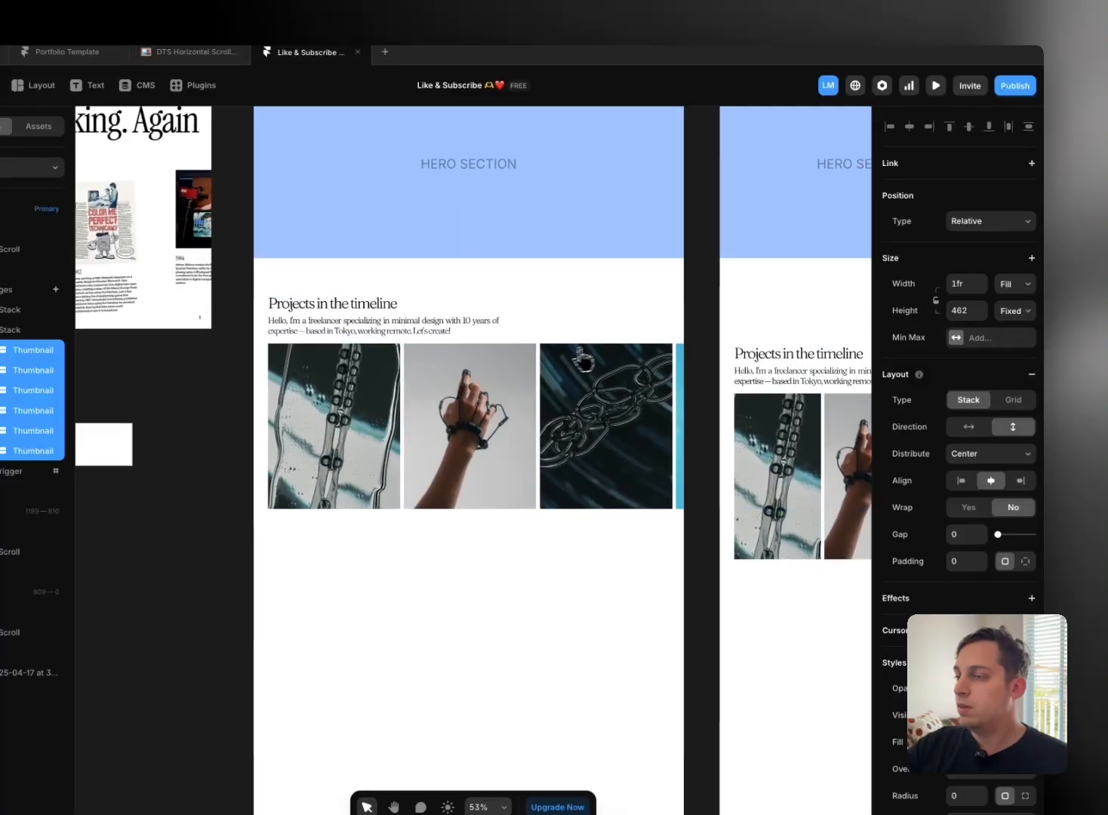
left_click(290, 356)
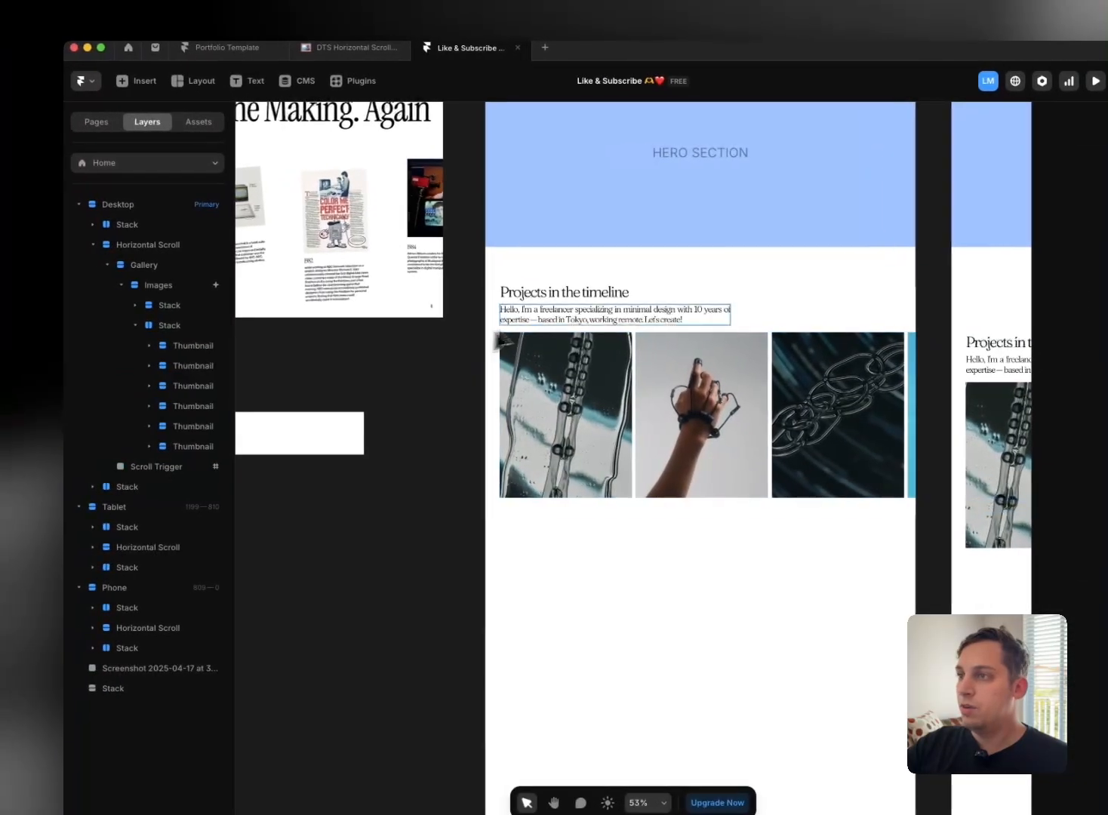
Step: Move the freelancer text into the thumbnail stack ahead of the first thumbnail and narrow it to about 209 px wide
left_click(541, 318)
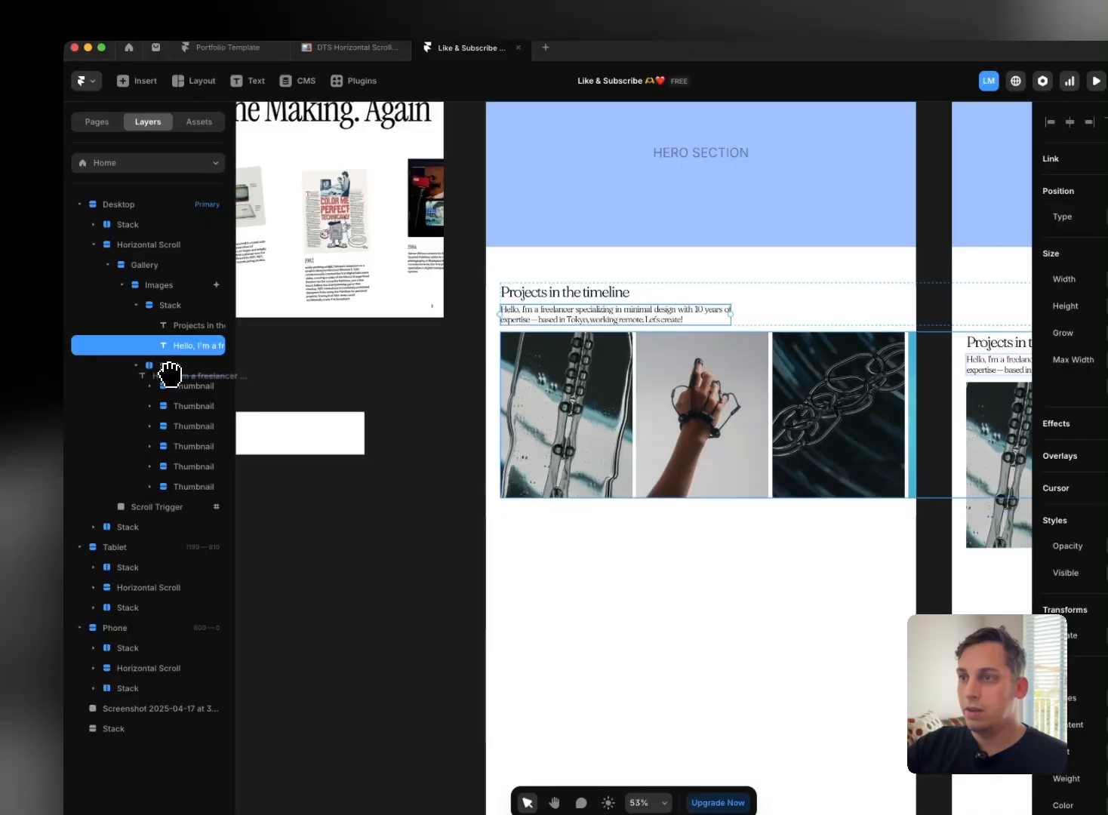
left_click_drag(170, 373, 170, 373)
scroll(625, 391, "right", 2)
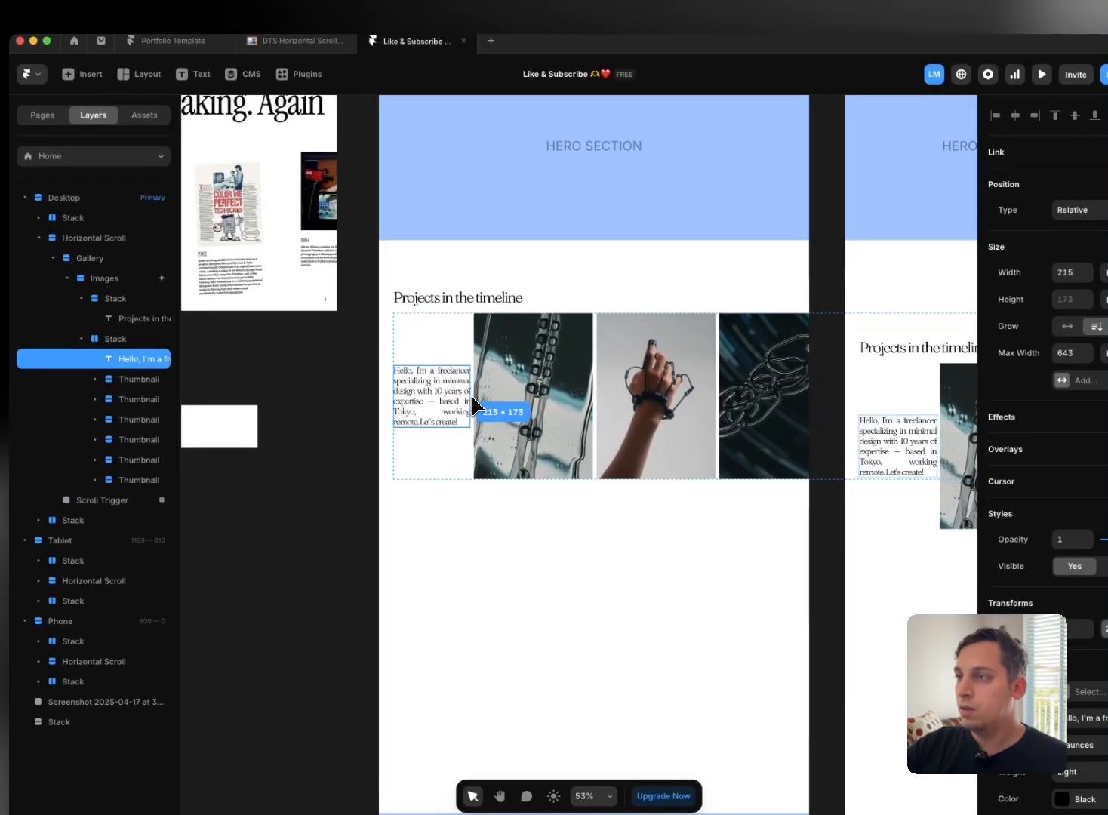
Step: Preview the Desktop page, scroll through the timeline section to check its horizontal movement, and return to the canvas
scroll(474, 406, "up", 5)
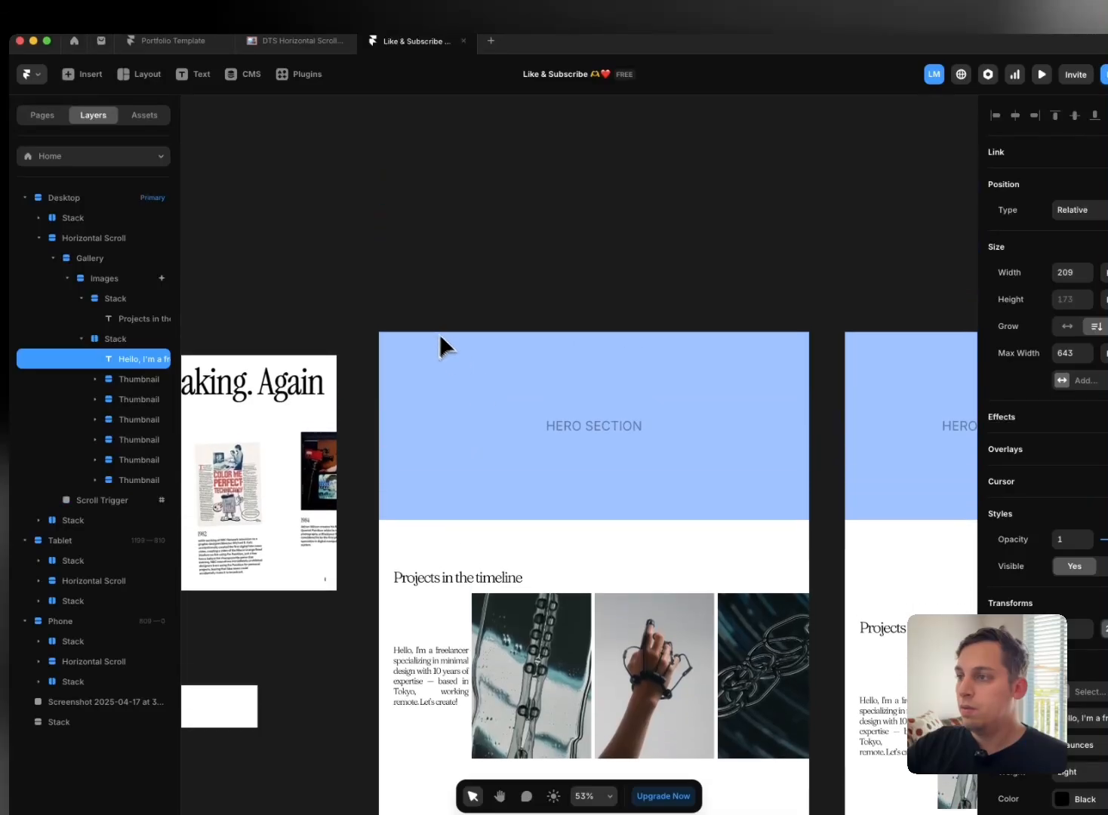
left_click(391, 311)
scroll(539, 437, "down", 10)
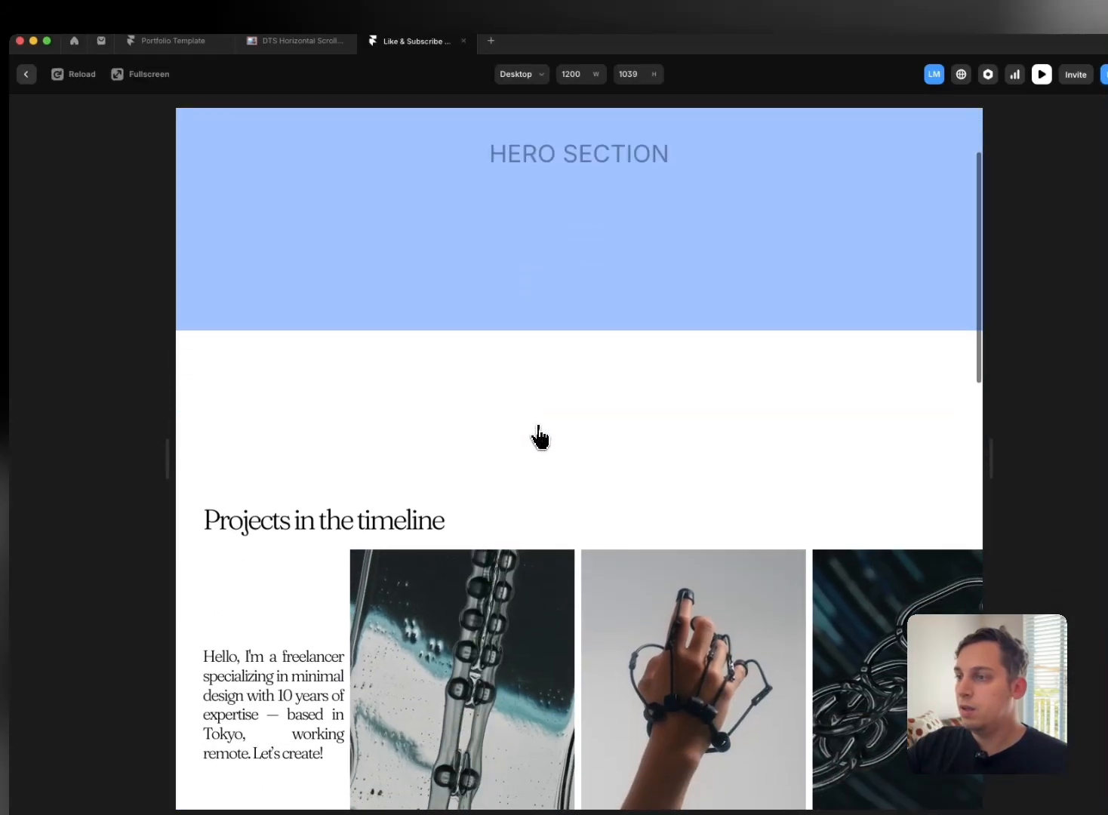
scroll(539, 437, "down", 10)
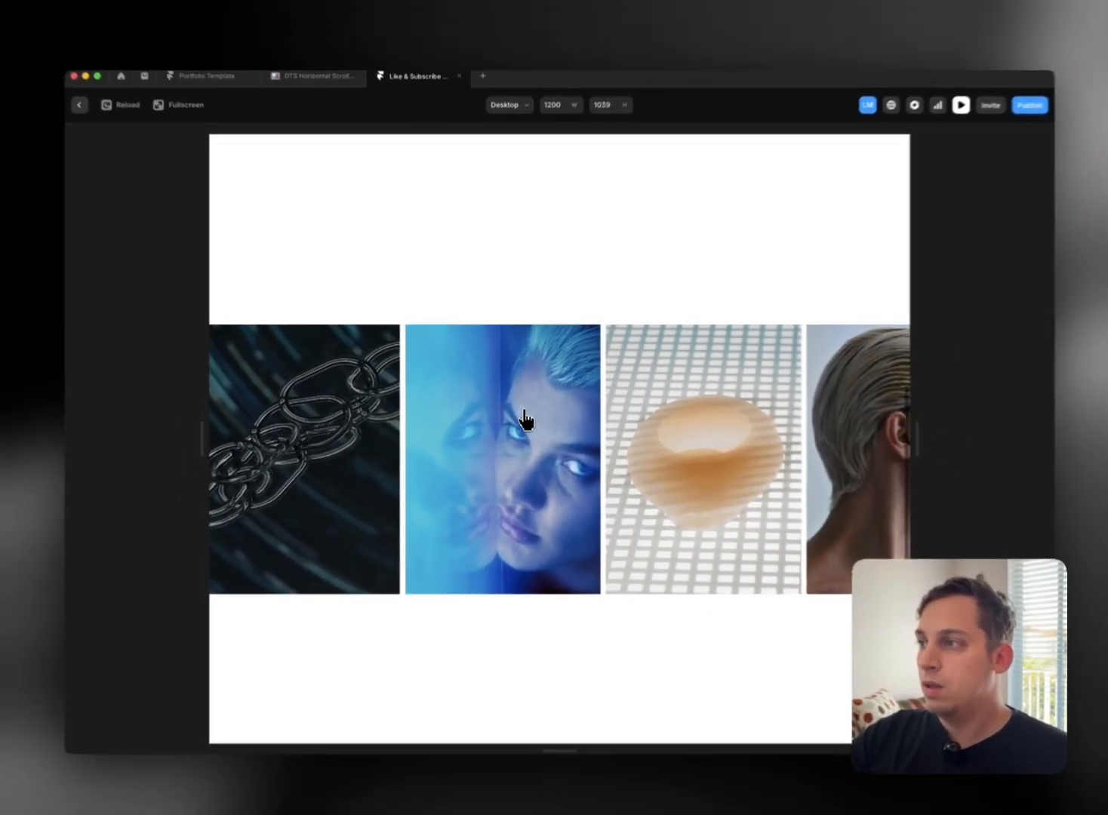
scroll(521, 415, "down", 2)
scroll(521, 415, "up", 10)
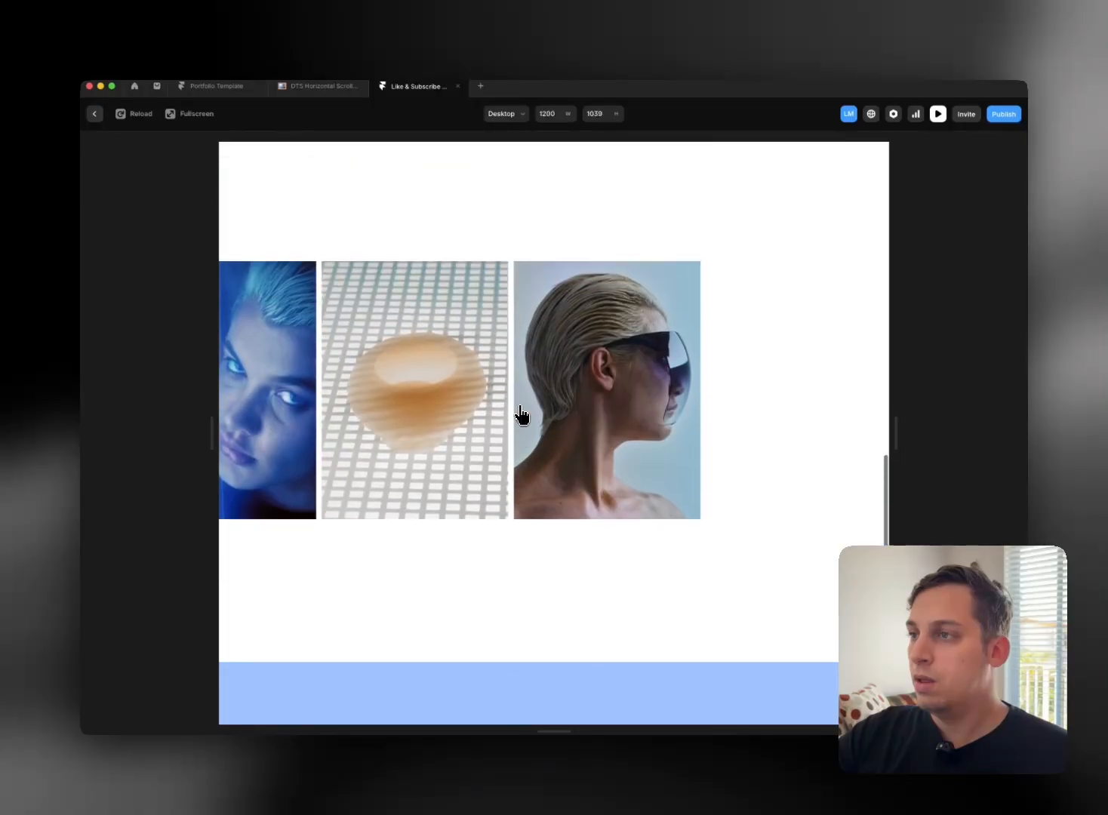
scroll(520, 415, "up", 3)
scroll(494, 413, "down", 3)
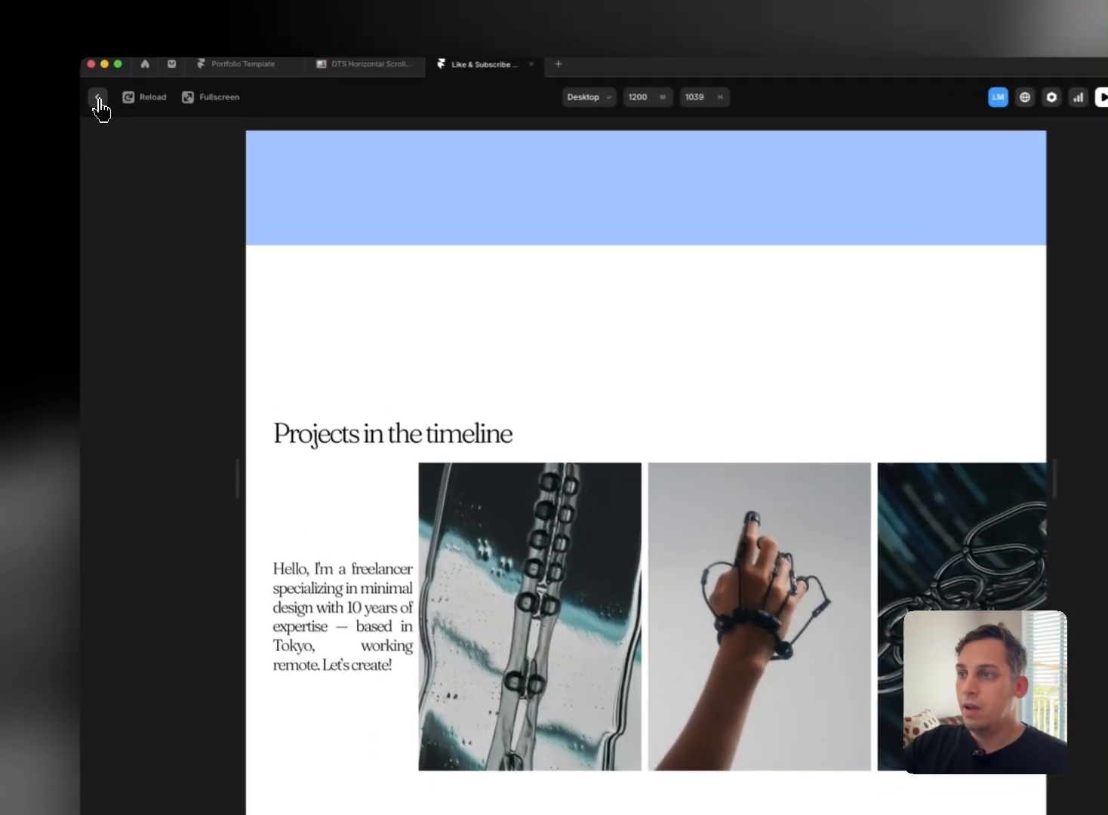
left_click(96, 111)
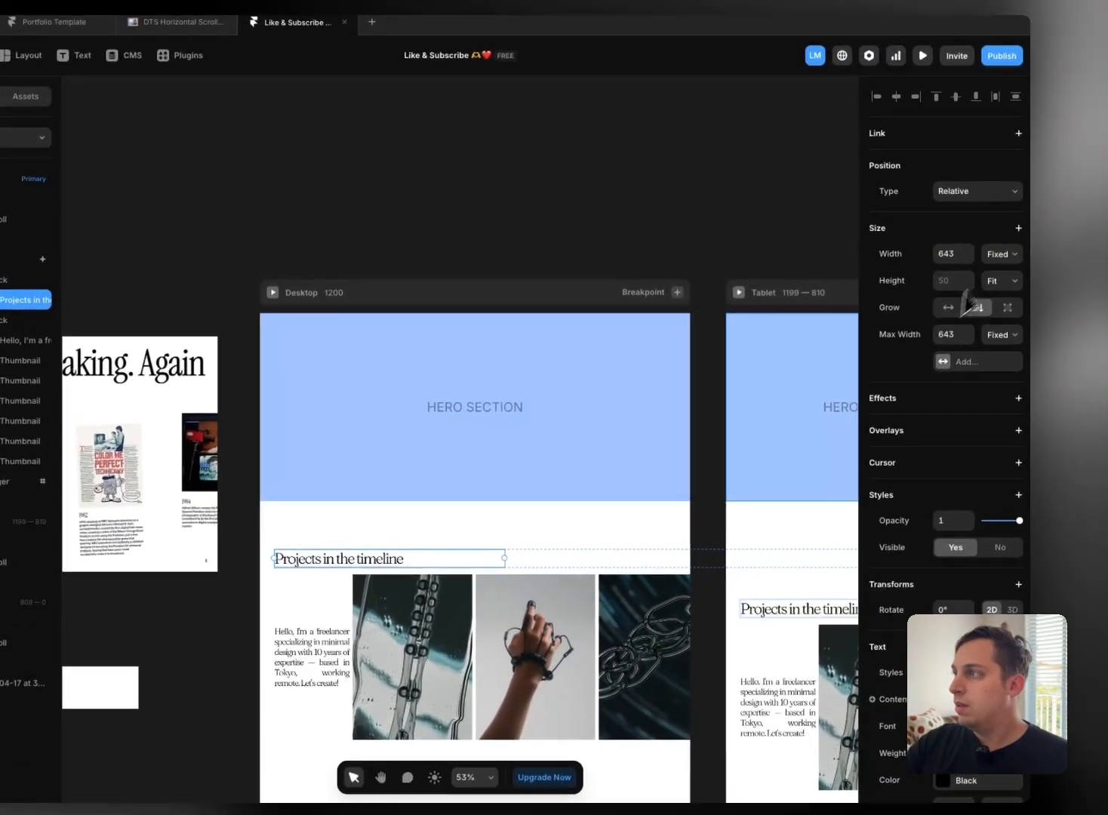
Step: Set the "Projects in the timeline" heading's width to Fill, with enlarged text and a maximum width of 750 so it stays on one line
left_click(1077, 220)
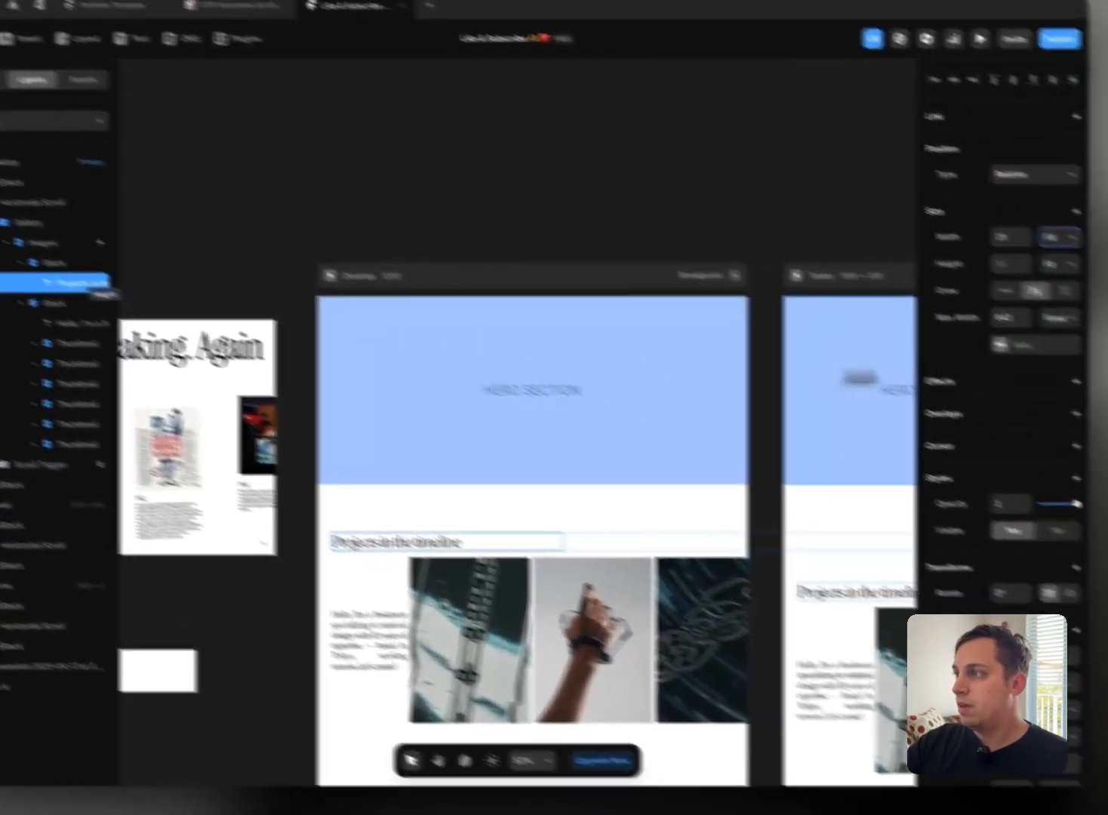
scroll(913, 310, "down", 3)
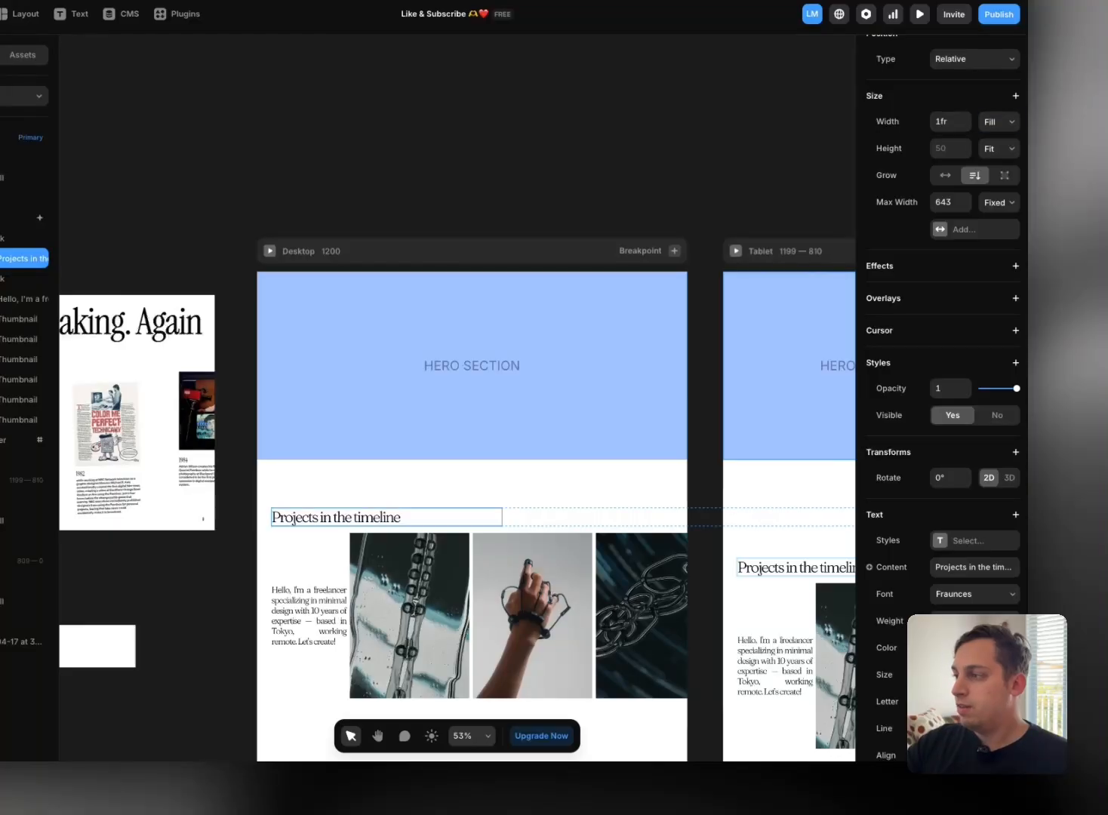
key("shift+Up")
key("shift+Up")
key("shift+Up")
key("shift+Up")
key("shift+Down")
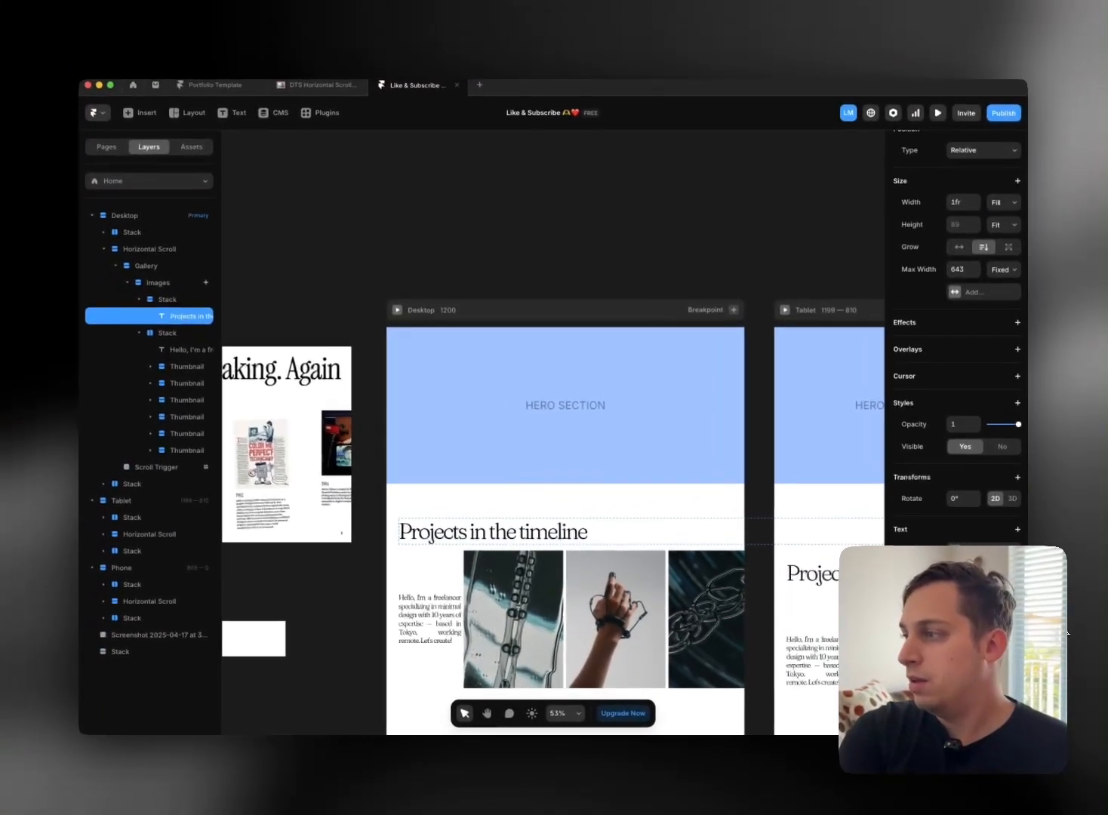
key("shift+Up")
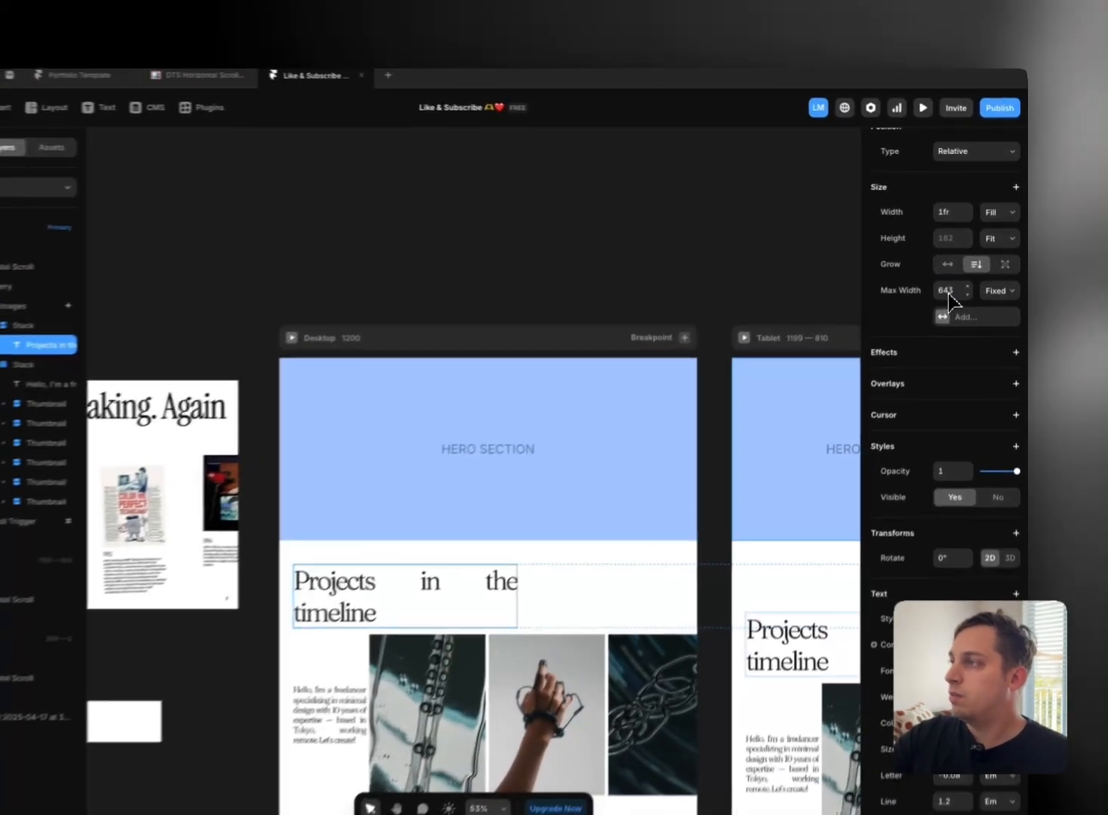
left_click_drag(960, 270, 950, 270)
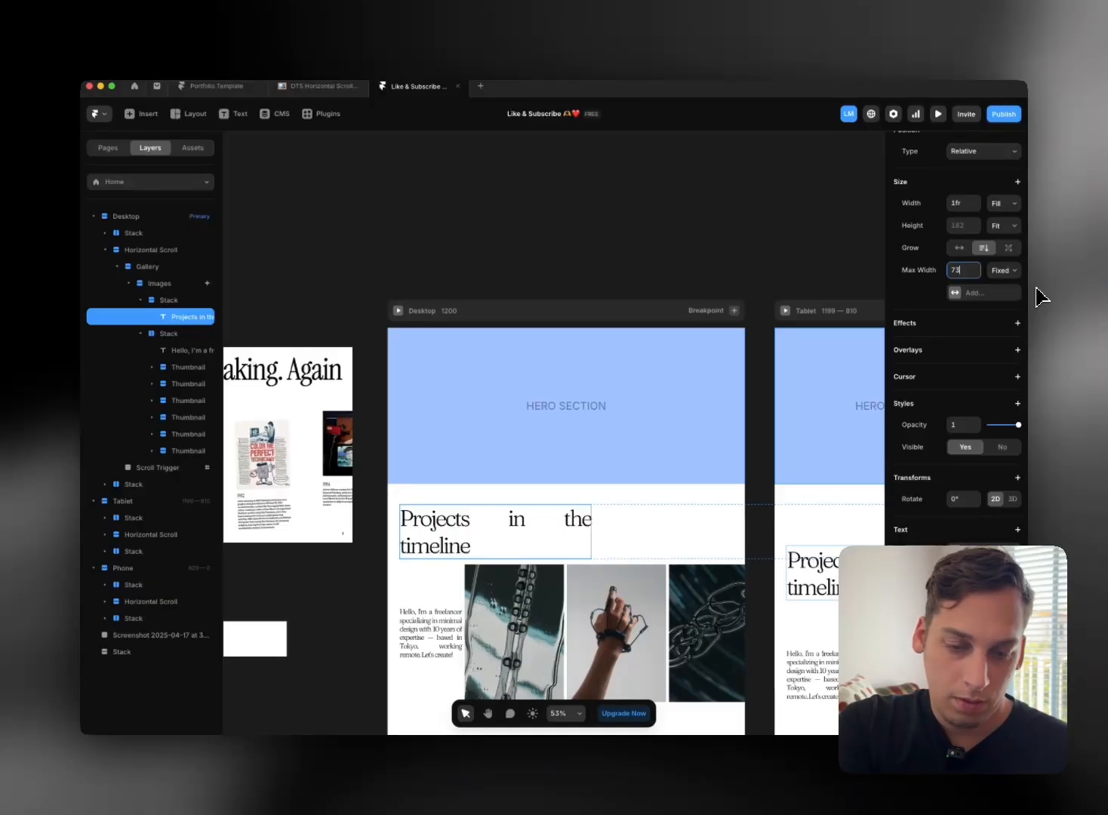
type("750")
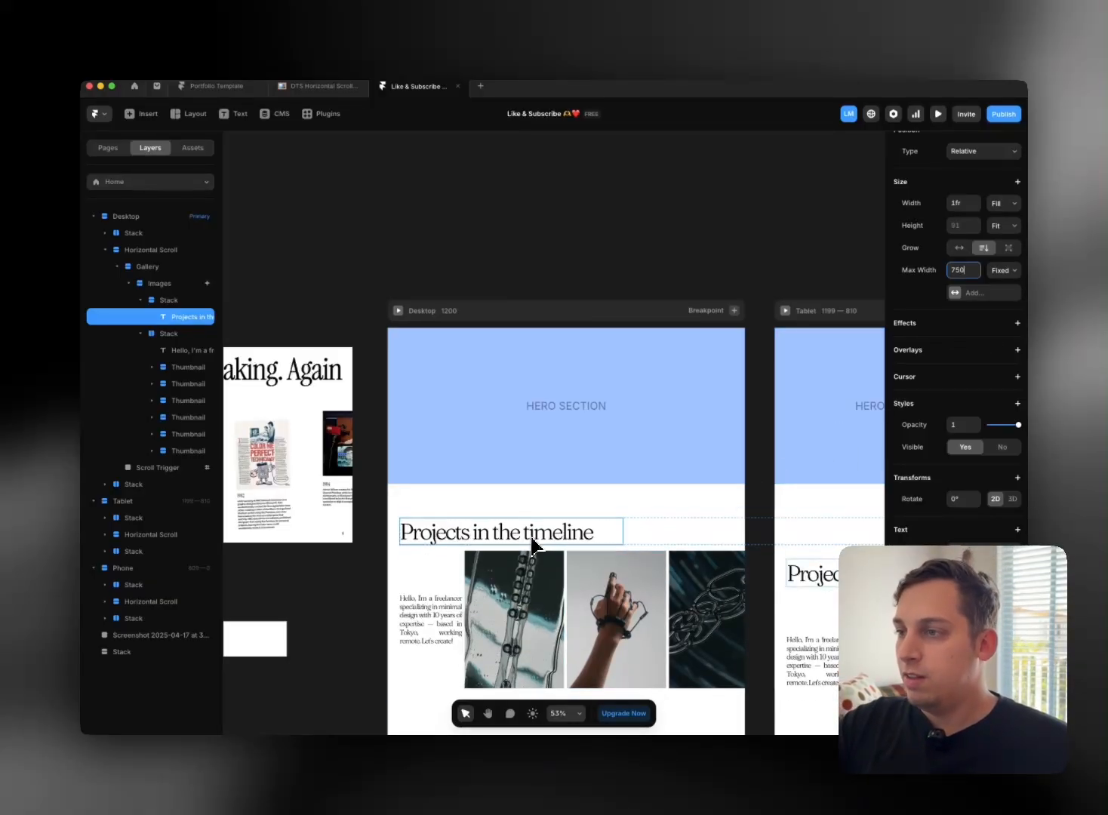
Step: Align the contents of the stack holding the freelancer text and thumbnails to the bottom
left_click(434, 612)
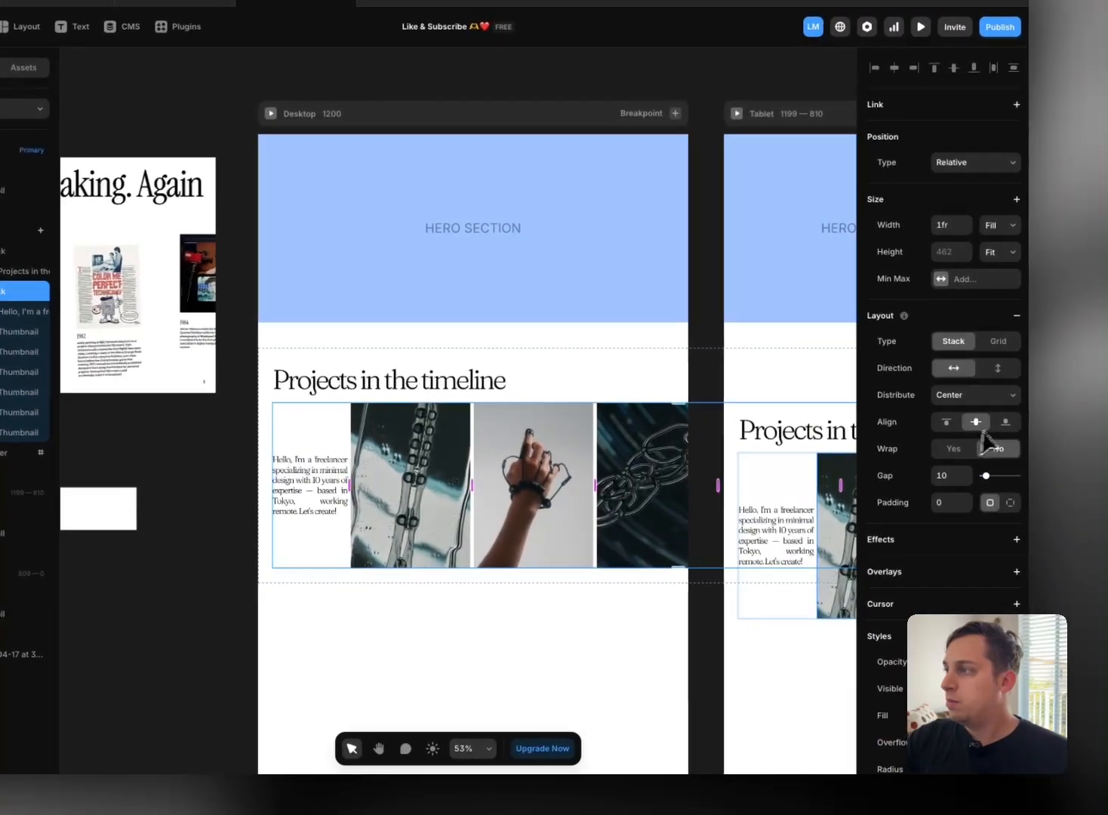
left_click(1076, 414)
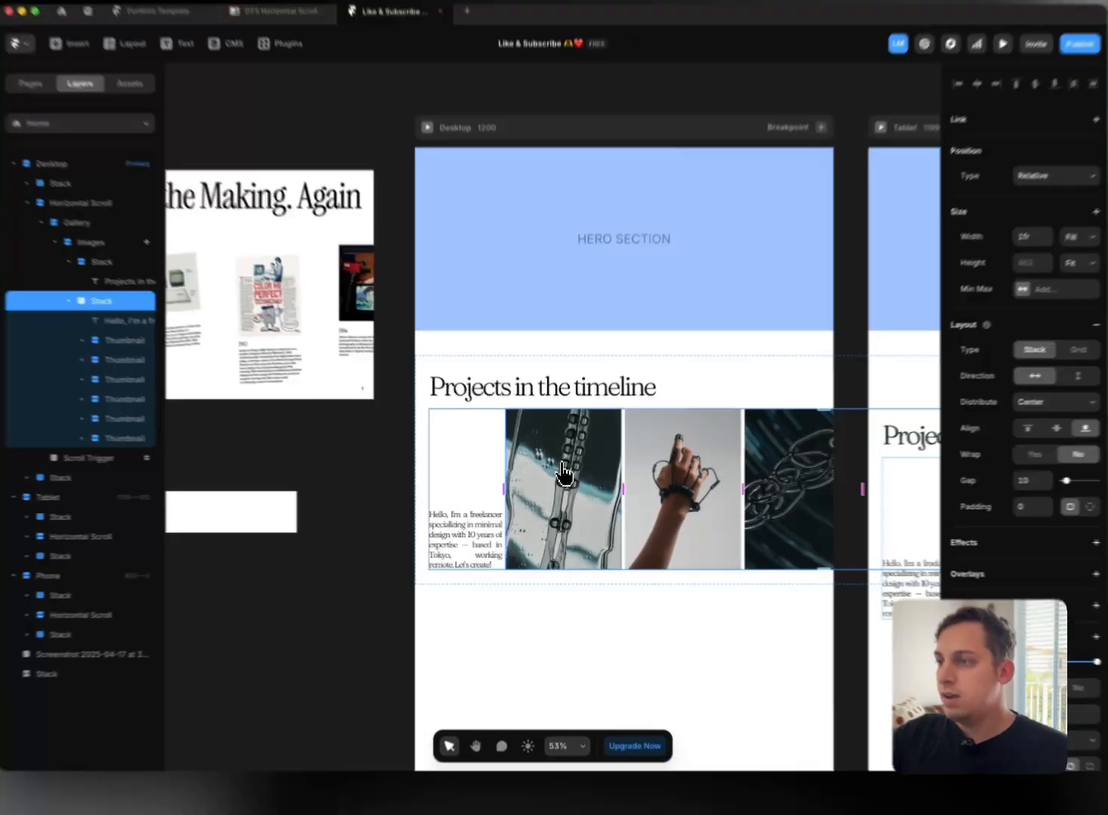
left_click_drag(558, 508, 579, 486)
scroll(627, 461, "right", 3)
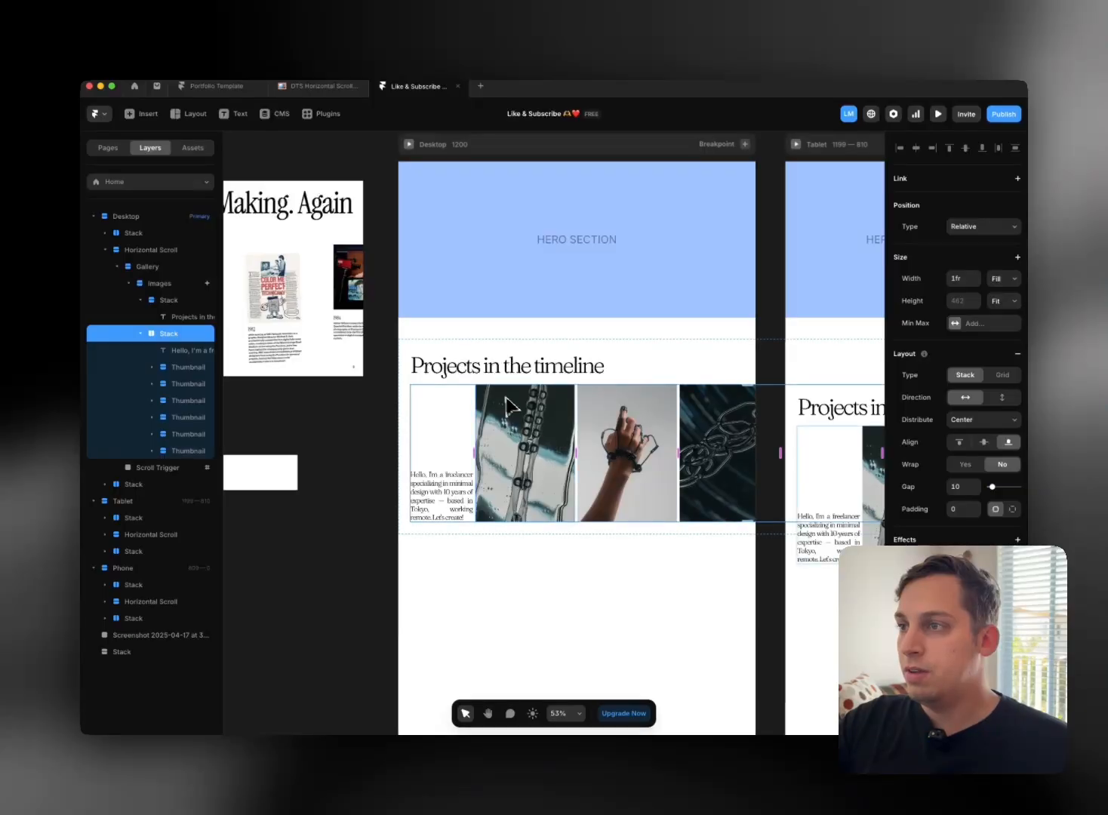
Step: Compare the heading across the Desktop, Tablet and Phone breakpoints and duplicate it within its stack
left_click(490, 376)
scroll(556, 388, "right", 5)
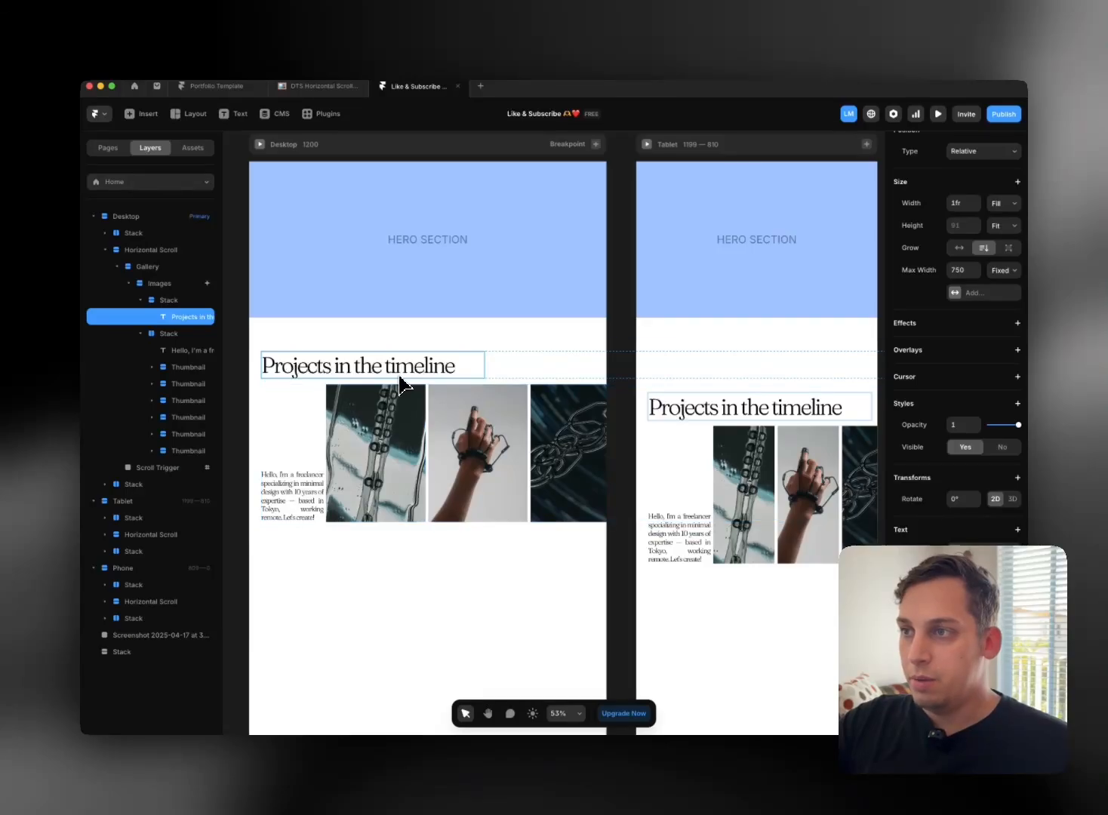
scroll(765, 370, "right", 8)
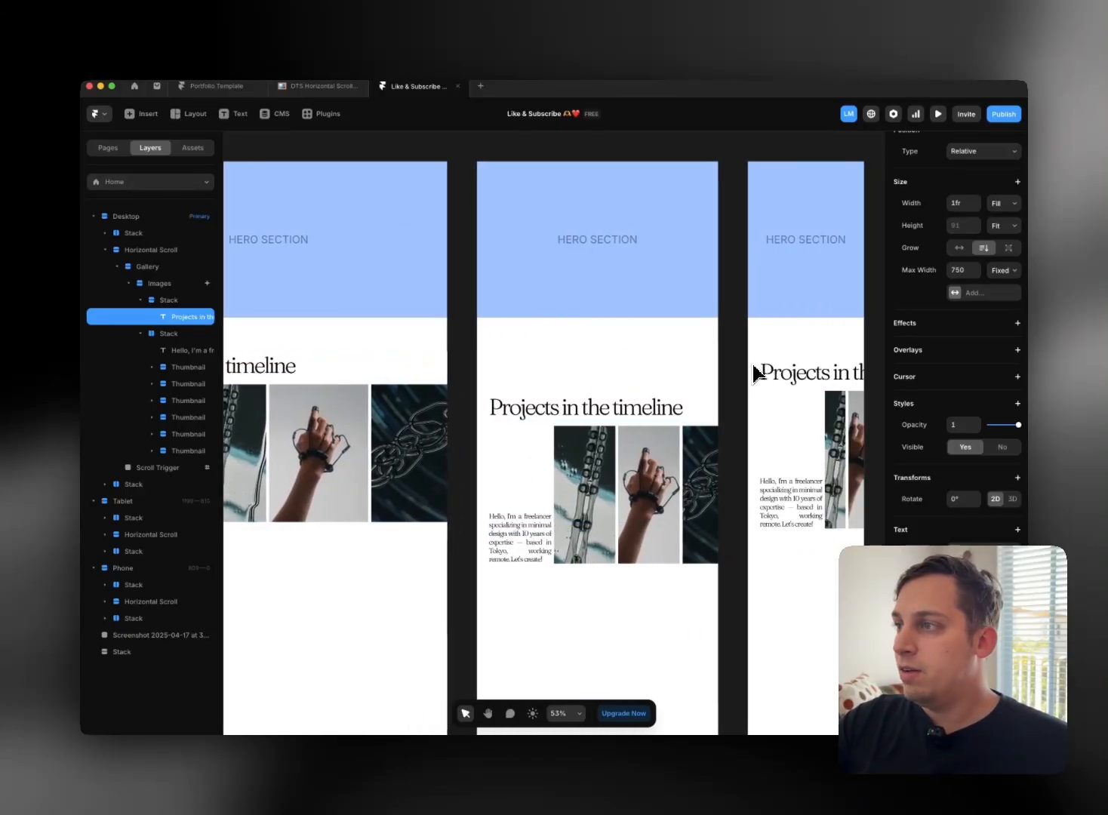
scroll(520, 370, "left", 5)
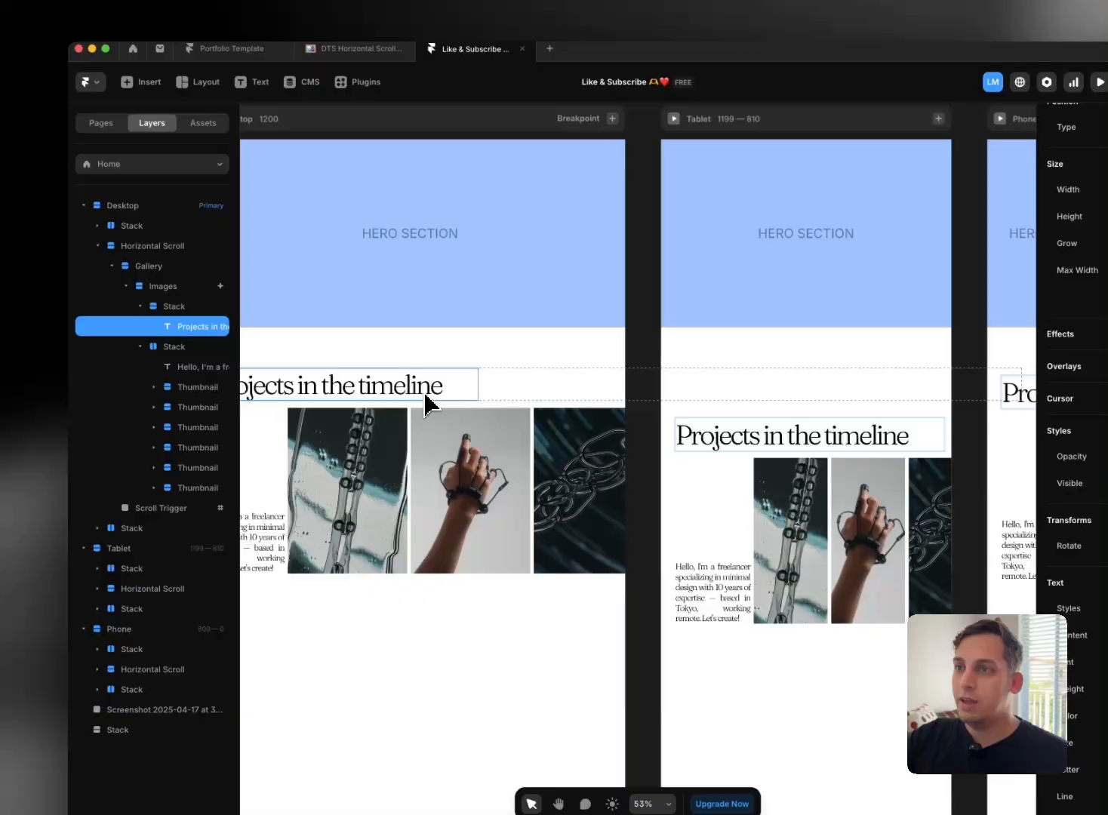
scroll(426, 400, "left", 2)
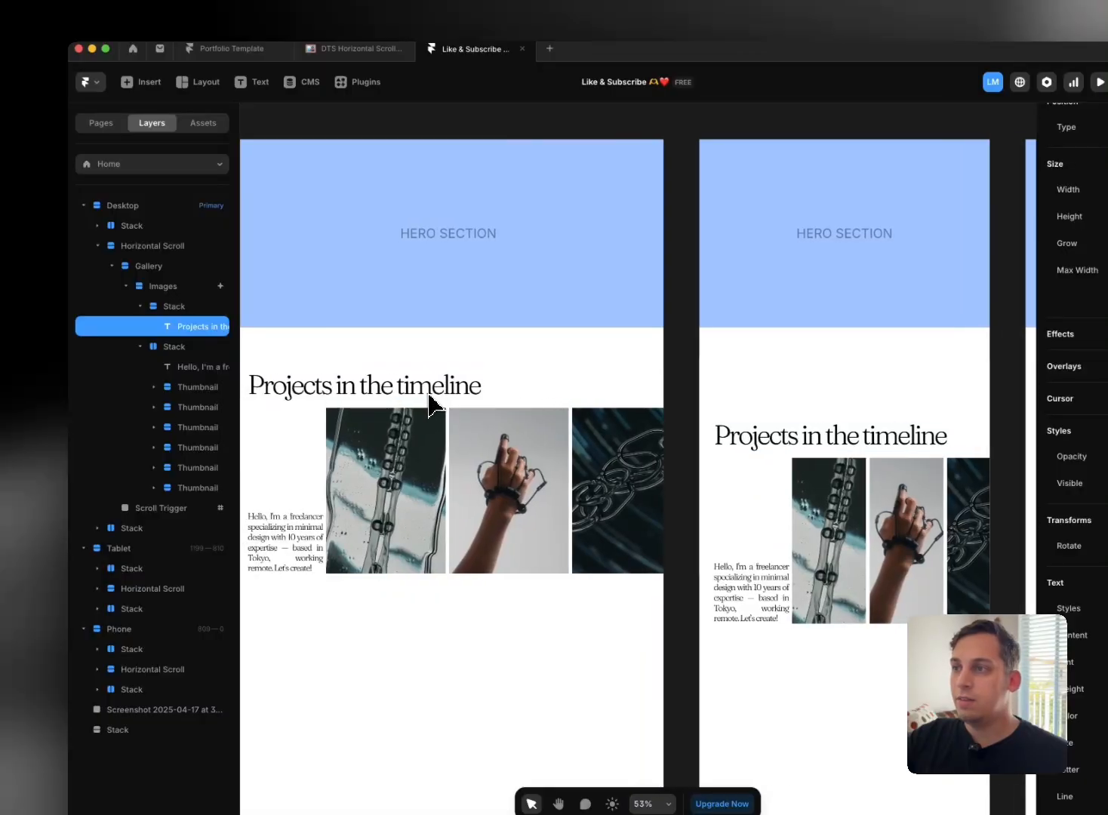
key("super+d")
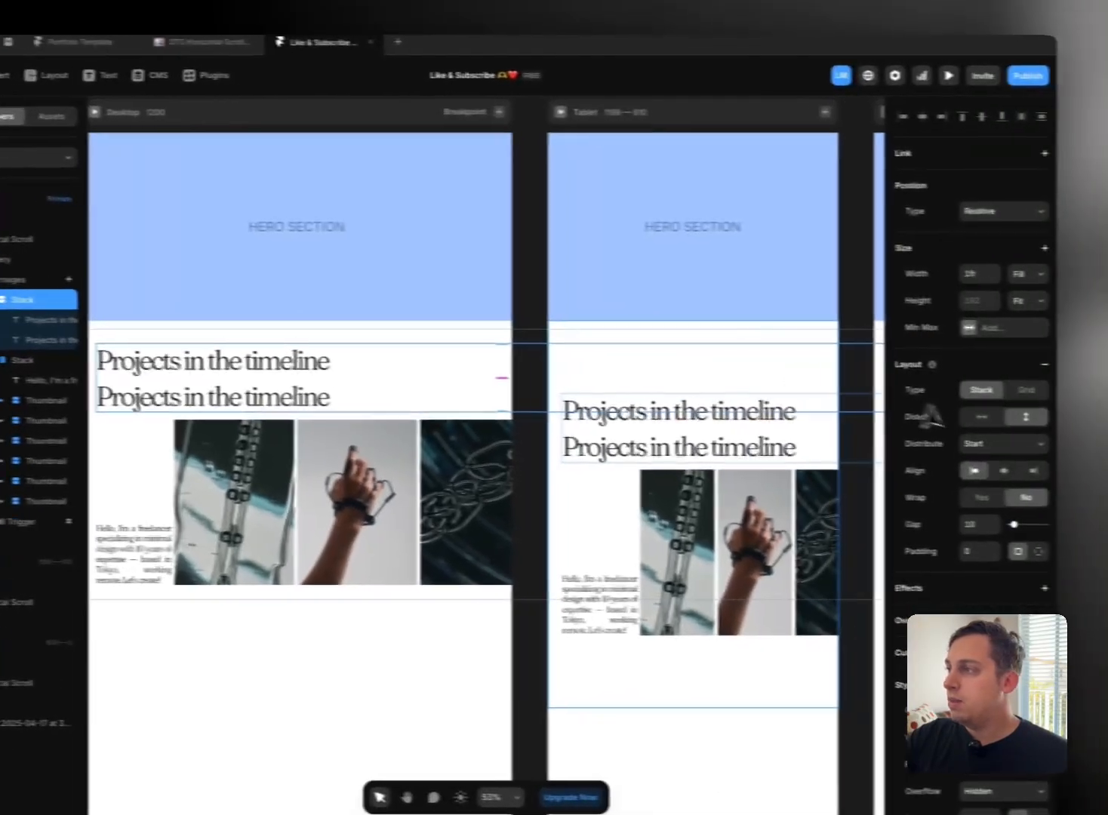
Step: Lay out the stack of the two headings horizontally with Space Between distribution
left_click(959, 420)
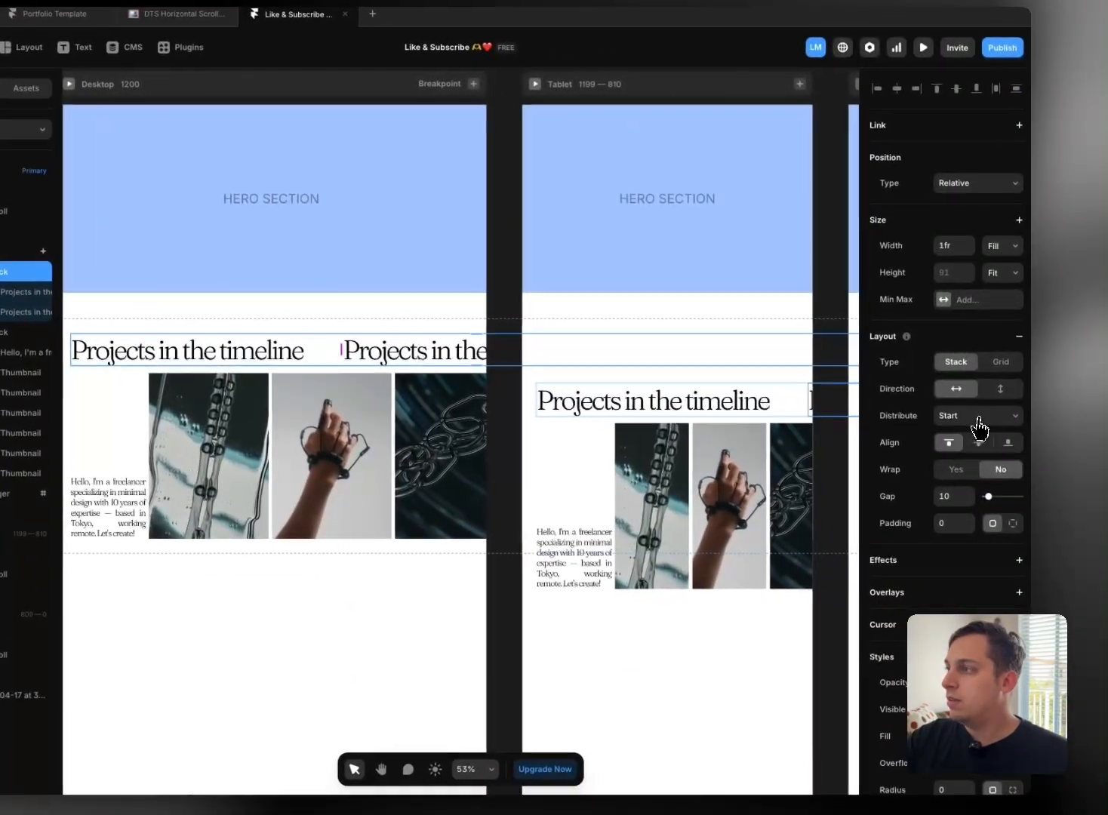
left_click(1103, 448)
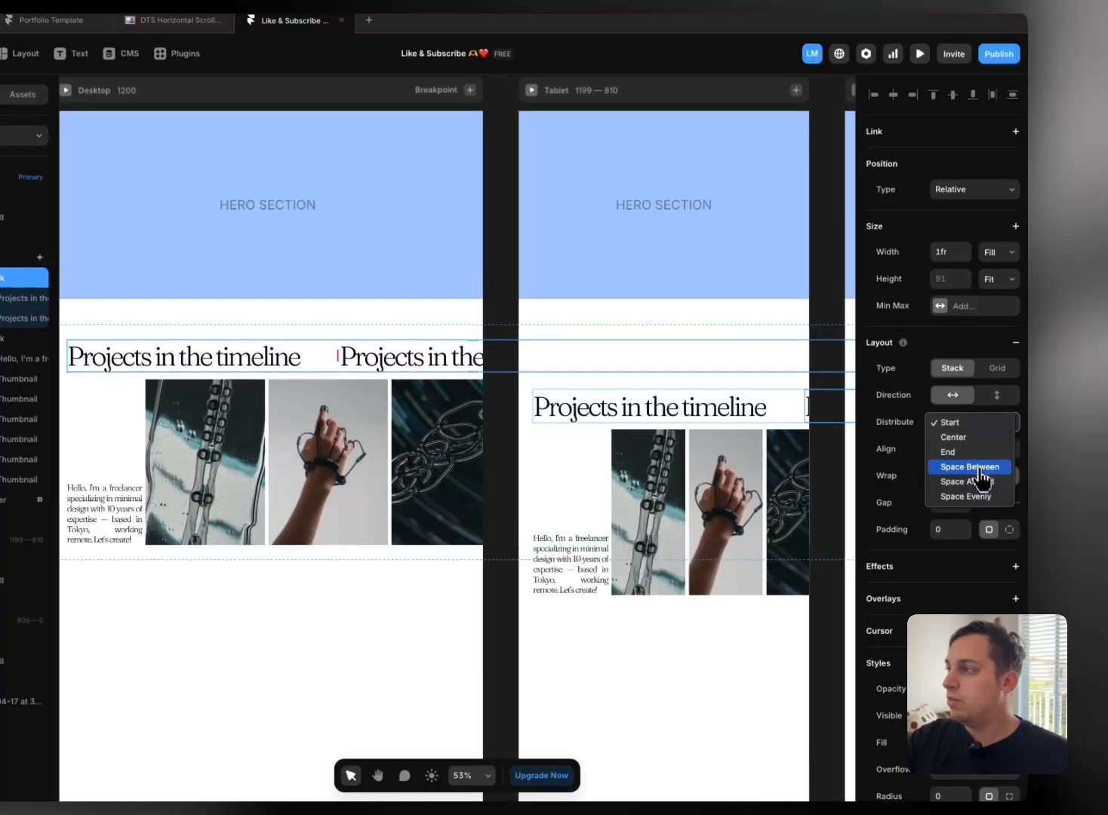
scroll(597, 462, "right", 5)
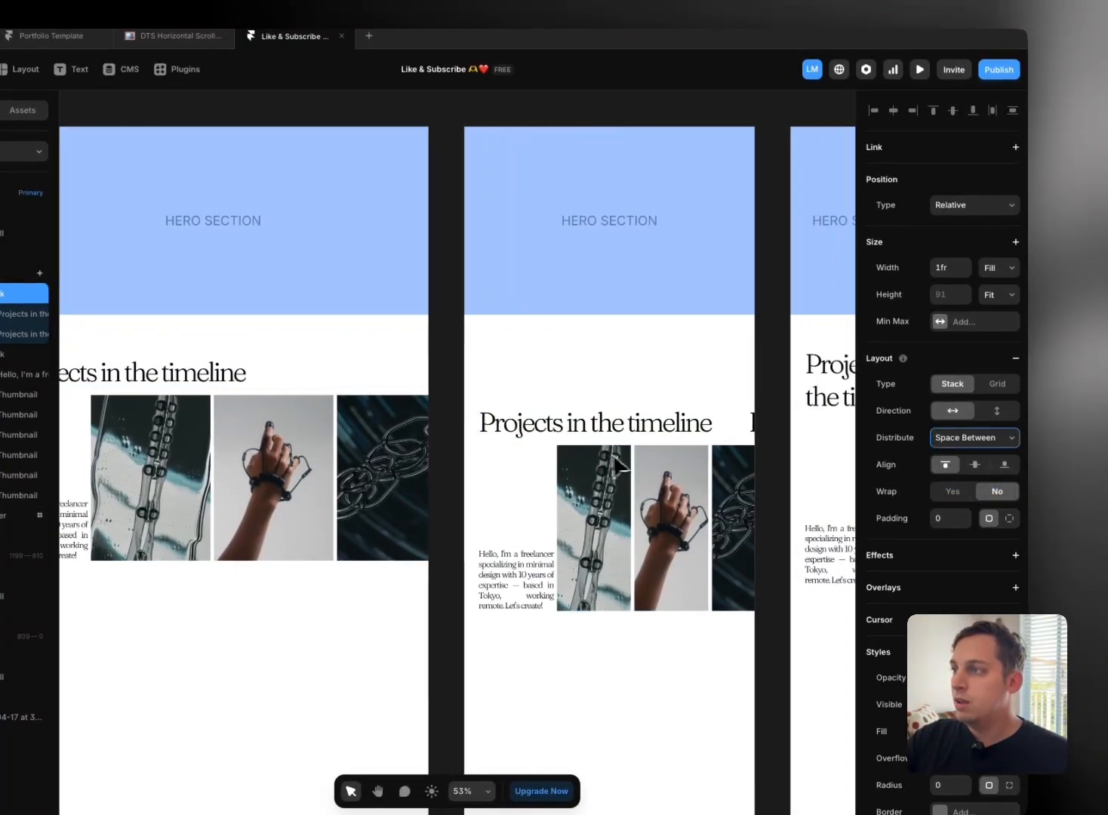
Step: Preview the Desktop page and scroll back and forth through the timeline to check both headings above the thumbnails
scroll(596, 460, "left", 12)
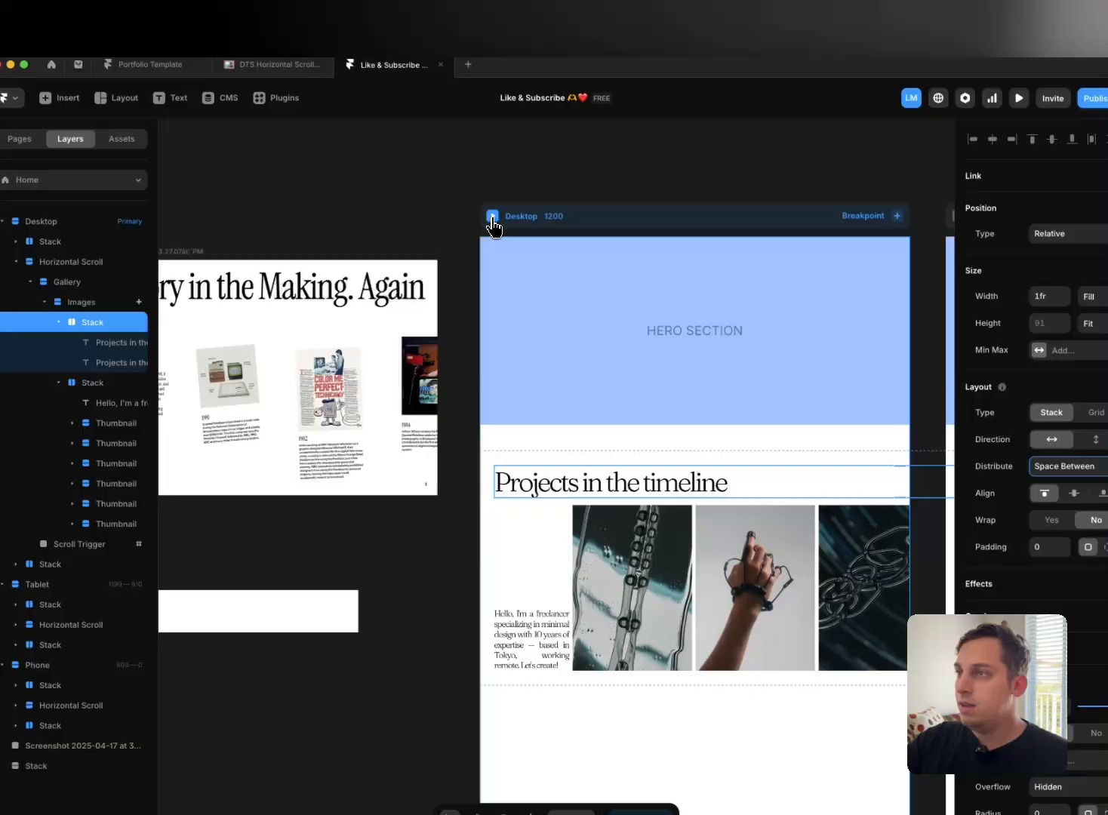
left_click(492, 218)
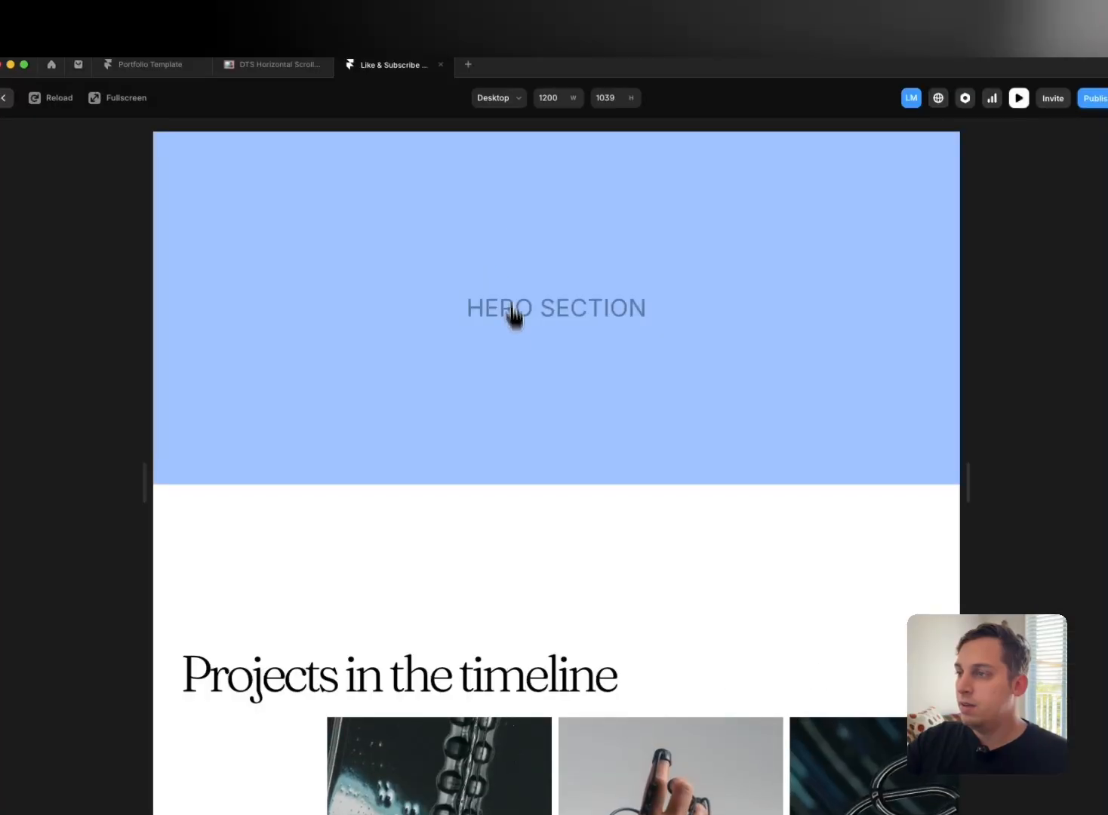
scroll(513, 377, "down", 5)
scroll(507, 436, "down", 10)
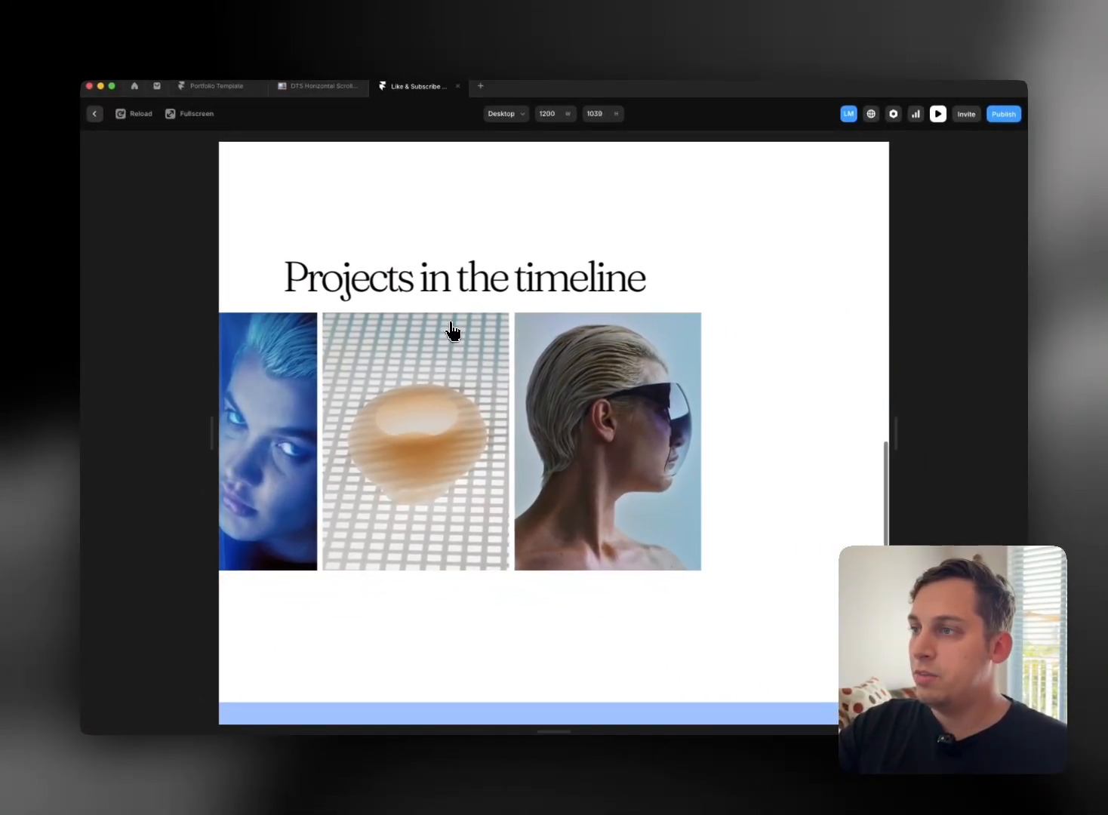
scroll(455, 327, "up", 5)
scroll(456, 324, "up", 5)
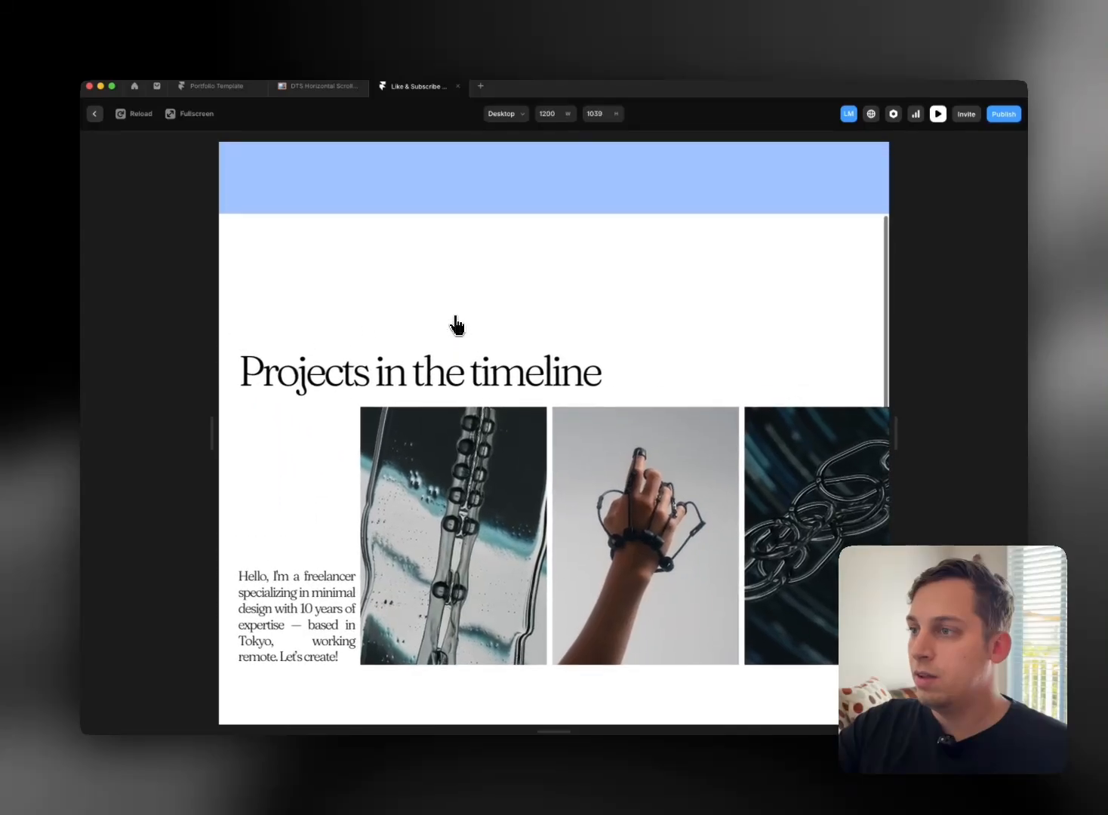
scroll(456, 324, "down", 3)
scroll(457, 325, "up", 3)
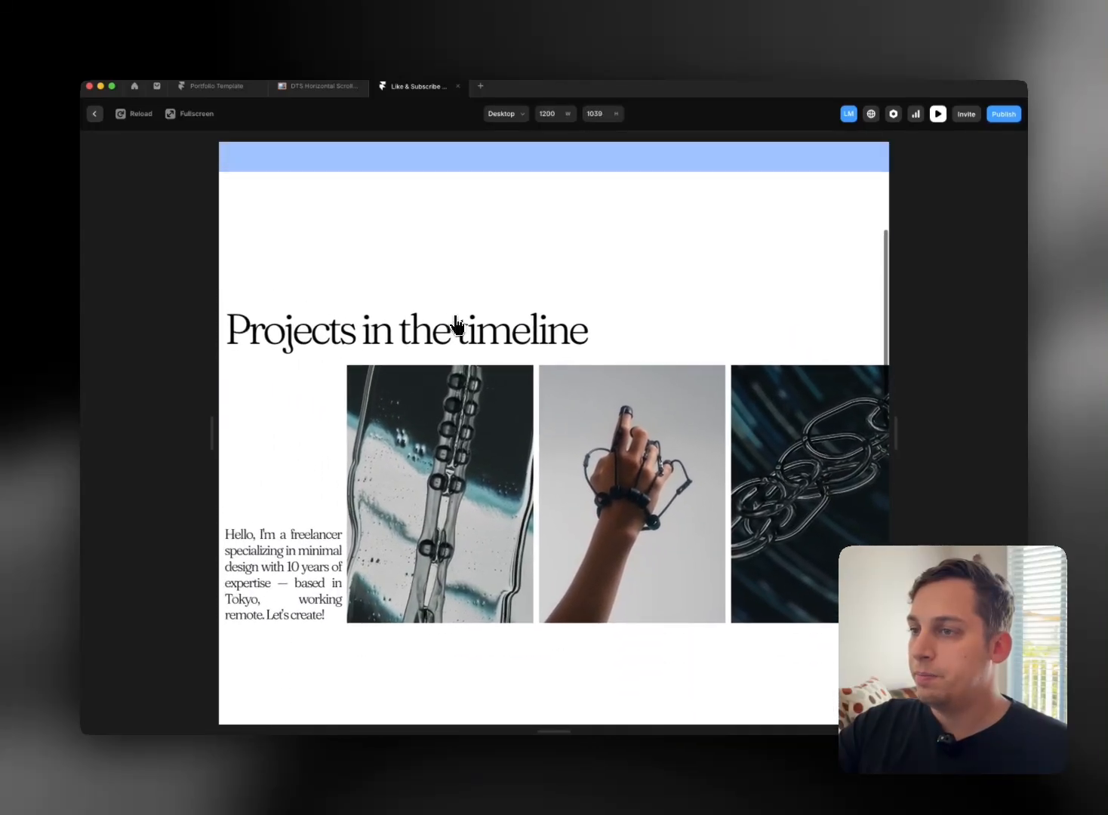
scroll(300, 563, "down", 5)
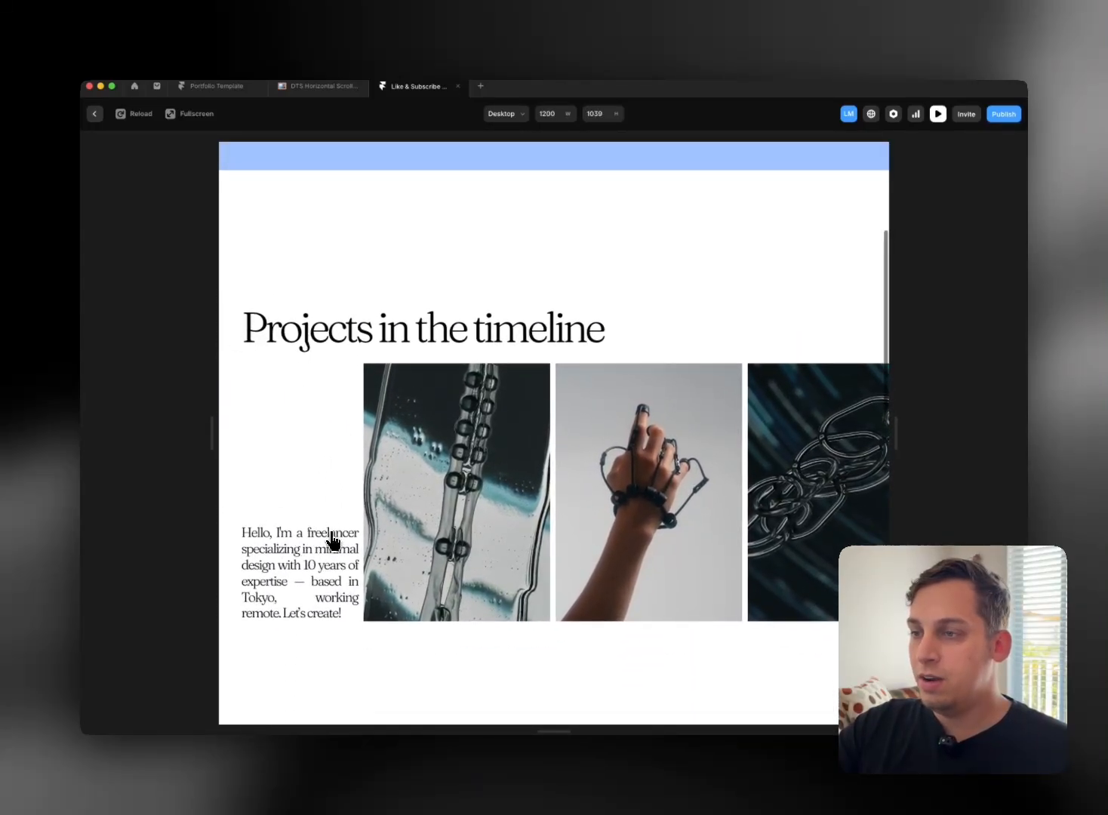
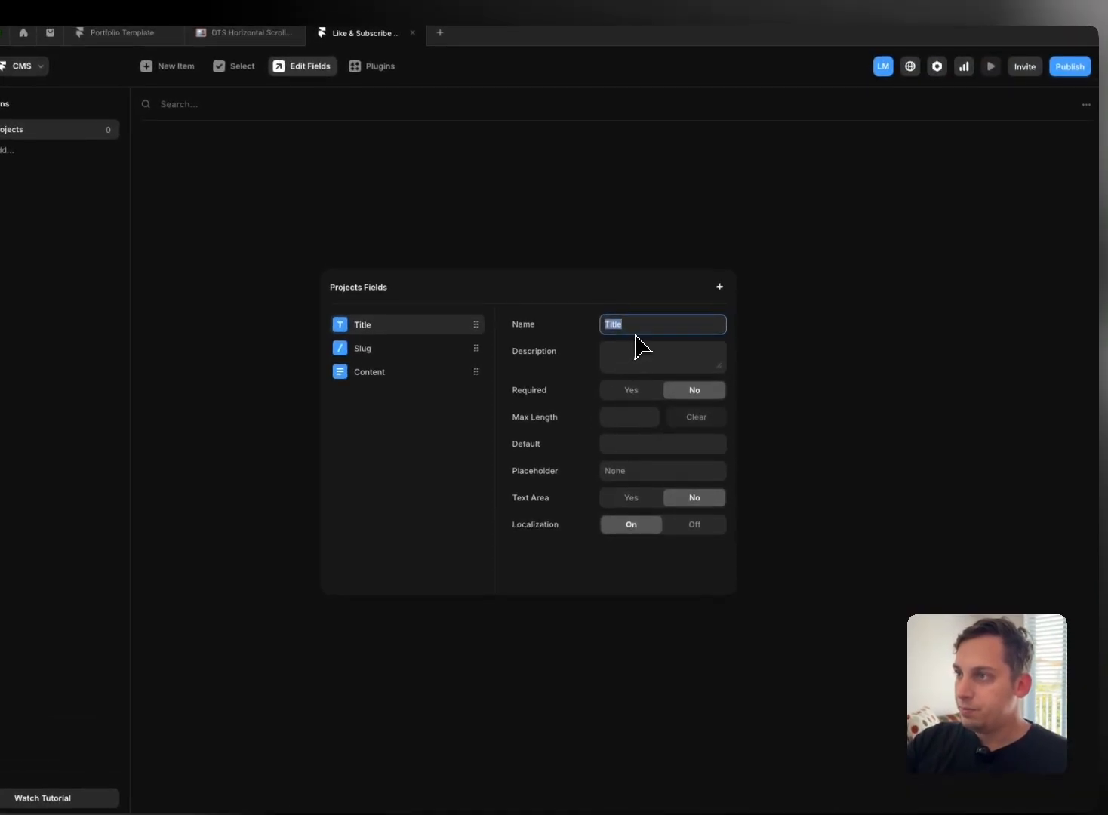
Step: Rename the Projects collection's Title field to "Date" and add an image field named "Cover Image" as the first field
type("Date")
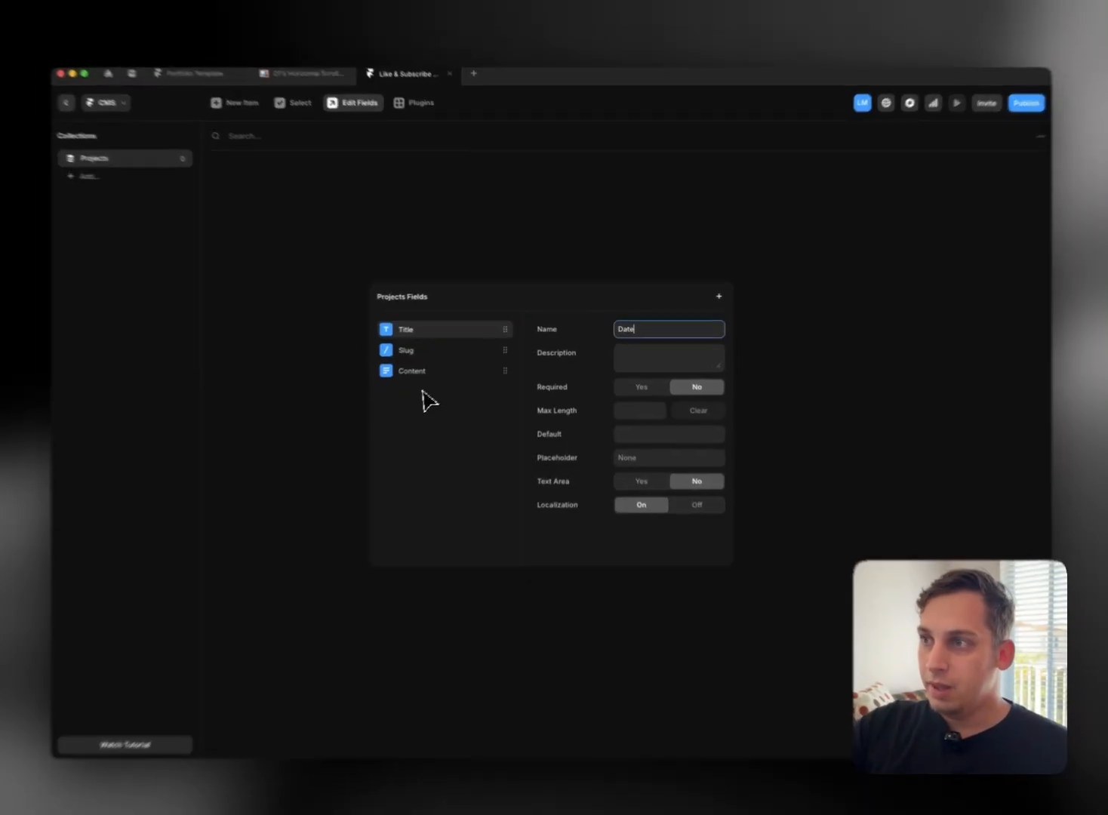
left_click(423, 390)
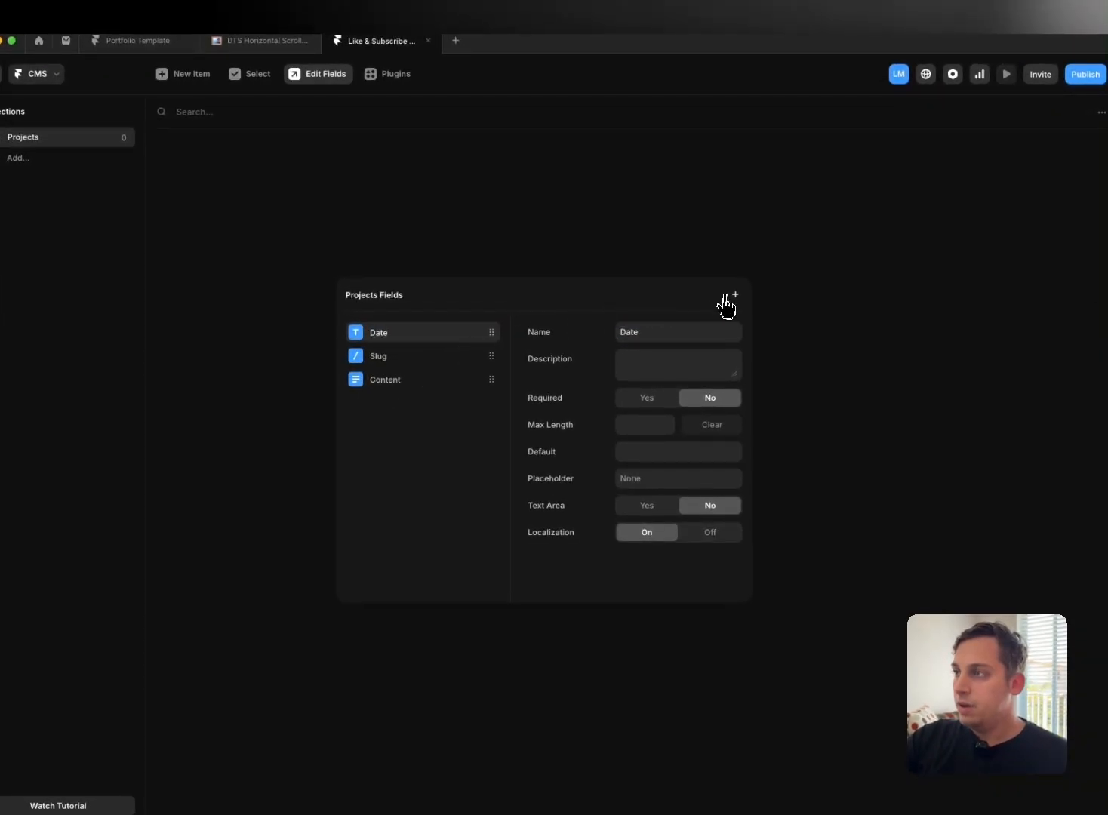
left_click(725, 298)
left_click(753, 432)
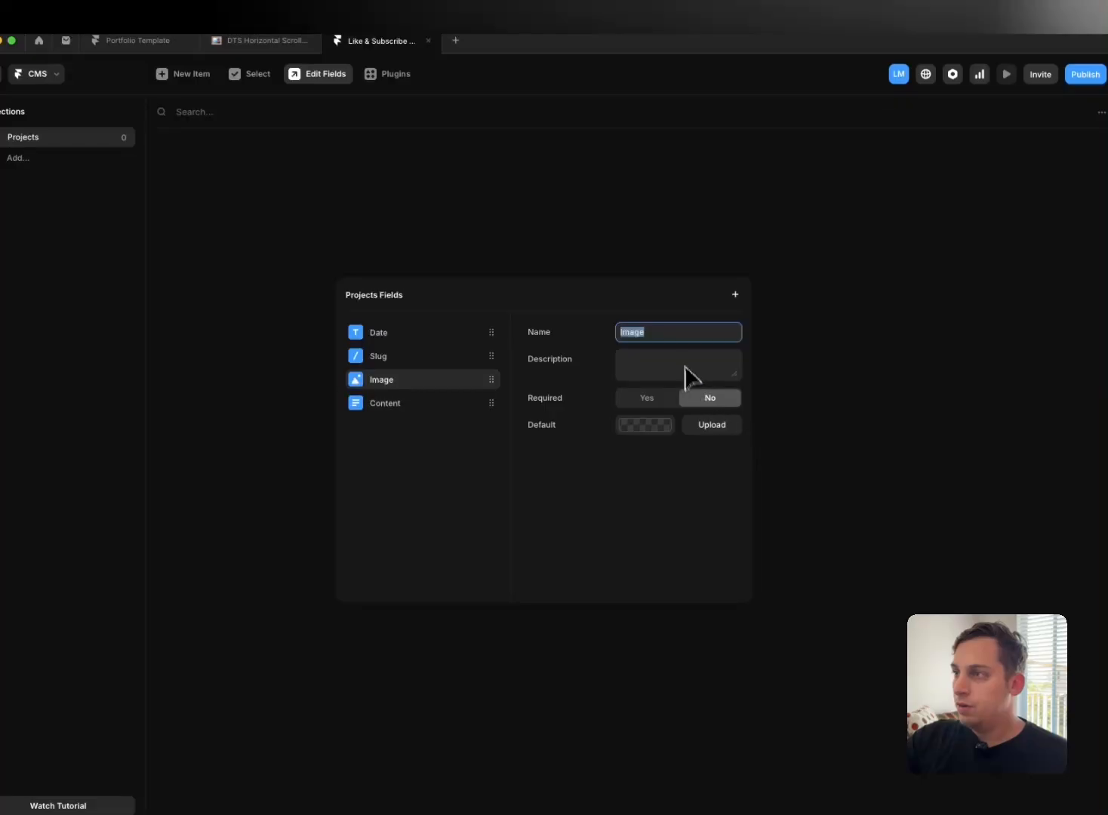
left_click_drag(406, 386, 426, 347)
Step: Add a plain text field named "Short Description" to the Projects collection and place it directly above Slug
left_click(735, 296)
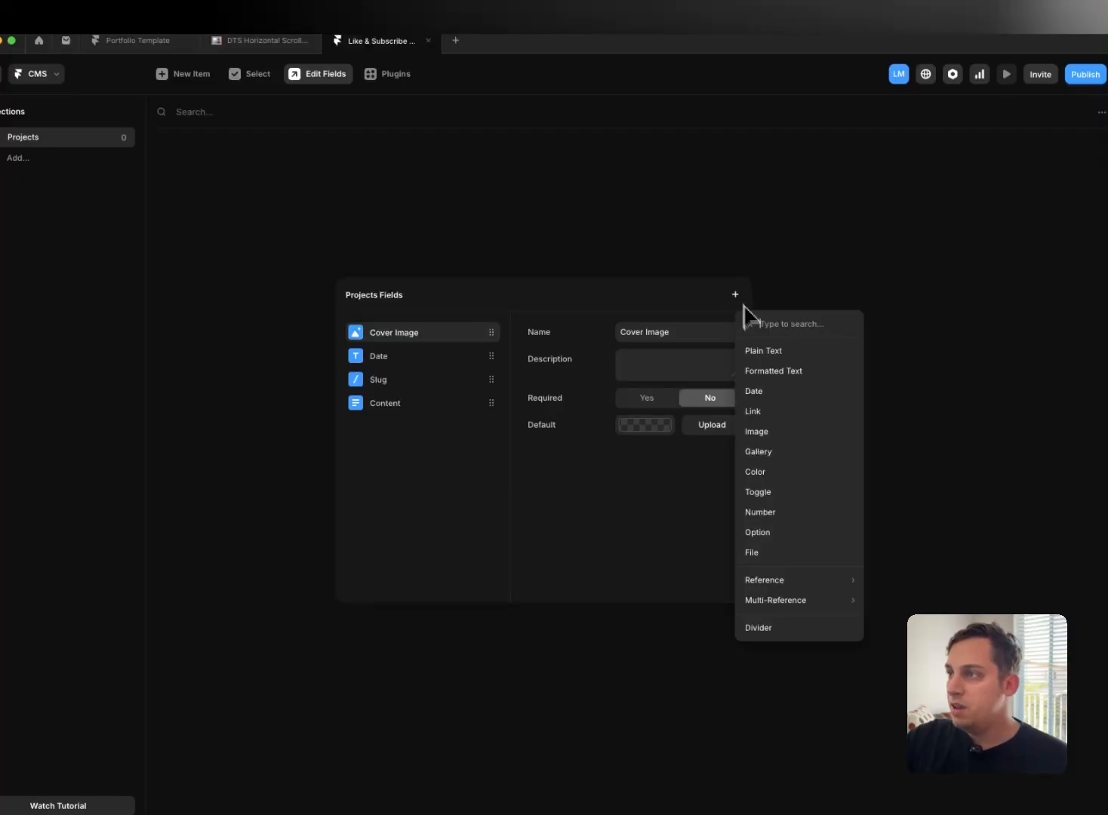
left_click(768, 352)
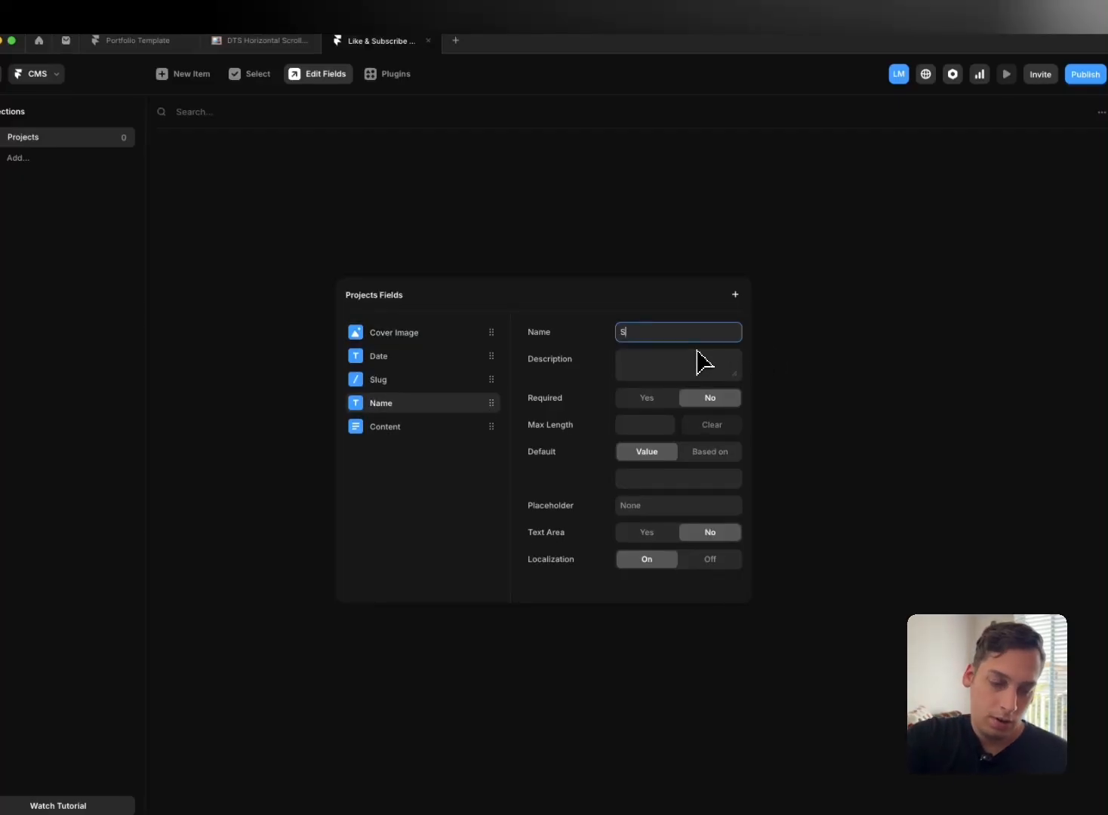
type("Short Descrip")
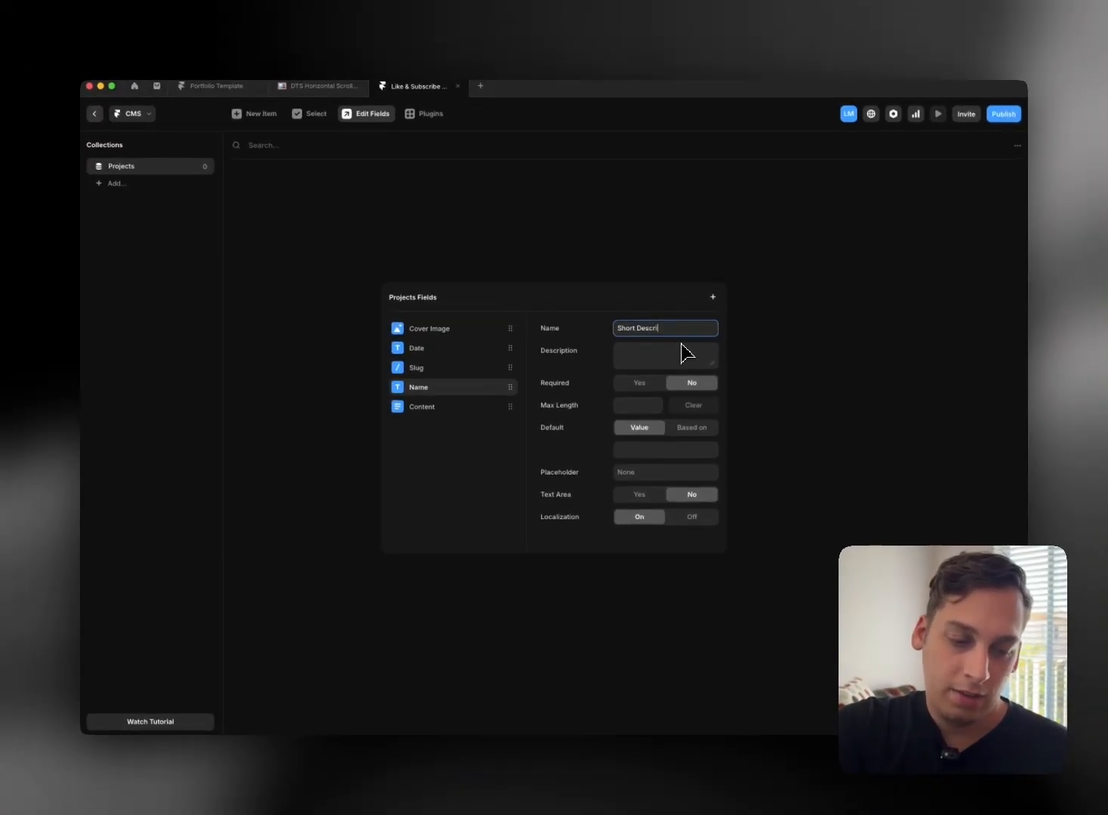
key("BackSpace")
key("BackSpace")
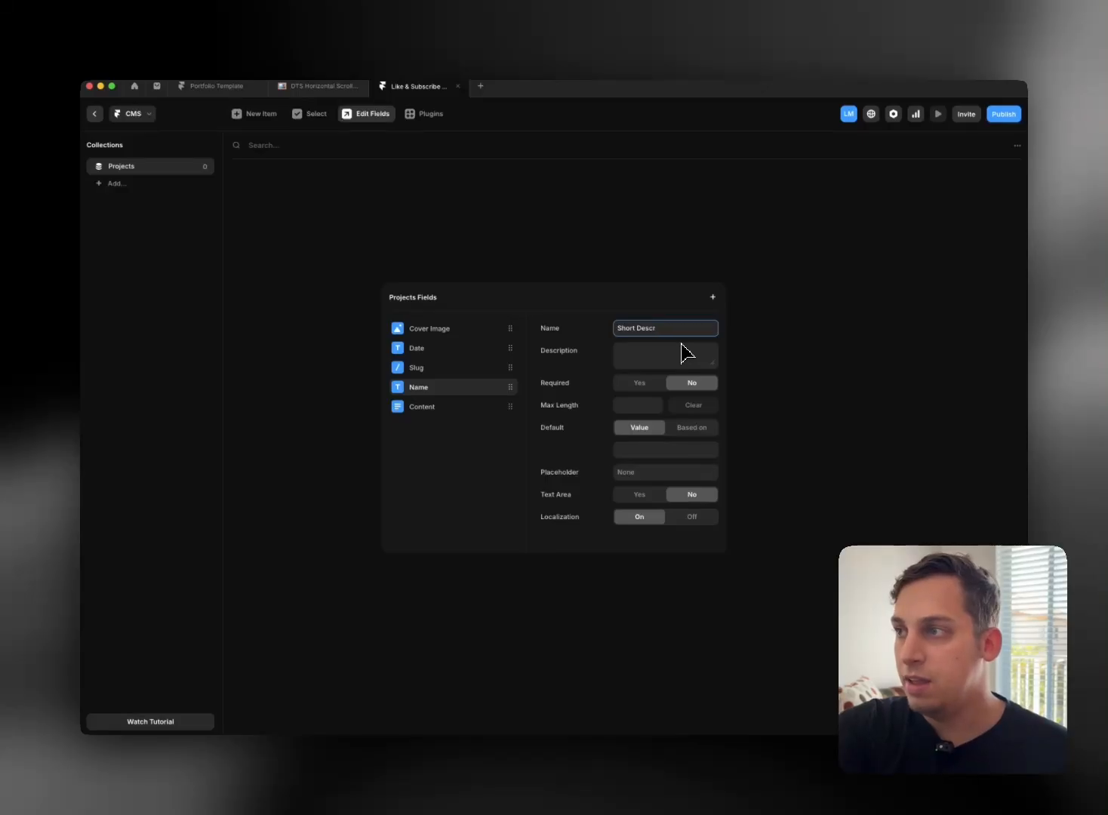
type("iption")
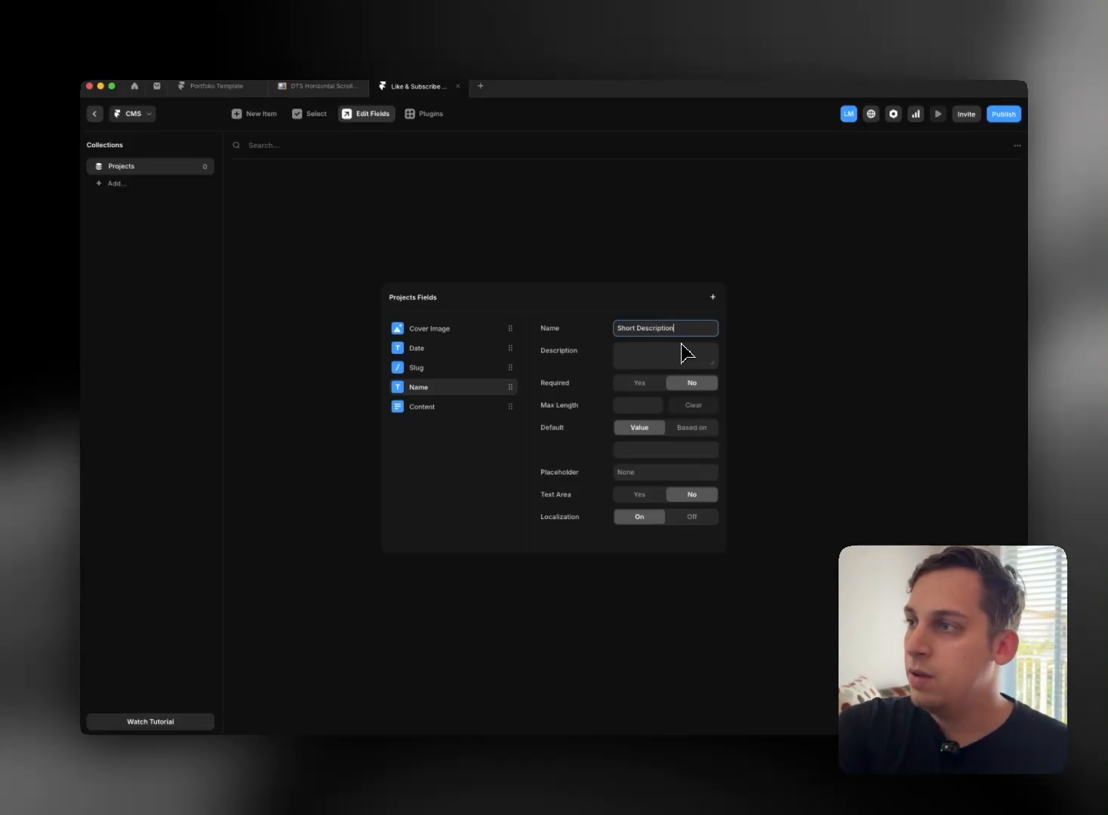
mouse_move(434, 391)
left_mouse_down()
mouse_move(433, 358)
mouse_move(431, 368)
left_mouse_up()
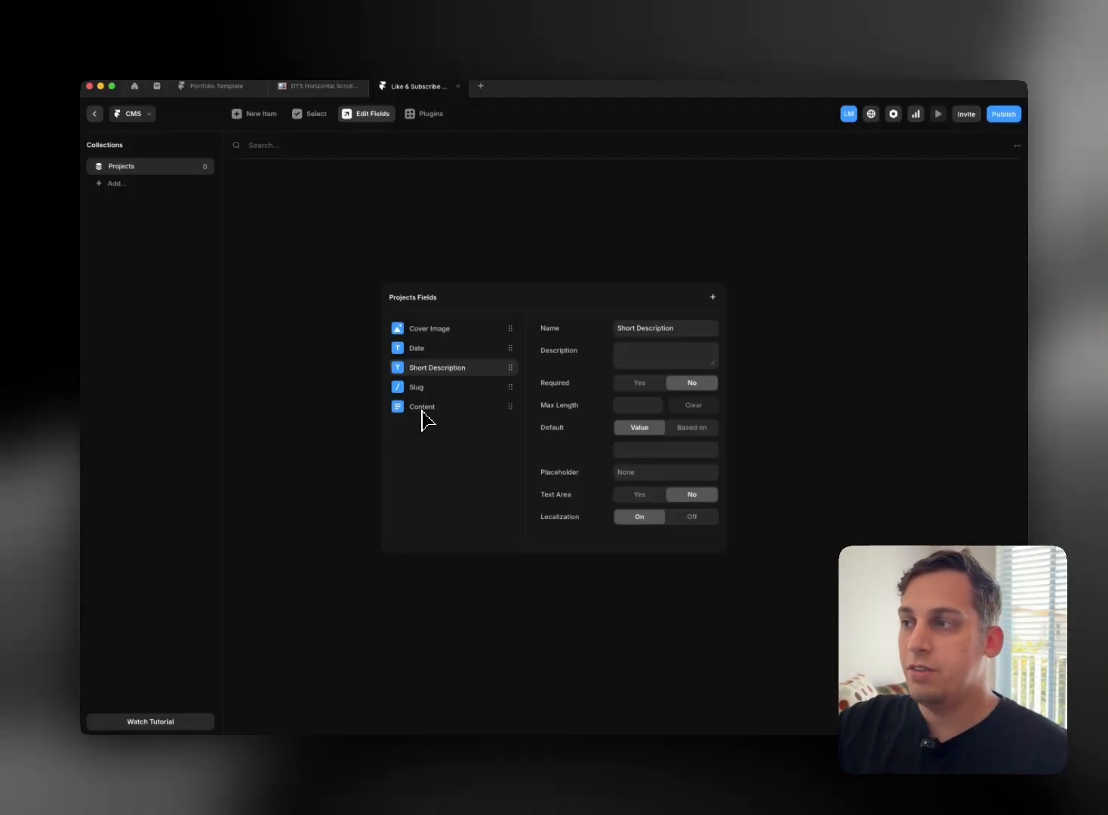
left_click(386, 244)
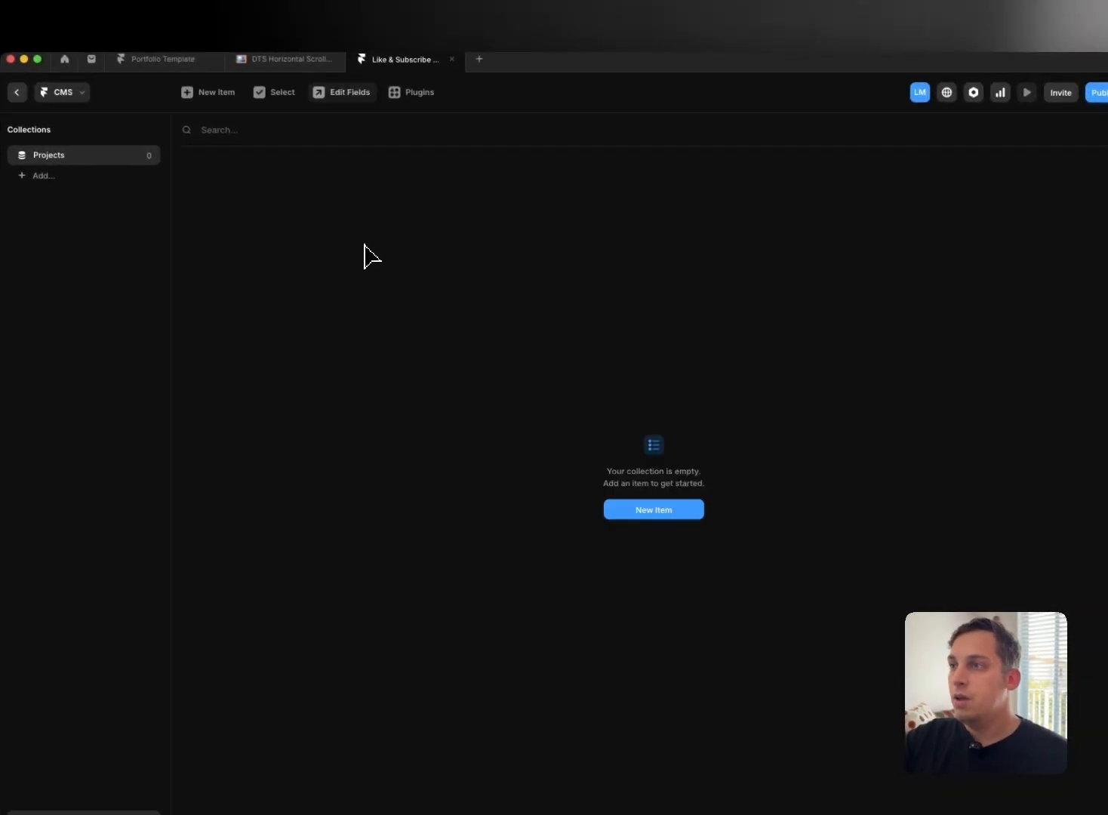
Step: Create a new Projects item and set its cover image to Lummi's photo of the black cylindrical speaker
left_click(636, 514)
left_click(633, 183)
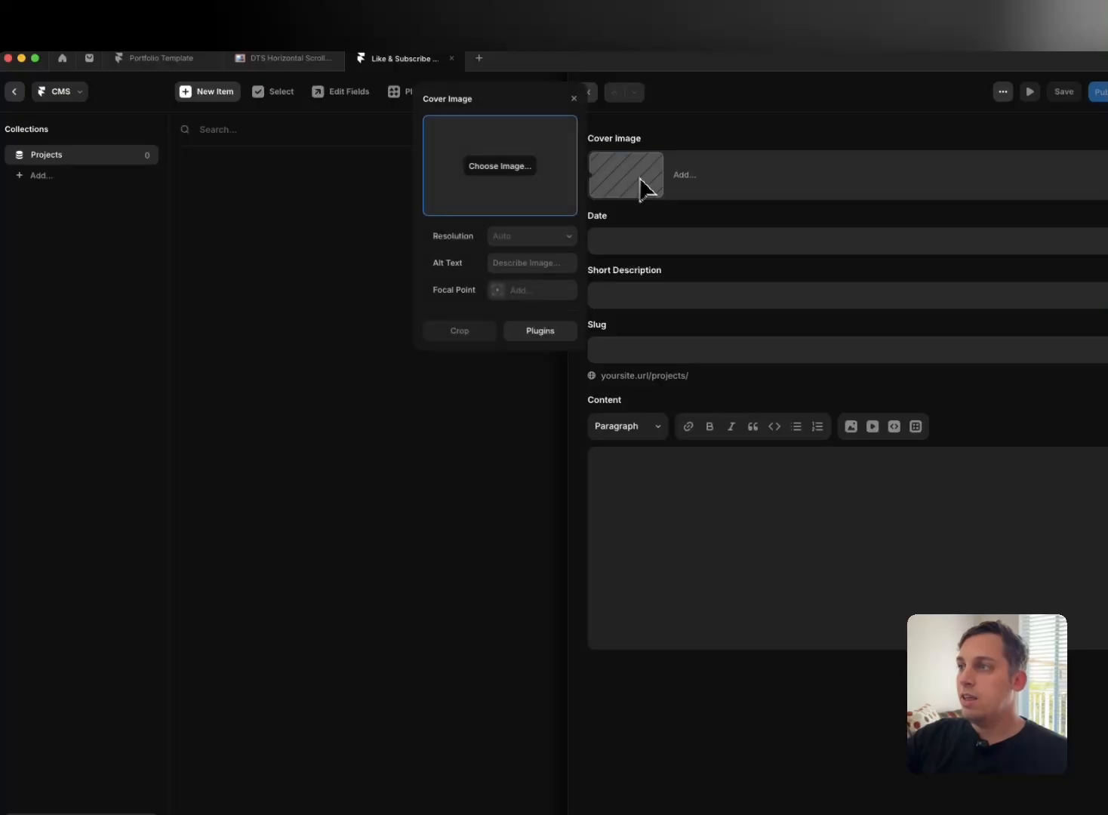
left_click(540, 332)
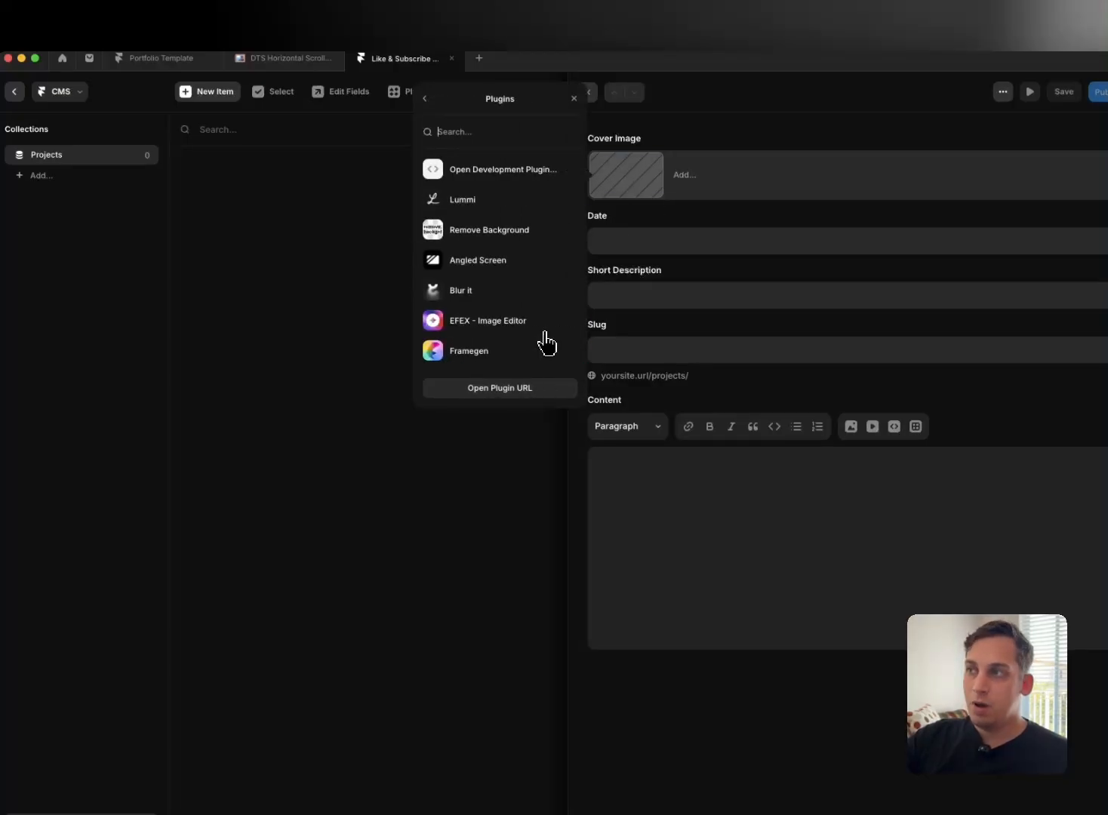
left_click(487, 205)
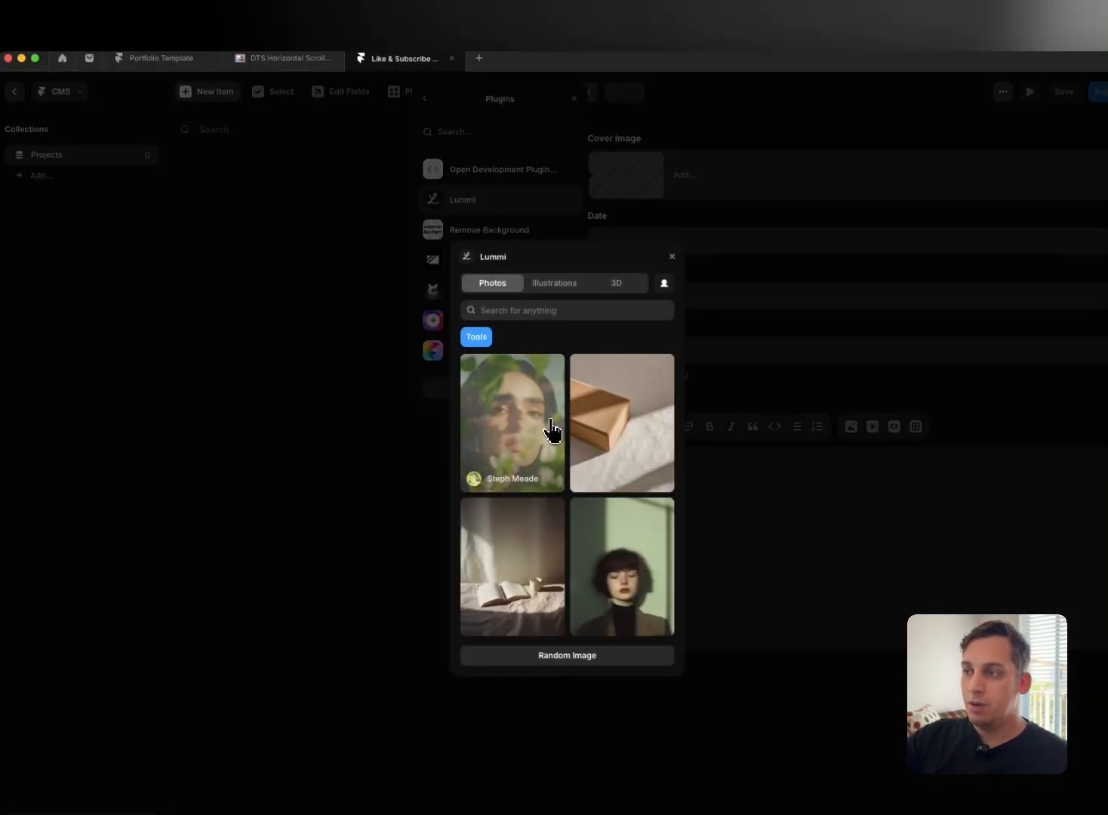
scroll(552, 430, "down", 10)
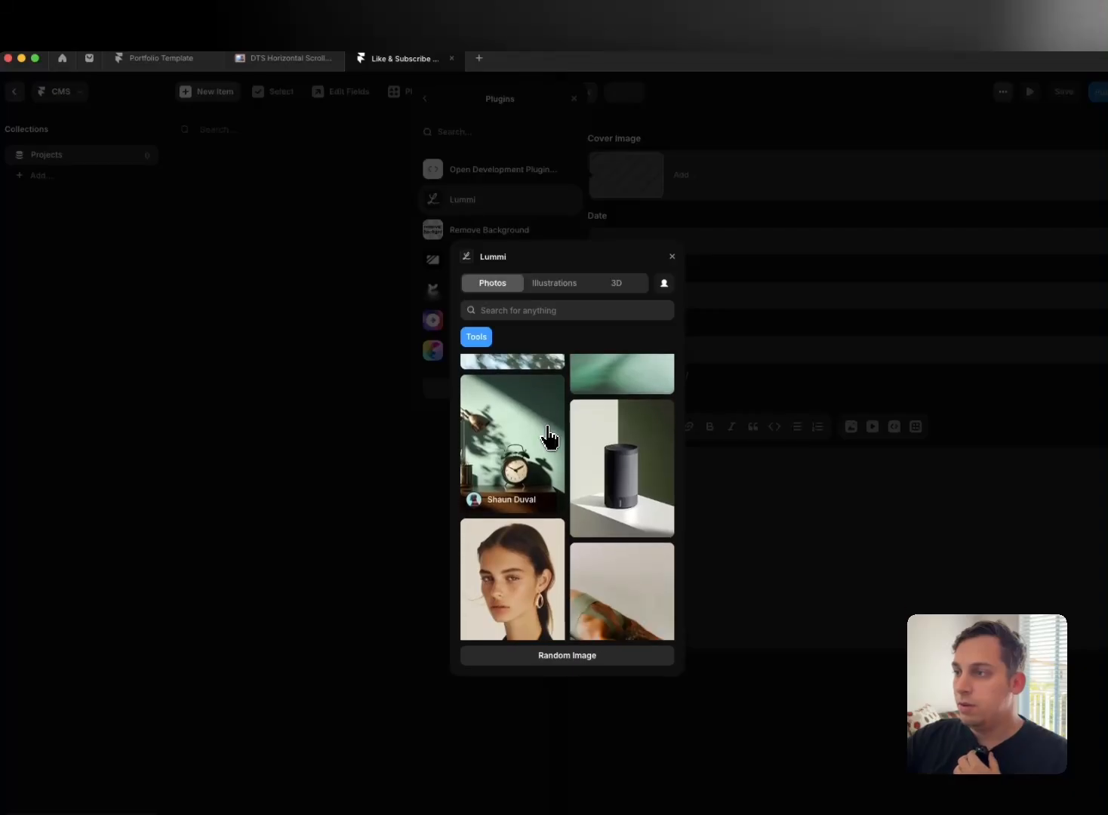
left_click(610, 425)
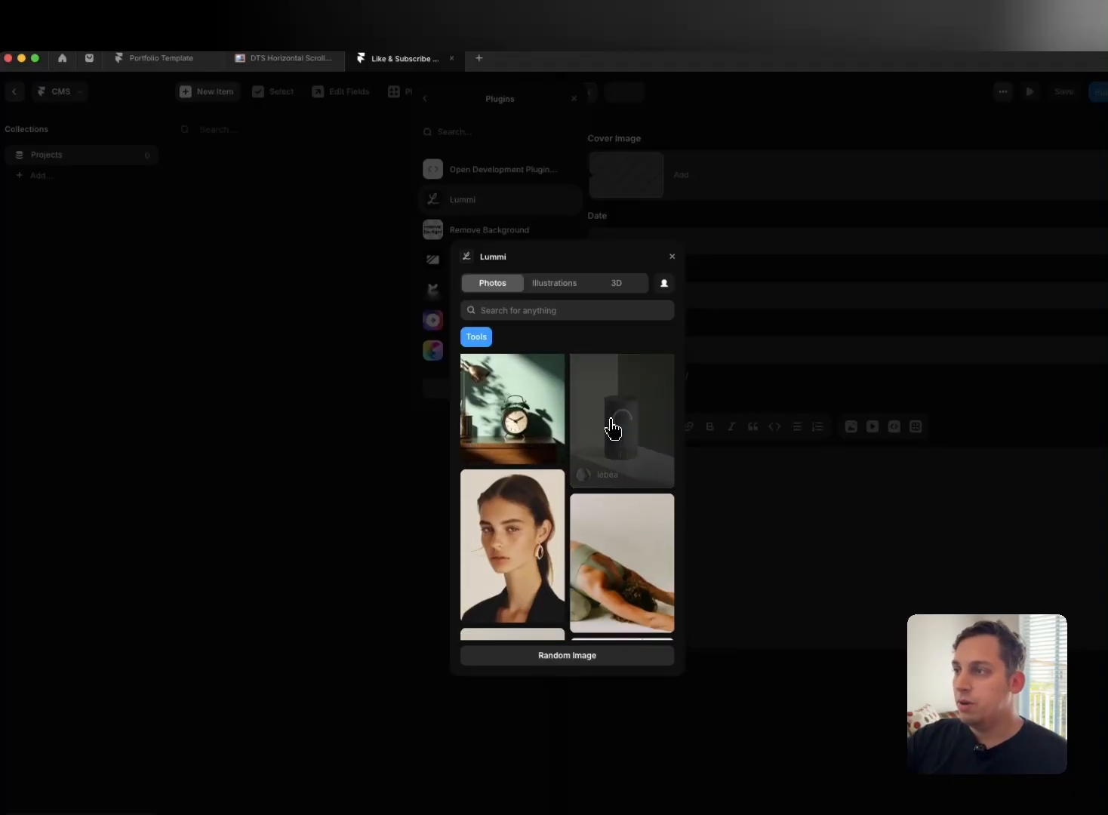
left_click(713, 285)
left_click(645, 243)
Step: Set the new item's Date to 2017
left_click(649, 245)
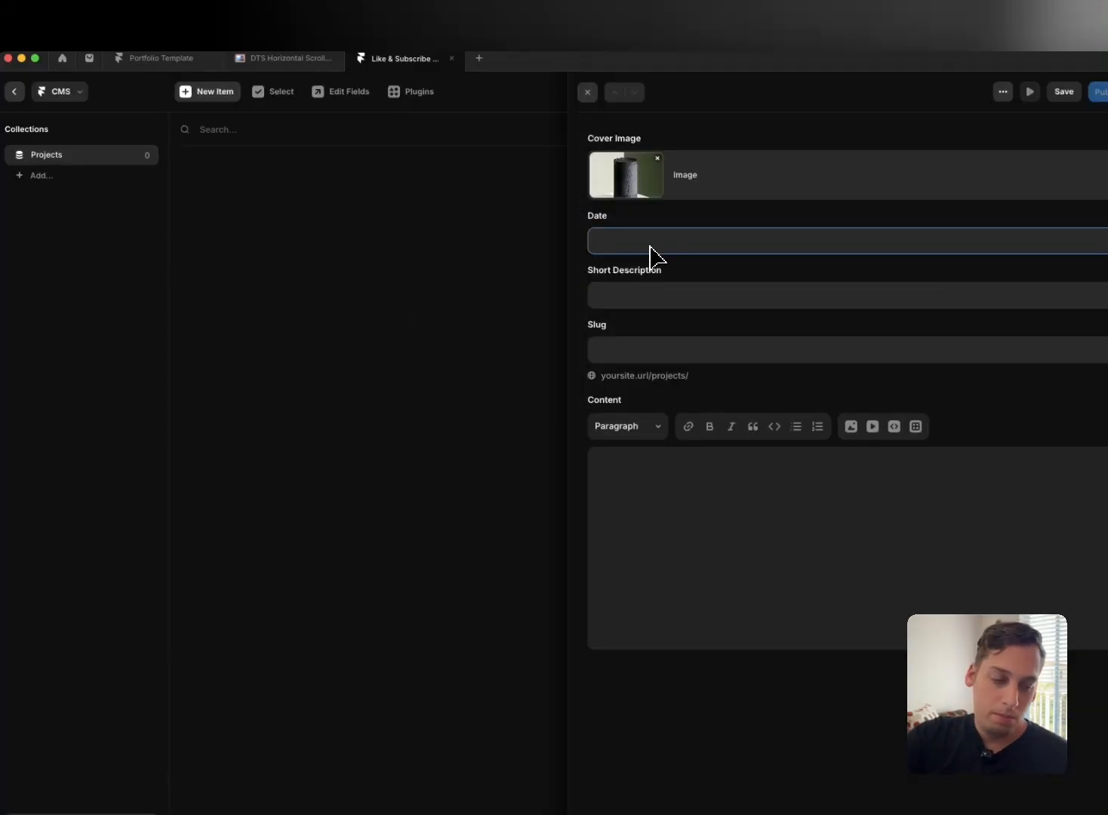
type("2009")
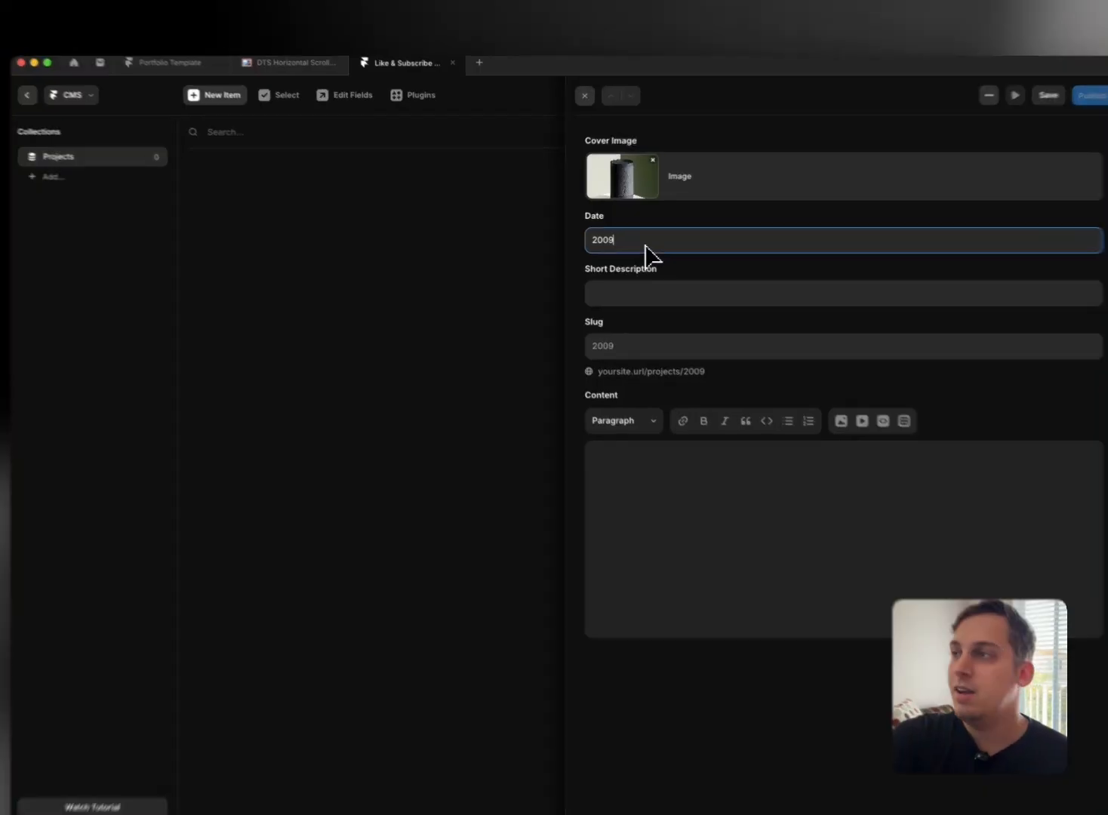
key("BackSpace")
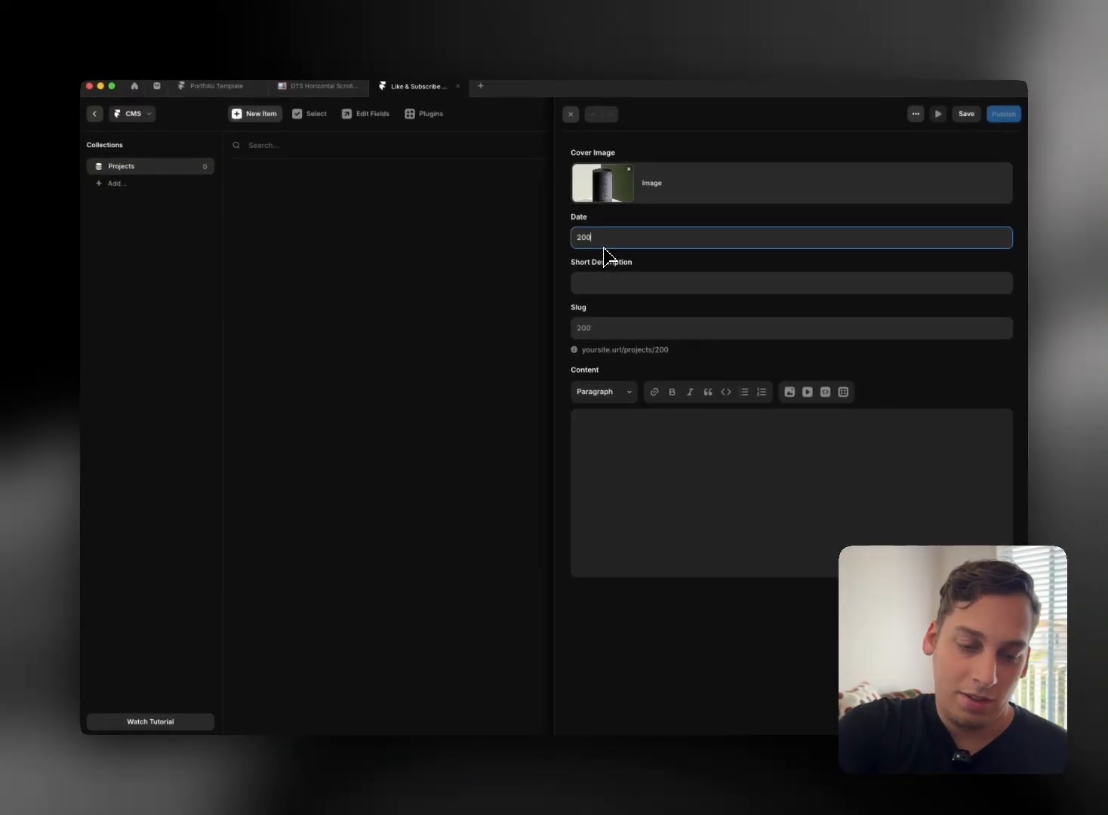
type("17")
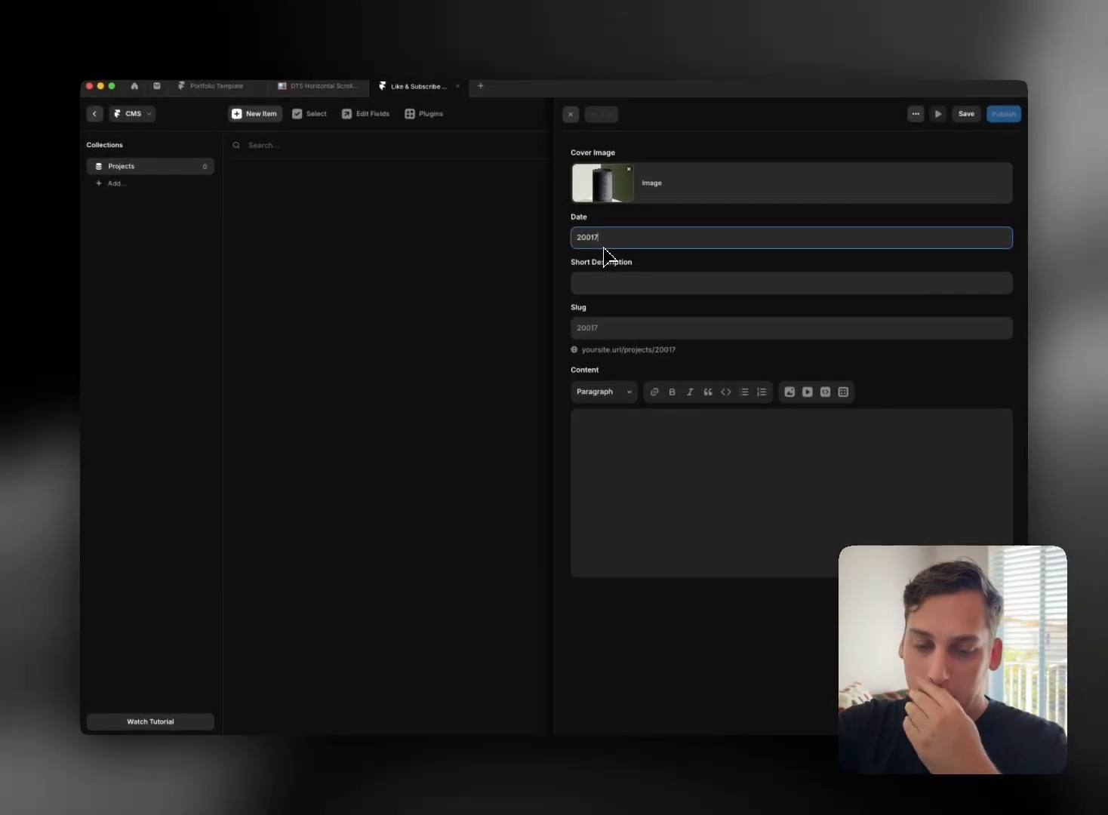
key("Left")
key("BackSpace")
key("BackSpace")
type("1")
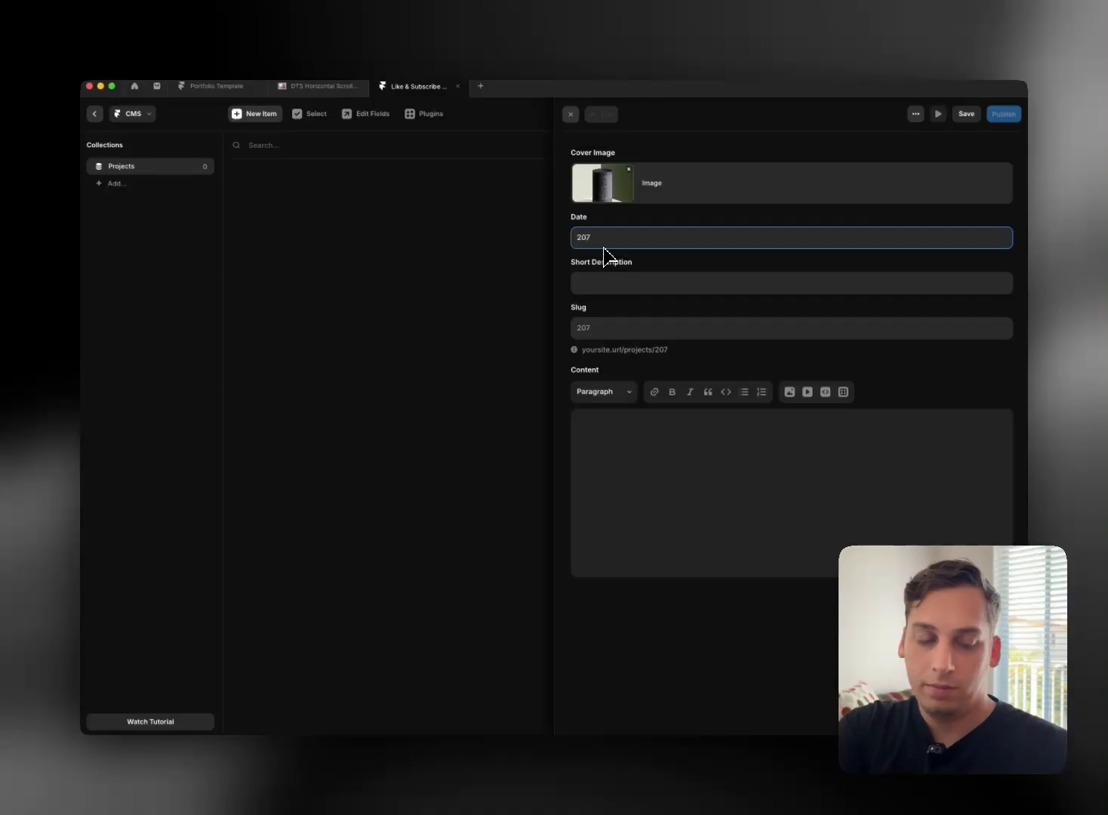
Step: Copy the 1981 Quantel Paintbox description from the Paintboxed site and paste it into the new item's Short Description
left_click(602, 283)
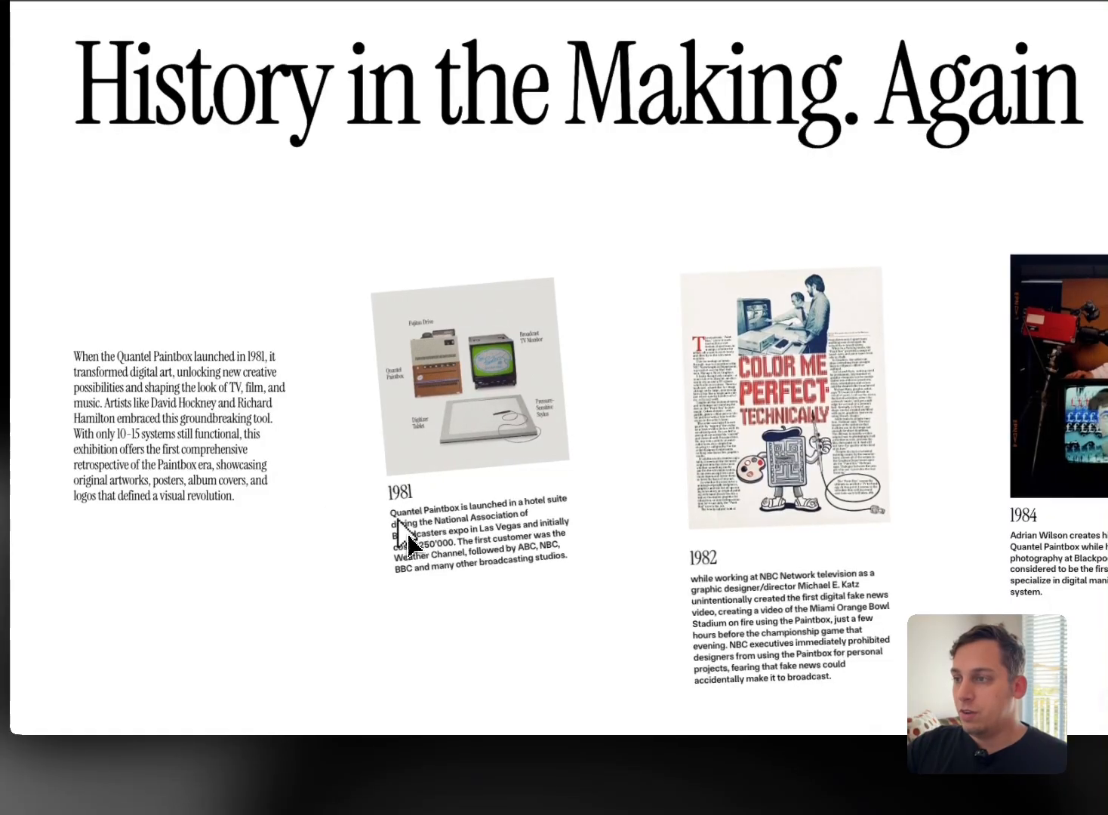
mouse_move(389, 523)
left_mouse_down()
mouse_move(575, 555)
mouse_move(391, 519)
mouse_move(375, 494)
mouse_move(394, 513)
left_mouse_up()
key("super+c")
key("super+Tab")
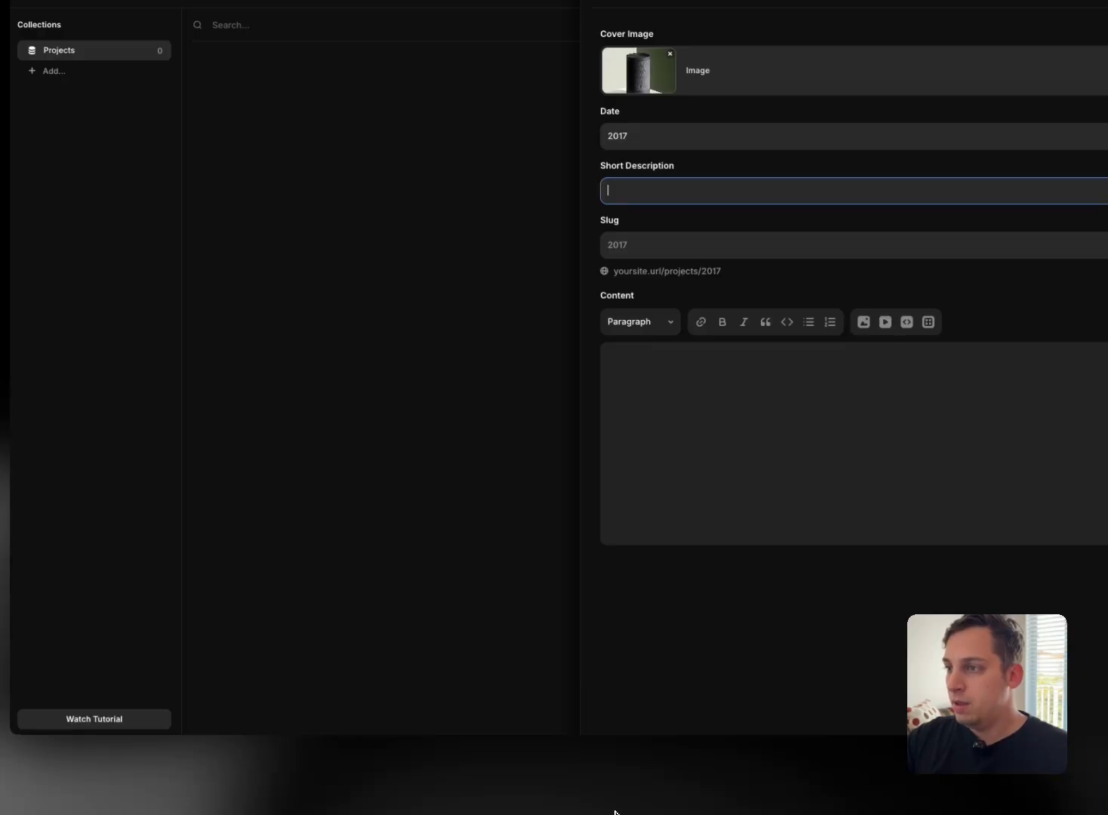
left_click(690, 301)
key("super+v")
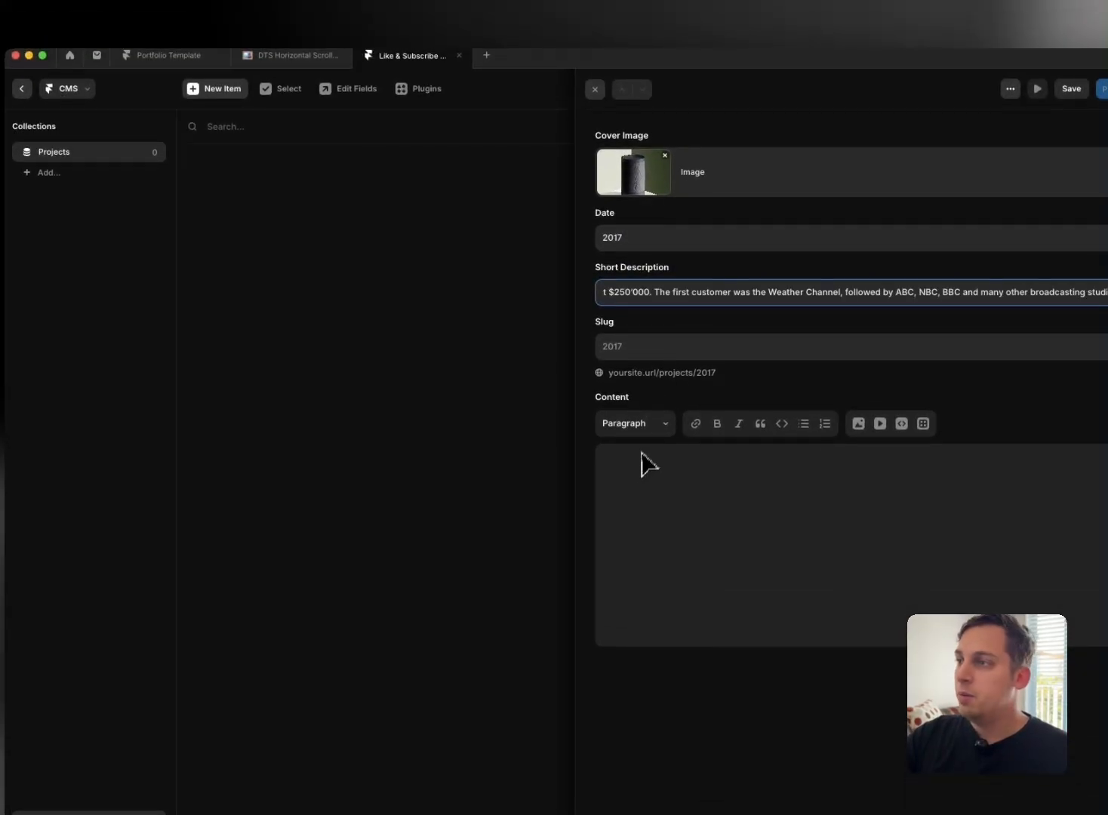
Step: Fill the new item's Content with placeholder text and save the item
left_click(639, 461)
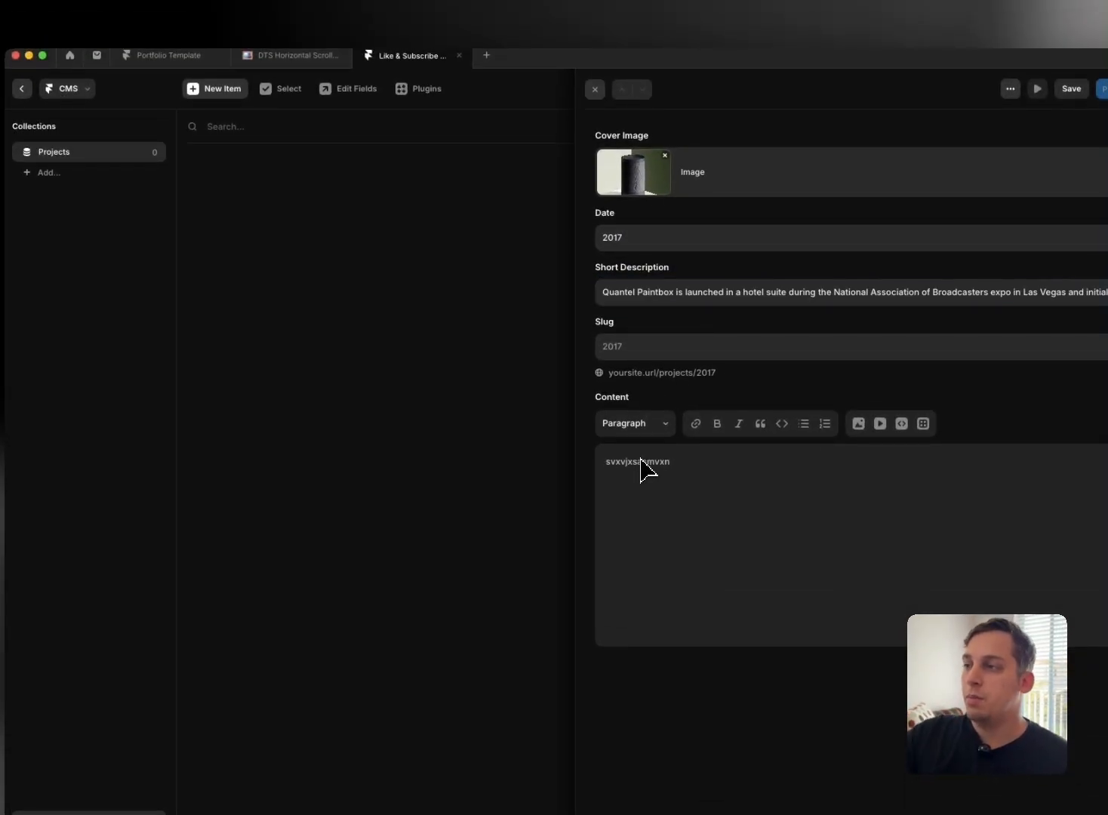
left_click(367, 331)
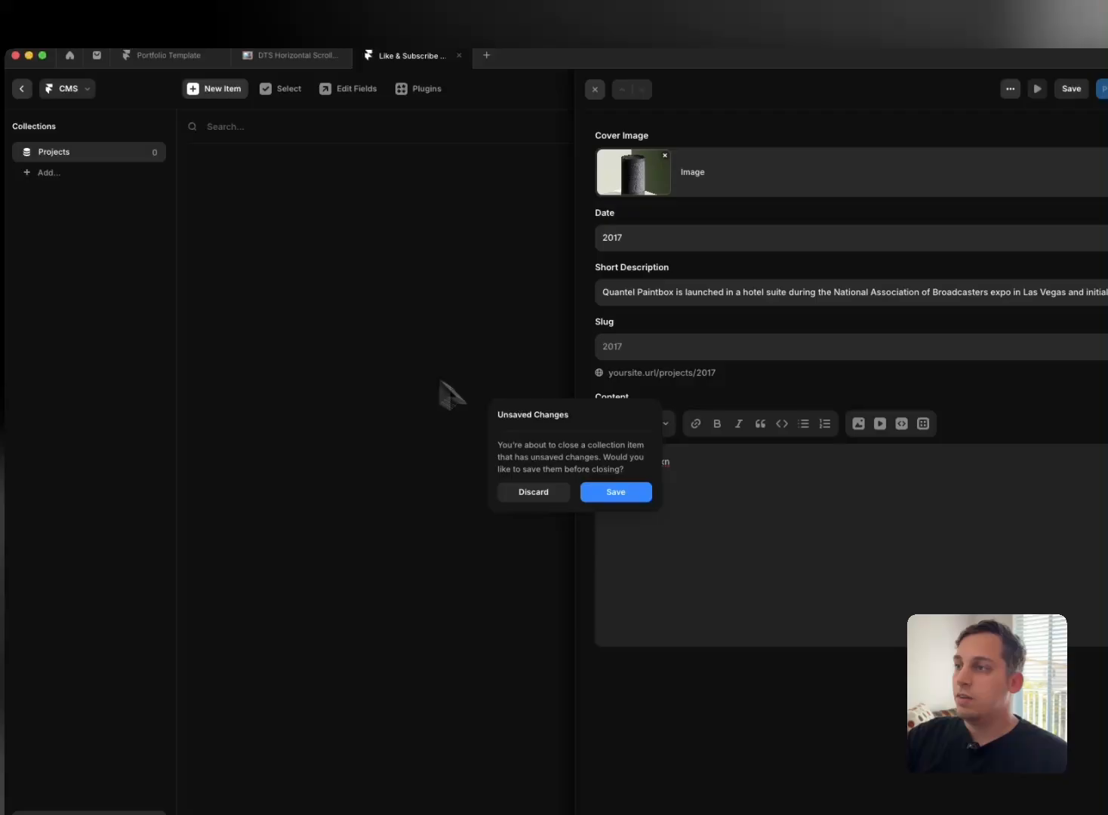
left_click(615, 494)
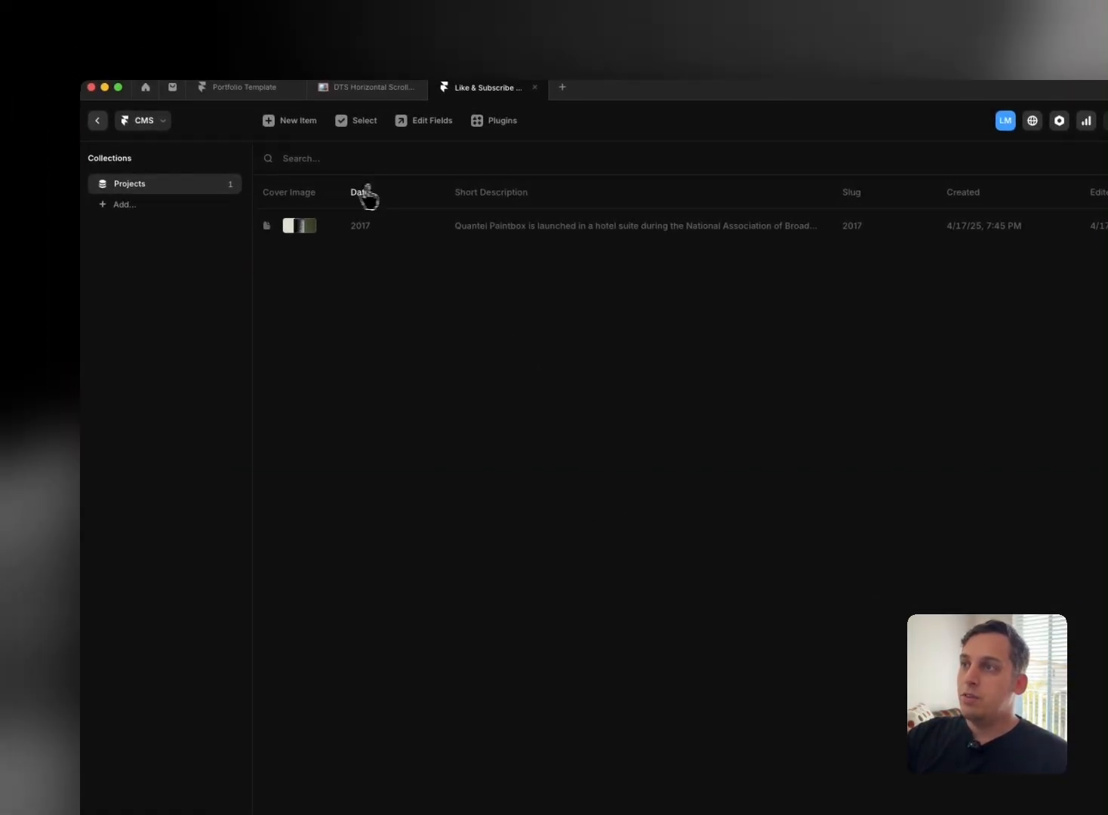
left_click(411, 122)
left_click(721, 306)
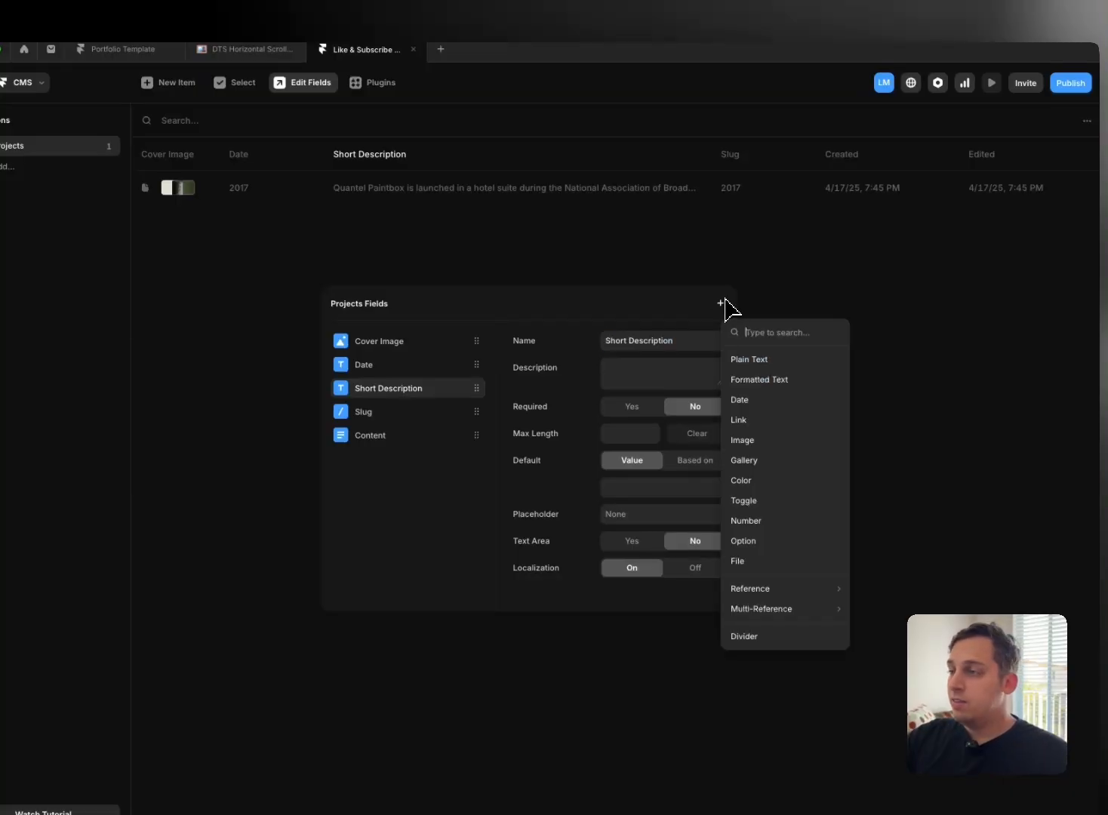
left_click(753, 540)
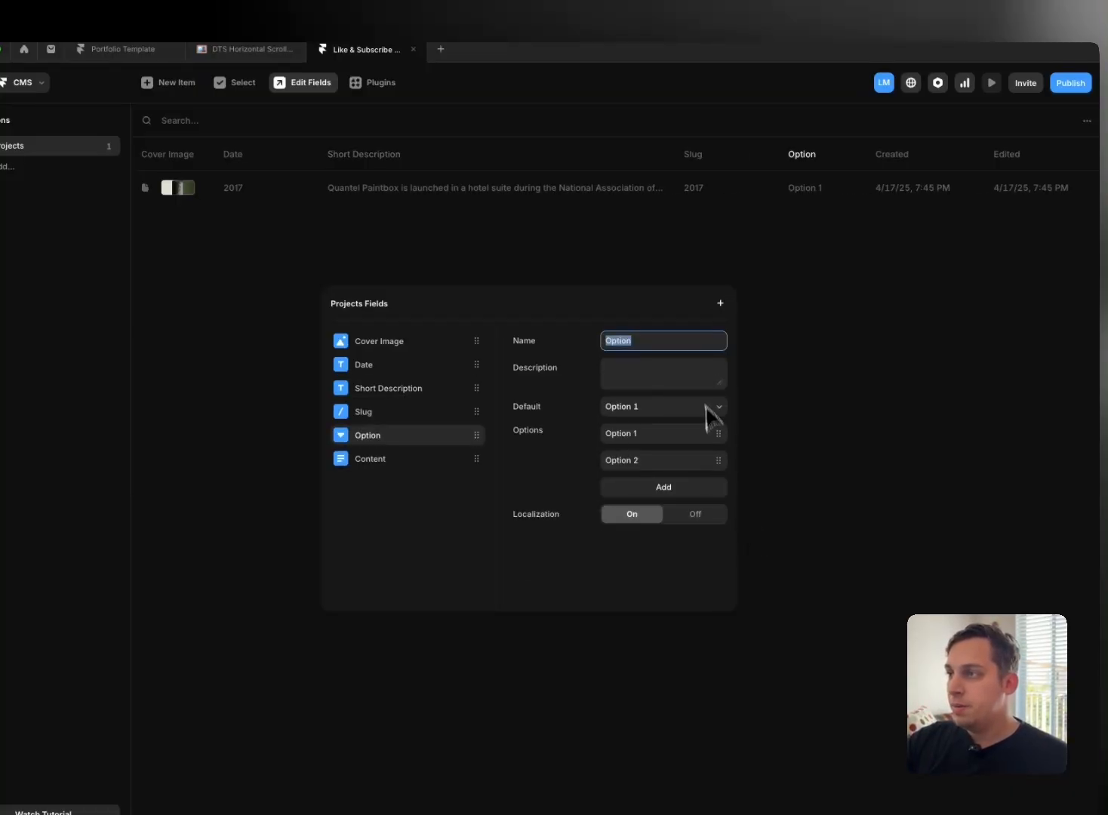
right_click(465, 440)
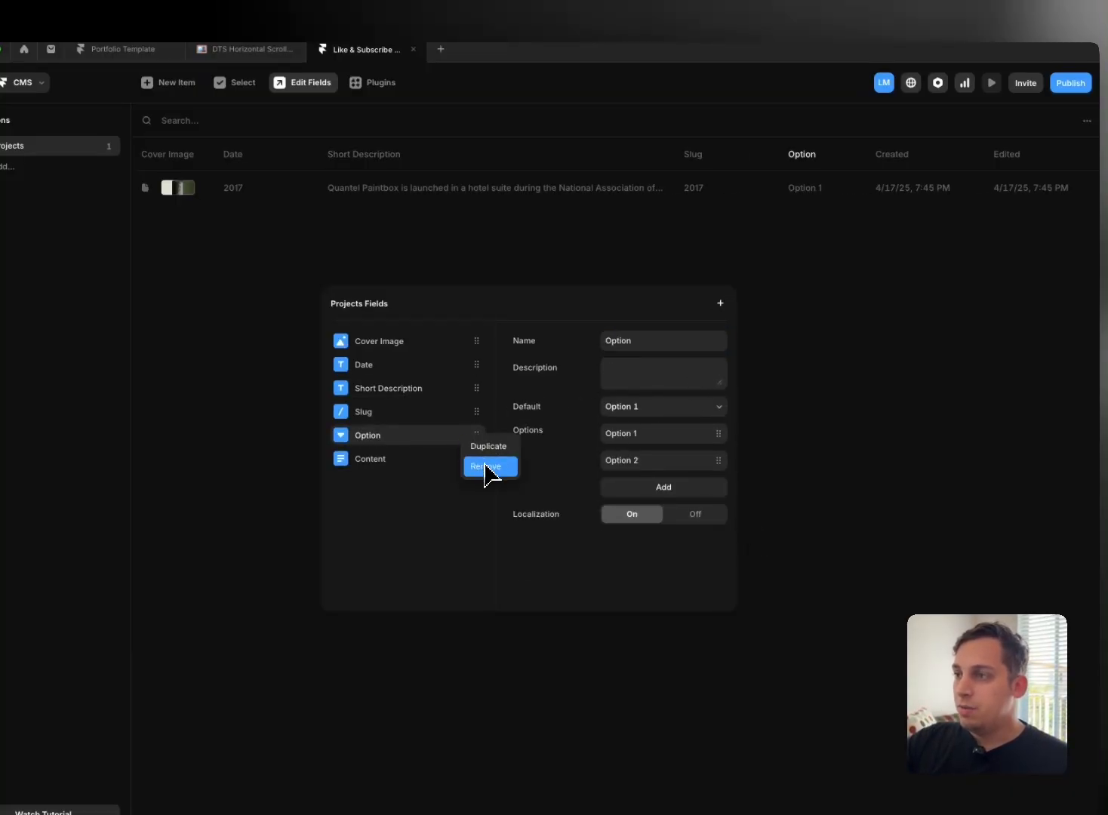
left_click(490, 465)
Step: Add a number field named "ID" to the Projects collection and finish editing its fields
left_click(720, 305)
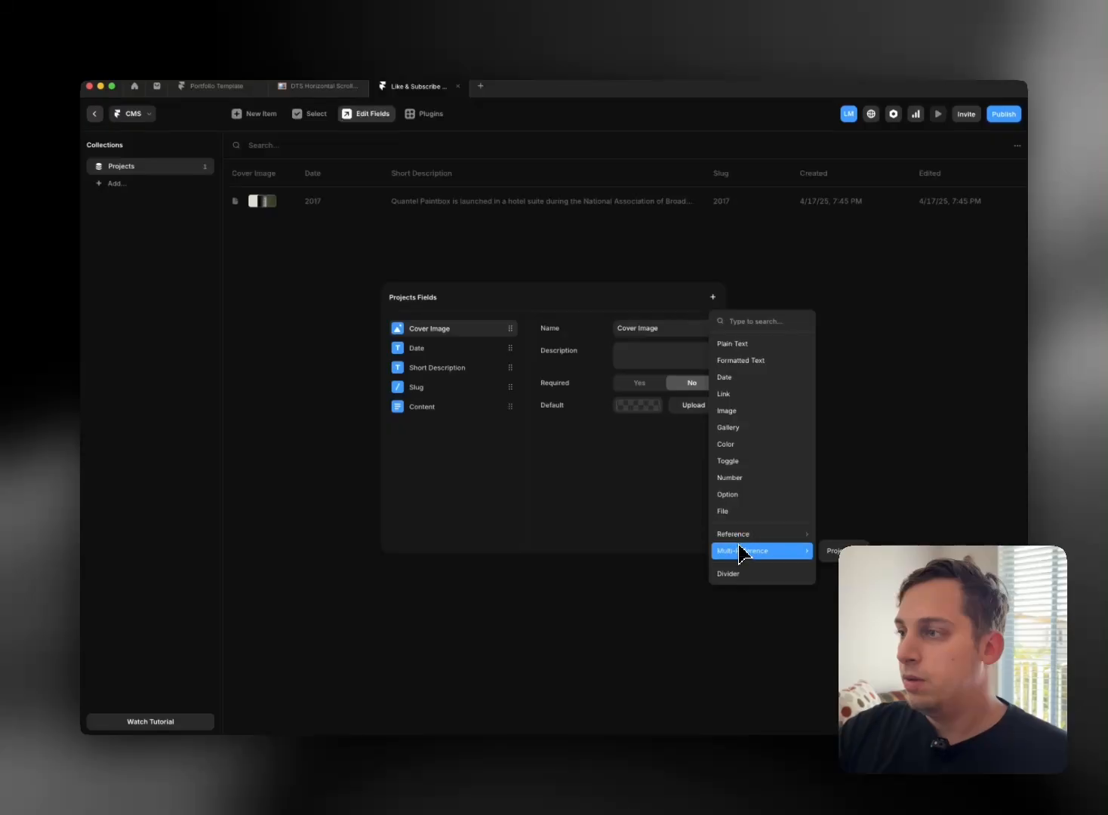
left_click(742, 481)
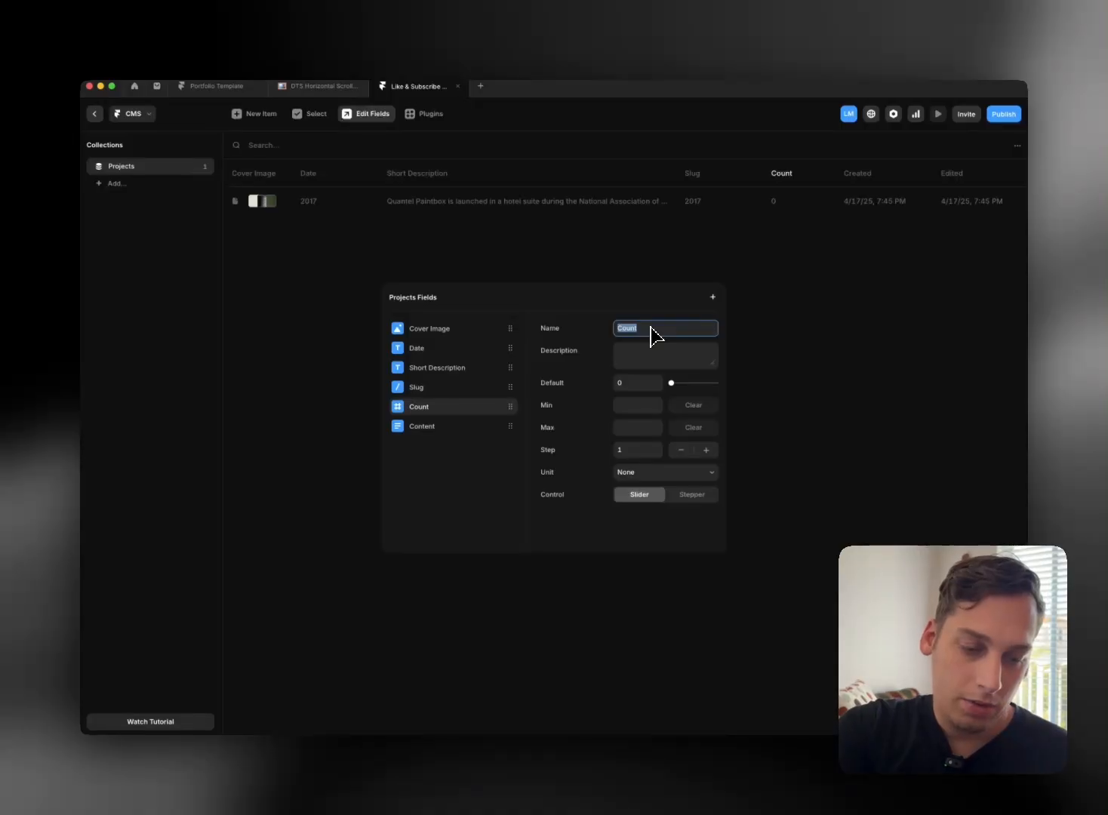
key("Return")
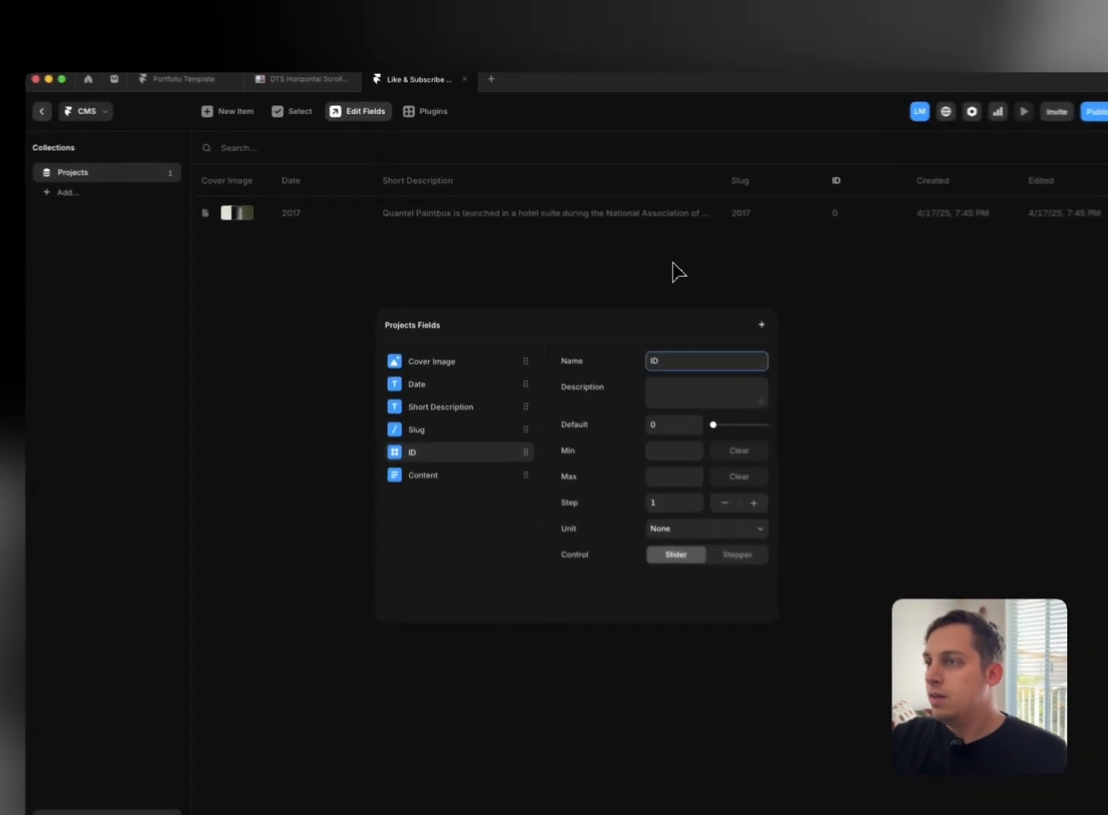
left_click(676, 272)
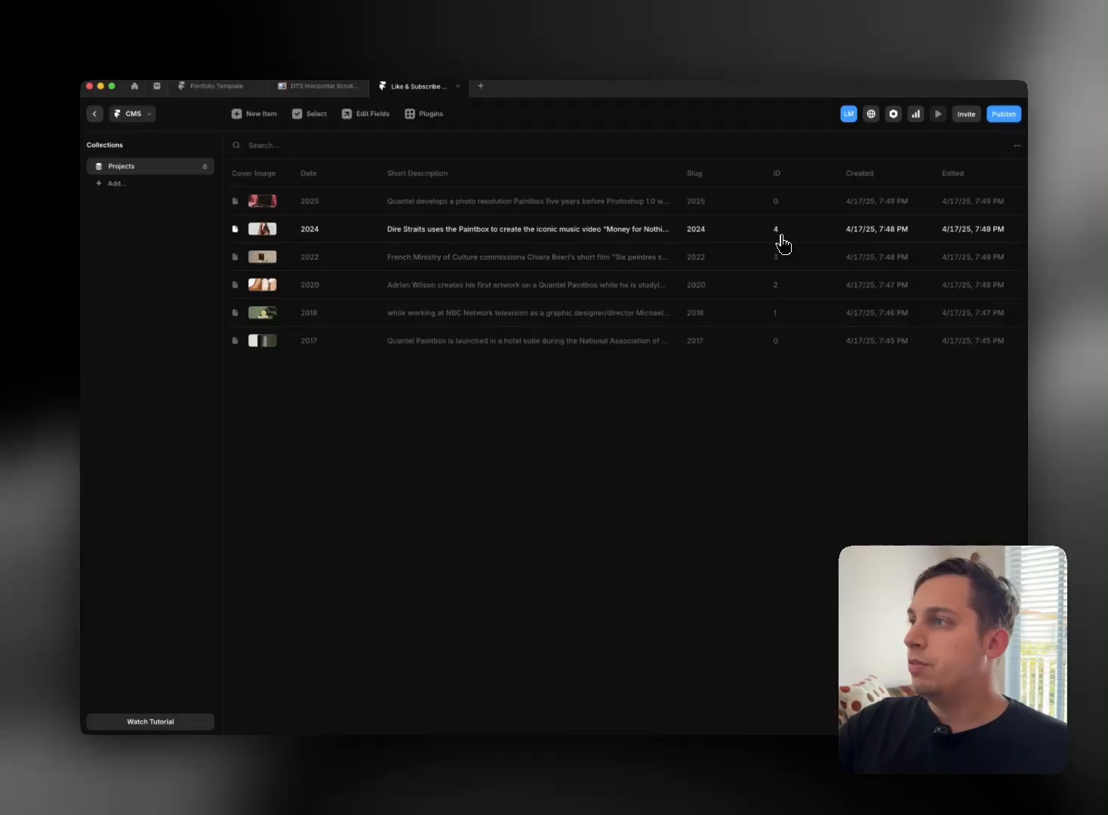
Step: Set the ID of the 2025 item to 5 and save it
left_click(782, 208)
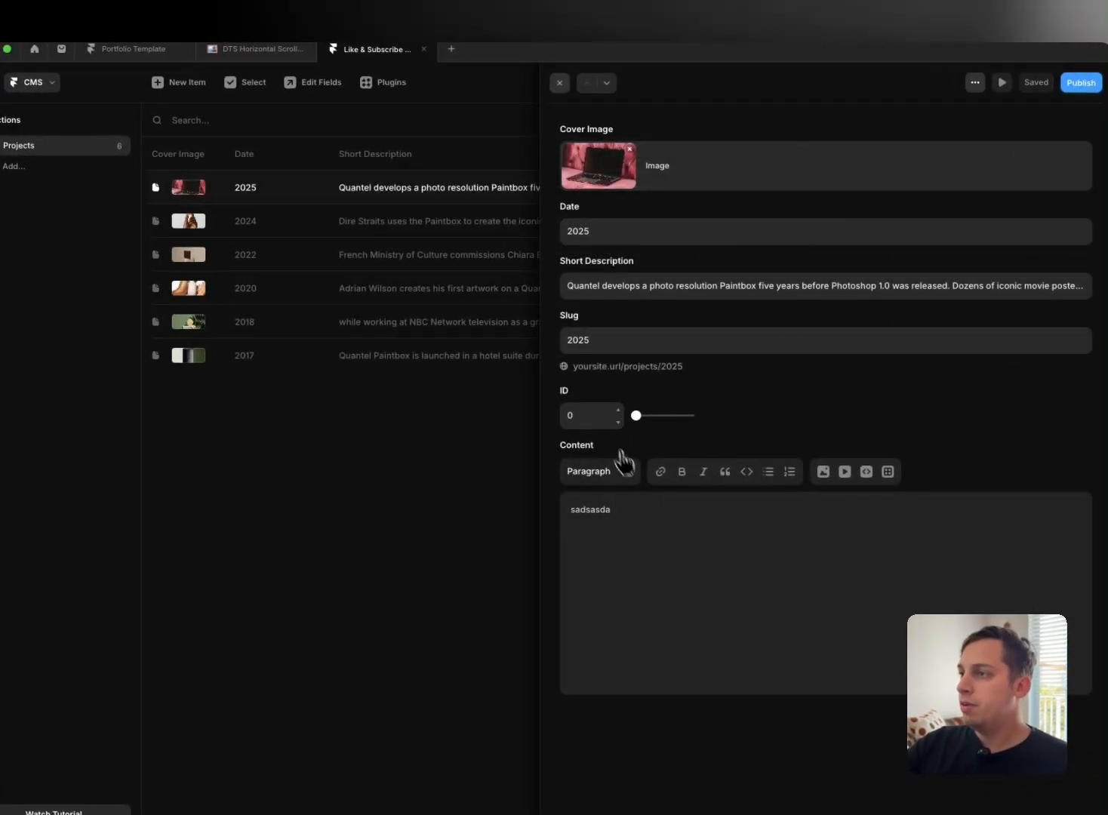
left_click(379, 443)
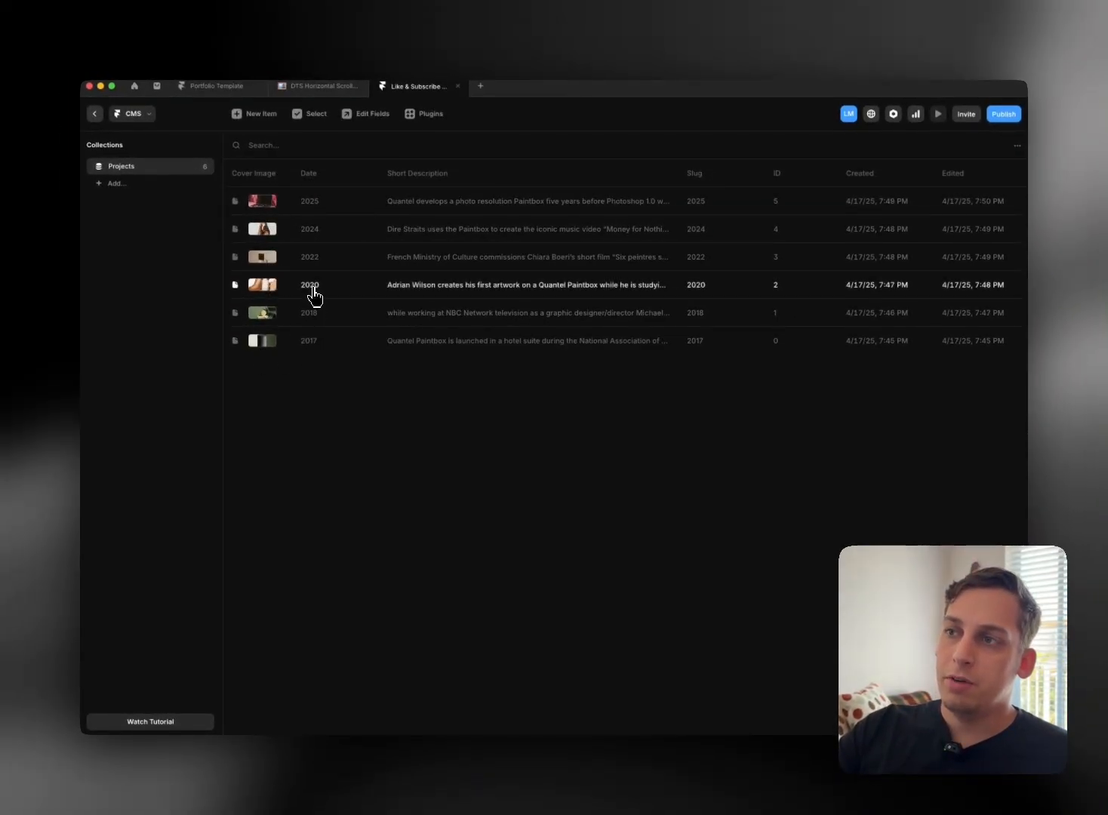
Step: Open the 2025 item and examine its Slug and Date values
left_click(308, 215)
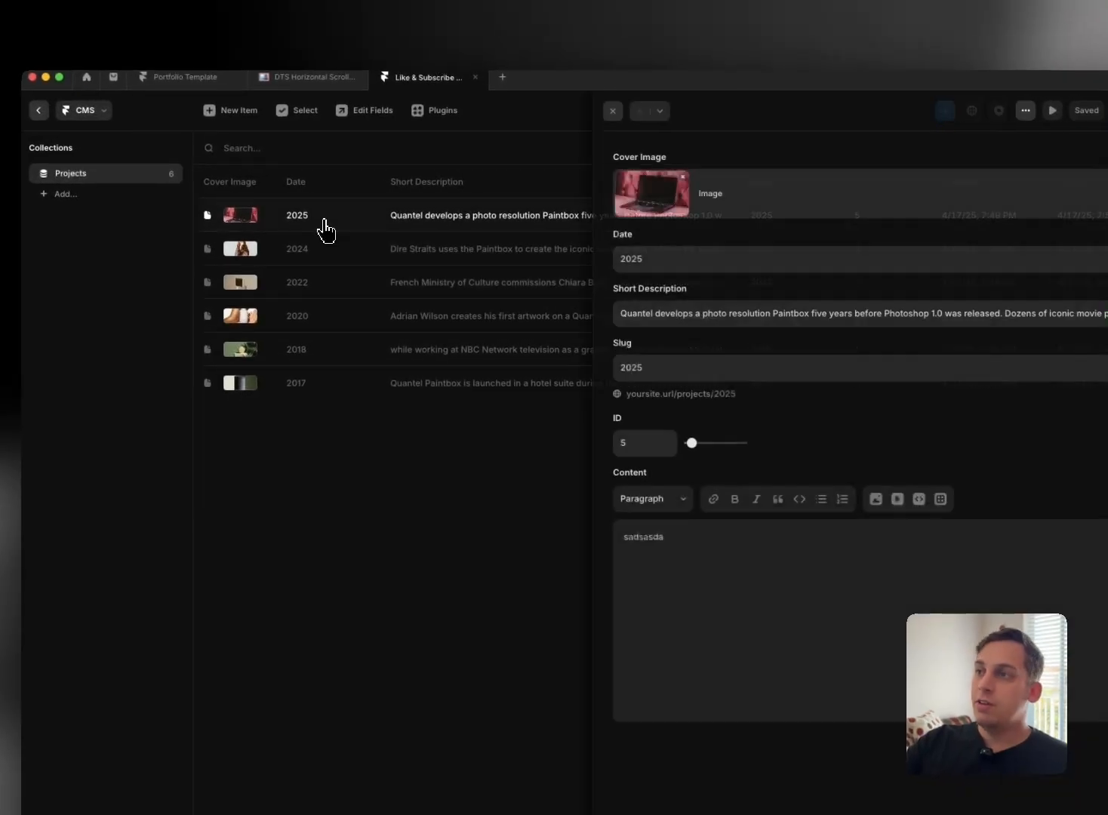
left_click_drag(653, 374, 631, 370)
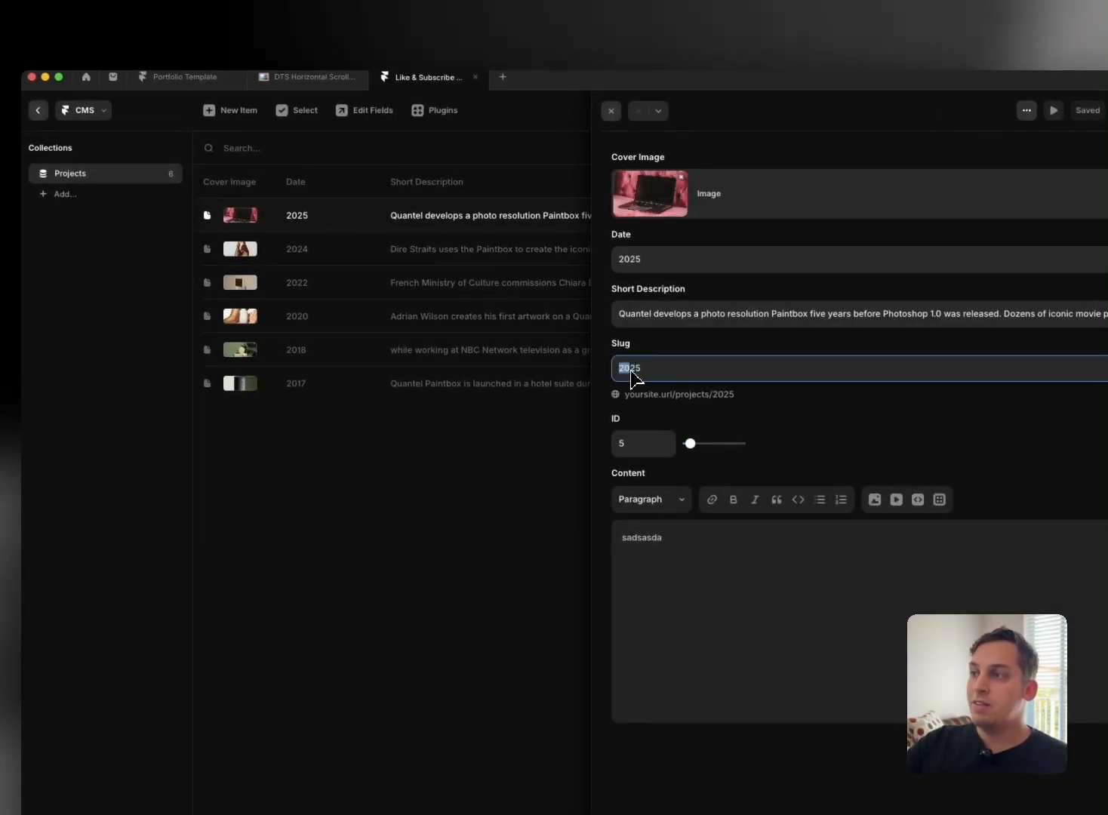
double_click(646, 261)
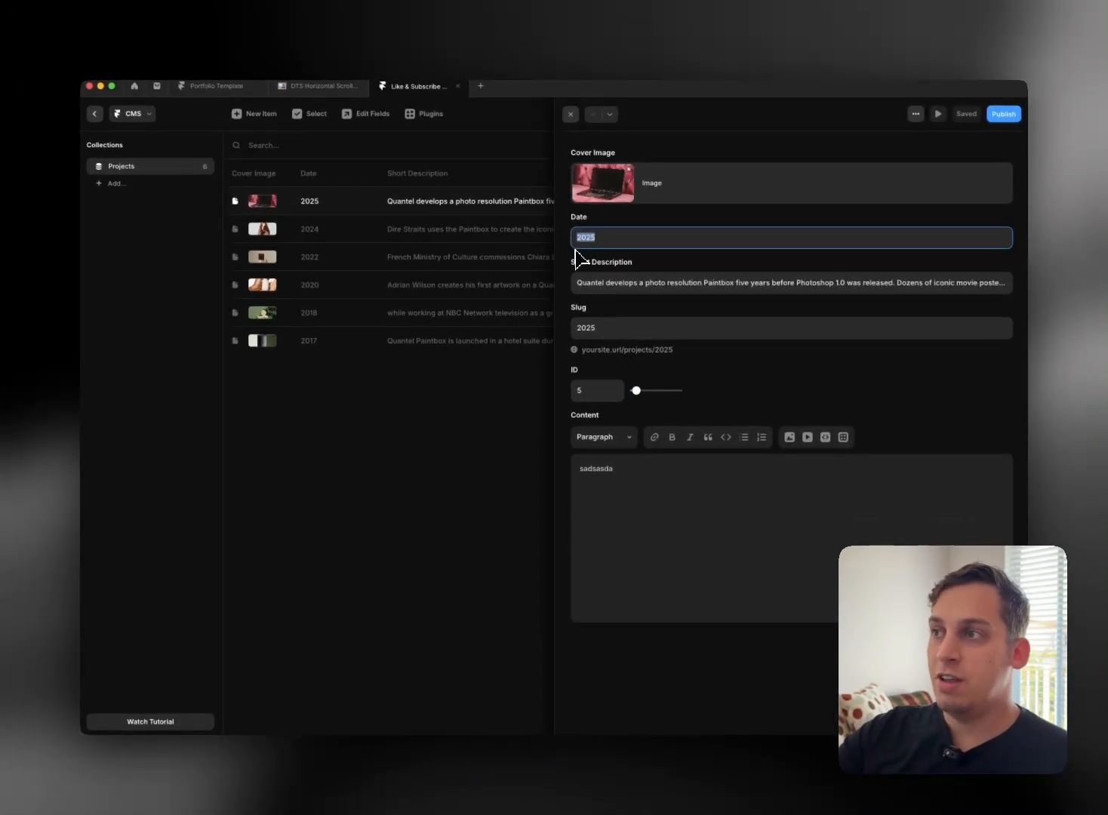
Step: Close the 2025 item and review the Projects collection's list of fields
left_click(575, 252)
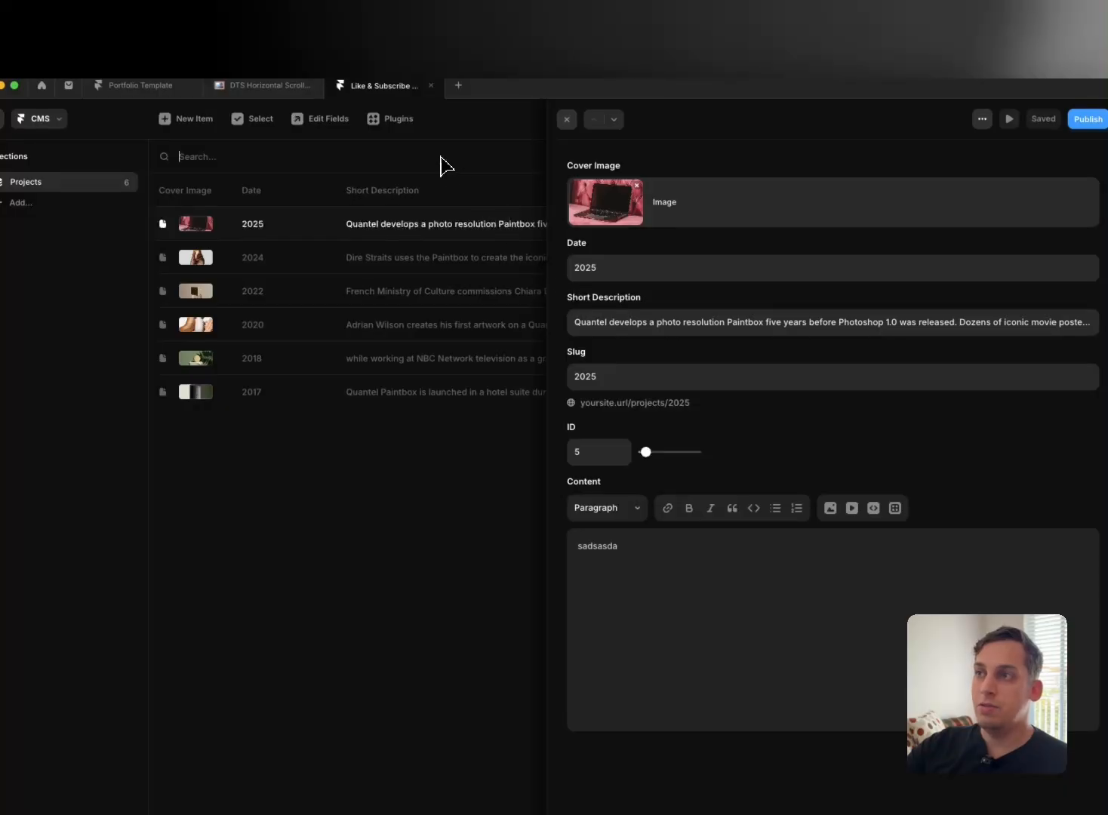
key("Escape")
left_click(330, 122)
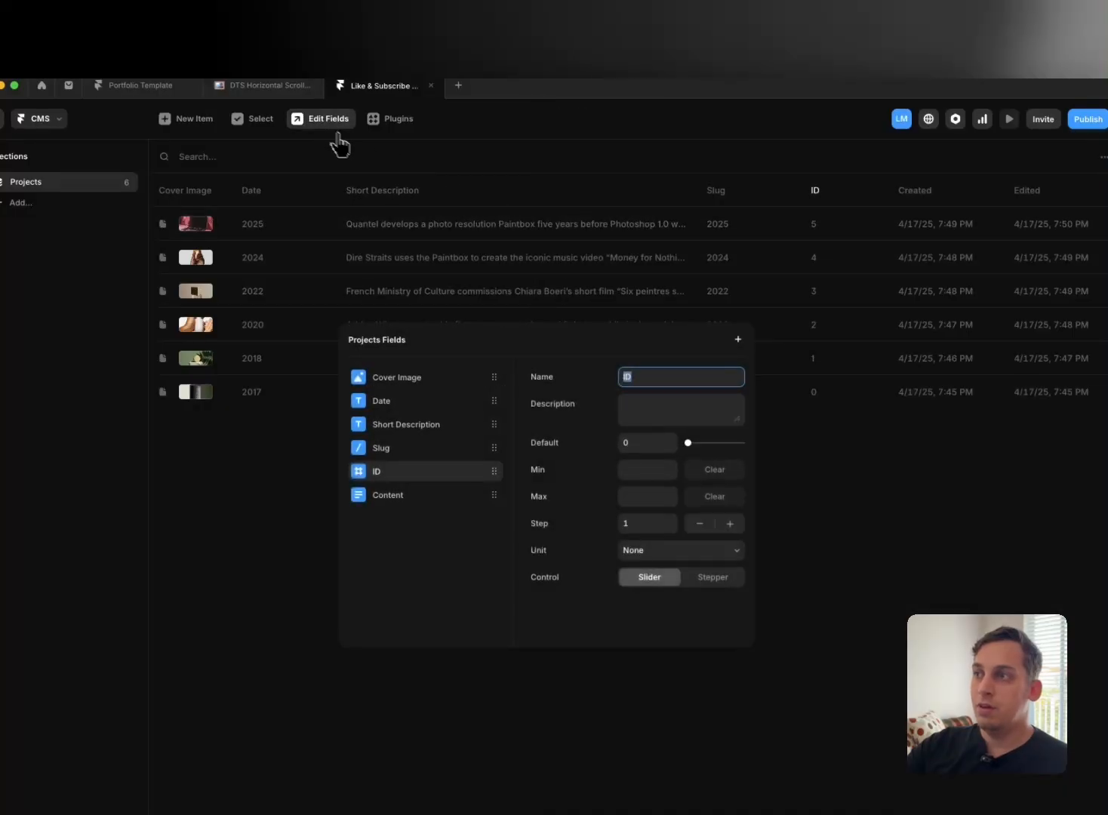
left_click(806, 440)
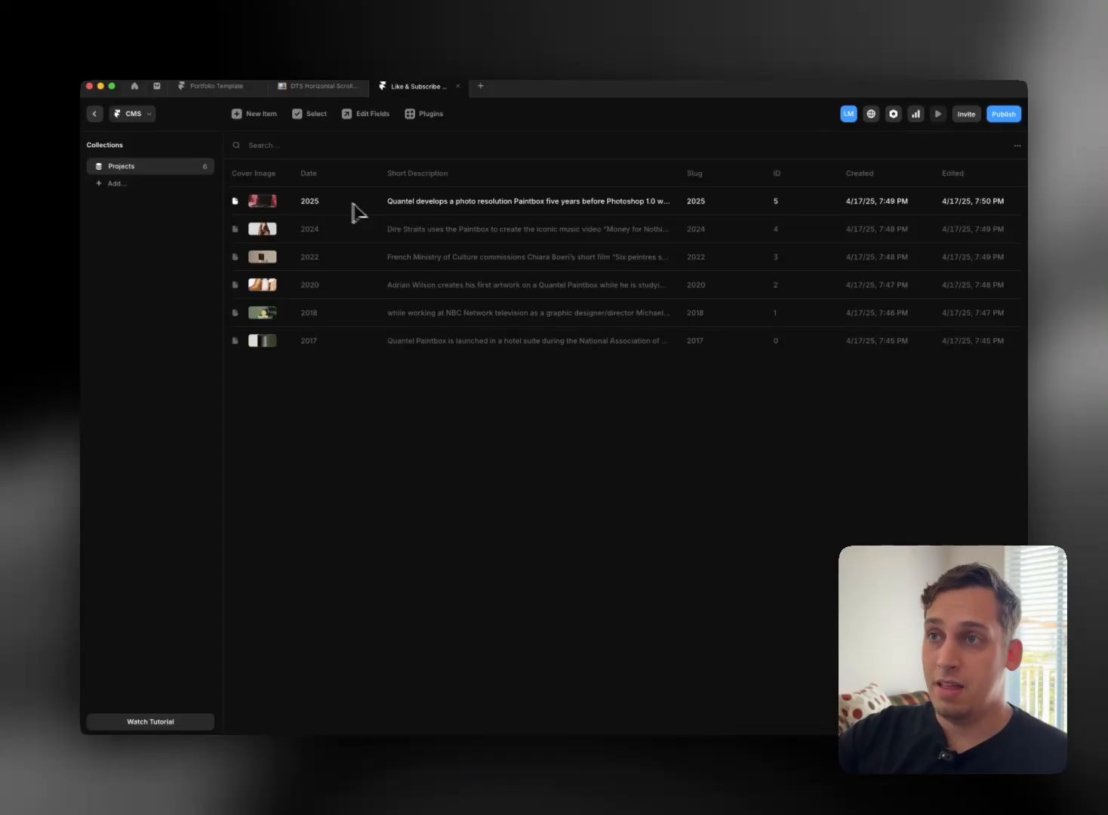
Step: Return to the page canvas and insert a Projects collection list on the empty area below the white Stack
left_click(91, 116)
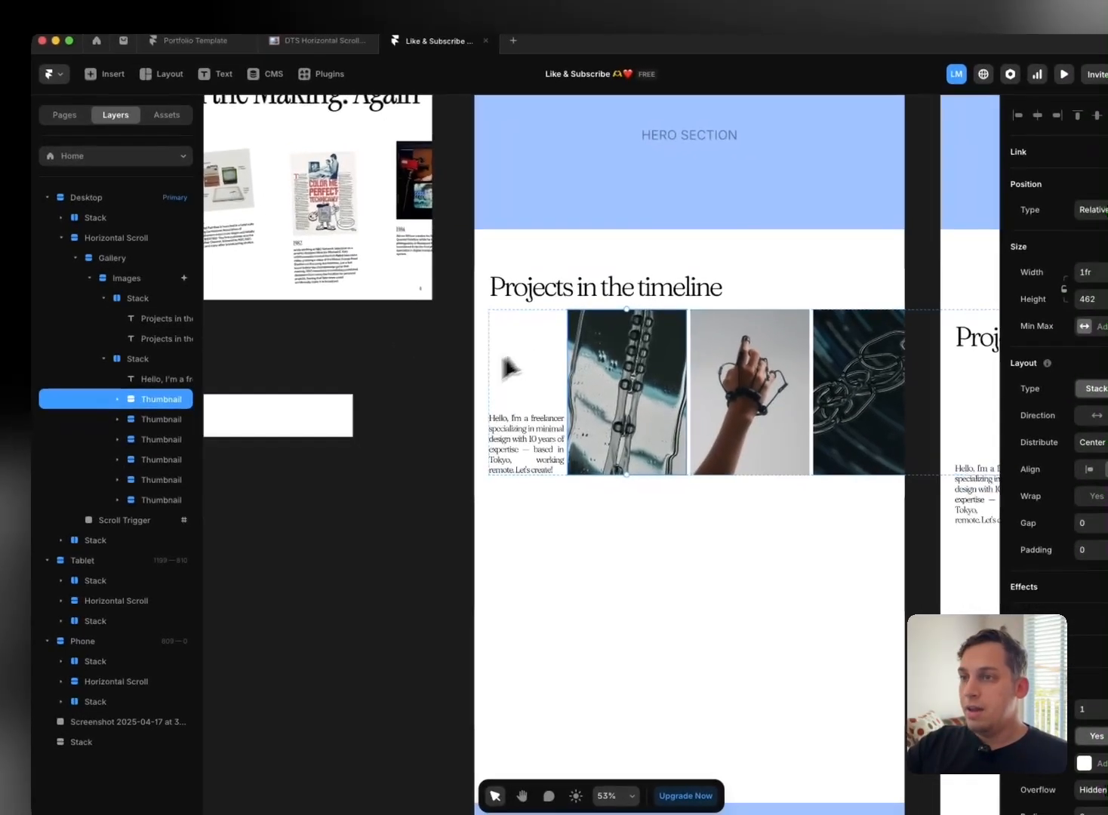
scroll(383, 413, "left", 5)
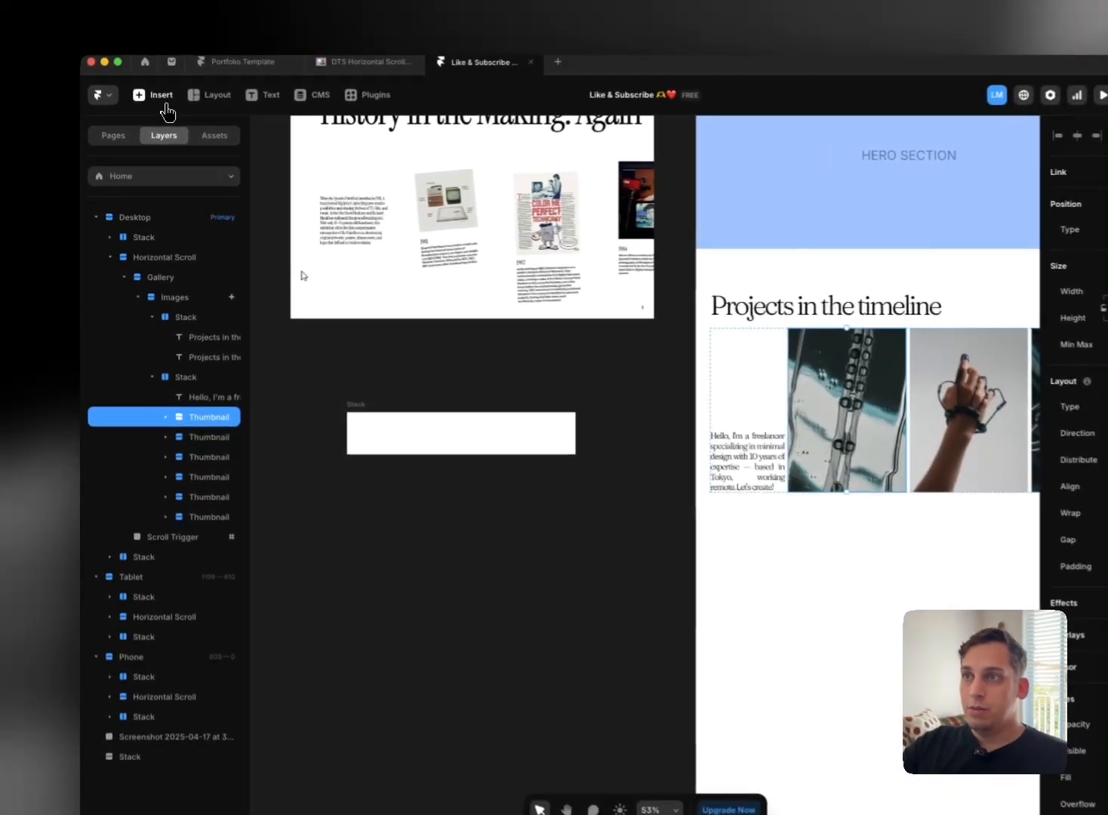
left_click(142, 113)
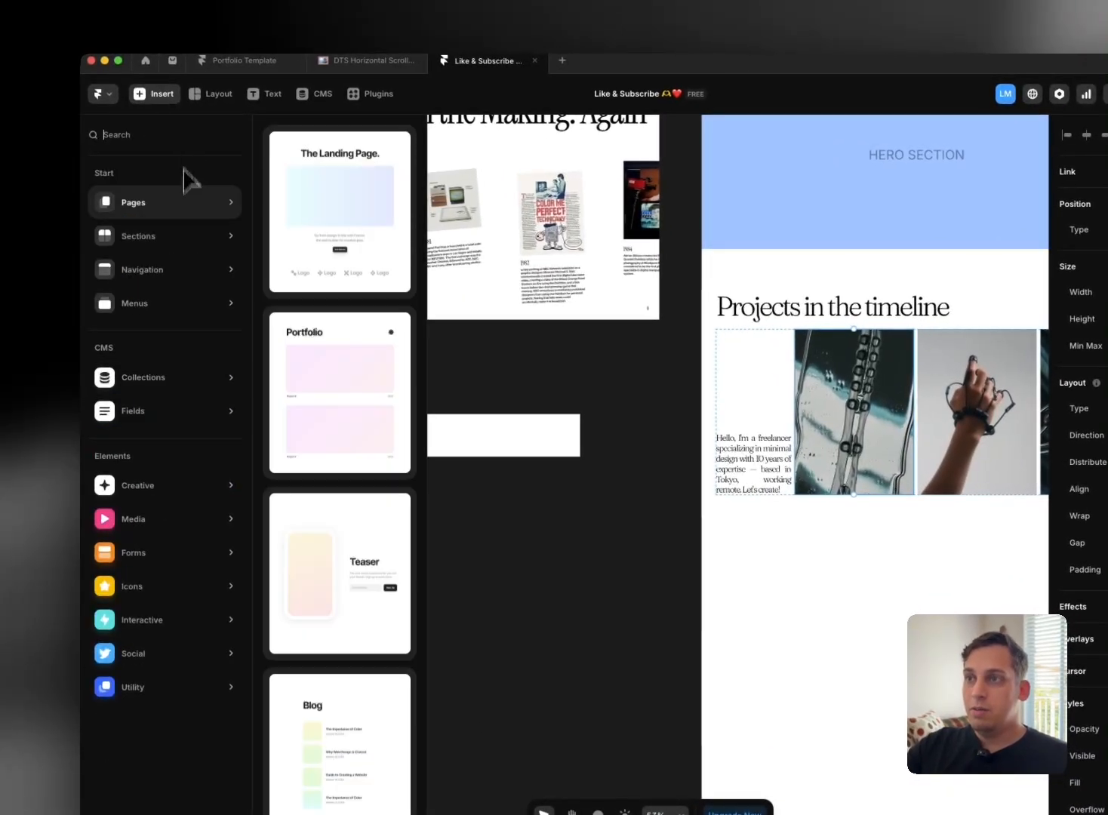
mouse_move(146, 360)
left_click_drag(332, 204, 458, 574)
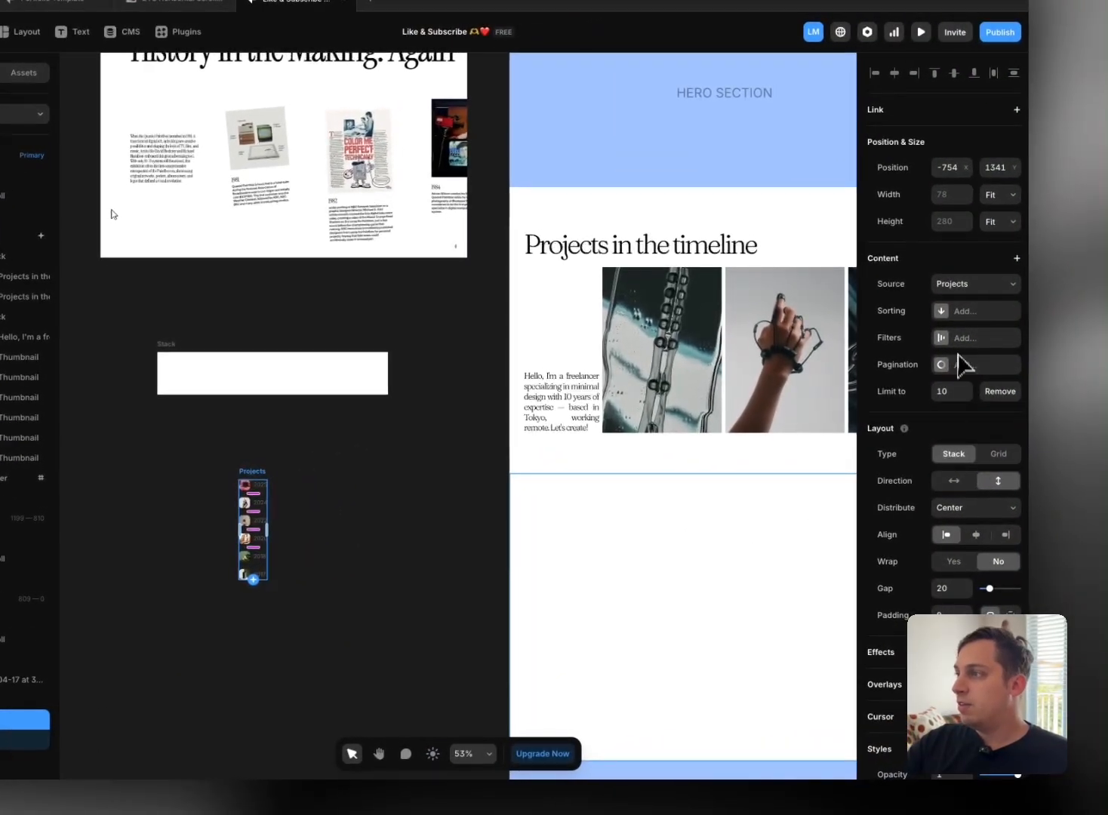
Step: Filter the Projects list to show only the item whose ID equals 0
left_click(954, 338)
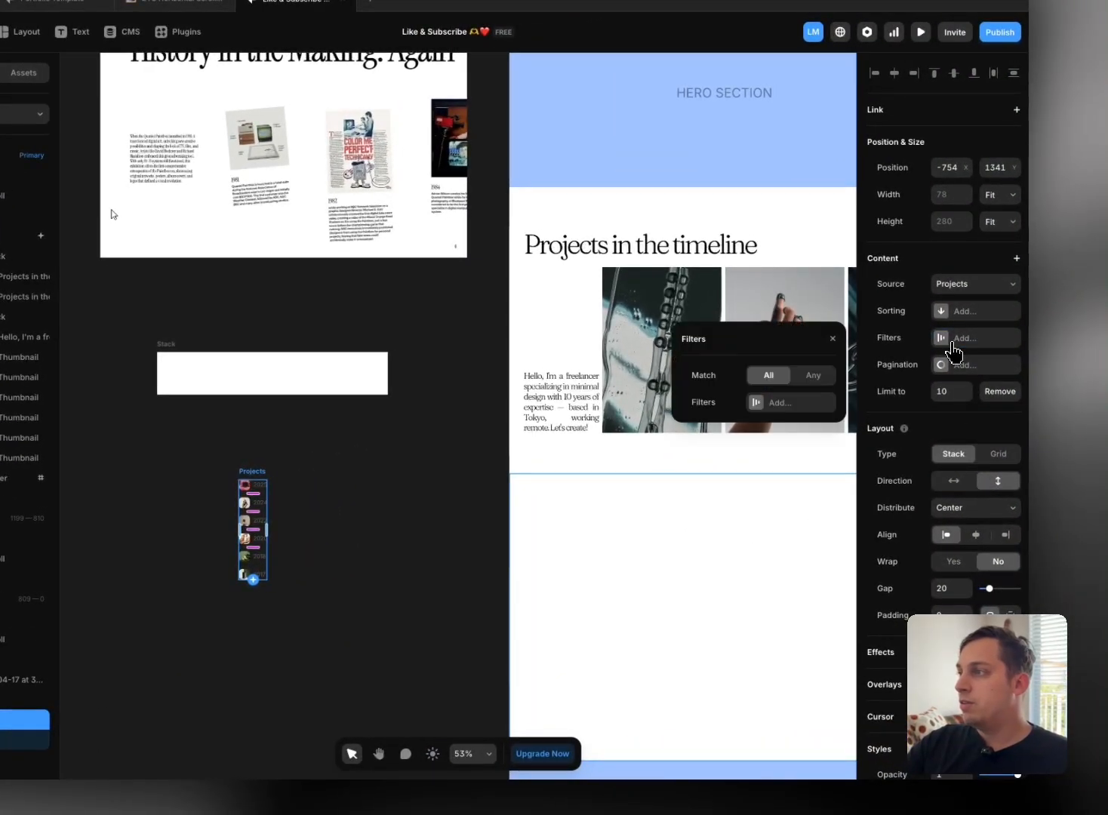
left_click(805, 408)
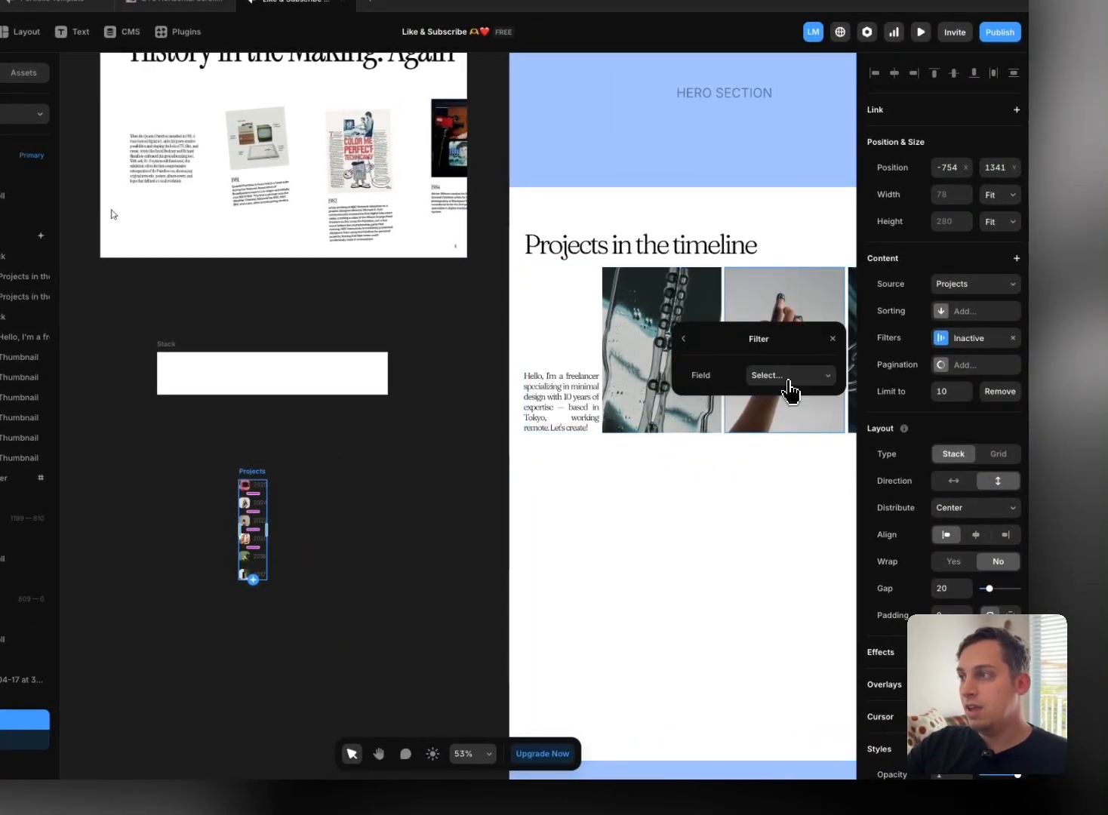
left_click(790, 377)
left_click(764, 472)
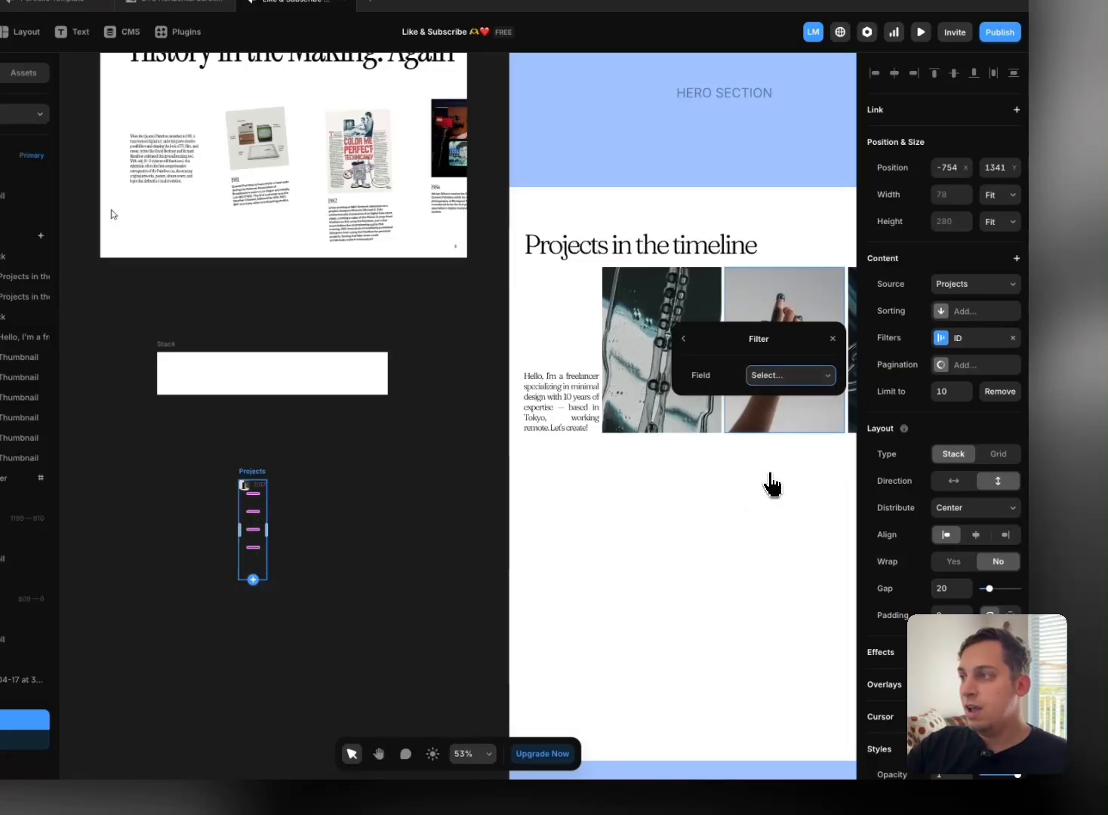
scroll(380, 479, "up", 10)
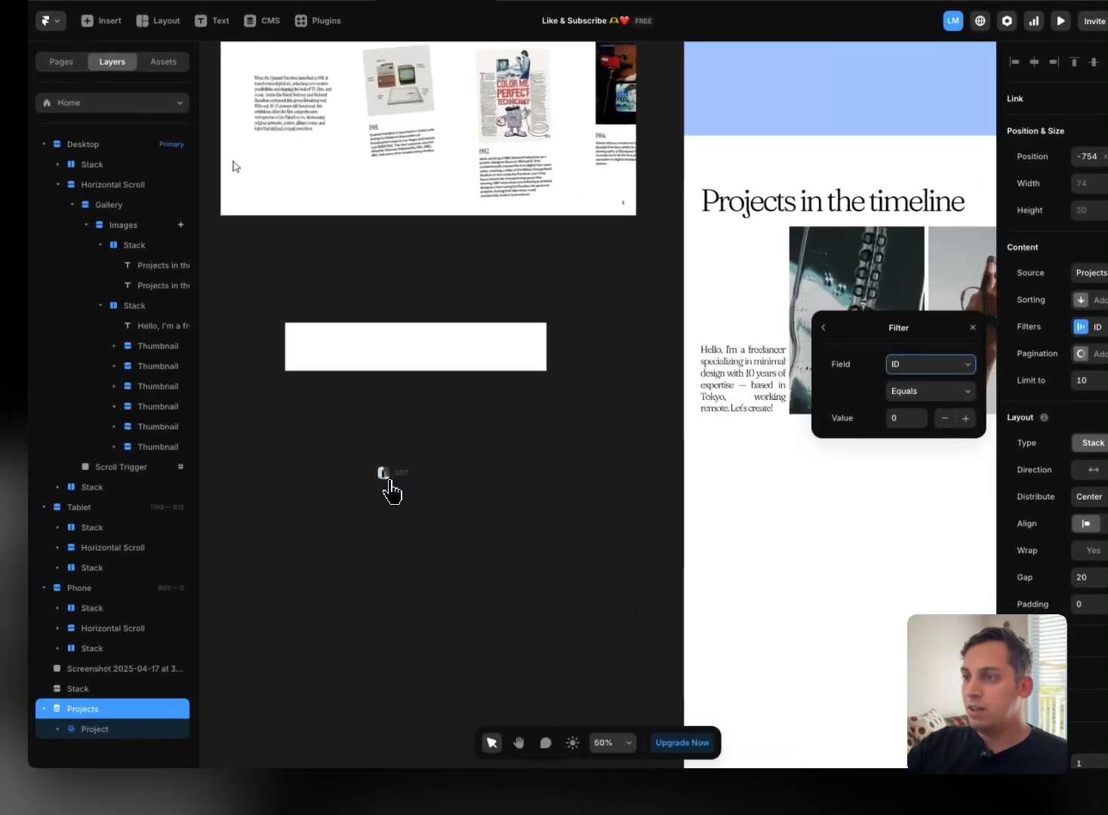
Step: Set the layout direction of the Project item inside the list to vertical
scroll(420, 484, "down", 10)
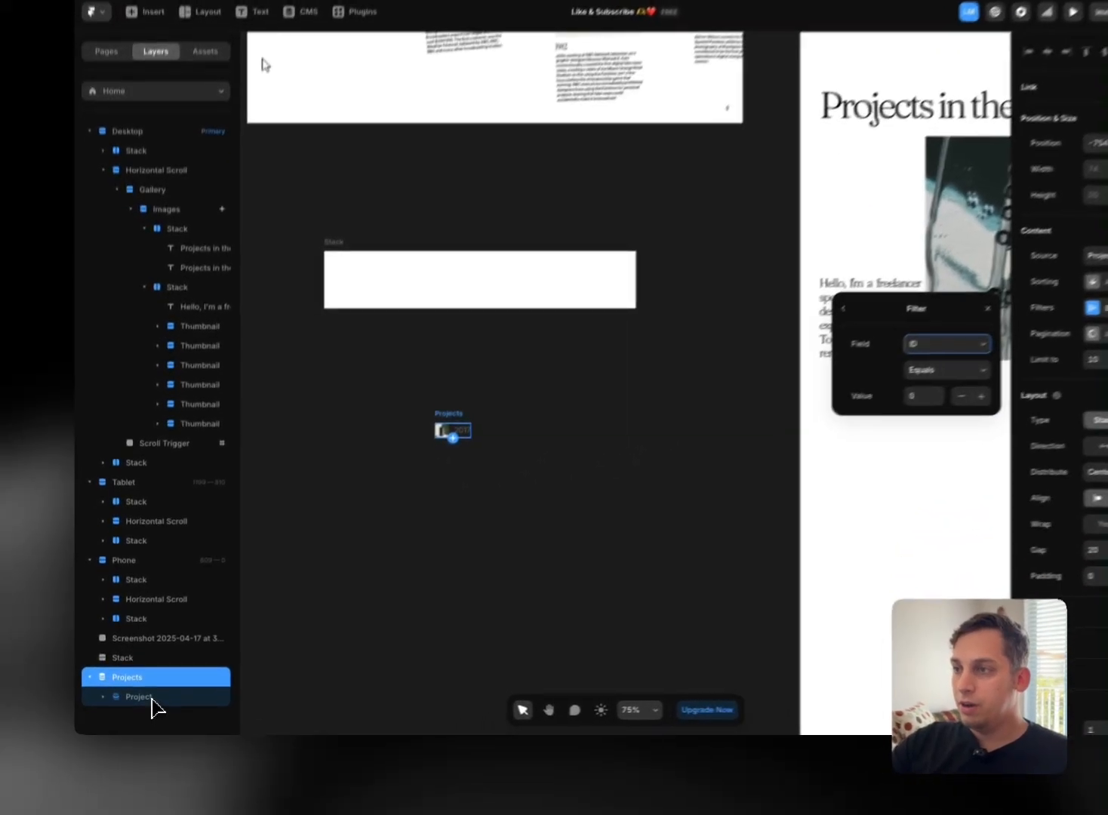
left_click(151, 703)
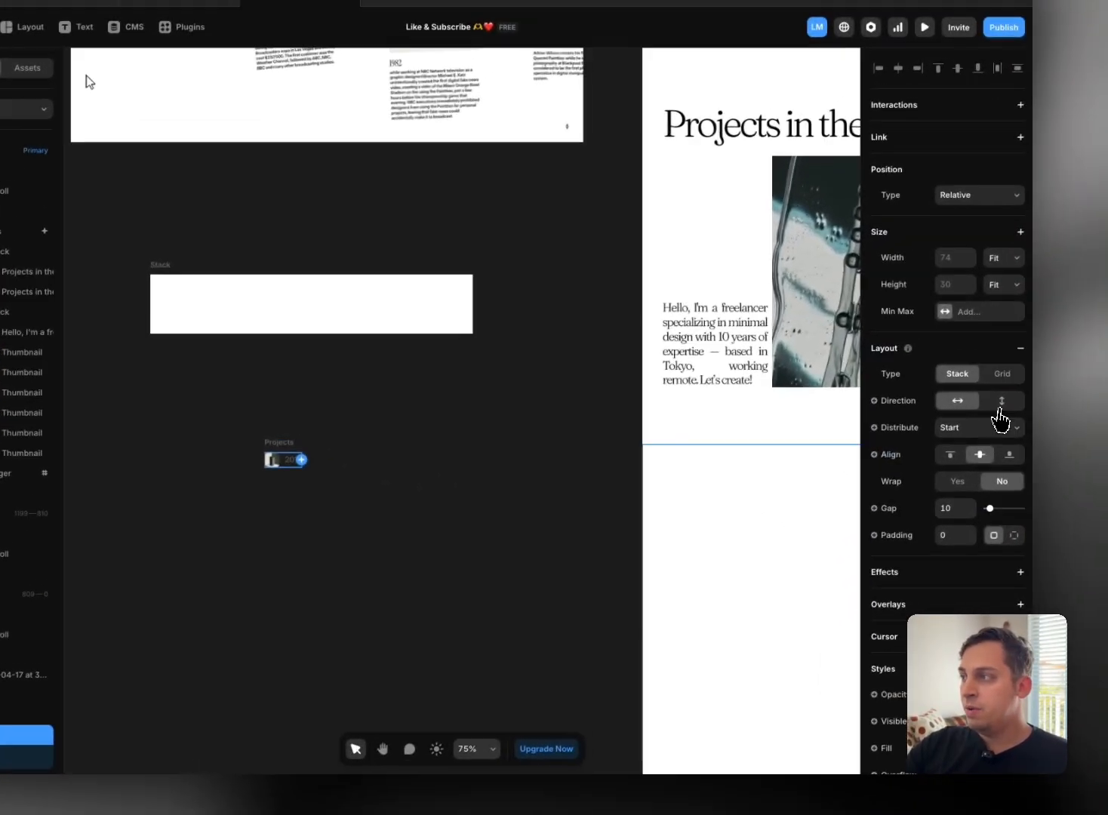
left_click(1000, 403)
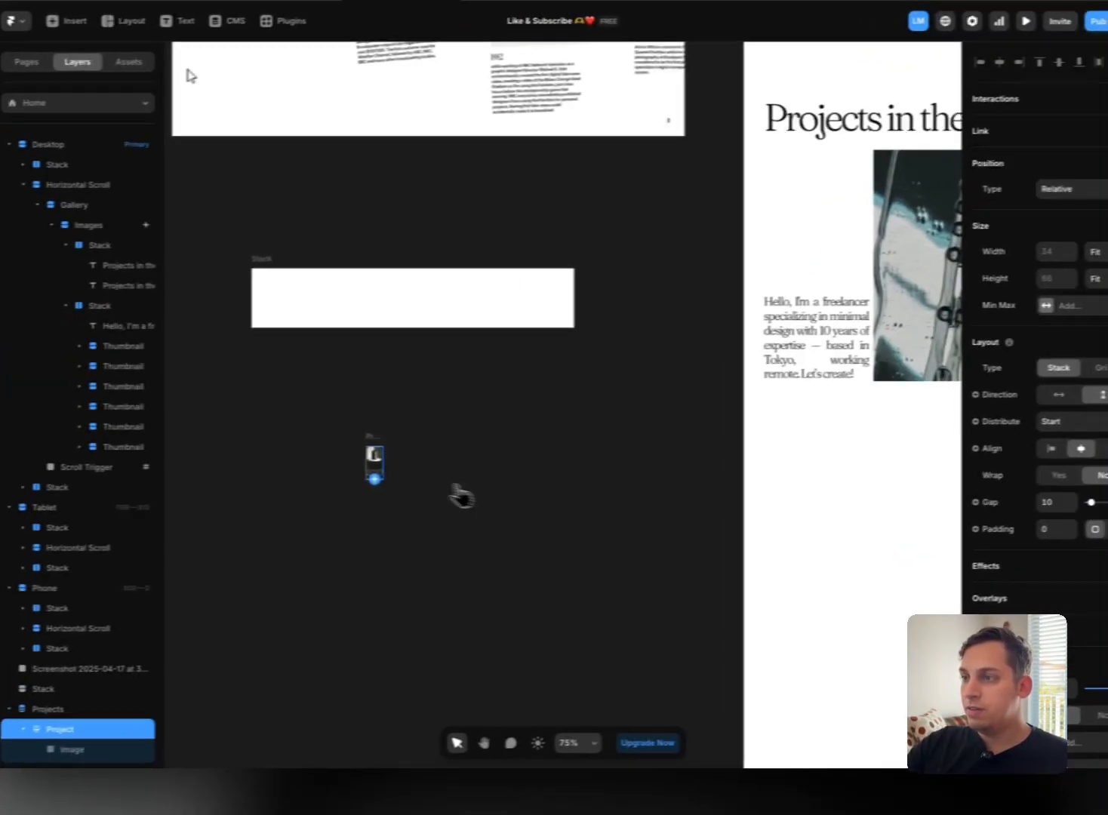
scroll(277, 488, "down", 5)
scroll(277, 489, "up", 10)
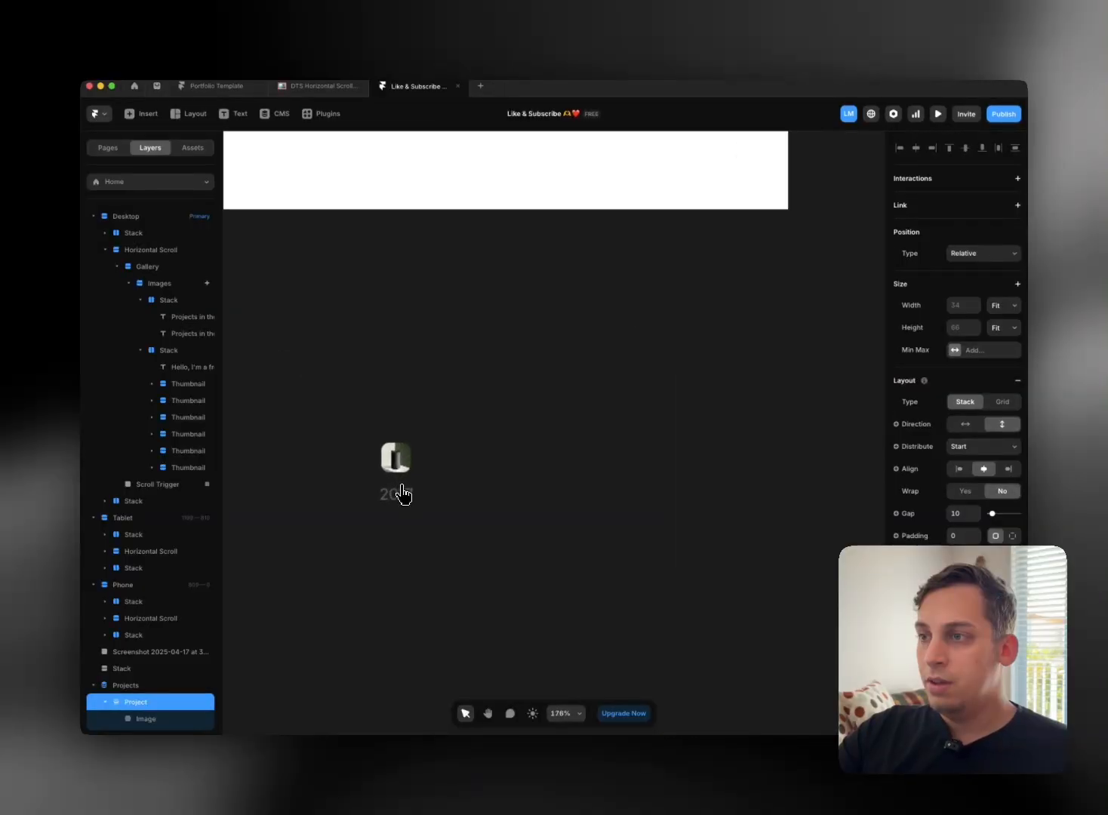
Step: Duplicate the Date text in the Project item and bind the copy's content to the Short Description field
scroll(140, 726, "down", 1)
left_click(148, 725)
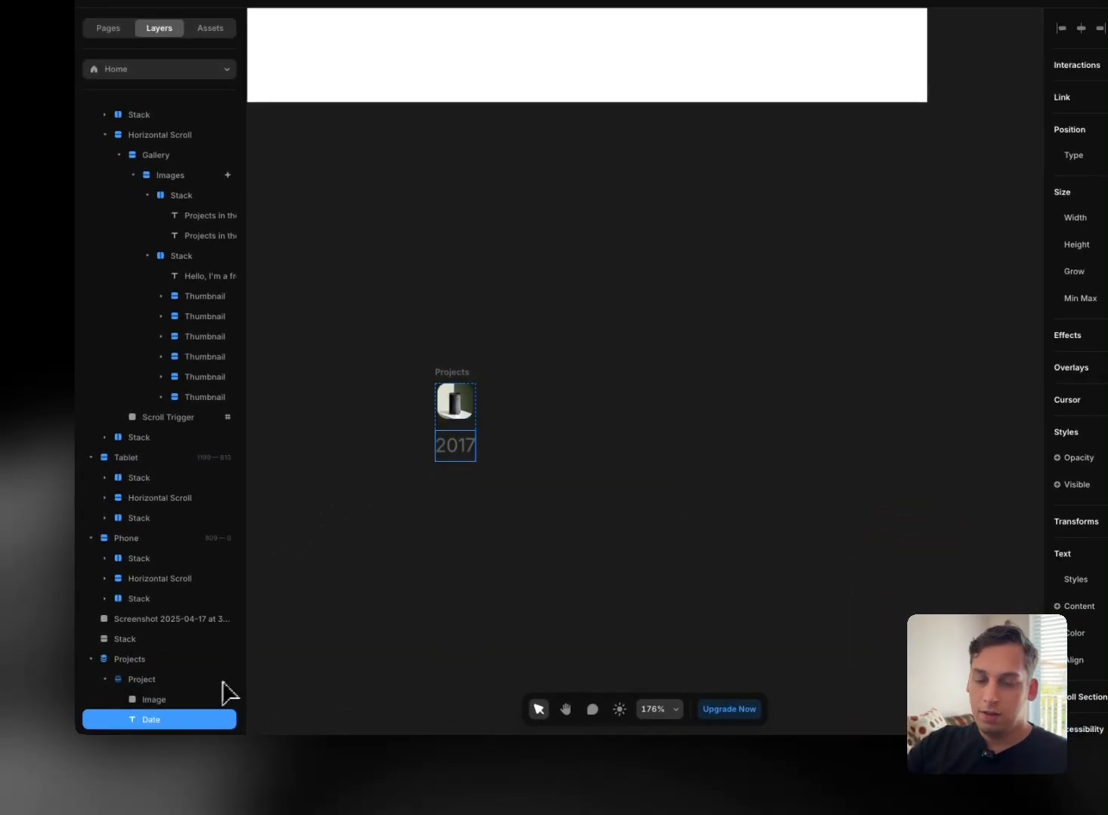
key("super+d")
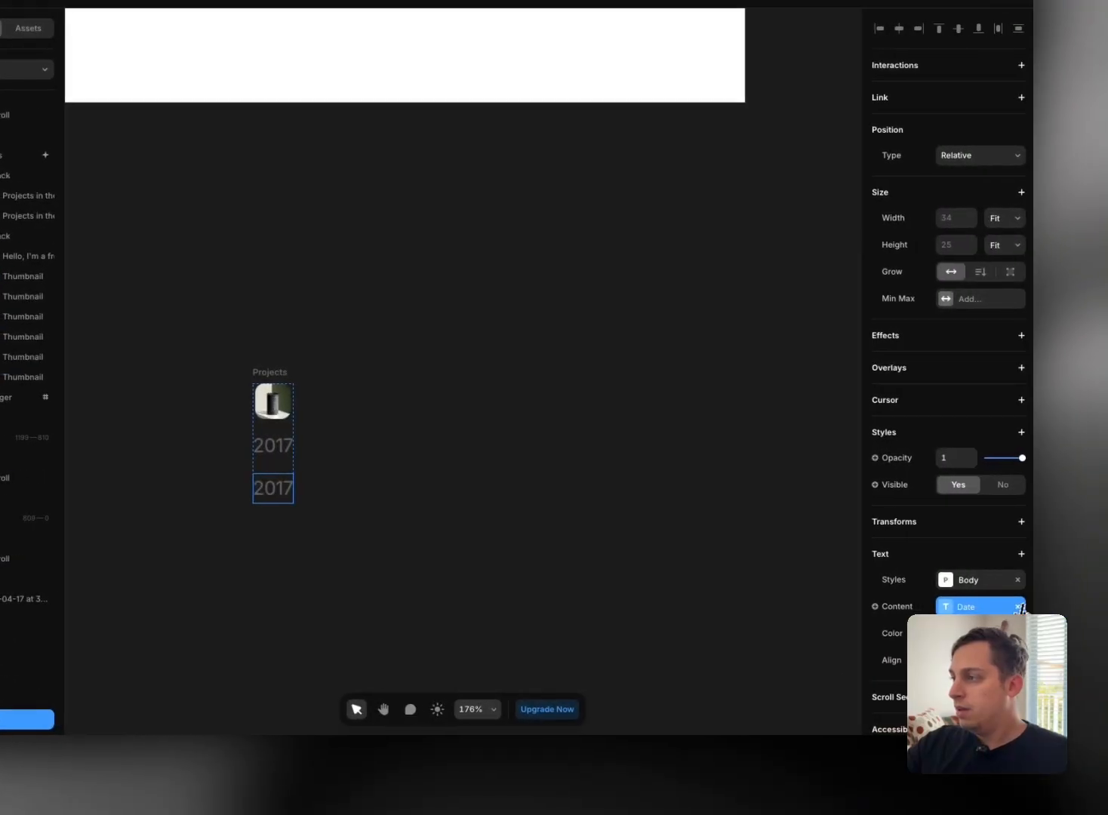
left_click(1012, 607)
left_click(897, 608)
mouse_move(887, 659)
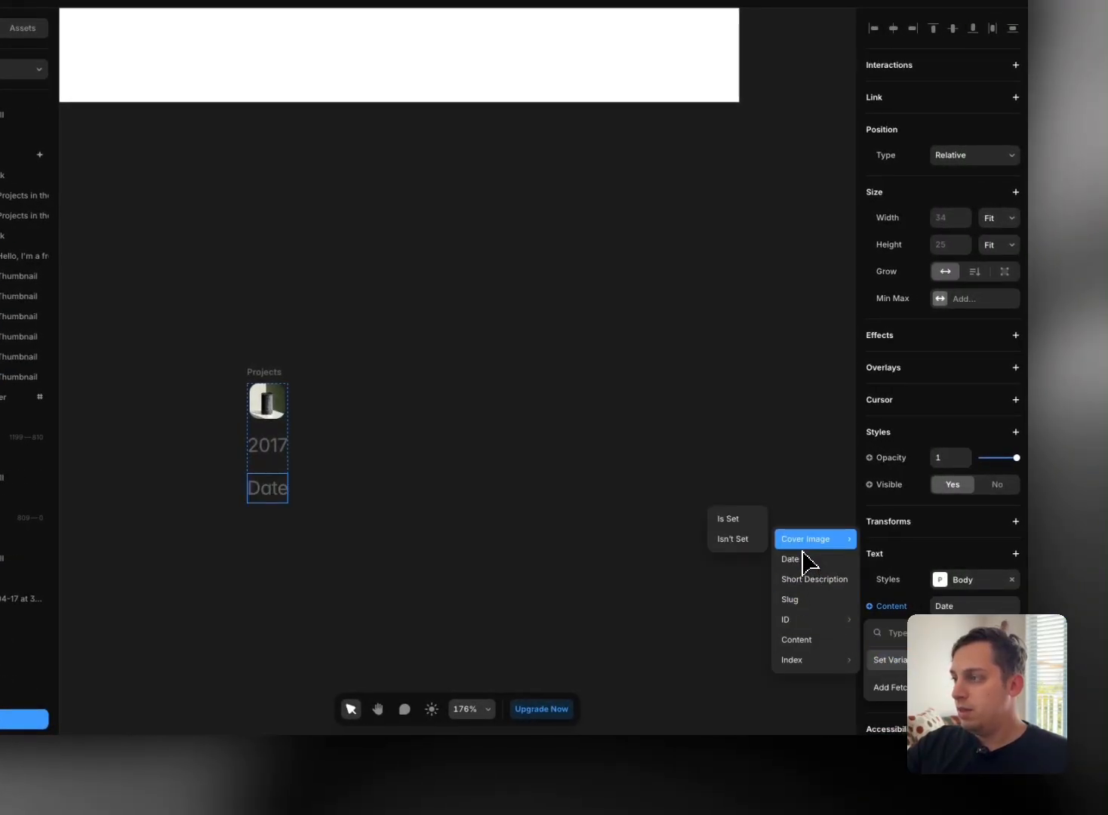
left_click(806, 593)
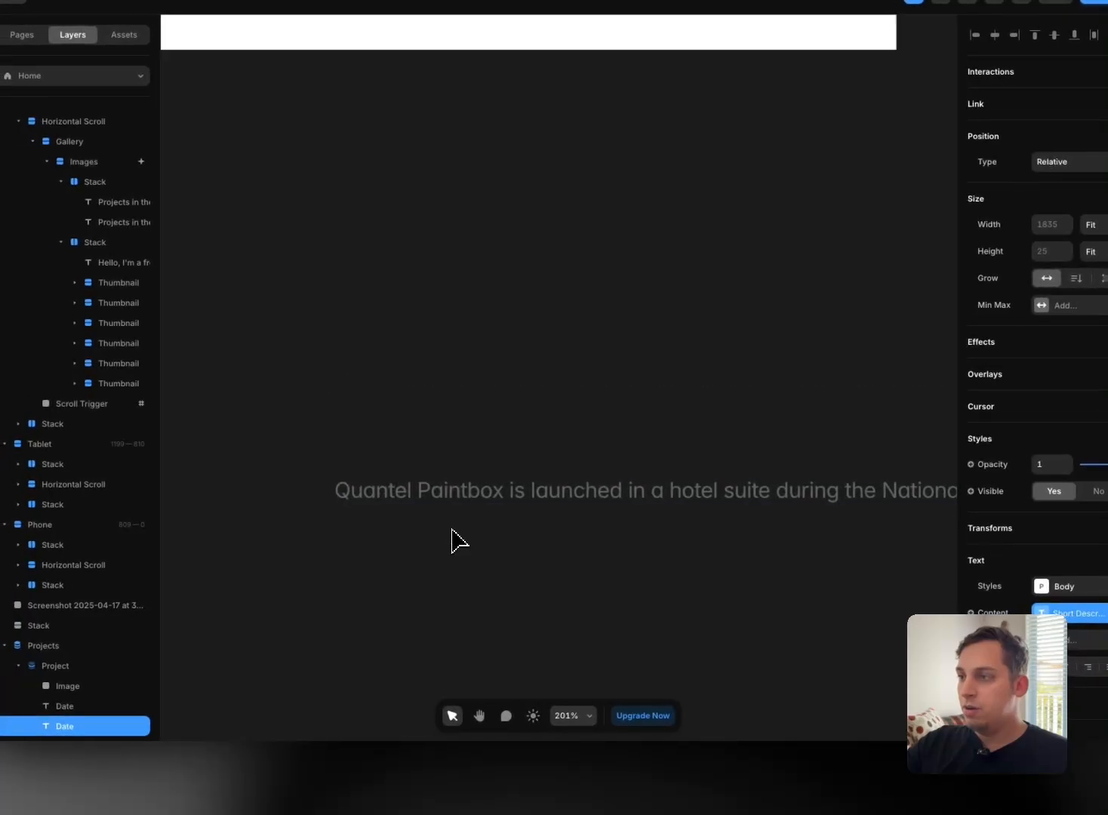
Step: Change the Projects list's width to Fixed and narrow it to about 402
scroll(453, 542, "down", 5)
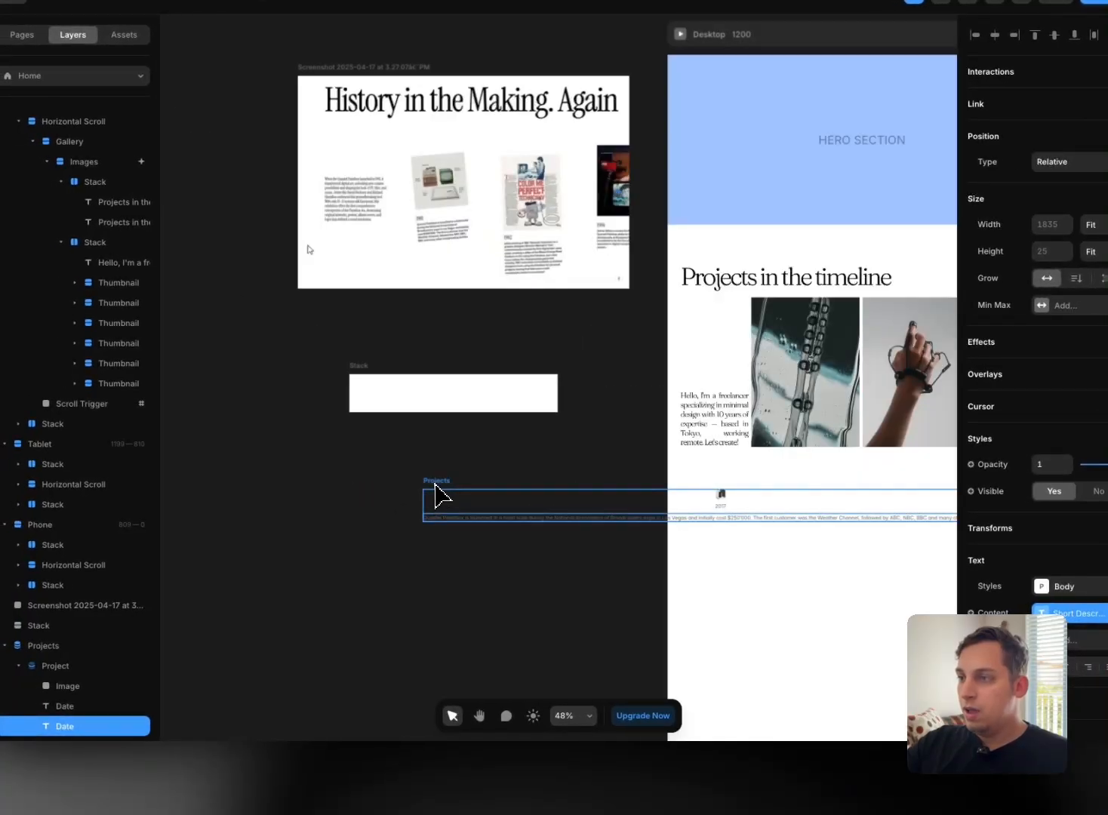
left_click(441, 497)
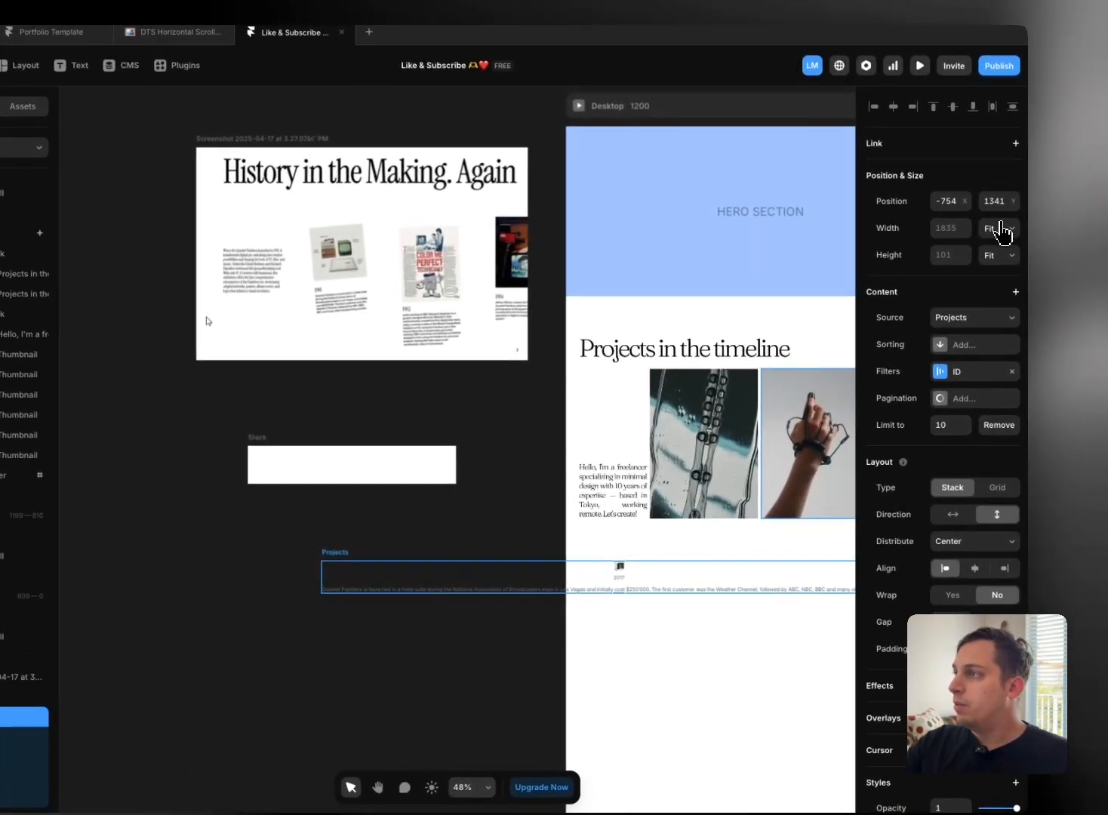
left_click(1094, 158)
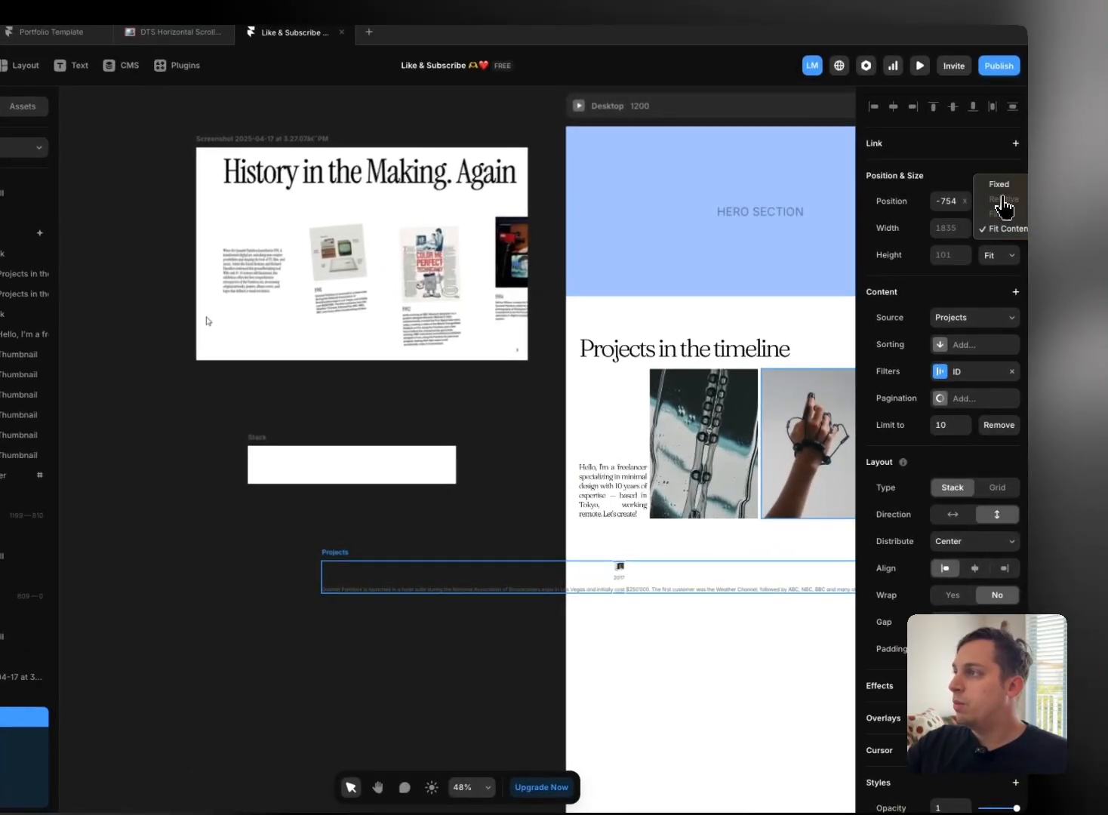
scroll(779, 544, "right", 3)
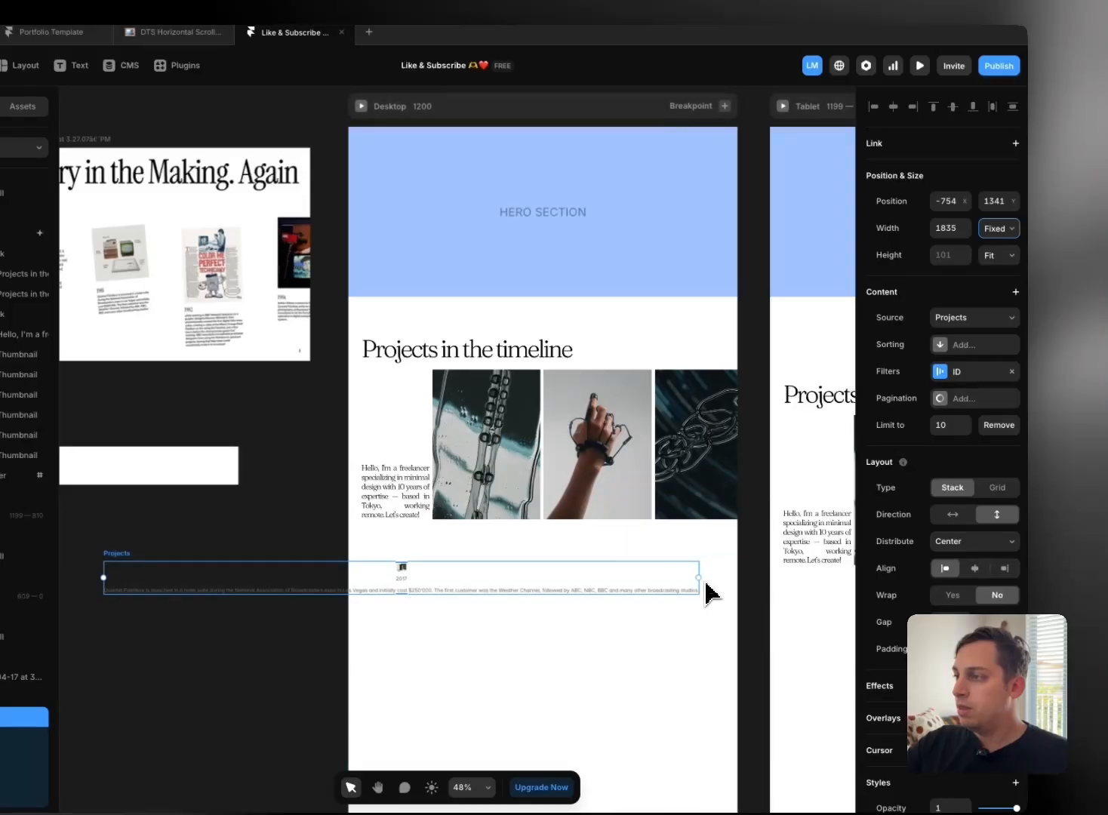
left_click_drag(702, 588, 423, 595)
left_click_drag(472, 559, 297, 555)
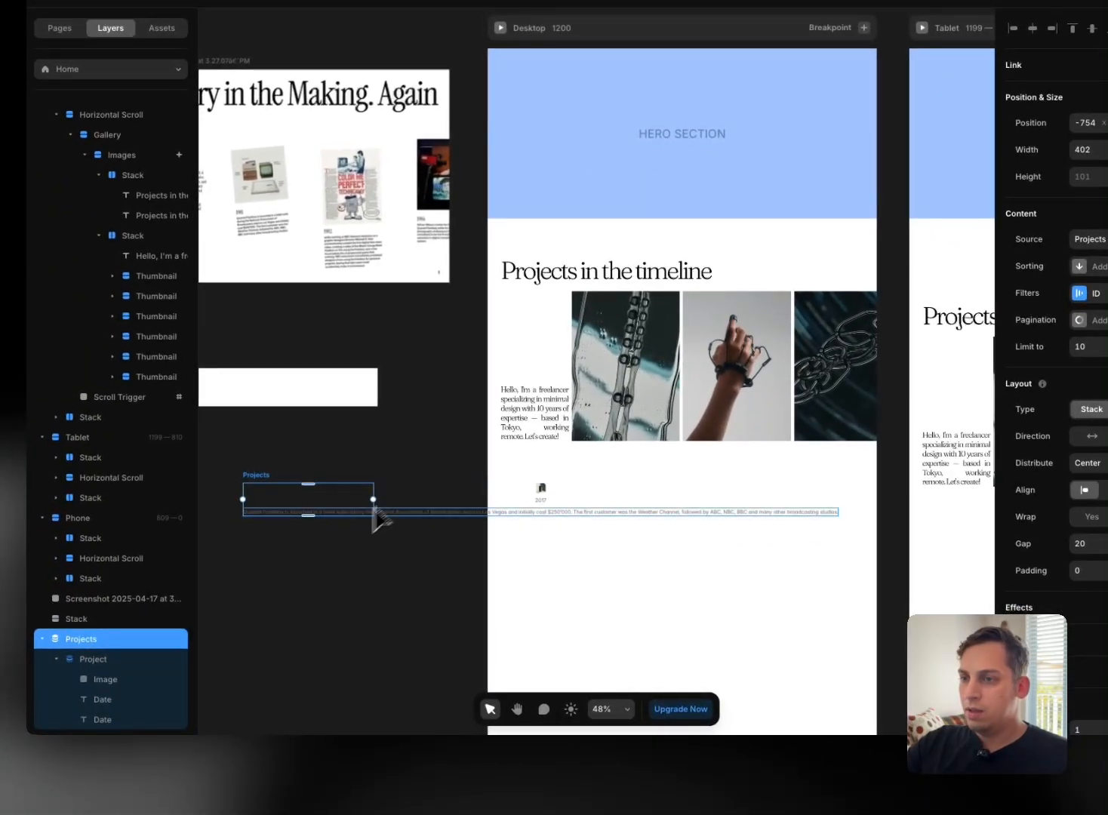
Step: Set the Project item's width to Fill so it matches the list
left_click(110, 661)
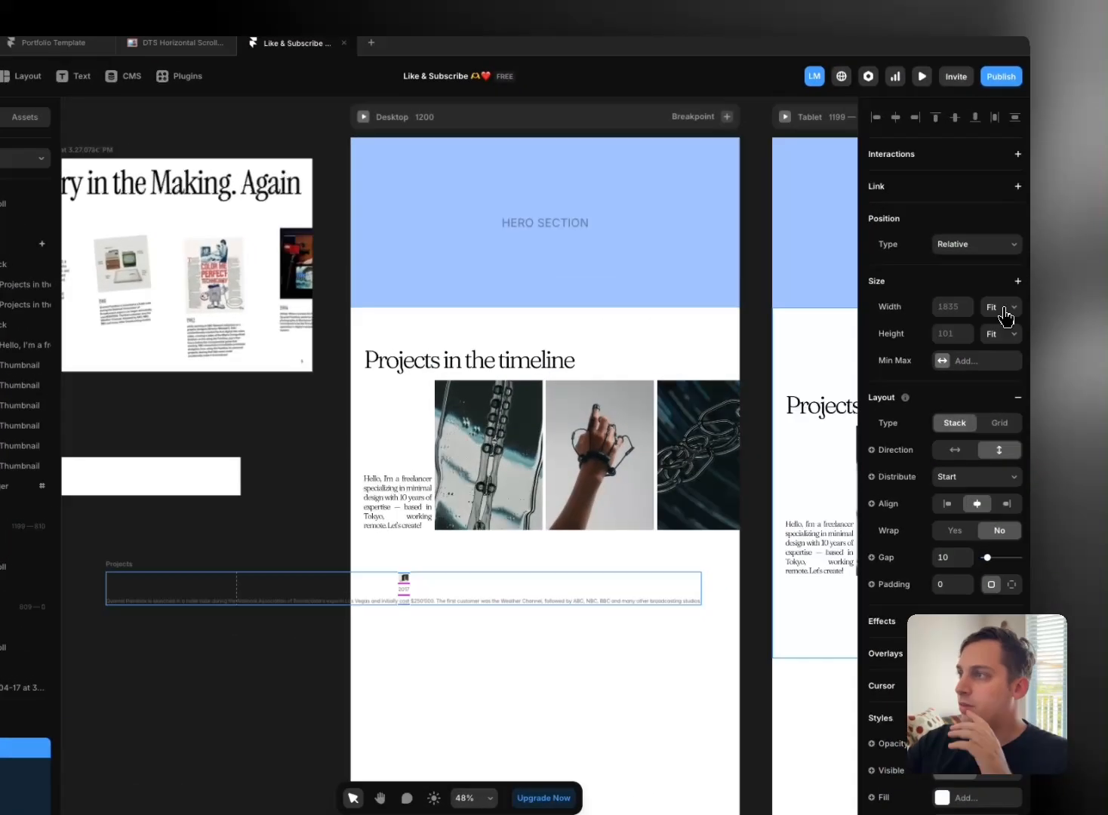
left_click(1060, 273)
left_click(1001, 309)
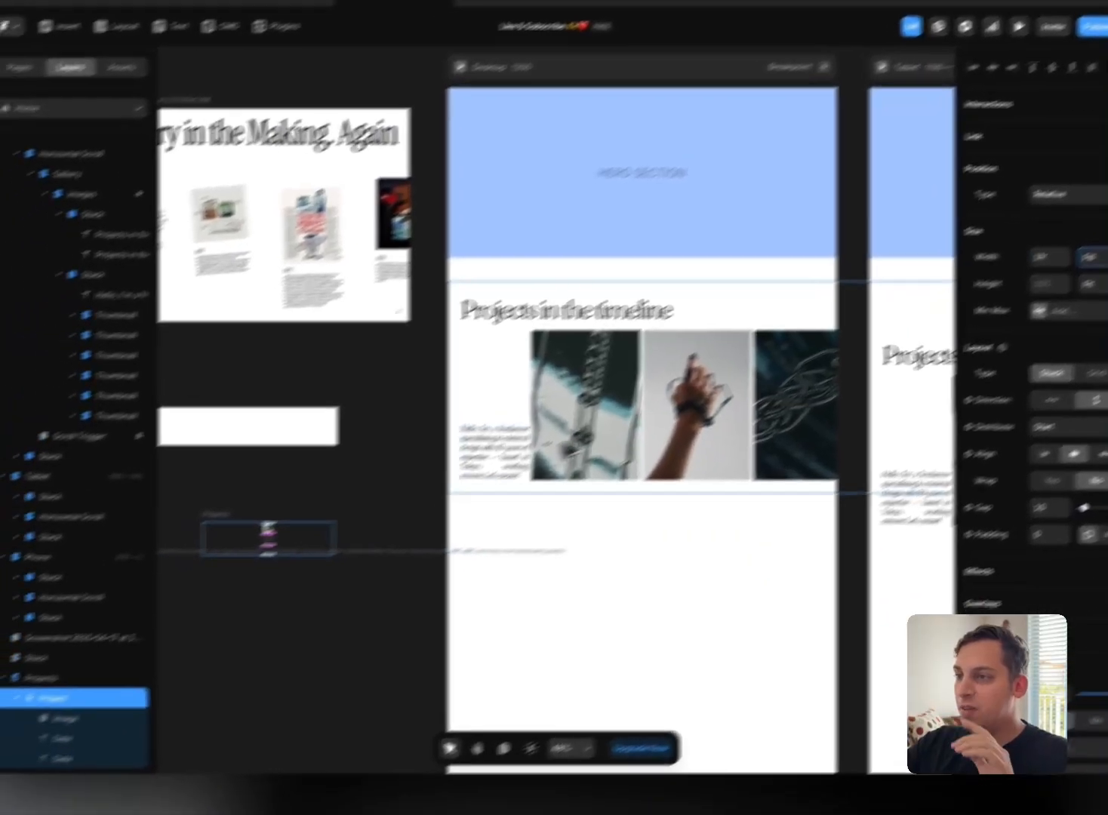
Step: Set the width of the Image and both text layers in the Project item to Fill
left_click(165, 721)
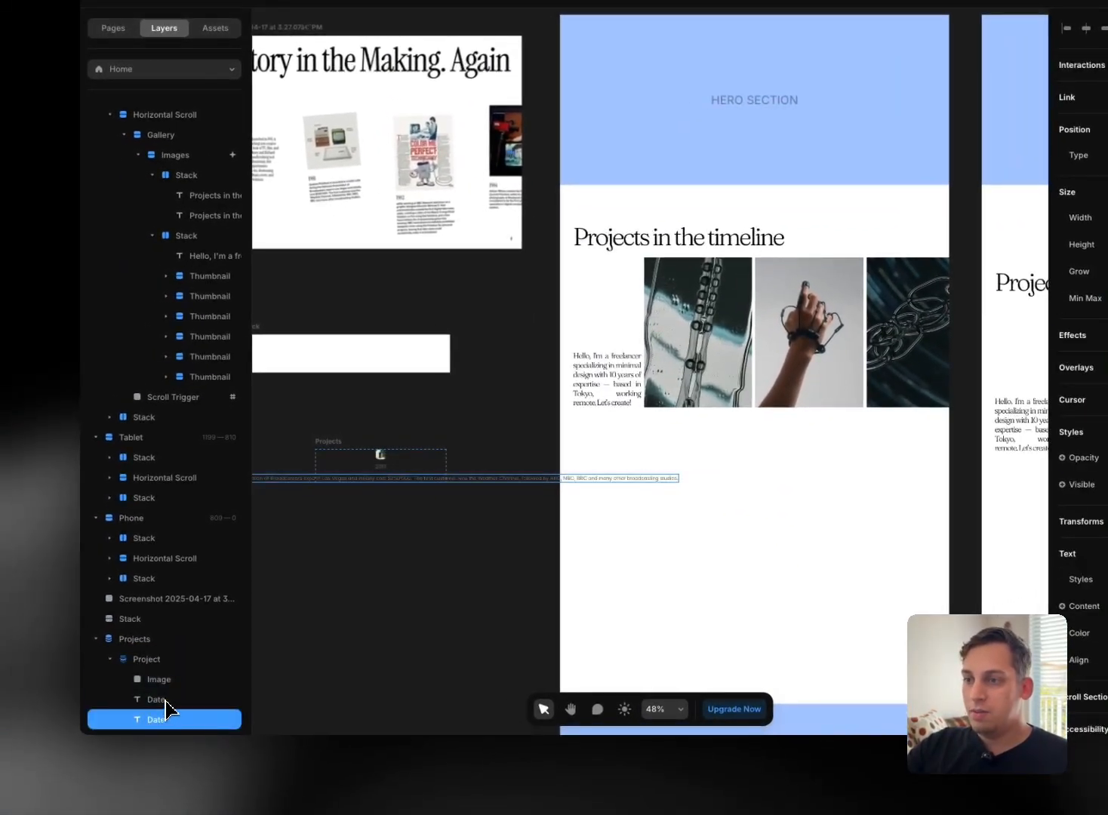
left_click(170, 700, "shift")
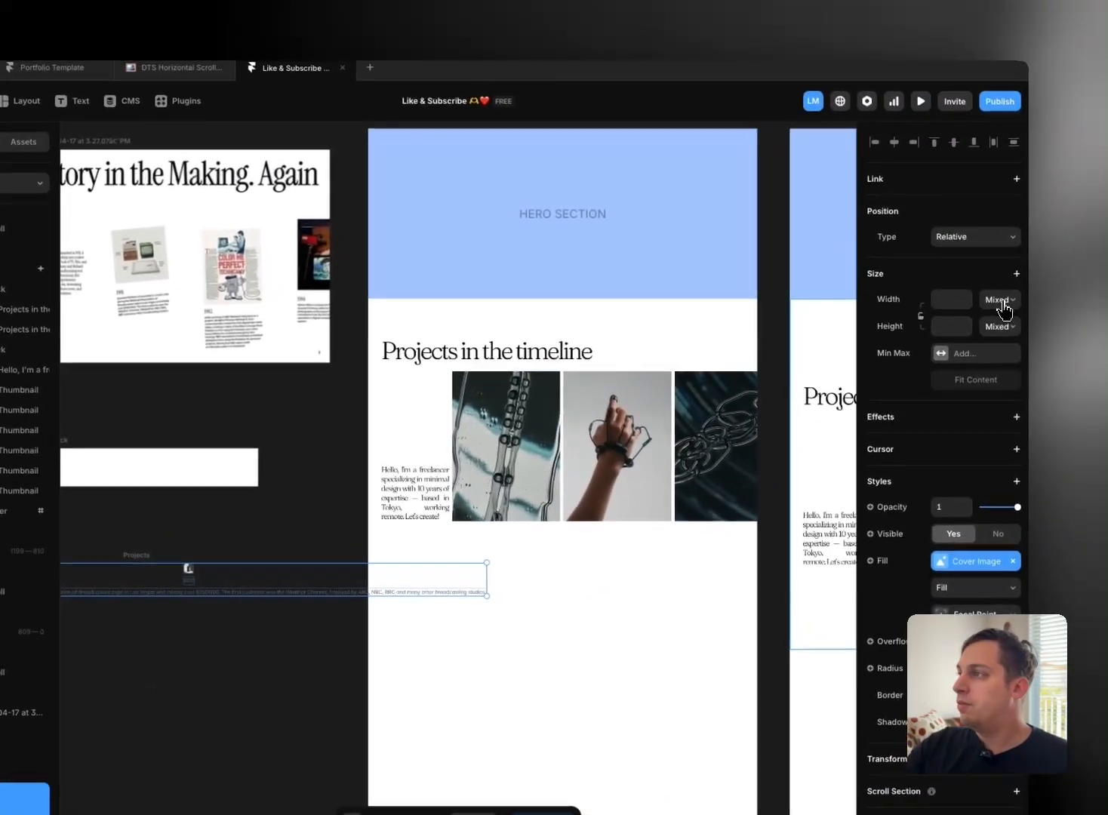
left_click(1000, 301)
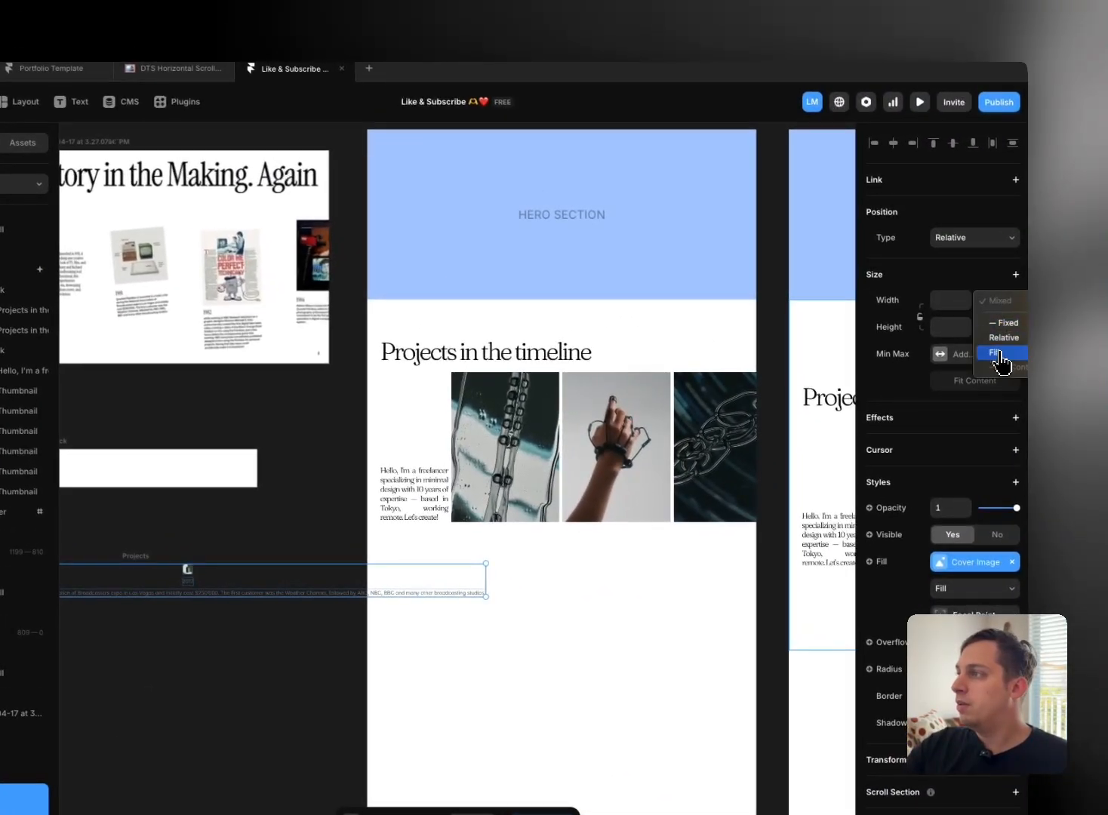
left_click(995, 357)
left_click(324, 525)
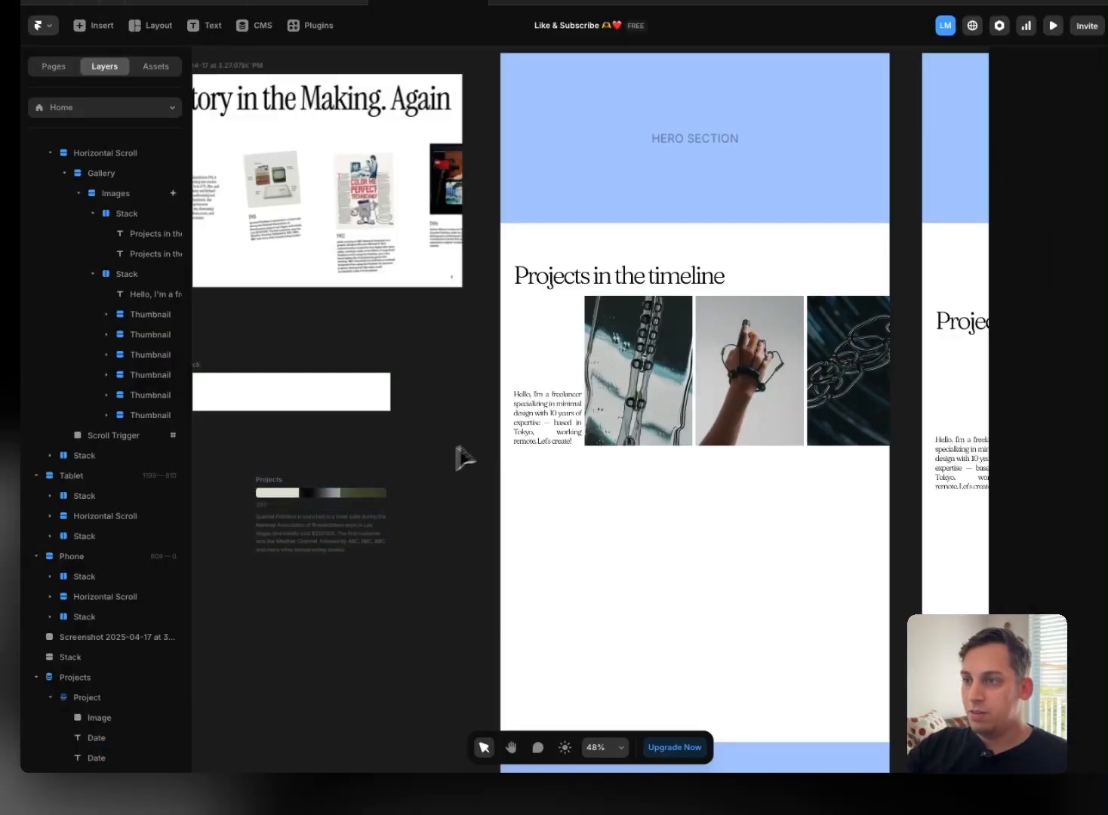
Step: Increase the height of the cover image in the Project item until it is nearly square
left_click(299, 495)
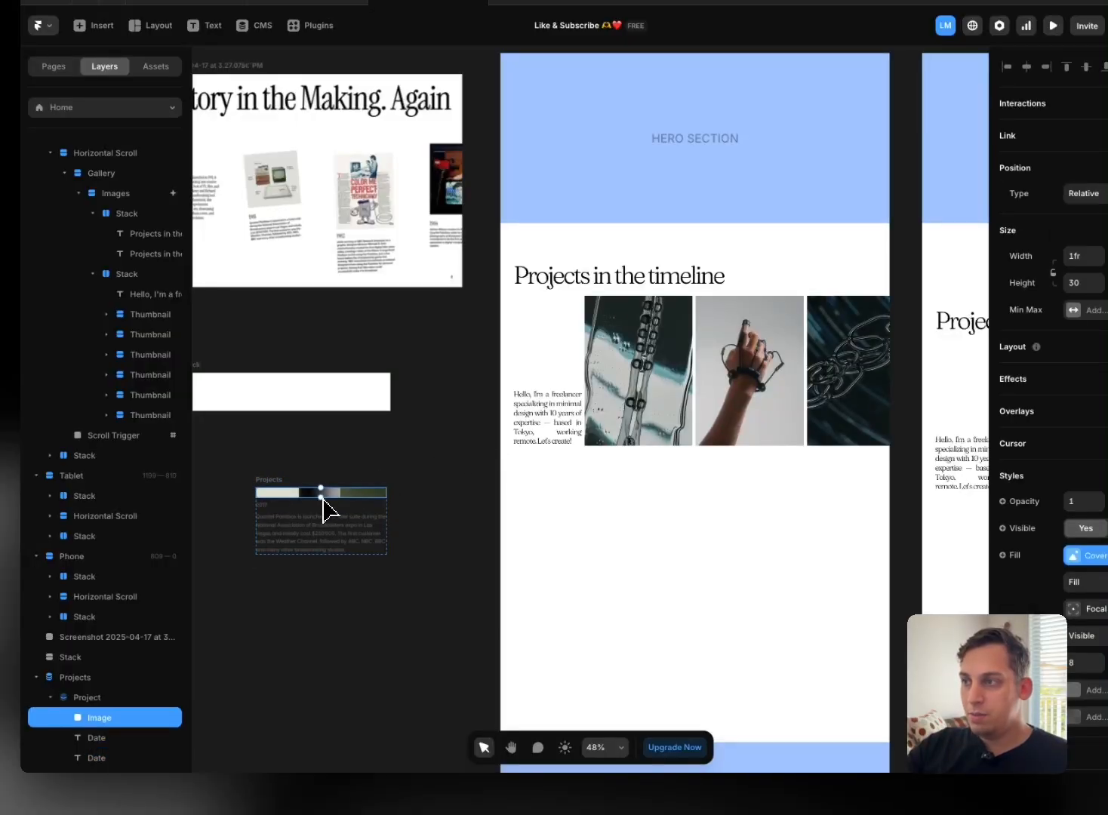
left_click_drag(322, 498, 320, 613)
left_click(448, 530)
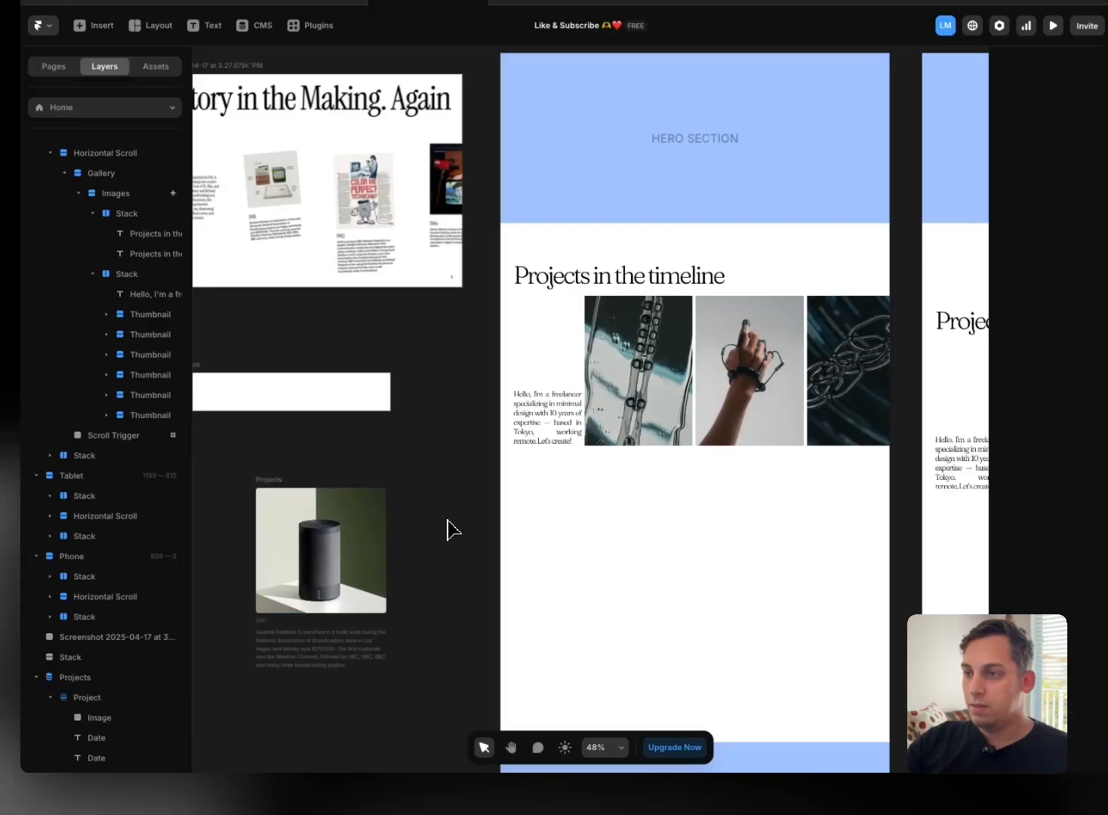
Step: Set the width of the whole Projects list to 400
left_click(360, 660)
left_click(281, 482)
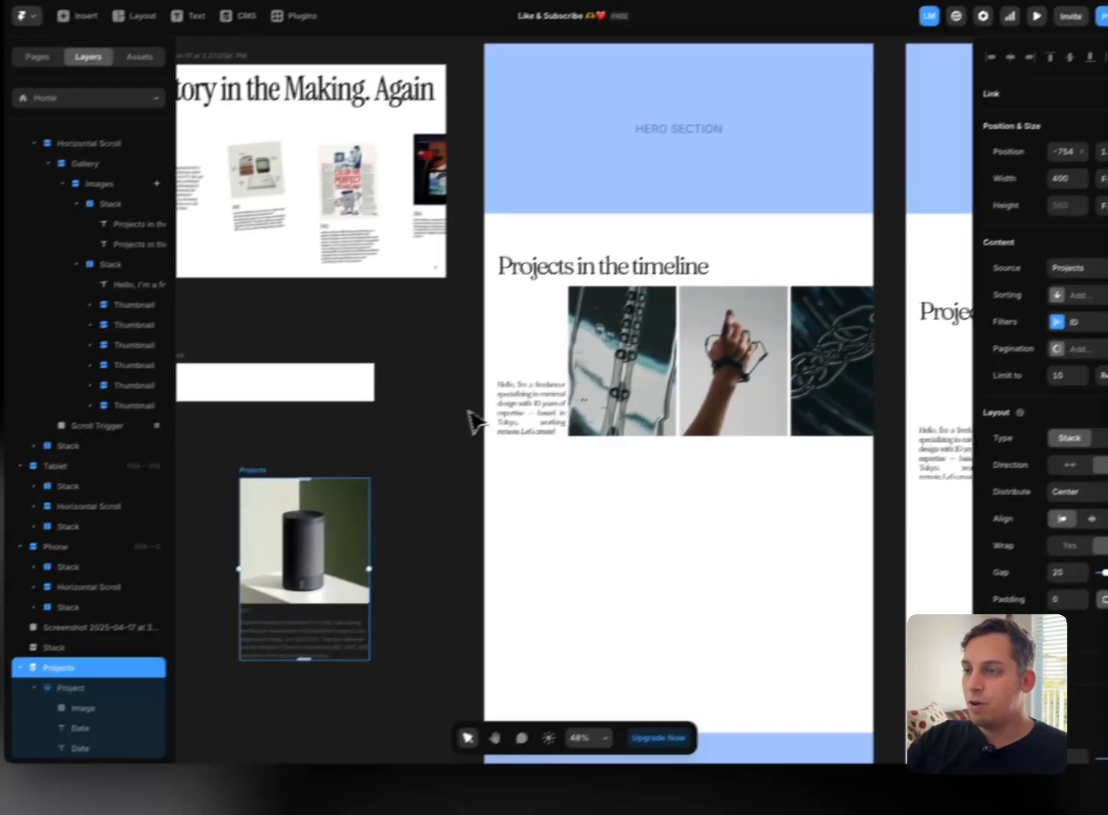
left_click(348, 487)
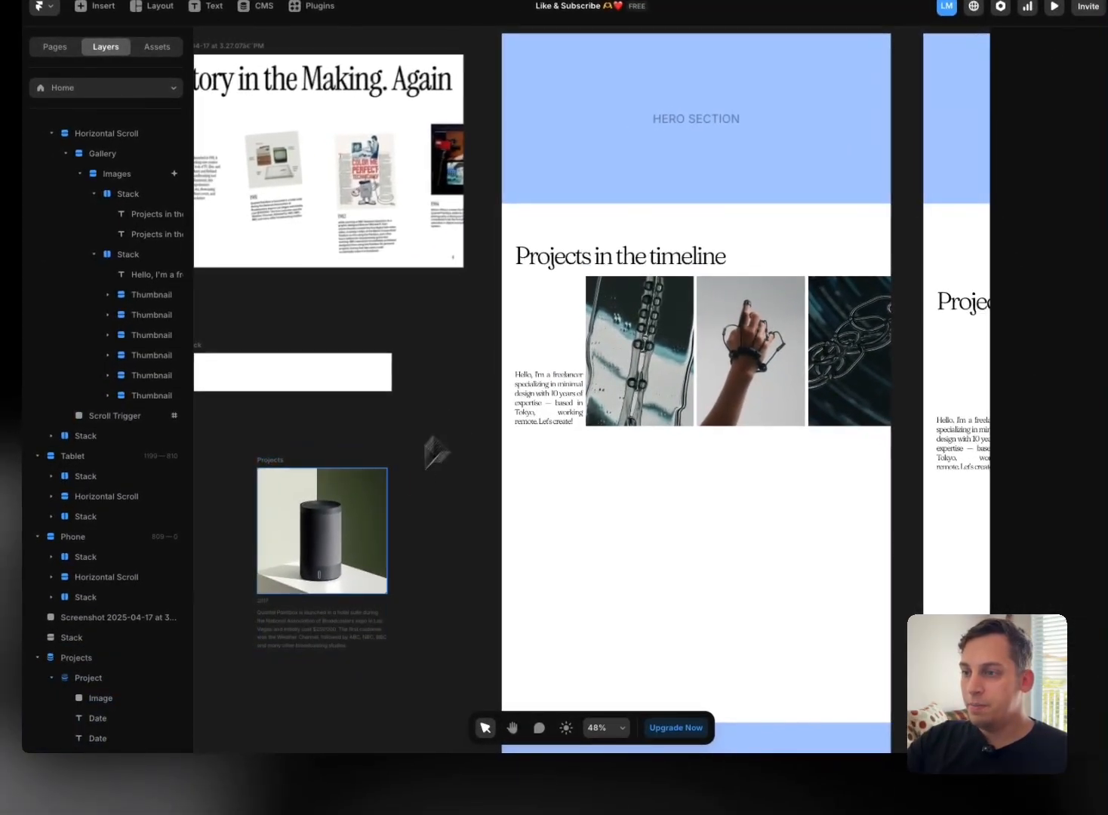
Step: Remove the Body style from the year text under the Projects cover image and set its font to Fraunces
left_click(264, 610)
scroll(302, 551, "down", 2)
scroll(324, 452, "up", 5)
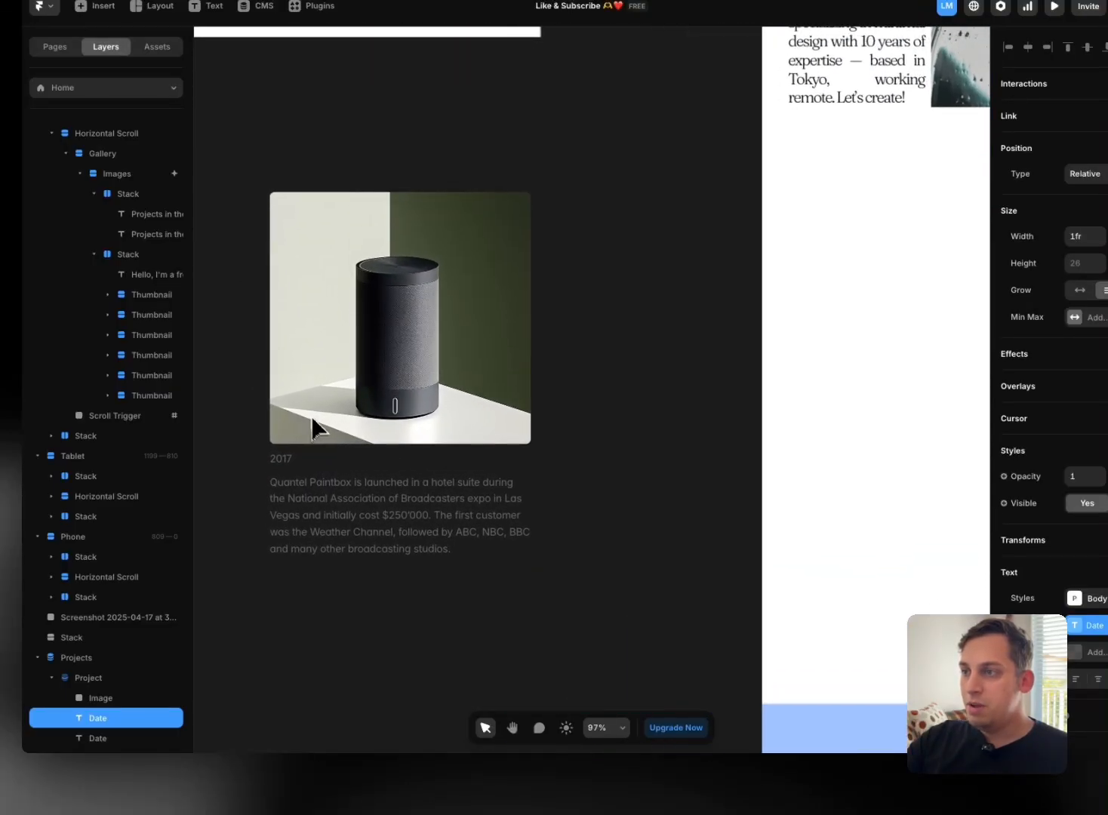
left_click(302, 416)
left_click(282, 464)
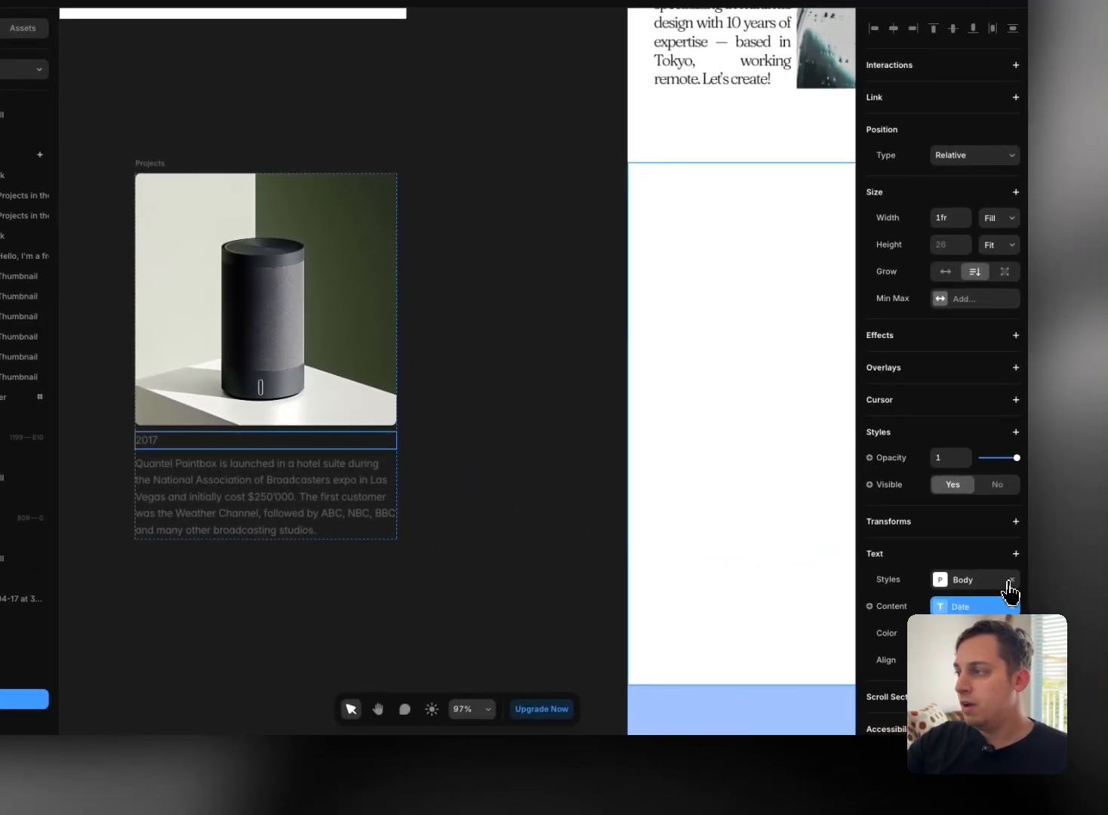
left_click(1008, 584)
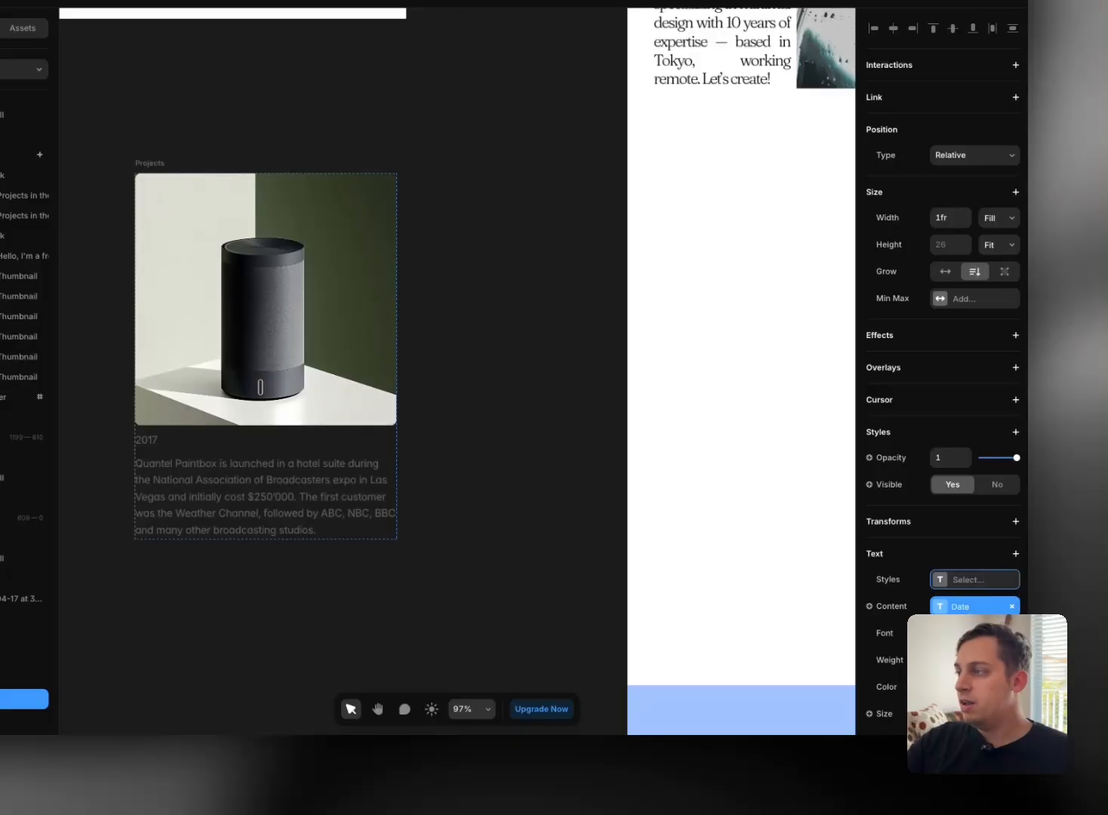
left_click(868, 632)
type("fraun")
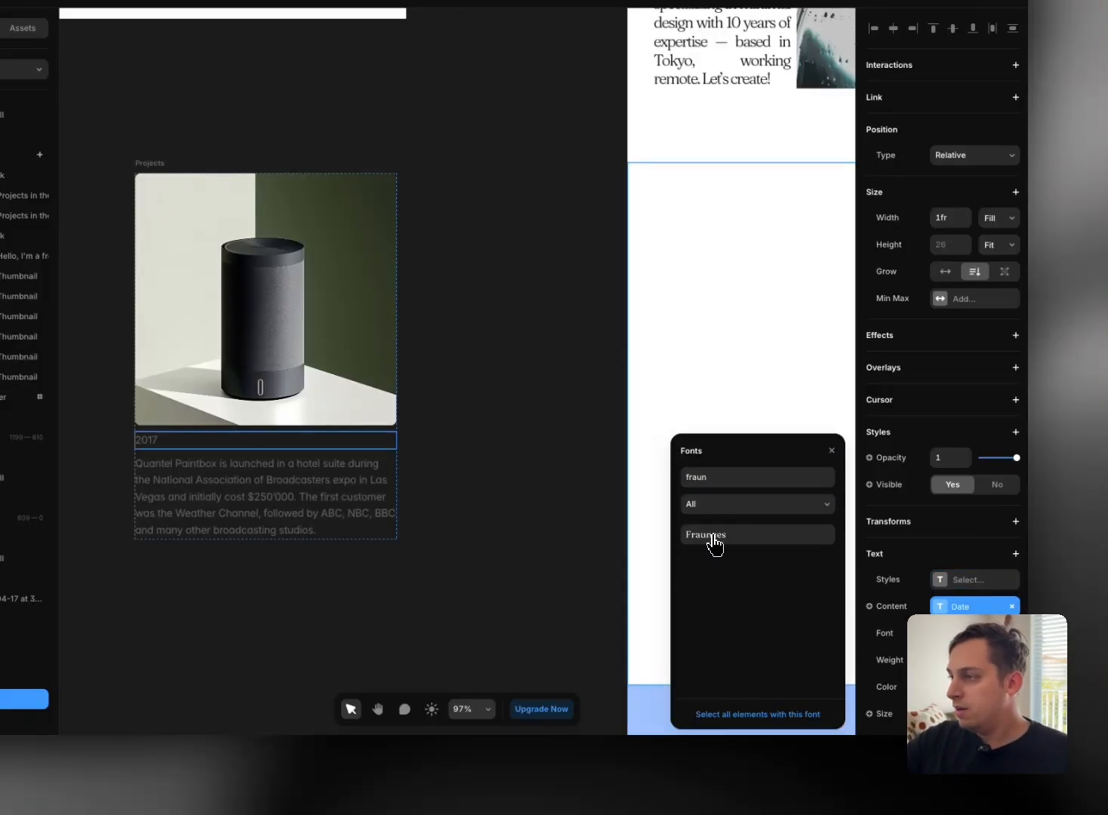
left_click(715, 535)
Step: Set the year text's color to black and its size to 25
left_click(958, 686)
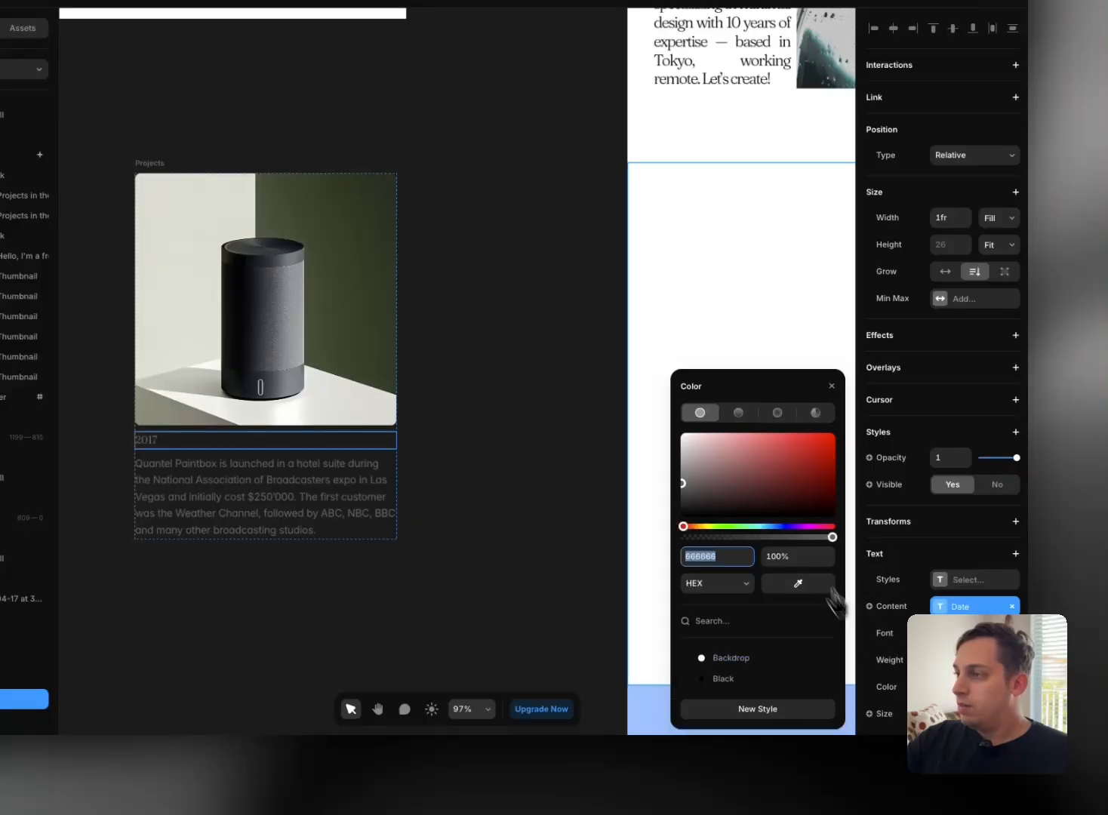
left_click_drag(709, 495, 561, 661)
key("Escape")
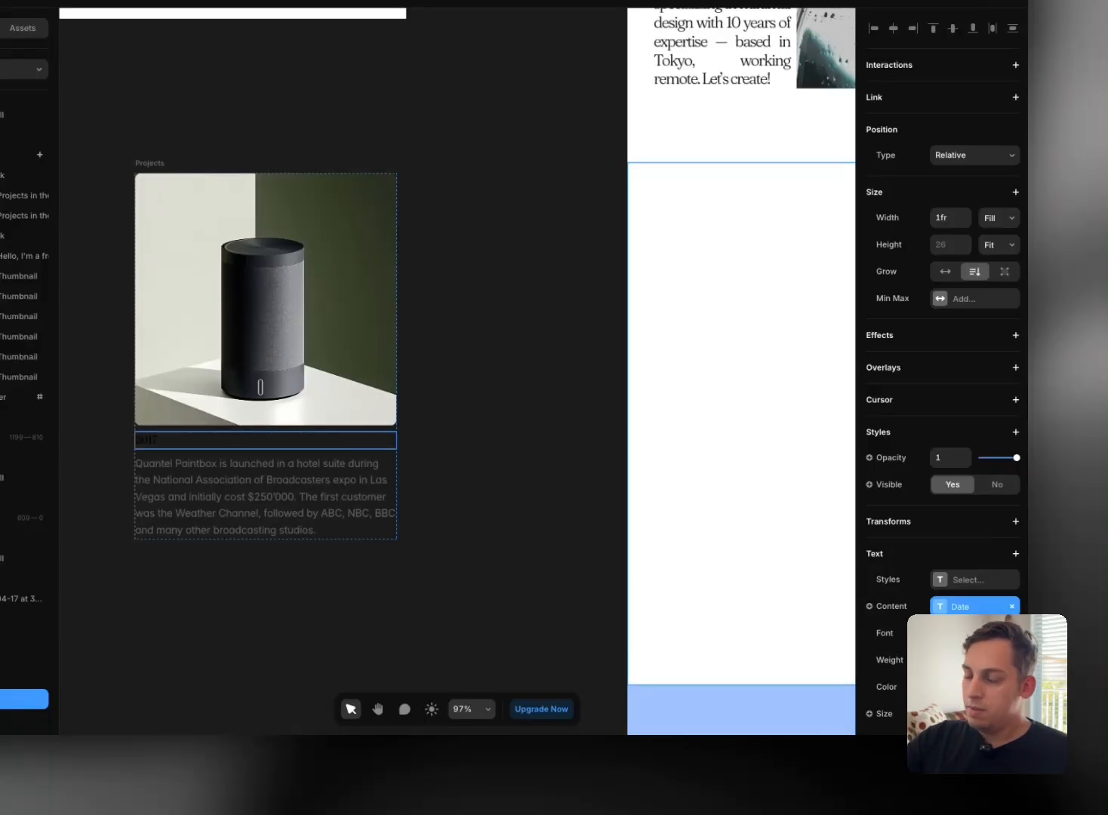
type("25")
key("Return")
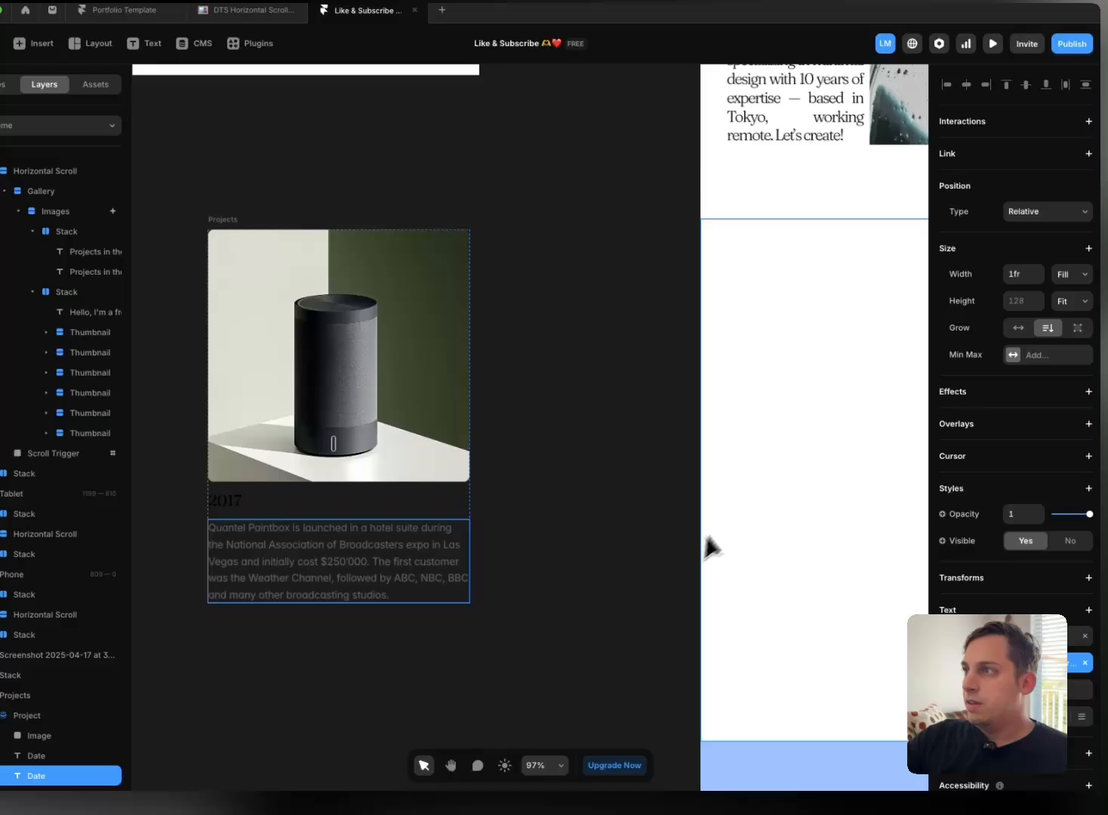
Step: Remove the Body style from the description text and set it to Fraunces Light, matching the gallery's intro paragraph
scroll(638, 491, "up", 5)
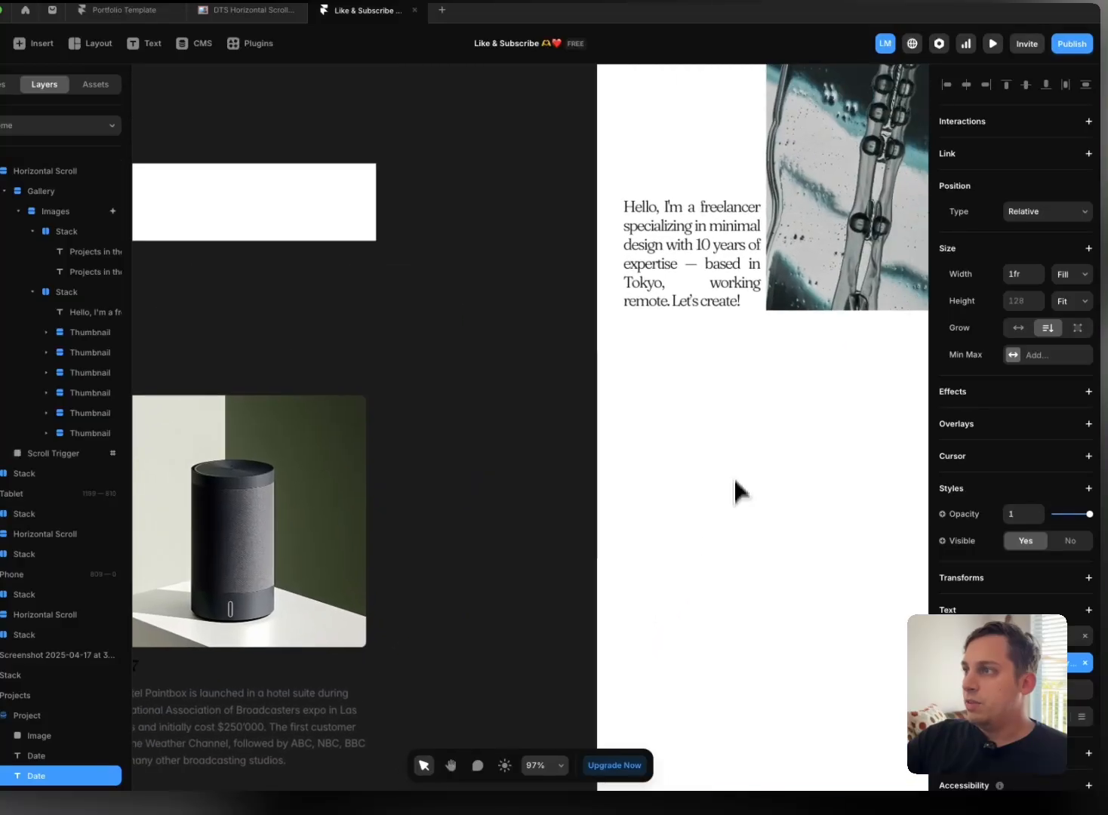
left_click(721, 275)
scroll(1019, 531, "down", 4)
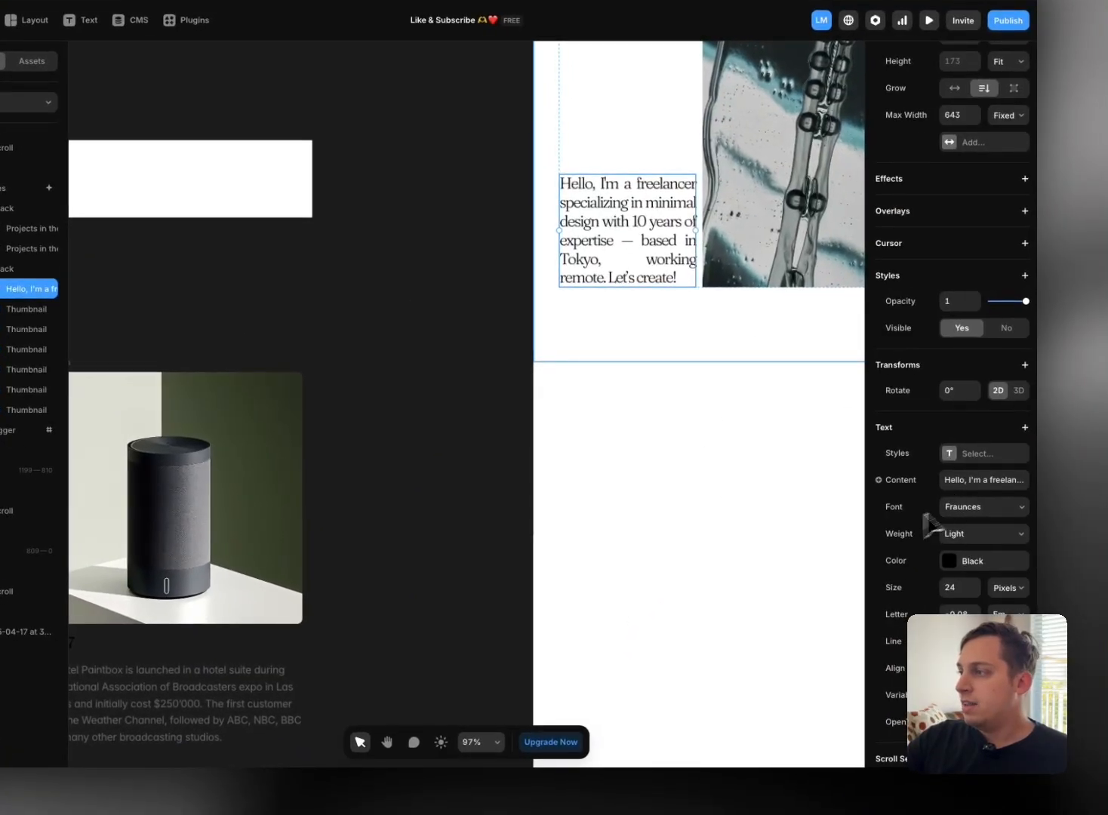
scroll(601, 615, "down", 3)
scroll(601, 615, "left", 1)
left_click(273, 616)
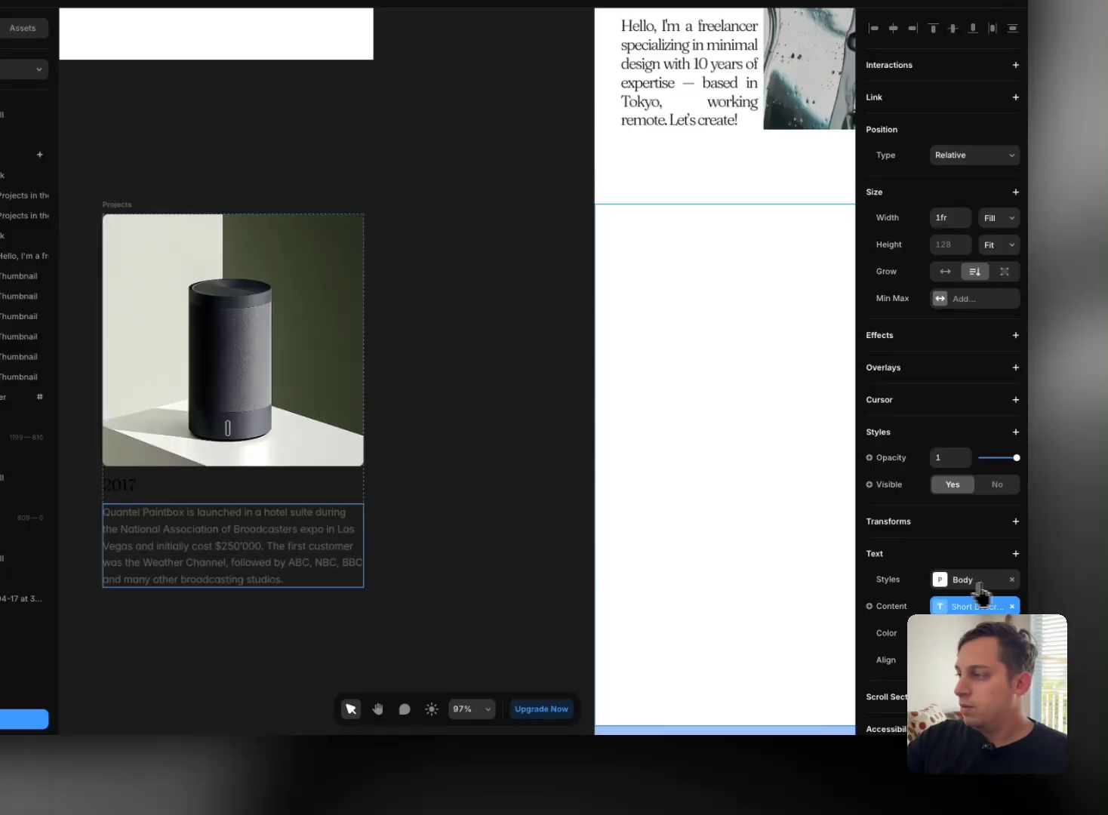
left_click(1011, 581)
left_click(974, 633)
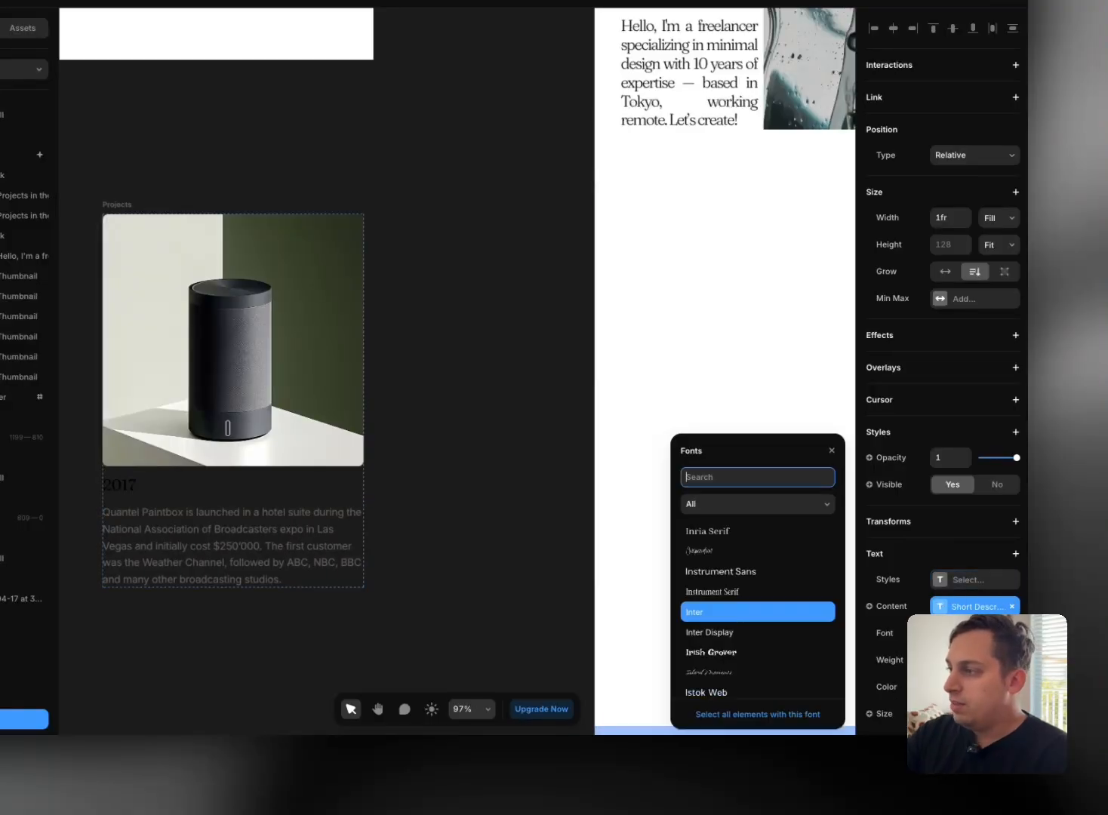
type("frauno")
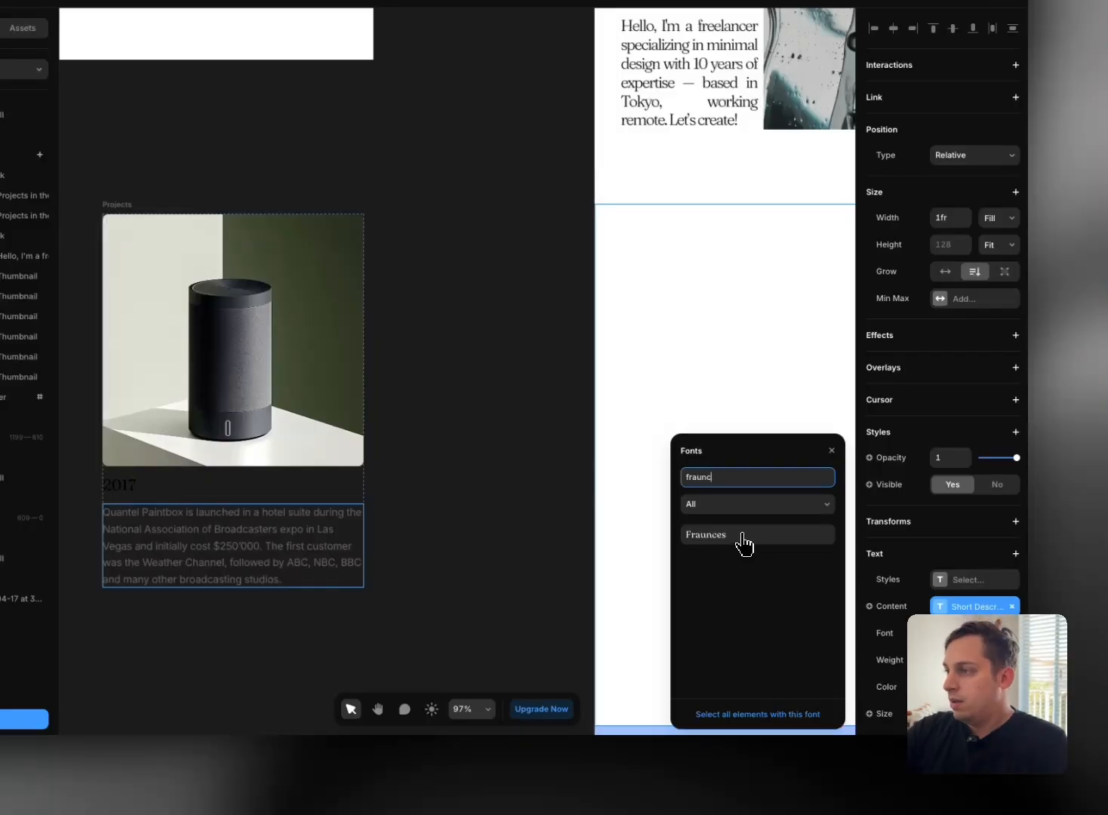
type("c")
left_click(743, 538)
left_click(973, 660)
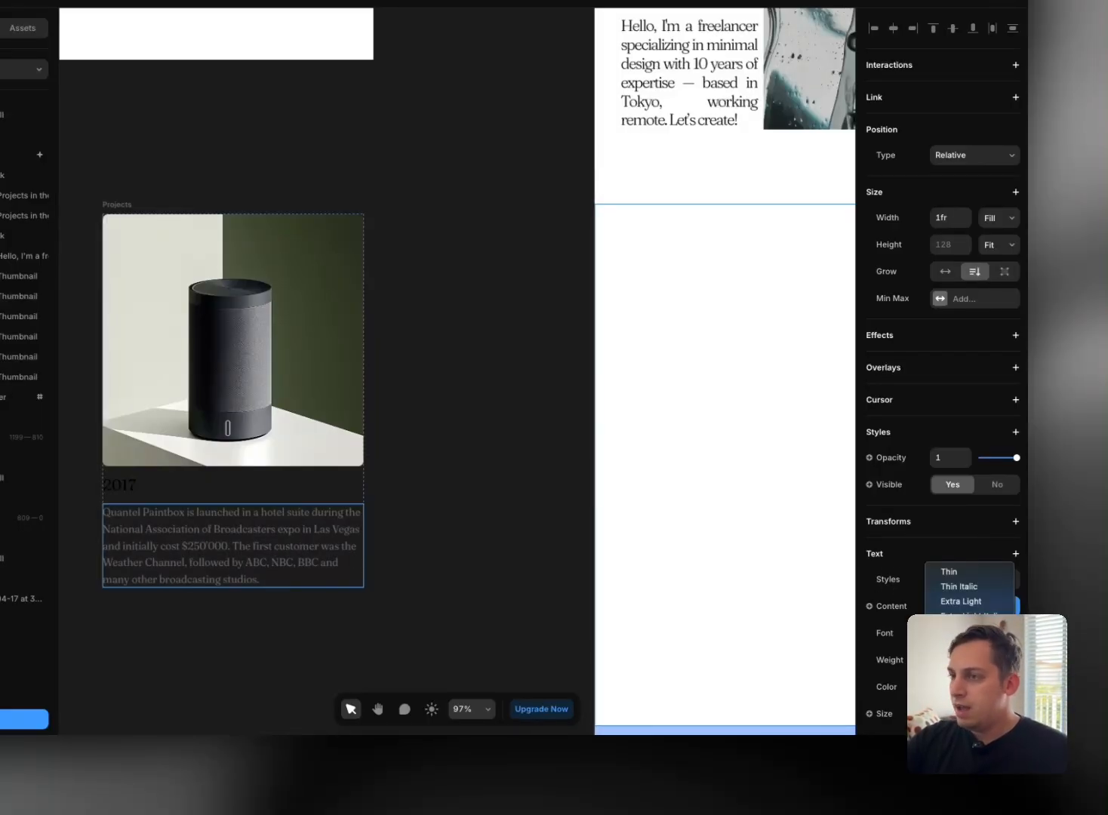
left_click(956, 631)
Step: Set the description text's color to 000000 at 80% opacity
left_click(974, 686)
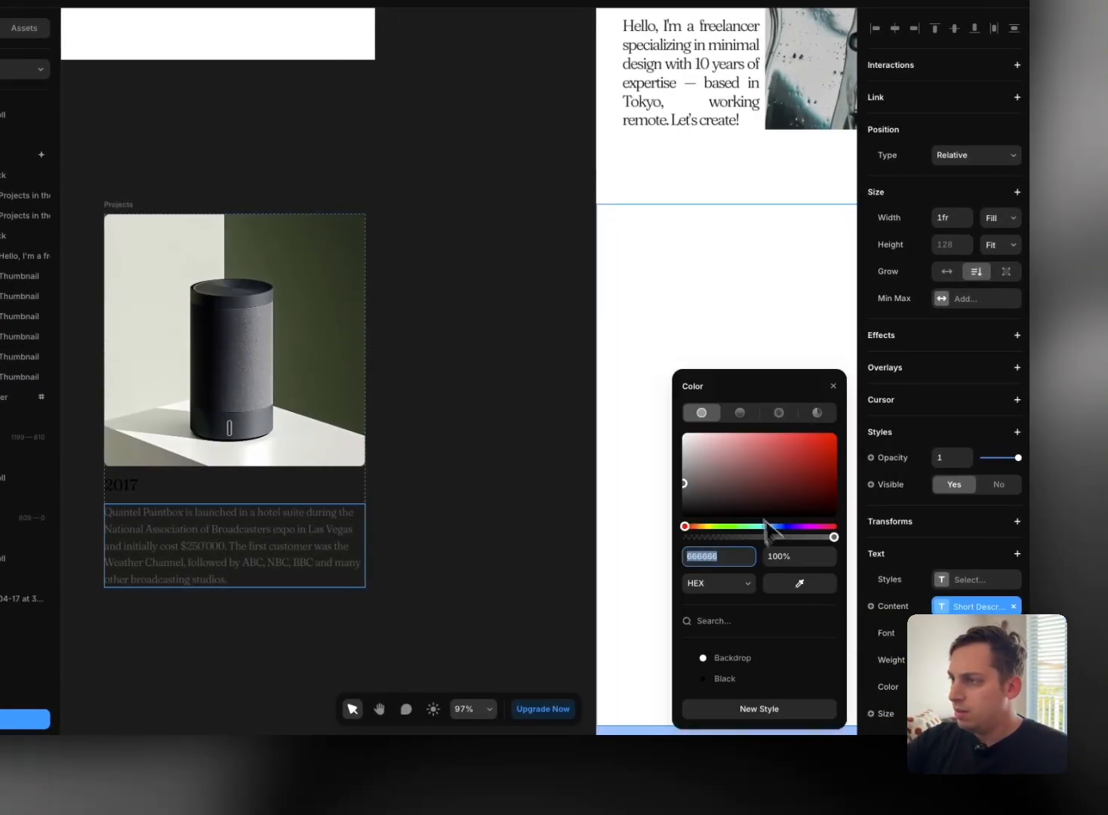
type("000000")
key("Return")
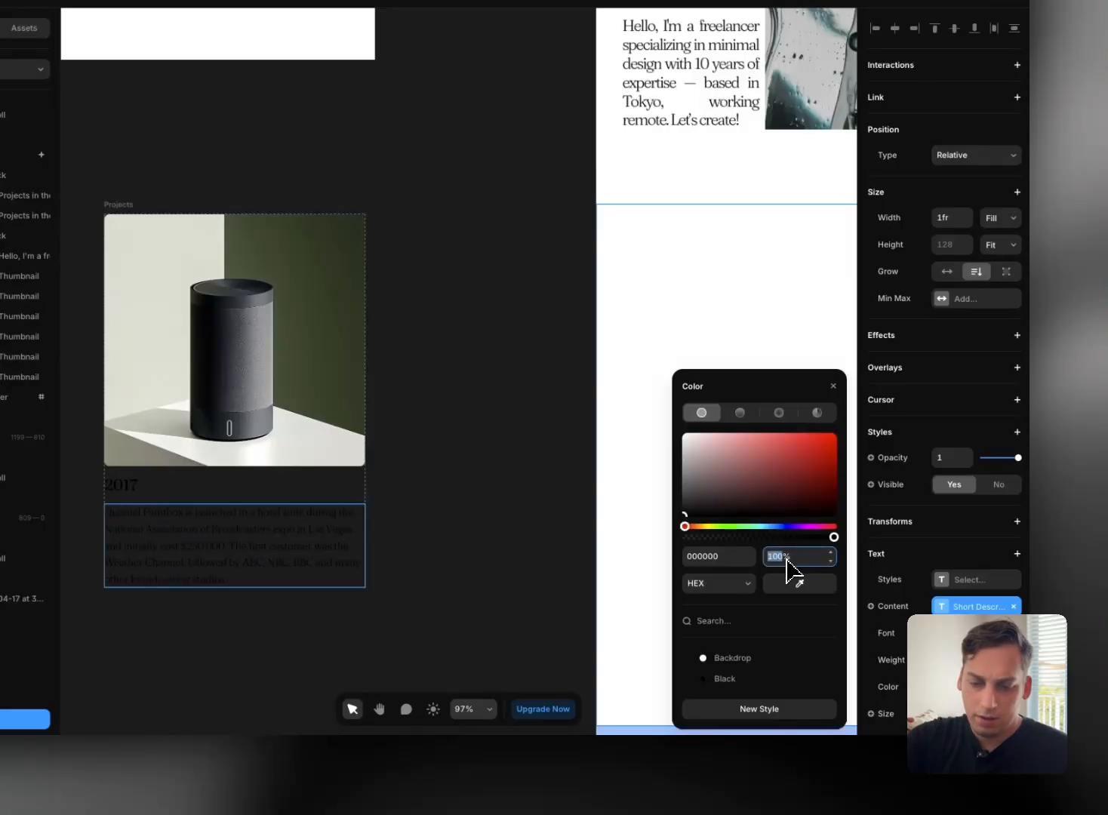
type("80")
Step: Reduce the line height of the description text
scroll(910, 633, "down", 2)
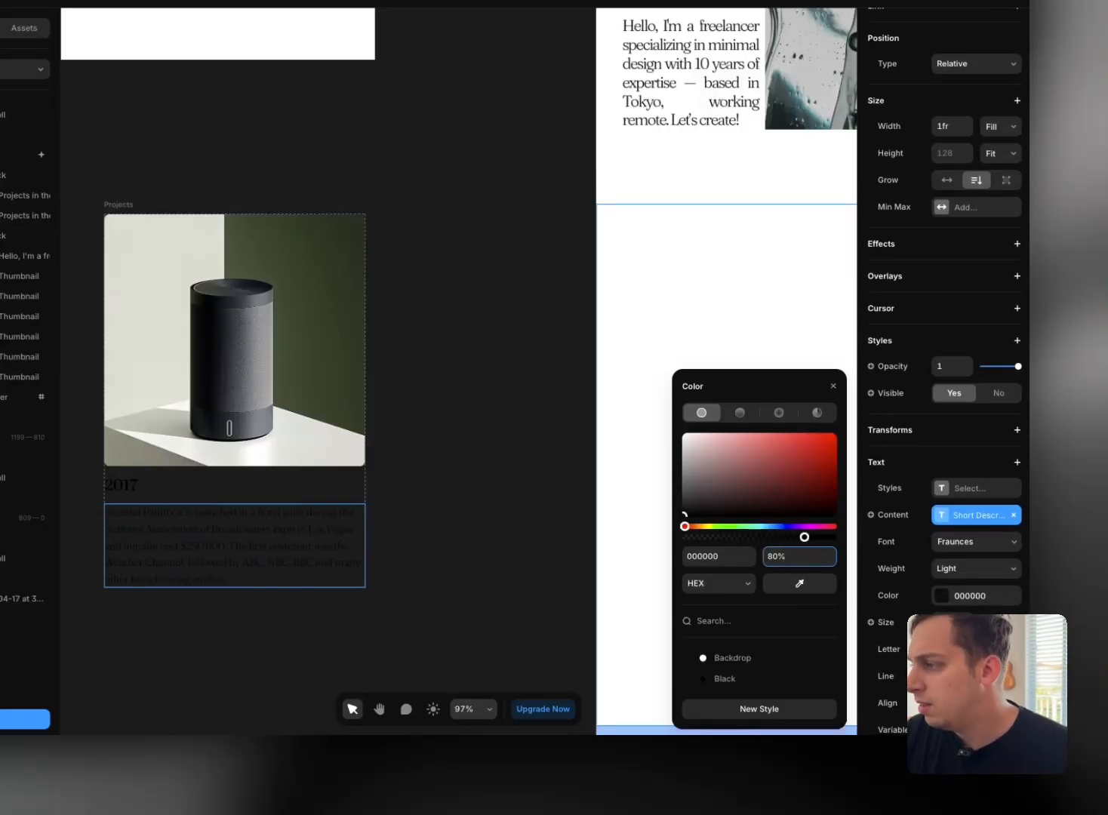
left_click(951, 676)
key("Down")
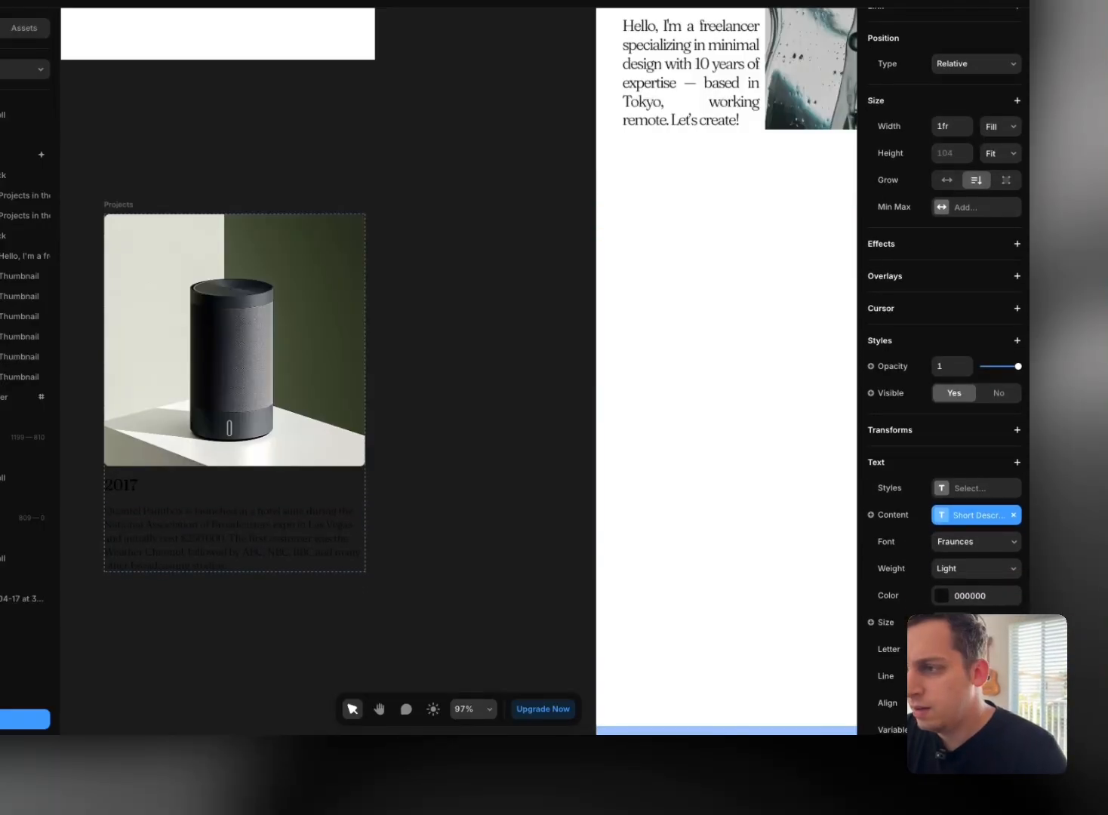
left_click(560, 548)
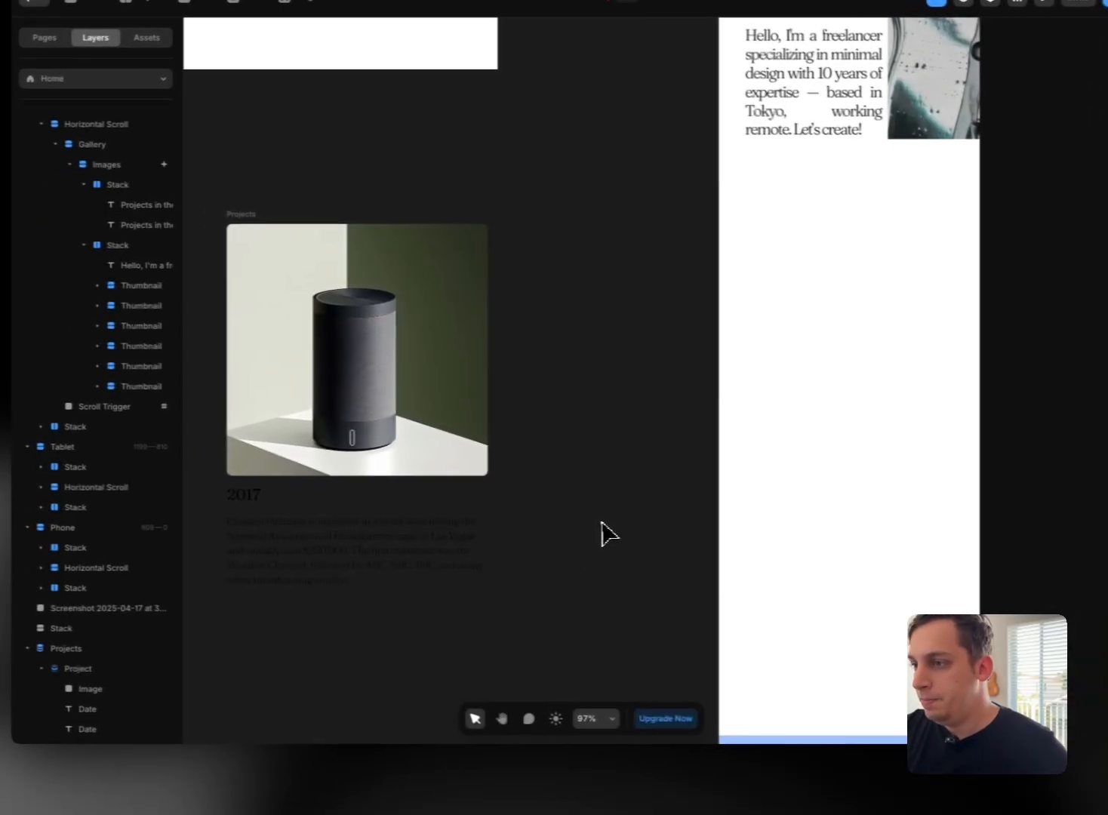
Step: Wrap the year and description text layers in a stack with a gap of 0
left_click(279, 563)
left_click(268, 499, "shift")
right_click(268, 500)
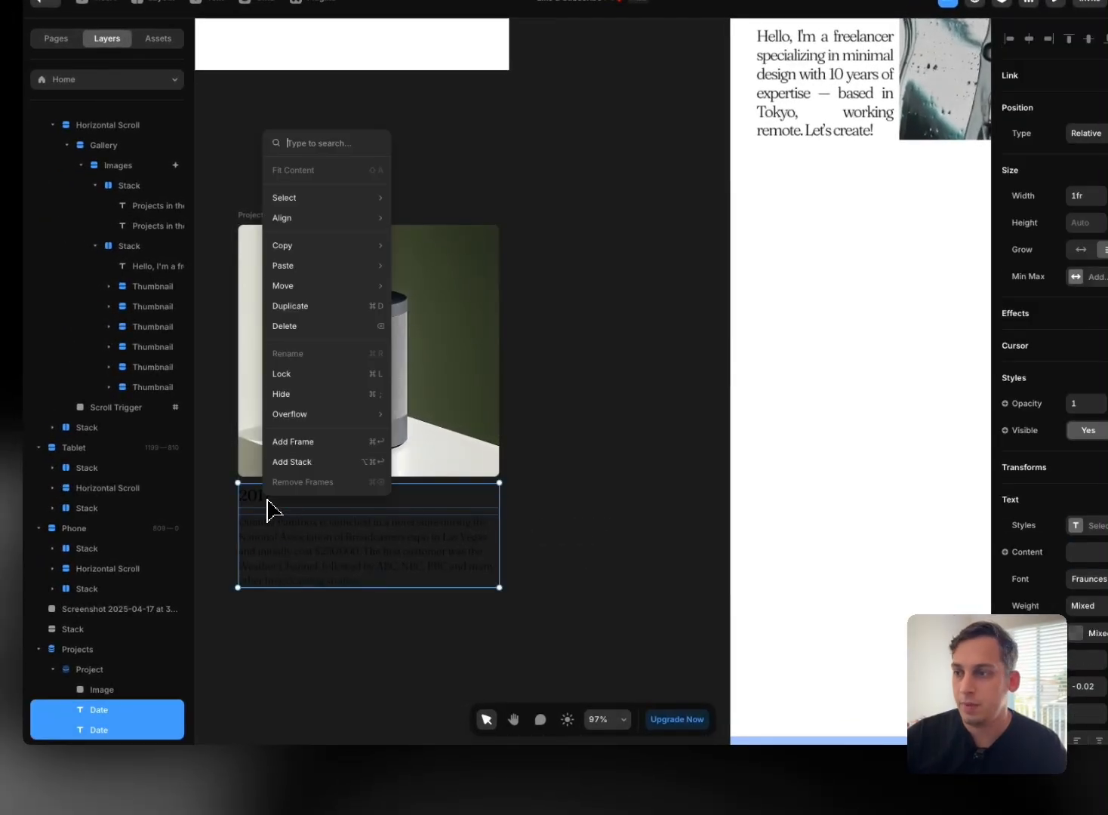
left_click(315, 462)
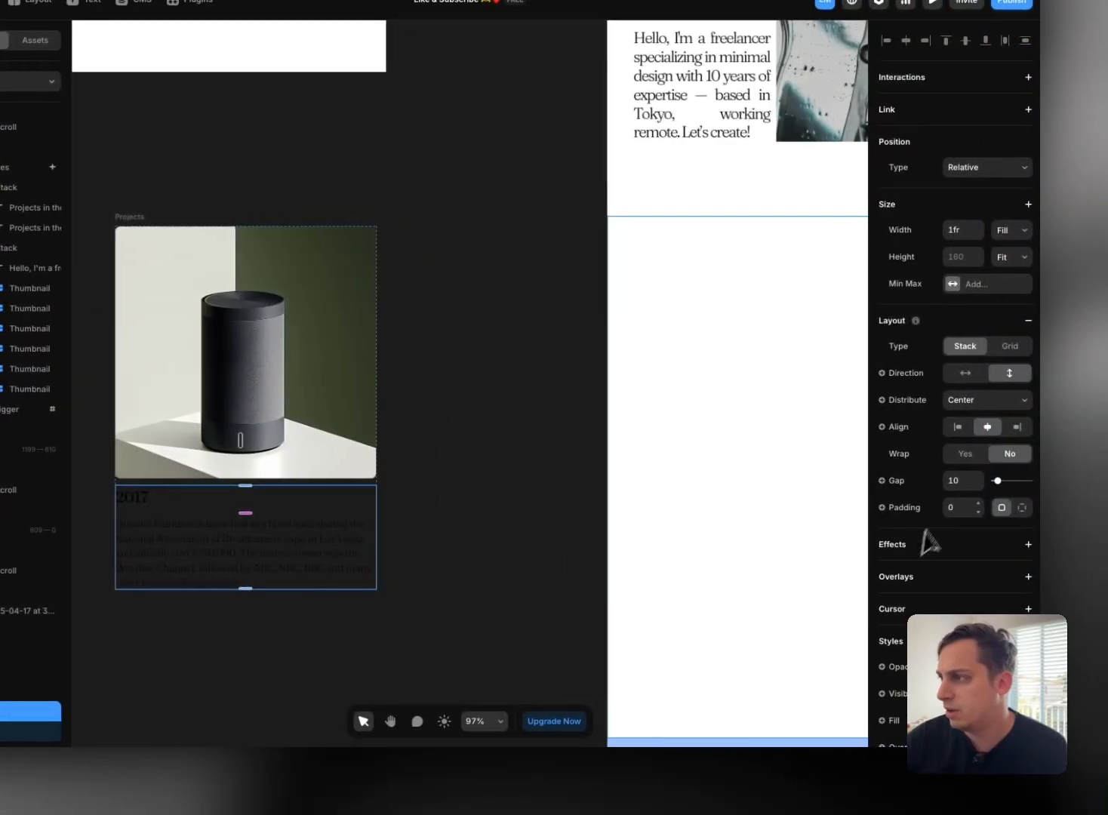
type("0")
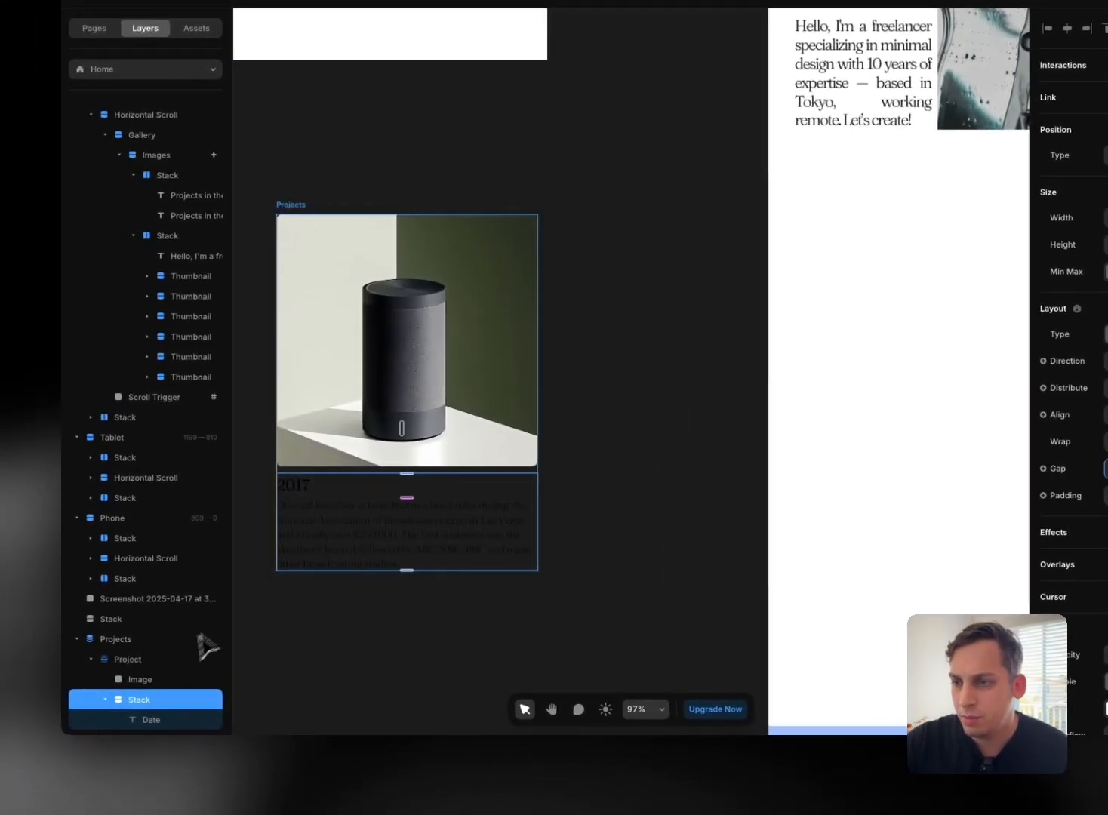
Step: Set the gap of the Project item to 20 between the cover image and the text stack
left_click(167, 658)
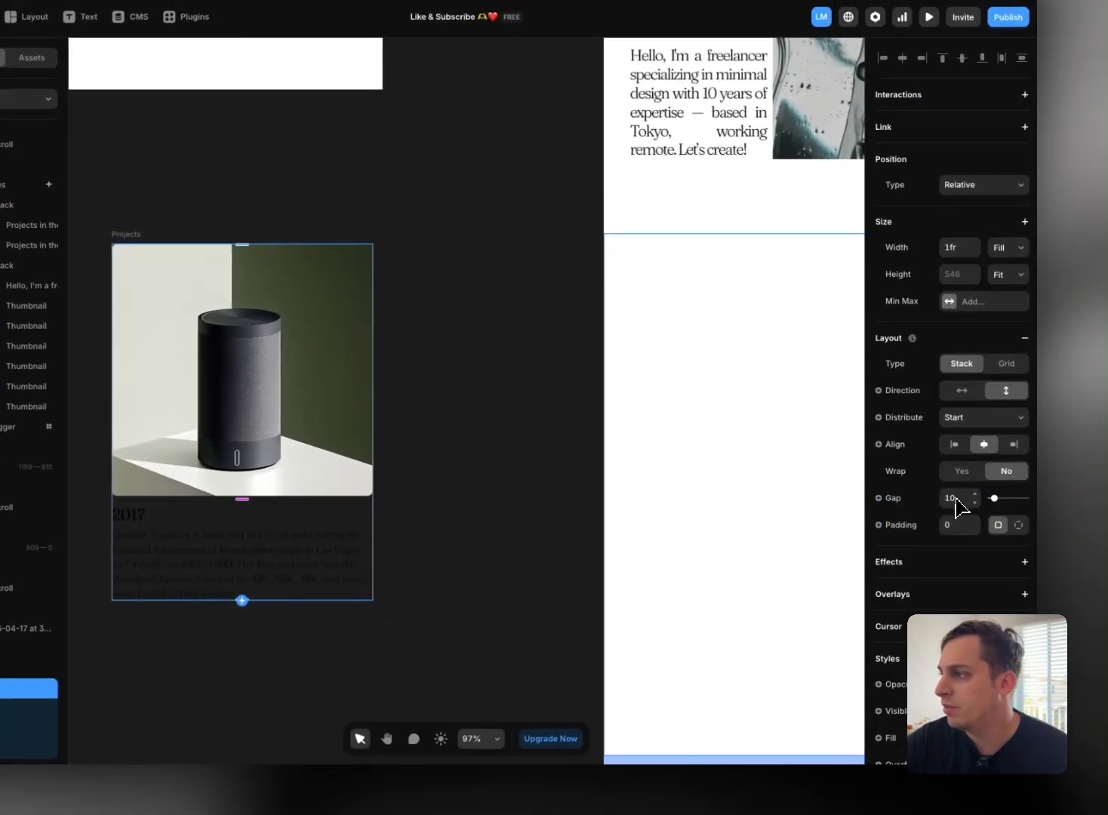
left_click(998, 500)
type("20")
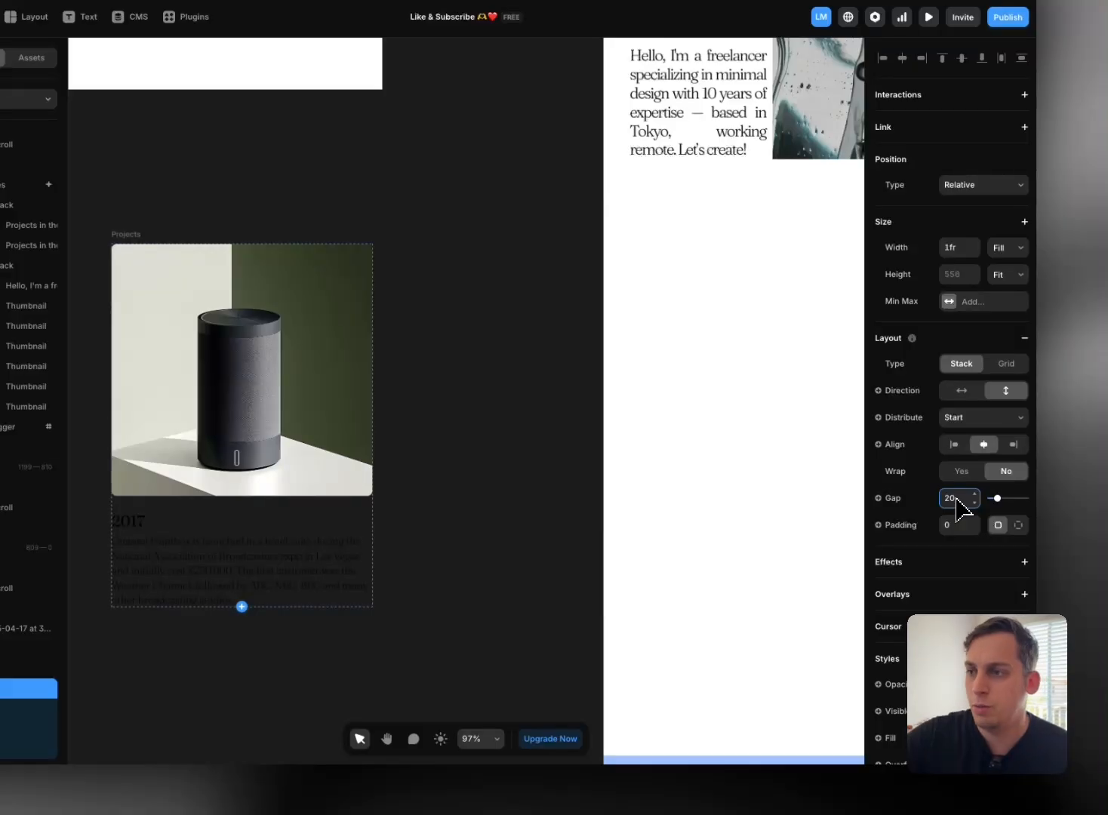
left_click(508, 408)
Step: Move the Projects list into the gallery's thumbnail stack, between the intro paragraph and the first Thumbnail
scroll(131, 240, "down", 2)
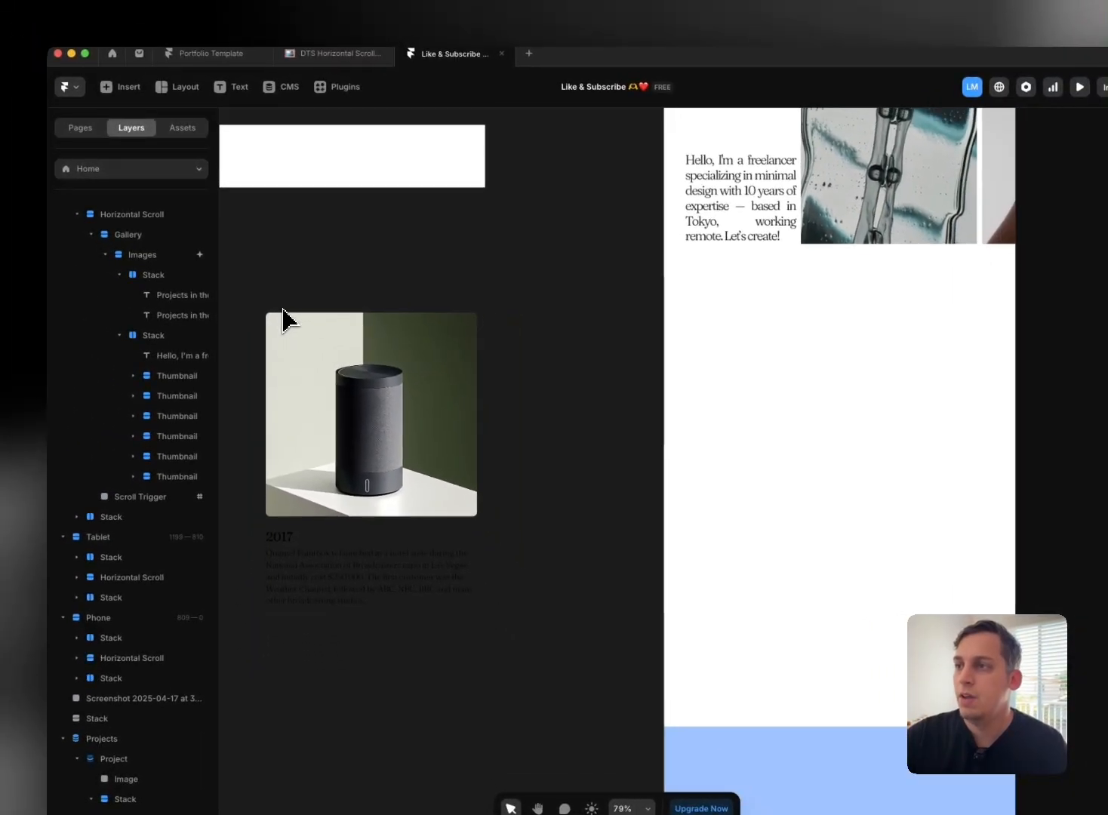
scroll(285, 323, "down", 5)
left_click_drag(287, 320, 558, 227)
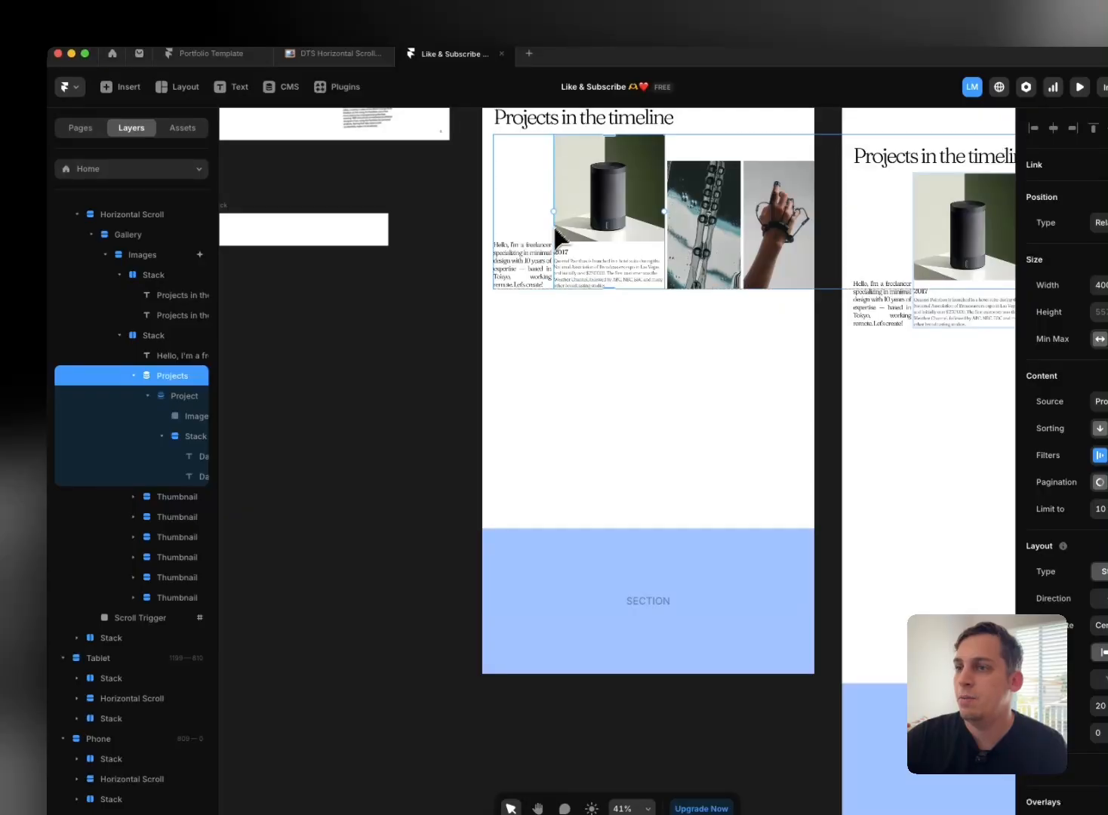
scroll(369, 369, "up", 3)
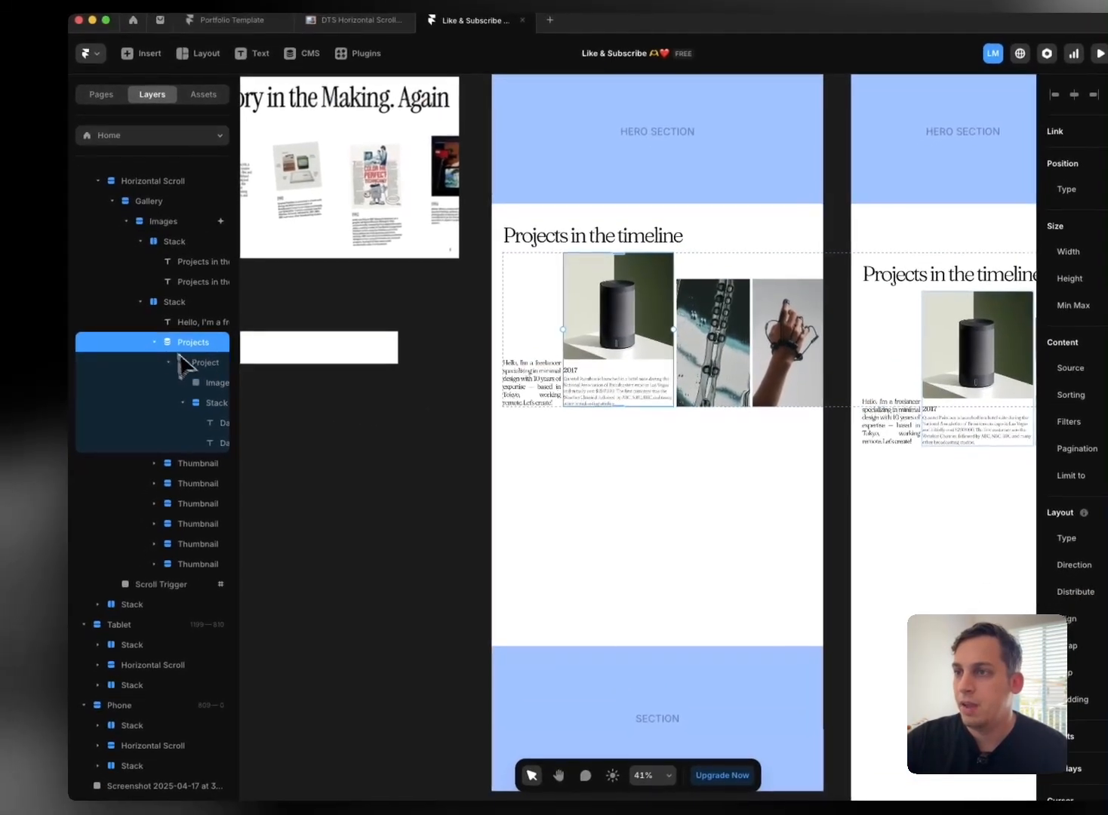
Step: Delete the six Thumbnail layers that follow the Projects collection in the Desktop gallery's lower stack
left_click(134, 376)
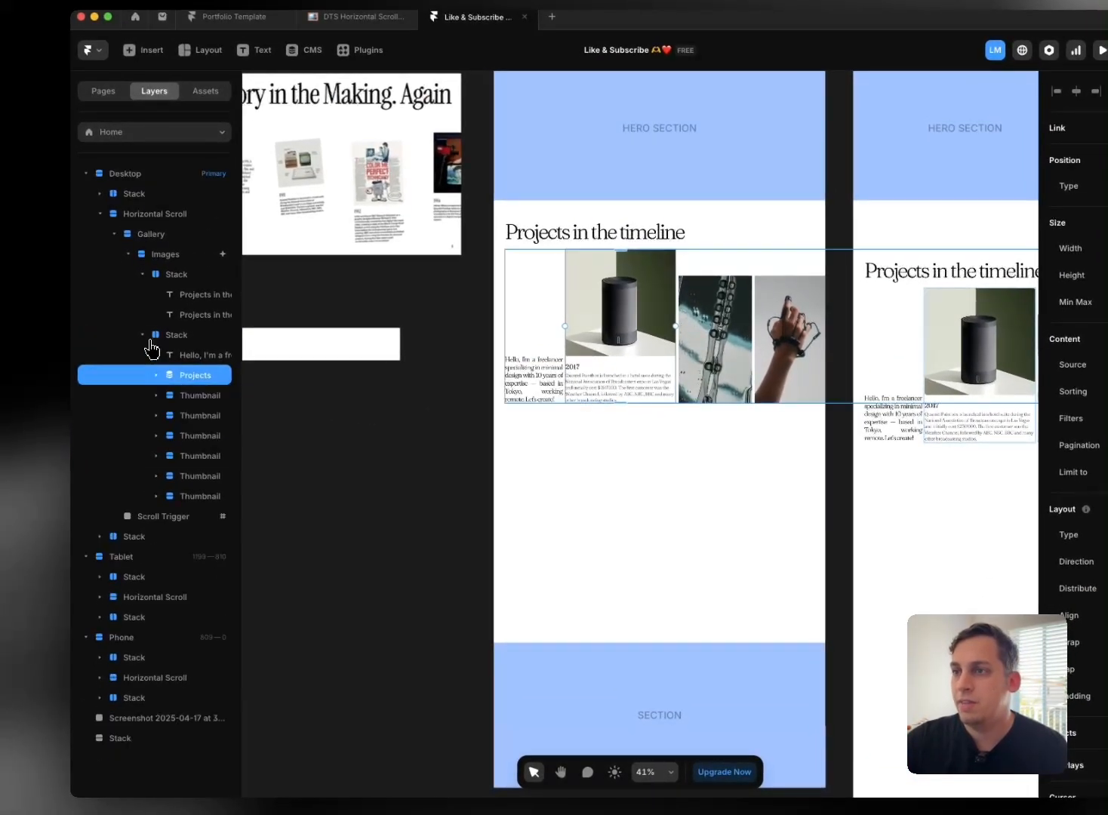
left_click(189, 396)
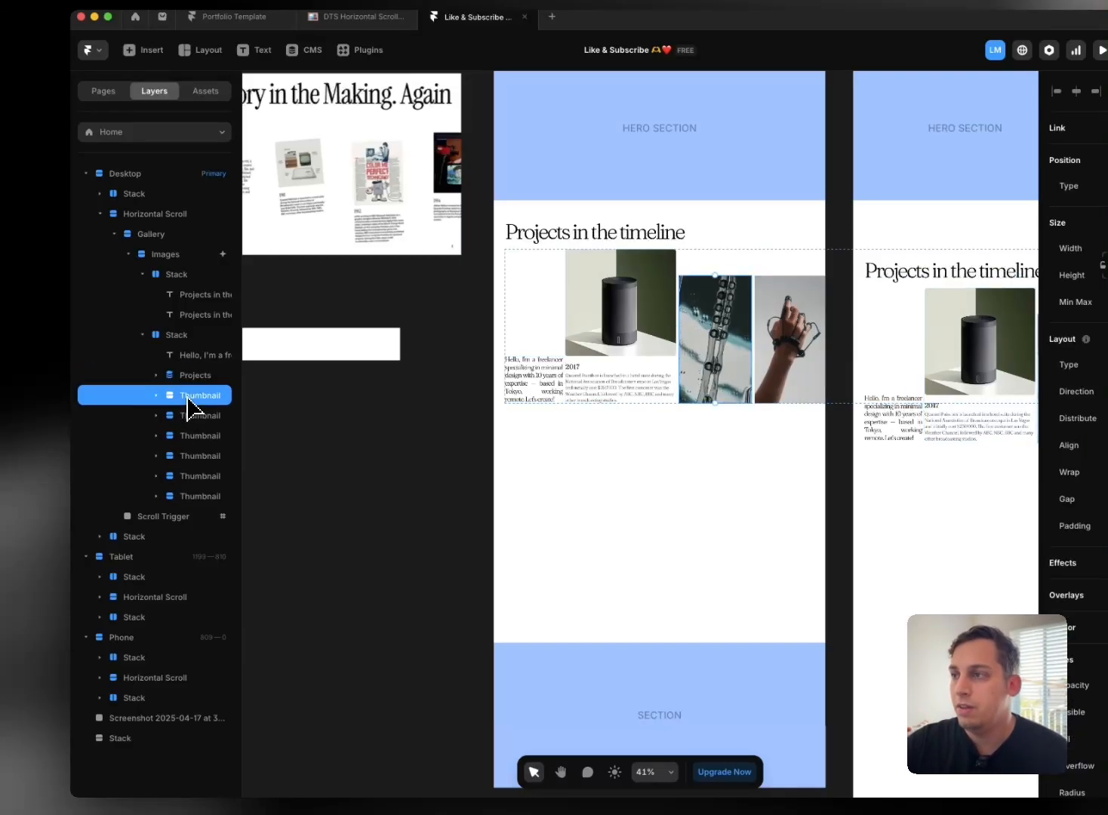
left_click(157, 396)
left_click(158, 397)
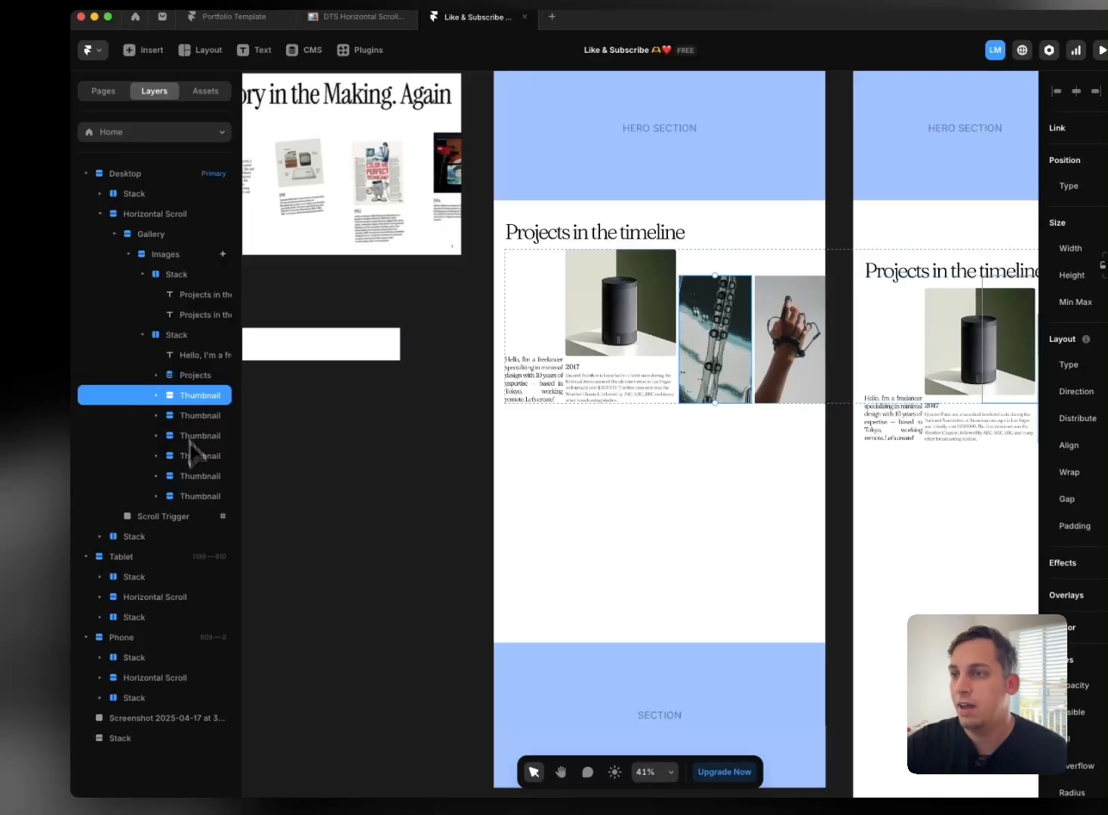
left_click(203, 496, "shift")
key("Delete")
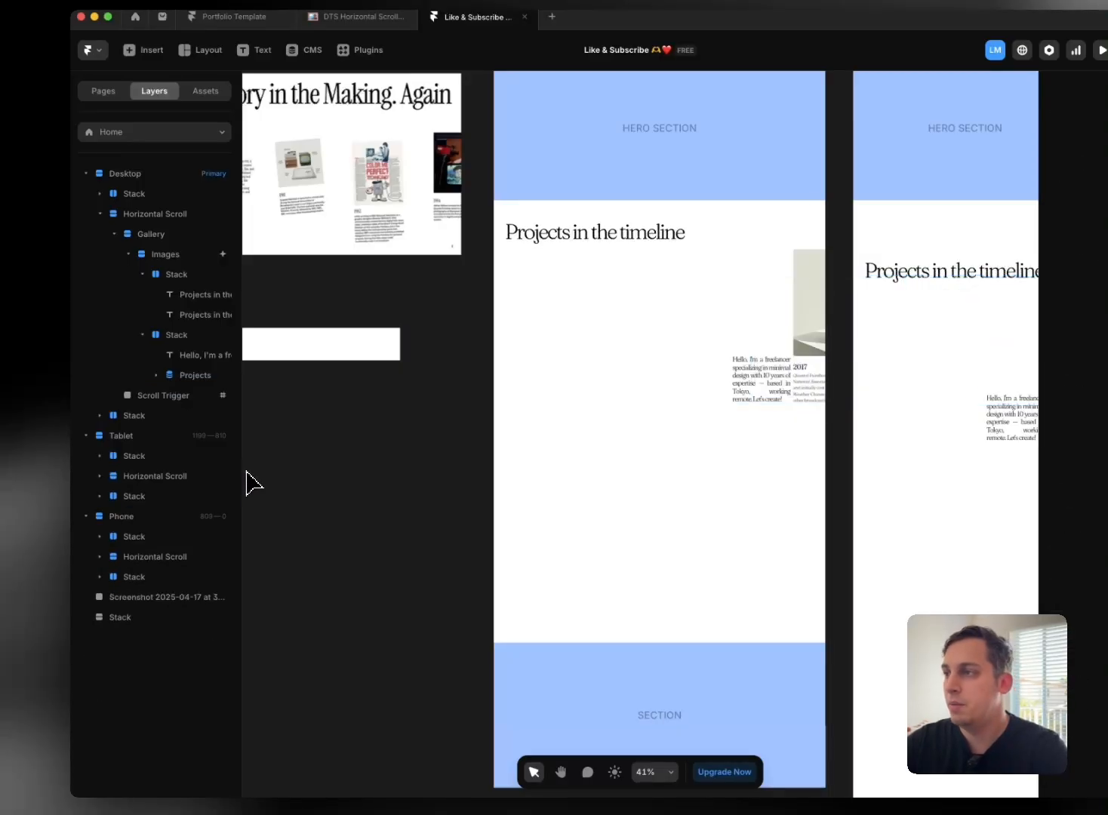
Step: Set the distribution of the stack holding the intro text and the Projects collection to Start
left_click(679, 385)
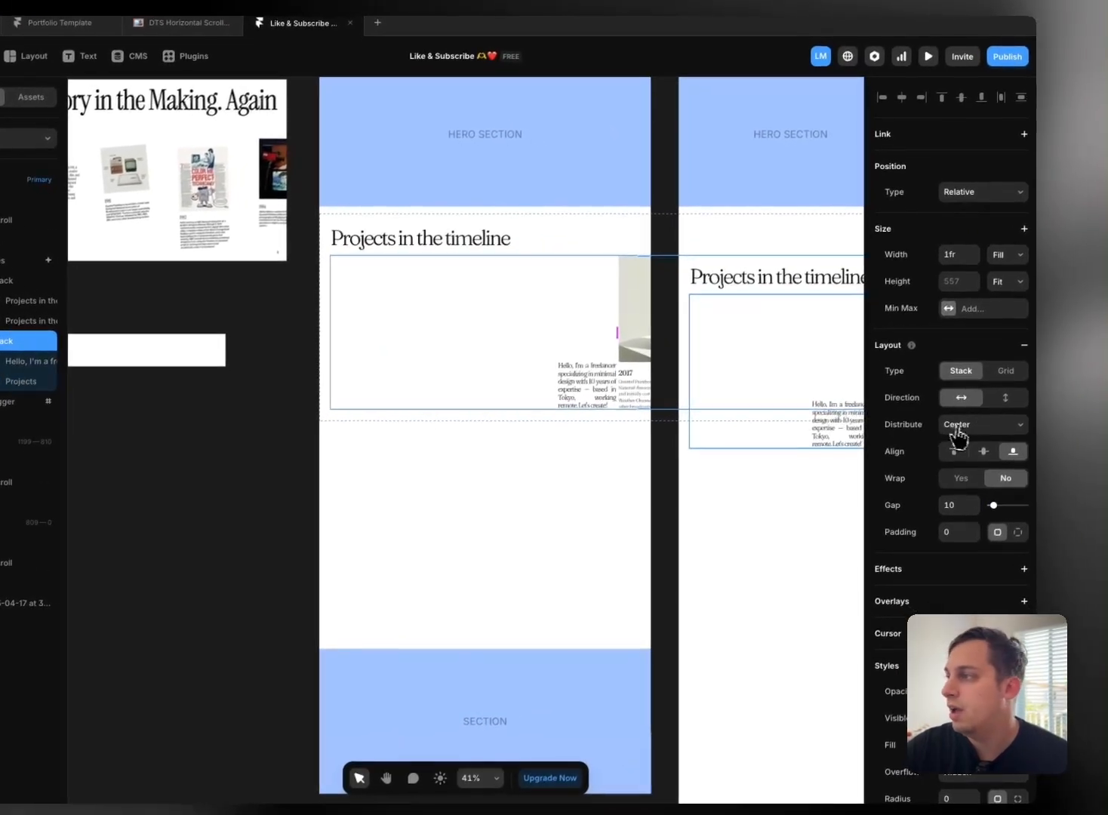
left_click(961, 423)
left_click(961, 425)
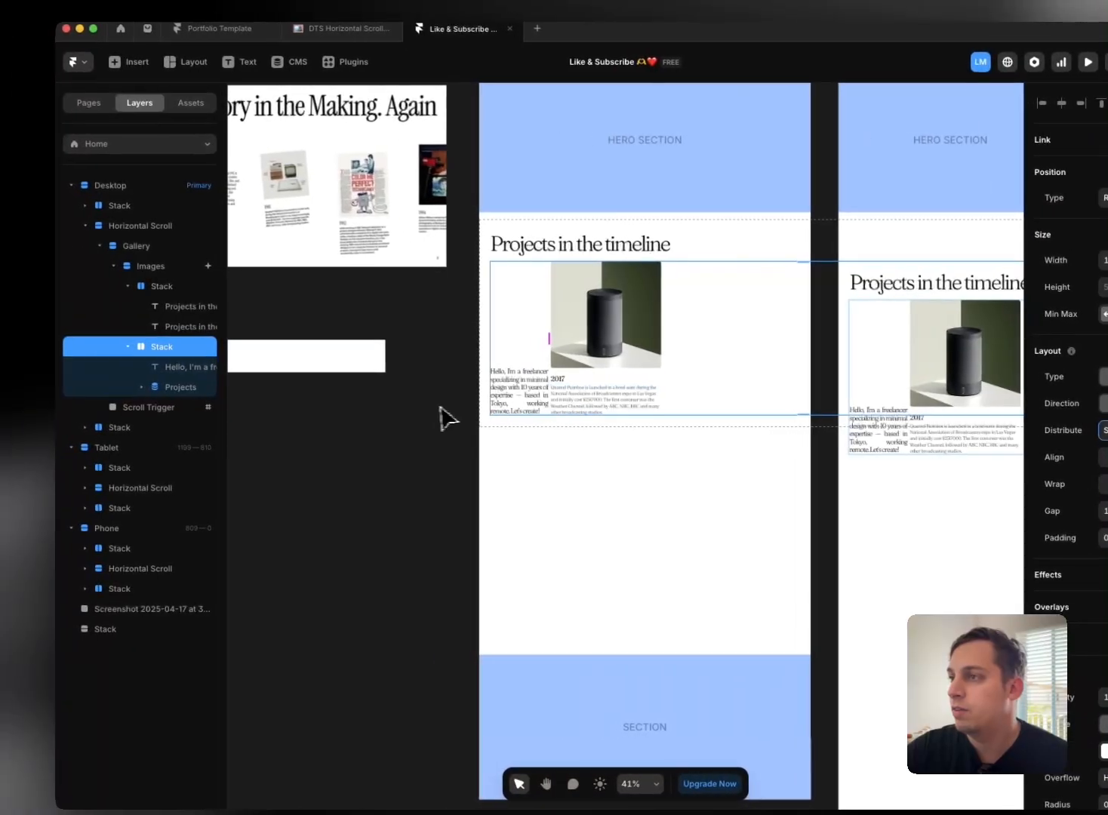
Step: Examine the project item, its parent stack and the heading across the Desktop, Tablet and Phone breakpoints
left_click(606, 385)
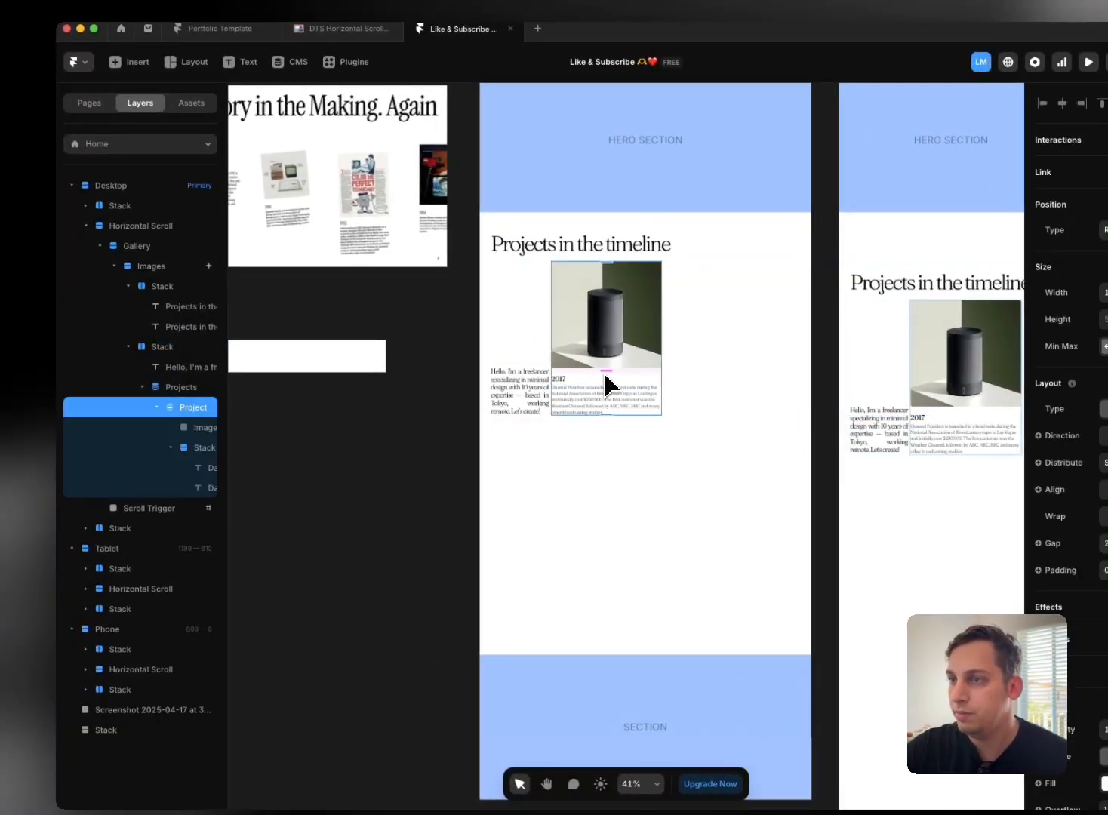
left_click(143, 387)
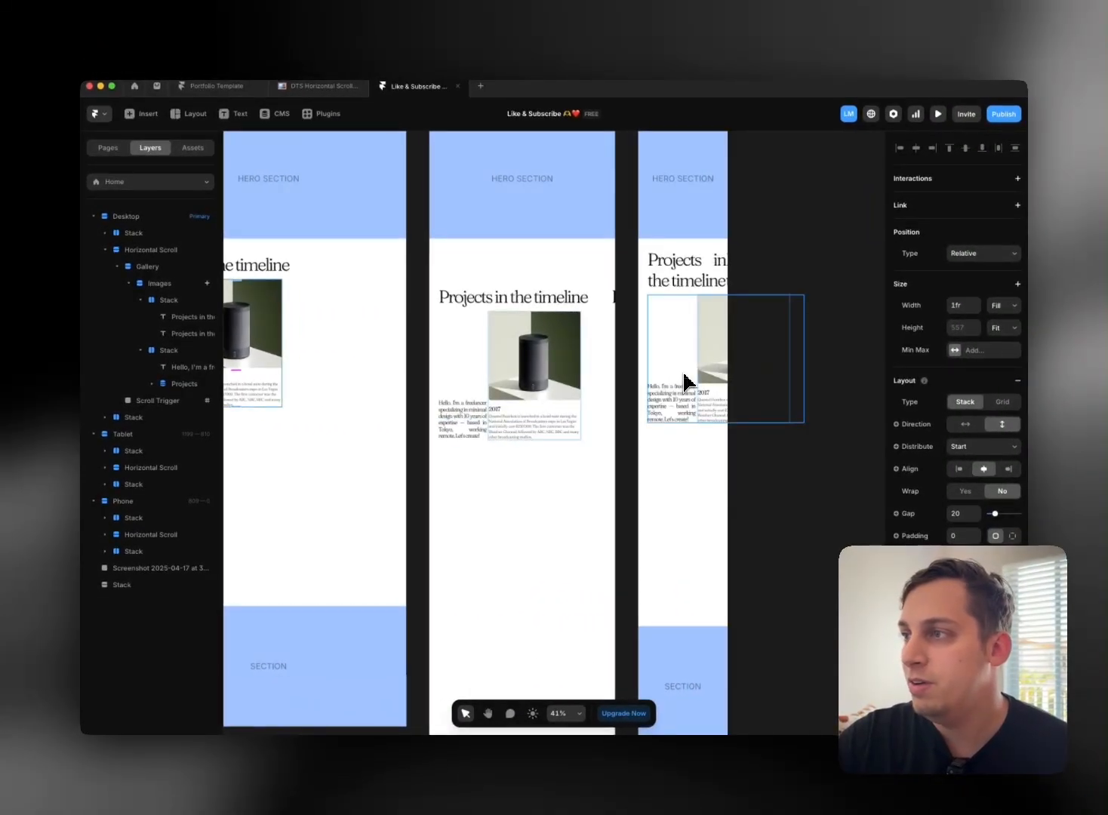
left_click(676, 429)
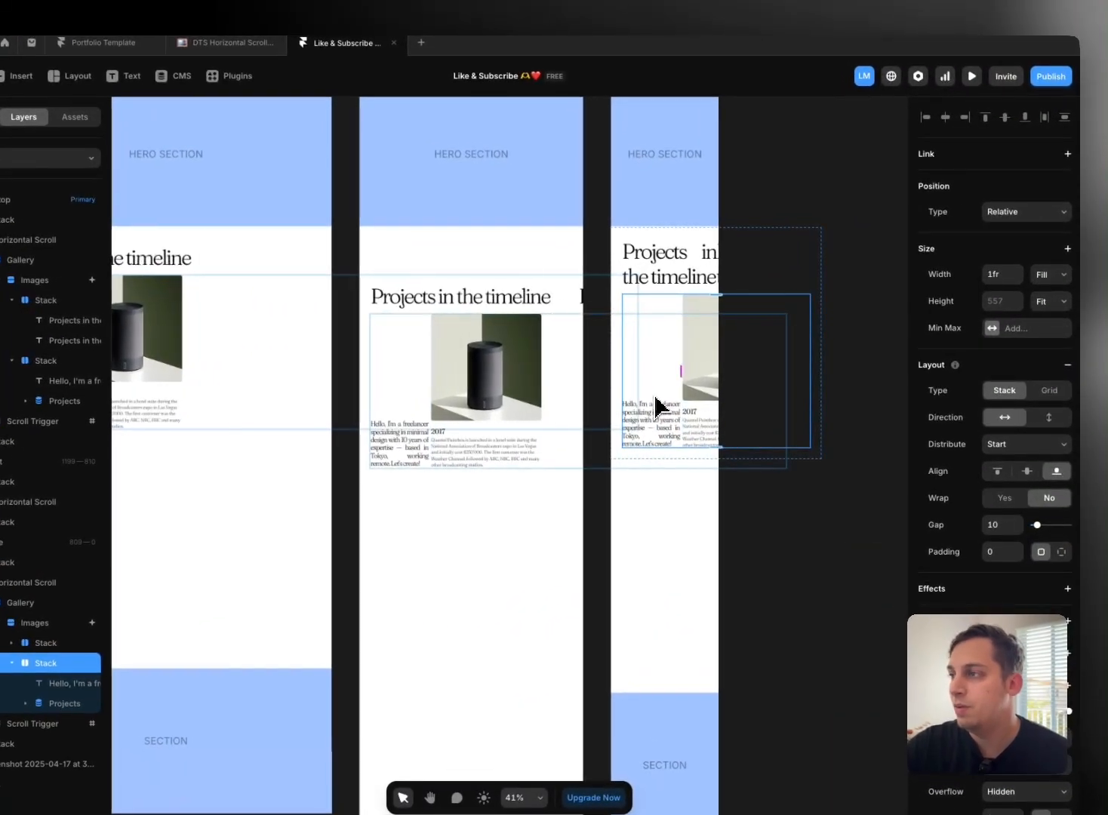
left_click(792, 296)
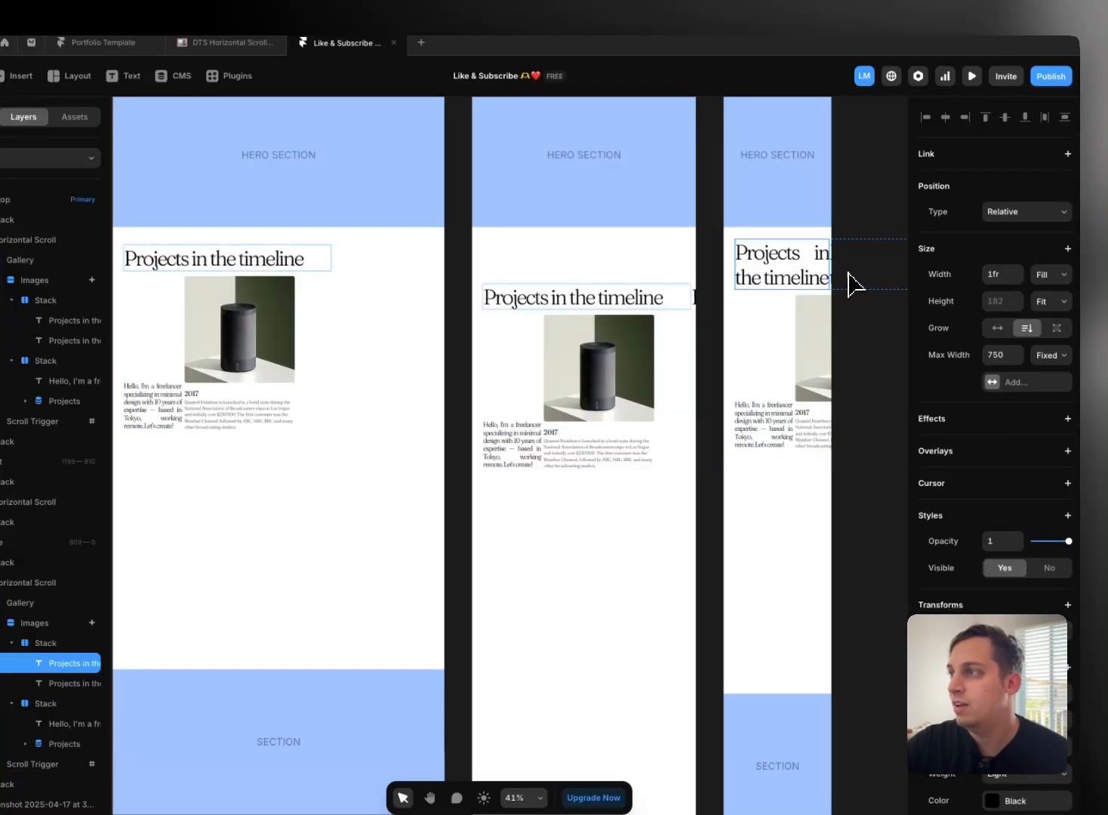
scroll(848, 285, "right", 1)
scroll(408, 591, "left", 5)
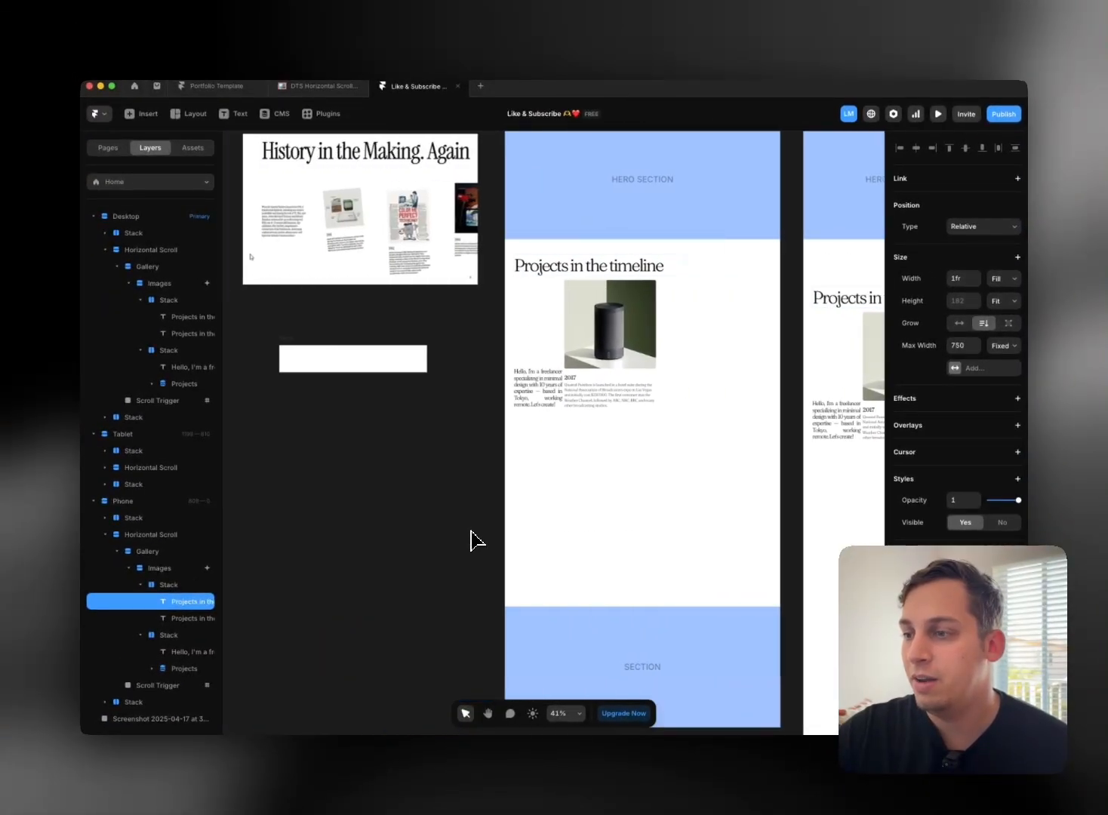
scroll(469, 539, "right", 2)
left_click(492, 377)
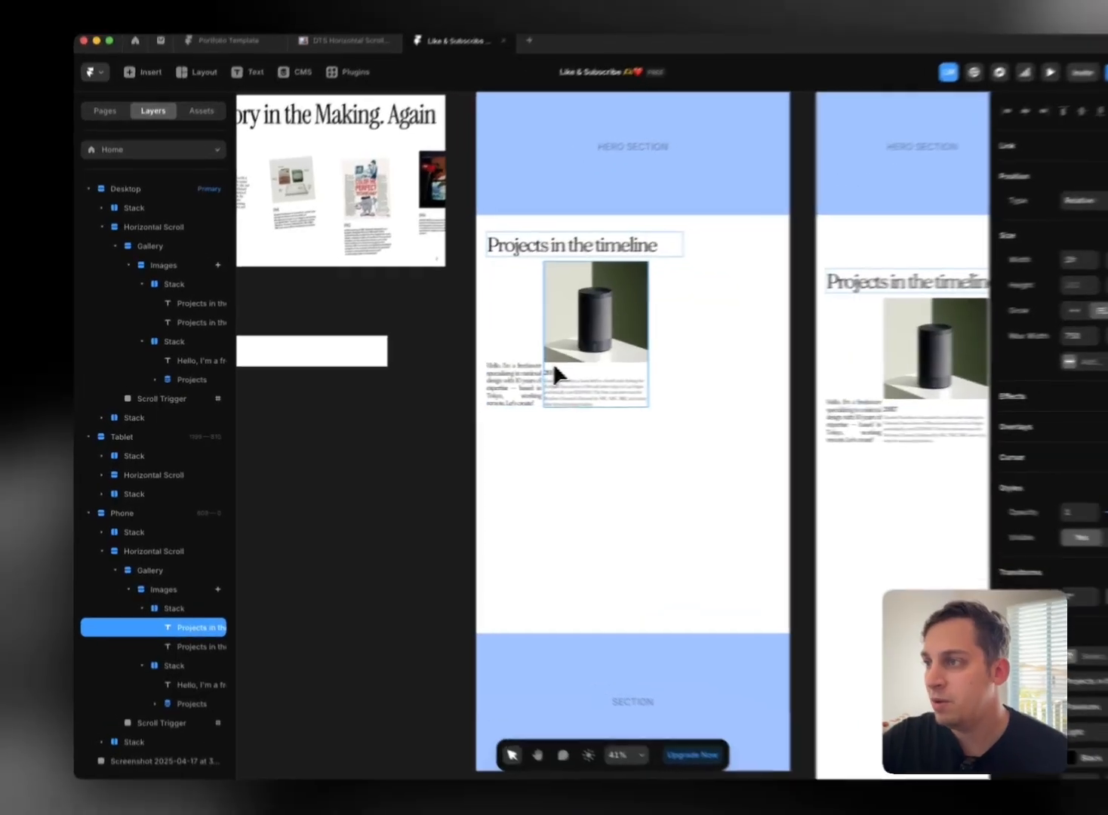
left_click(152, 384)
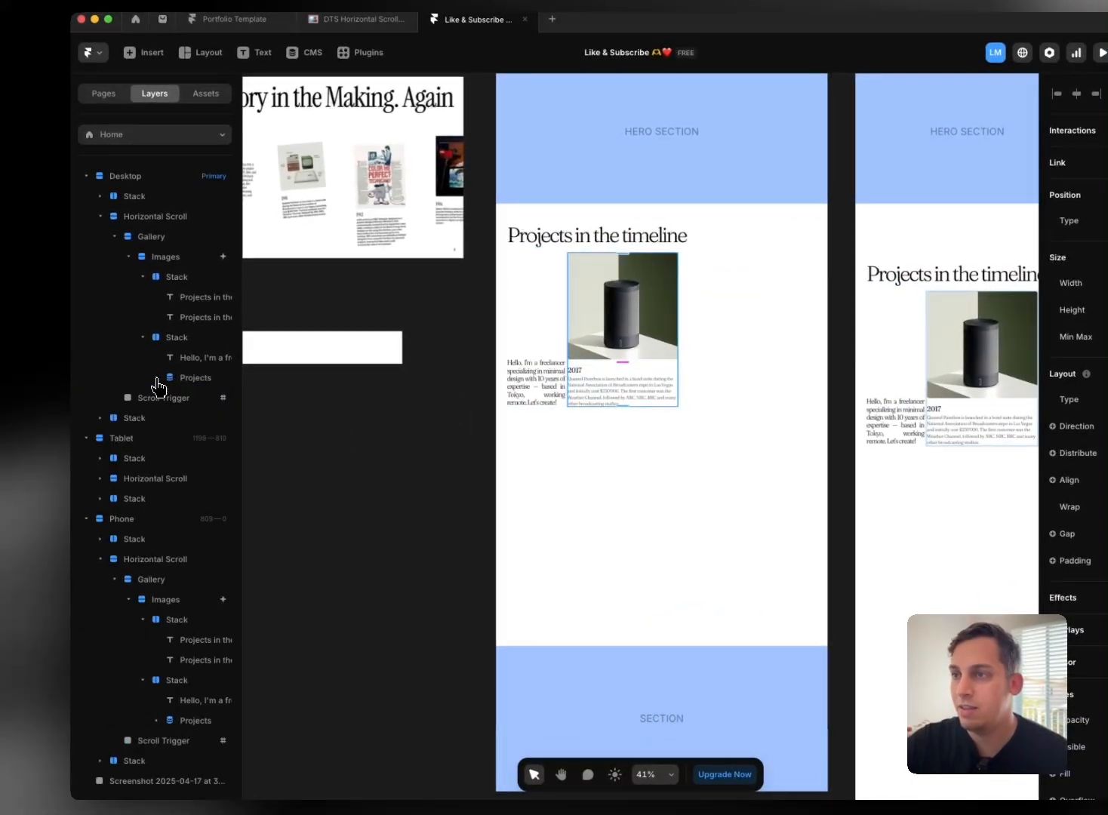
Step: Try to switch the Projects collection's position type to Absolute, and undo the change
left_click(194, 381)
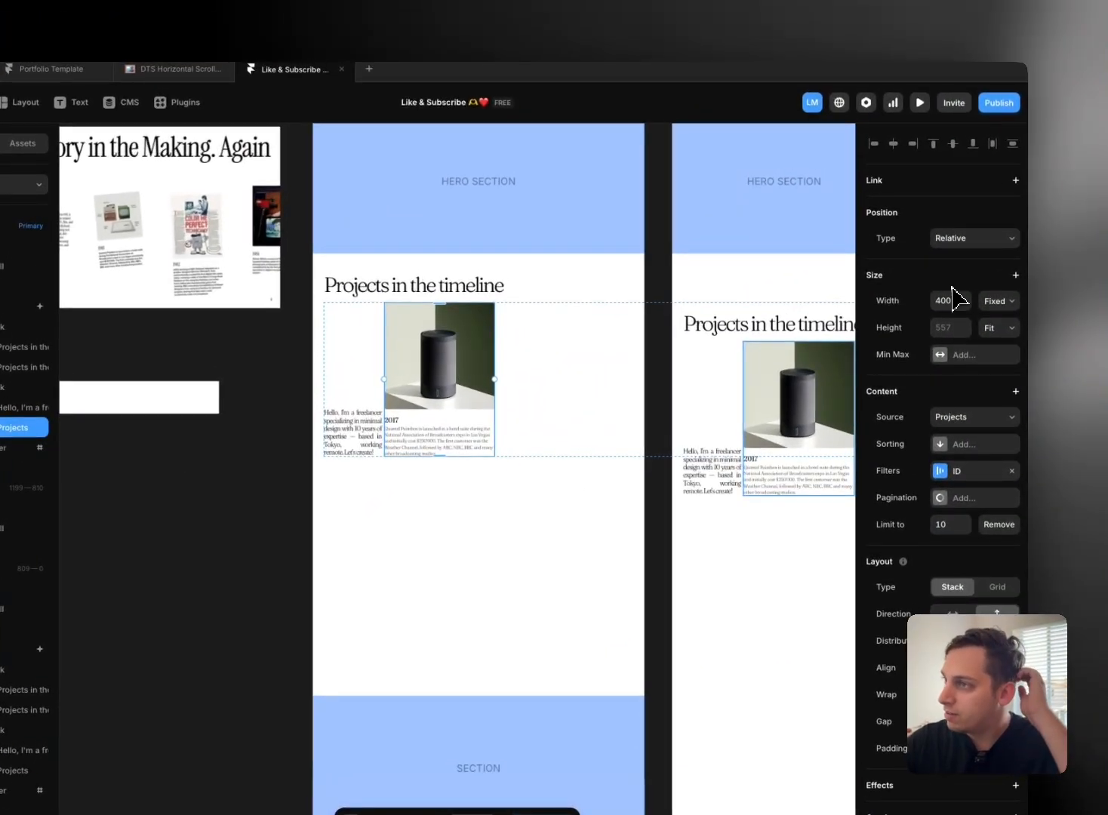
left_click(1005, 239)
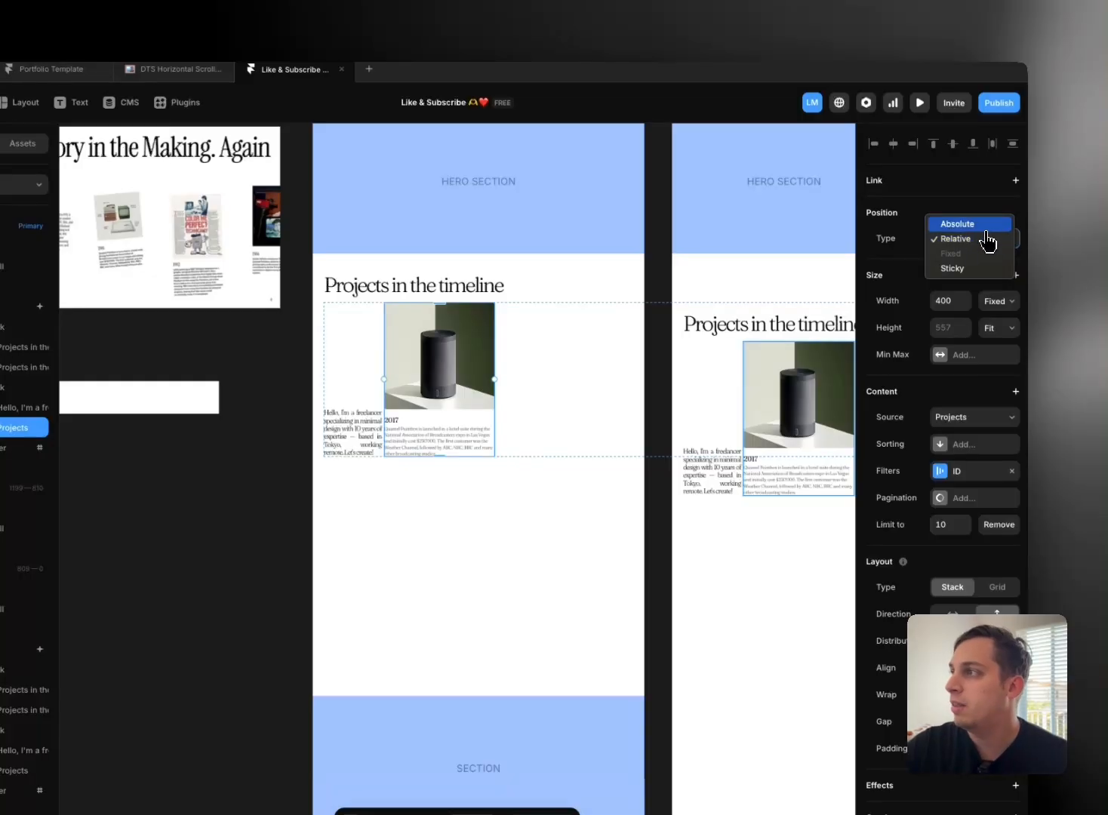
left_click(985, 228)
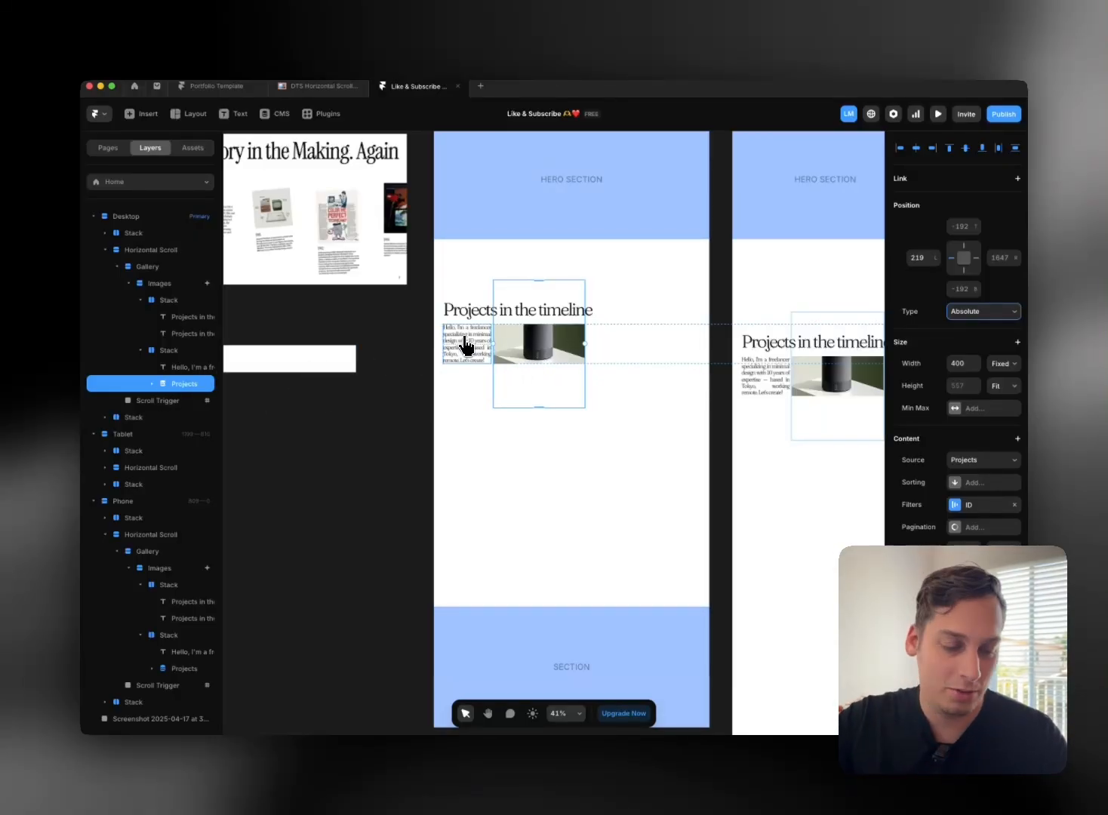
left_click_drag(468, 366, 436, 383)
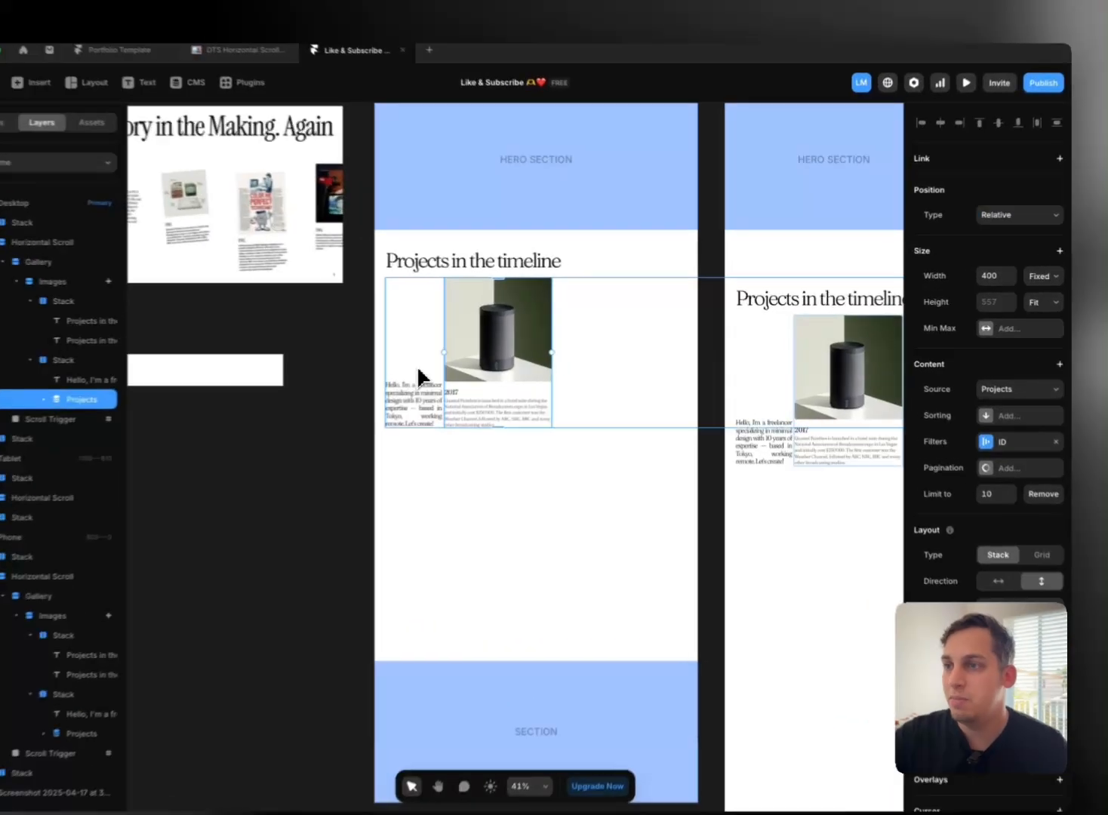
Step: Change the height of the stack around the intro text and Projects collection to Fixed
left_click(470, 355)
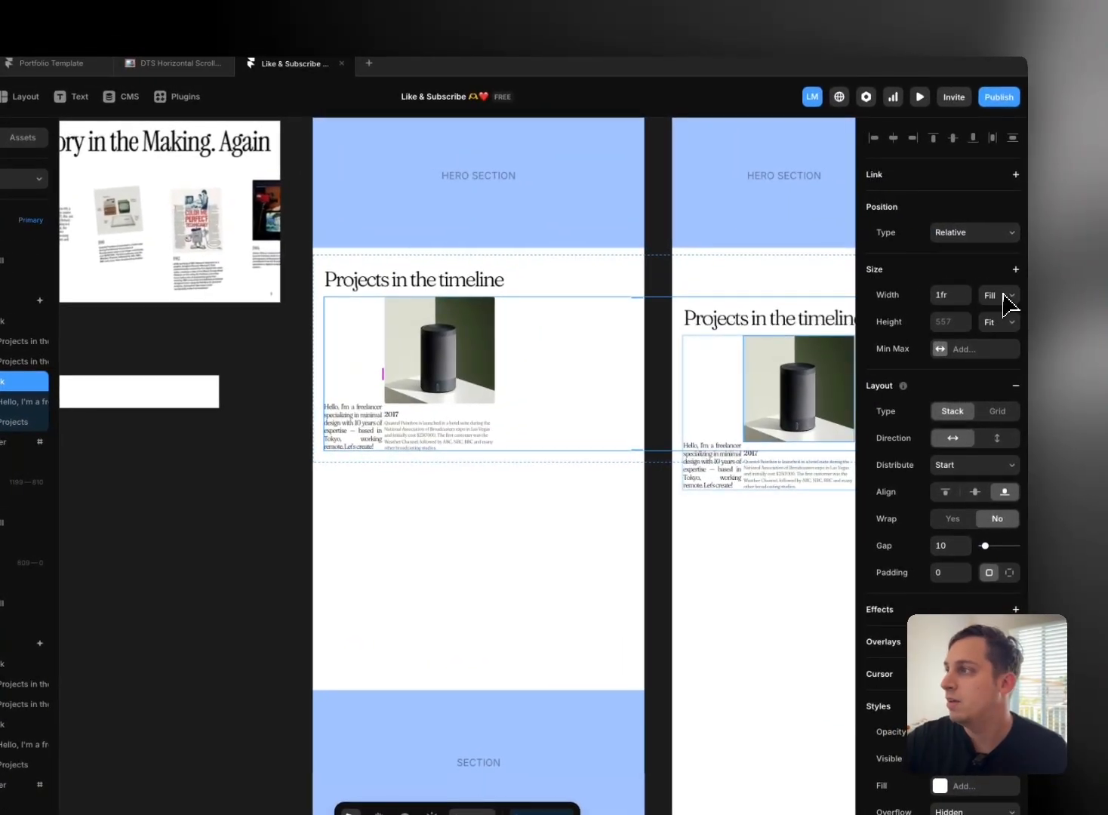
left_click(1000, 322)
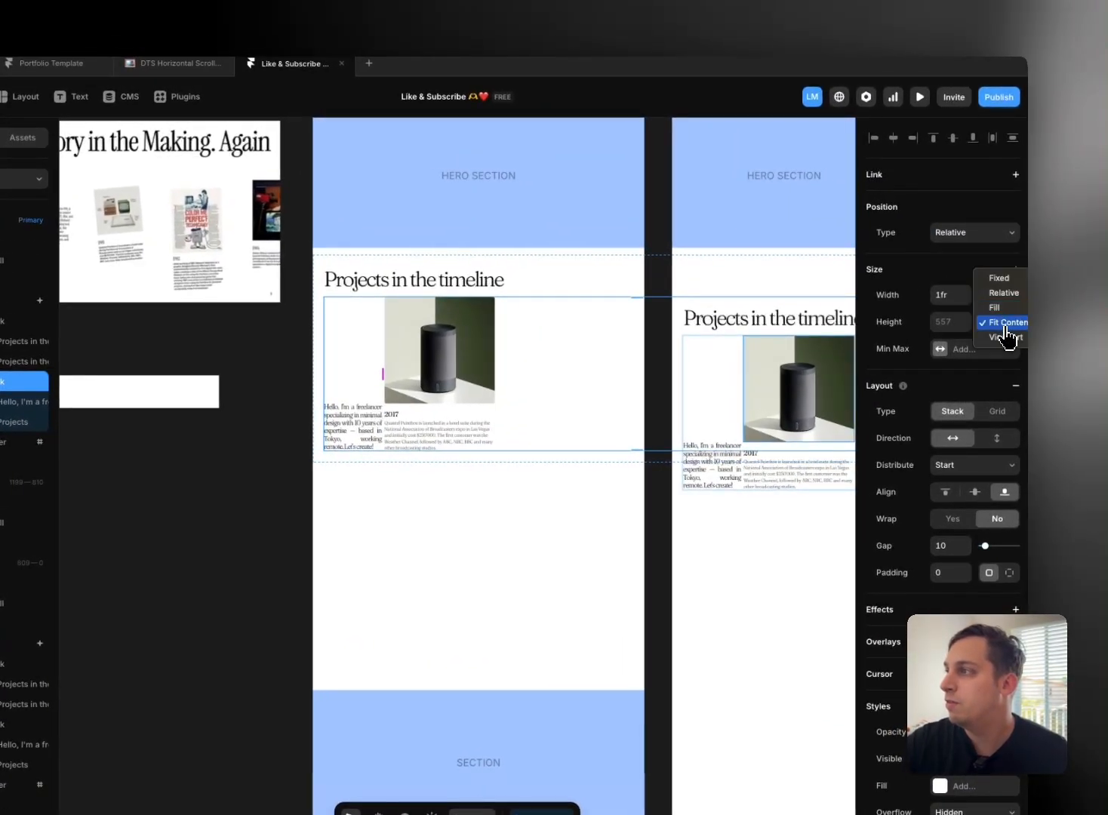
left_click(1001, 281)
Step: Set the Projects collection's position type to Absolute within its fixed-height stack
left_click(13, 422)
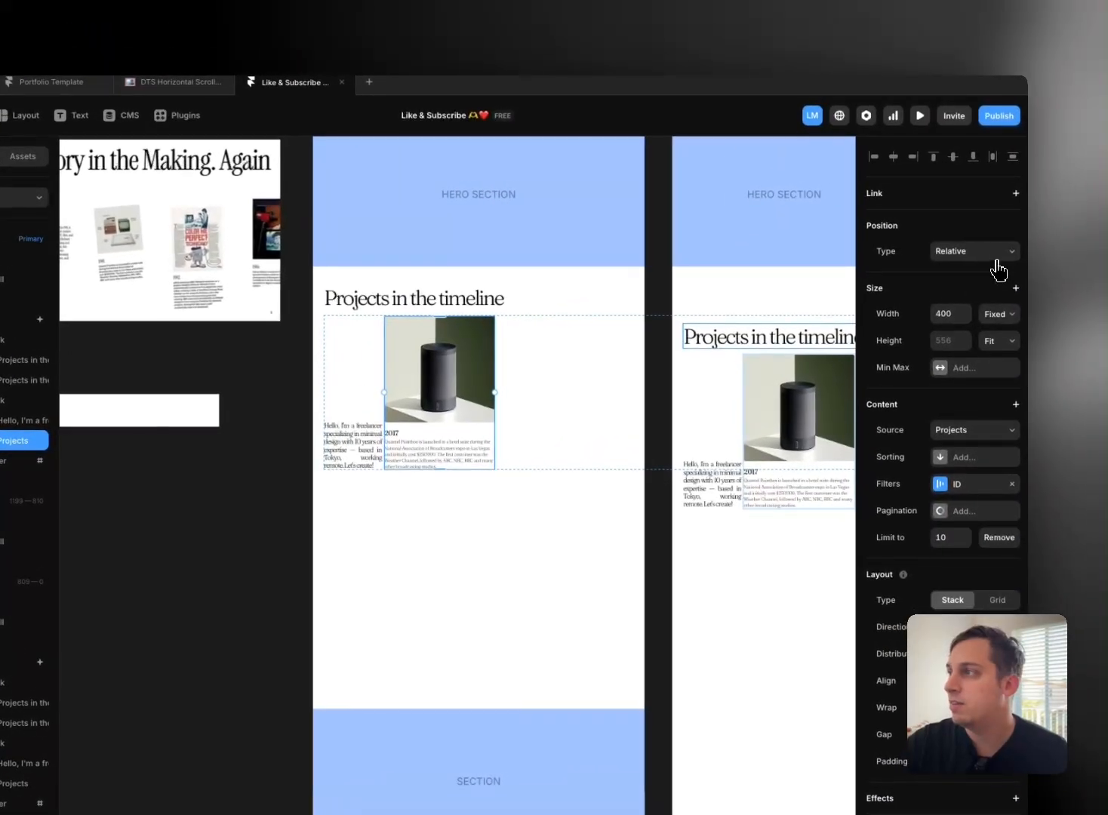
left_click(1025, 243)
left_click(980, 238)
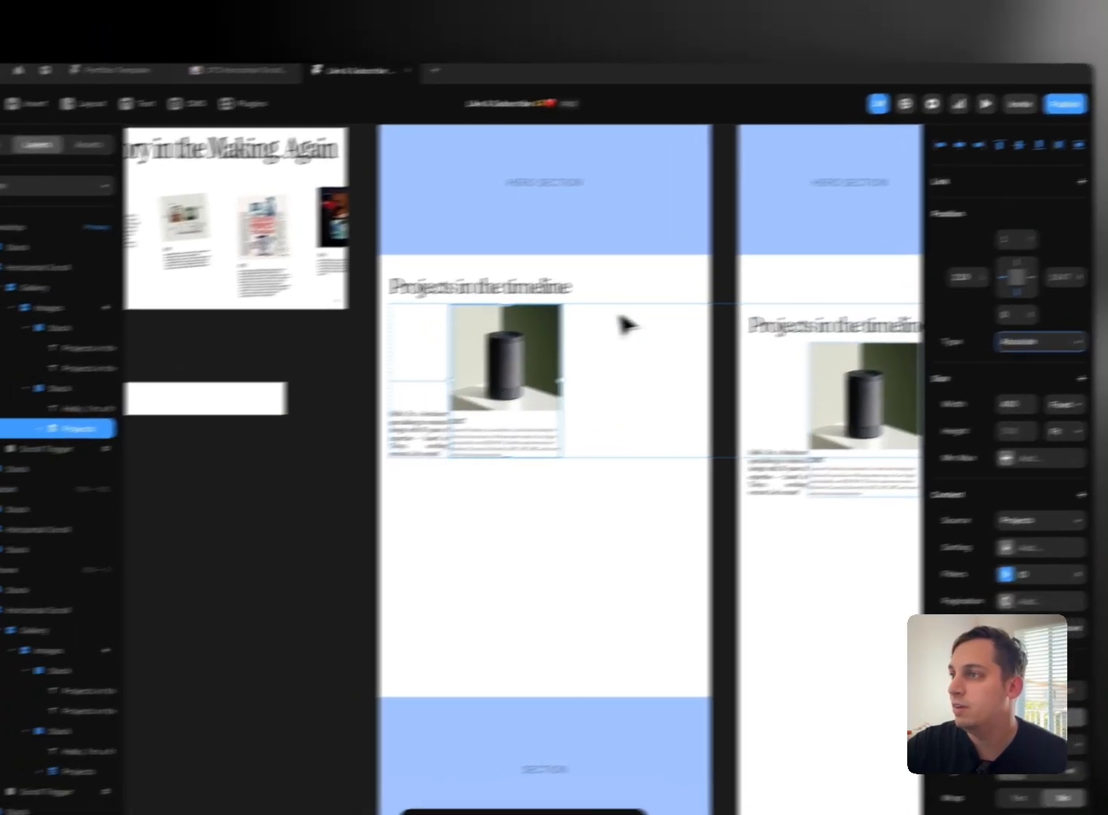
Step: Rotate the Projects collection a few degrees counterclockwise and move it away from the intro text to a left offset of about 305
left_click_drag(498, 311, 492, 308)
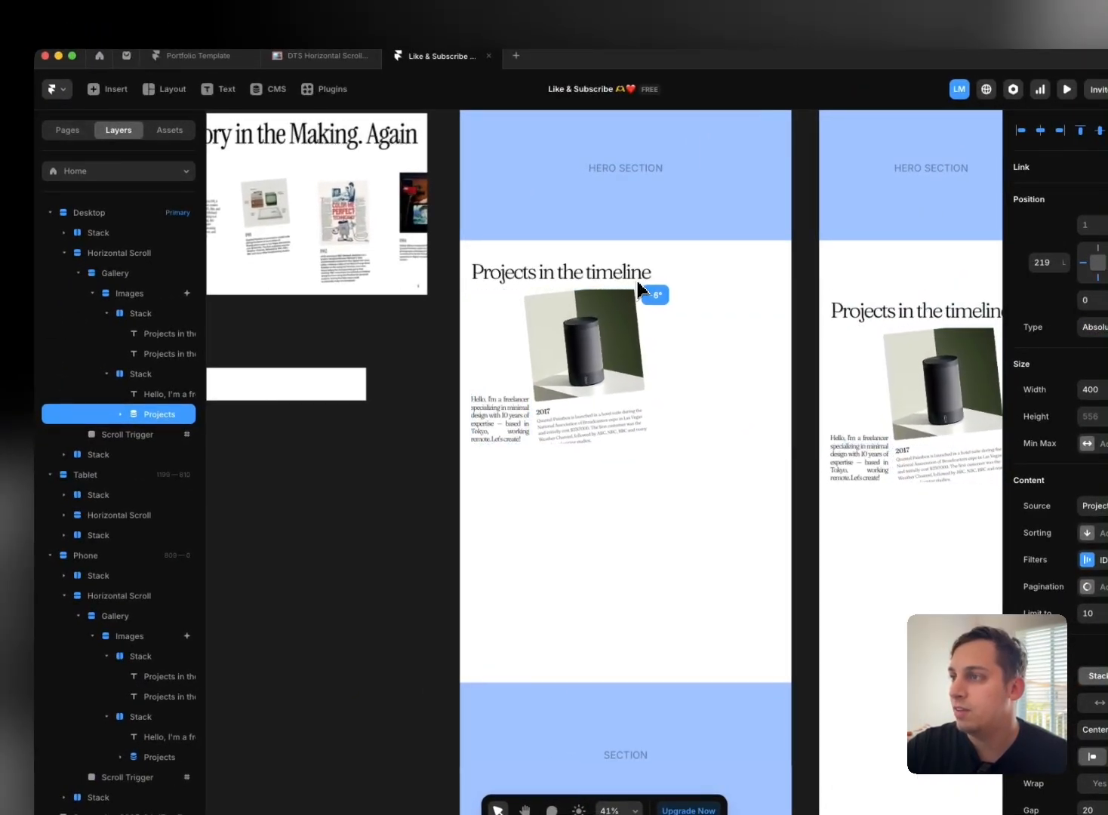
scroll(558, 482, "down", 2)
scroll(559, 481, "up", 5)
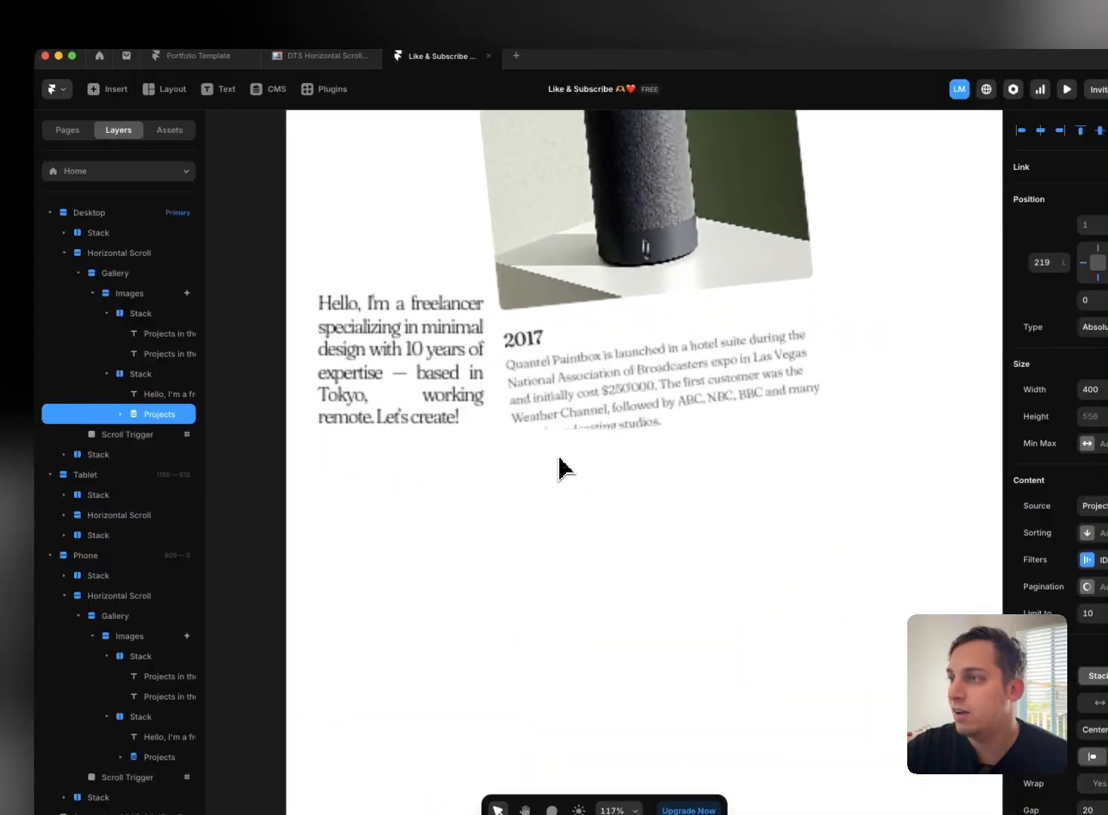
scroll(548, 438, "down", 2)
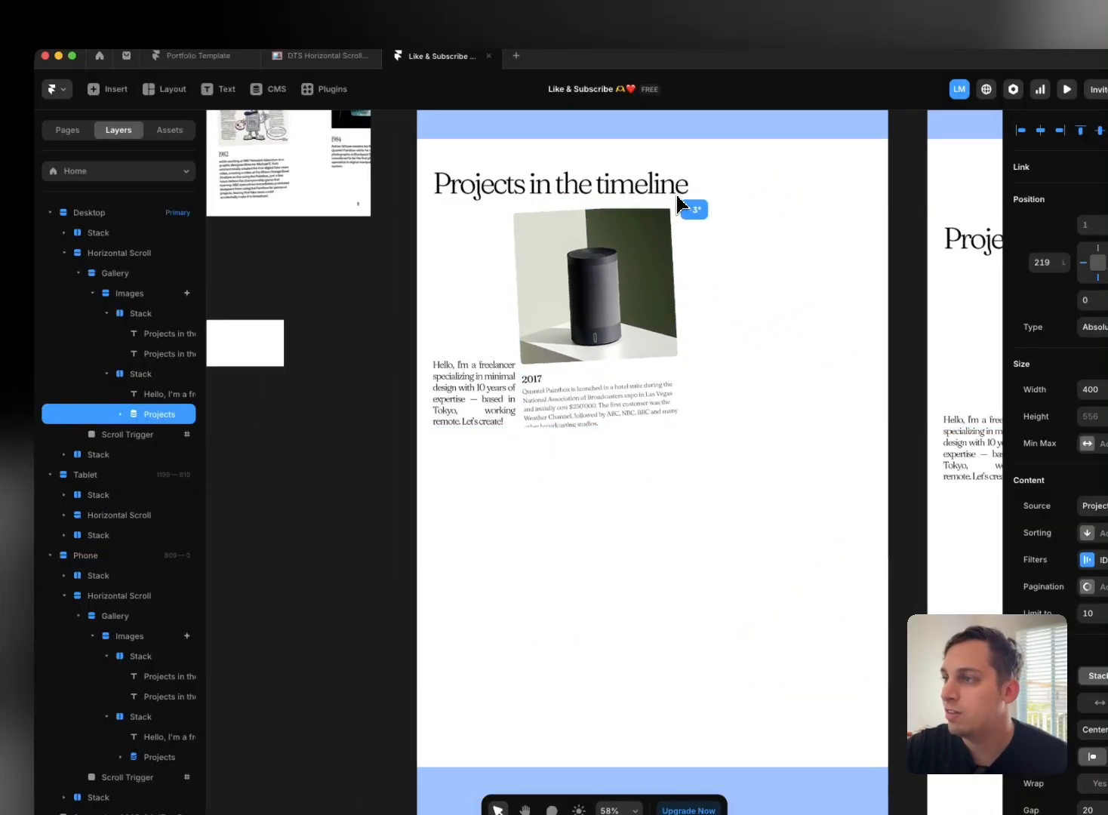
left_click_drag(677, 195, 675, 196)
left_click_drag(610, 289, 648, 321)
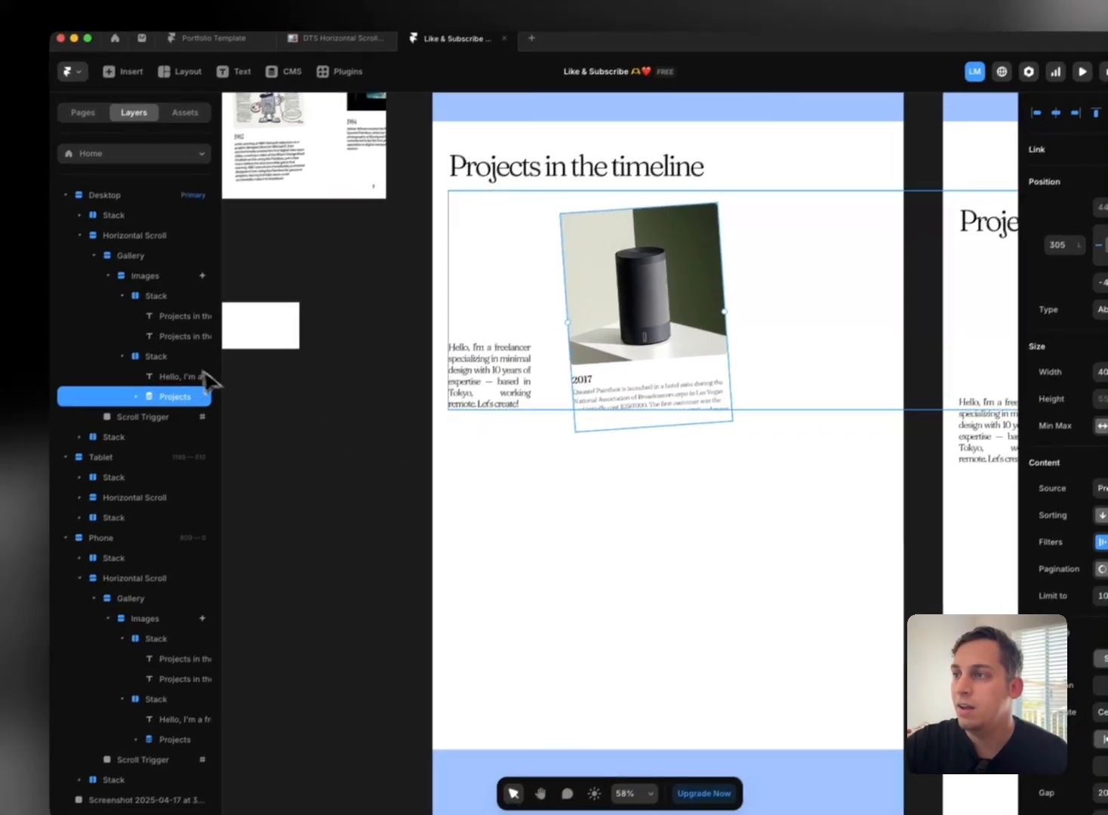
Step: Set the overflow of the stack containing the Projects collection to Visible
left_click(162, 375)
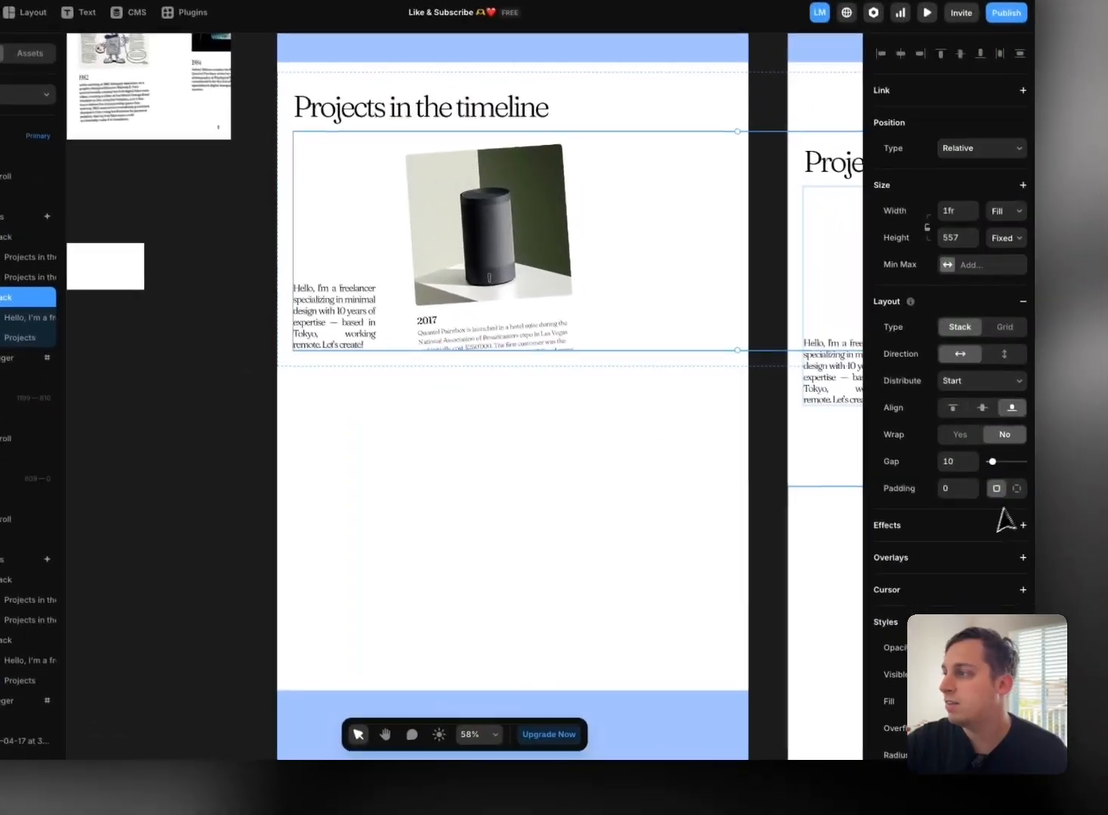
scroll(1000, 510, "down", 3)
left_click(990, 498)
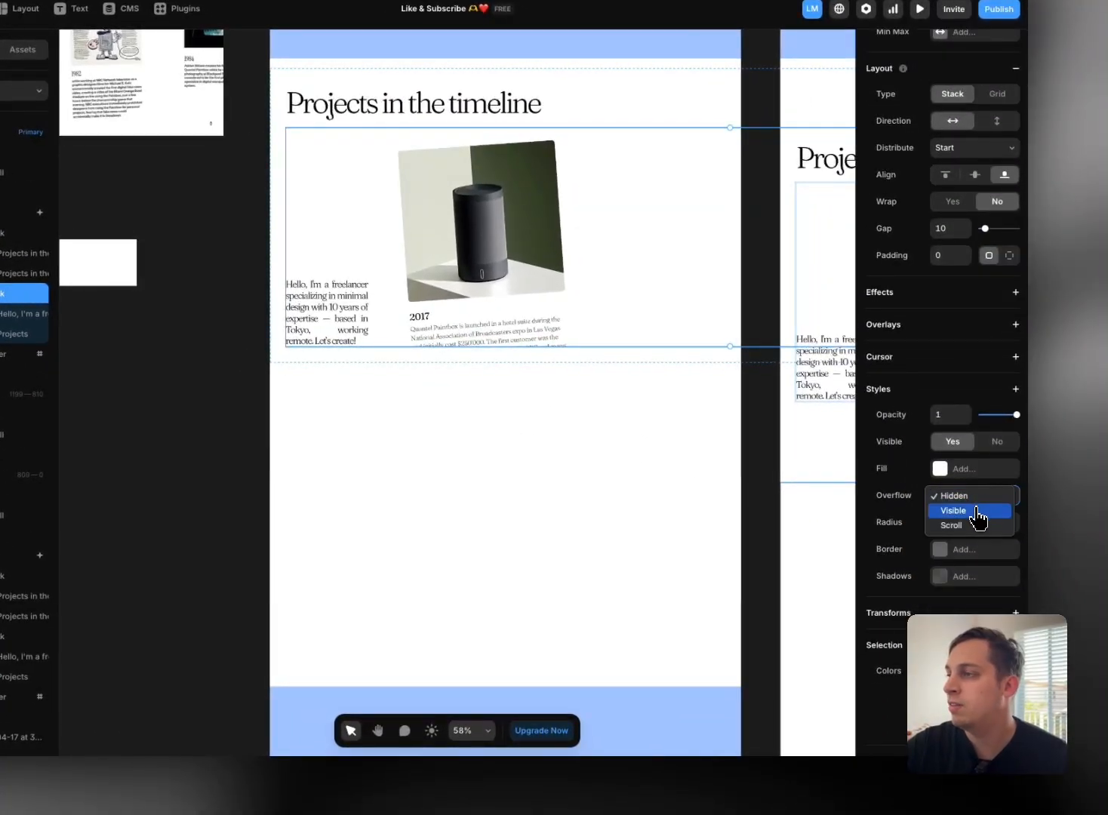
left_click(974, 511)
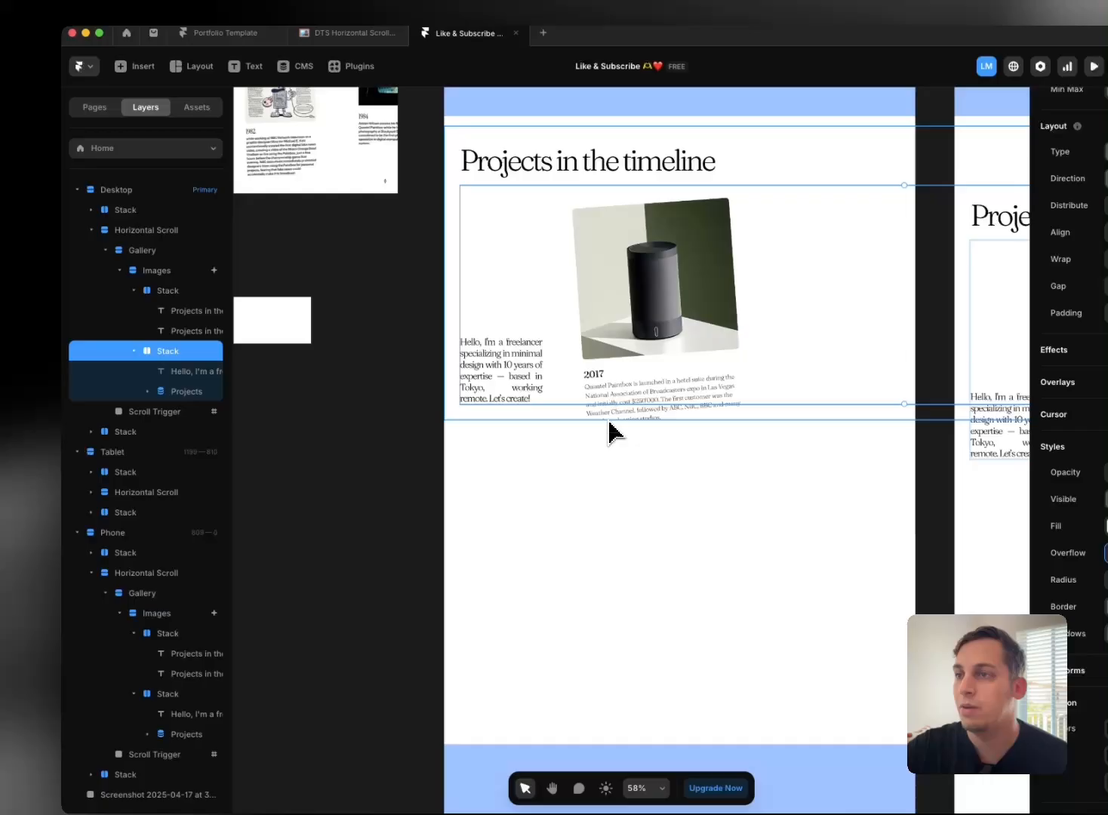
Step: Make the overflow of the parent Images and Gallery layers Visible in the Desktop breakpoint
left_click(120, 270)
left_click(159, 273)
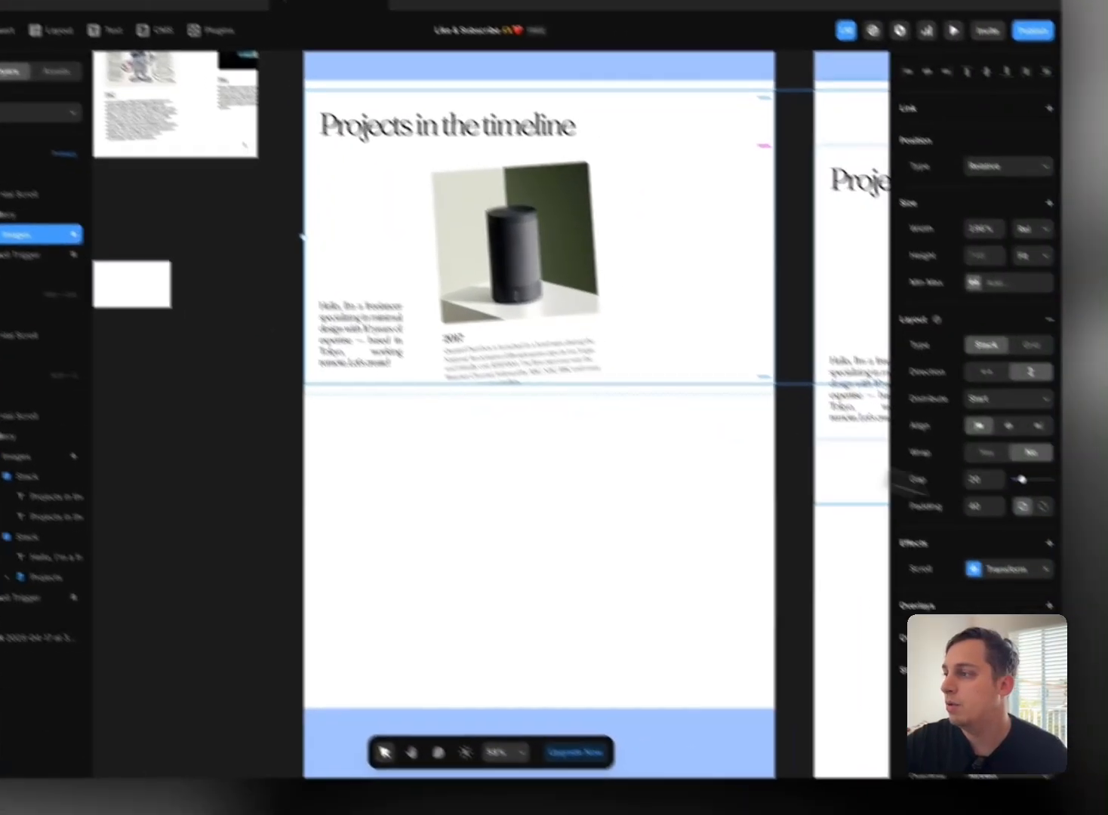
scroll(1034, 584, "down", 4)
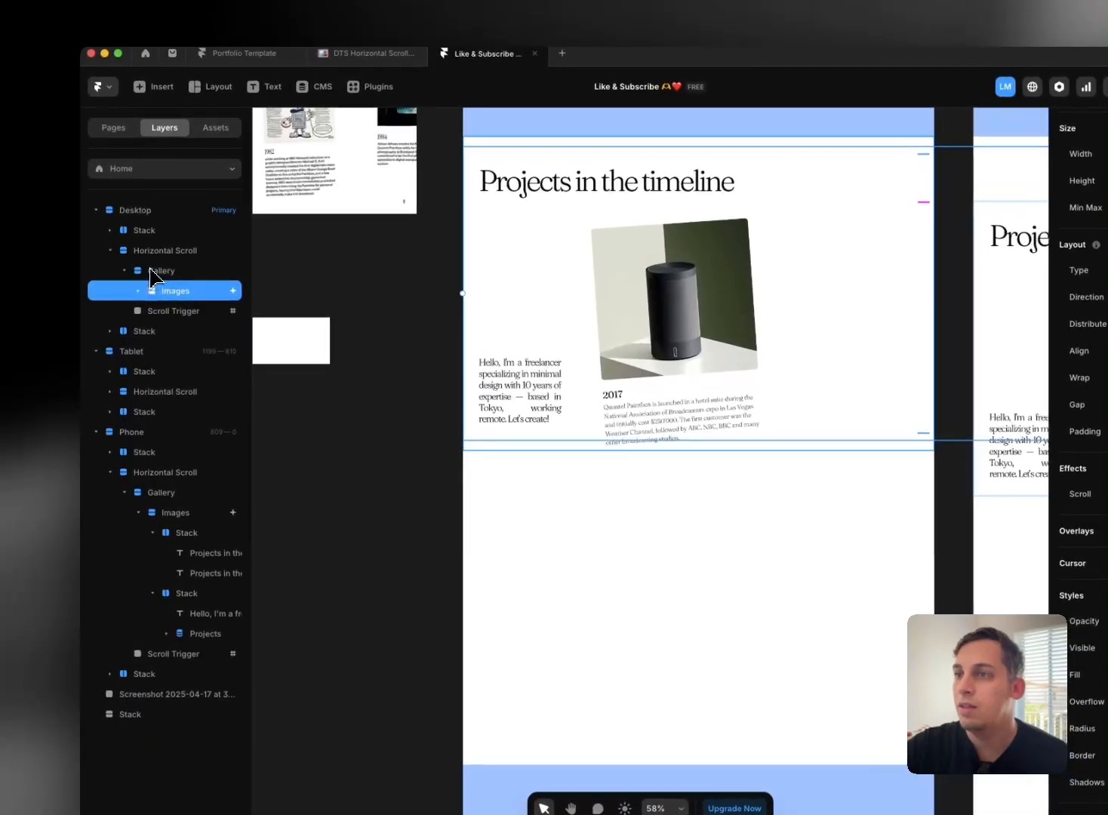
left_click(153, 272)
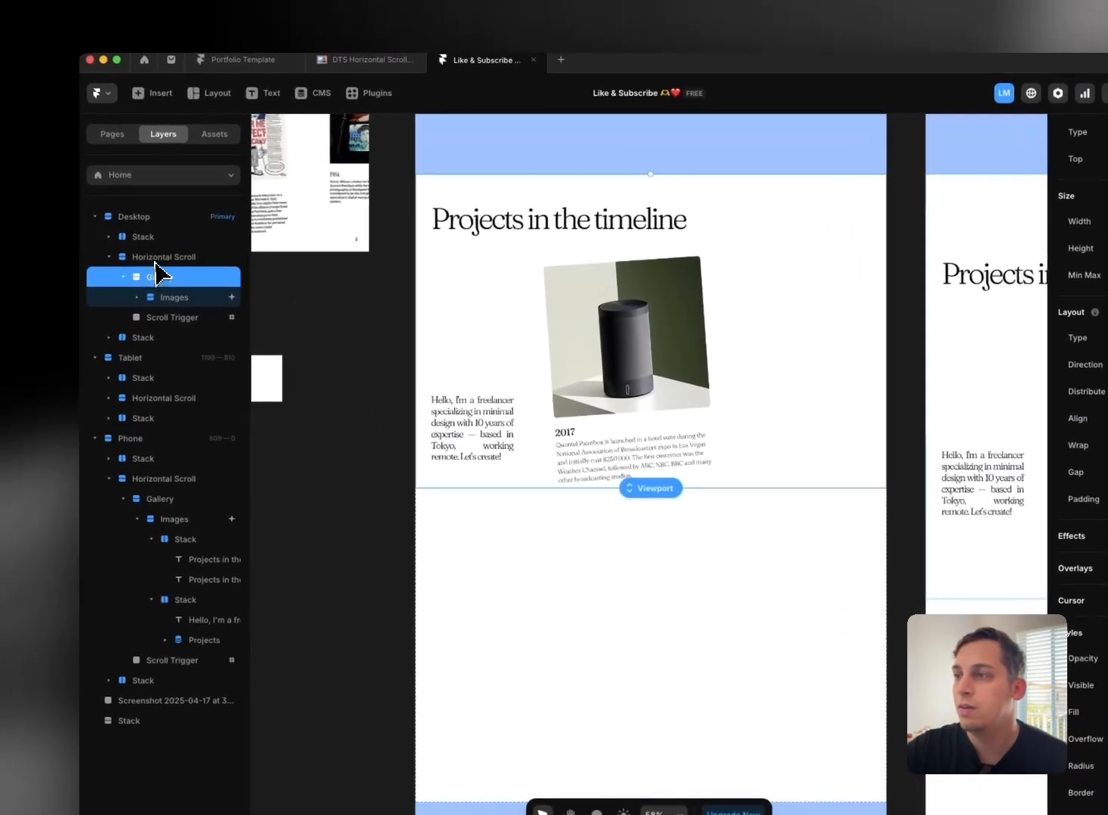
left_click(132, 221)
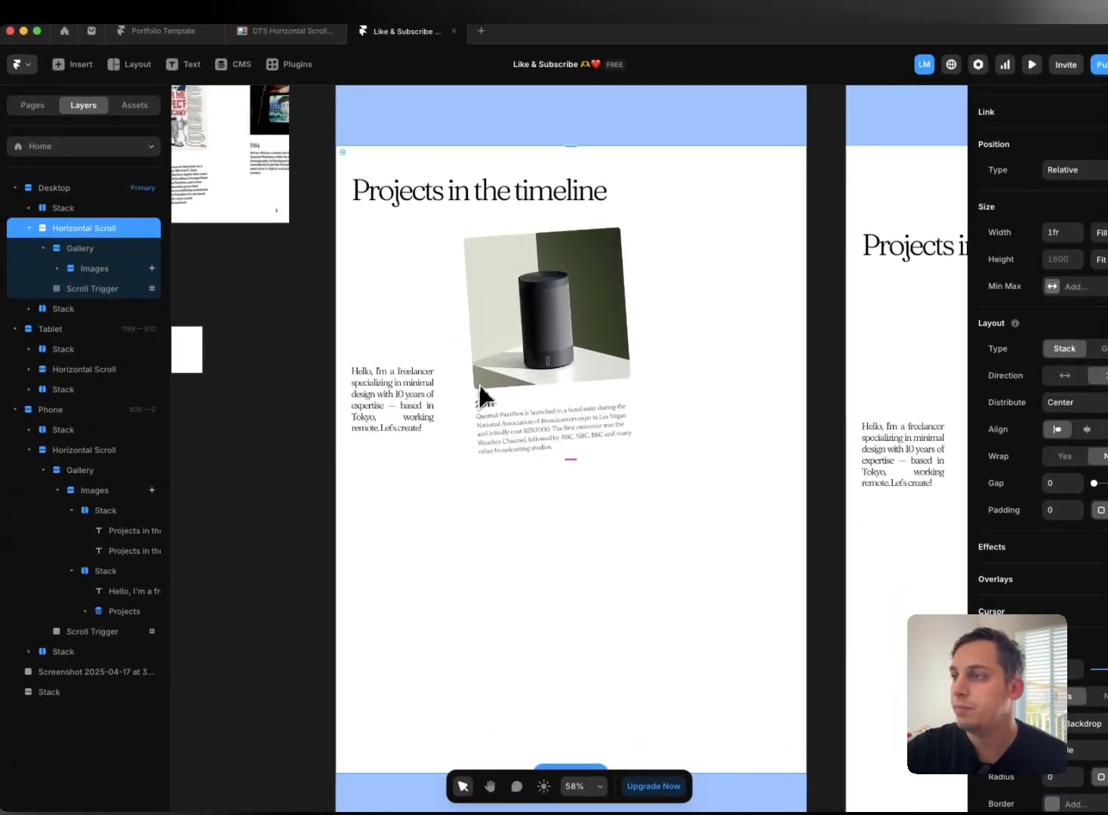
Step: Check how the tilted project item sits in the Tablet and Phone breakpoints
scroll(462, 399, "down", 5)
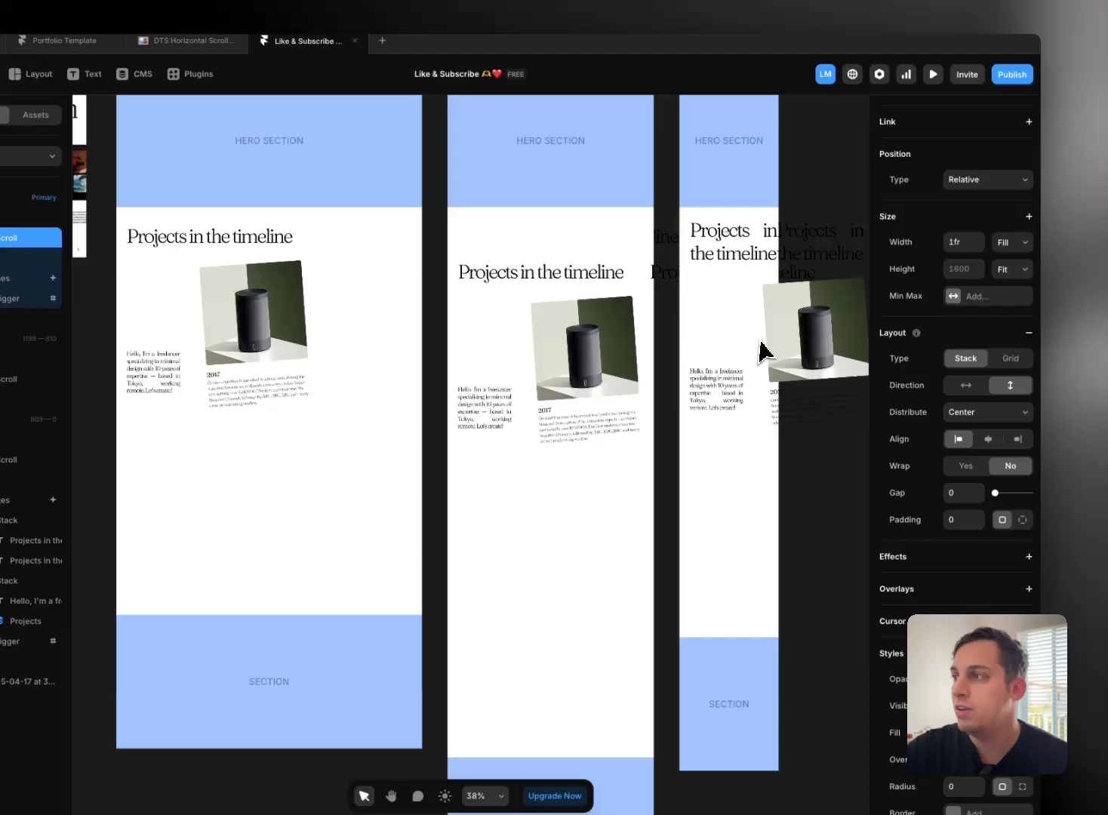
scroll(868, 355, "right", 1)
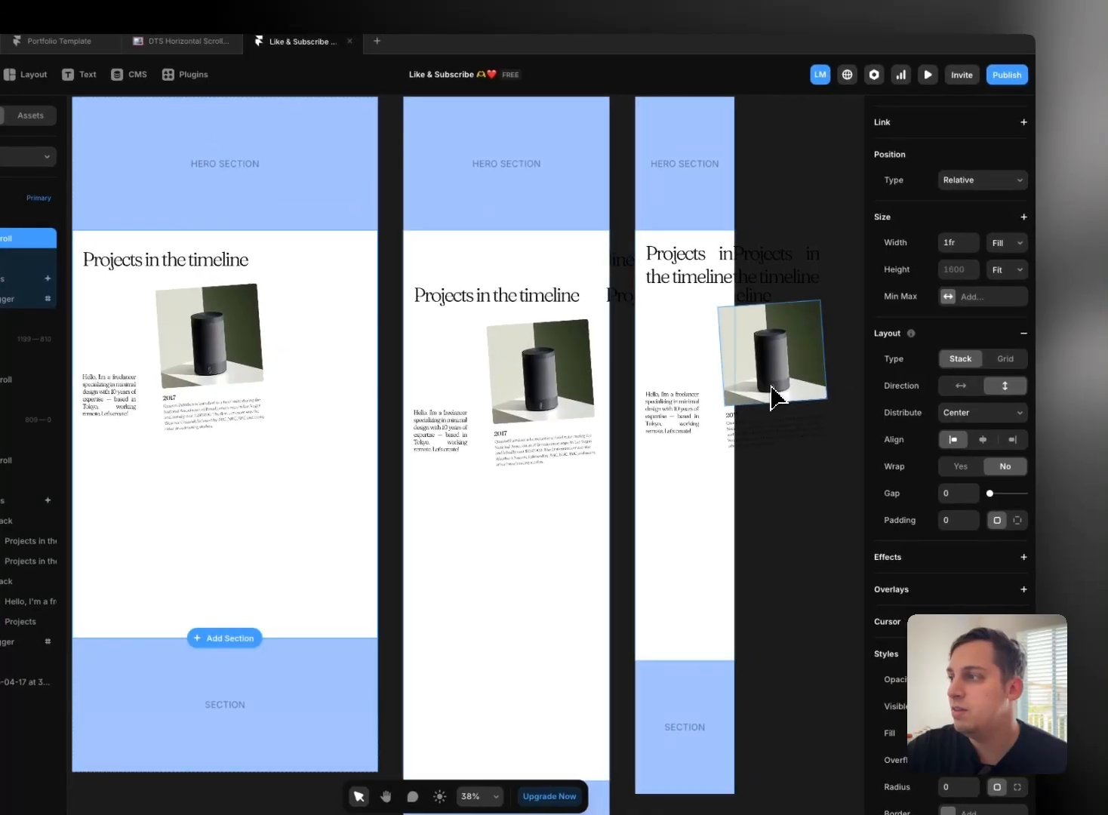
scroll(881, 387, "up", 7)
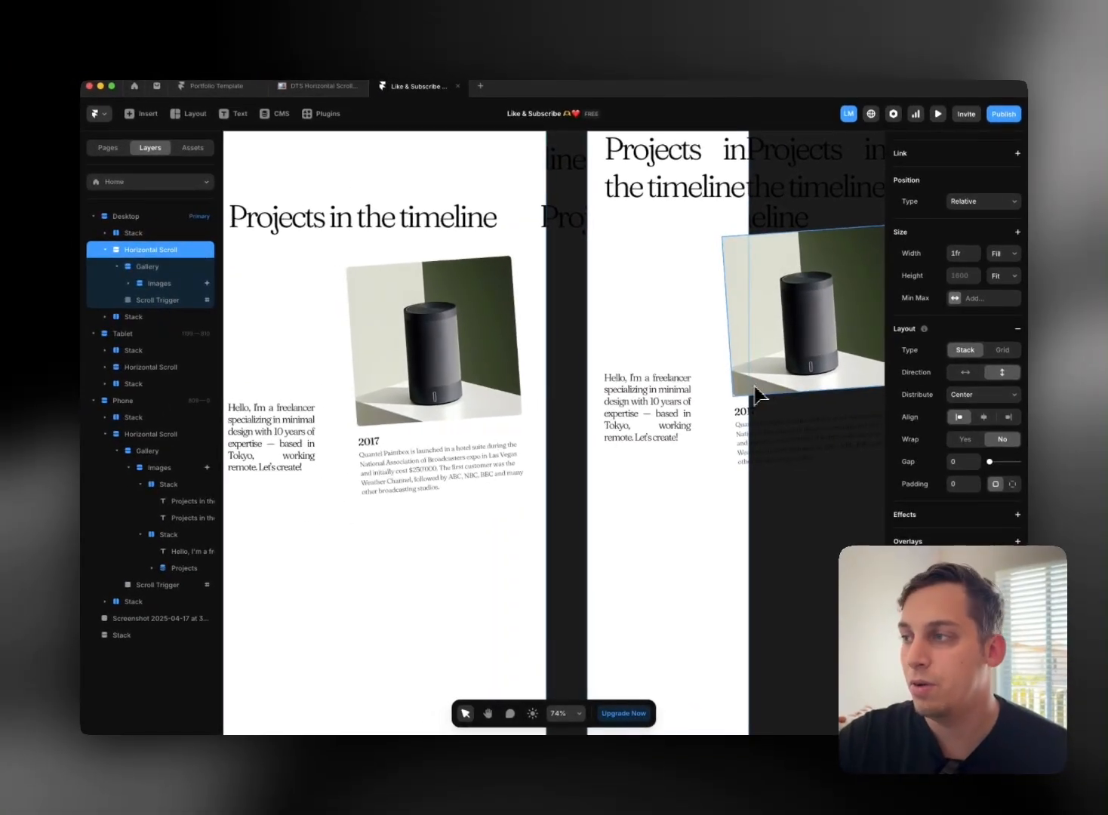
Step: Duplicate the Projects collection in the Desktop breakpoint, place the copy beside the first item and tilt it slightly clockwise
scroll(711, 408, "up", 1)
scroll(711, 408, "right", 1)
scroll(723, 388, "down", 5)
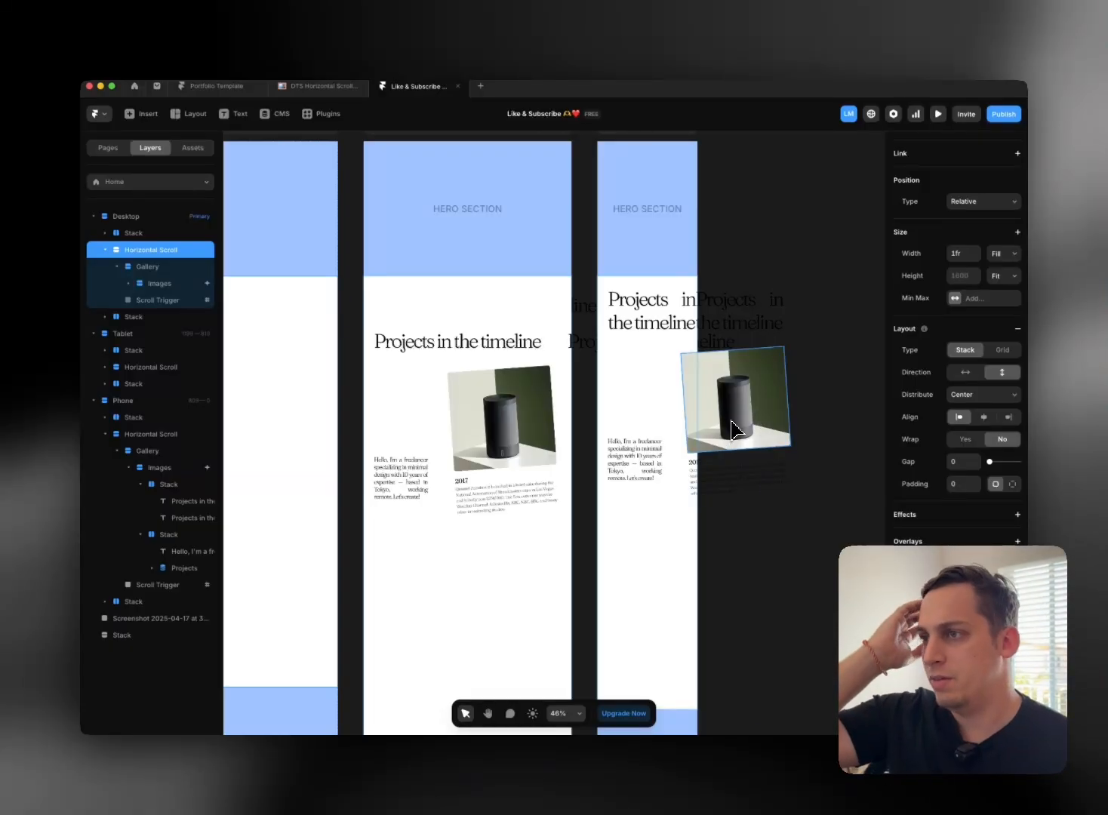
scroll(732, 433, "left", 3)
scroll(540, 443, "up", 4)
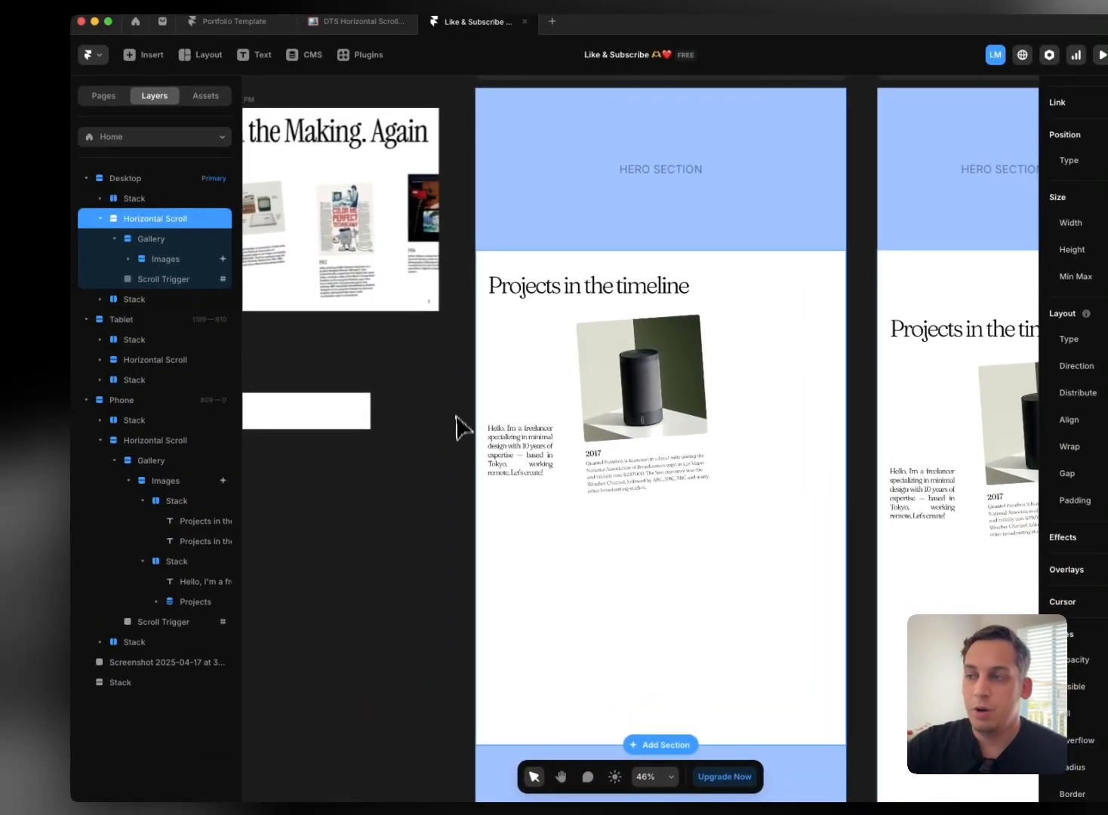
left_click(428, 408)
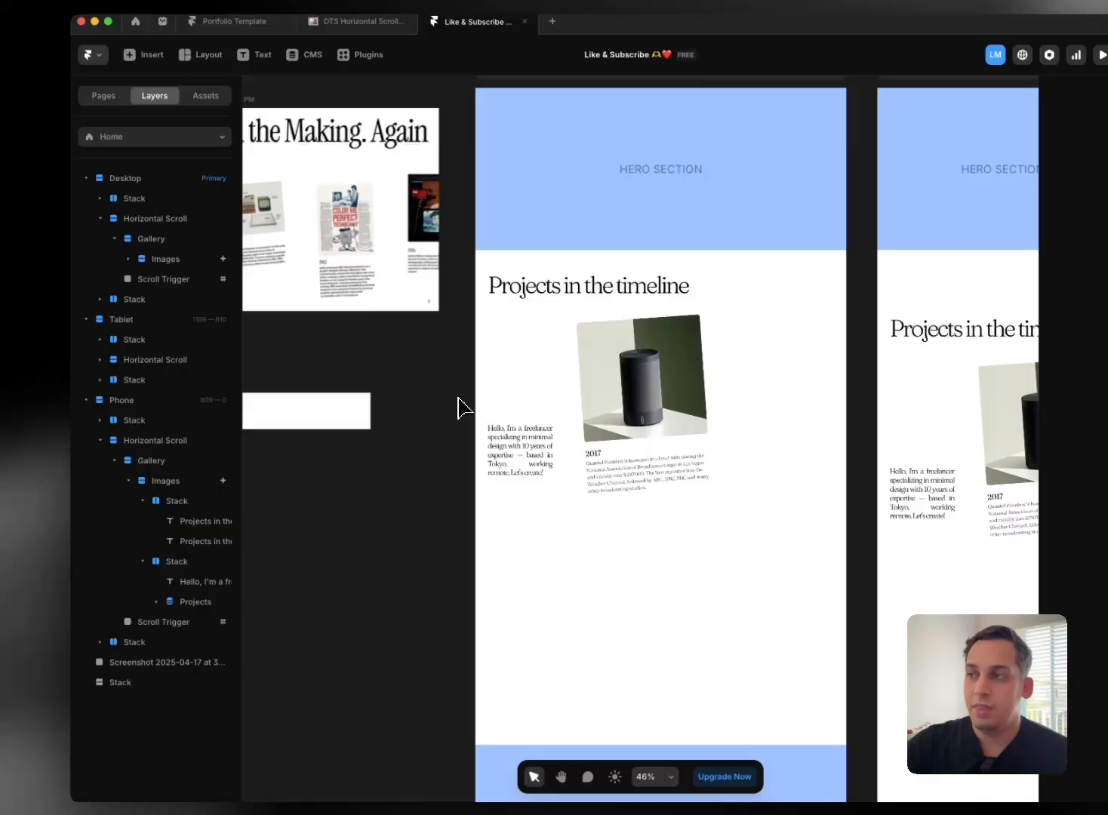
left_click(612, 453)
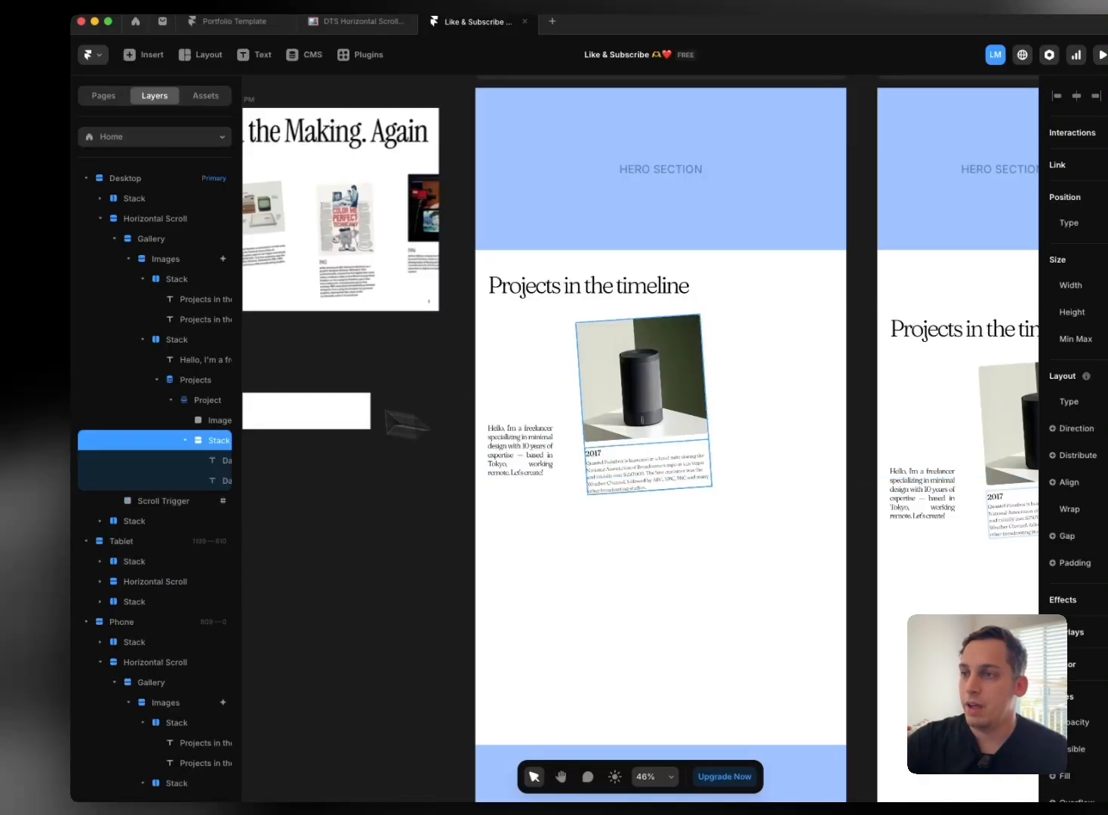
left_click(166, 388)
left_click(185, 386)
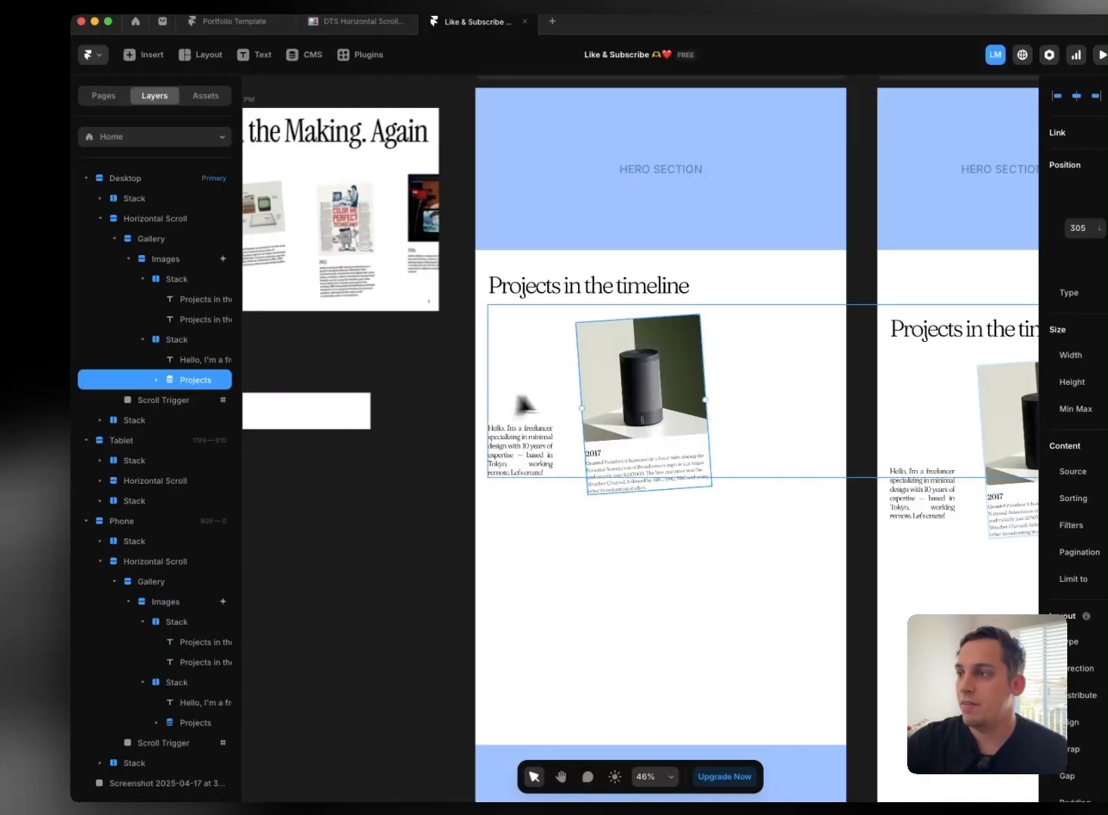
key("super+d")
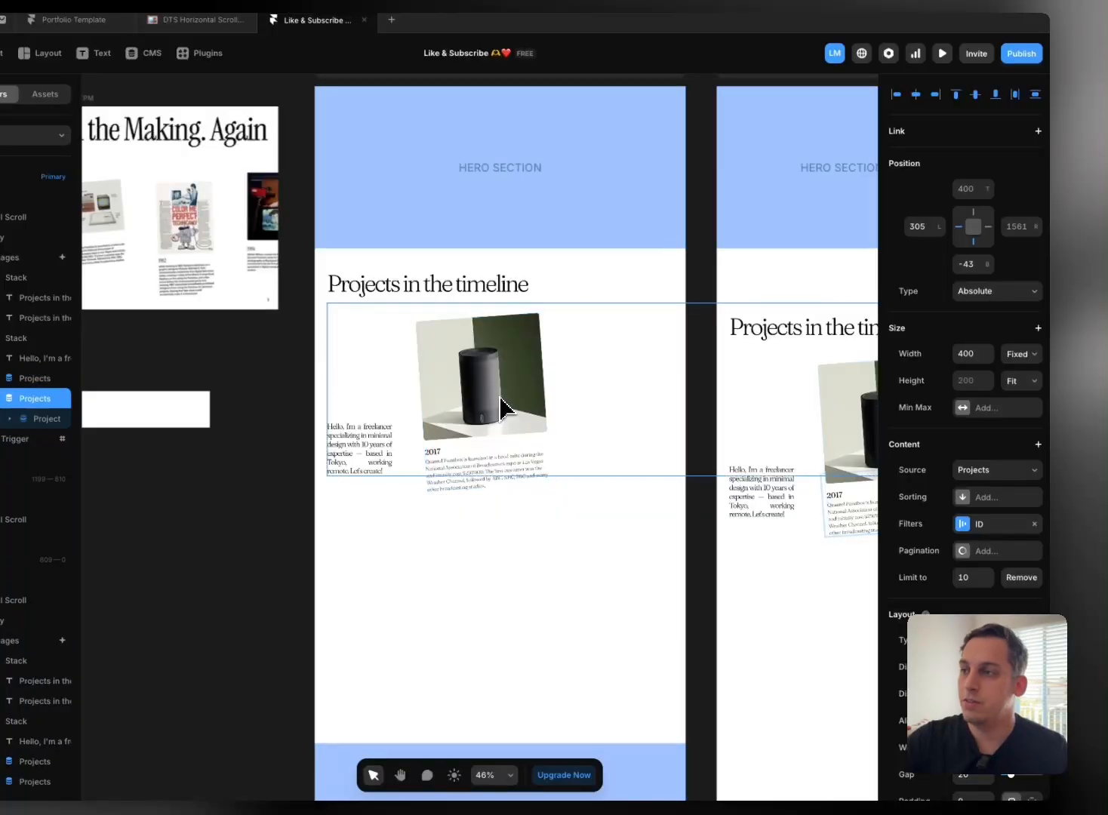
left_click_drag(480, 410, 619, 411)
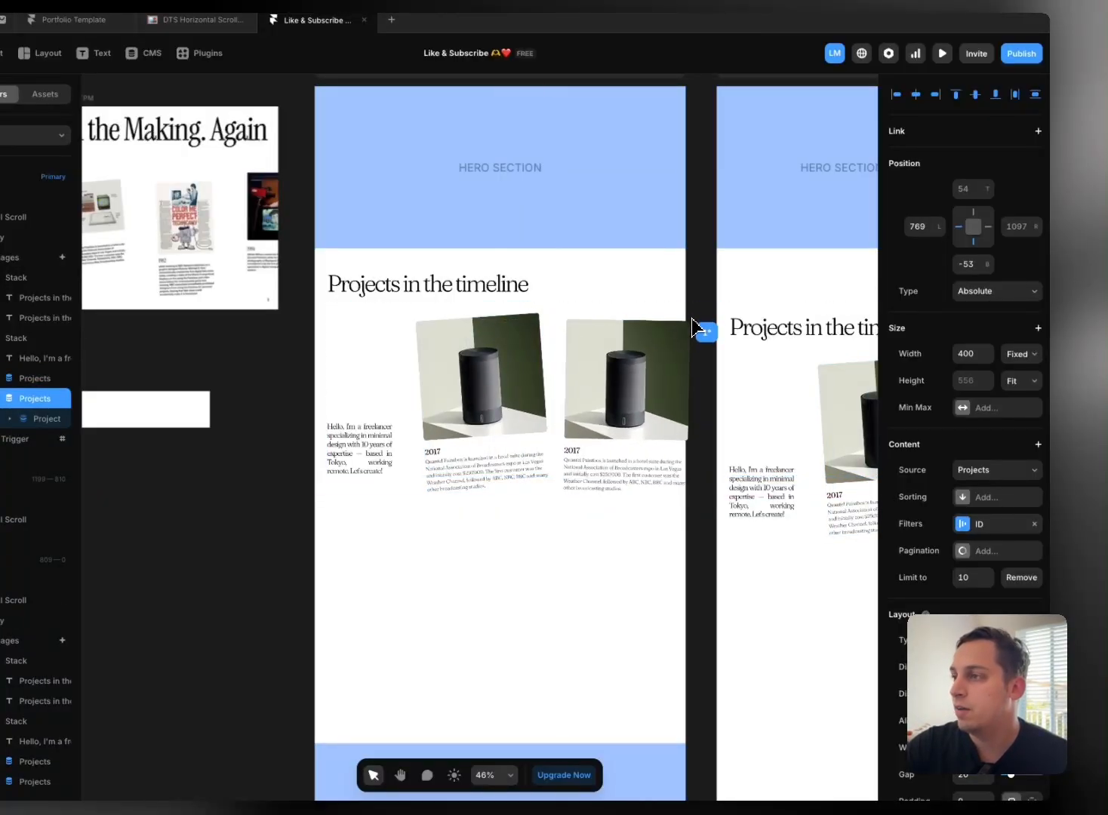
left_click_drag(643, 358, 650, 369)
Step: Set the duplicated collection's ID filter to 1 and reposition the item at left 812 and bottom -45
left_click(962, 524)
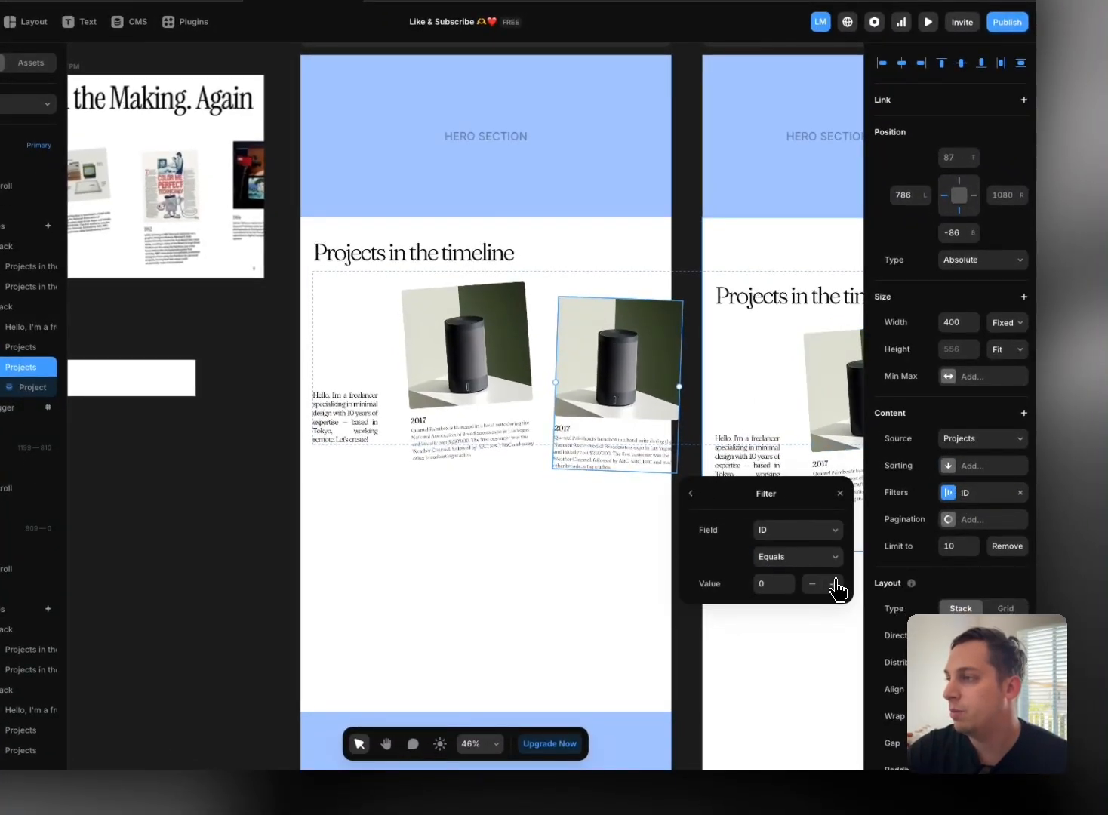
left_click(834, 583)
scroll(559, 445, "right", 2)
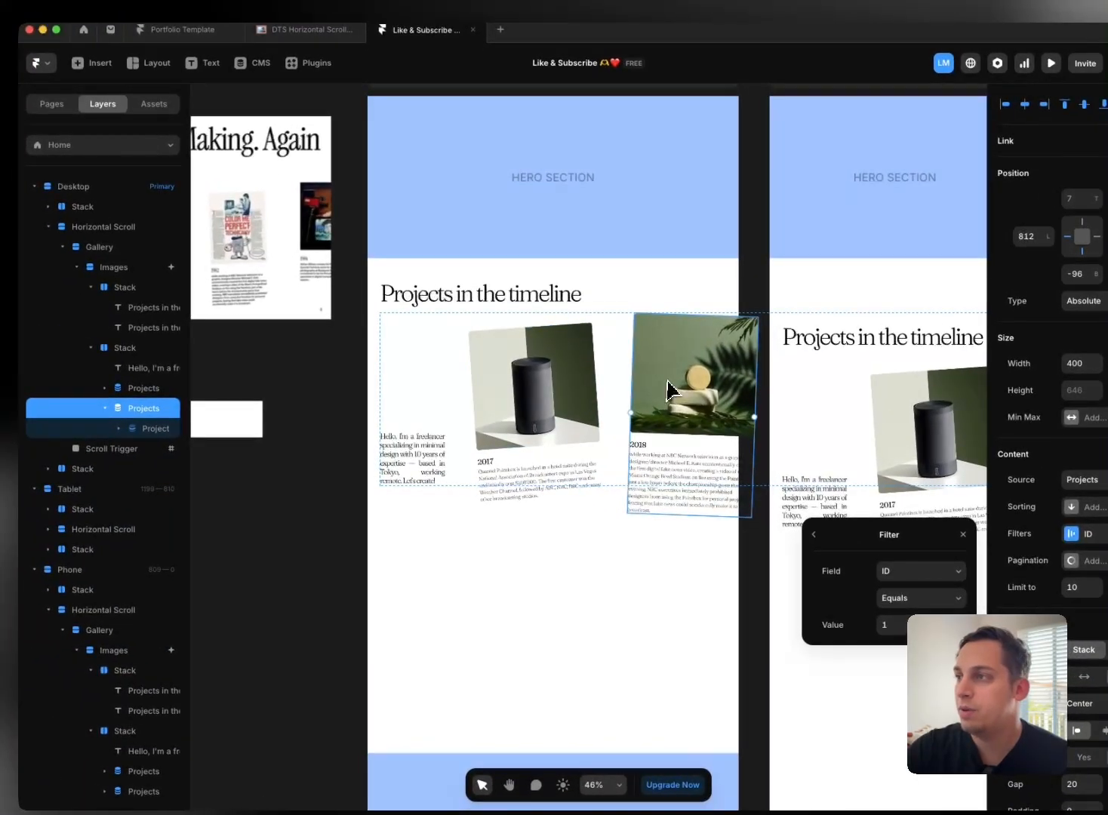
left_click_drag(543, 338, 545, 330)
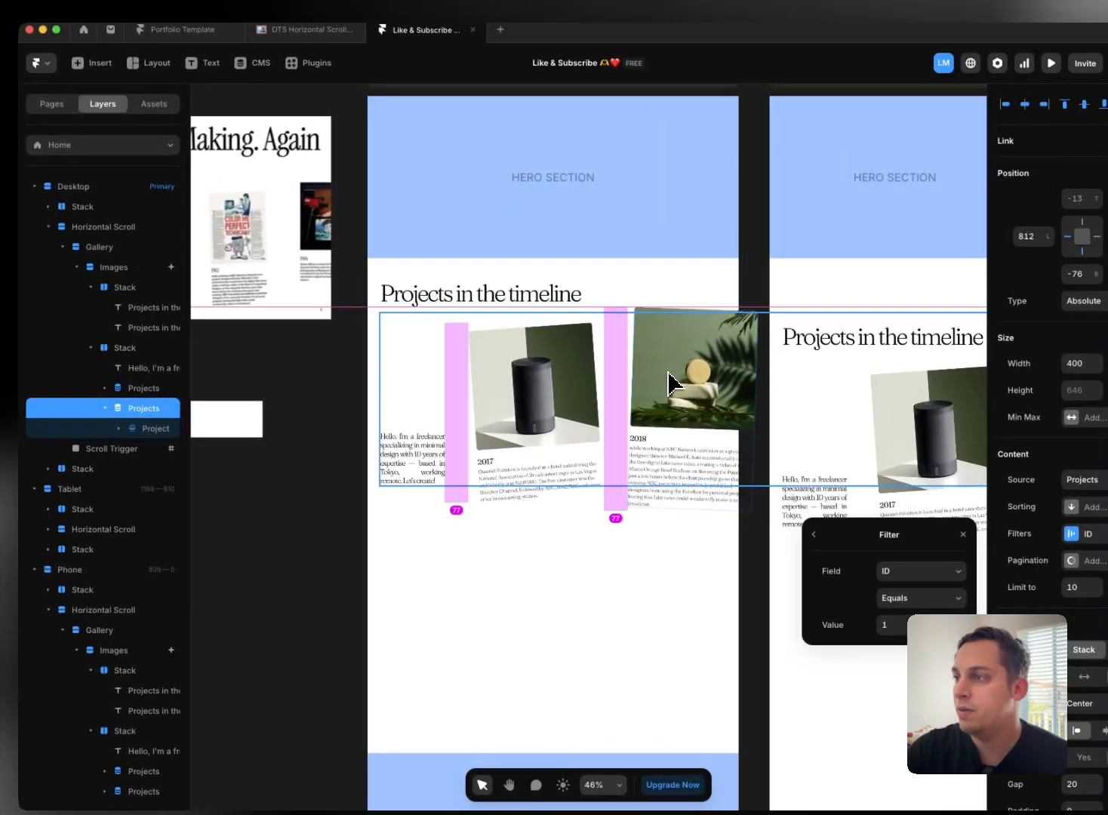
left_click_drag(668, 372, 670, 371)
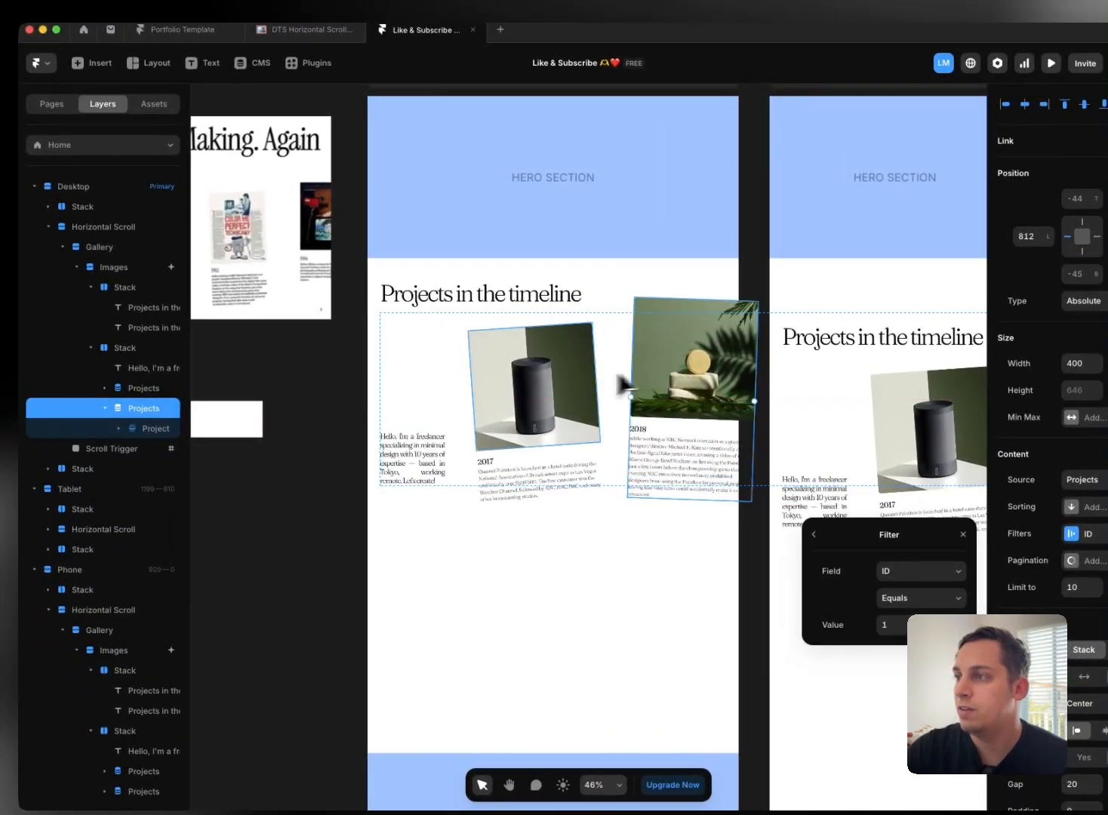
Step: Move the Tablet and Phone breakpoint frames down the canvas, staggering Phone below Tablet so their overflowing content no longer overlaps
scroll(327, 414, "right", 4)
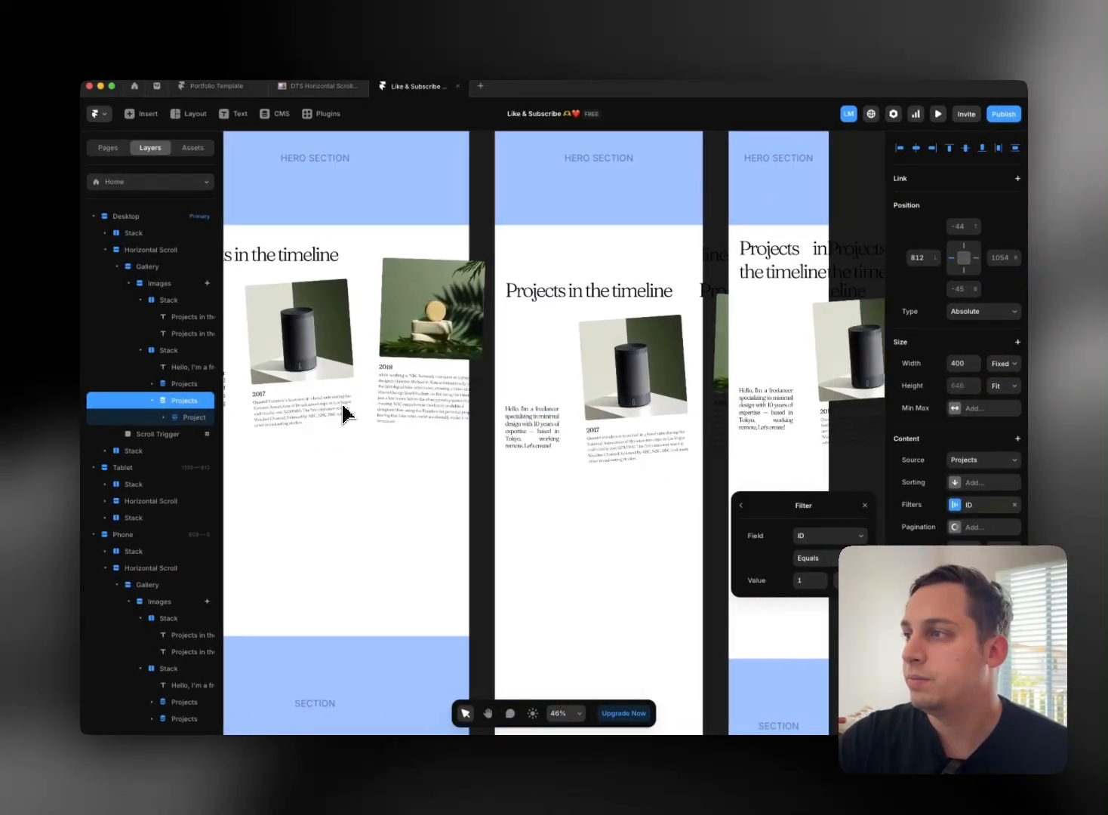
scroll(343, 414, "right", 3)
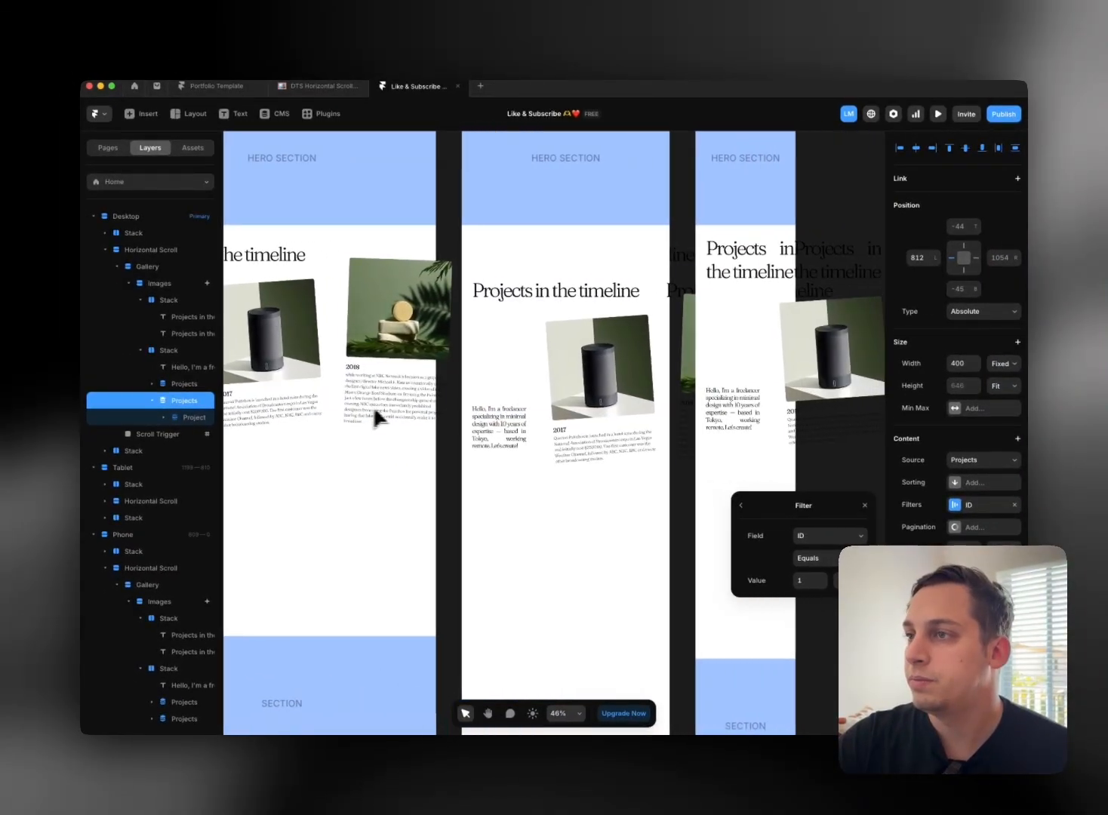
scroll(401, 420, "down", 3)
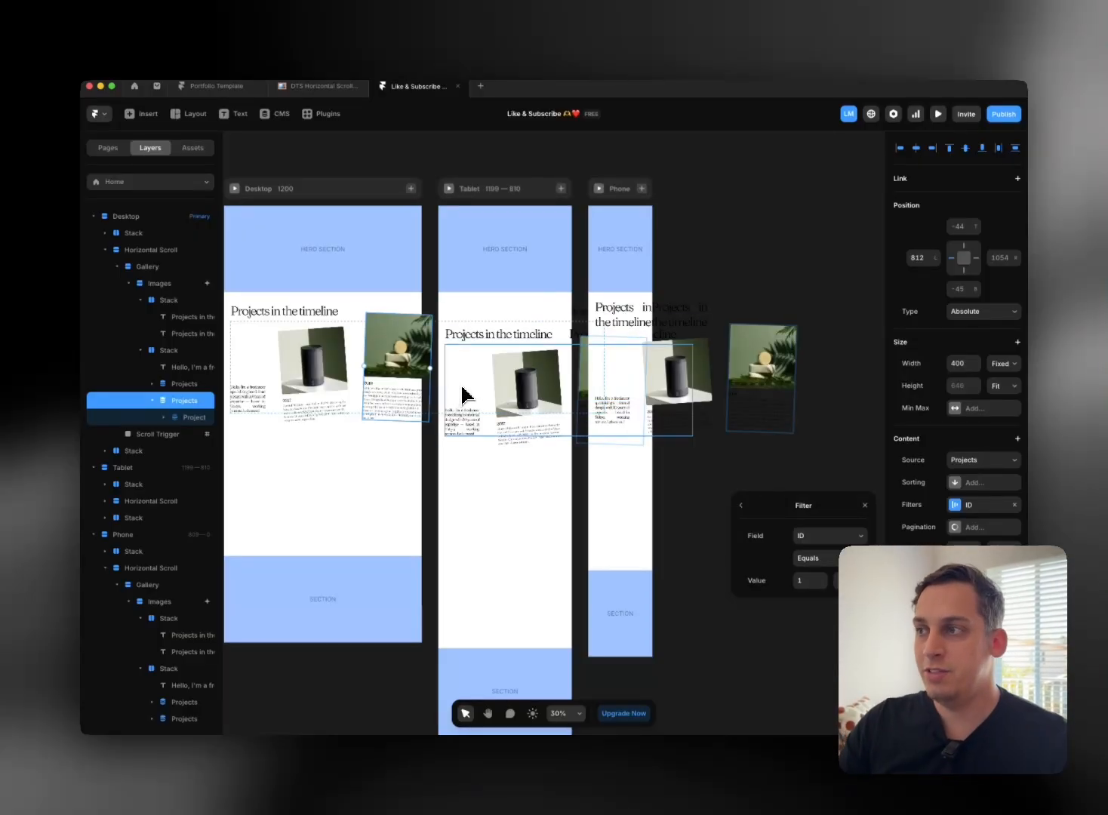
left_click(487, 191)
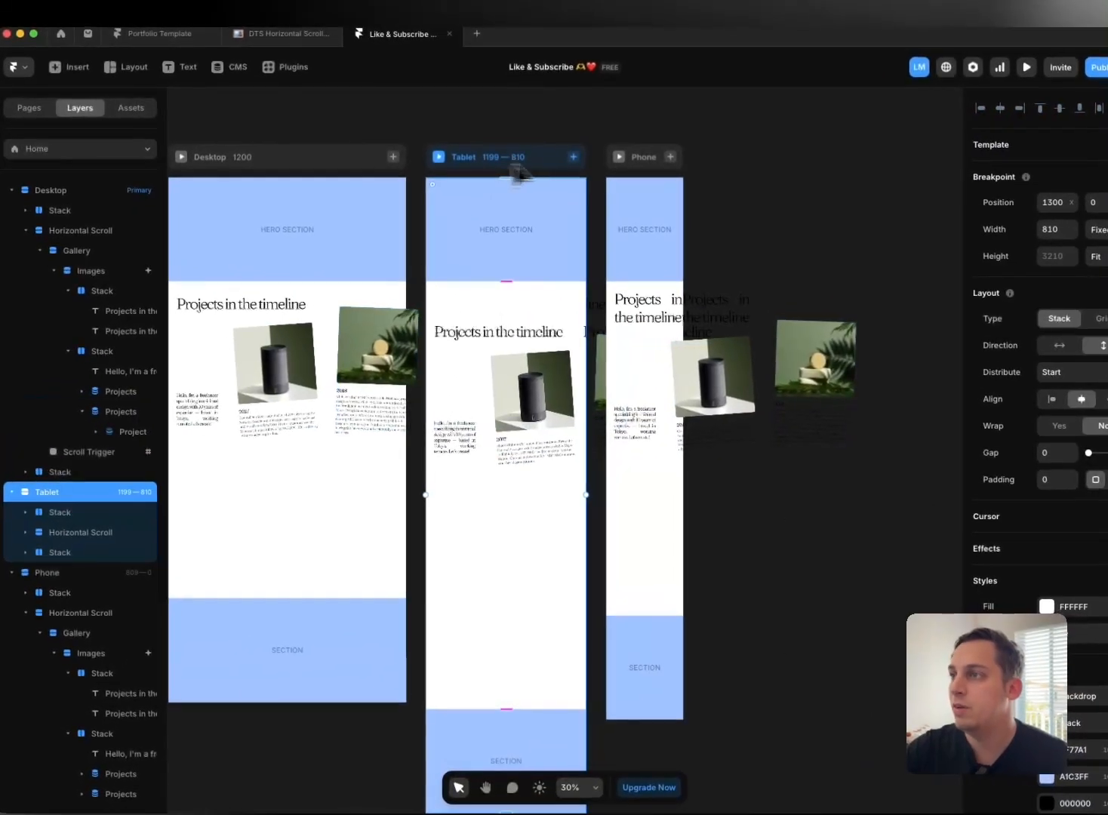
left_click(636, 160, "shift")
left_click_drag(520, 157, 522, 475)
scroll(604, 423, "down", 4)
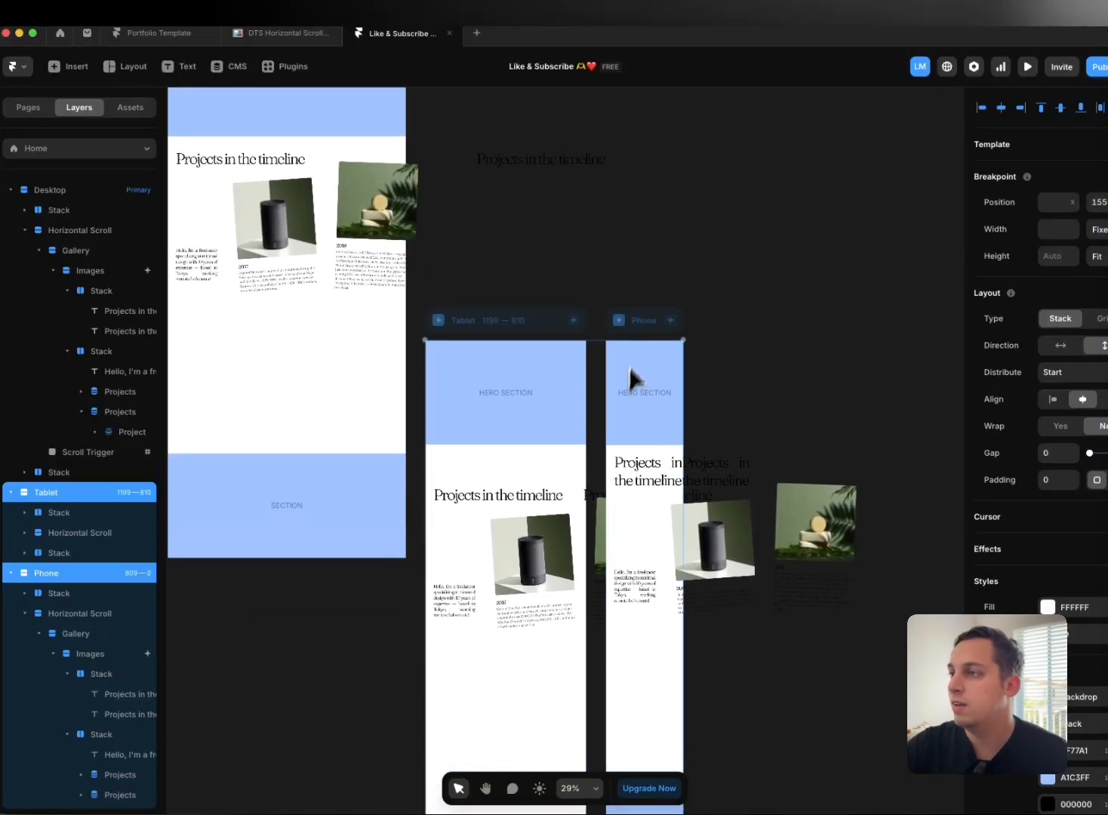
left_click(649, 320)
left_click_drag(649, 321, 661, 619)
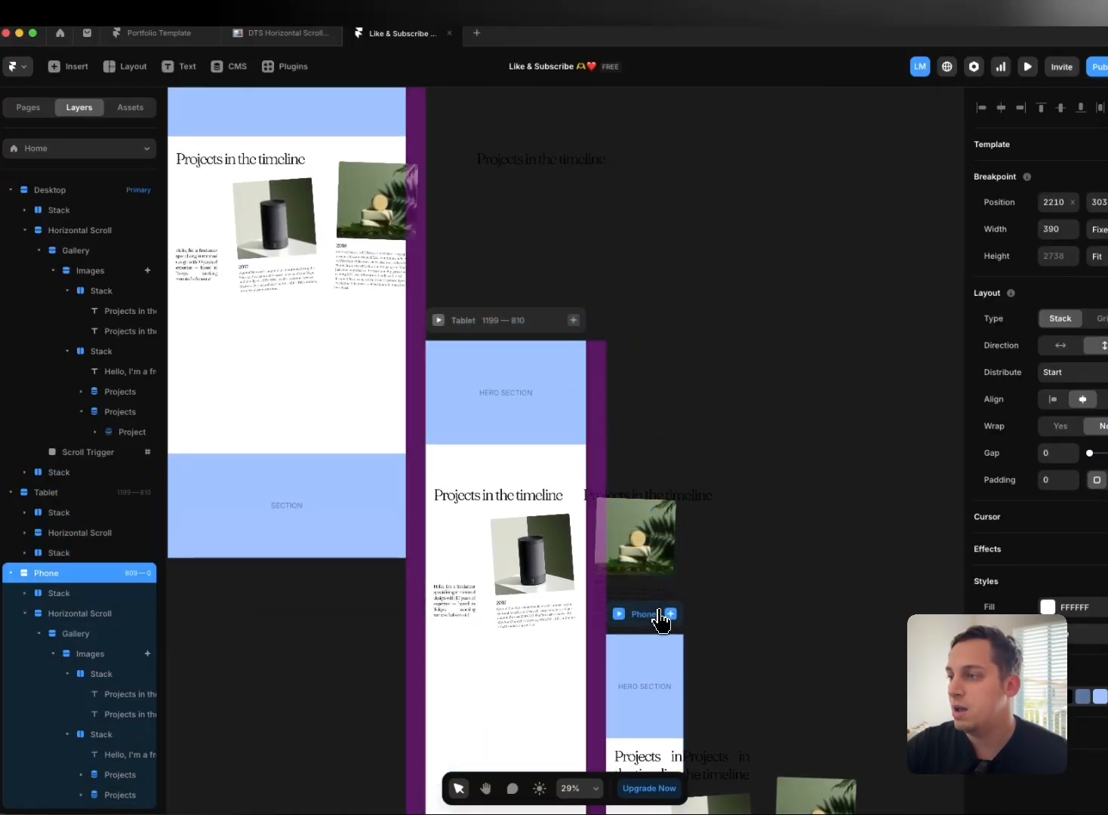
left_click(341, 259)
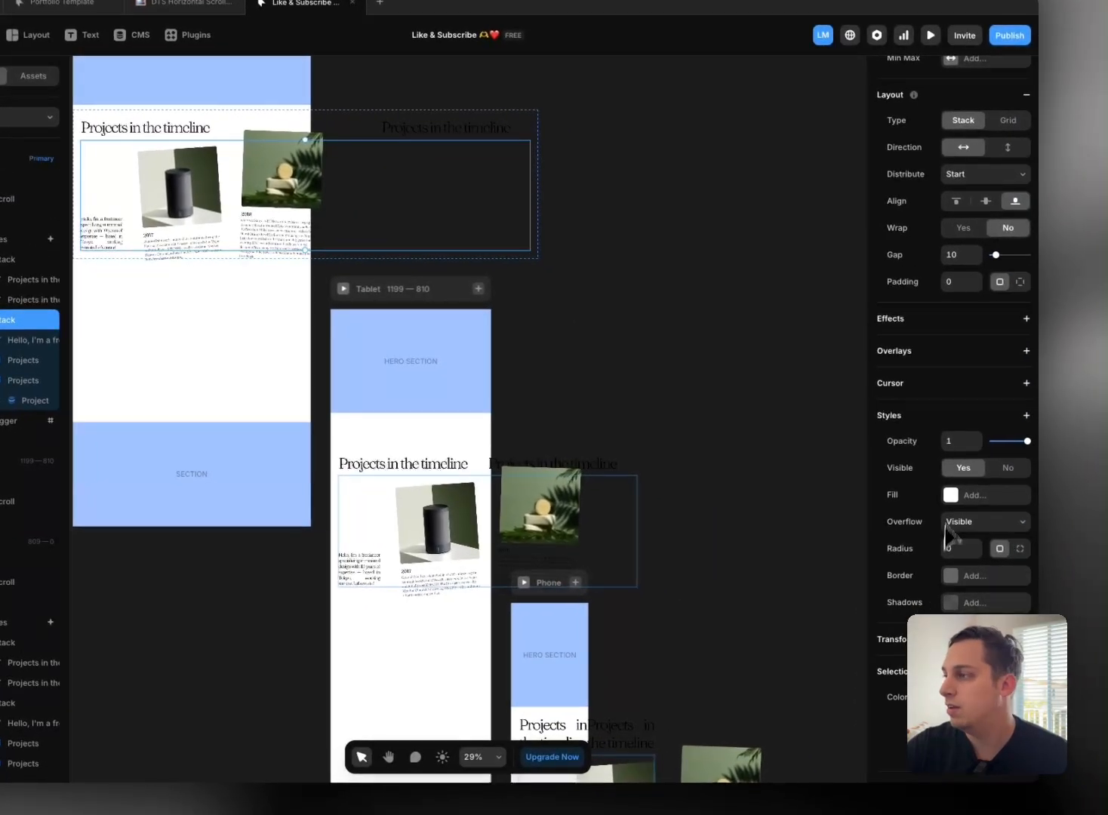
left_click(1046, 527)
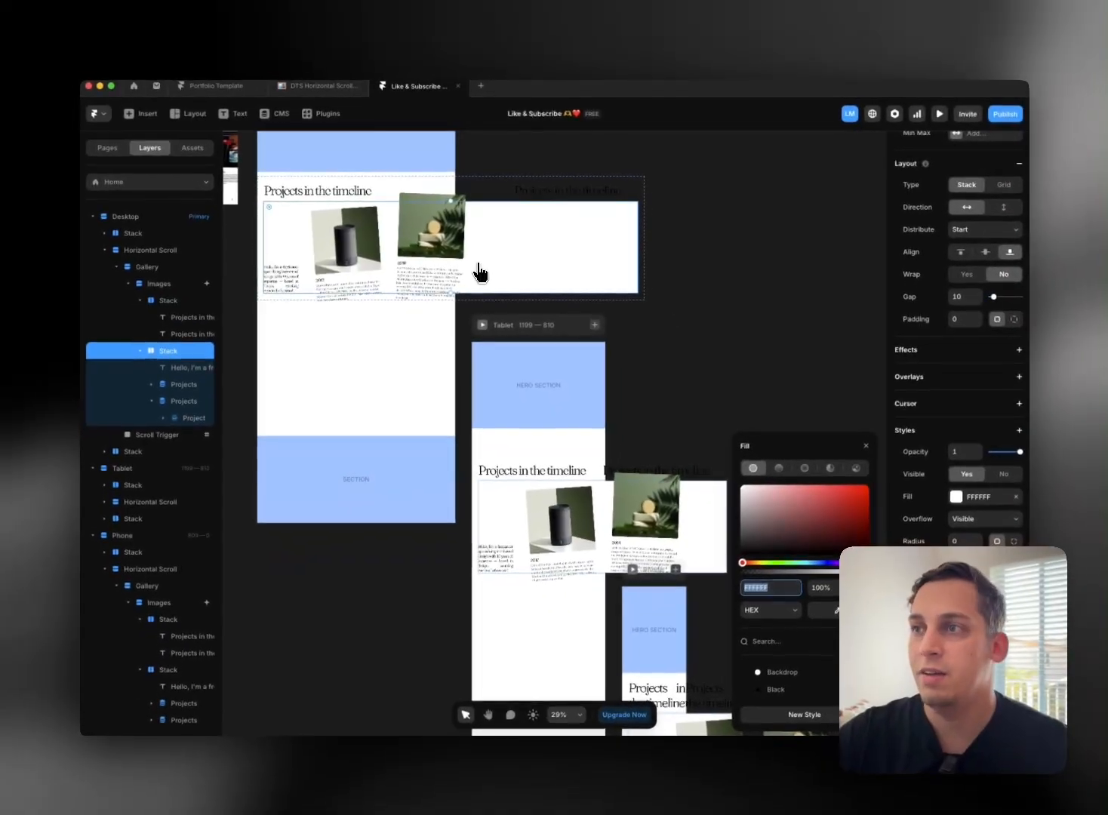
key("Escape")
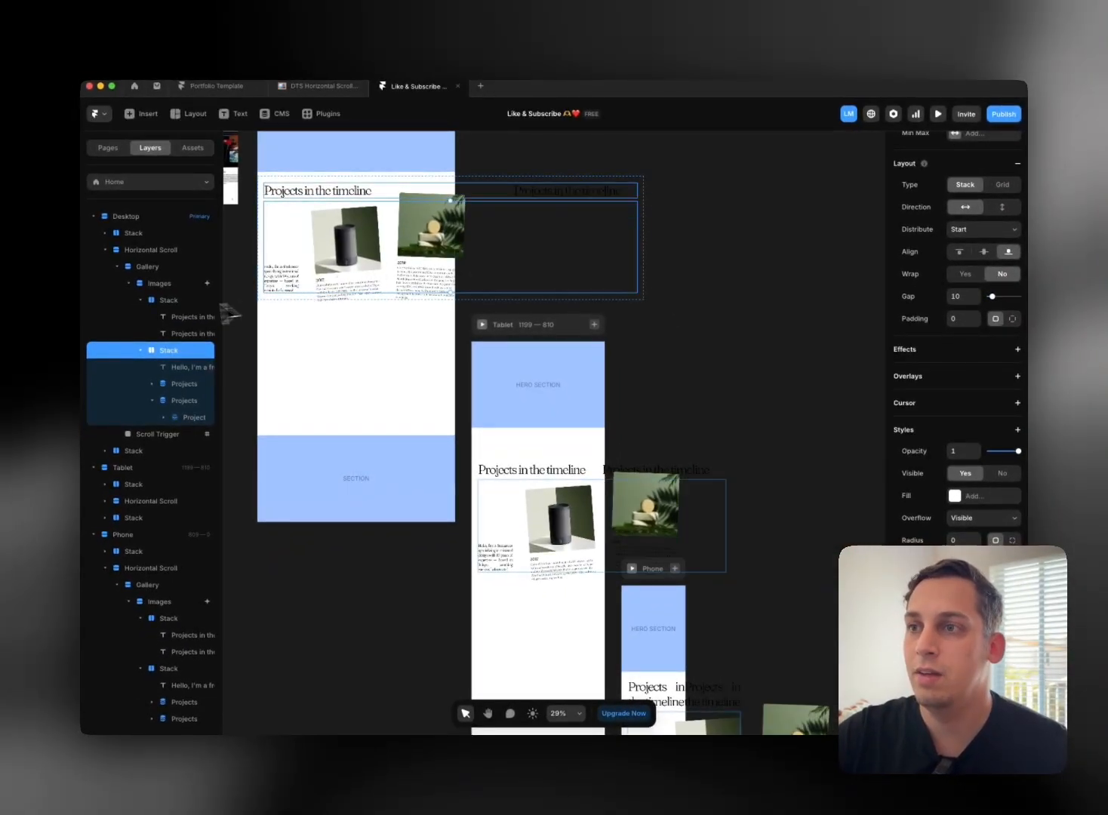
Step: Give the Desktop Images layer a white FFFFFF fill and set its width to 250%
left_click(157, 283)
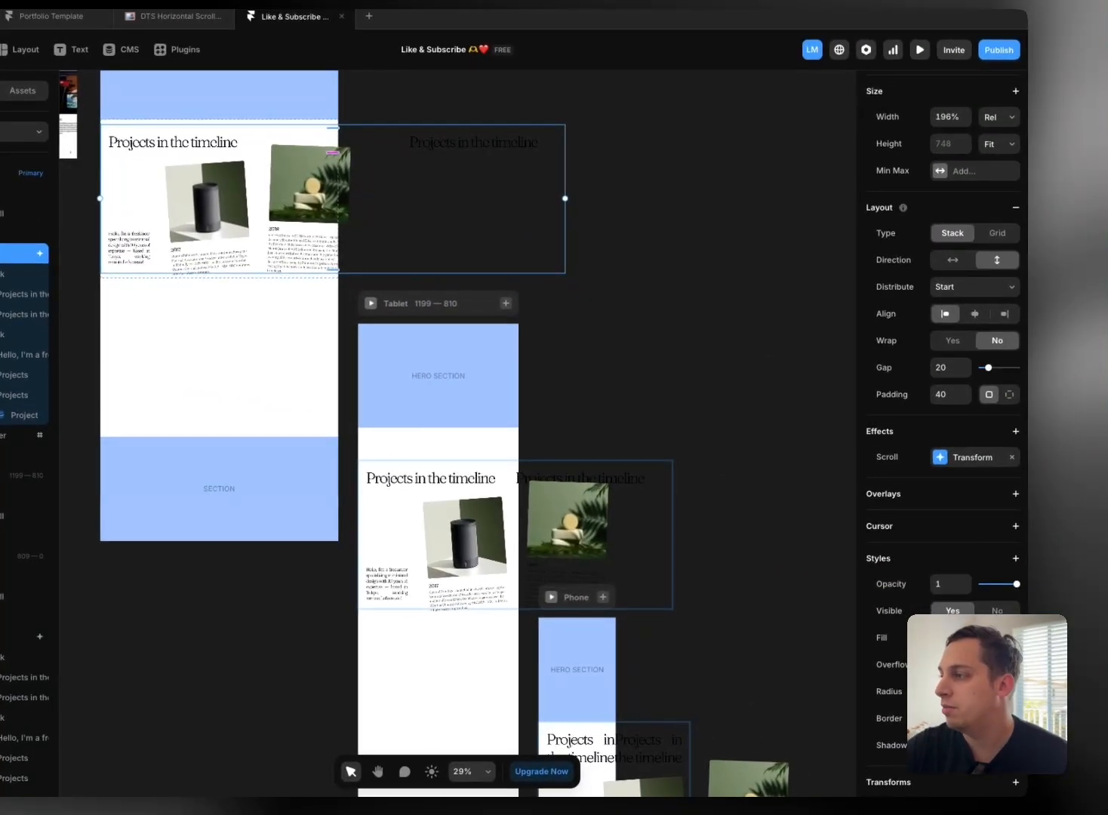
left_click(970, 638)
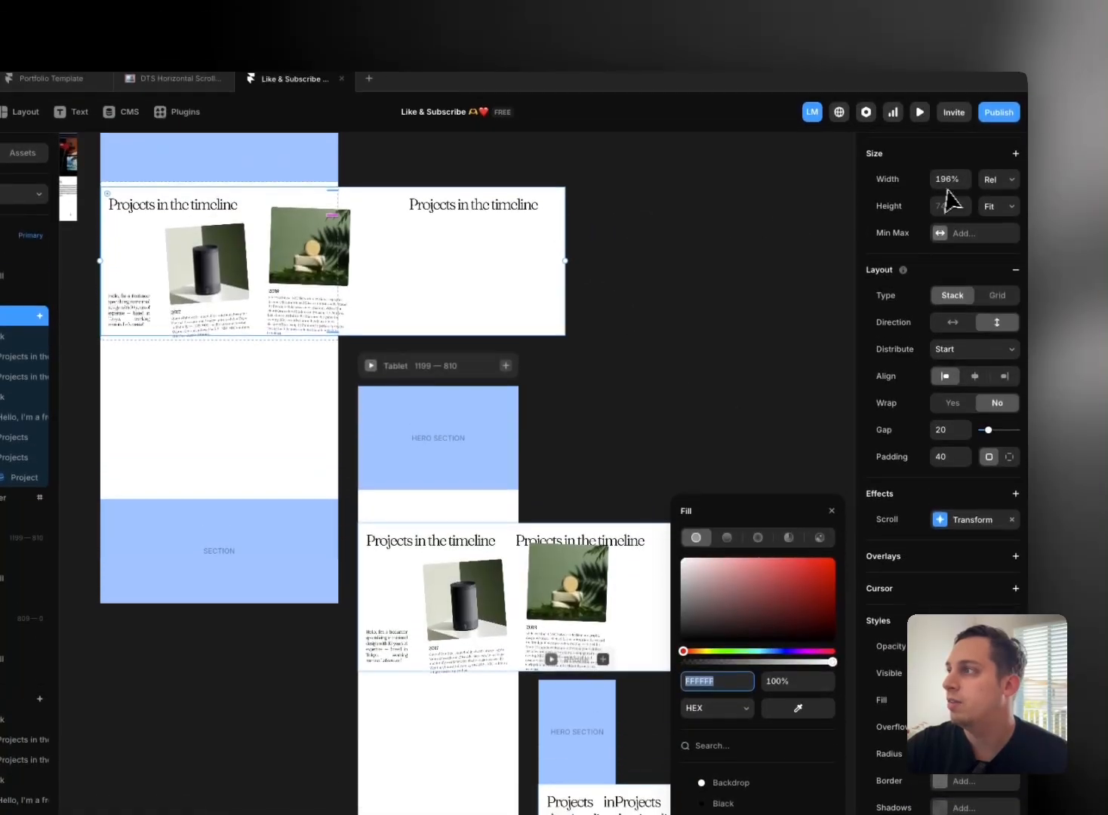
left_click(952, 119)
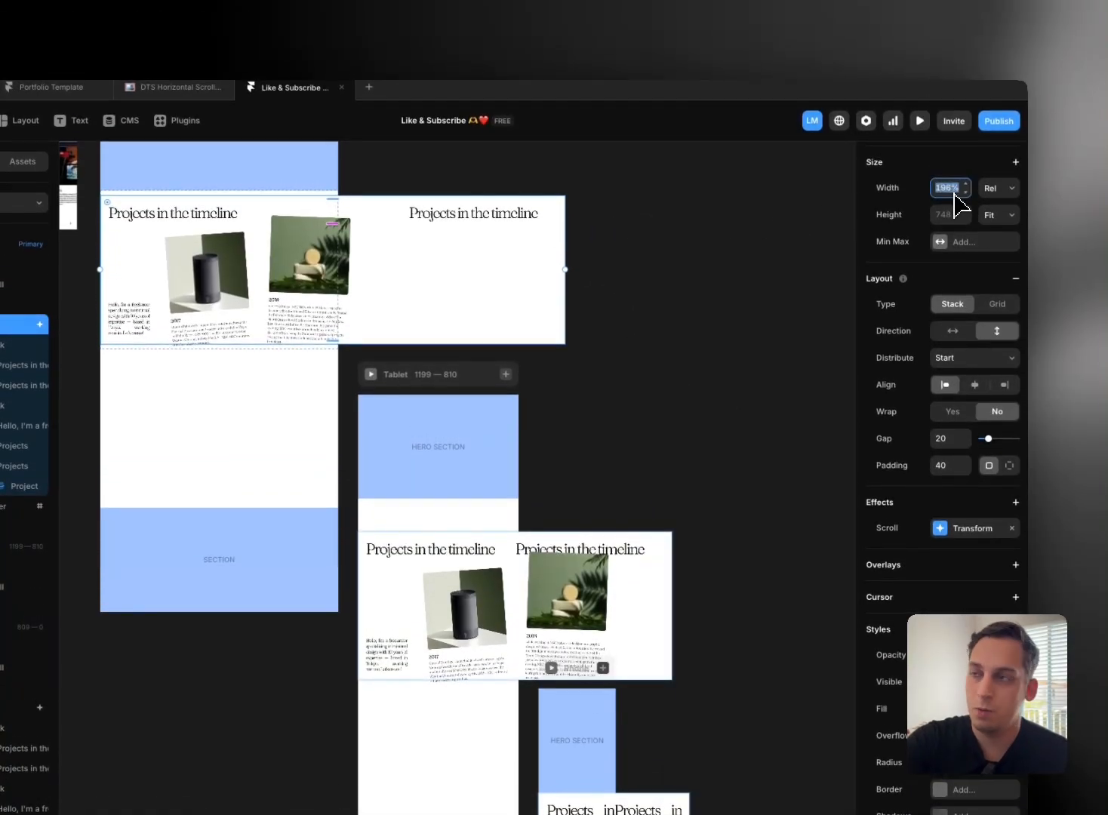
key("shift+Up")
key("shift+Up")
key("shift+Up")
key("shift+Up")
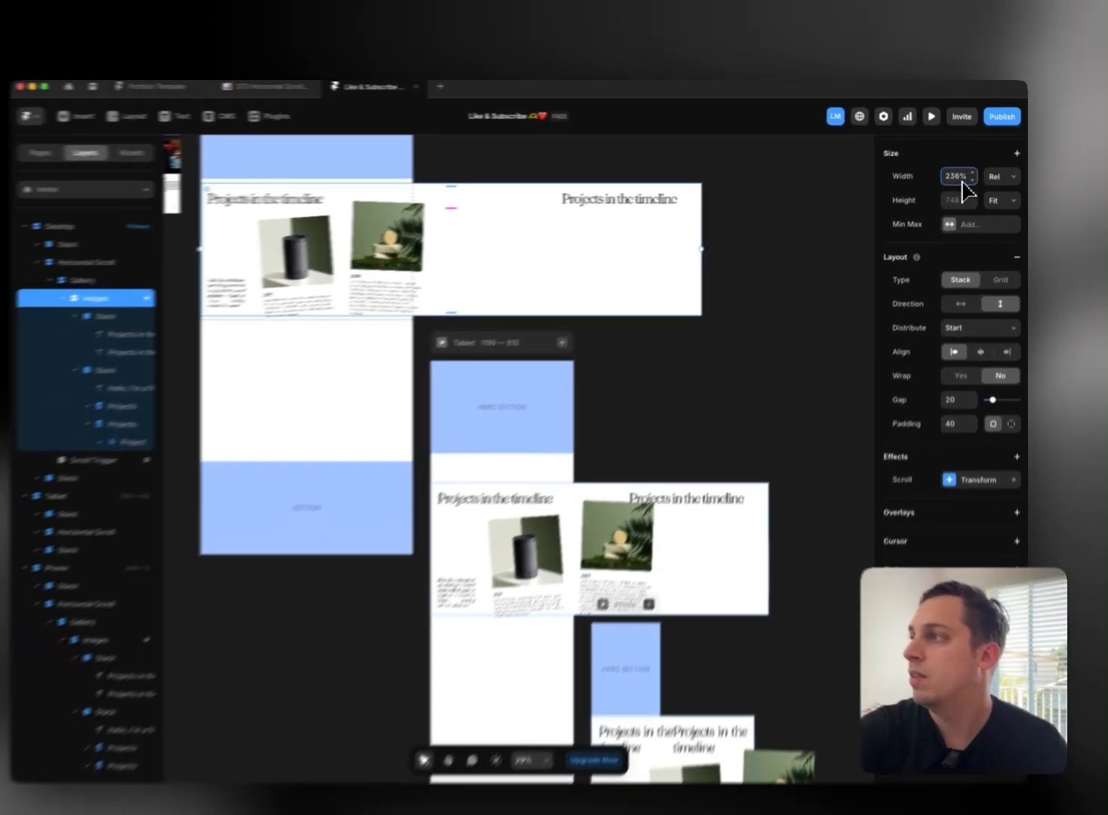
key("shift+Up")
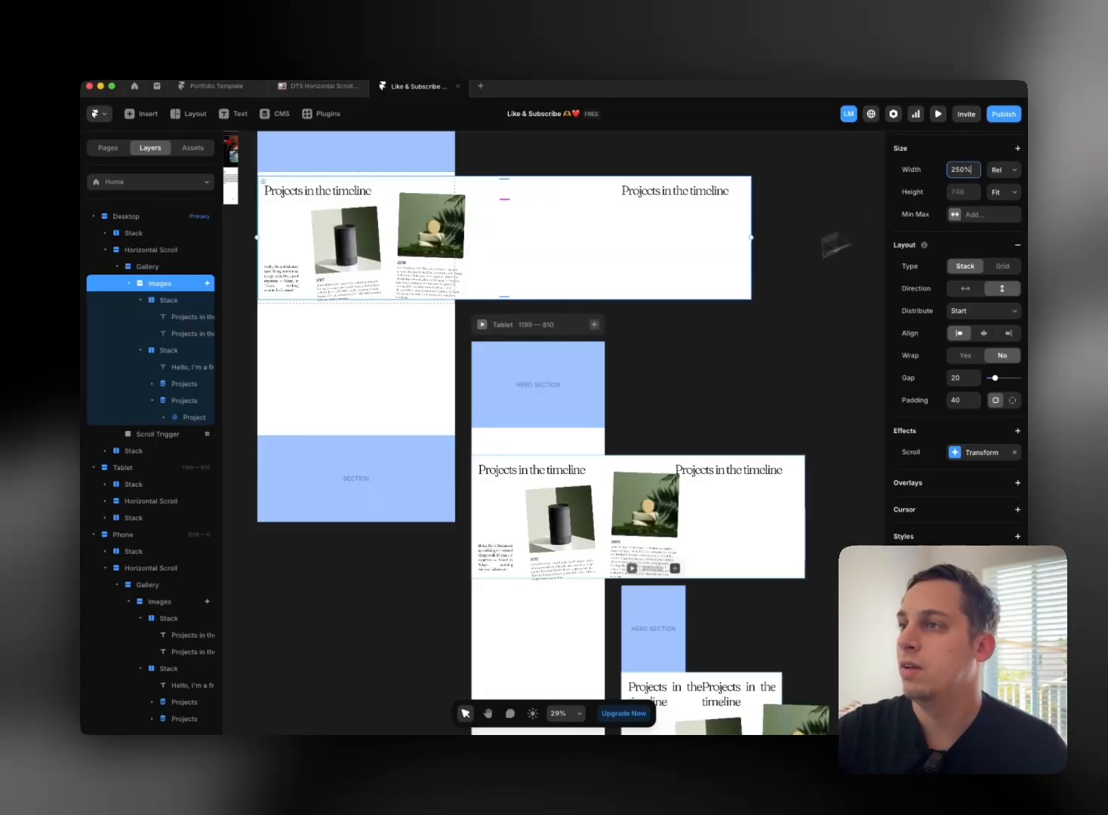
Step: Set the width of the Images layer in the Tablet breakpoint to 320%
scroll(692, 297, "left", 1)
scroll(688, 304, "down", 3)
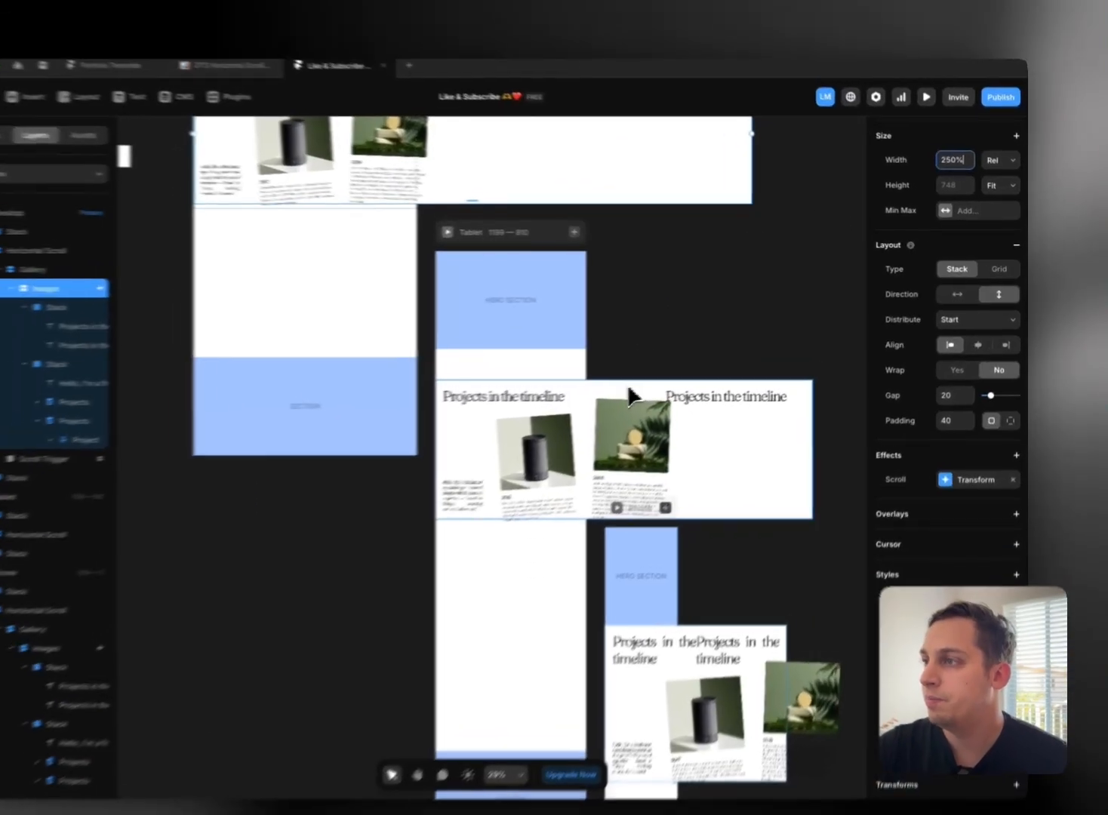
left_click(726, 406)
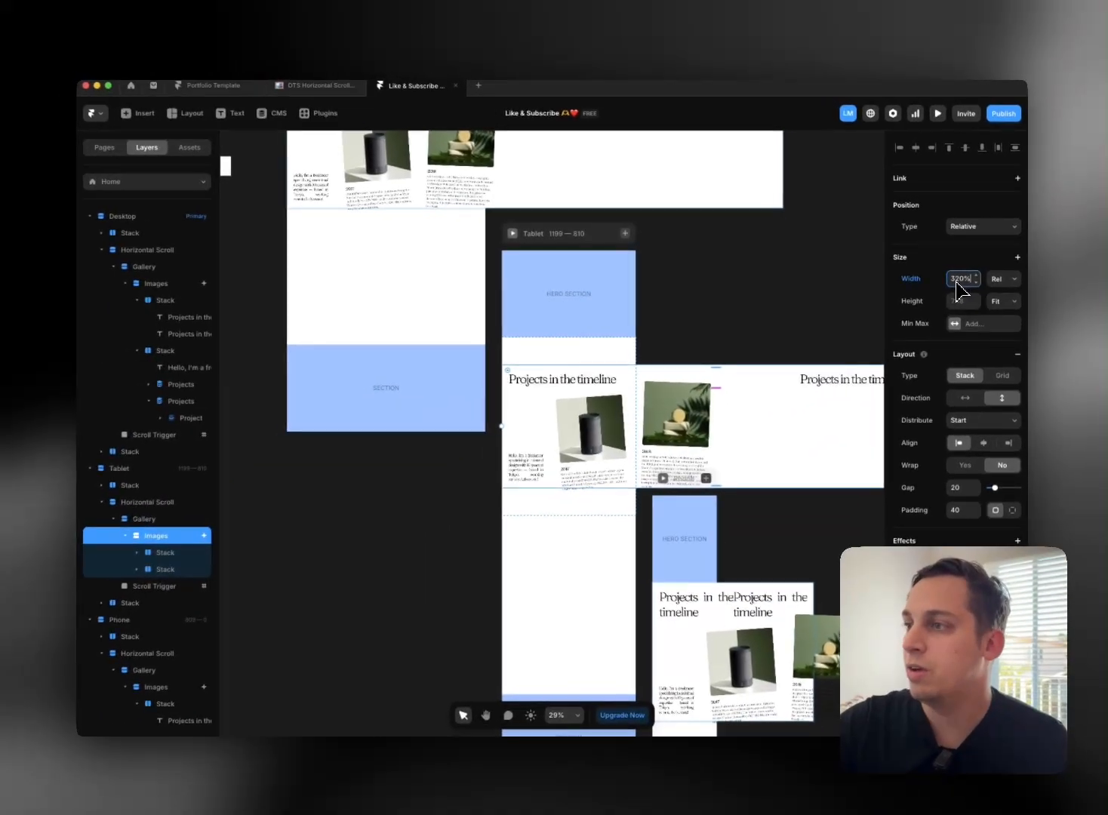
scroll(577, 328, "down", 3)
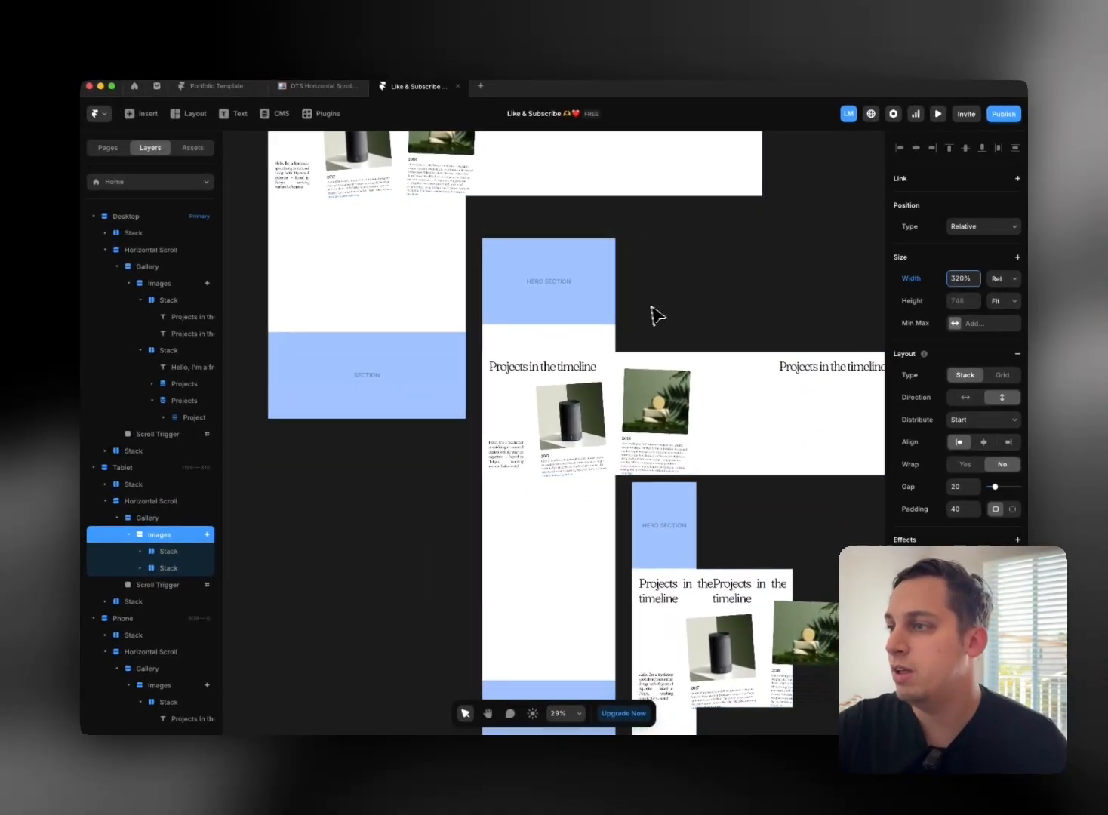
Step: Change the width of the Images layer in the Phone breakpoint to Fill
scroll(647, 316, "down", 1)
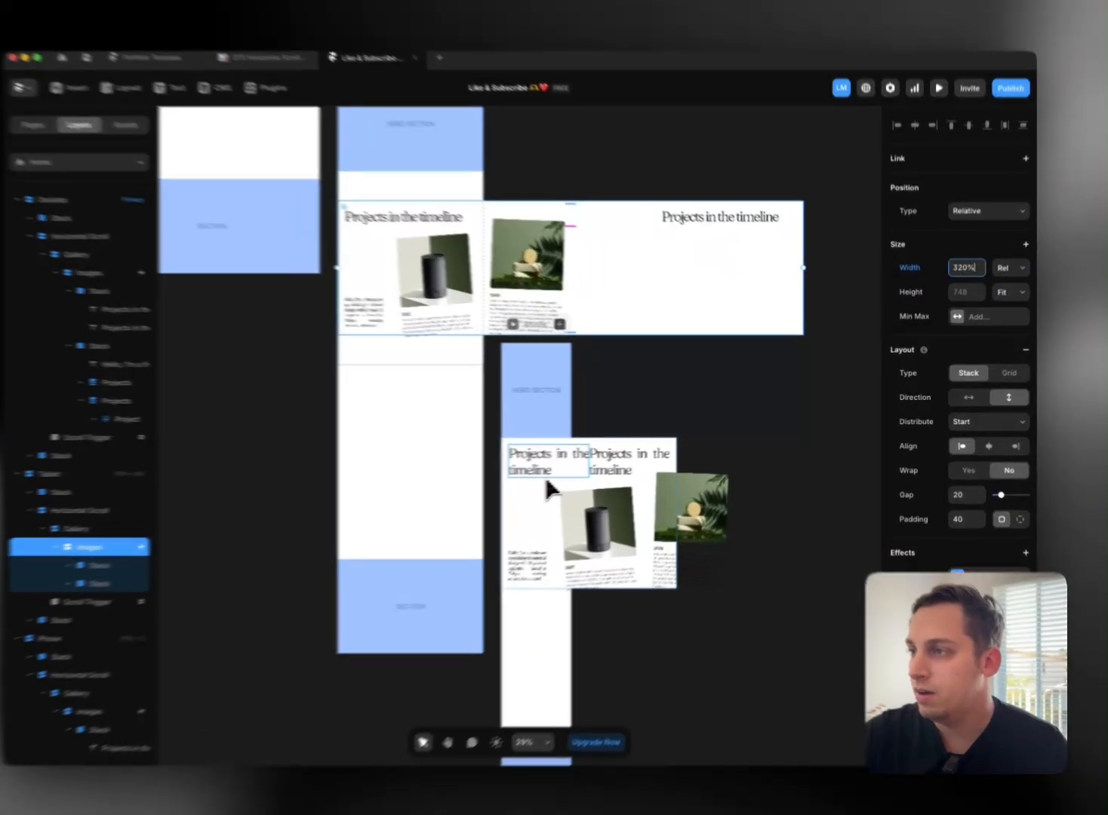
left_click(566, 470, "super")
key("Escape")
key("Escape")
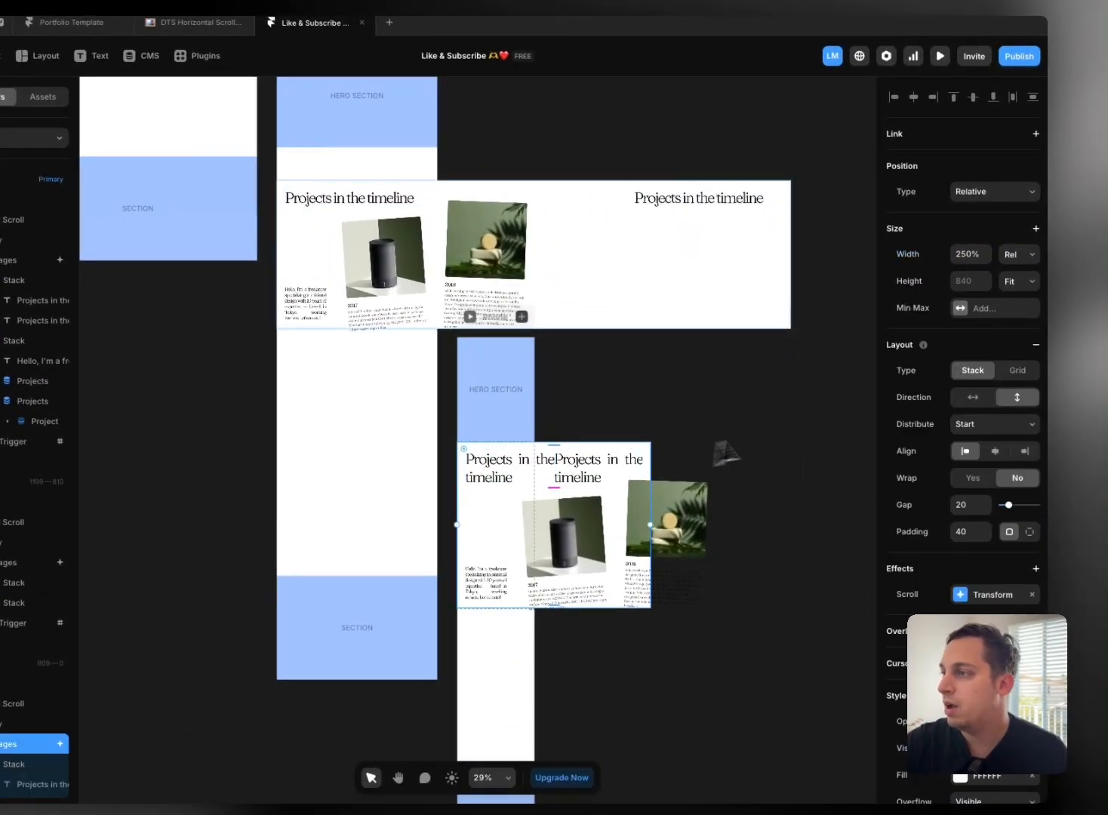
left_click(1018, 257)
left_click(995, 283)
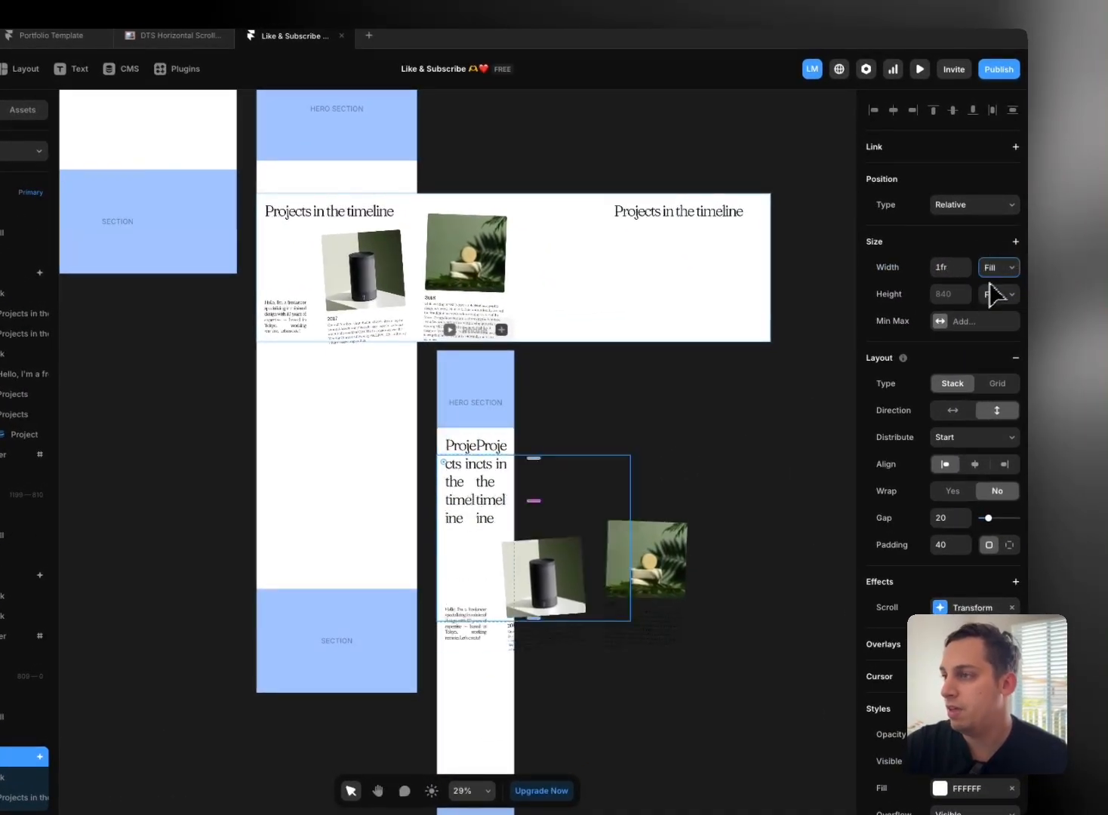
scroll(544, 458, "down", 1)
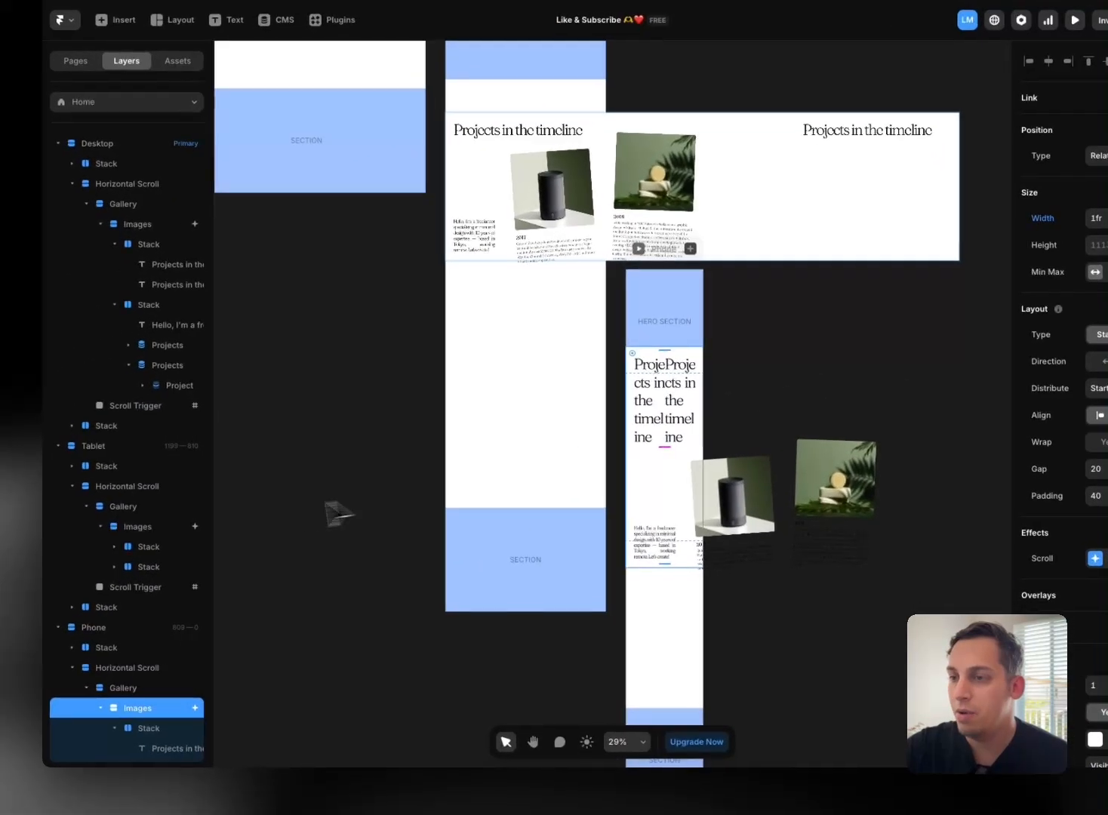
Step: Change the height of the Gallery layer in the Phone breakpoint from a viewport height to Fit Content
scroll(17, 564, "down", 2)
left_click(171, 563)
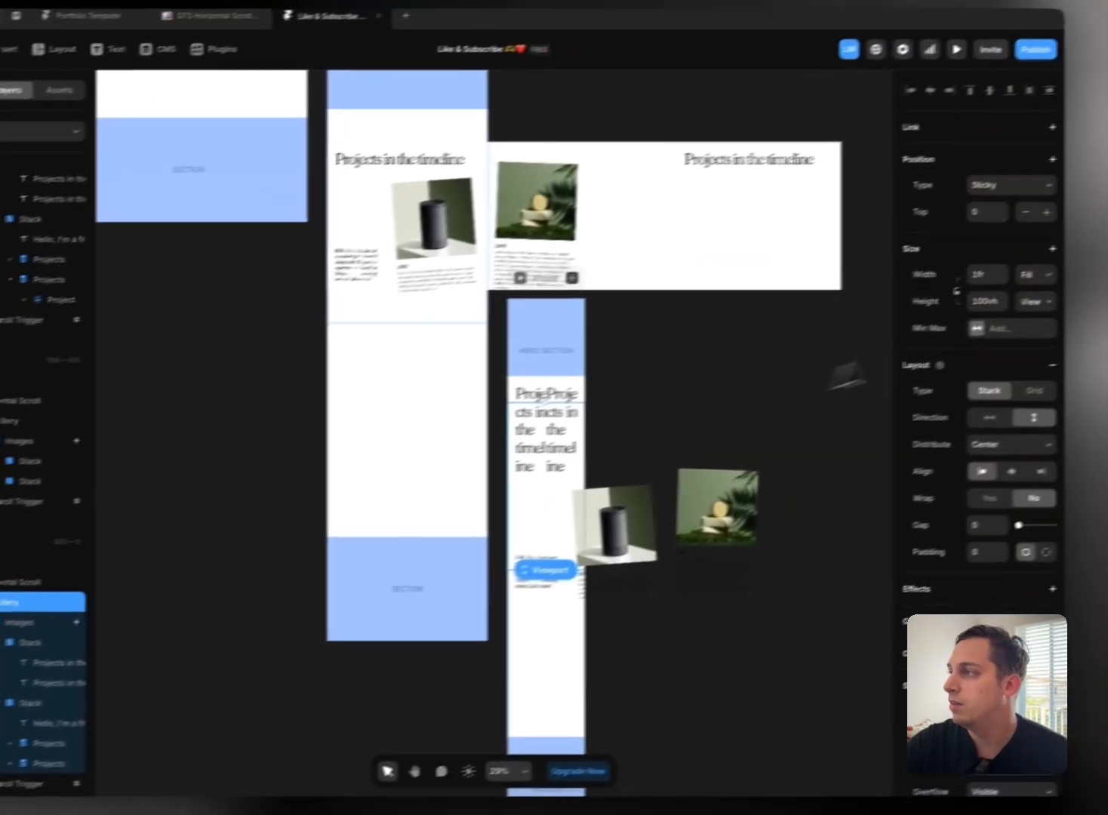
left_click(994, 326)
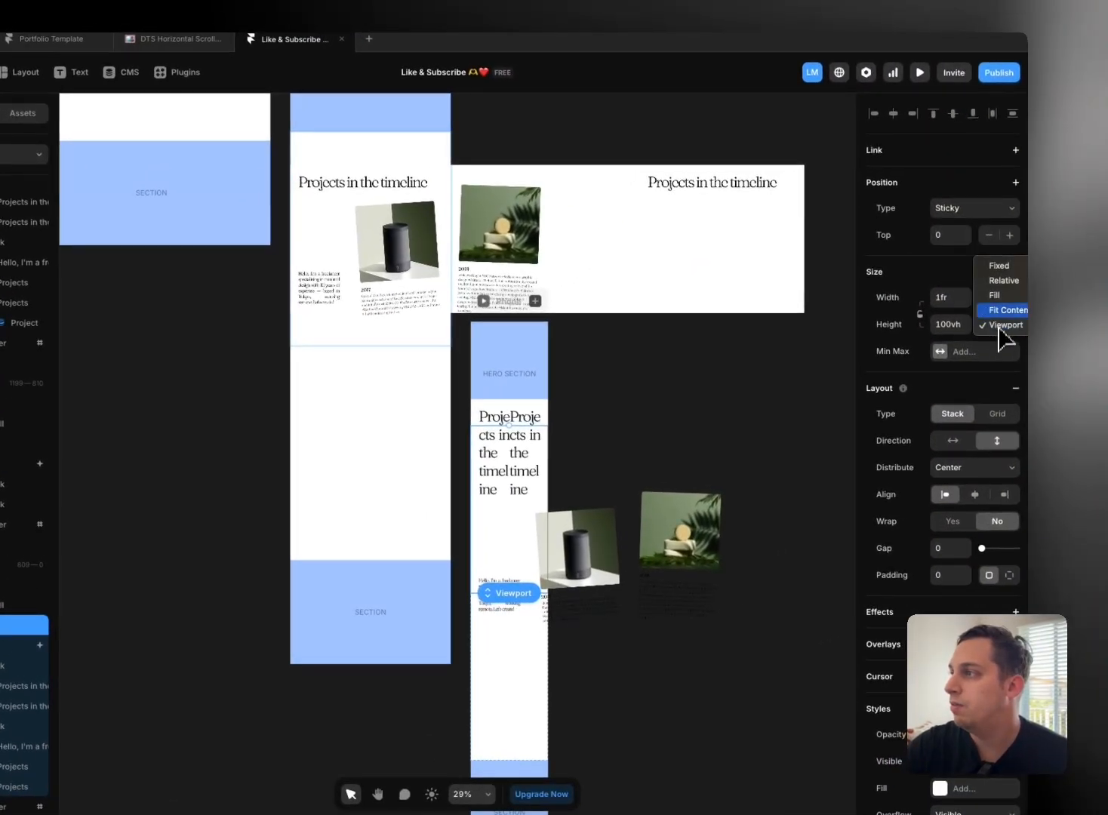
left_click(1004, 310)
scroll(612, 452, "down", 2)
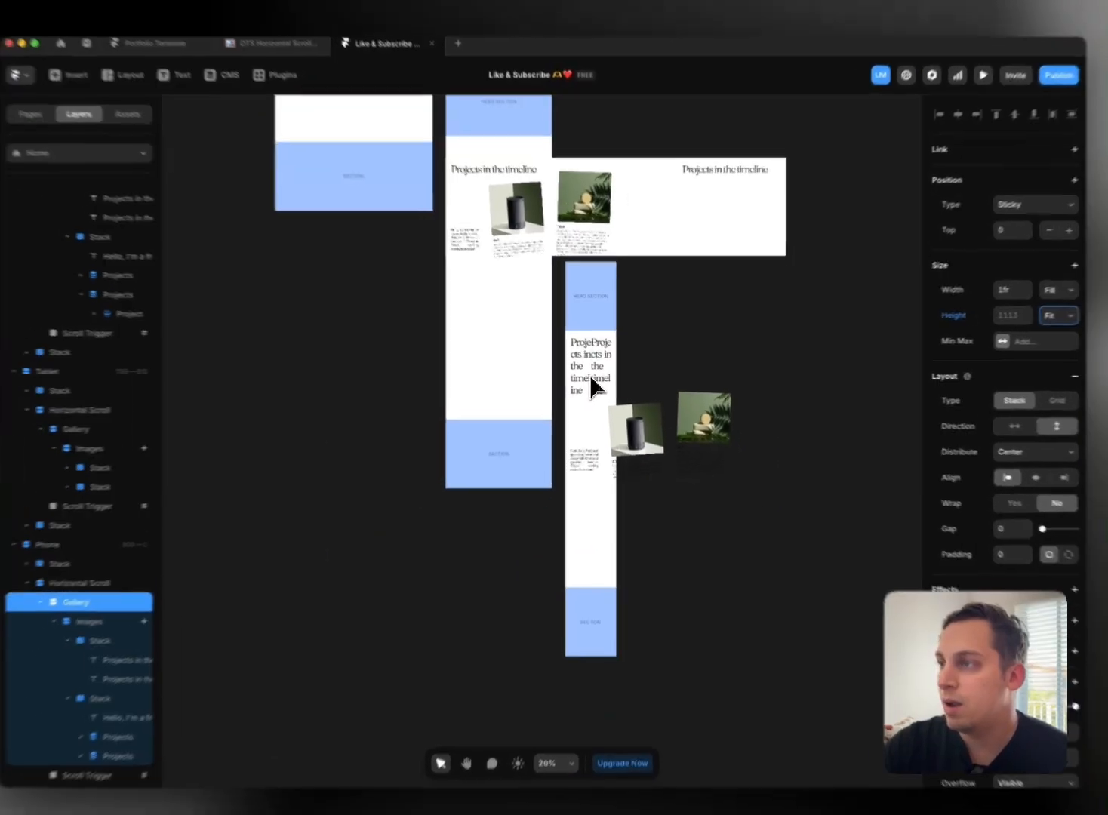
Step: In the Phone breakpoint, set the heading Stack to vertical direction and remove its second "Projects in the timeline" text
scroll(589, 384, "up", 3)
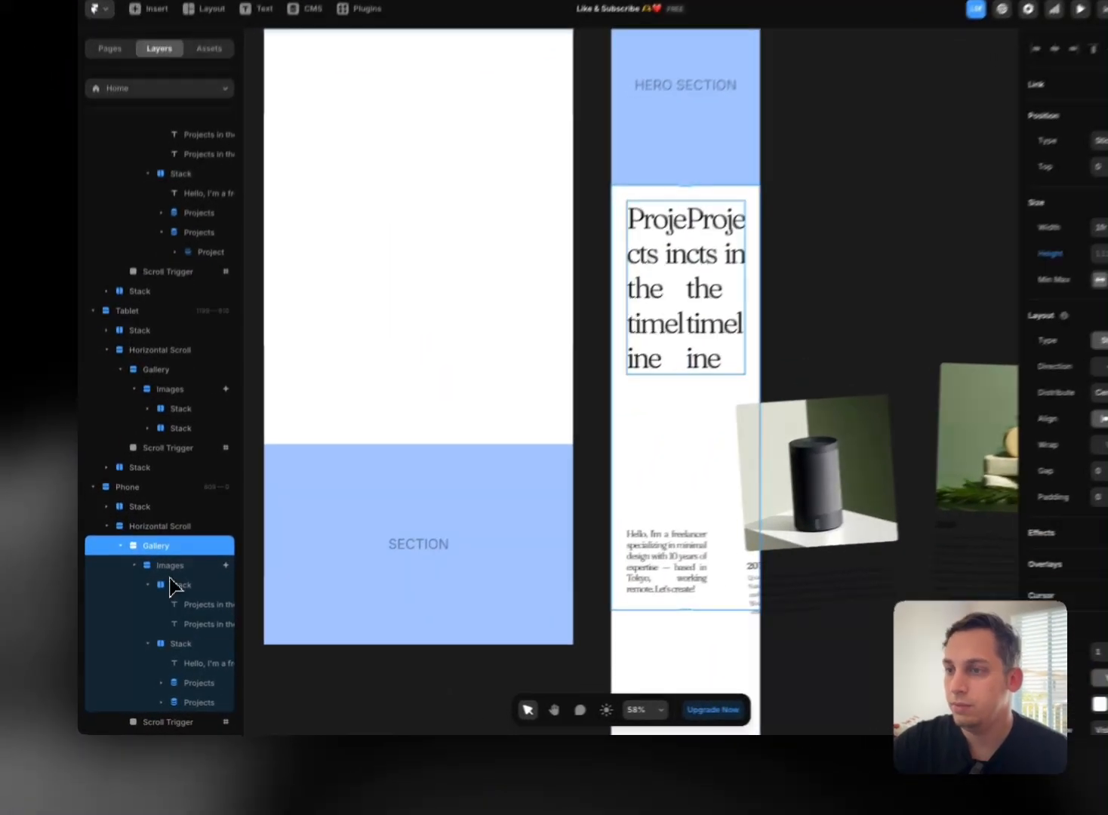
left_click(164, 610)
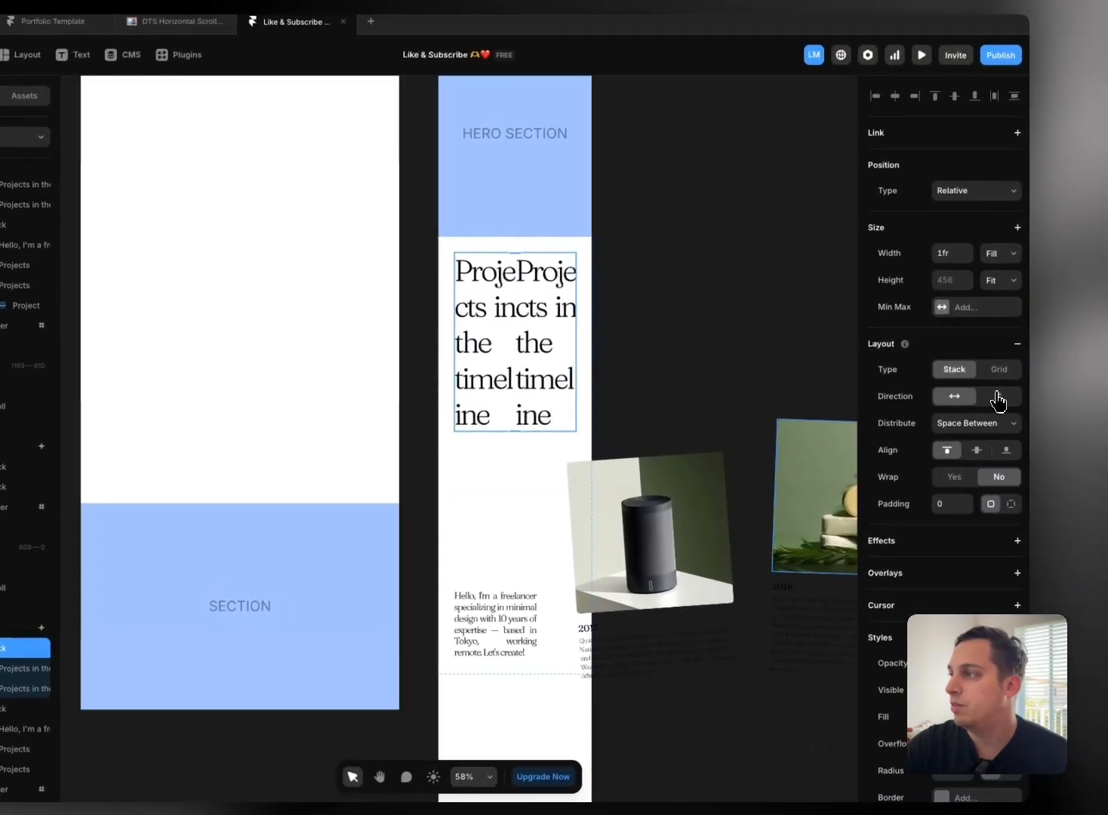
left_click(995, 399)
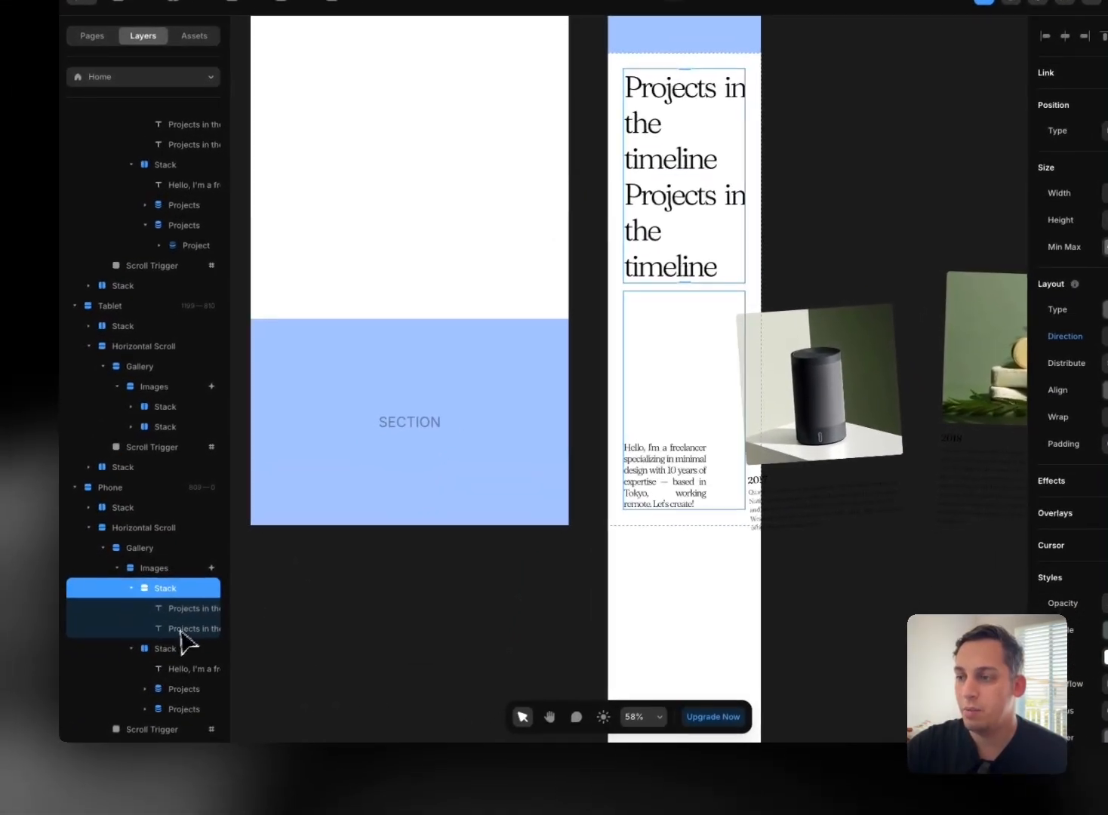
left_click(137, 676)
key("Delete")
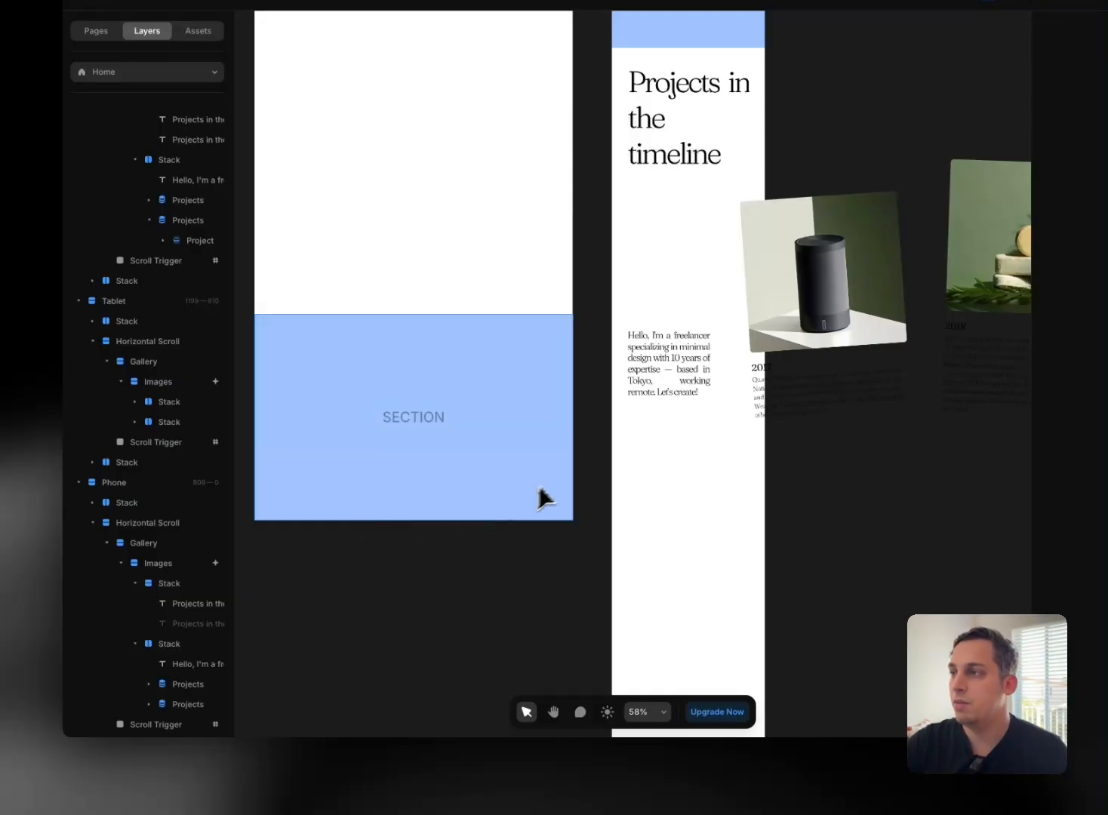
Step: Change the position type of both Projects lists in the Phone breakpoint from Absolute to Relative
left_click(679, 320)
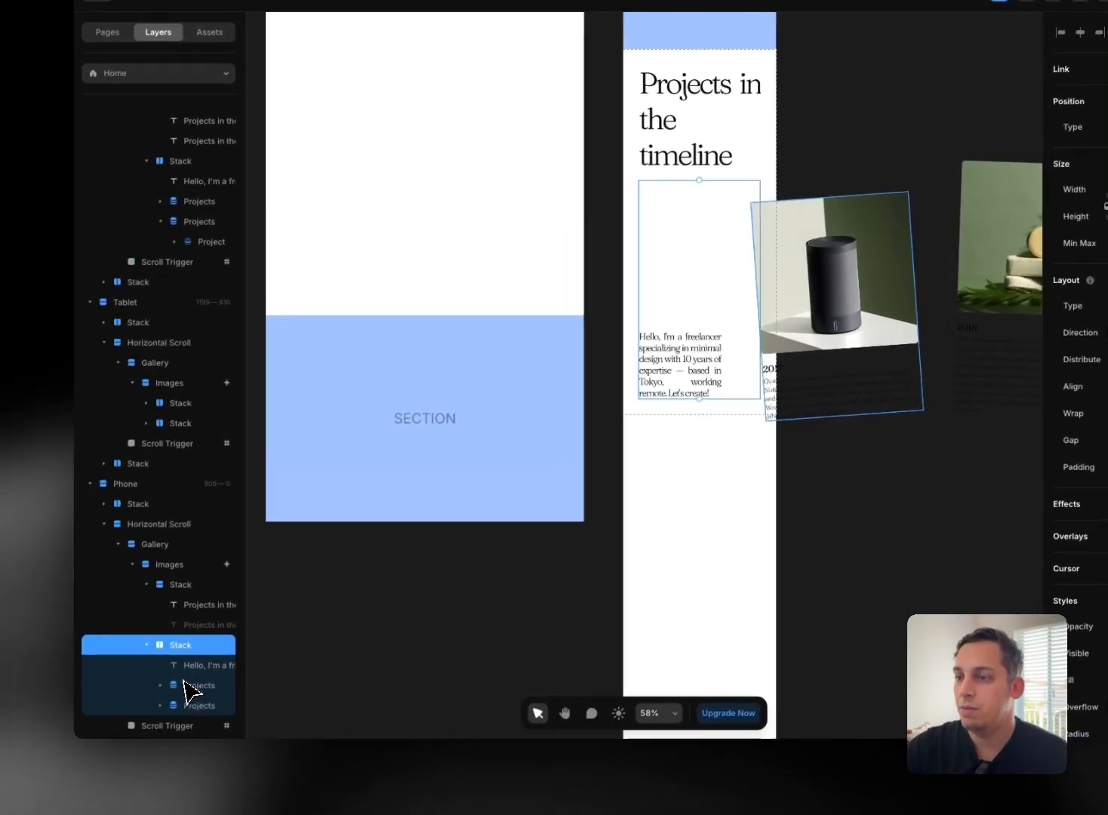
left_click(146, 718)
left_click(200, 721, "shift")
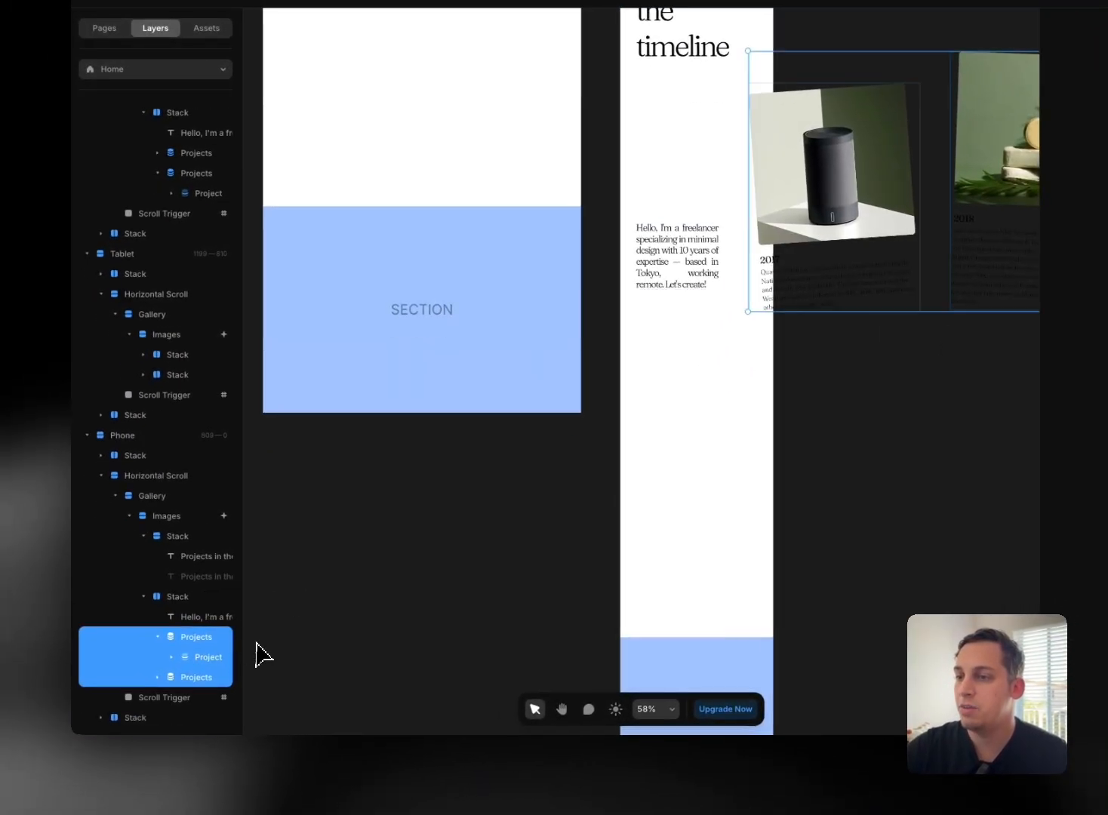
left_click(257, 644)
left_click(193, 638)
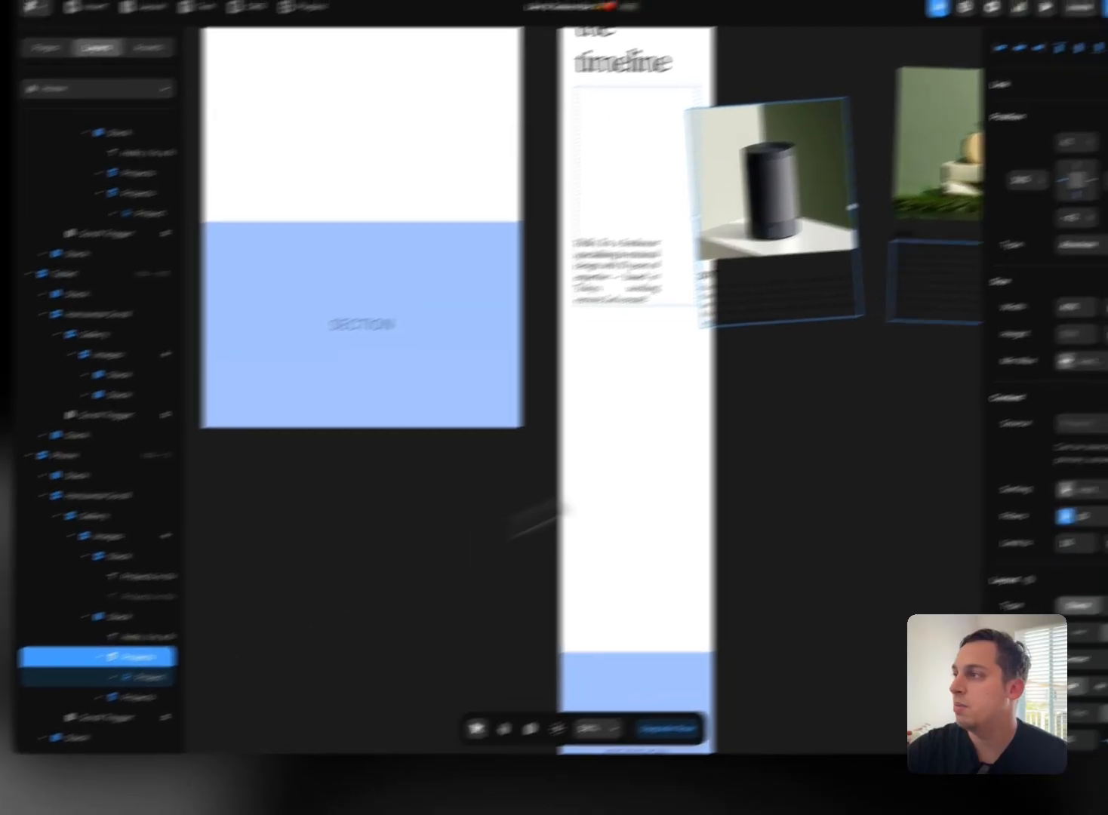
left_click(990, 315)
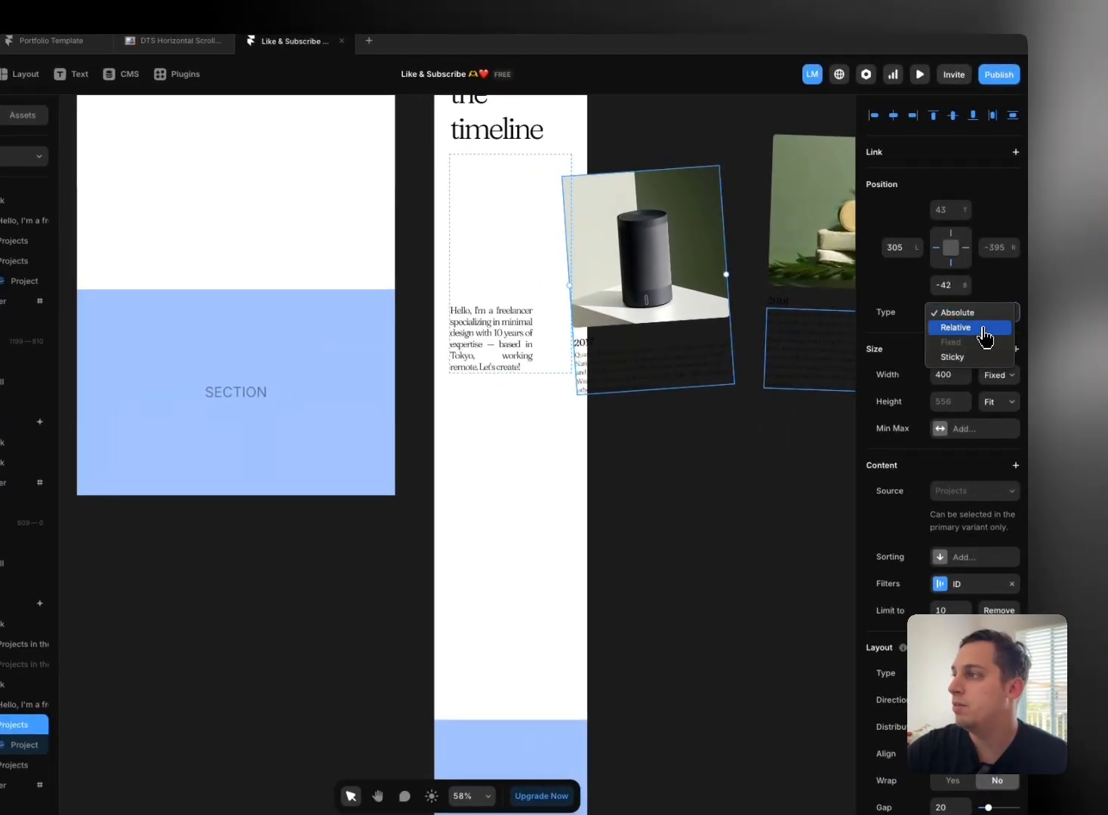
left_click(985, 328)
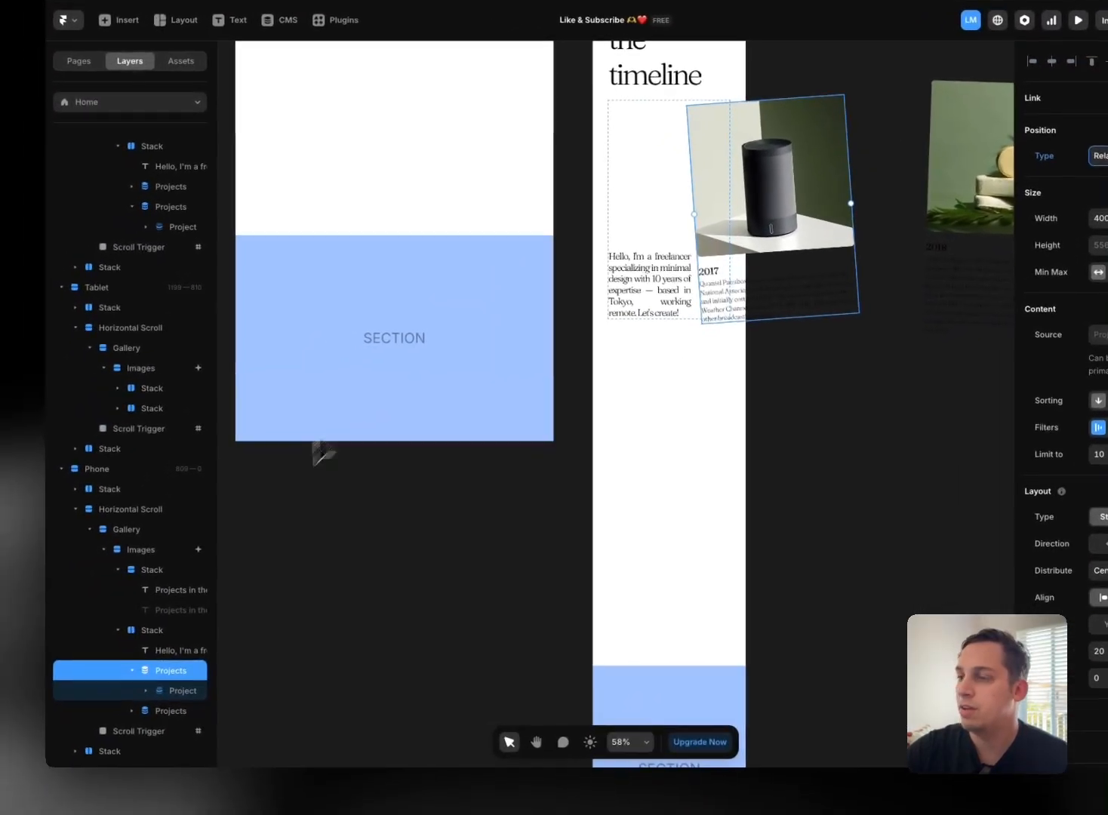
left_click(13, 764)
left_click(997, 344)
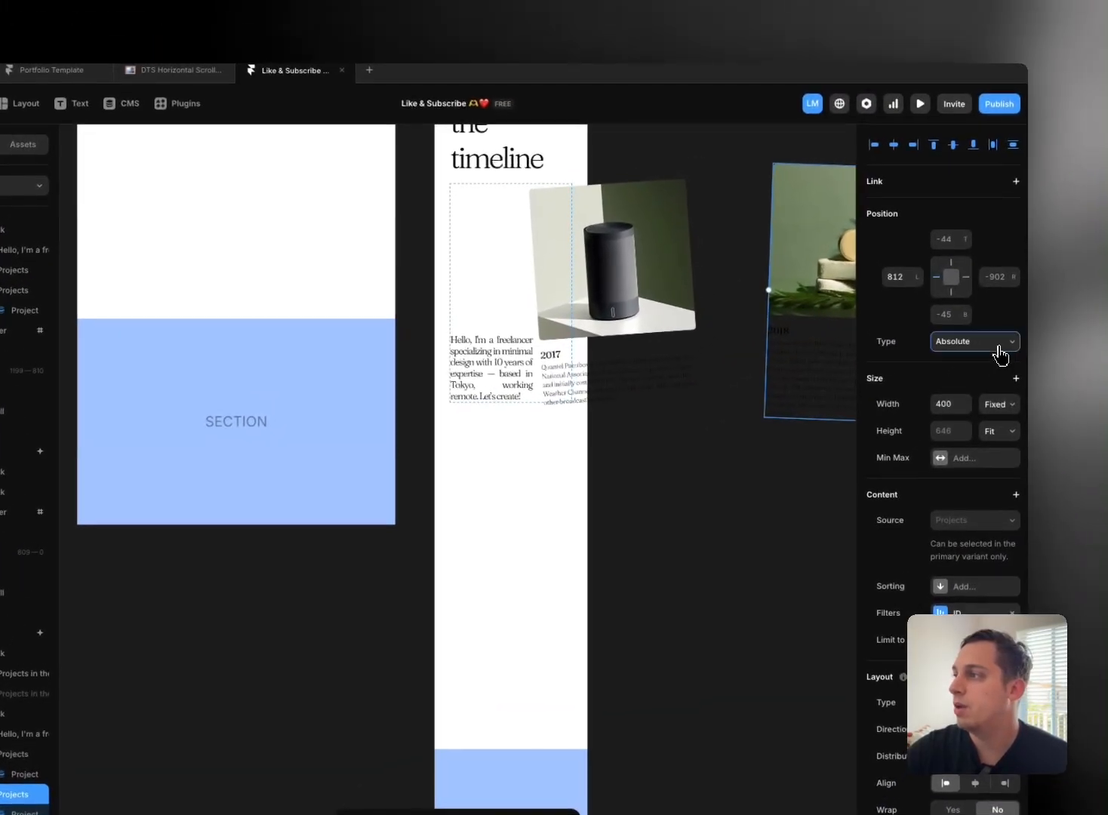
left_click(973, 372)
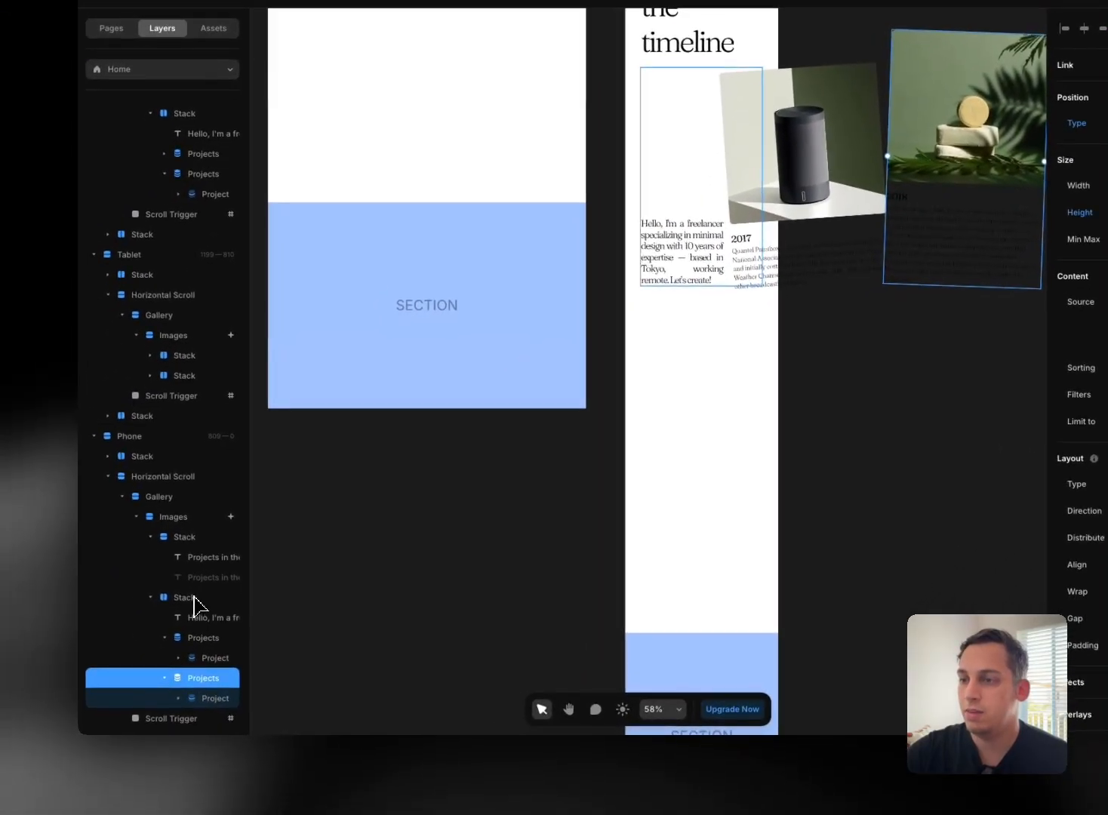
Step: Set the Phone Stack holding the intro text and Projects lists to vertical direction with Fit Content height
left_click(144, 648)
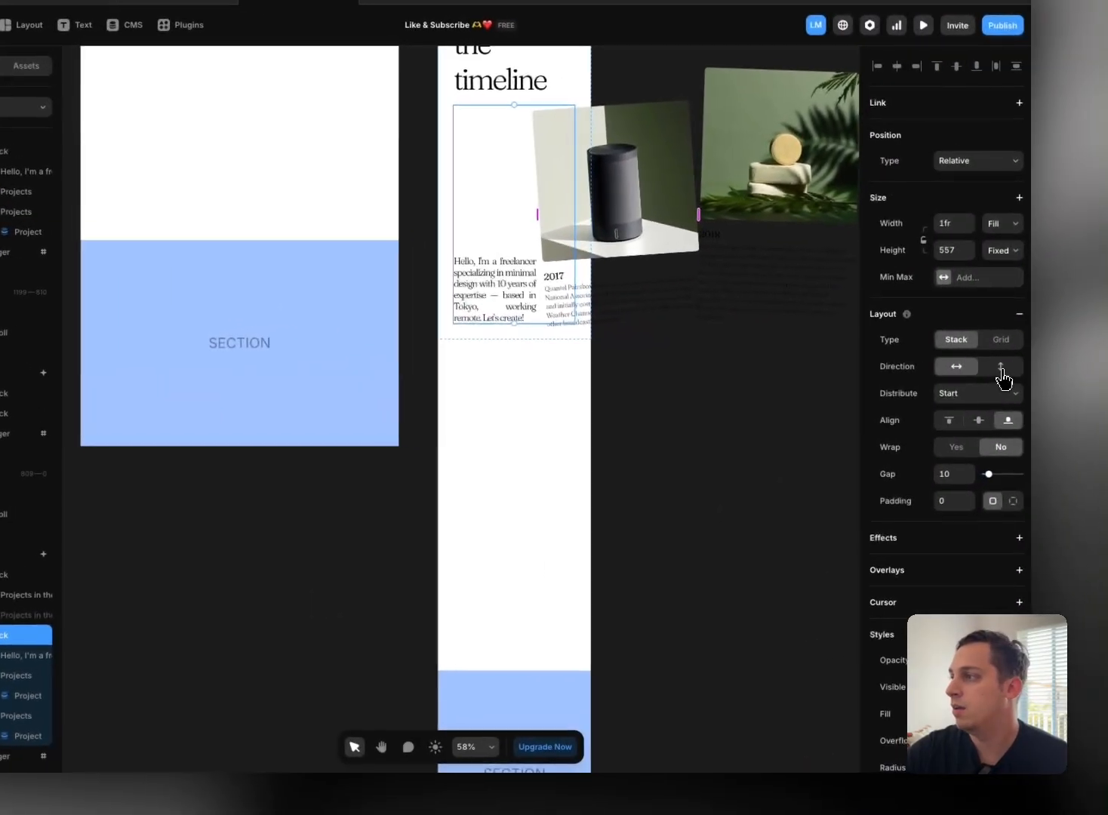
left_click(1001, 368)
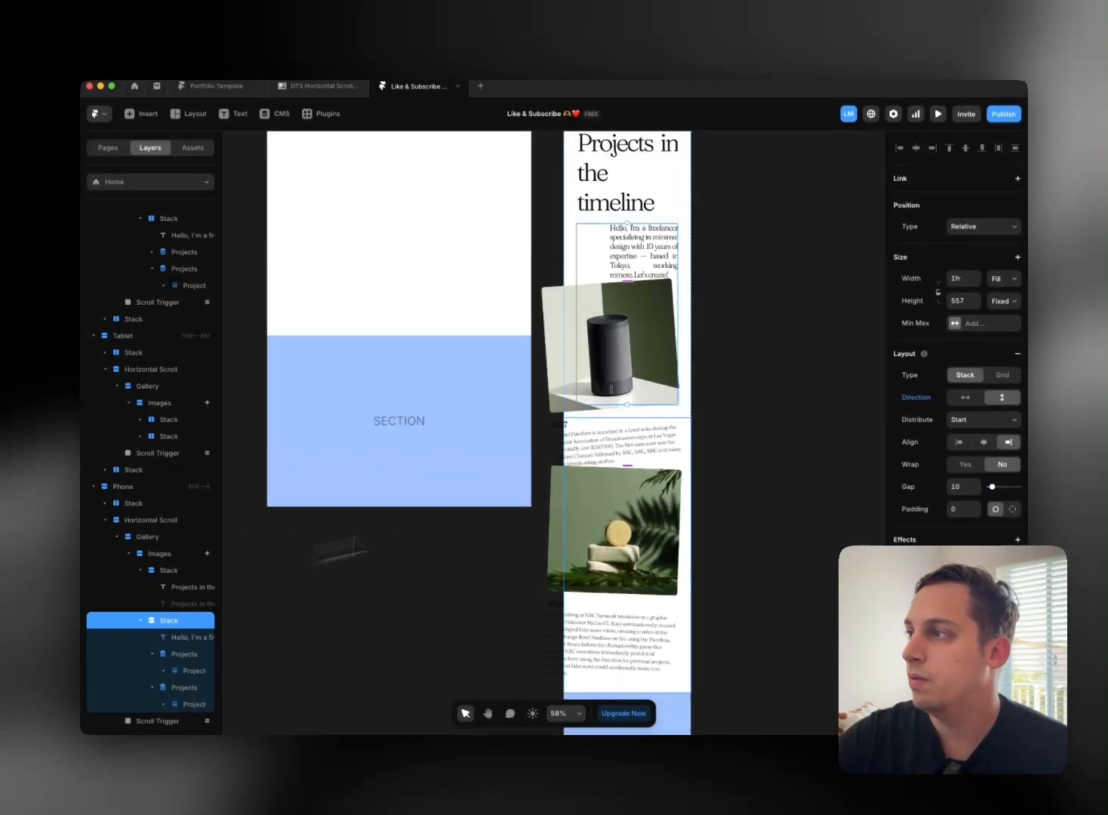
left_click(1004, 300)
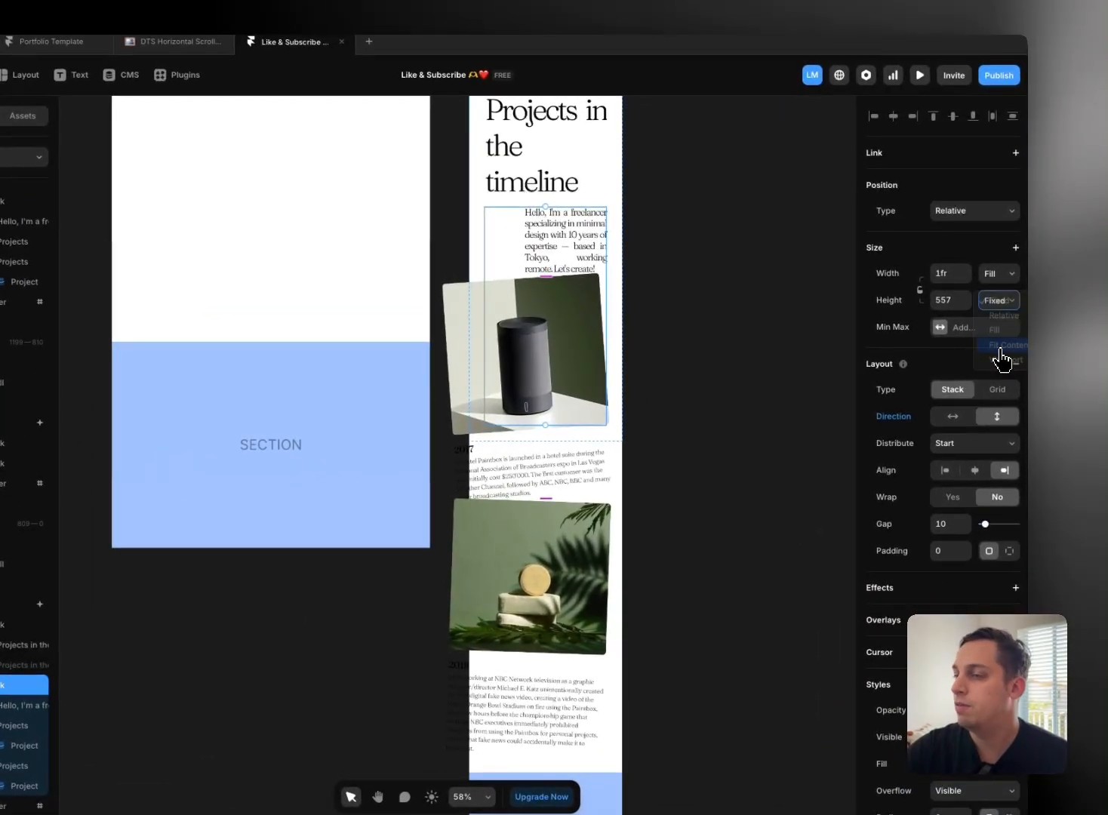
scroll(742, 341, "down", 3)
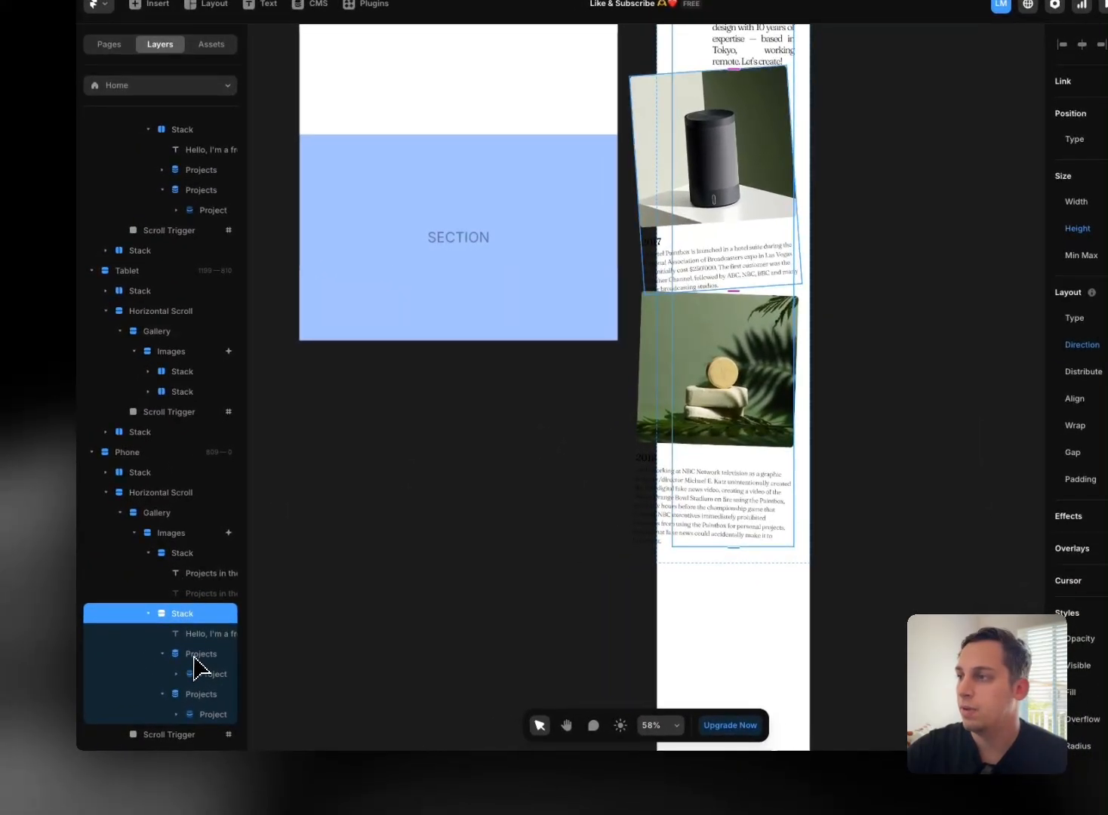
Step: Change the width of both Projects lists in the Phone breakpoint from Fixed to Fill
left_click(196, 654)
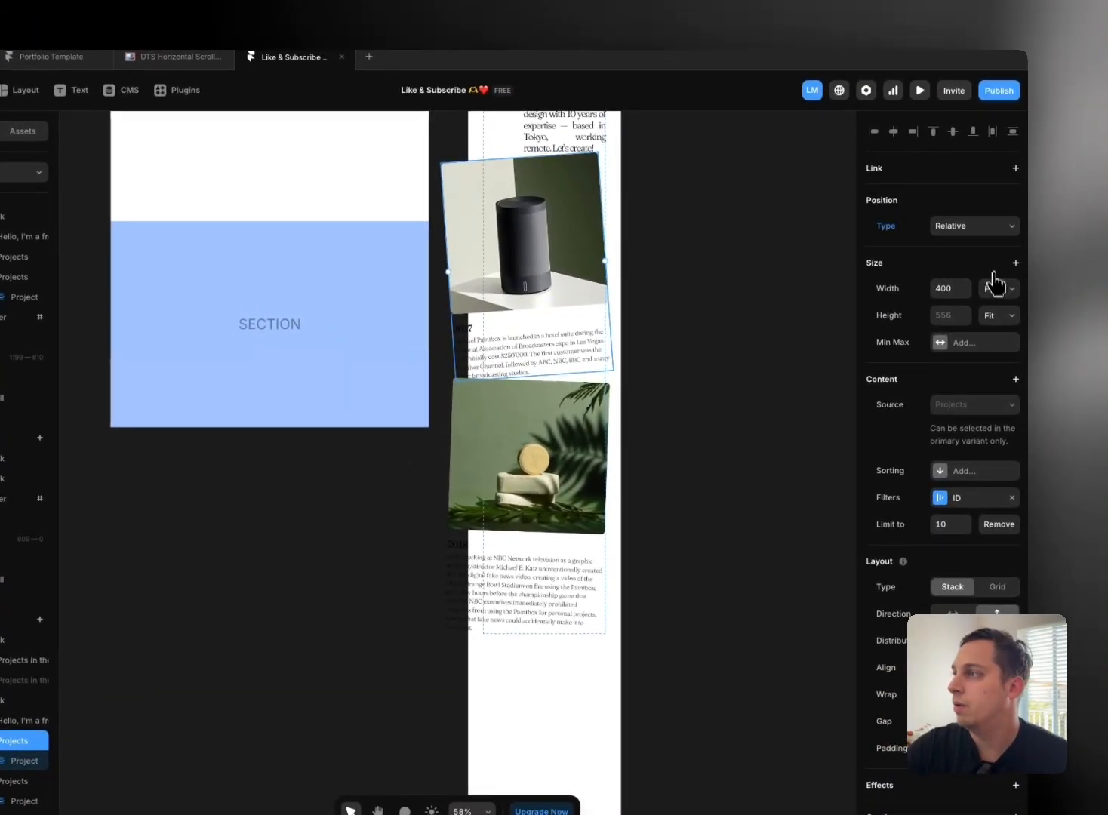
left_click(996, 320)
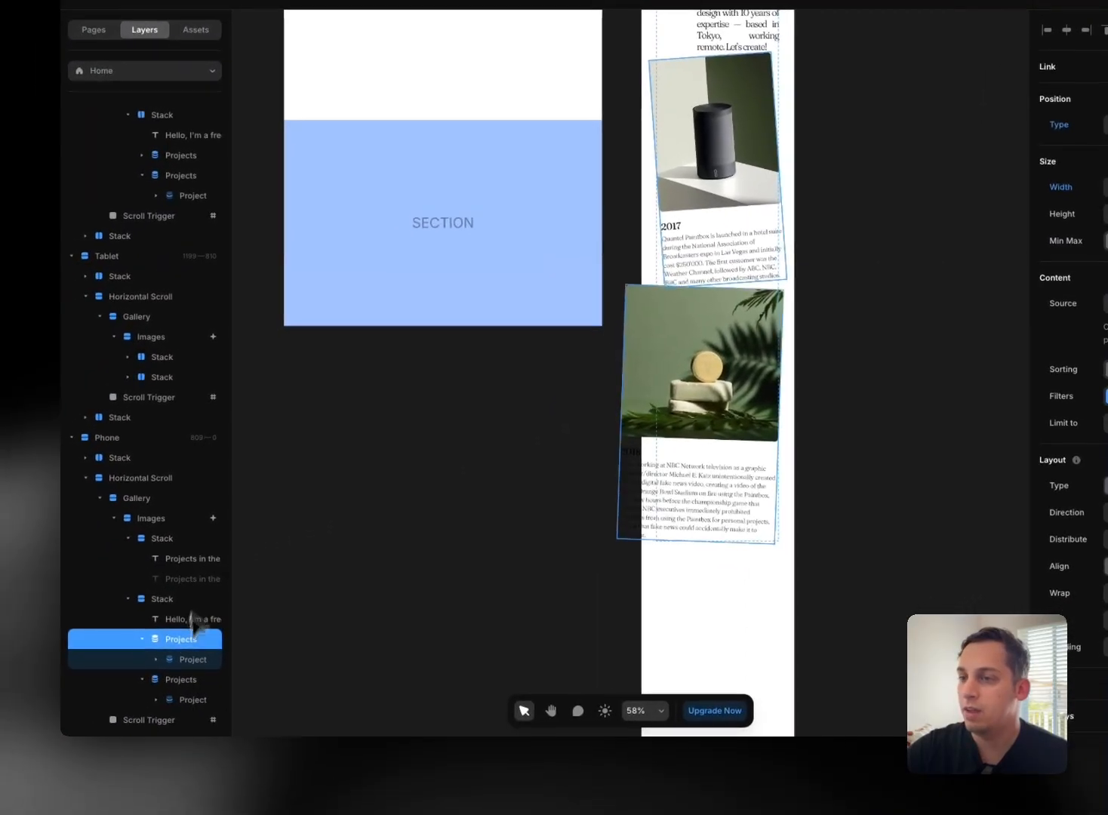
left_click(13, 782)
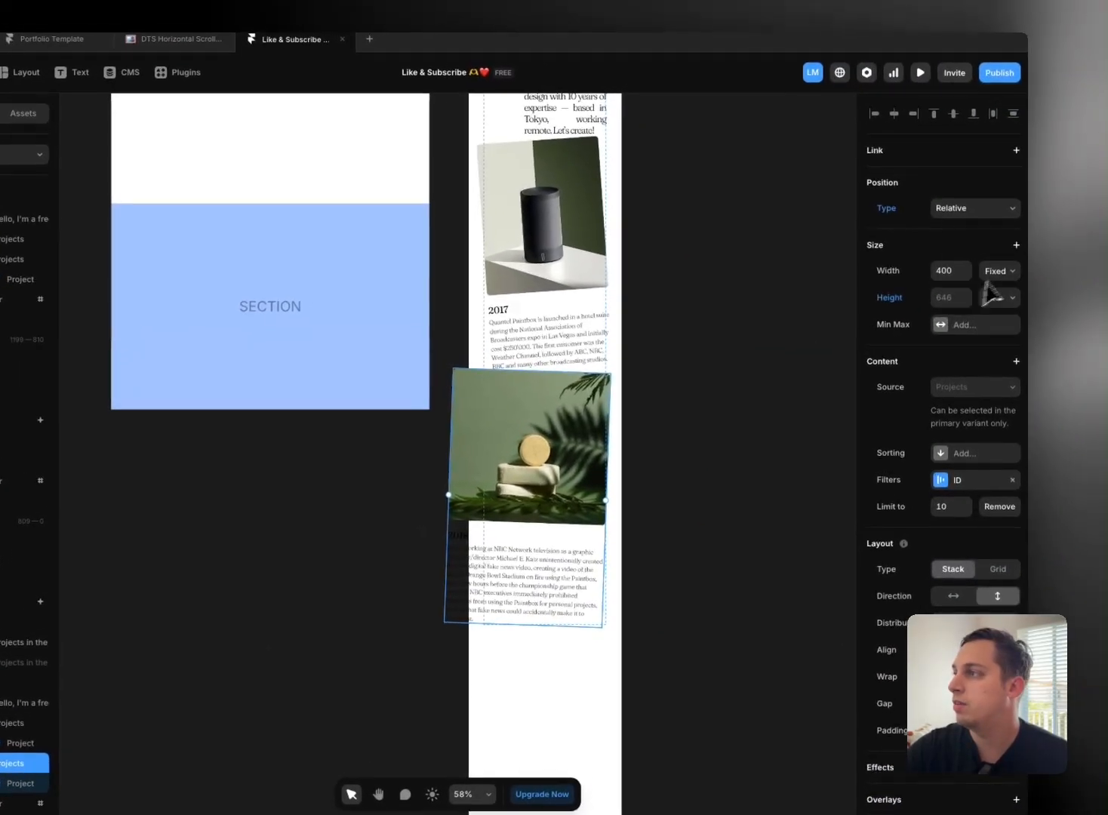
left_click(1070, 237)
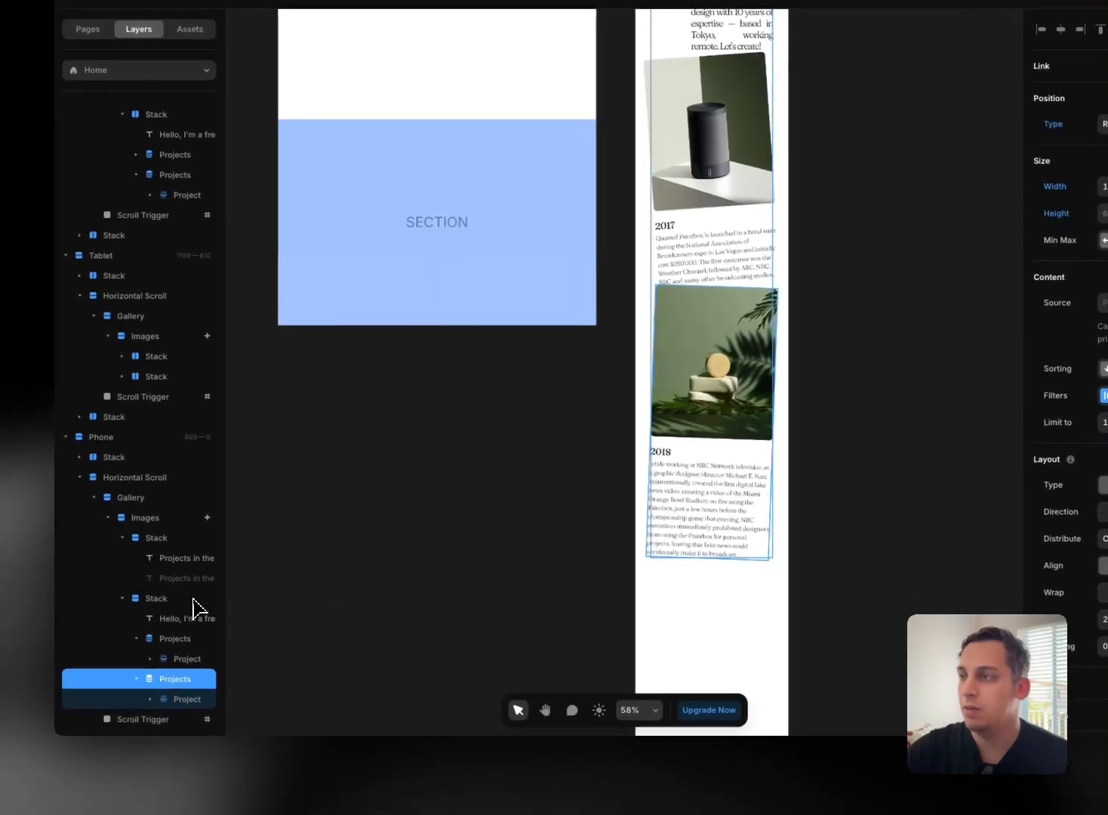
Step: Set the gap of the Phone Stack containing the intro text and Projects lists to 60
left_click(193, 598)
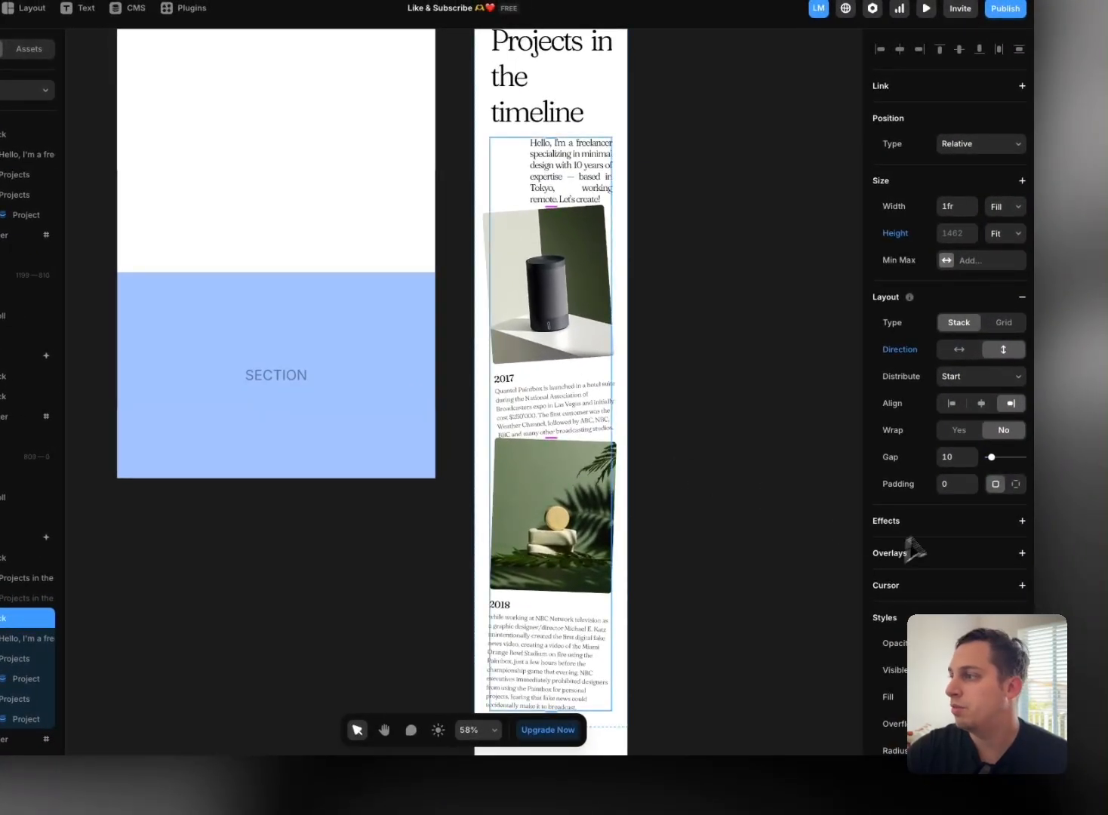
type("70")
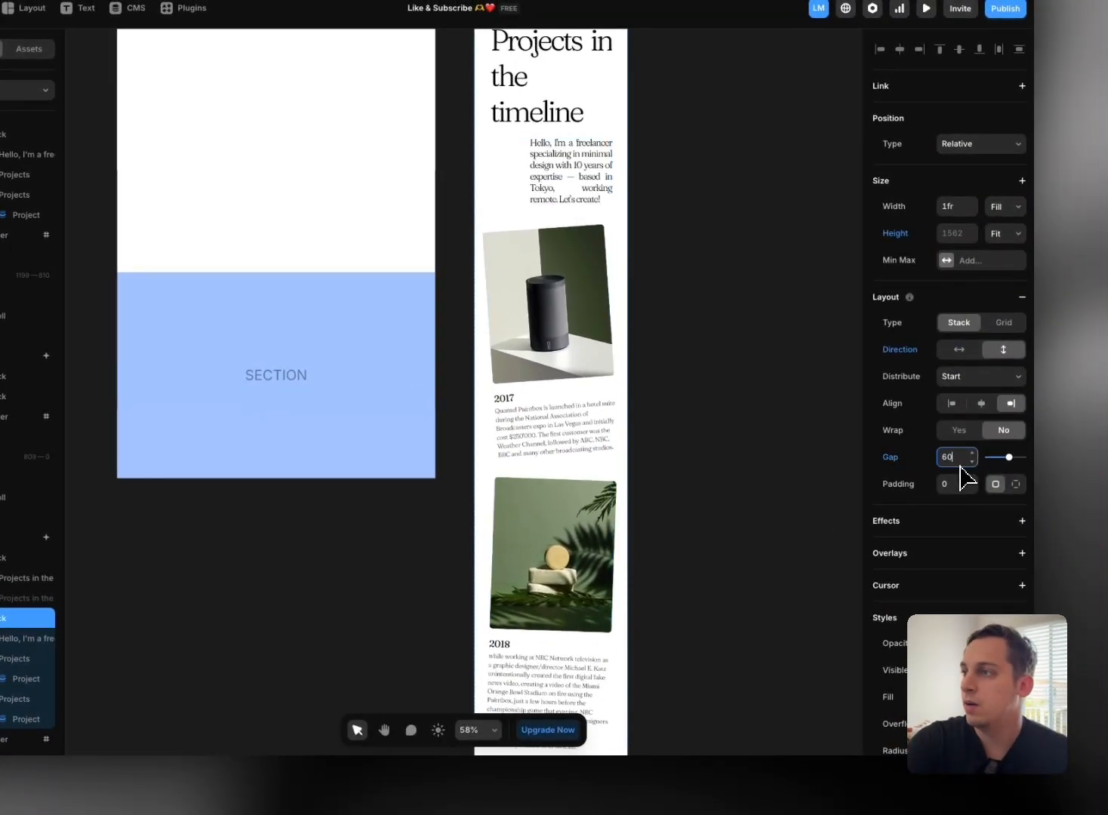
key("shift+Down")
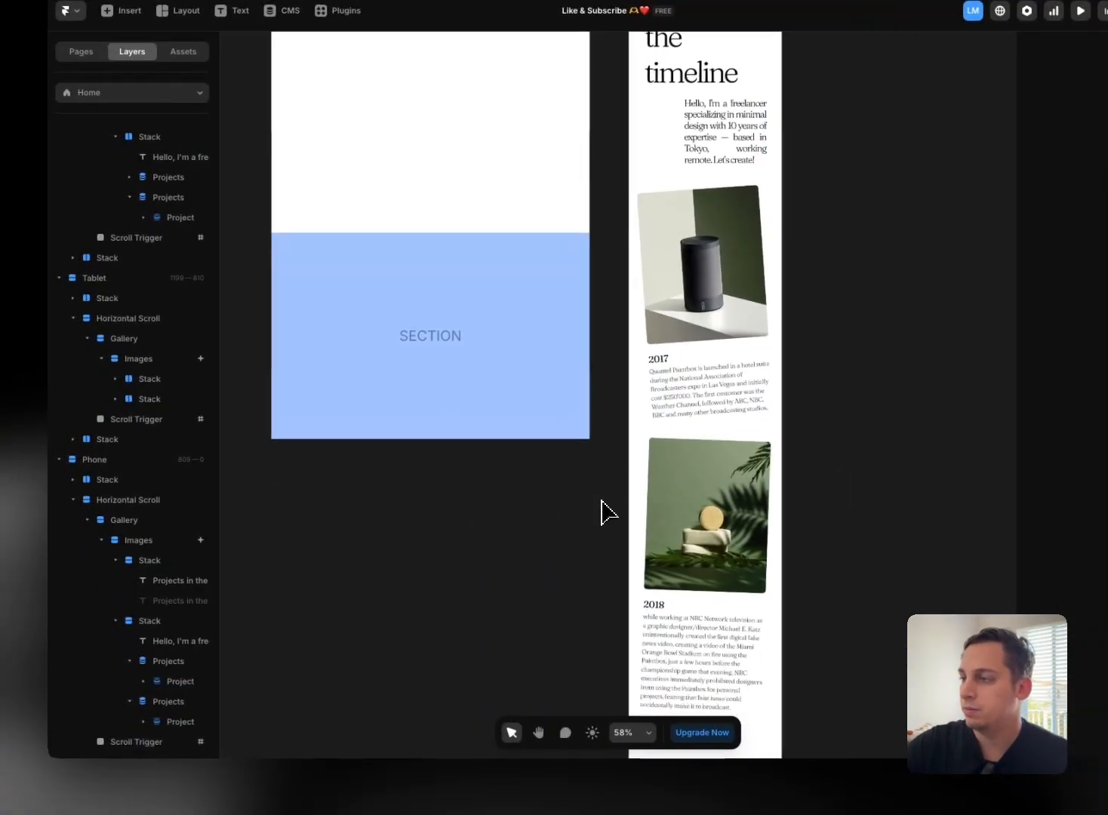
Step: Reduce the tilt of the first Projects list, the 2017 item, in the Phone breakpoint
scroll(448, 498, "down", 3)
scroll(448, 498, "down", 5)
scroll(604, 513, "down", 1)
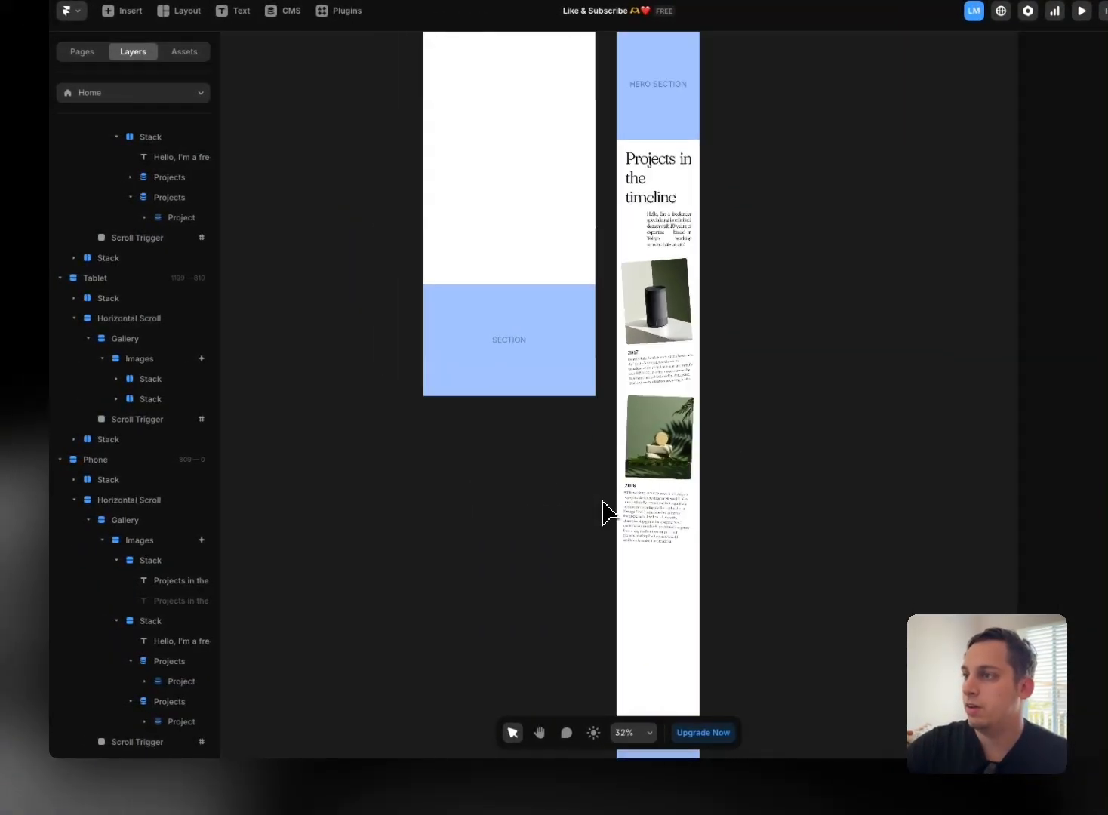
left_click(659, 353)
scroll(662, 353, "up", 3)
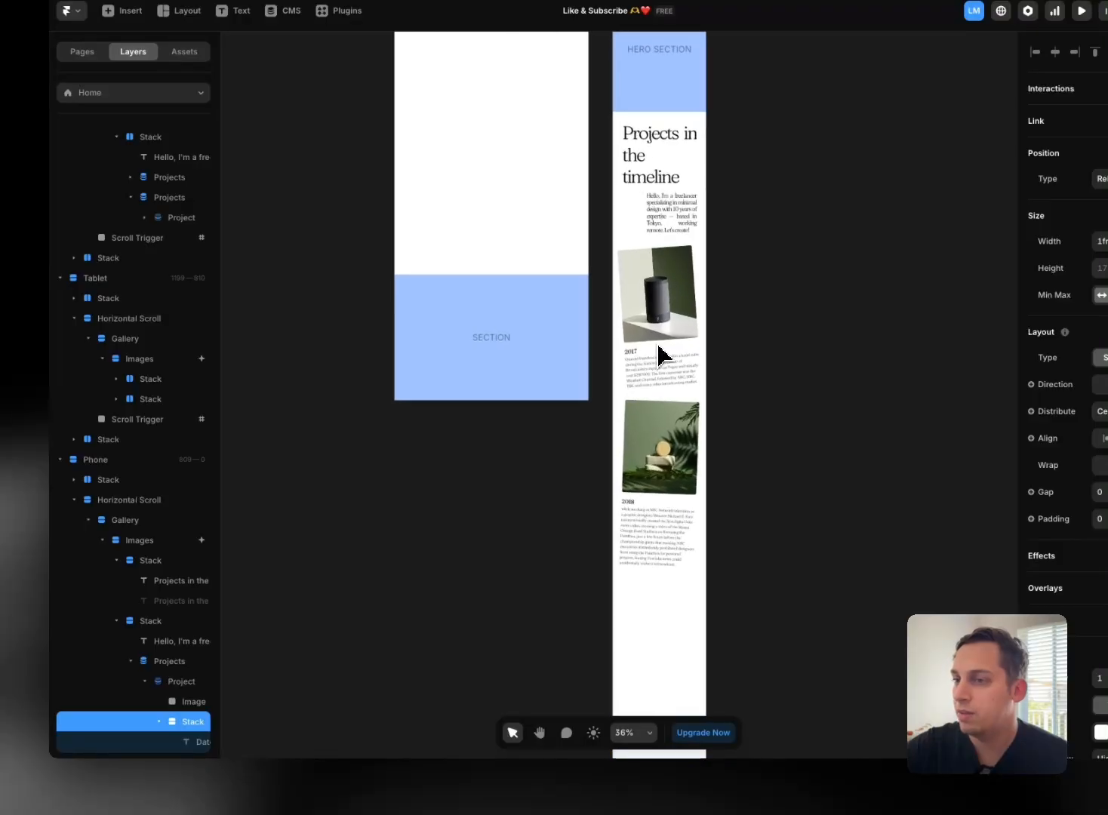
left_click(169, 661)
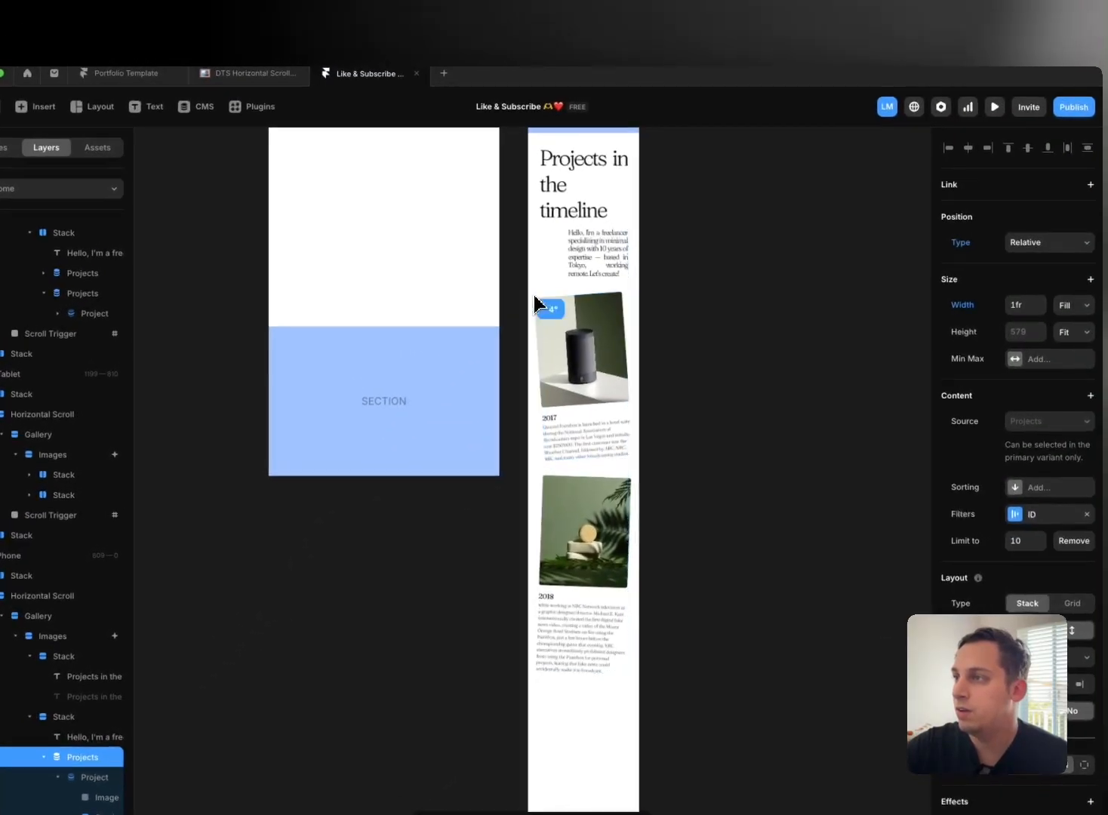
left_click(672, 323)
scroll(672, 323, "up", 4)
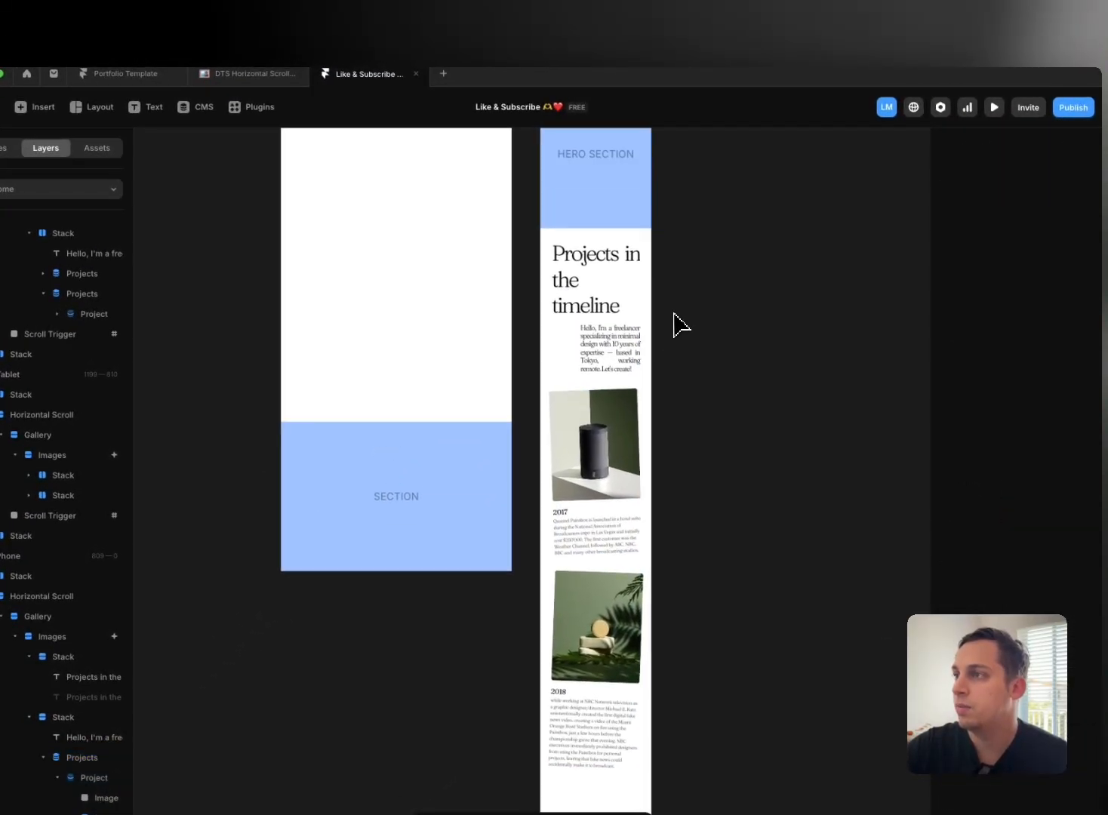
Step: Review the timeline gallery layout across the Phone, Tablet and Desktop breakpoints
scroll(673, 316, "down", 5)
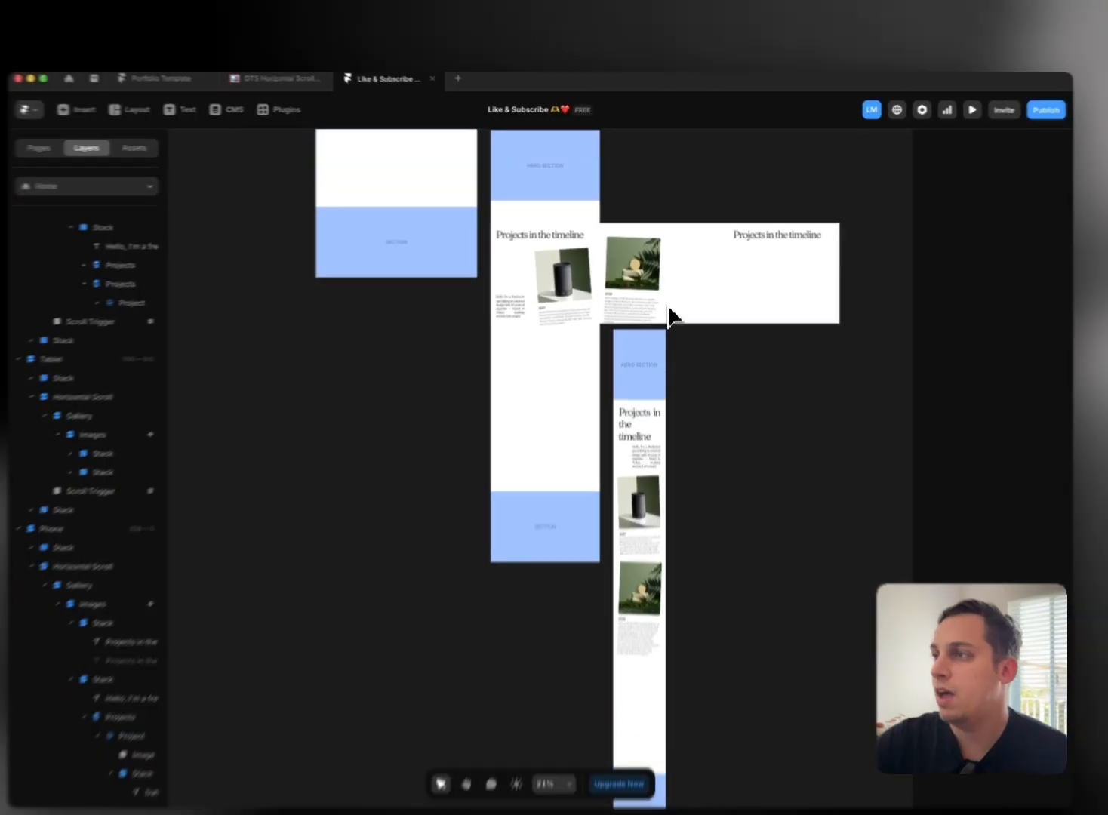
scroll(668, 435, "up", 2)
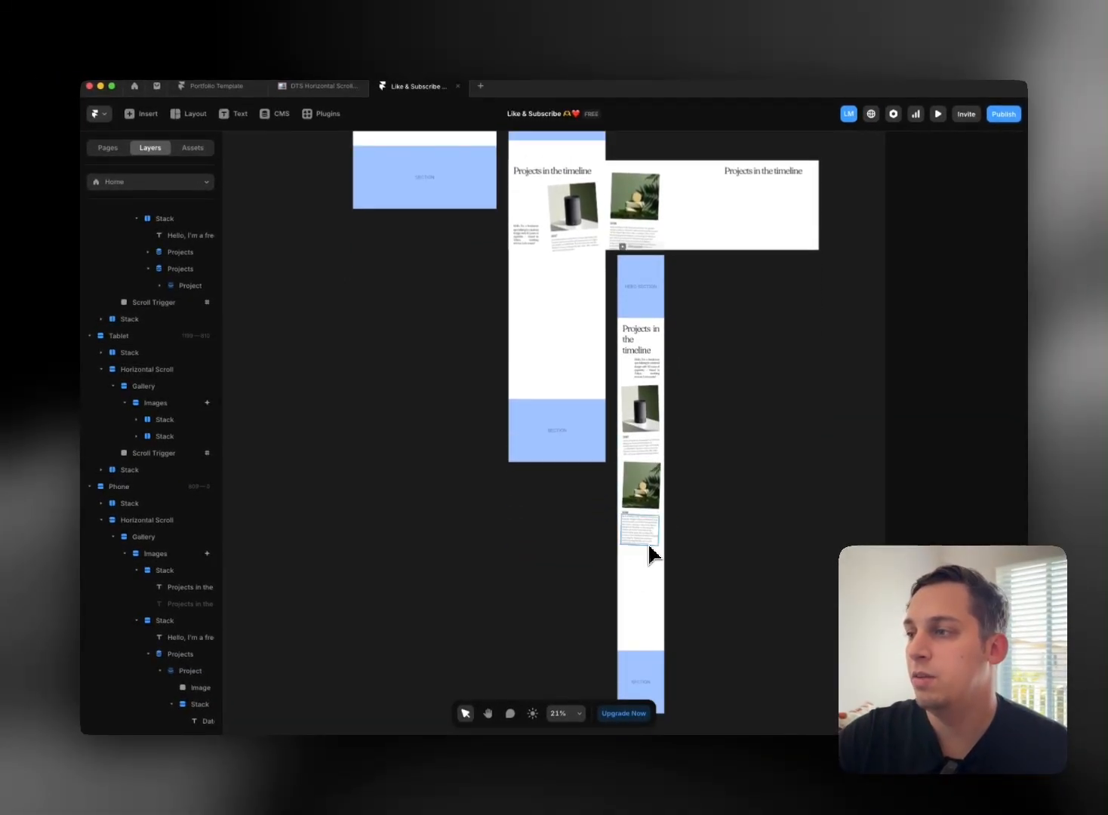
scroll(647, 538, "up", 5)
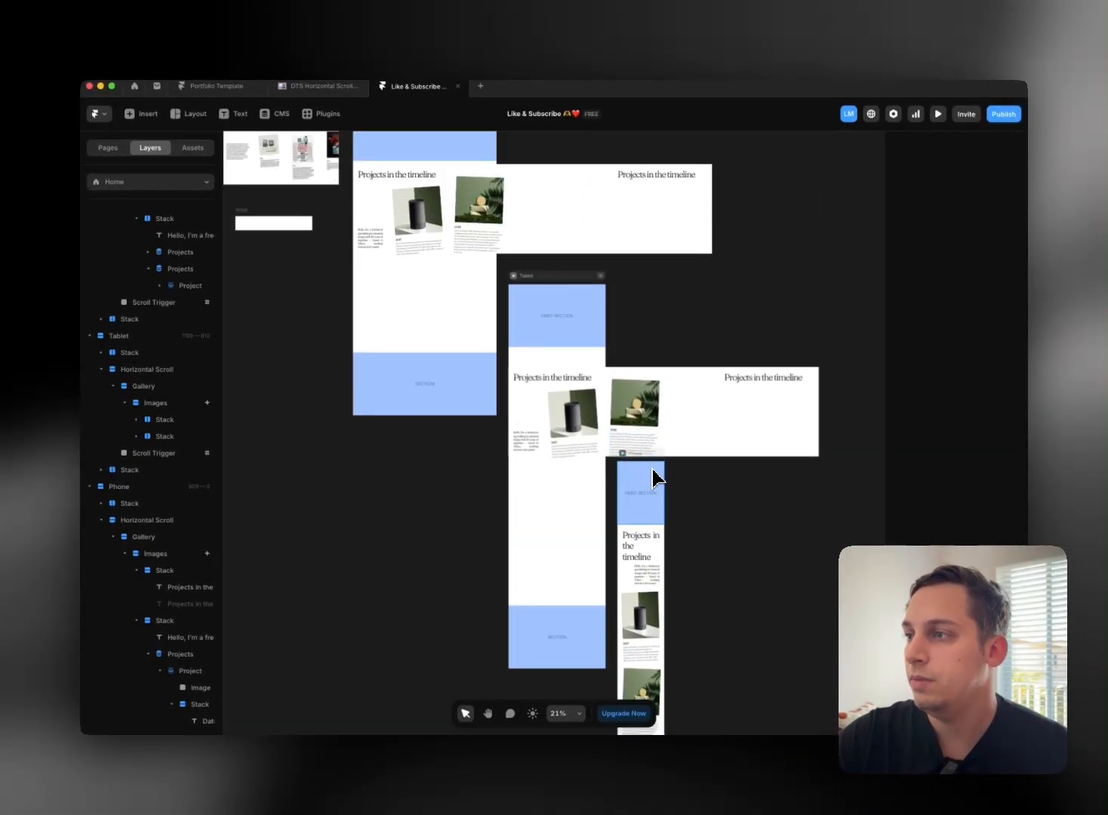
scroll(633, 459, "up", 5)
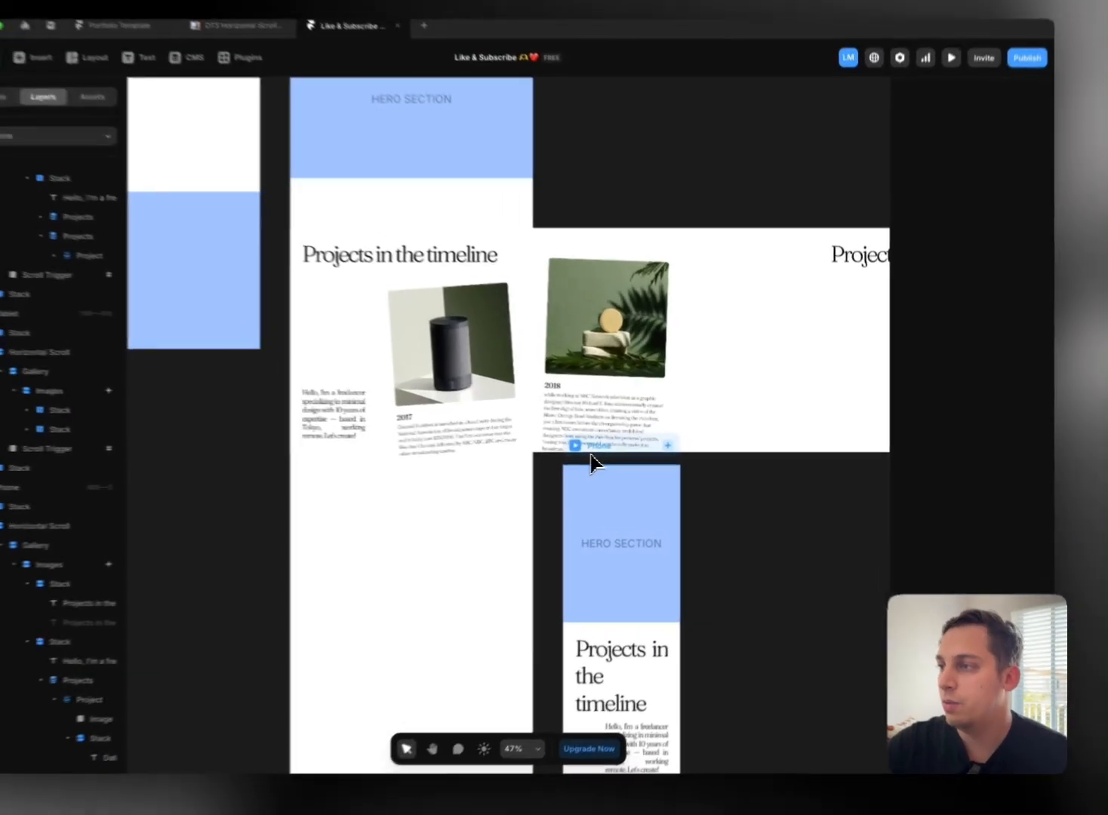
left_click(592, 453)
scroll(793, 485, "up", 2)
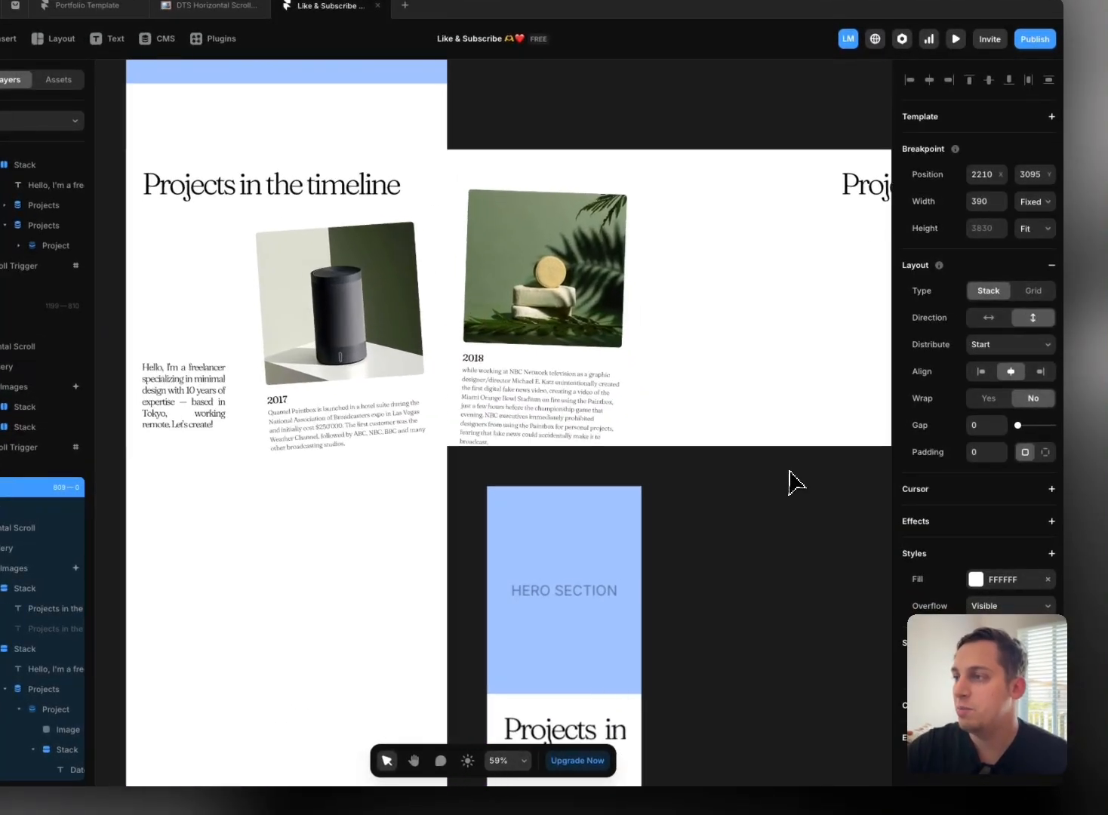
scroll(717, 473, "down", 10)
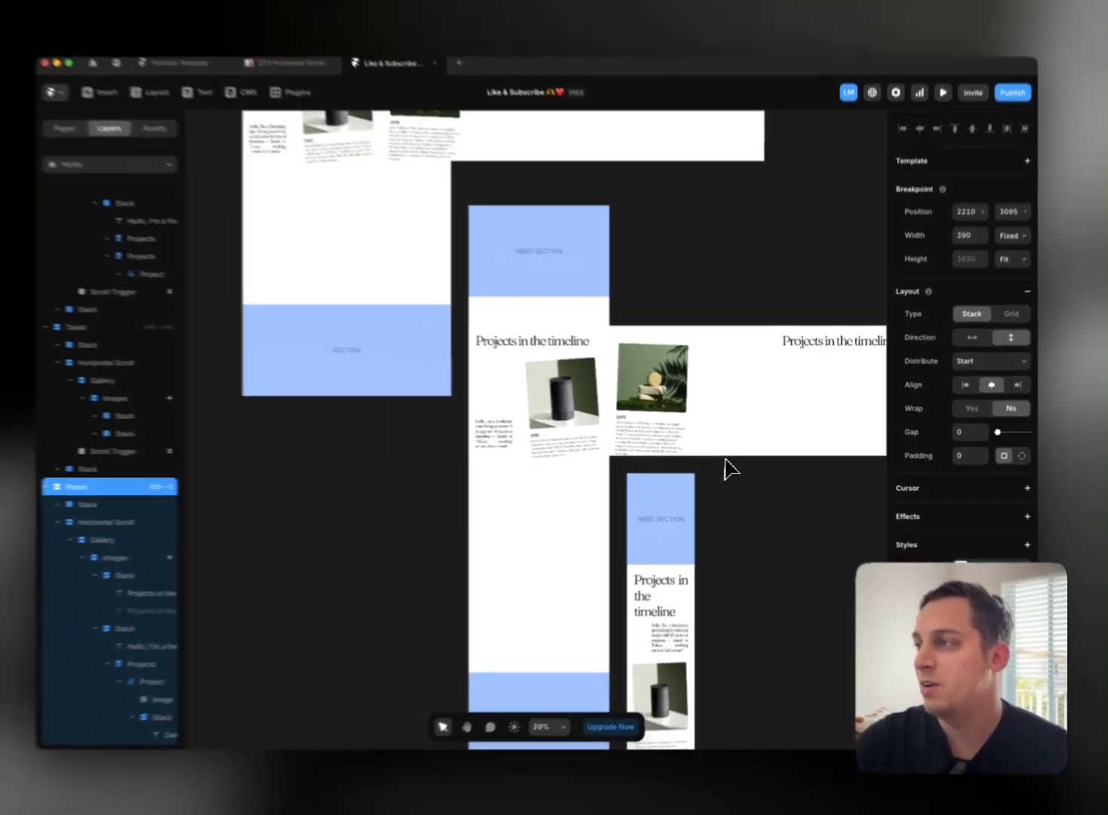
scroll(738, 469, "up", 2)
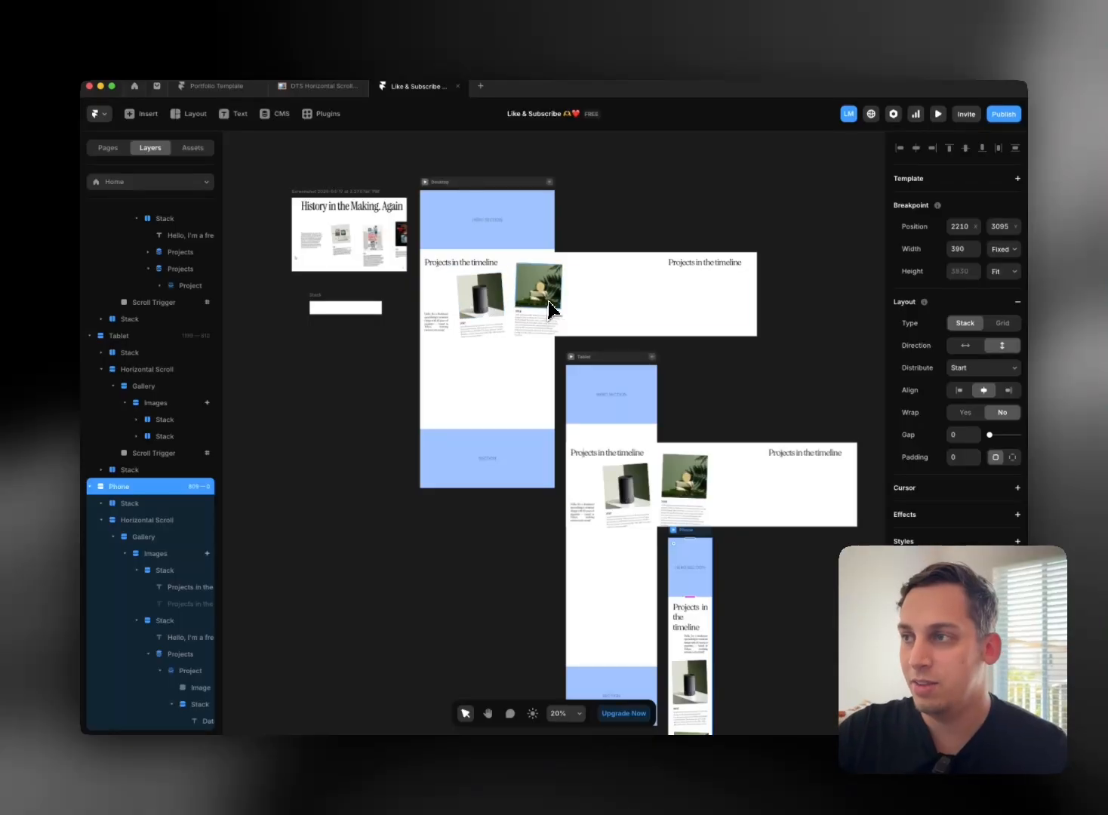
Step: Duplicate the 2018 Projects list in the Desktop gallery and place the copy to its right, tilted slightly the opposite way
scroll(541, 322, "up", 8)
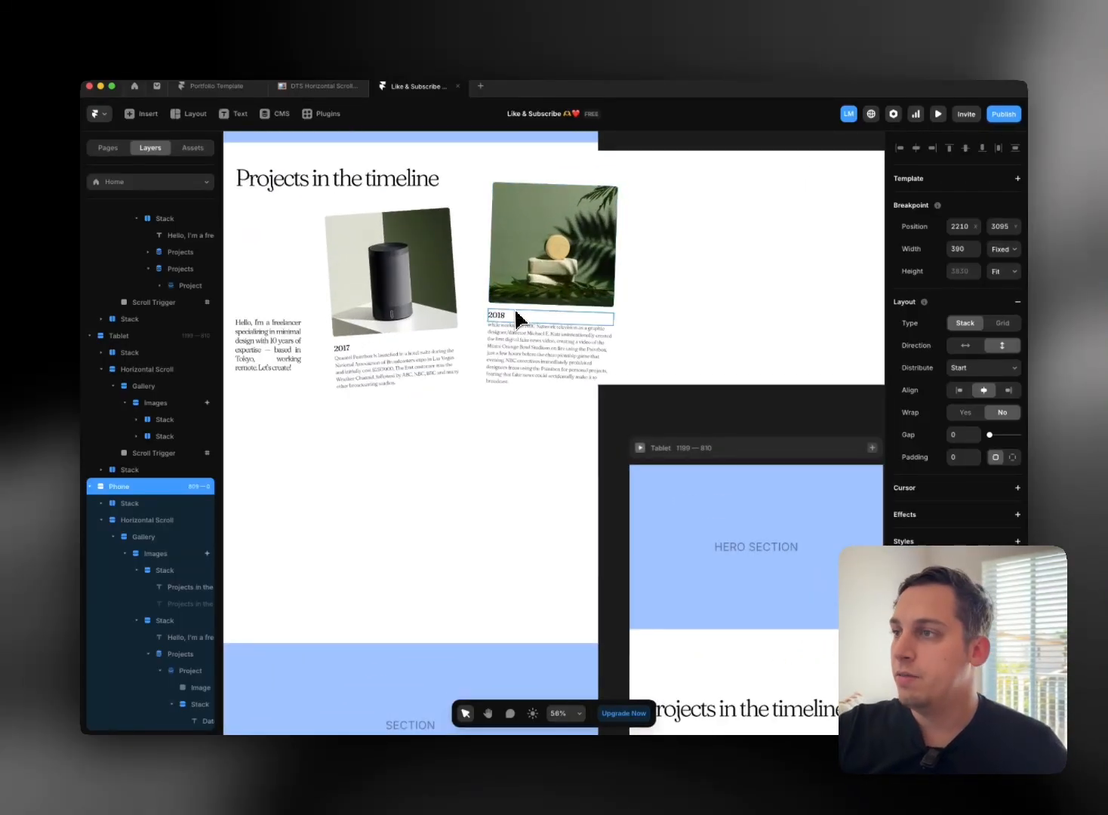
left_click(510, 305)
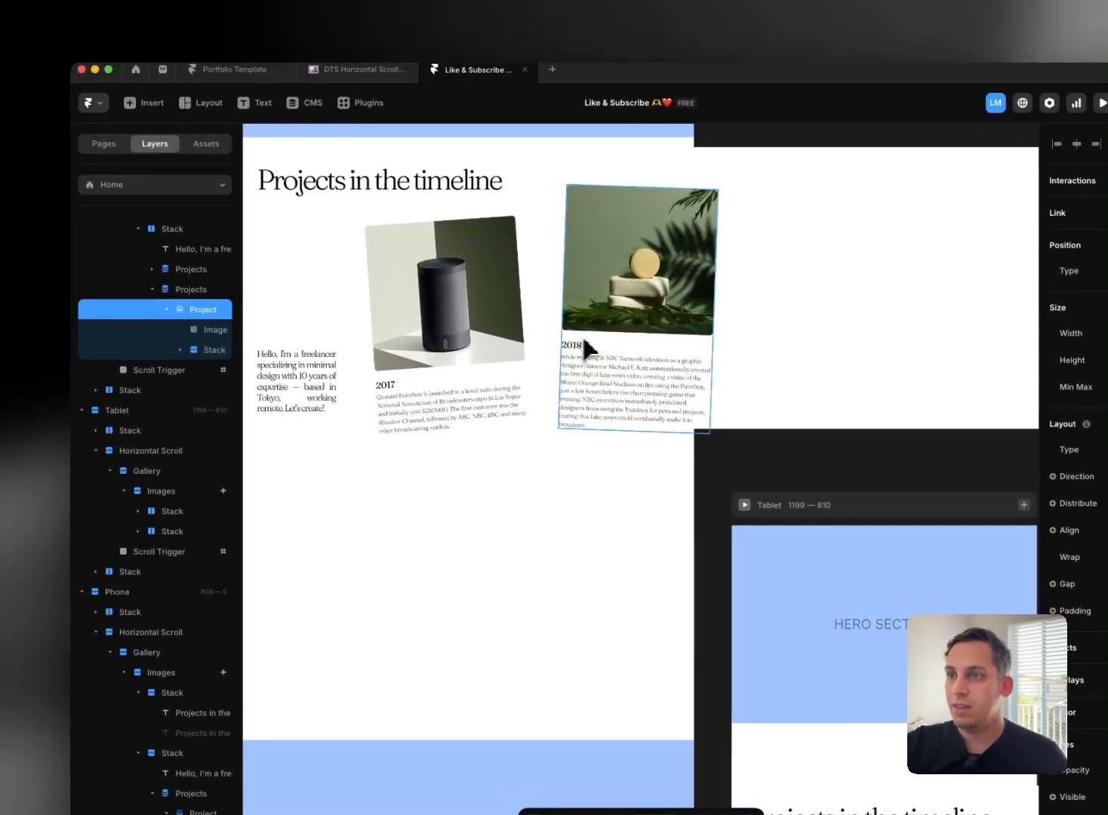
left_click(173, 290)
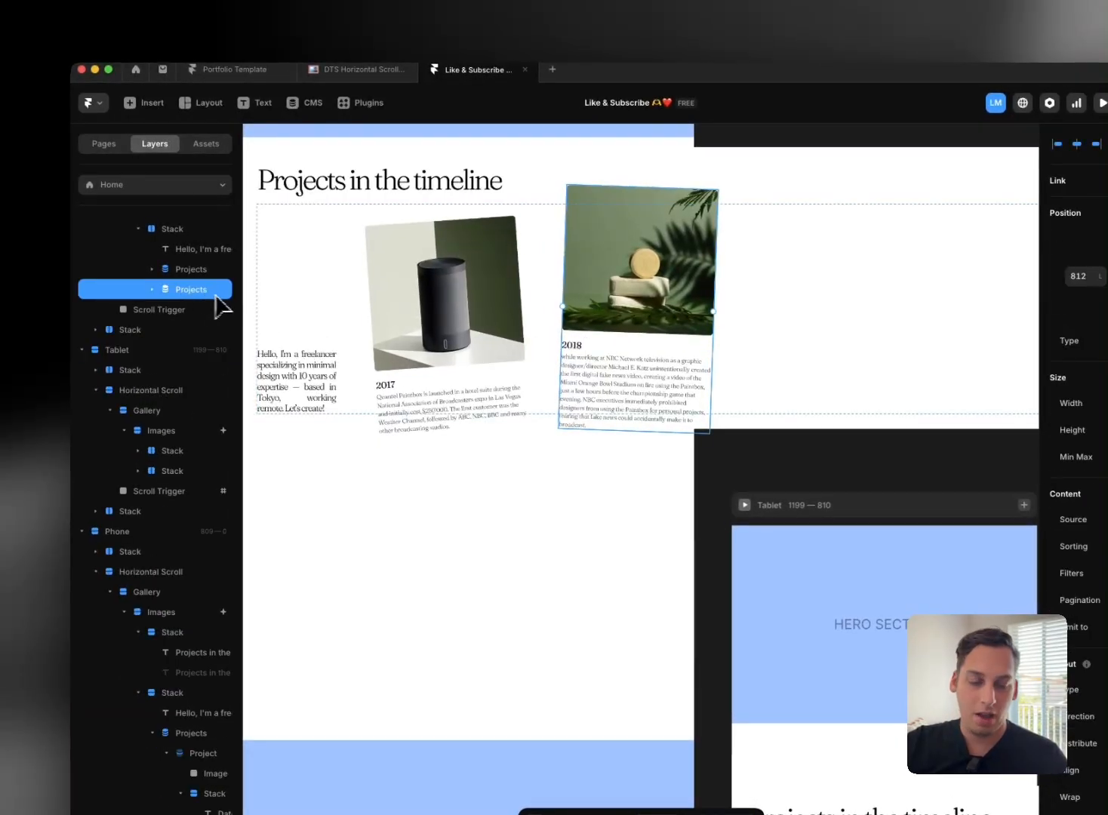
key("super+d")
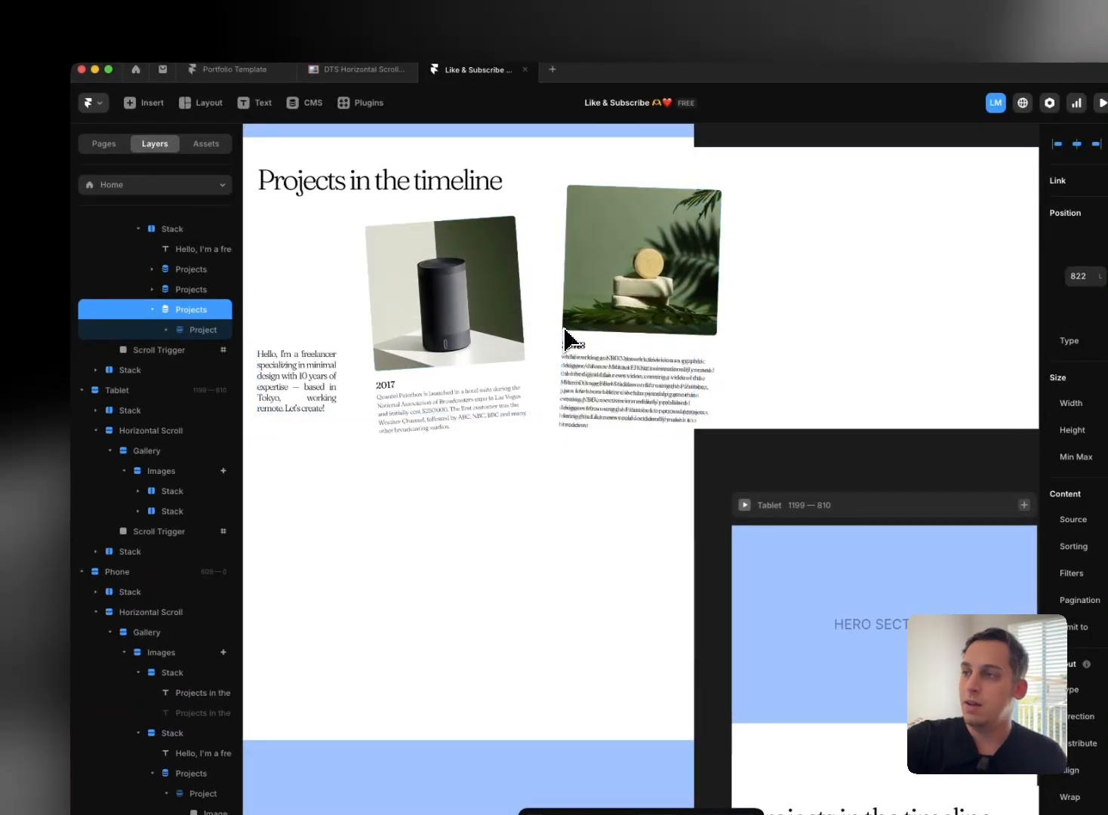
key("shift+Right")
key("shift+Right")
key("shift+Right")
key("shift+Right")
key("shift+Right")
left_click_drag(605, 326, 783, 334)
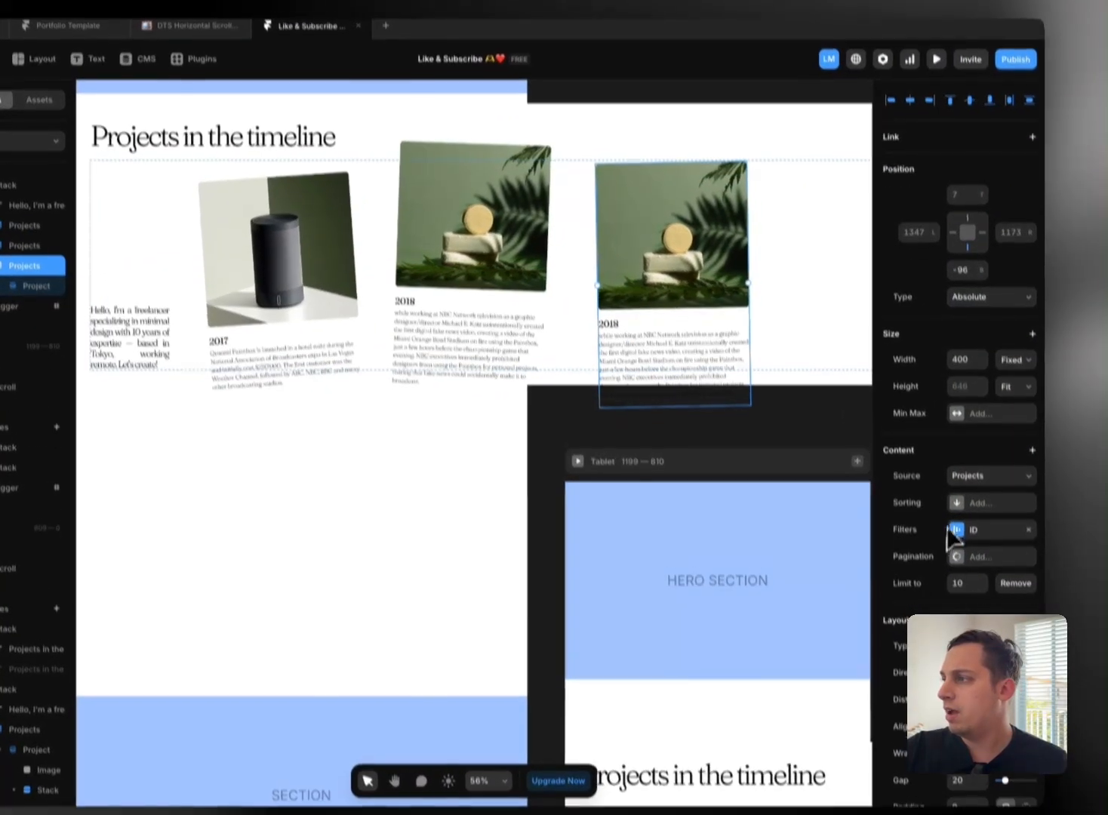
Step: Set the copied Projects list's ID filter to Equals 2 and shift the list slightly closer to the 2018 item
left_click(960, 548)
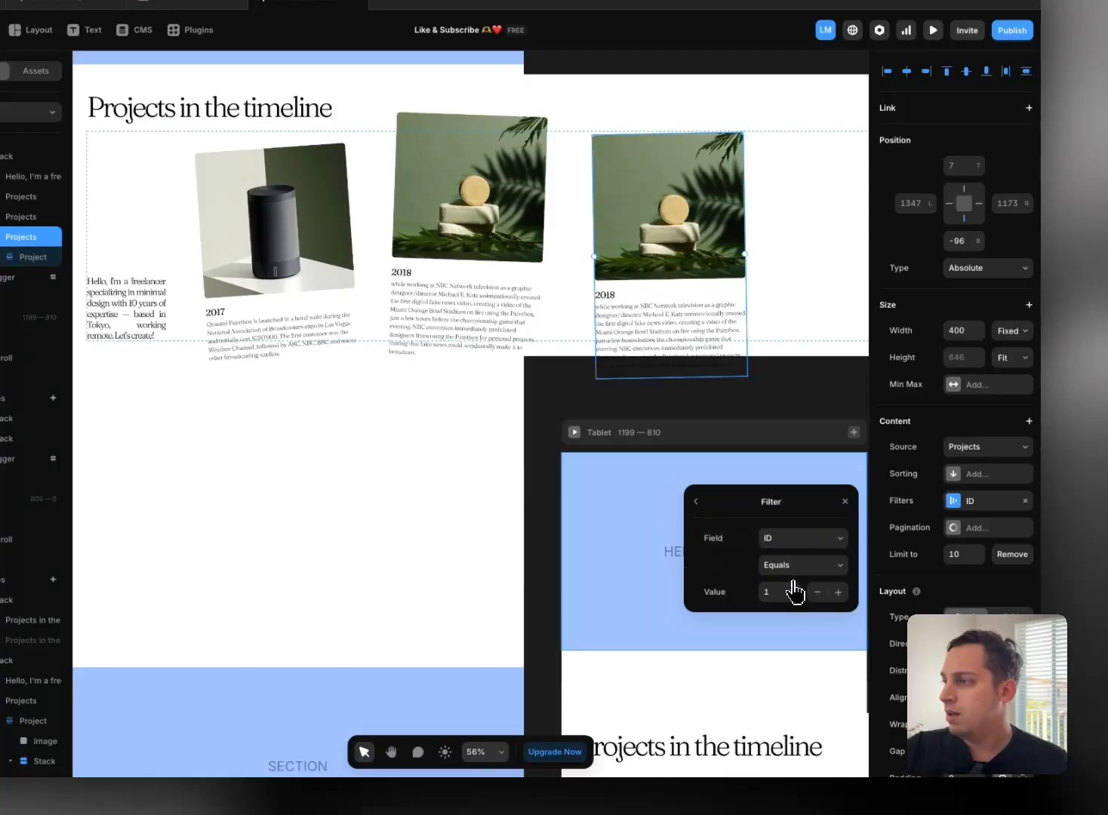
left_click(837, 593)
left_click(837, 593)
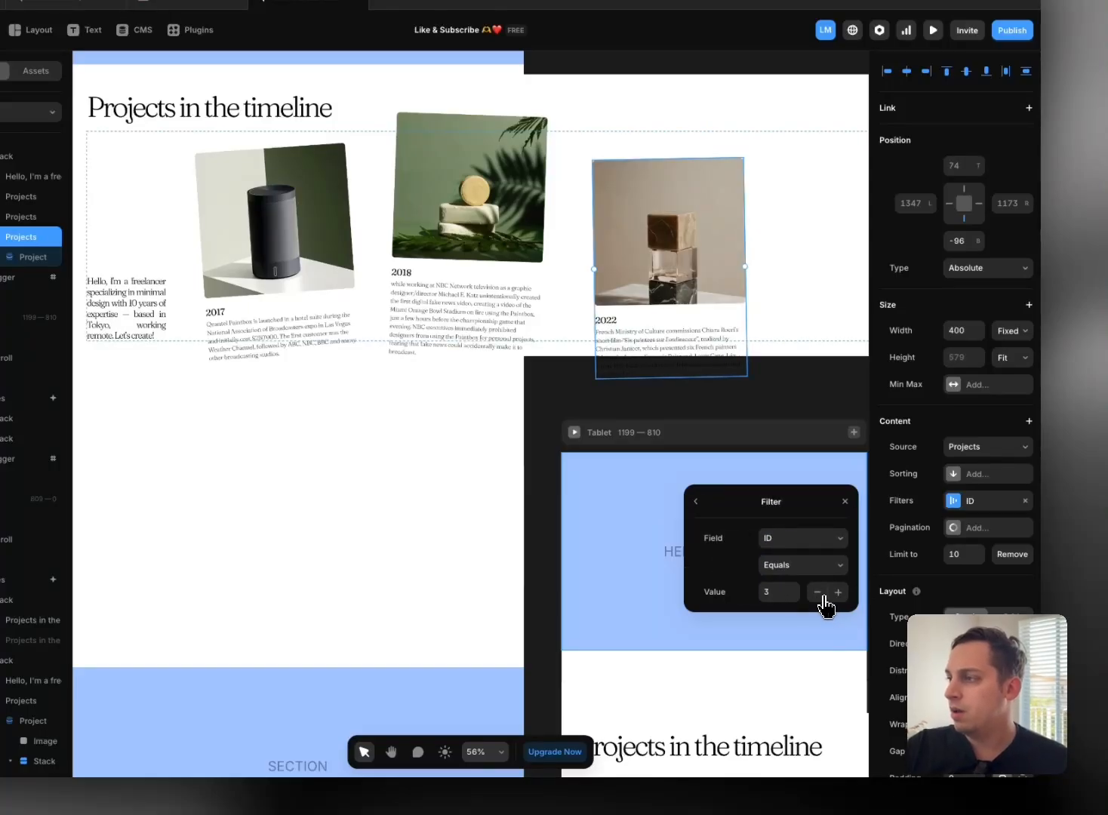
left_click(820, 593)
left_click_drag(658, 325, 642, 315)
Step: Duplicate the 2020 Projects list, place the copy higher to its right with a clockwise tilt, and filter it to ID 3
scroll(642, 316, "right", 3)
scroll(626, 317, "up", 1)
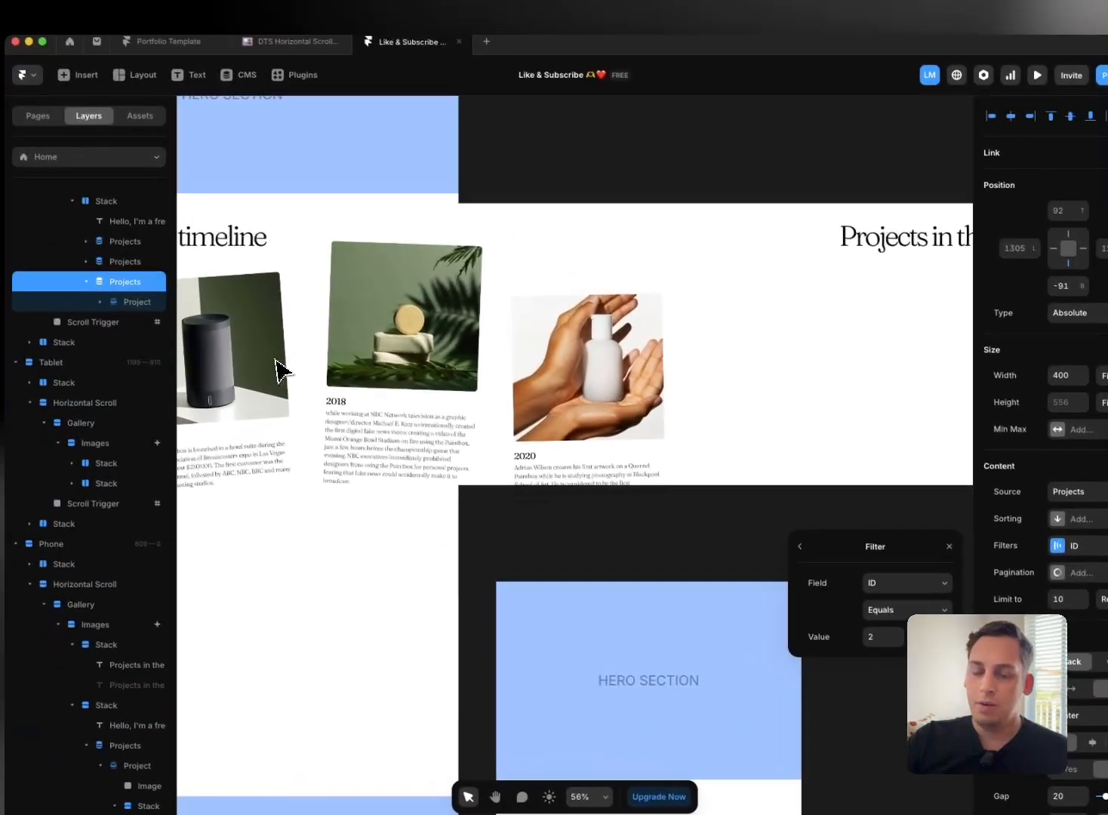
key("super+d")
left_click_drag(559, 371, 731, 357)
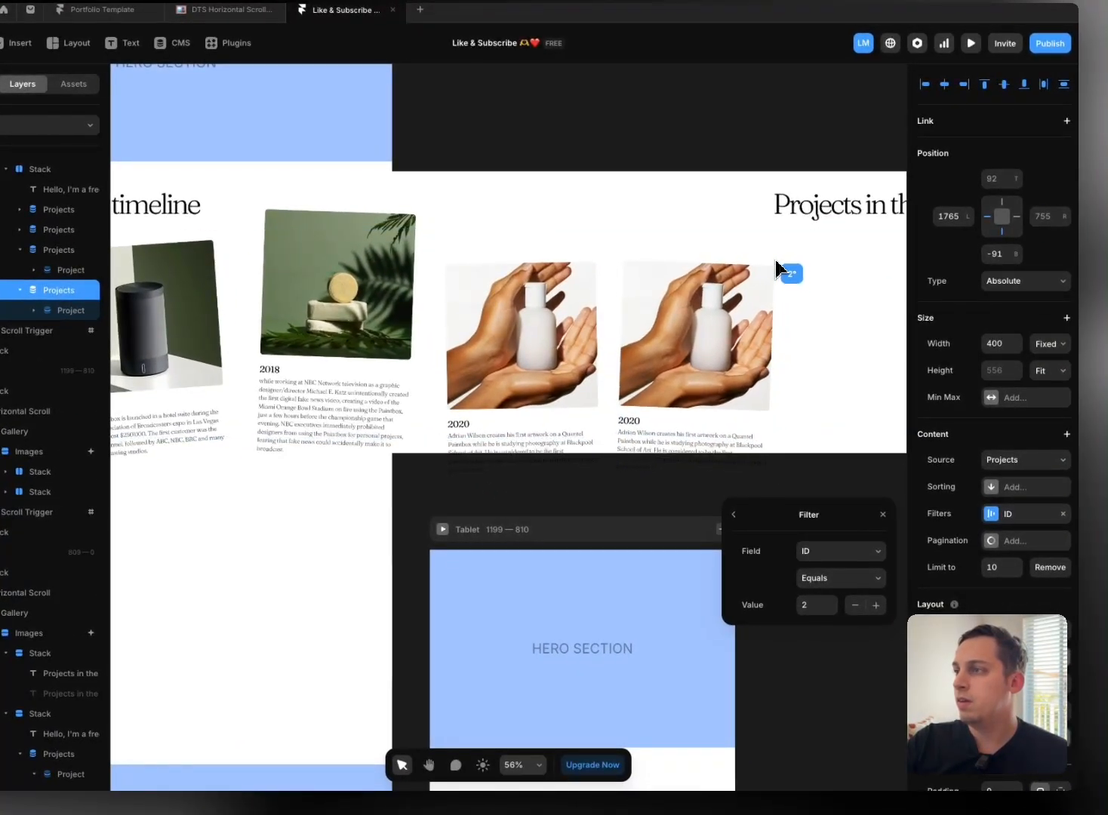
left_click_drag(732, 347, 736, 310)
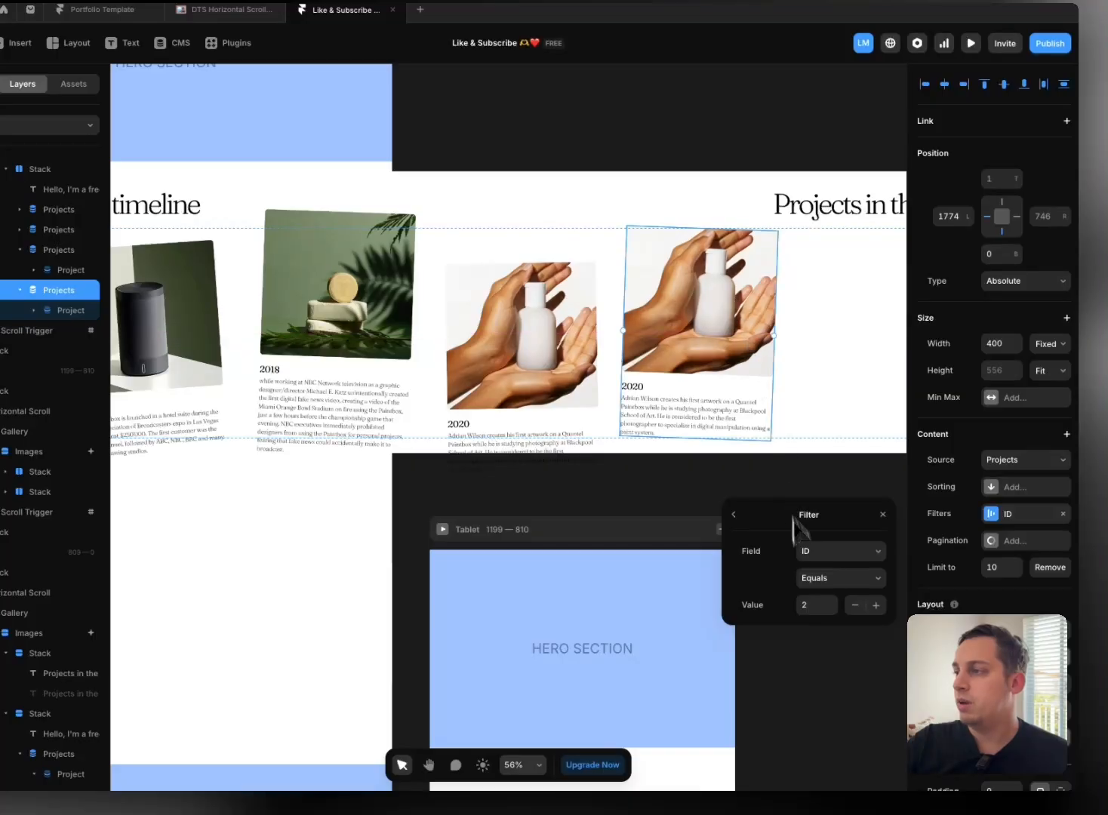
left_click(876, 607)
scroll(658, 482, "right", 3)
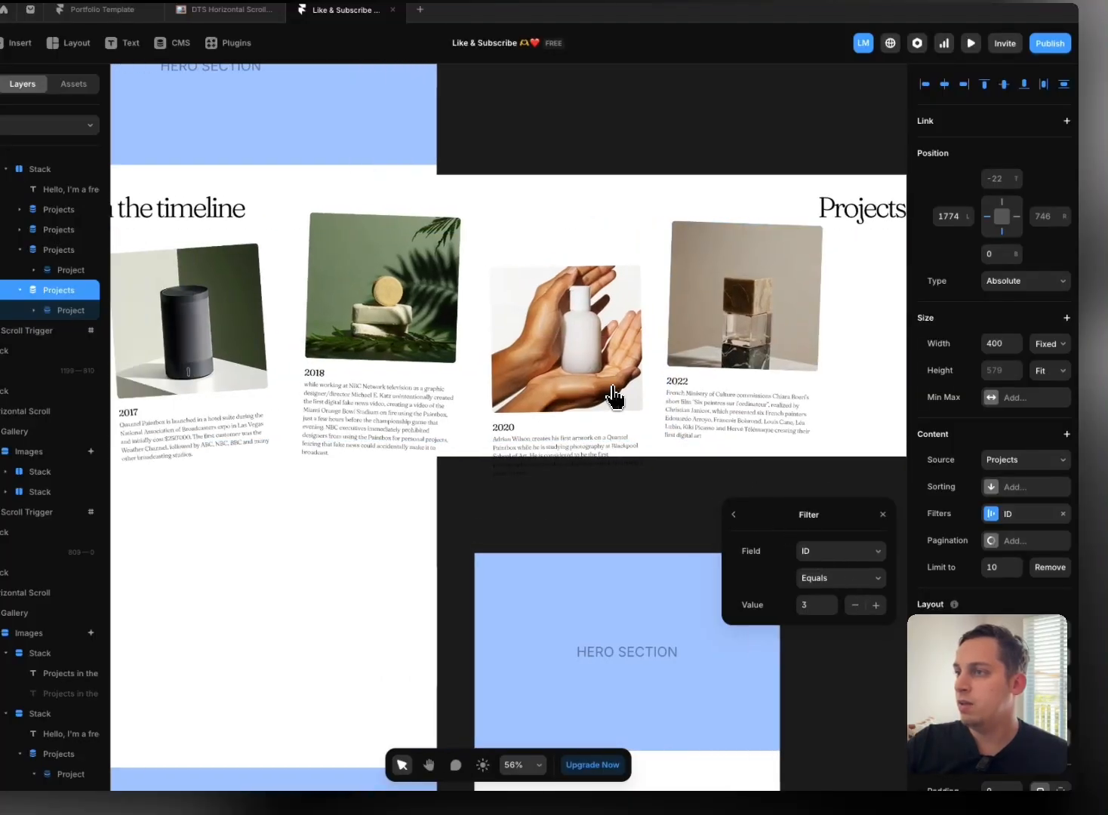
Step: Duplicate the 2022 Projects list, place the copy lower to its right with a slight counterclockwise tilt, and filter it to ID 4
scroll(612, 393, "right", 4)
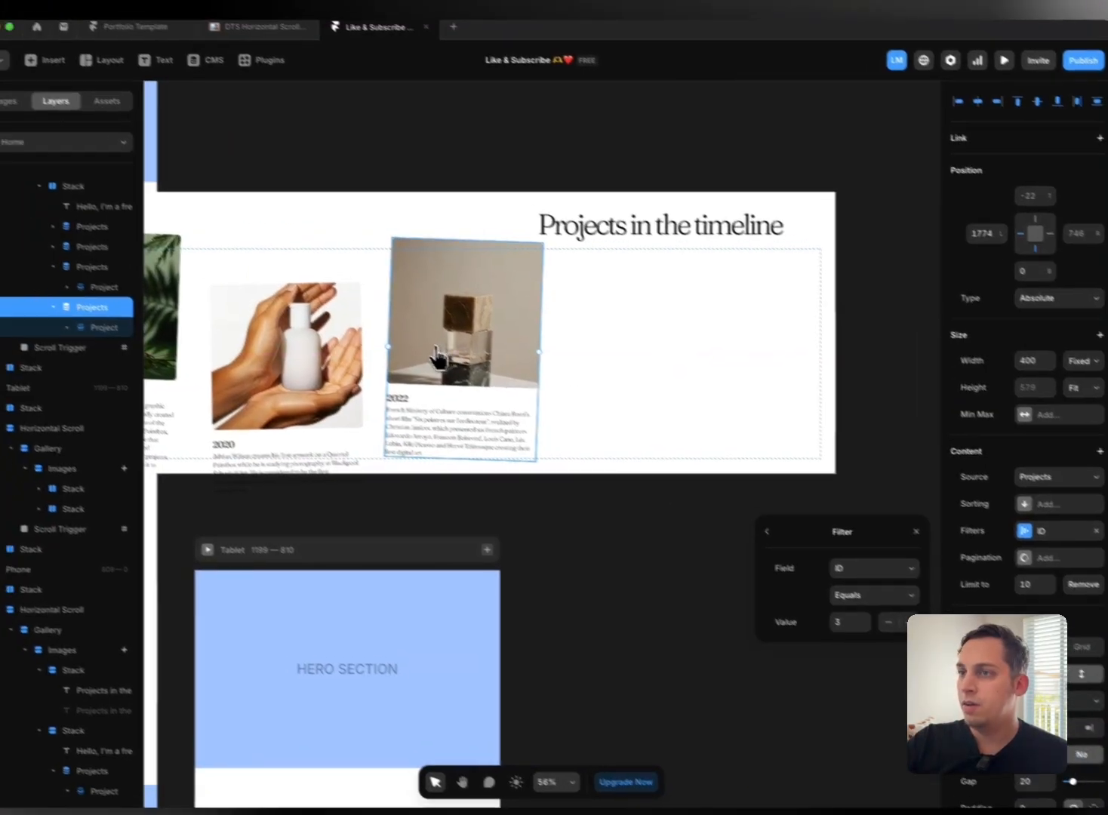
key("super+d")
left_click_drag(445, 361, 610, 395)
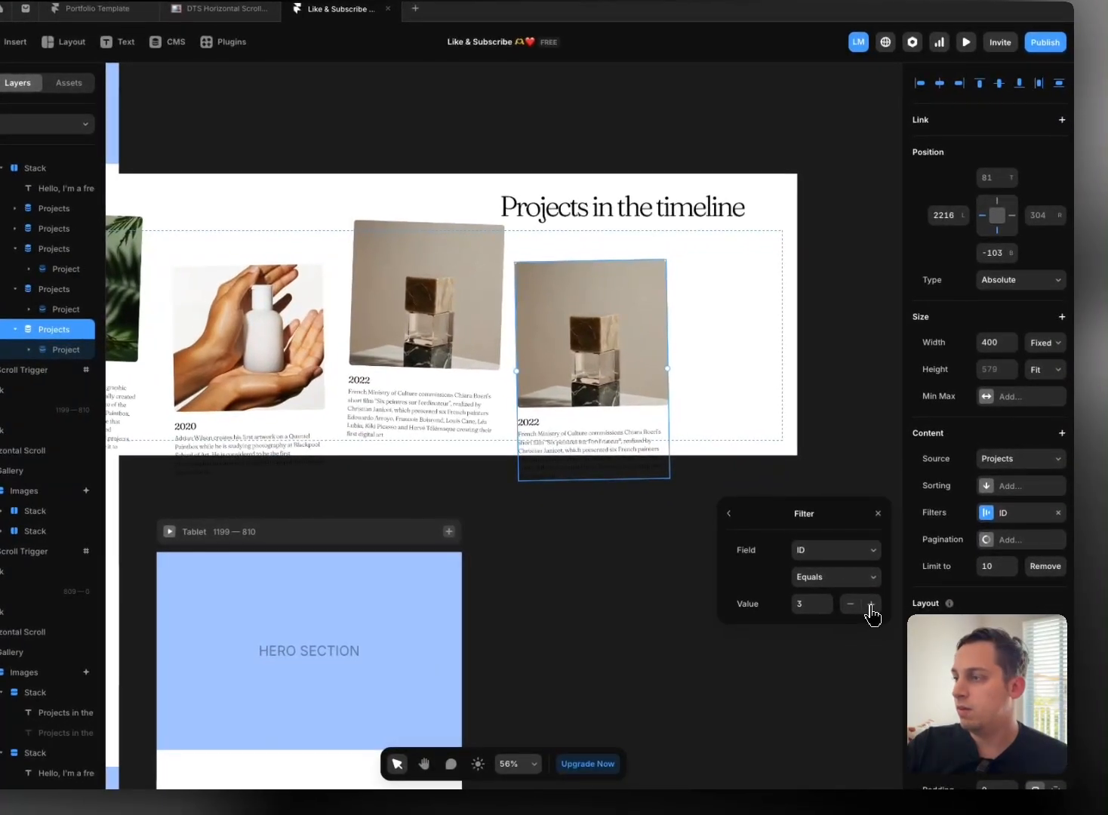
left_click(928, 632)
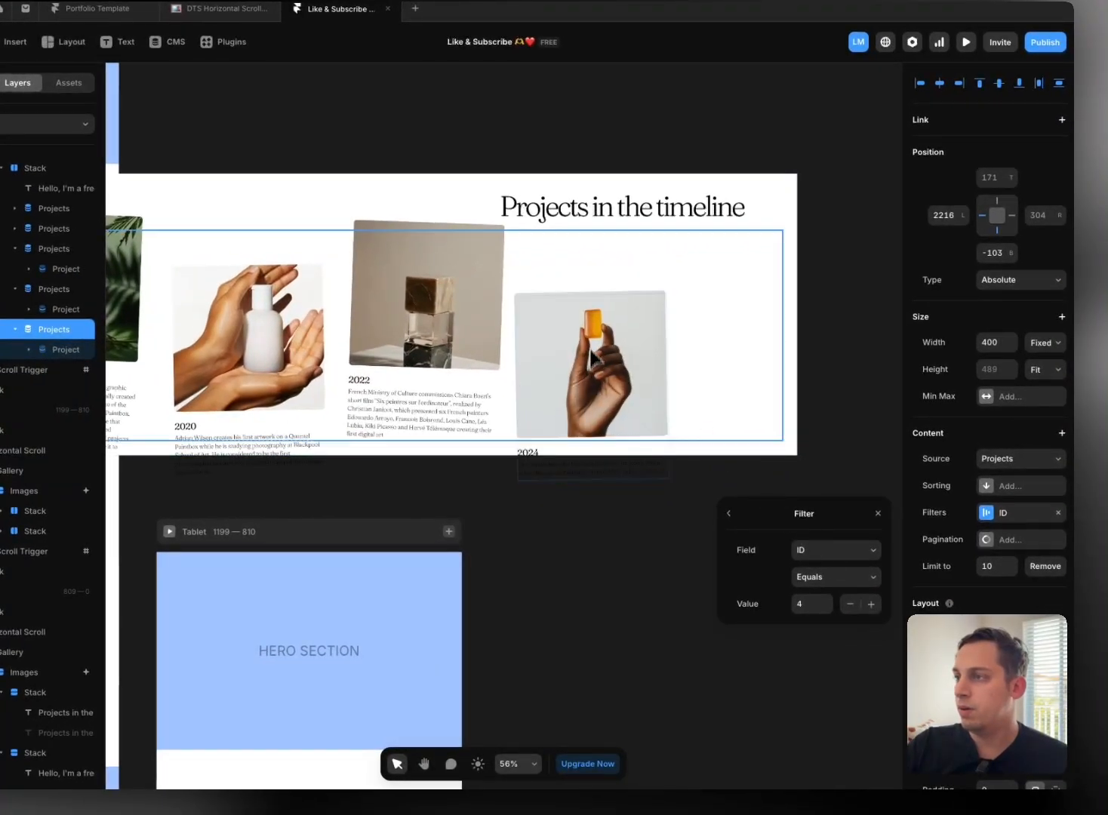
Step: Duplicate the 2024 Projects list, place the copy to its right with a stronger clockwise tilt, and filter it to ID 5
left_click_drag(594, 358, 743, 333)
key("ctrl+d")
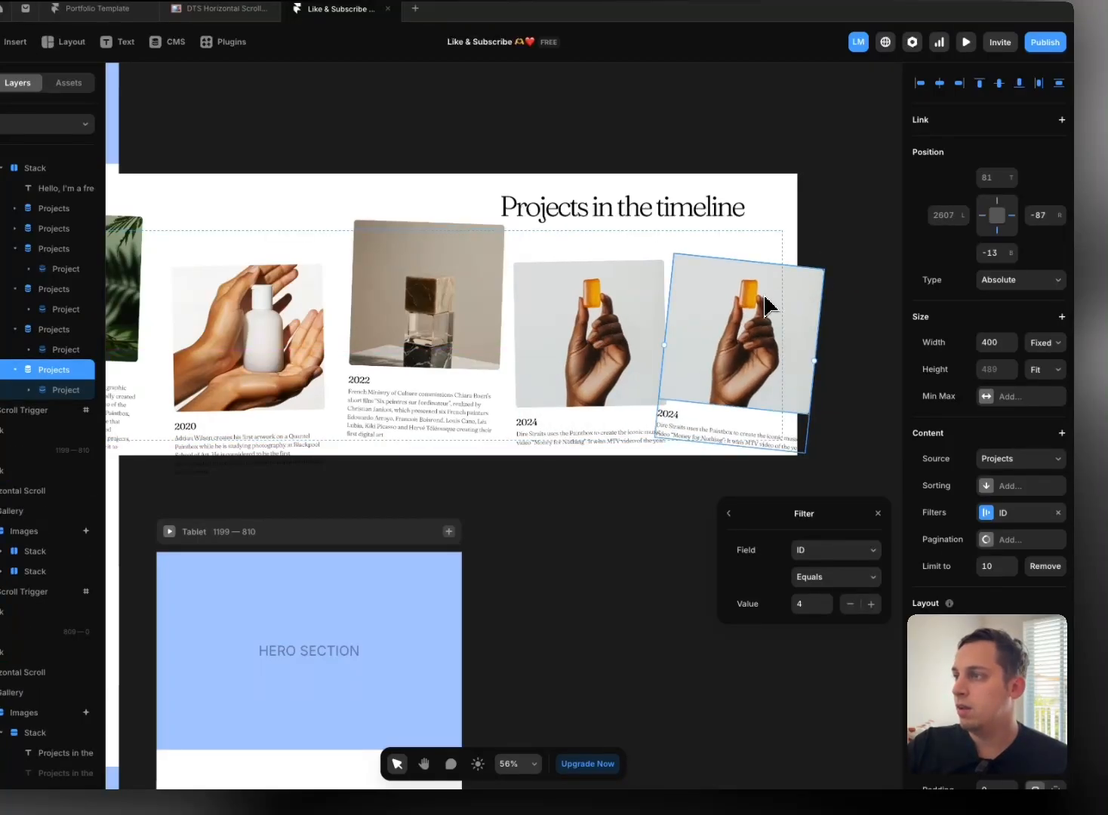
left_click(769, 304)
left_click(793, 306)
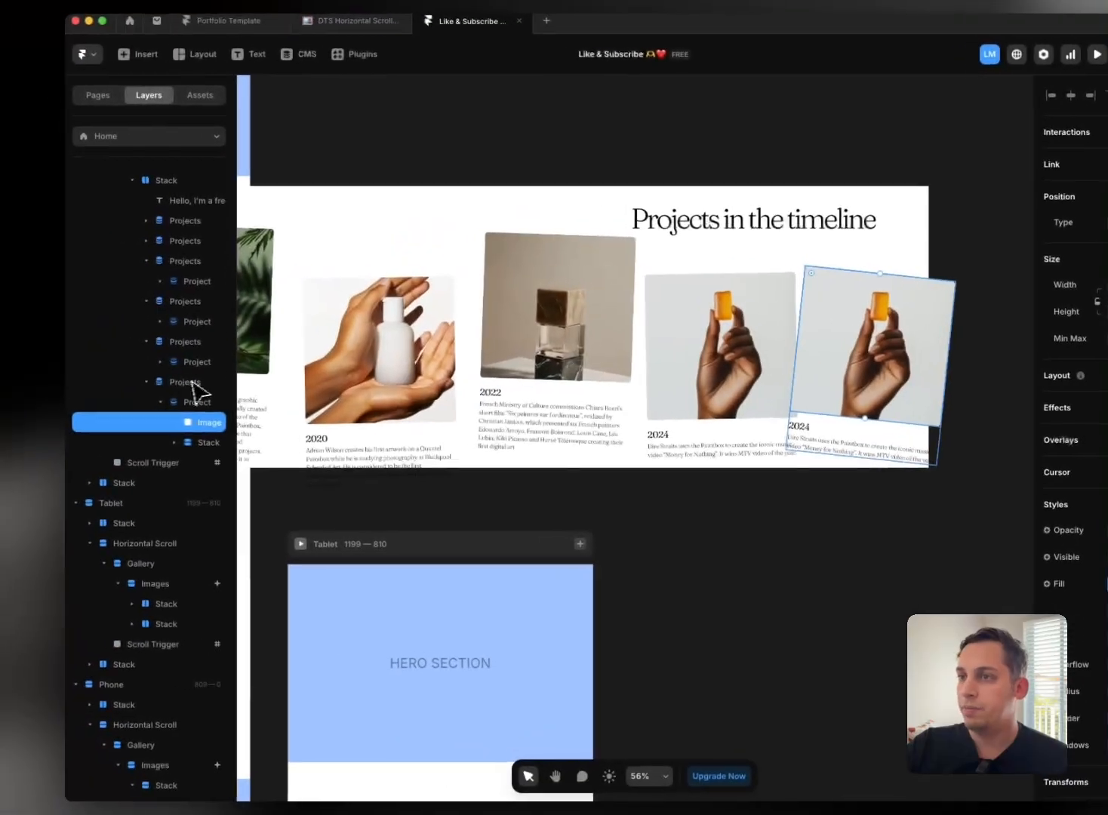
left_click(60, 372)
key("shift+Right")
key("shift+Right")
key("shift+Right")
key("shift+Right")
key("shift+Right")
key("shift+Right")
key("shift+Right")
key("shift+Right")
key("shift+Right")
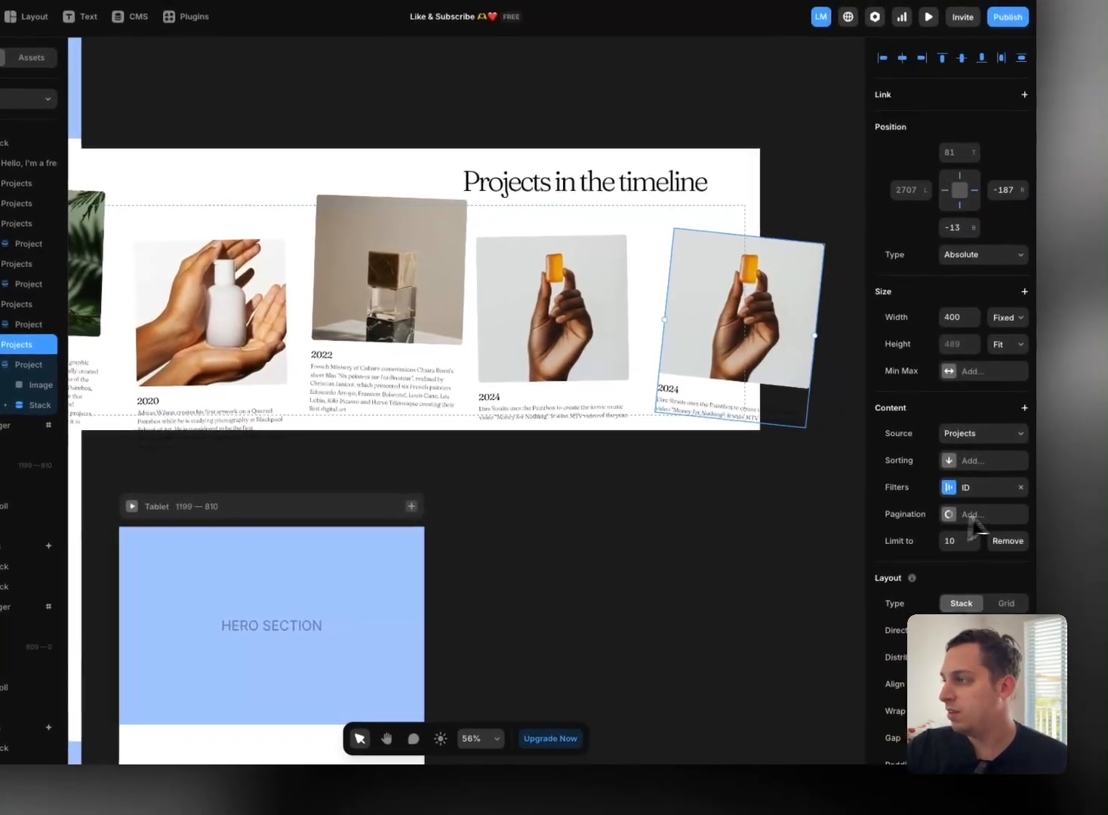
left_click(949, 379)
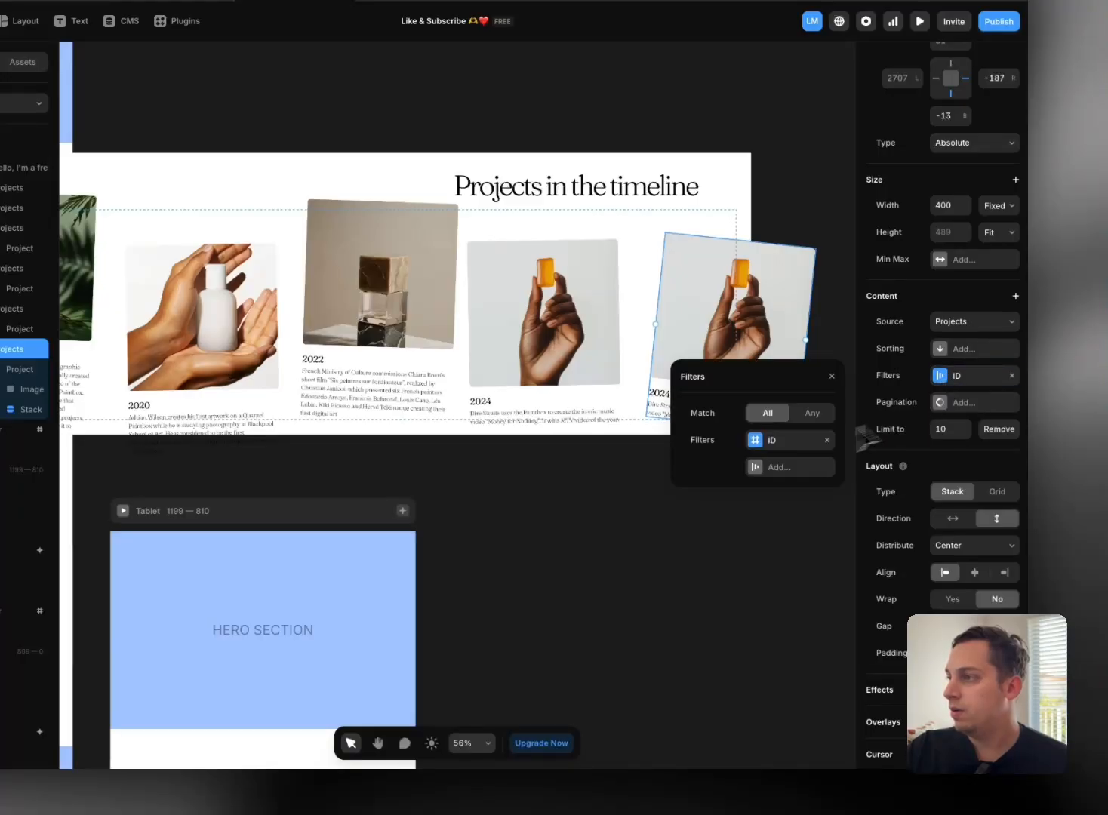
left_click(781, 464)
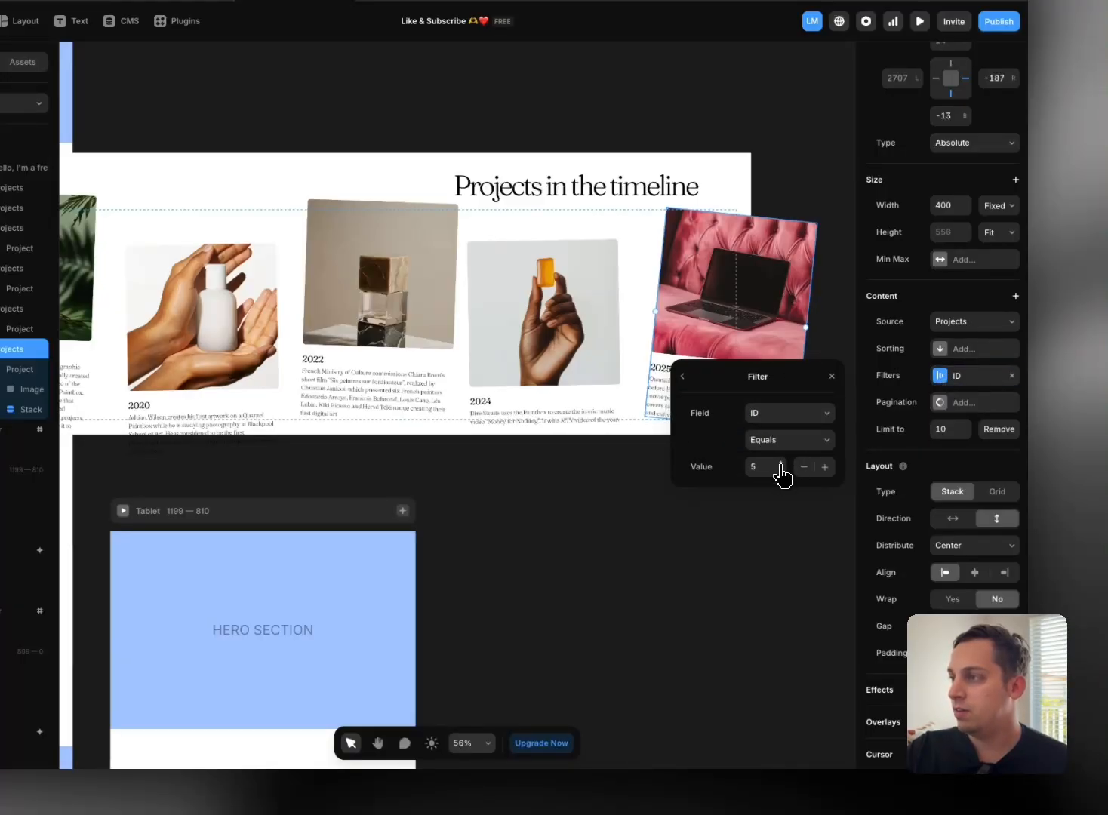
Step: Set the relative width of the Desktop Images stack to 300%
scroll(587, 377, "down", 6)
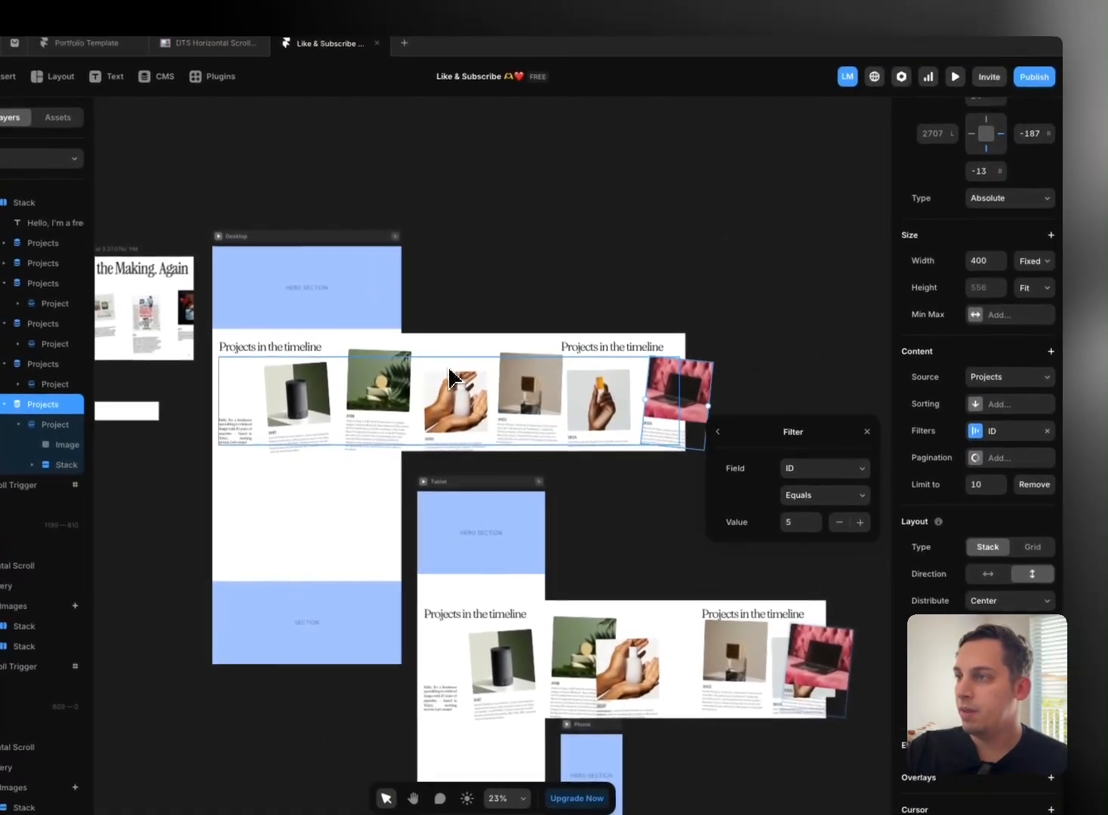
left_click(408, 311)
left_click(520, 350)
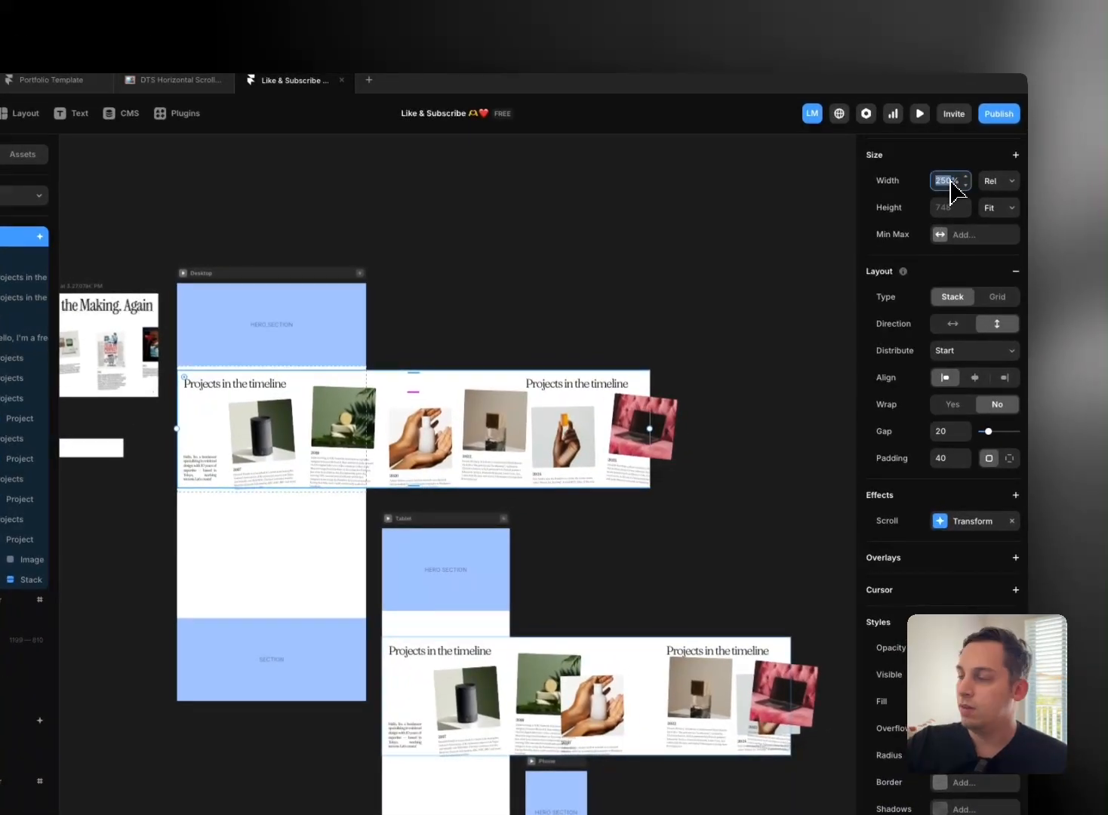
type("300")
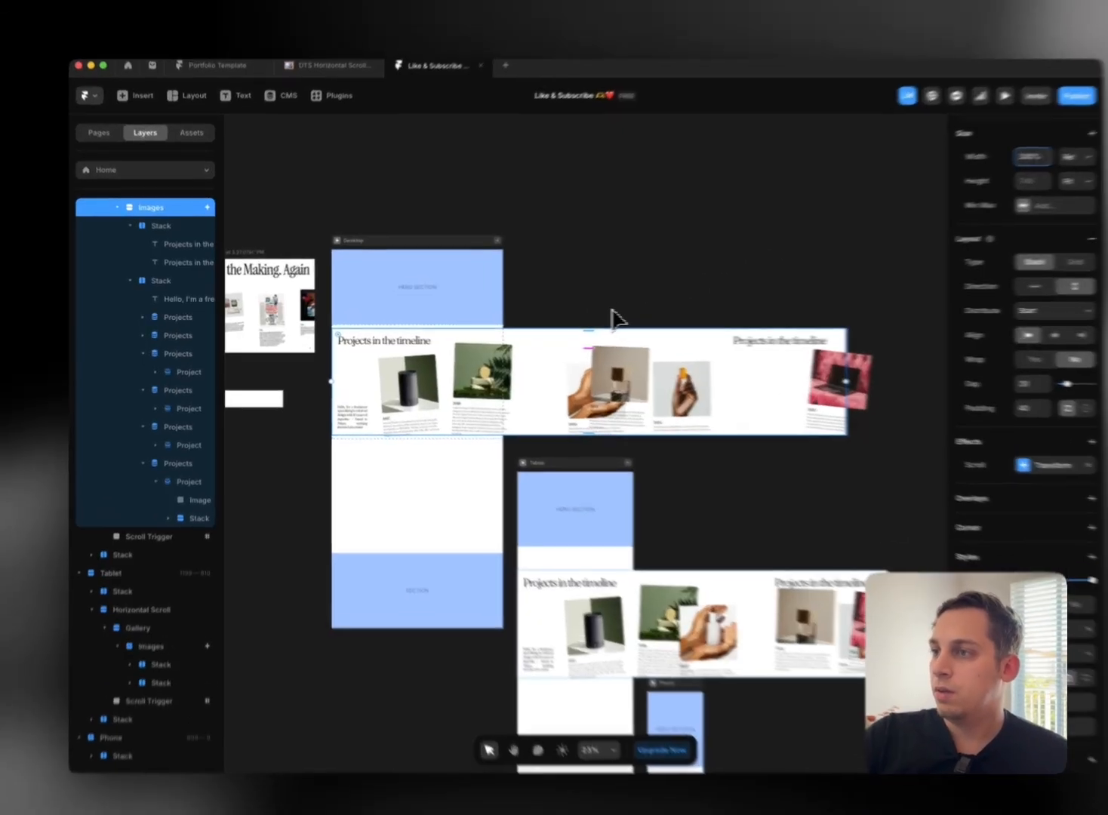
left_click(581, 311)
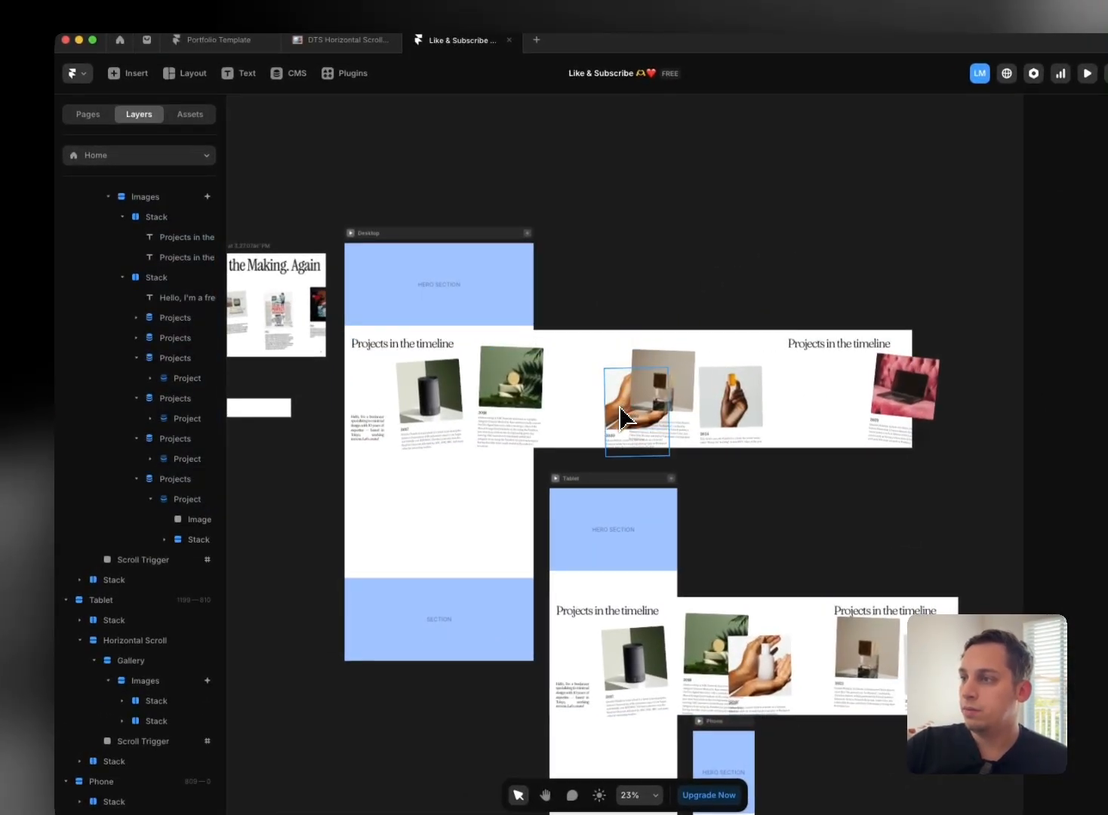
Step: Move the 2020 Projects list to a left position of 1294 and bottom of -41, clear of the 2022 item
scroll(544, 412, "down", 2)
scroll(612, 444, "up", 5)
left_click(609, 439)
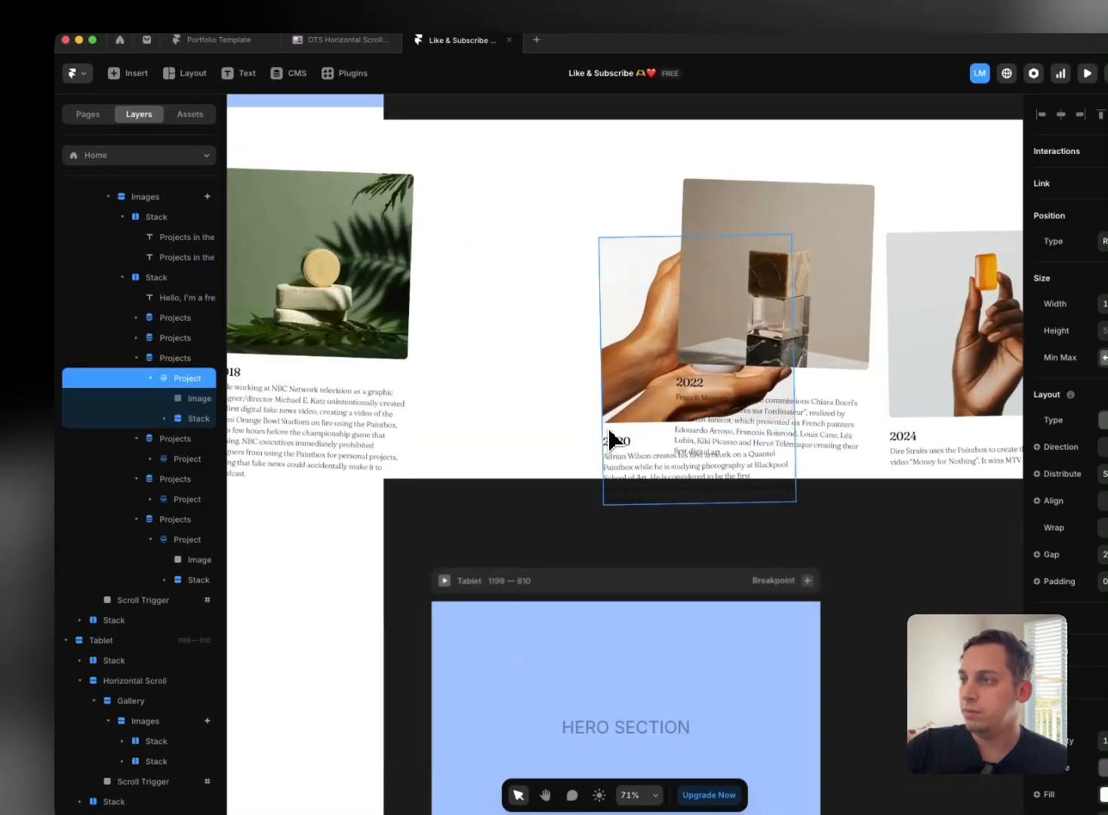
left_click(184, 361)
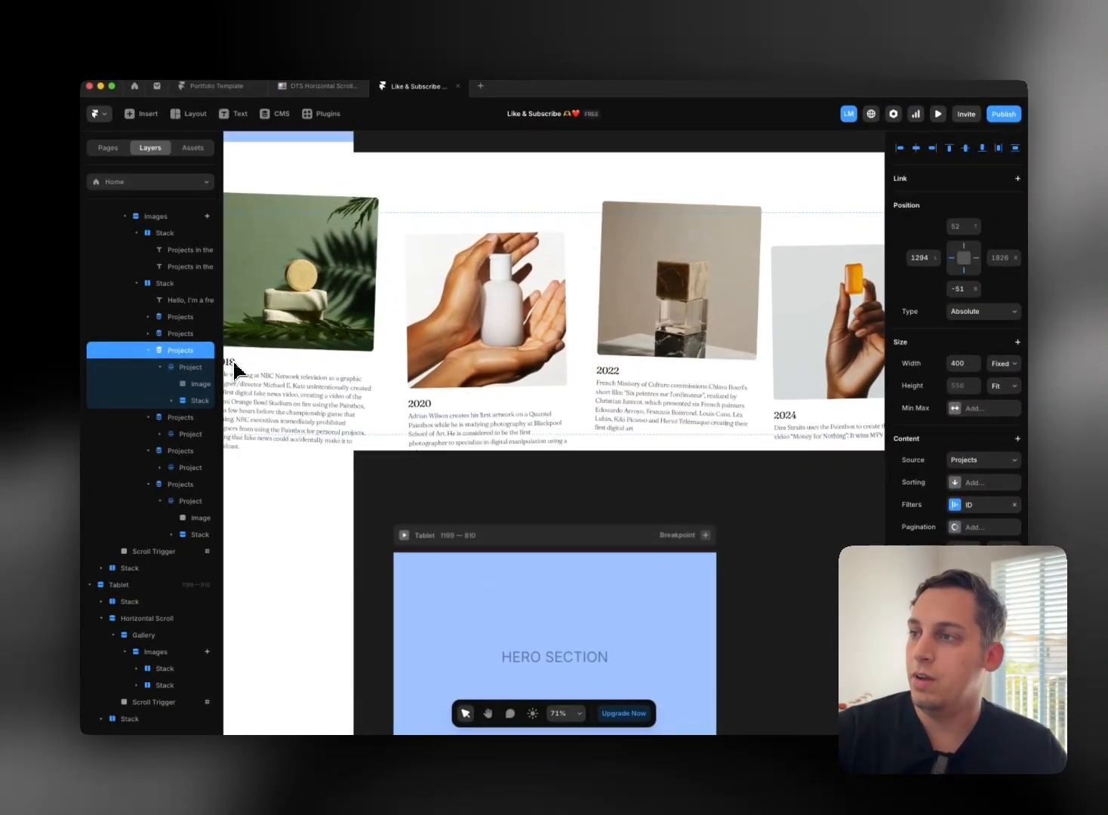
scroll(354, 349, "left", 4)
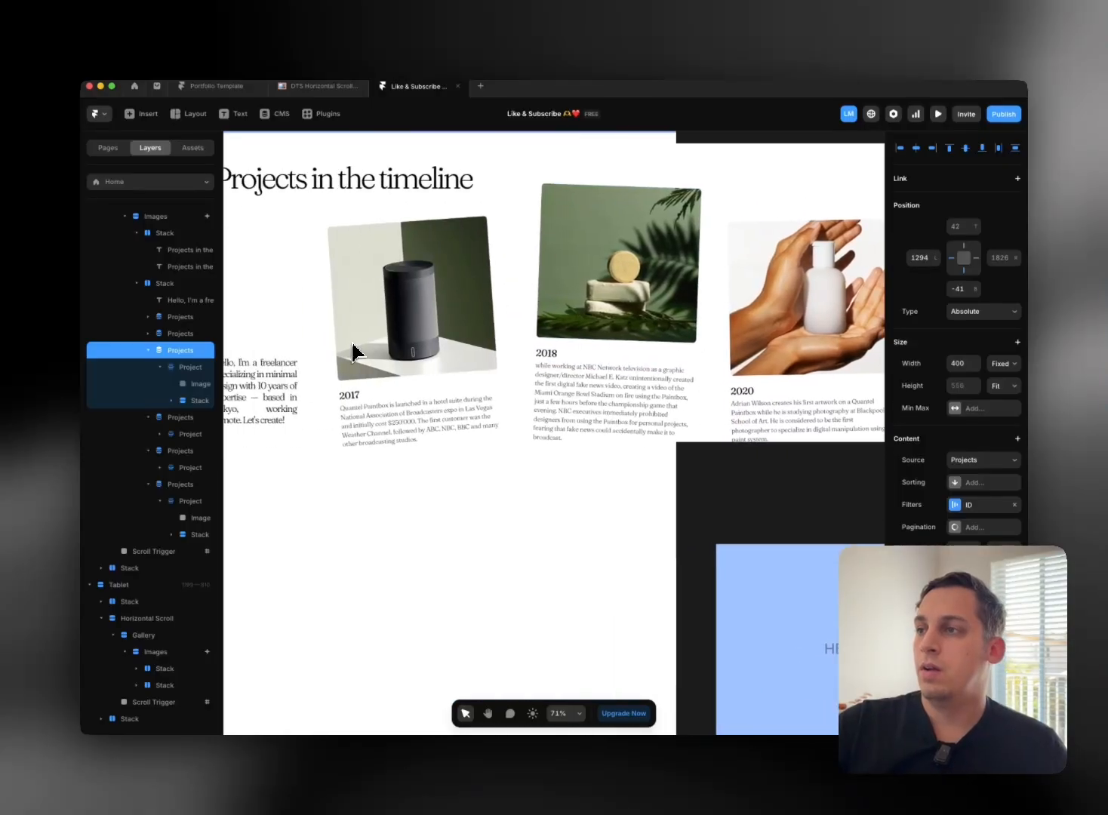
Step: Move the 2025 Projects list inside the gallery's far end, at a left position of 2917 and bottom of -23
scroll(362, 351, "right", 5)
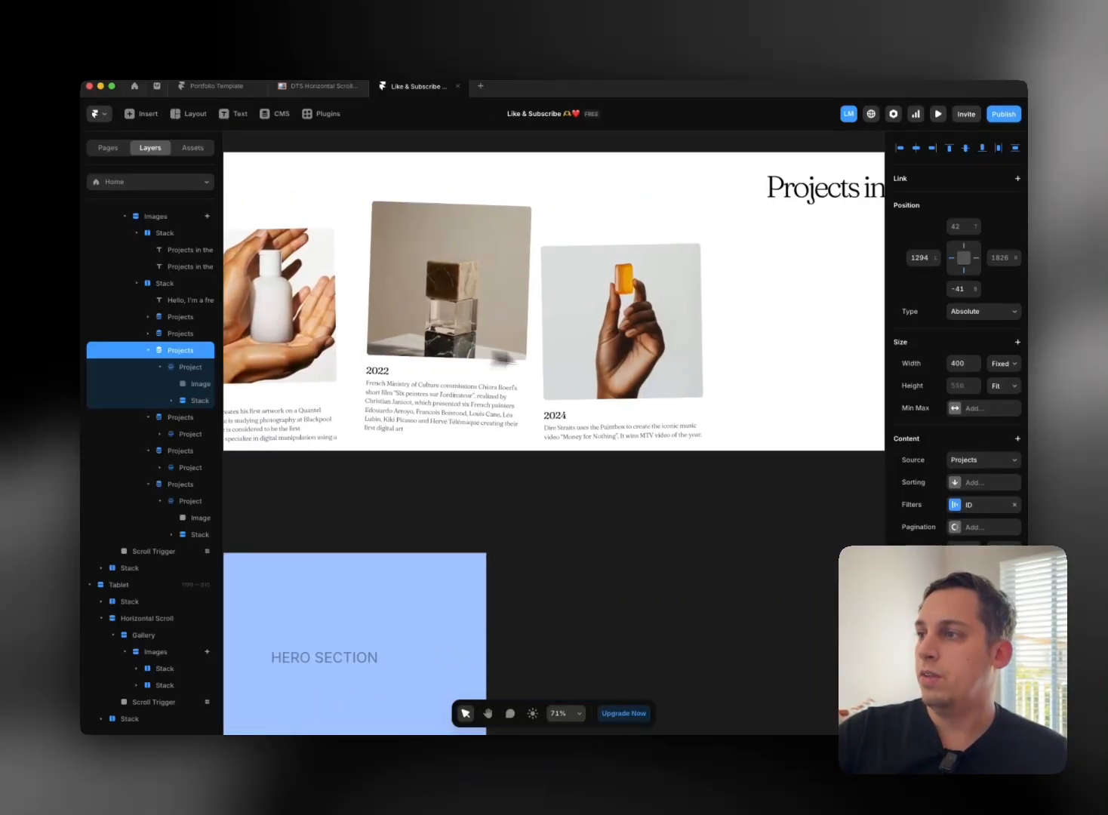
left_click(615, 398)
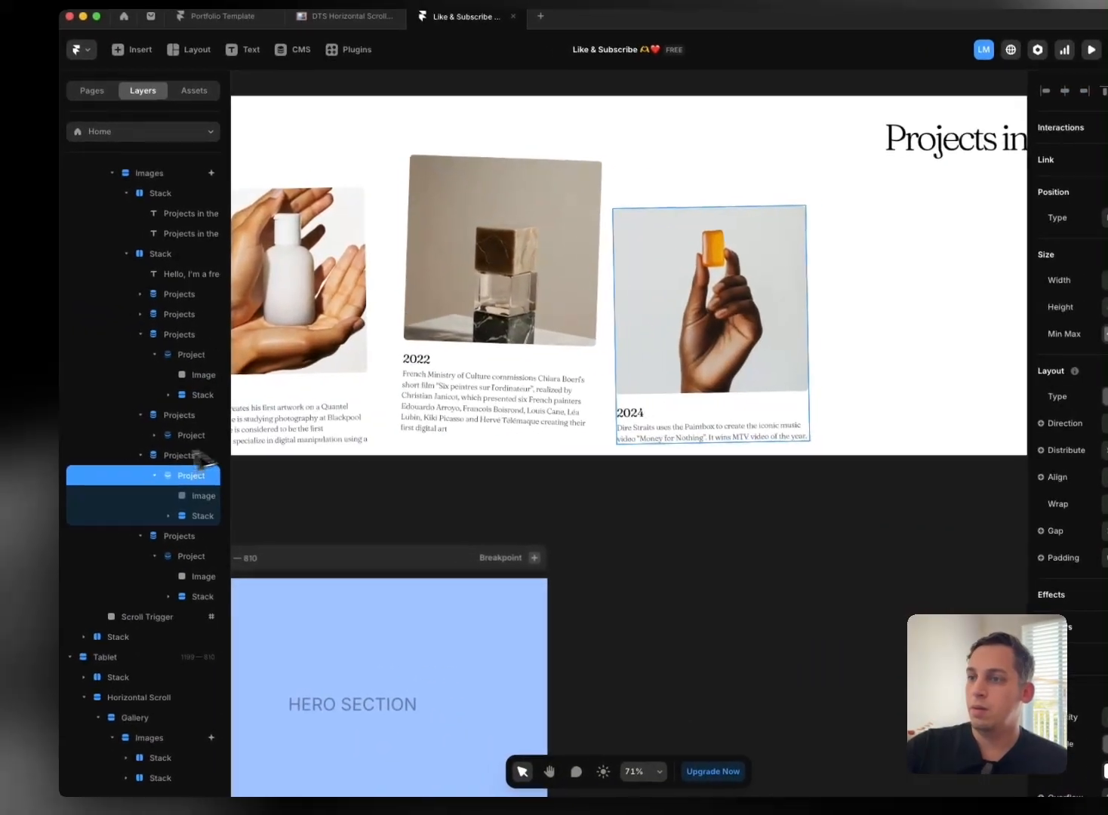
left_click(141, 455)
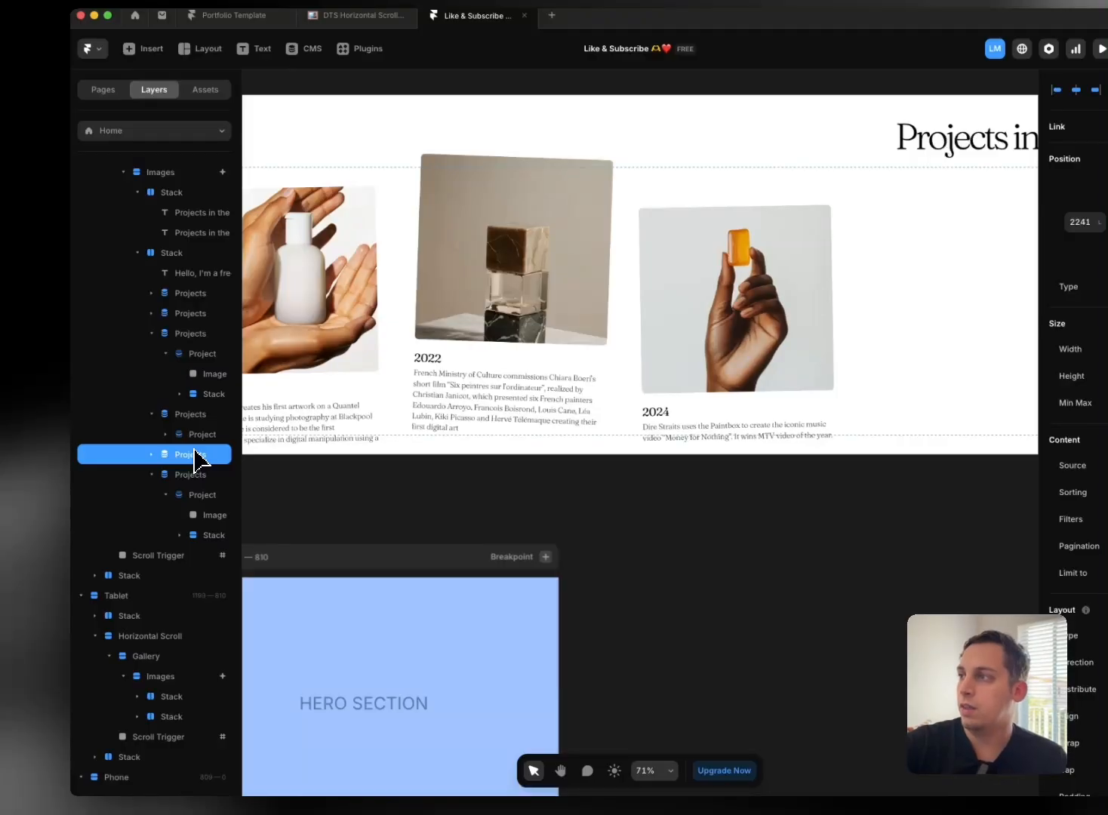
left_click(172, 475)
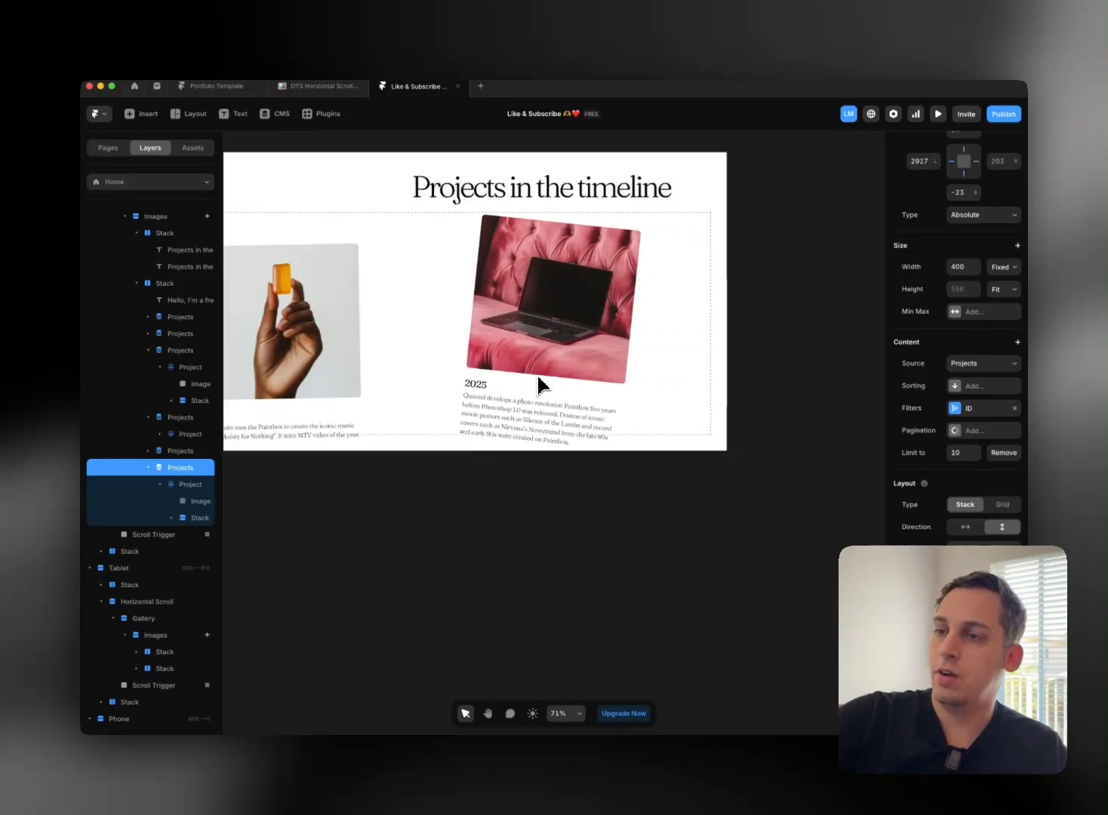
Step: Select the Images stack inside the Desktop gallery and give it a fixed maximum width of 3600
scroll(618, 368, "down", 10)
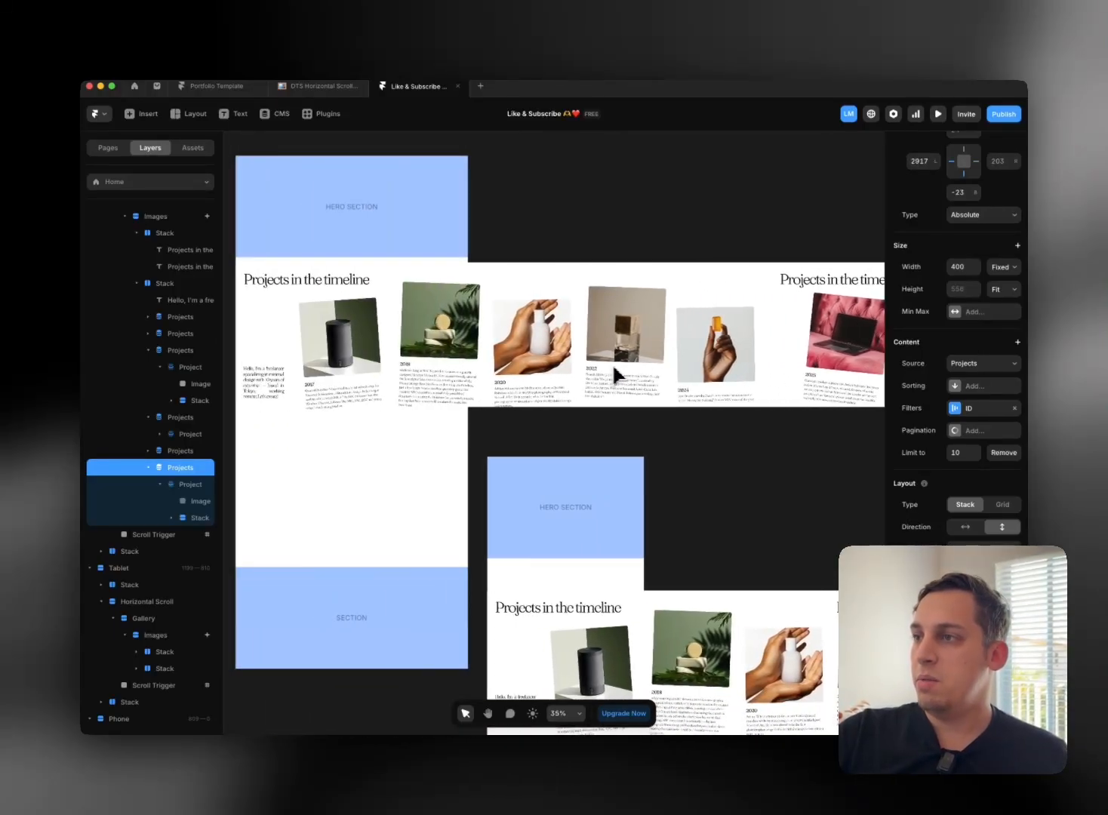
left_click(275, 286)
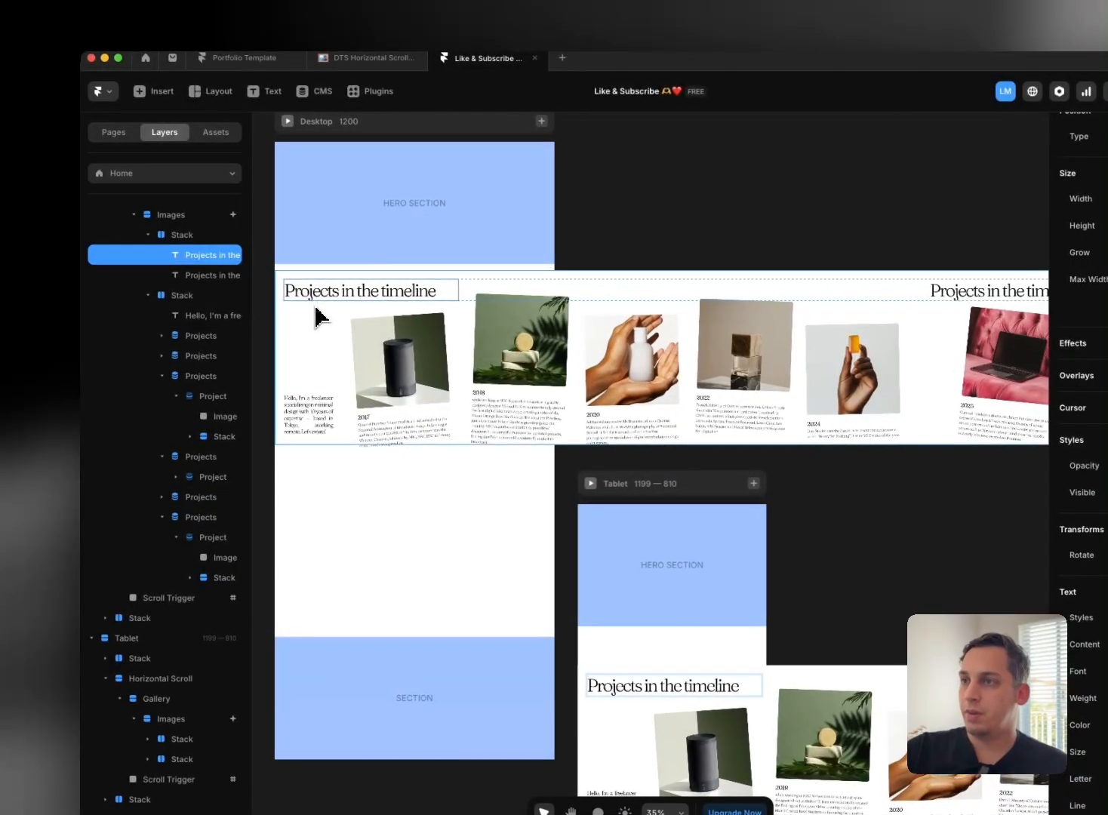
left_click(276, 293)
scroll(302, 315, "up", 2)
scroll(147, 295, "up", 2)
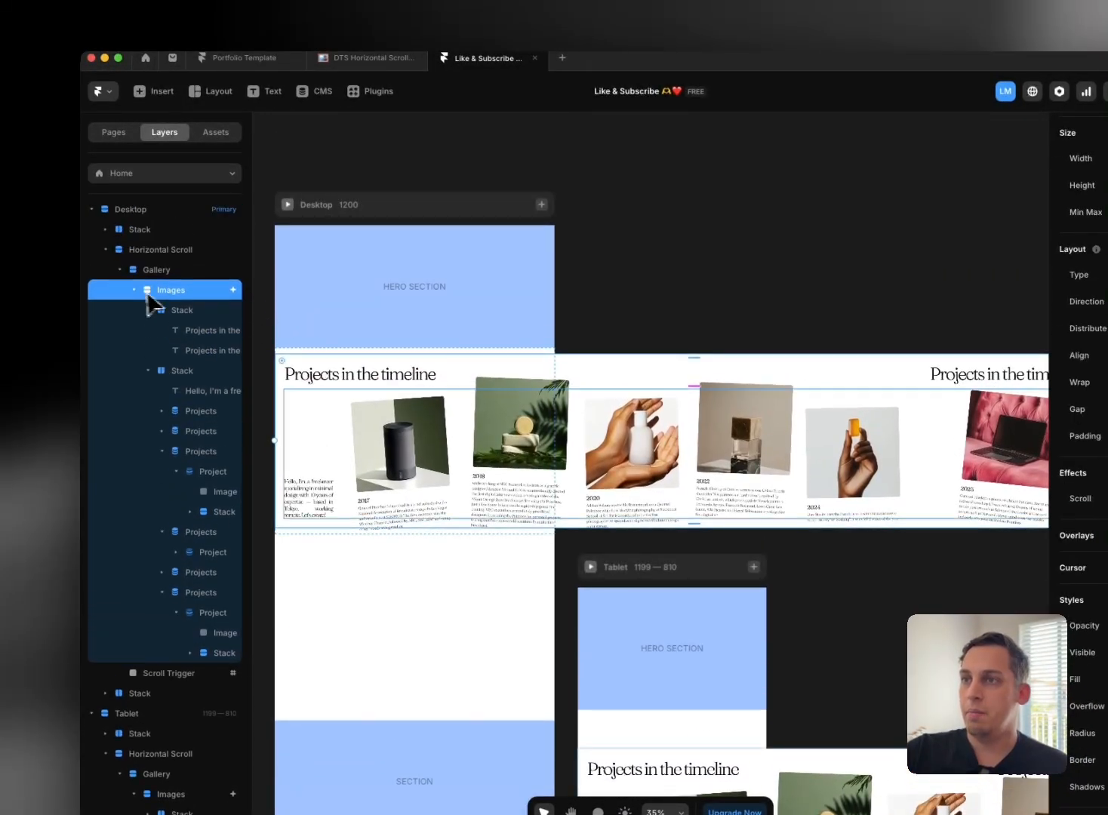
left_click(135, 296)
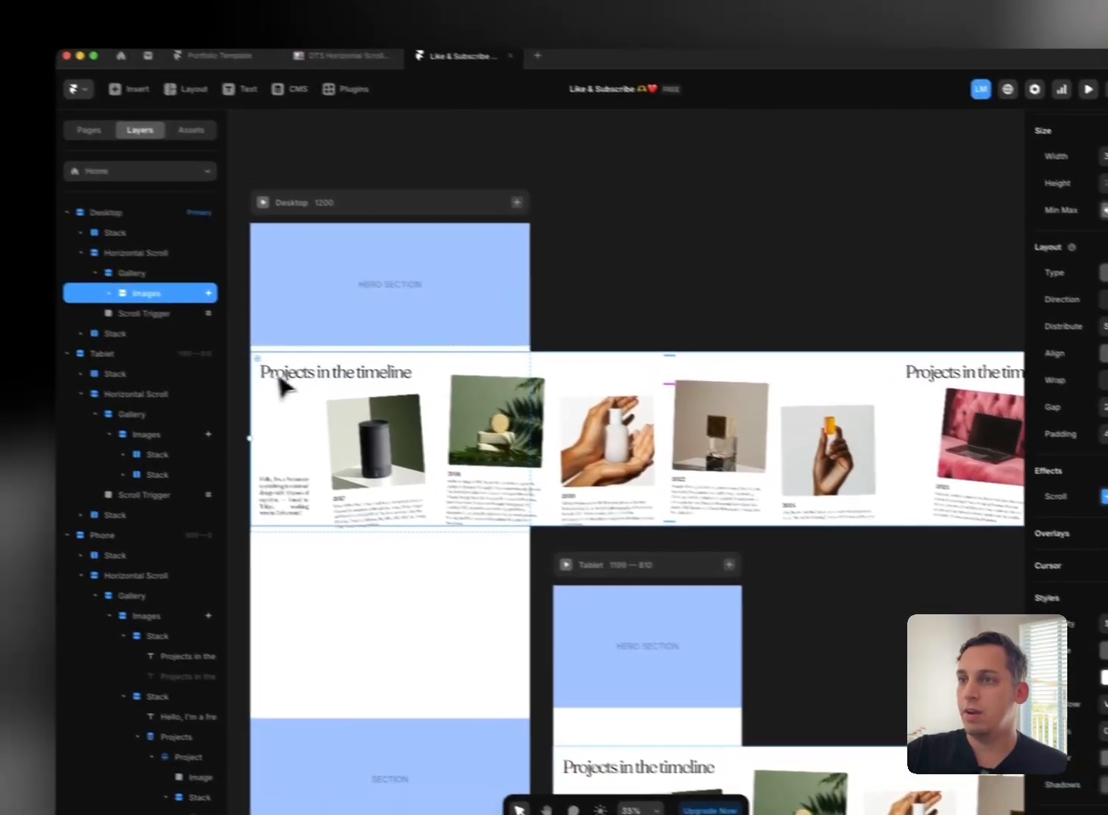
left_click(151, 279)
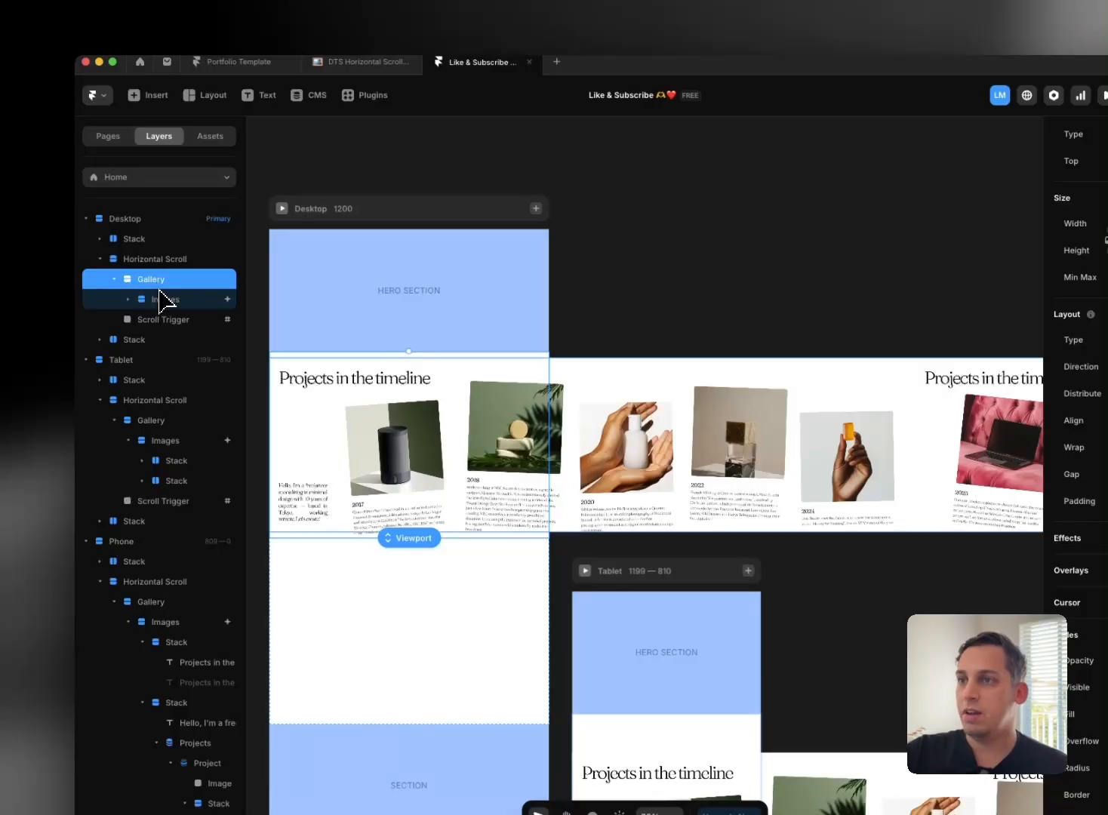
left_click(161, 298)
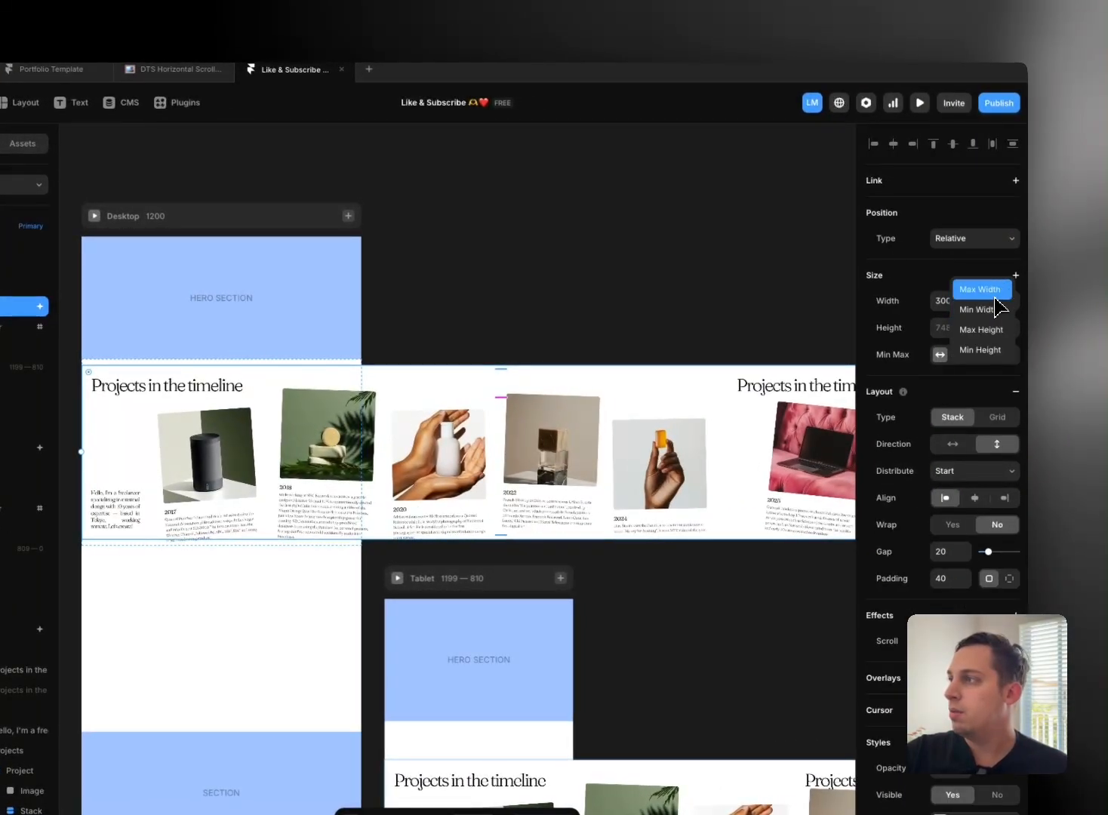
left_click(980, 289)
key("ctrl+z")
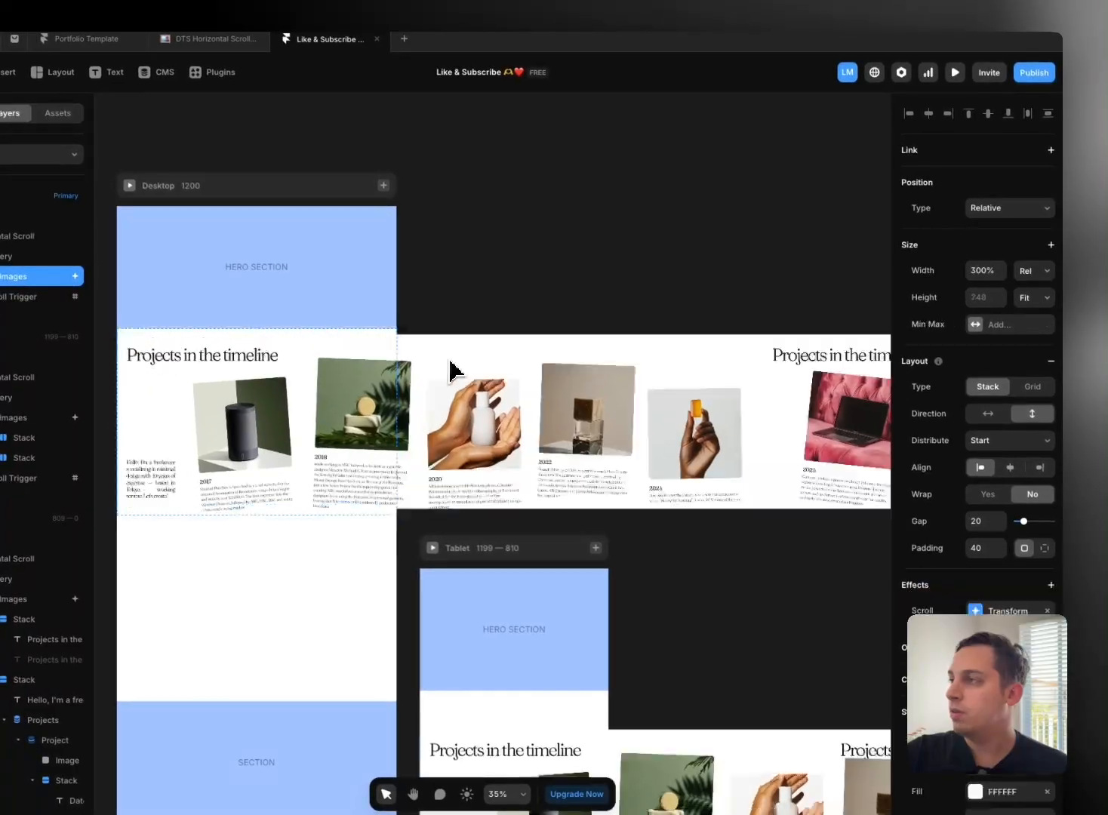
key("ctrl+shift+z")
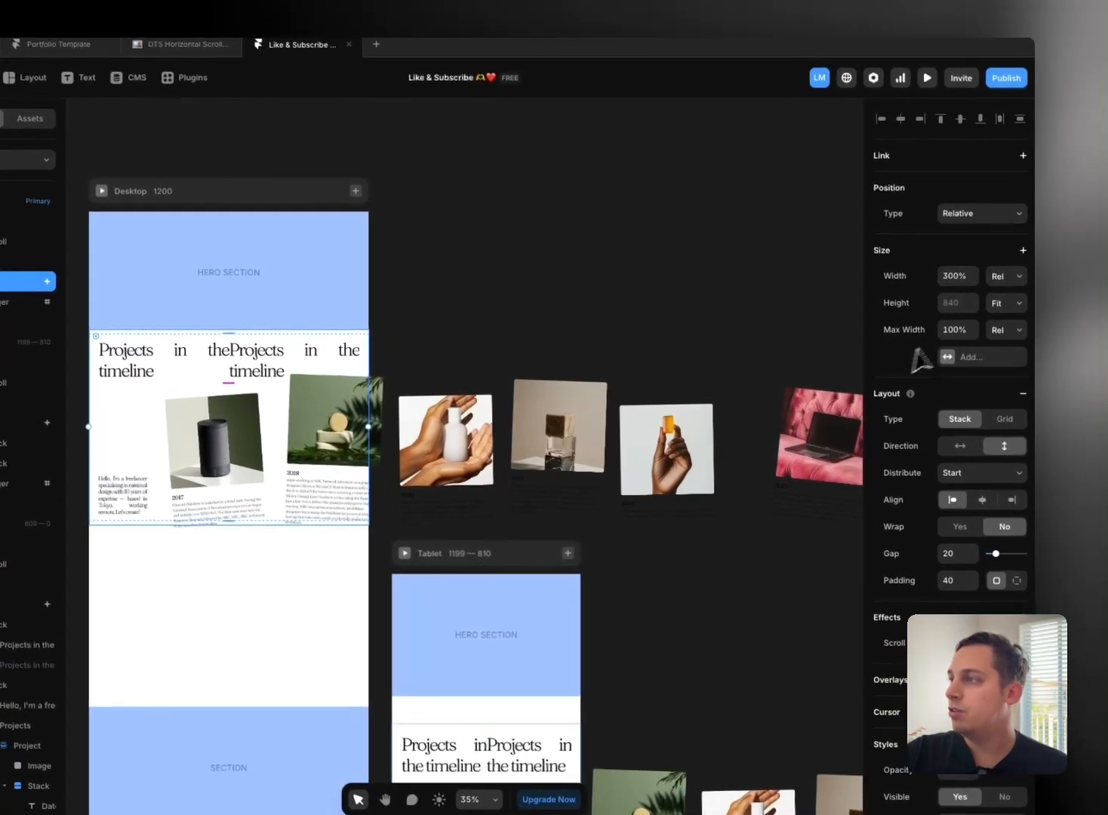
left_click(975, 330)
key("Return")
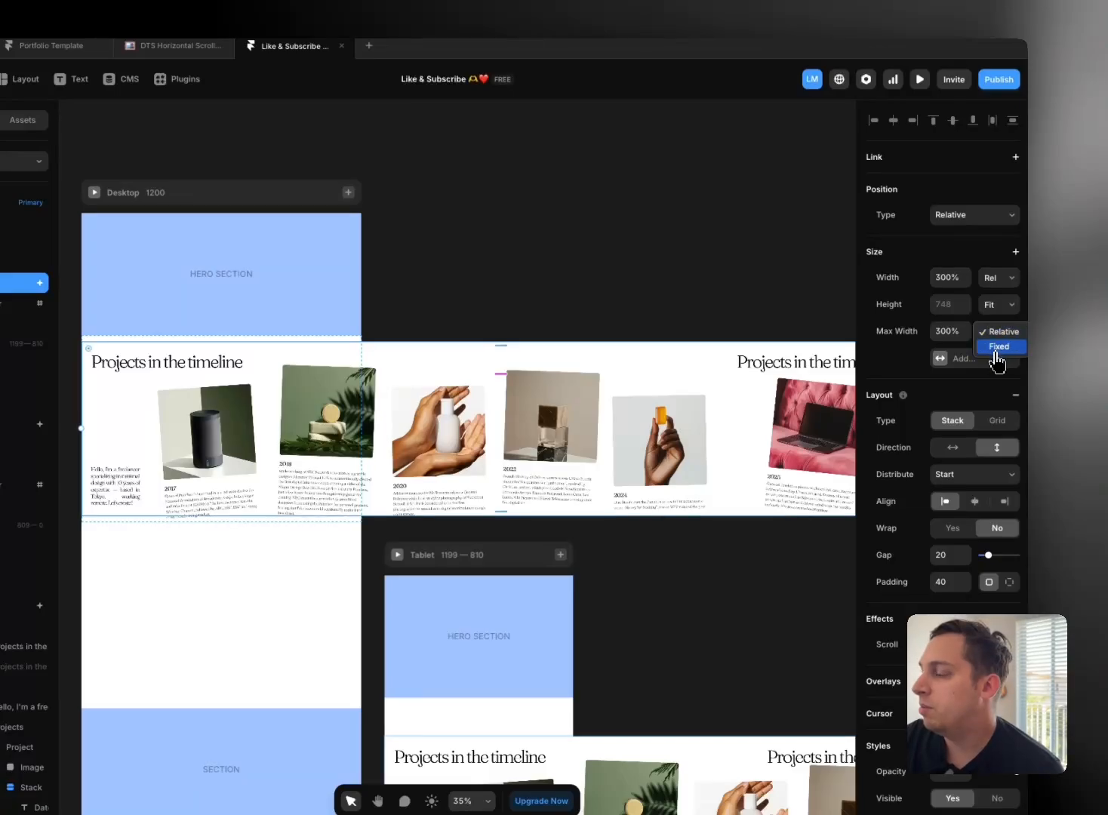
left_click(546, 324)
Step: Space out the Desktop Projects lists by moving 2024, 2022 and 2020 to left positions of 2381, 1864 and 1324
scroll(545, 325, "right", 5)
scroll(544, 326, "left", 4)
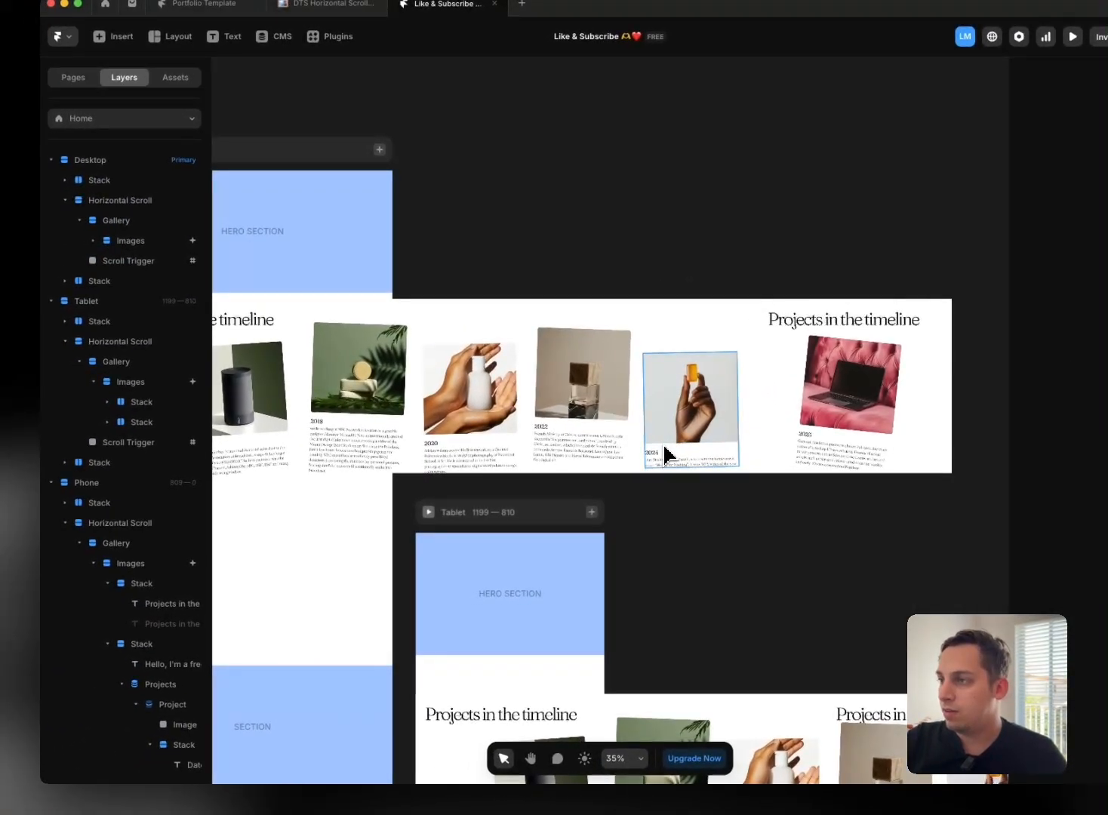
left_click(495, 494)
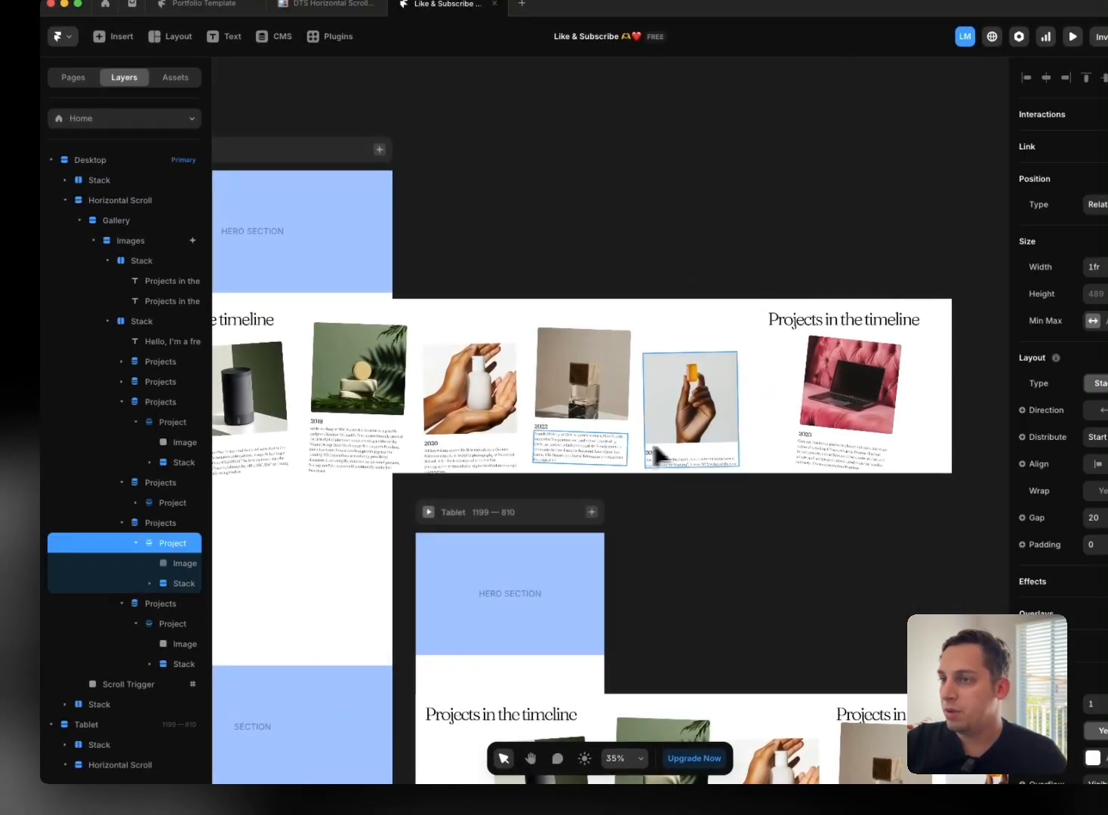
left_click(203, 513)
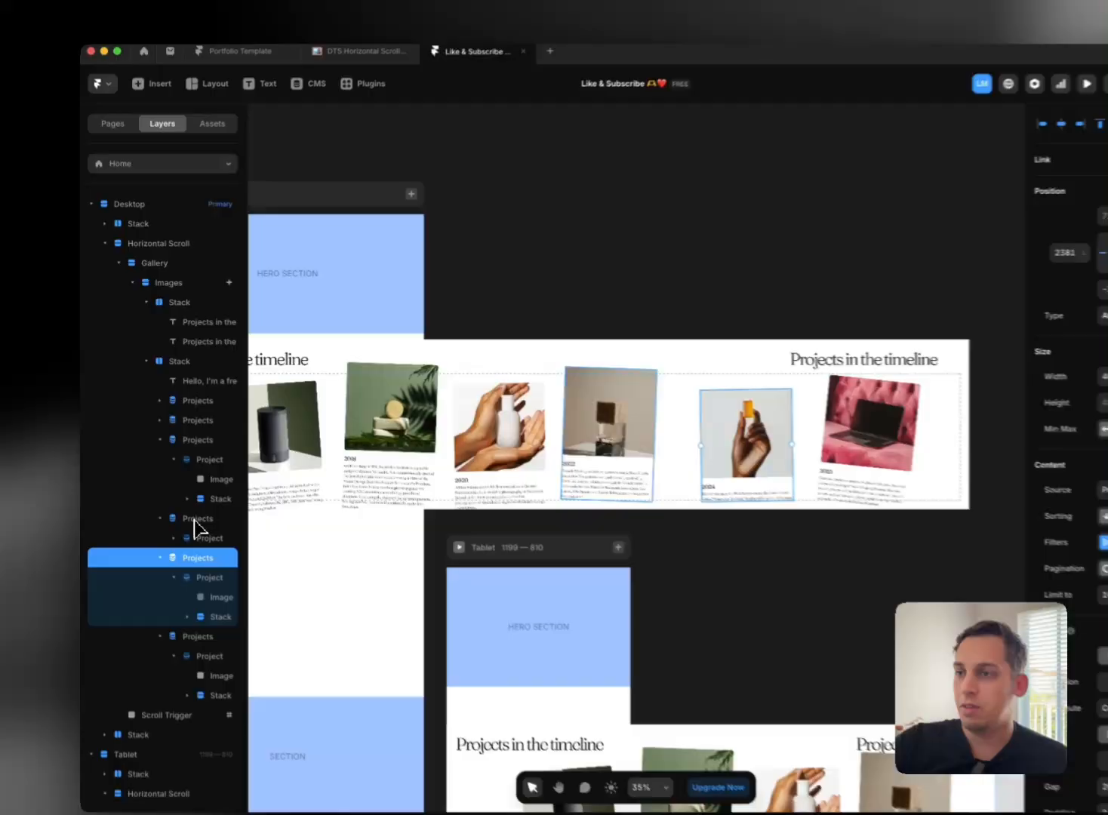
left_click(178, 486)
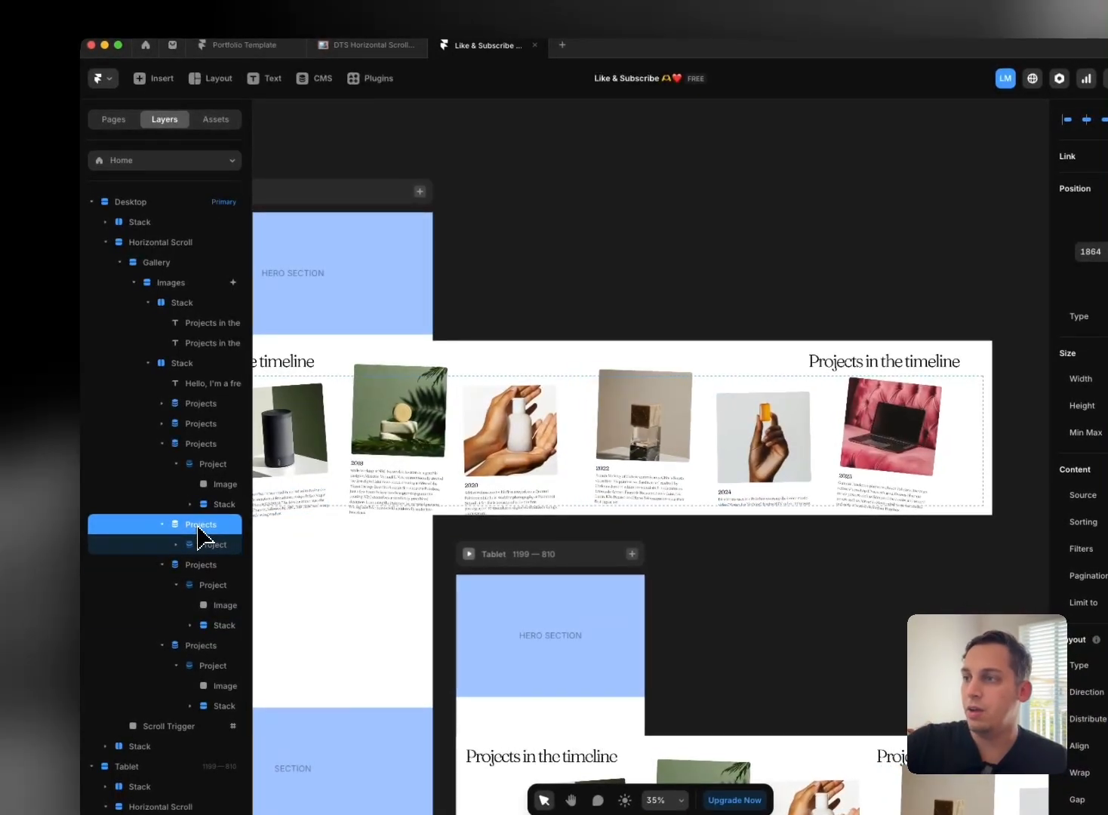
left_click(214, 448)
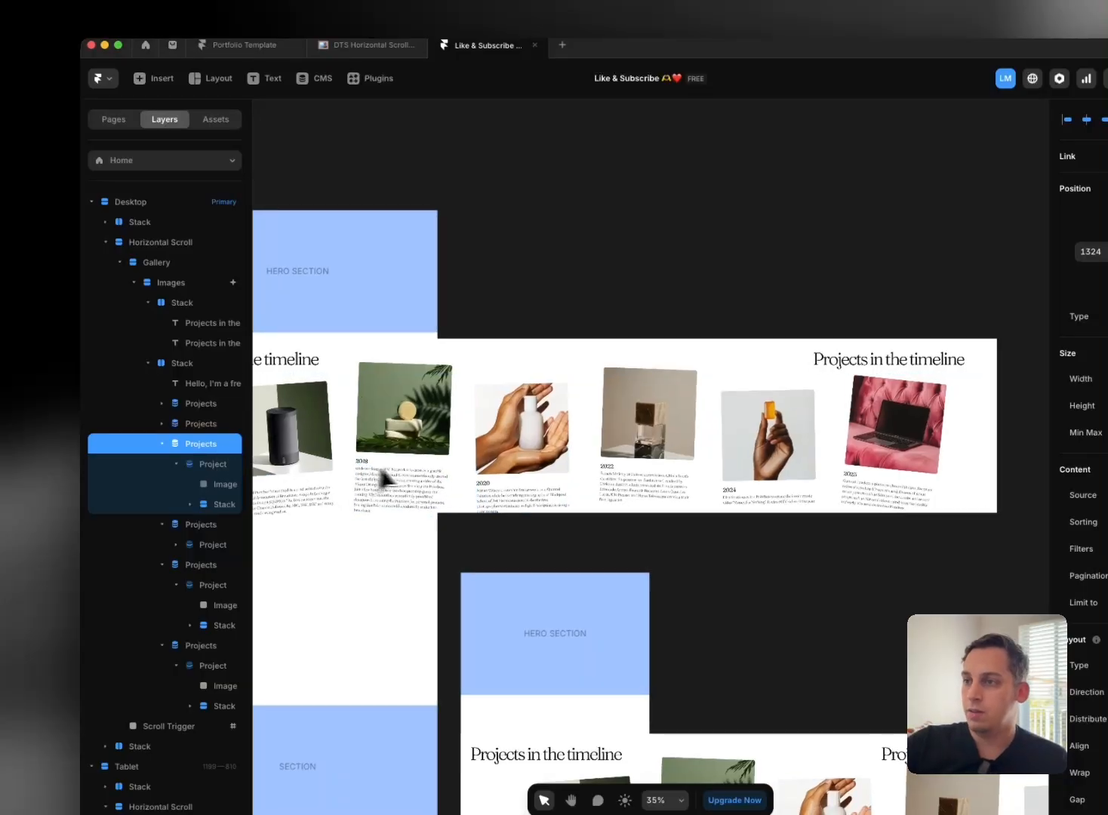
Step: Preview the Desktop page, scroll through the gallery to the closing section to check how far it travels, and return to the canvas
scroll(384, 482, "left", 5)
left_click(374, 180)
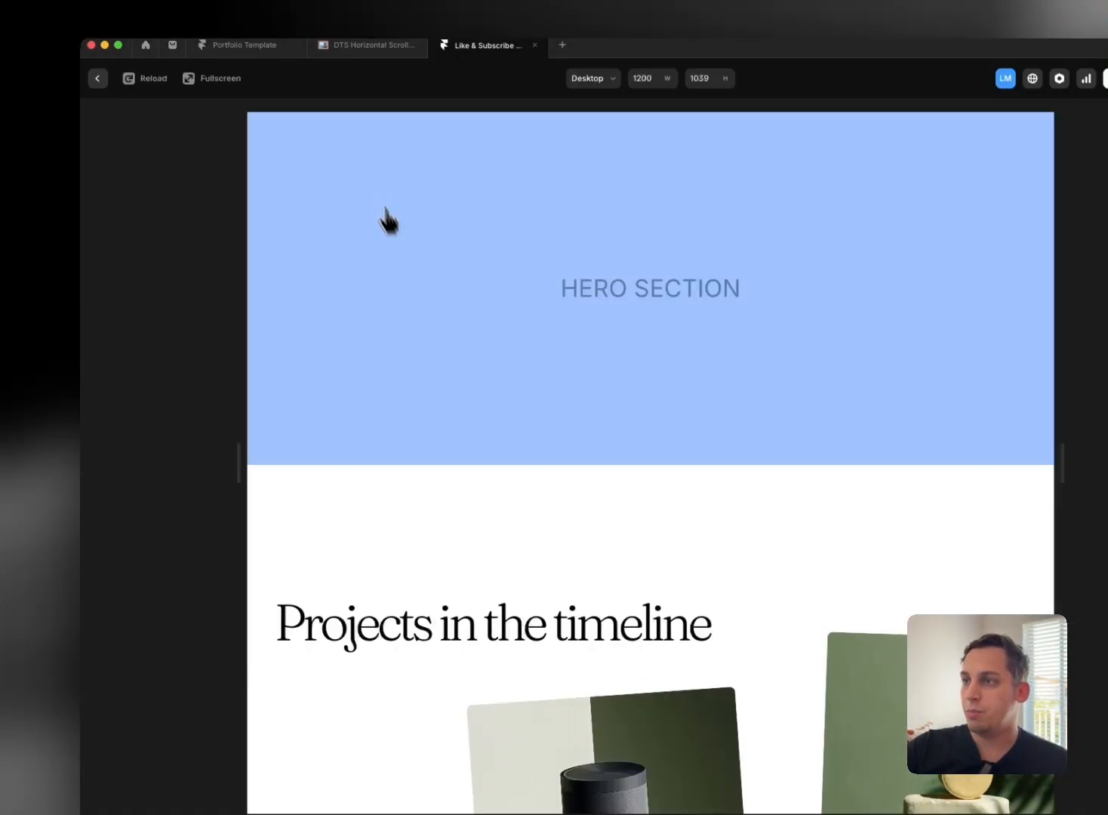
scroll(453, 304, "down", 5)
scroll(452, 304, "down", 10)
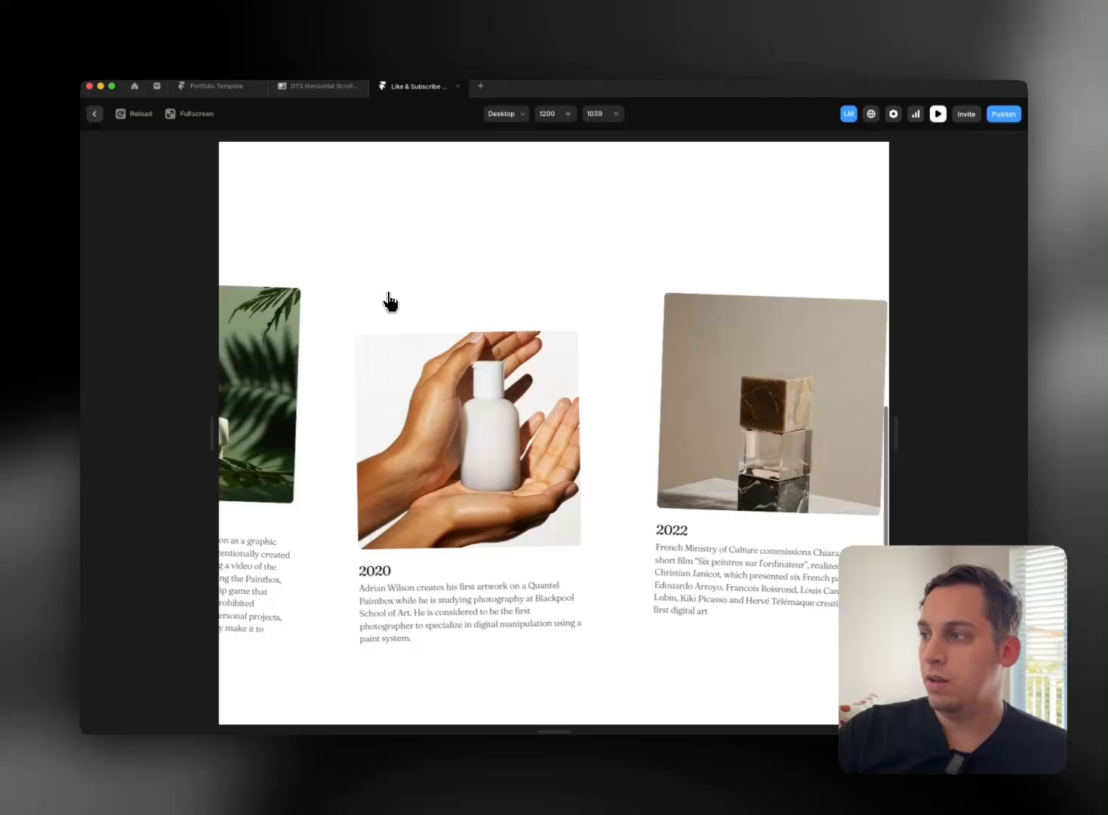
scroll(390, 302, "down", 10)
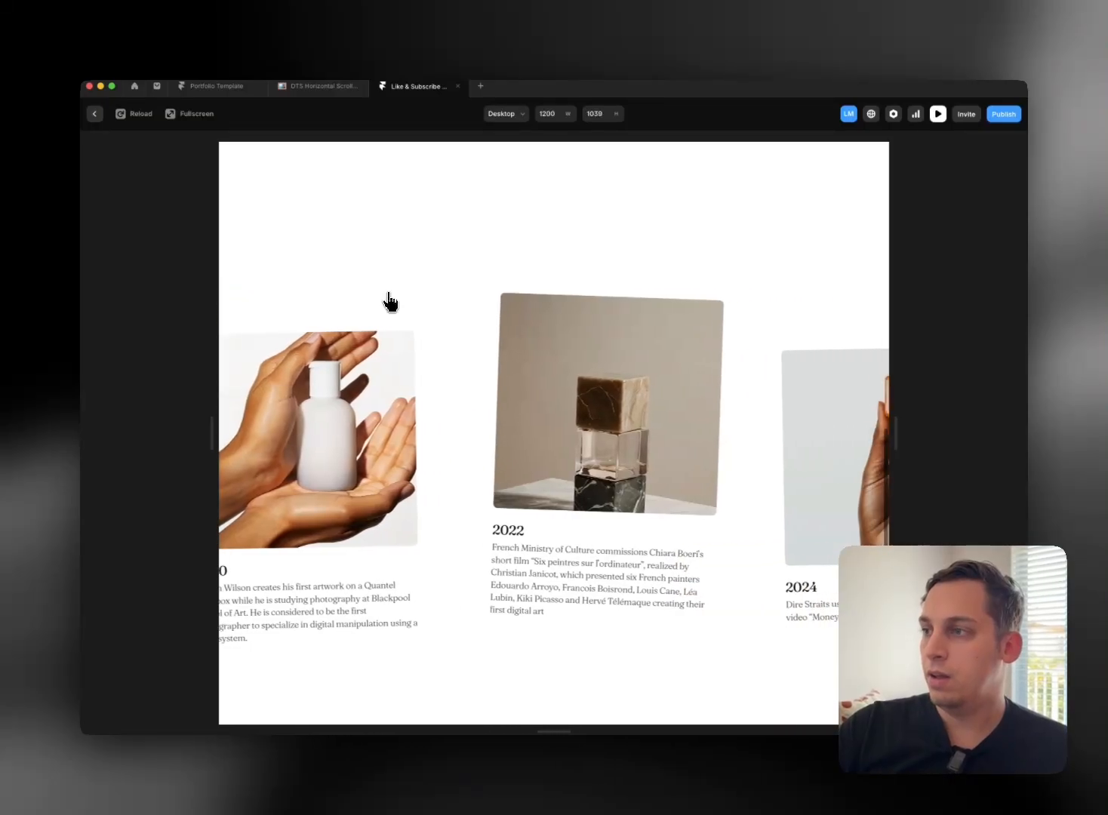
scroll(390, 302, "up", 2)
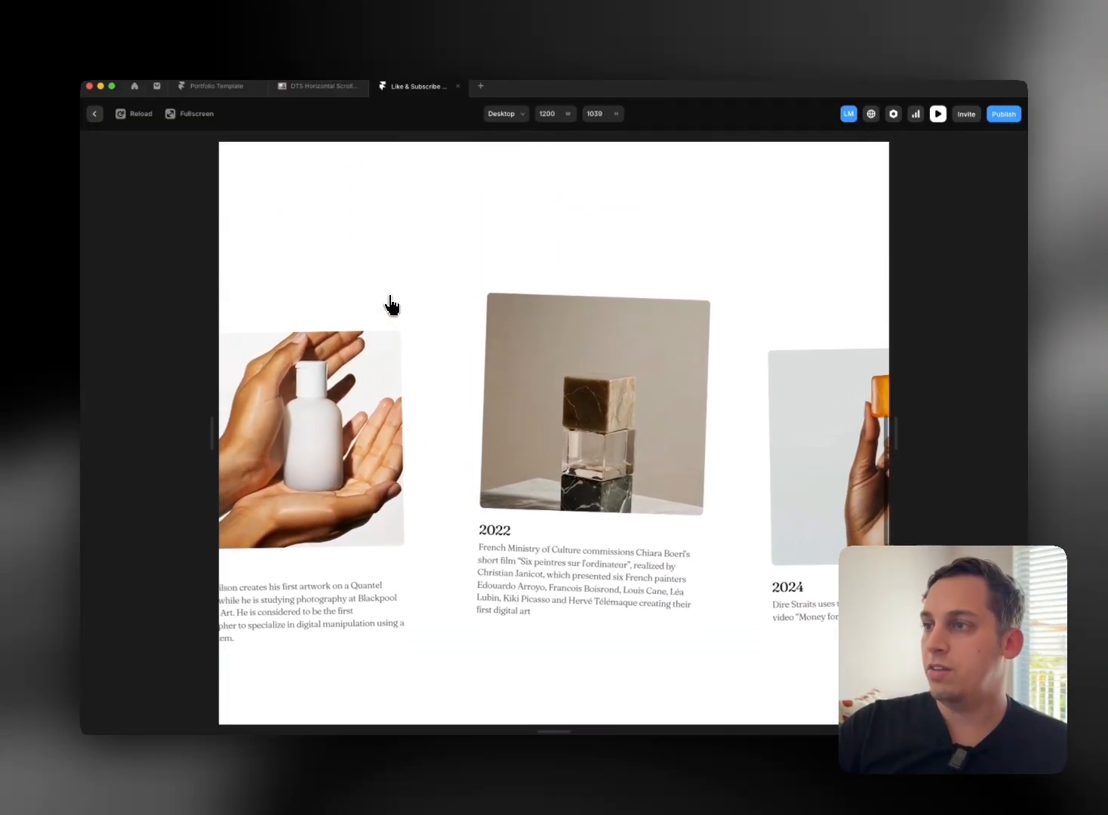
scroll(390, 302, "up", 3)
scroll(389, 302, "down", 8)
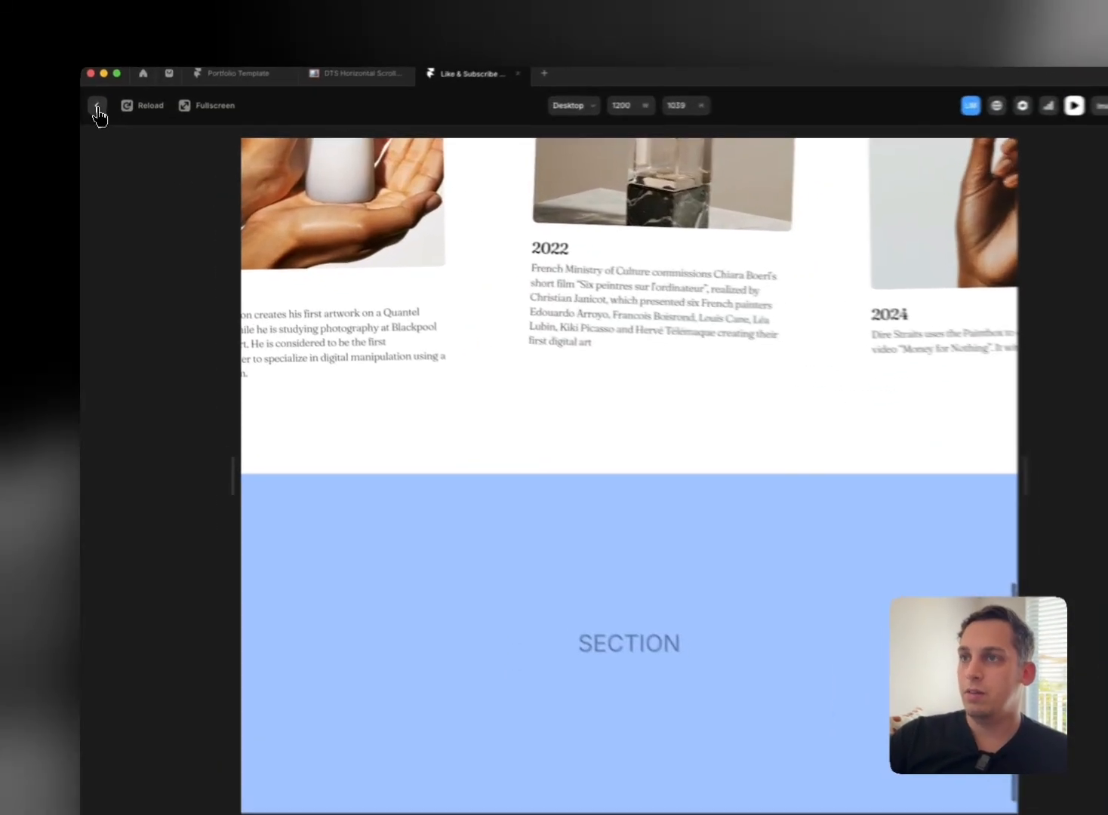
left_click(95, 113)
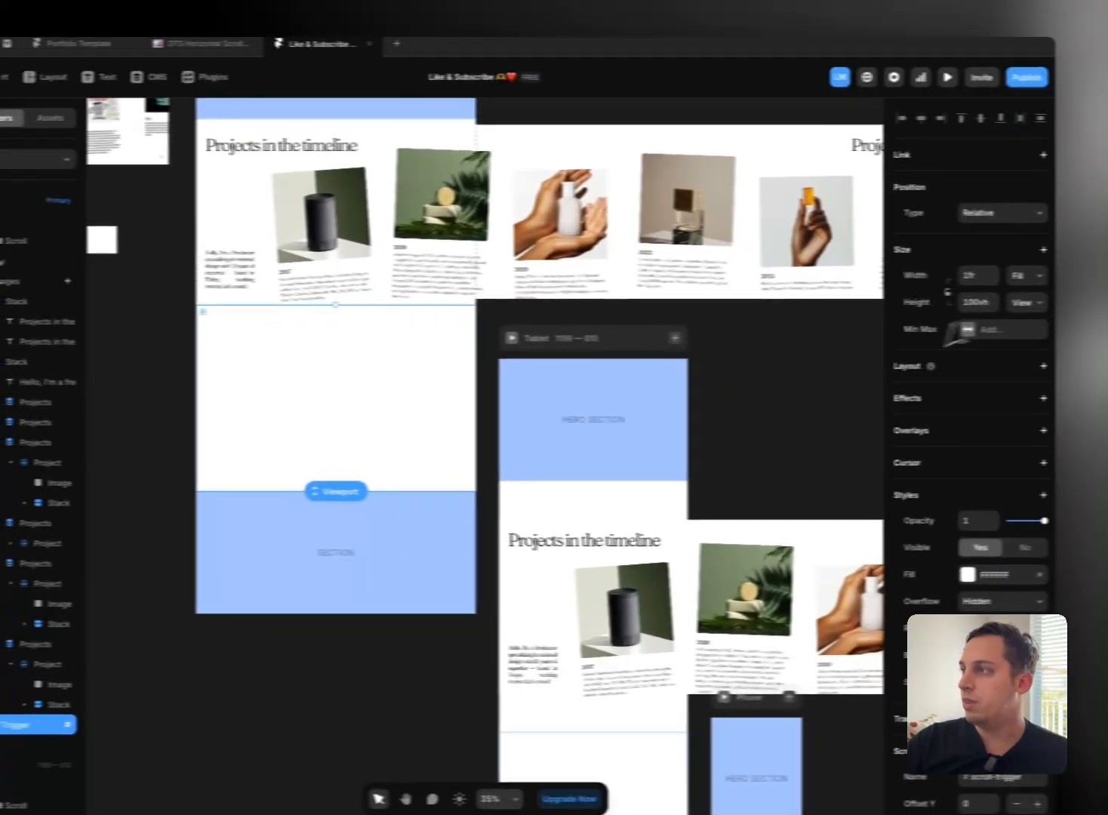
Step: Switch the Desktop Scroll Trigger to a fixed height, stretch it to 1341, and test the gallery scroll in the preview
left_click(996, 305)
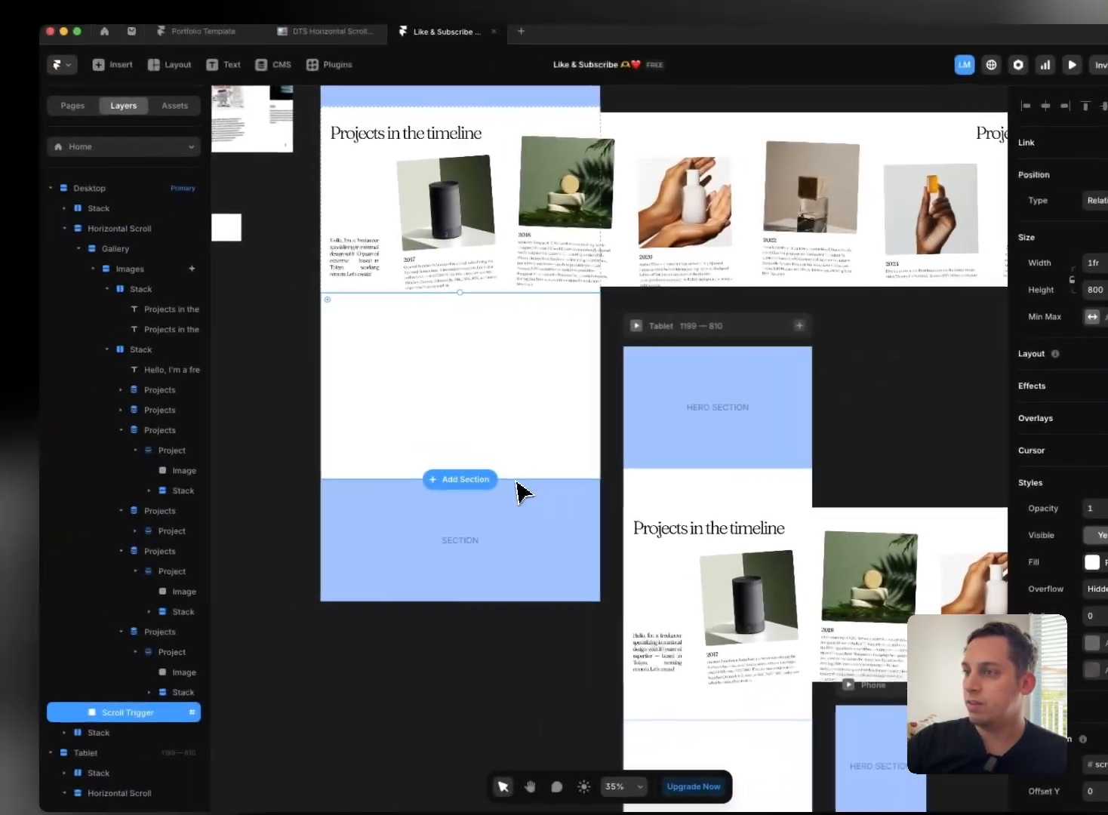
left_click_drag(358, 496, 350, 620)
scroll(463, 463, "up", 5)
left_click(341, 214)
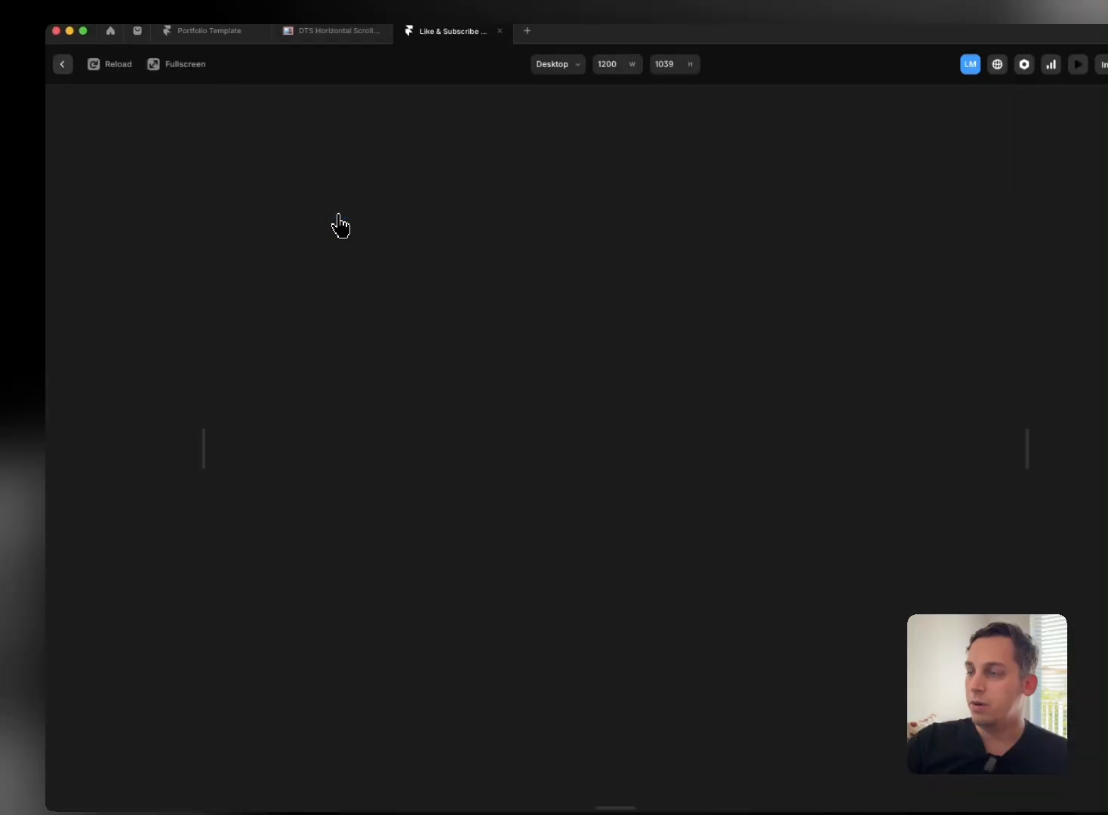
scroll(411, 329, "down", 10)
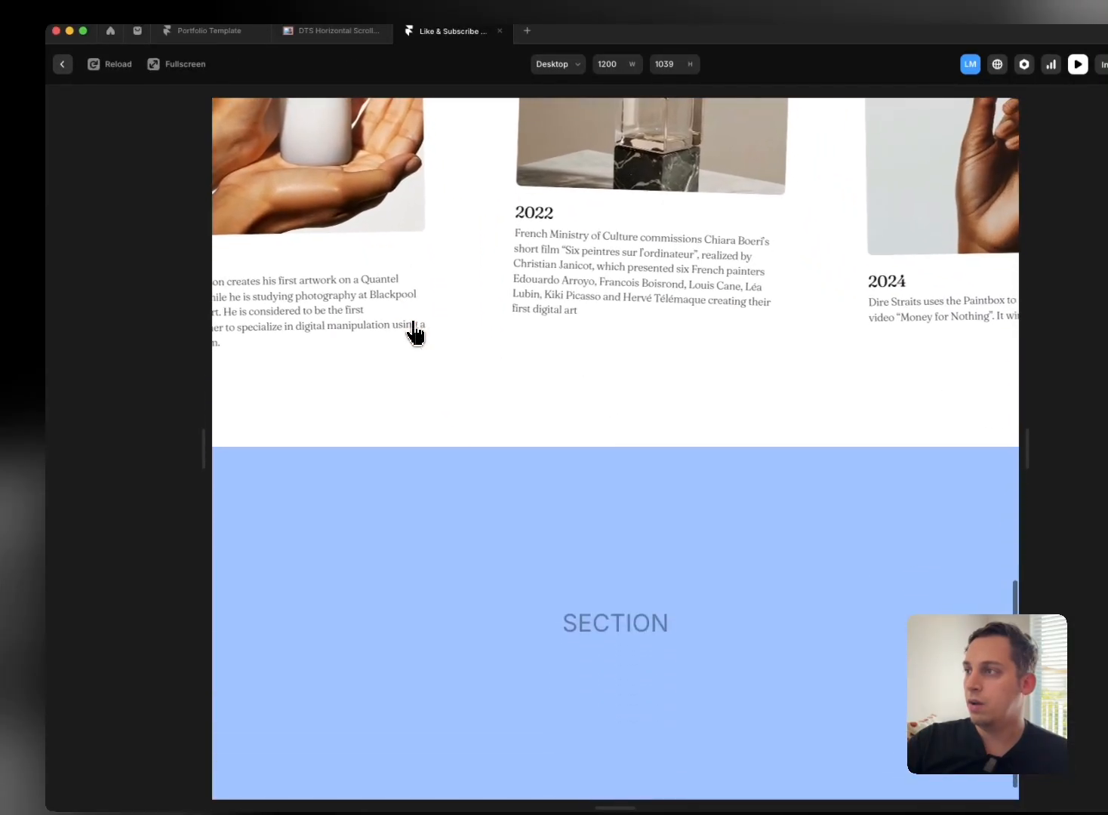
scroll(414, 331, "up", 2)
scroll(415, 332, "up", 3)
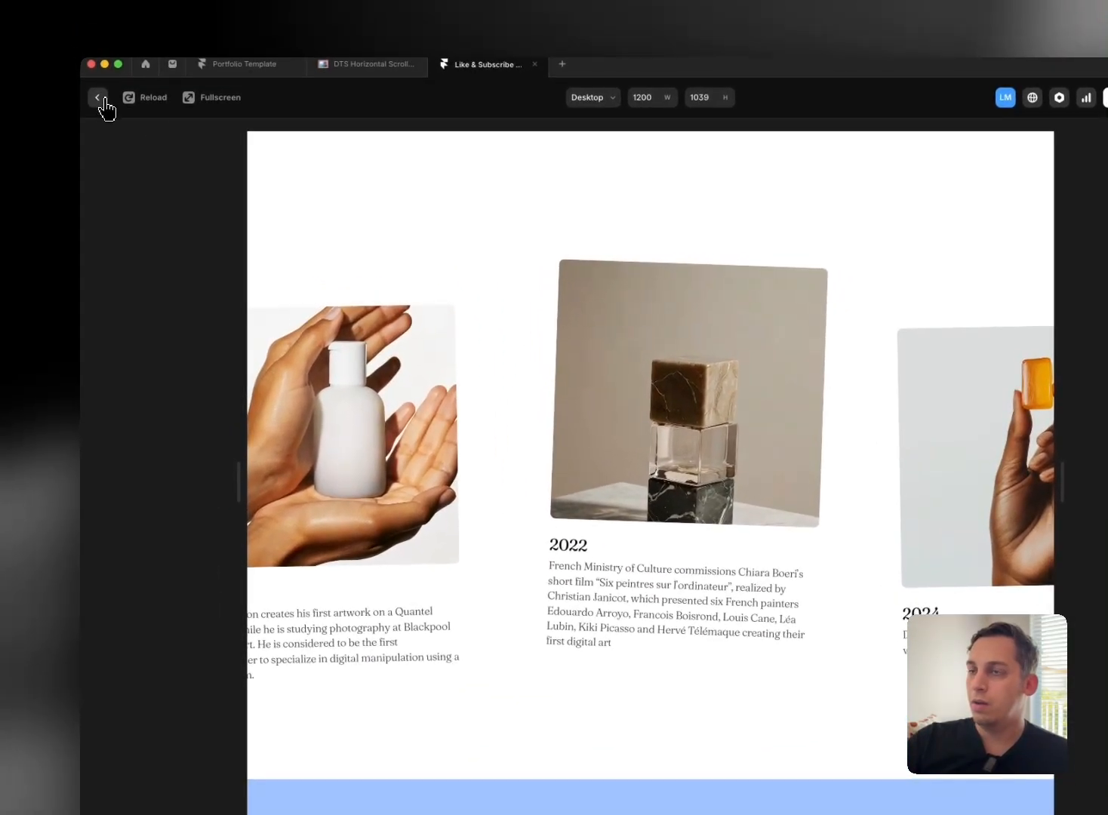
left_click(64, 66)
Step: Stretch the Desktop Scroll Trigger further to a height of about 1958 and test the gallery scroll in the preview again
scroll(549, 468, "down", 5)
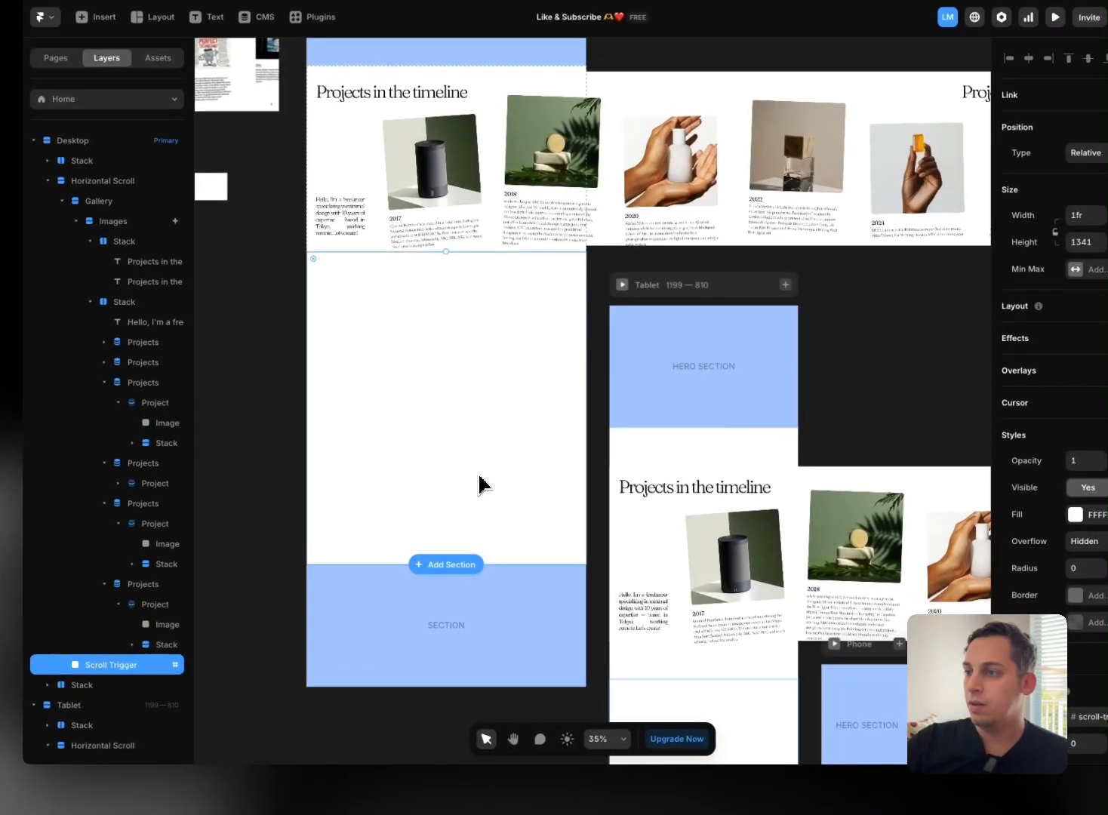
left_click_drag(492, 564, 502, 708)
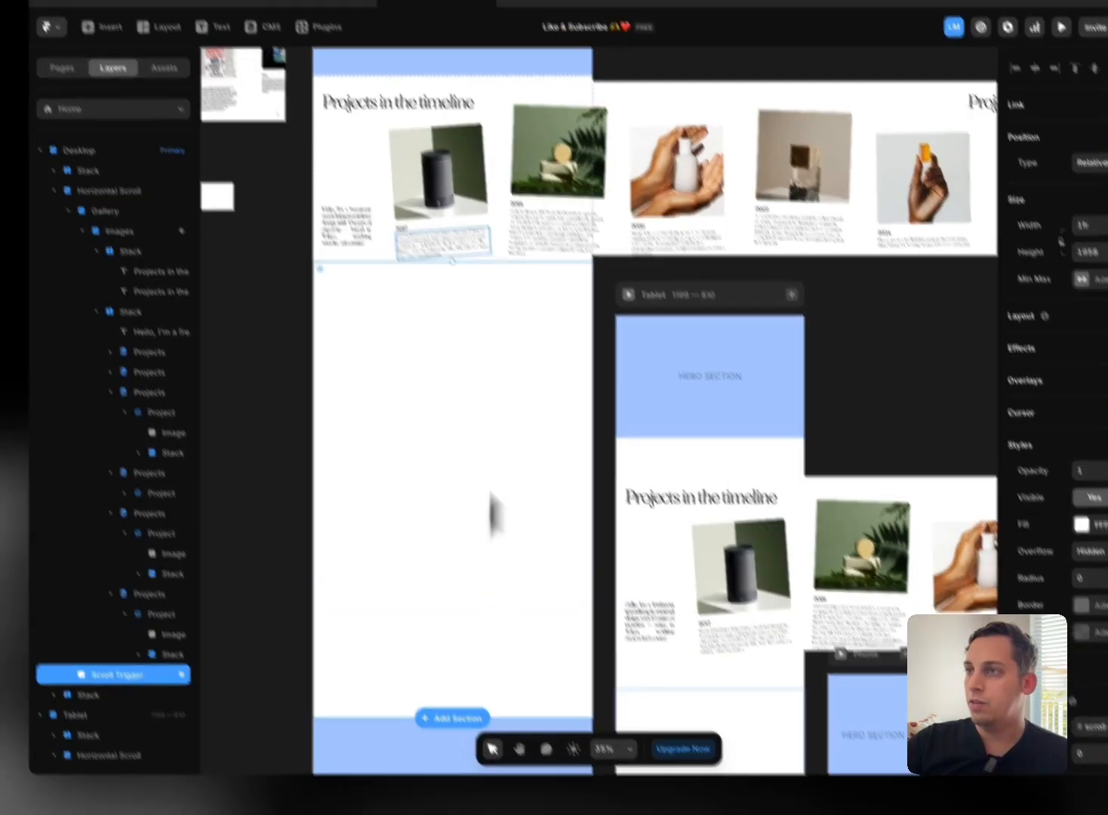
scroll(483, 408, "up", 3)
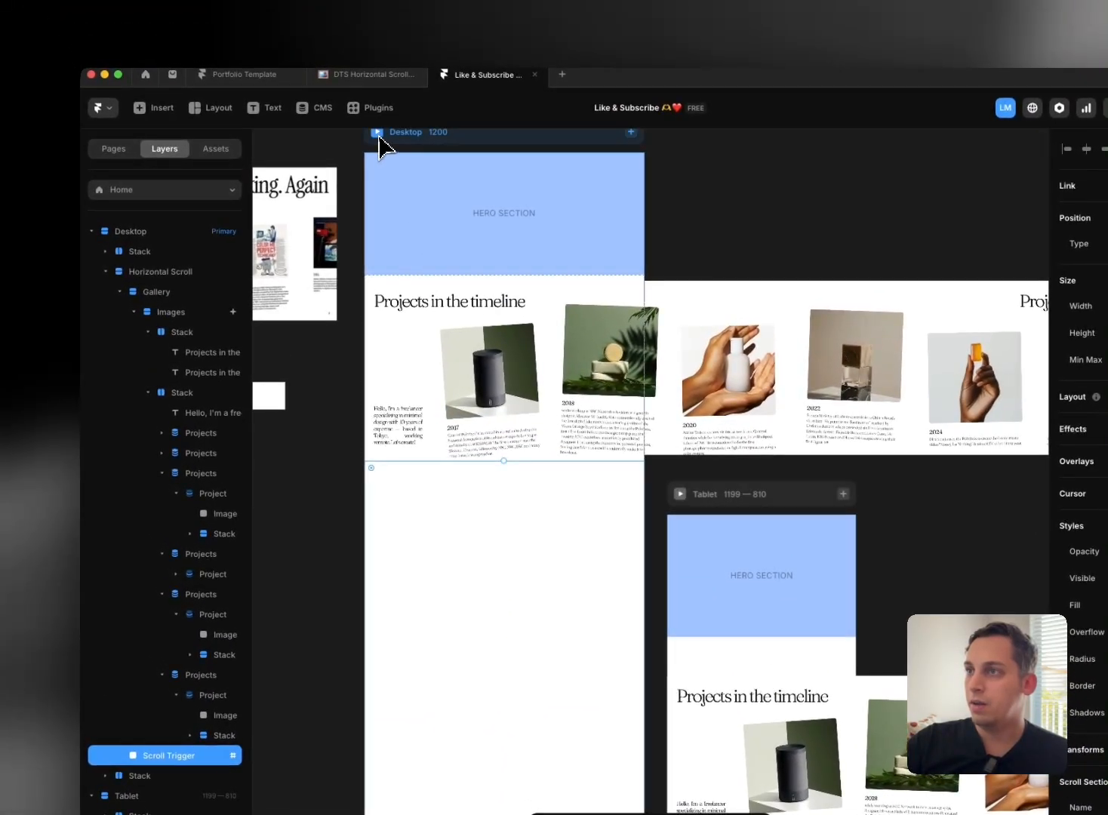
left_click(377, 135)
scroll(430, 243, "down", 10)
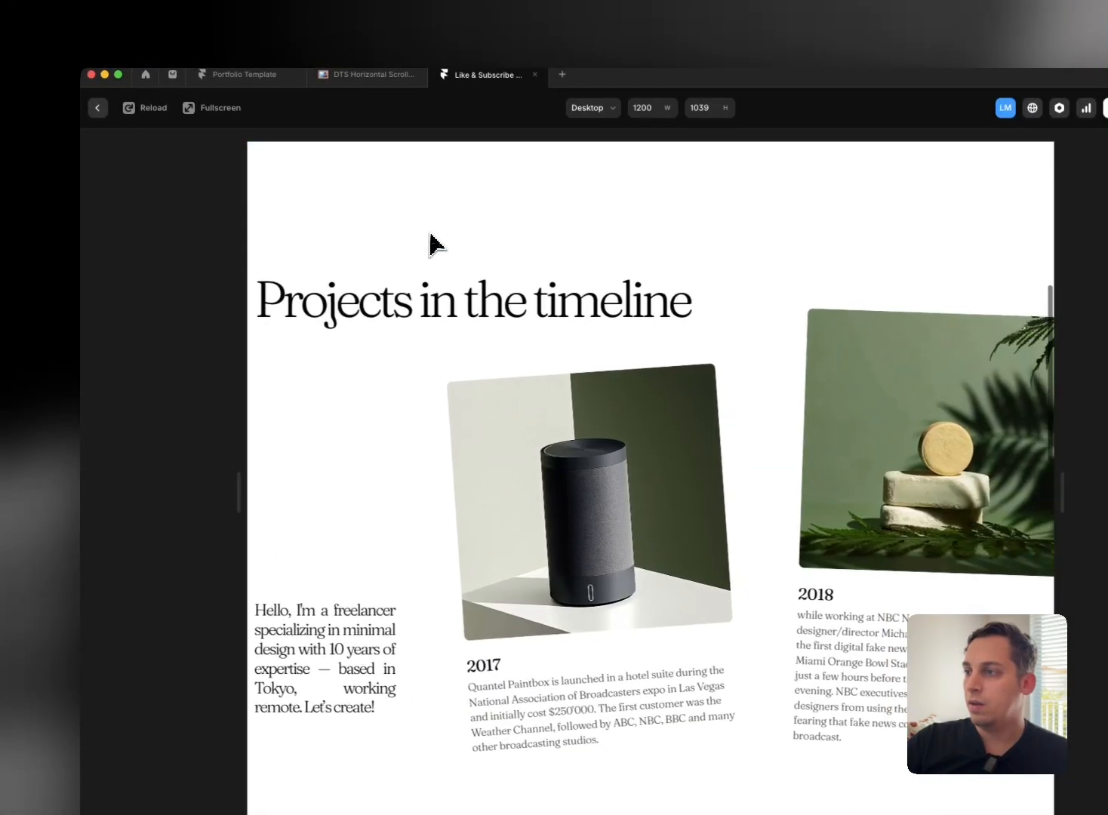
scroll(435, 240, "down", 4)
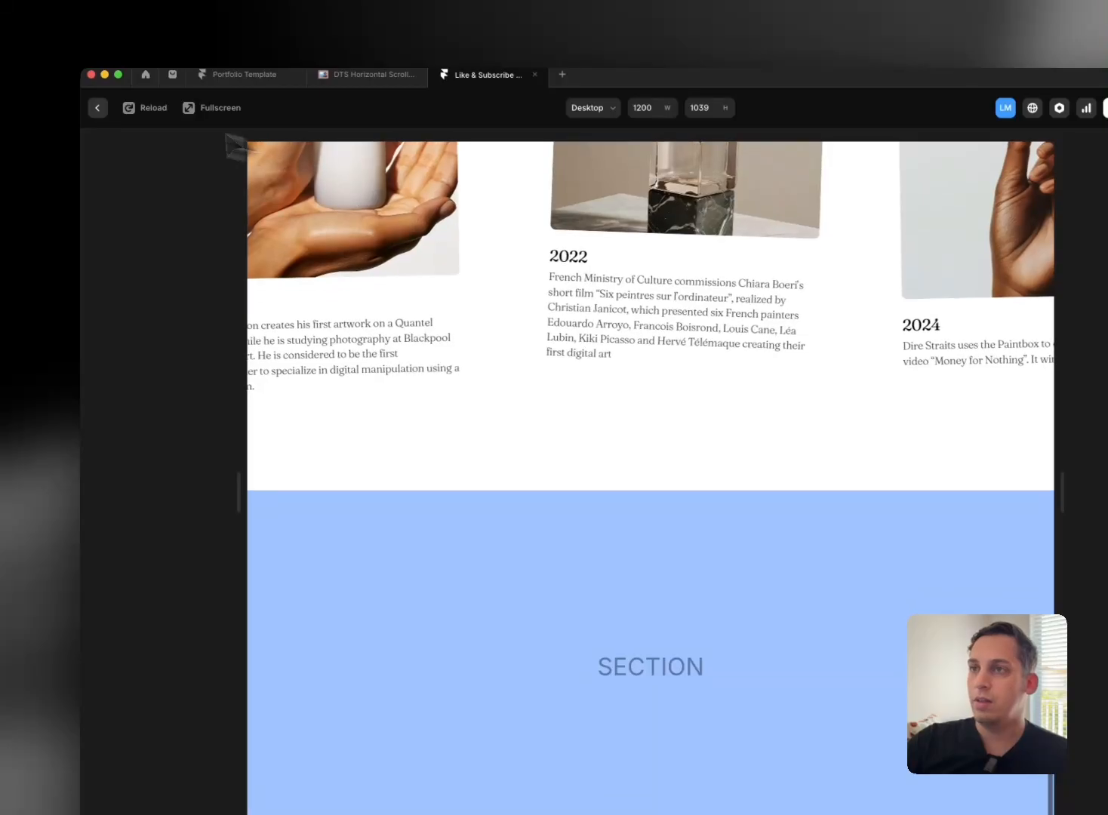
left_click(97, 108)
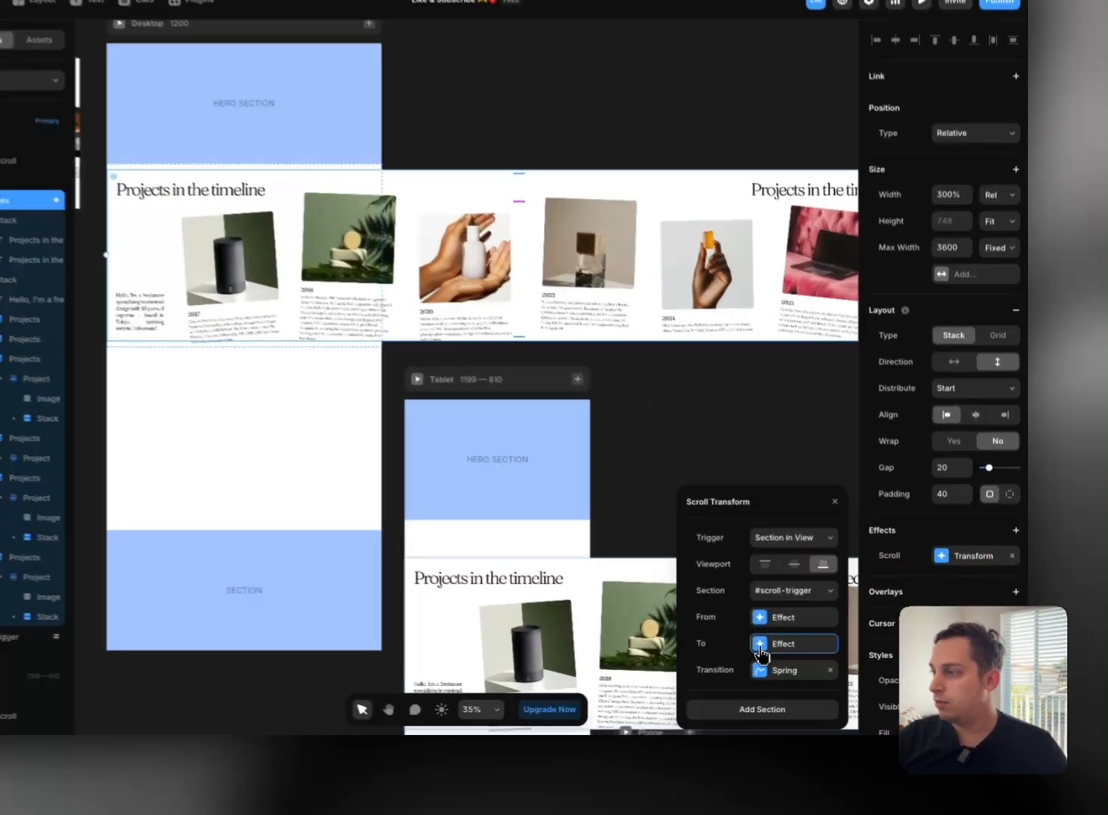
Step: Set the horizontal offset of the end state in the Desktop Images stack's scroll transform to -2400
left_click(811, 661)
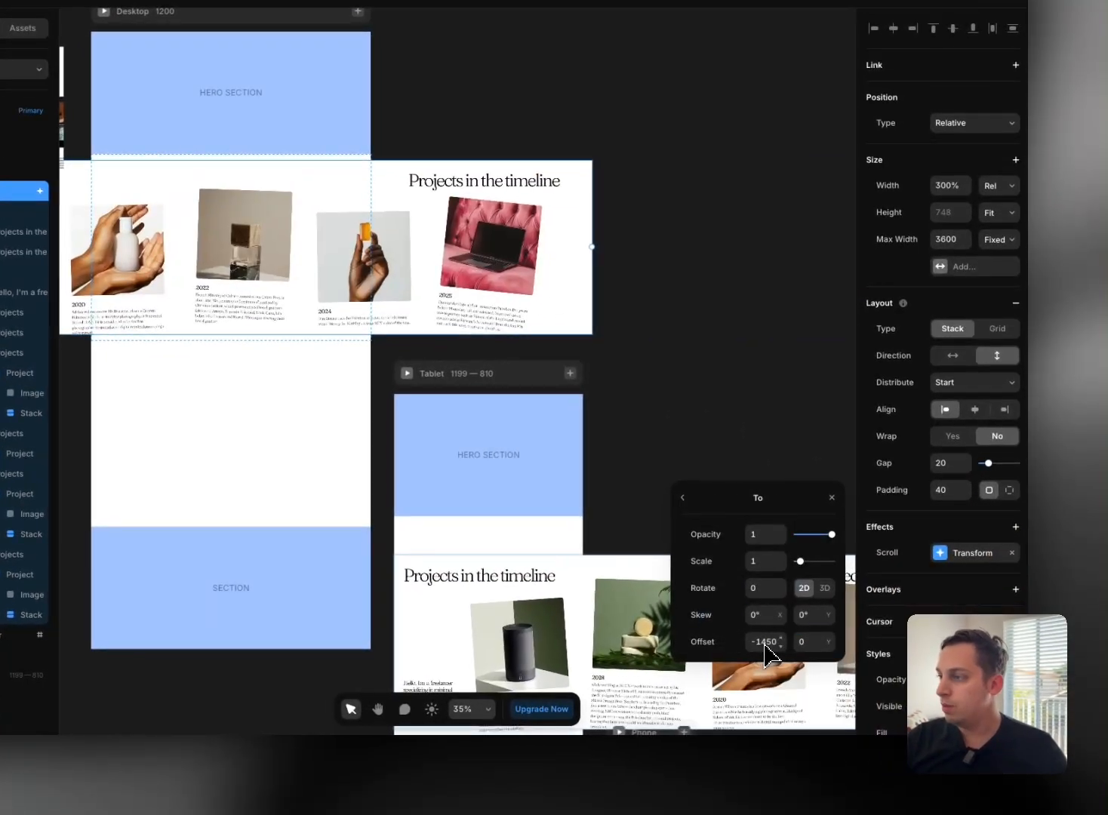
key("shift+Down")
key("shift+Down")
key("shift+Down")
key("shift+Down")
key("shift+Down")
key("shift+Down")
key("shift+Down")
key("shift+Down")
key("shift+Down")
key("shift+Down")
key("shift+Down")
key("shift+Down")
key("shift+Down")
key("shift+Down")
key("shift+Down")
key("shift+Down")
key("shift+Down")
key("shift+Down")
key("shift+Down")
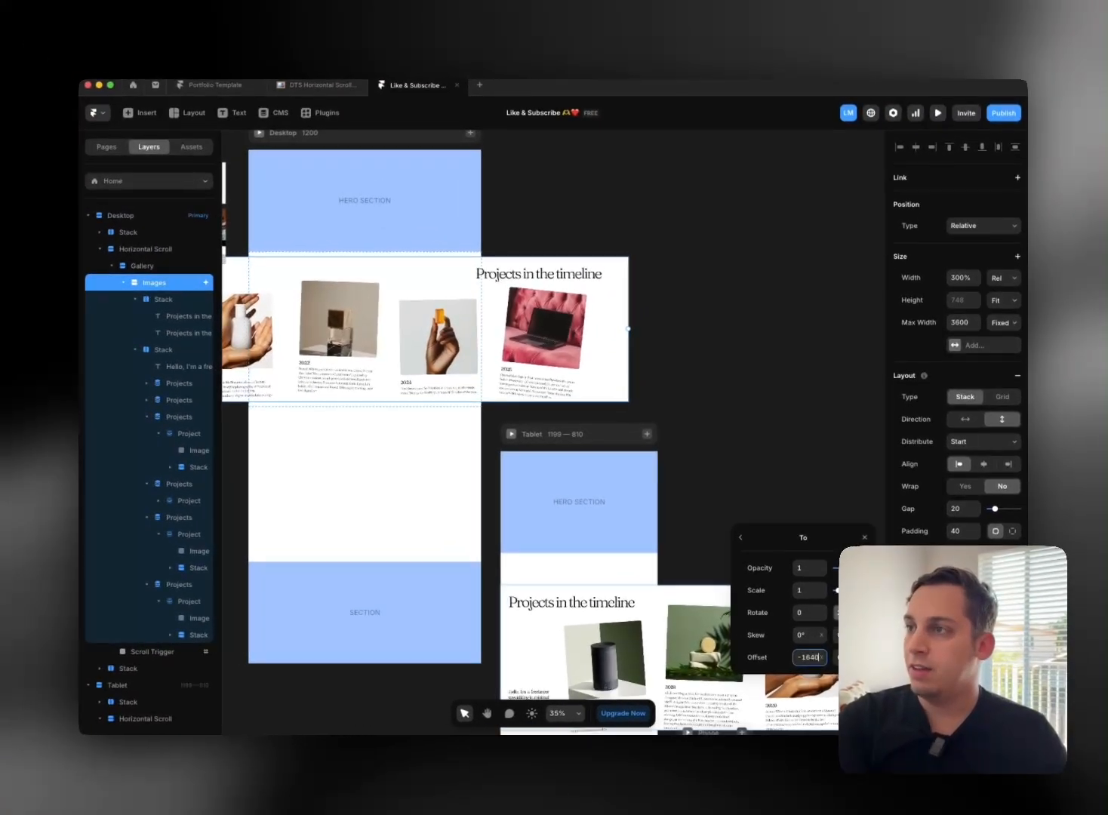
key("shift+Down")
key("shift+Down")
key("shift+Down")
key("shift+Down")
key("shift+Down")
key("shift+Down")
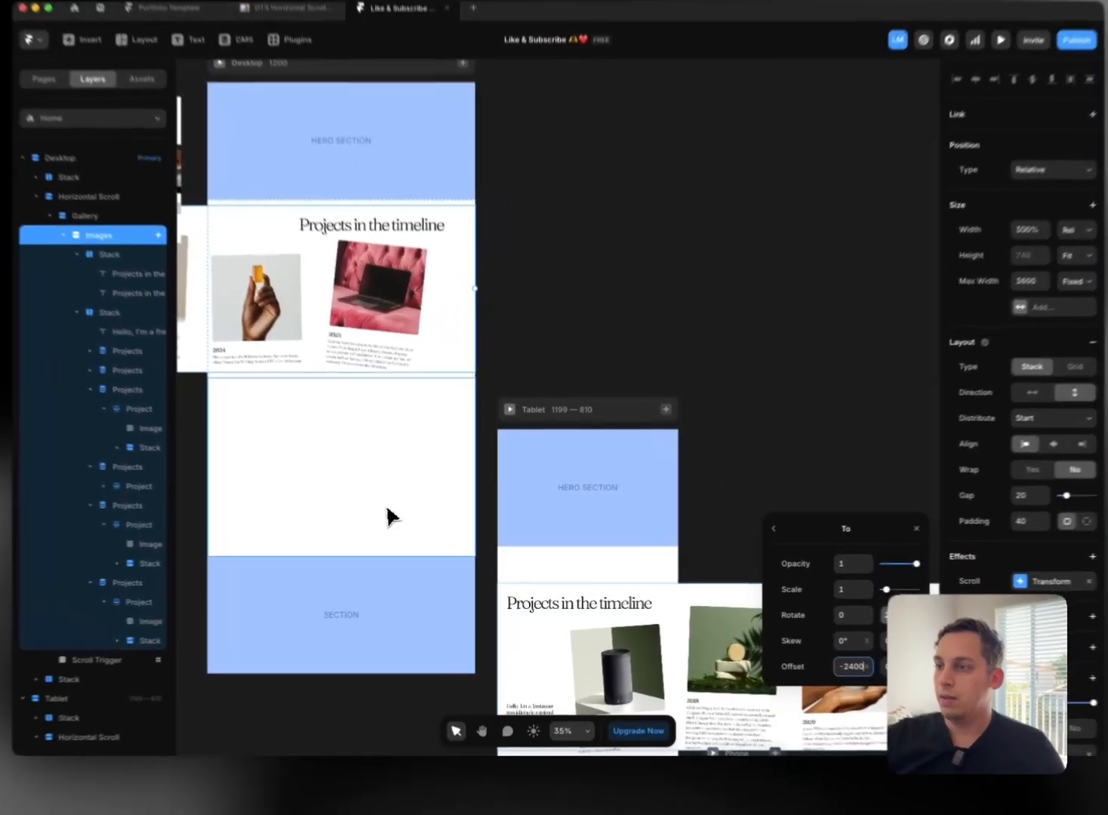
Step: Set the height of the Desktop Scroll Trigger to 150vh
left_click(403, 539)
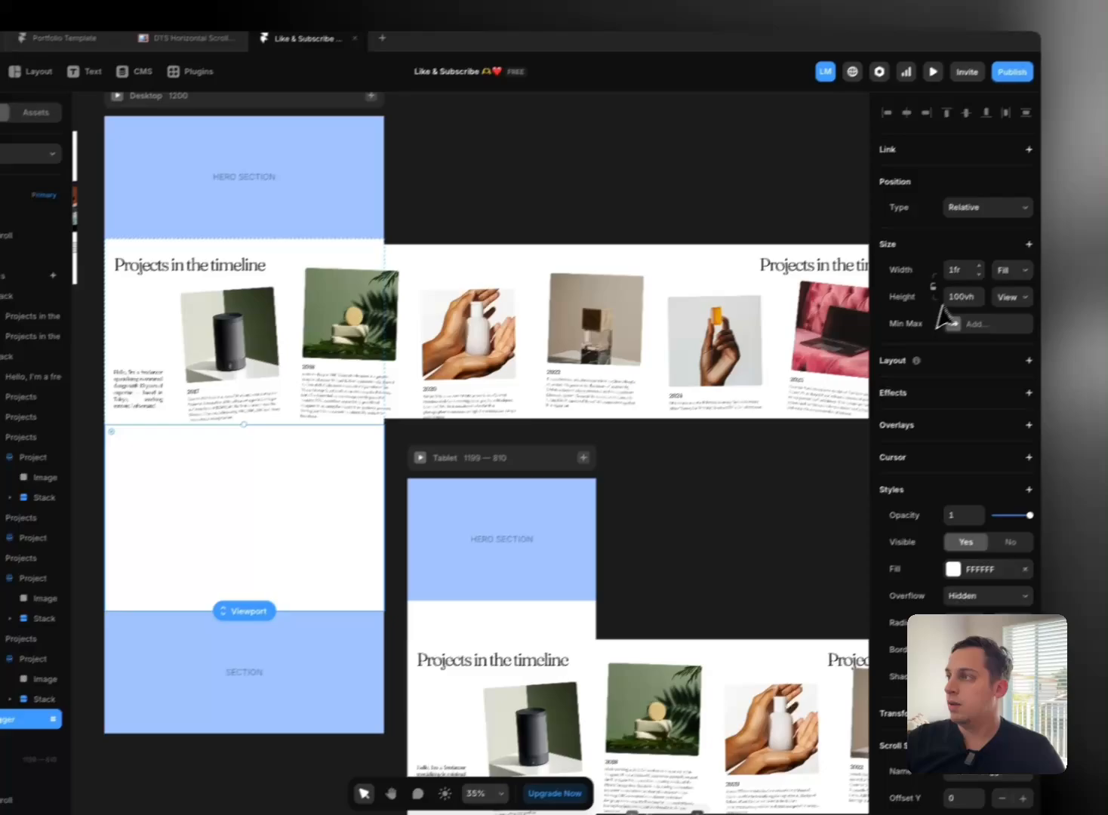
left_click(1048, 244)
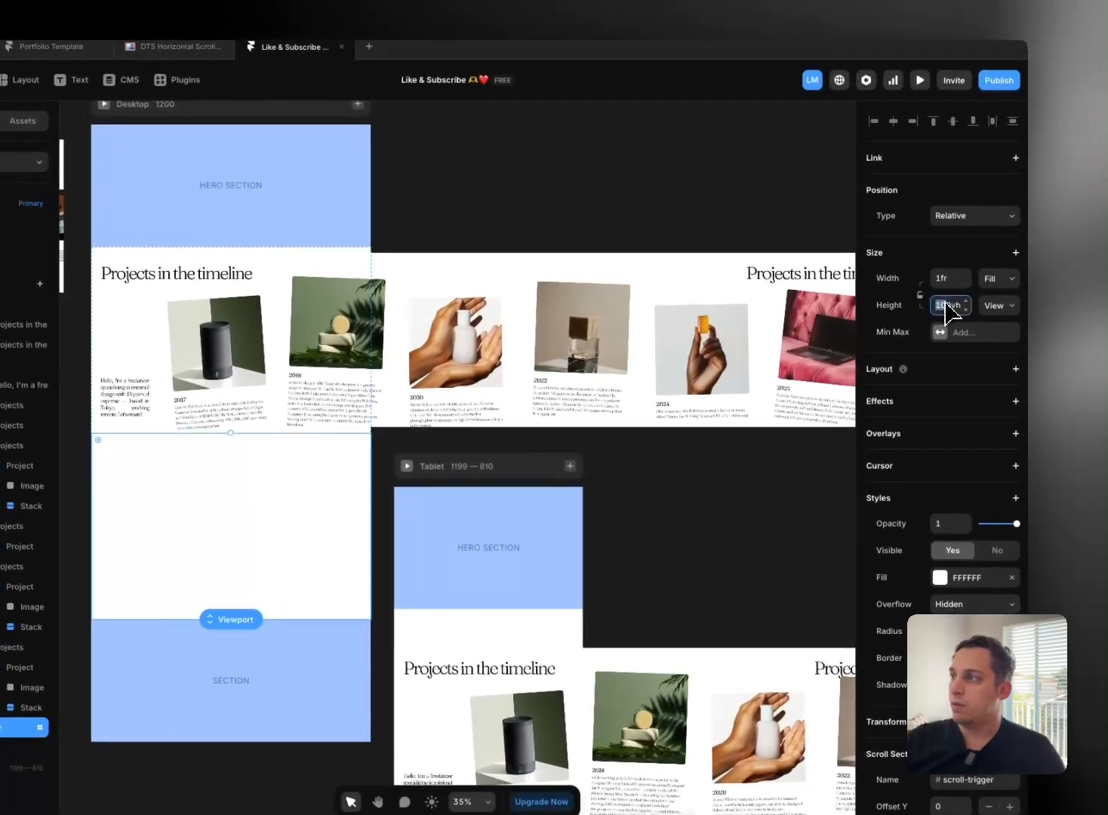
key("shift+Up")
key("shift+Up")
key("shift+Up")
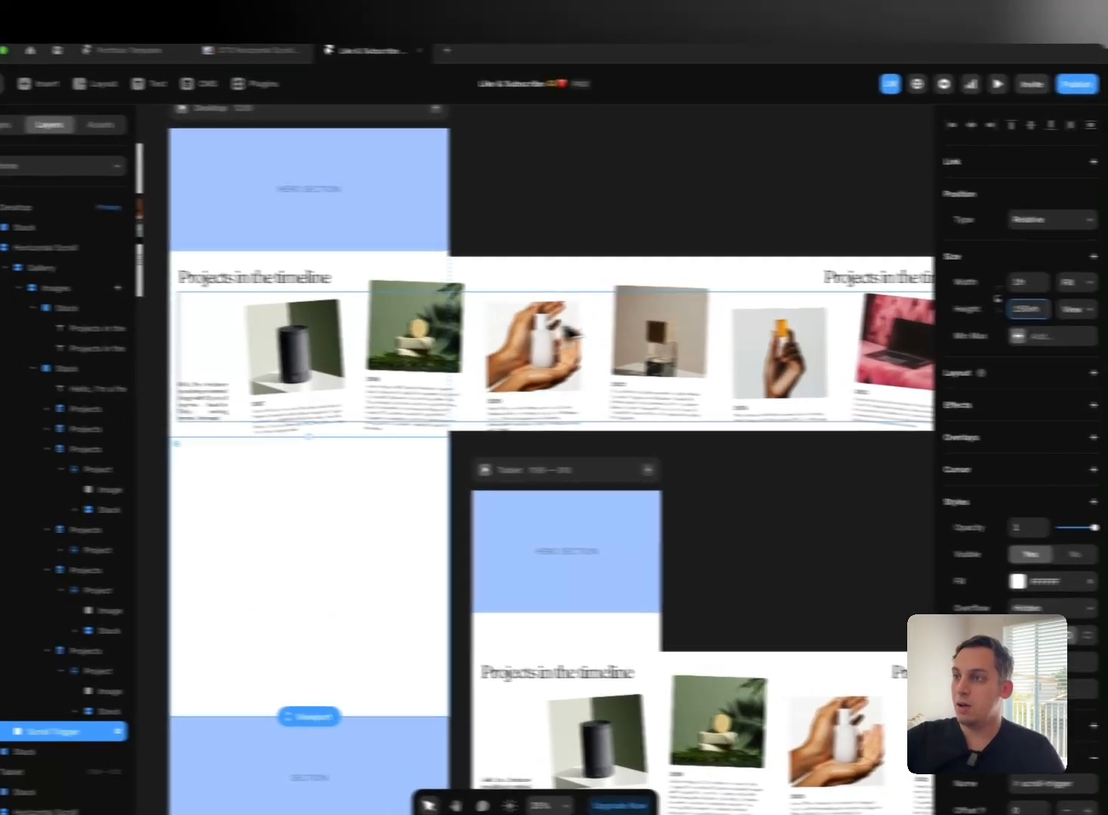
Step: Preview the Desktop page and scroll through the gallery to the closing section and back to check its travel
scroll(369, 314, "up", 3)
scroll(370, 314, "left", 2)
left_click(245, 315)
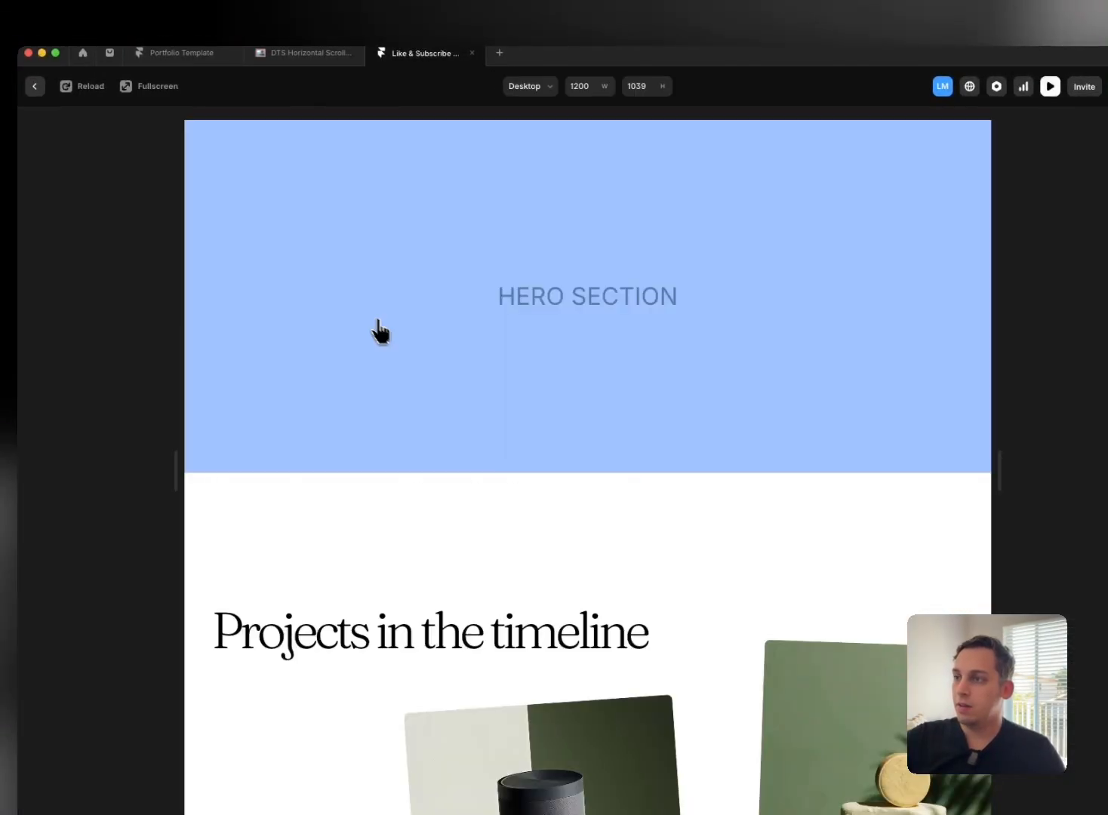
scroll(470, 408, "down", 10)
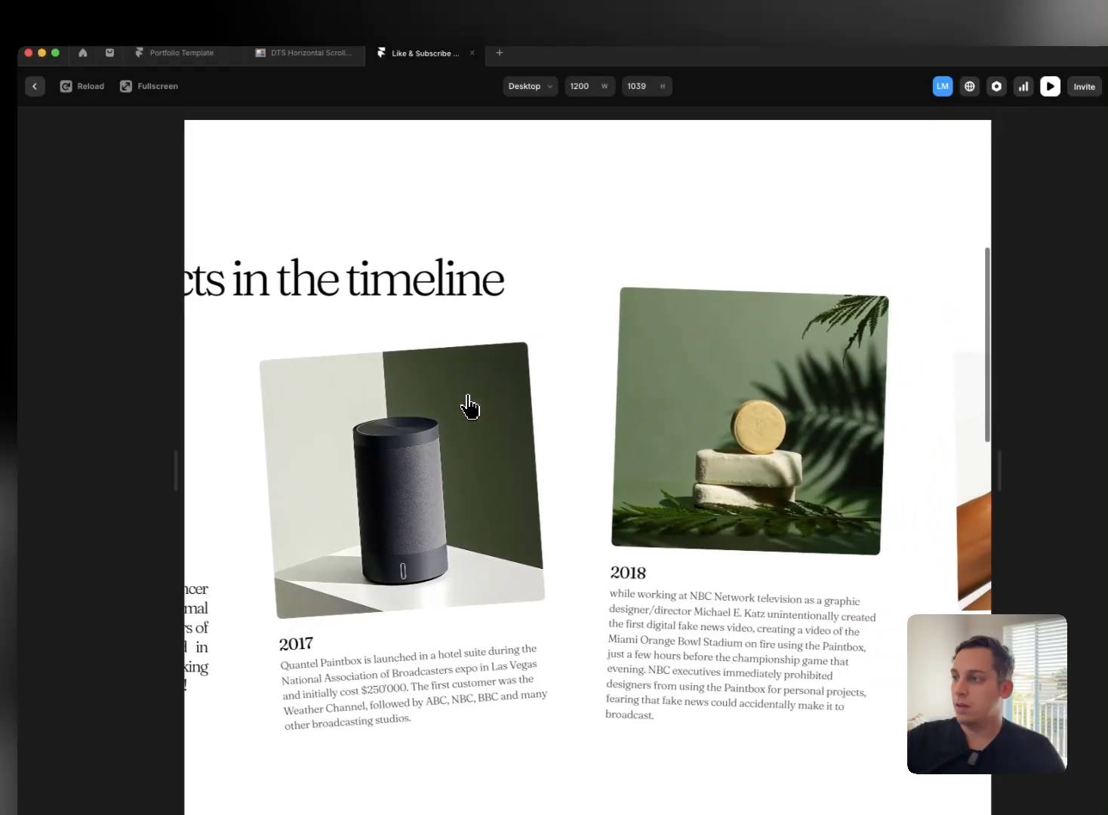
scroll(470, 408, "down", 10)
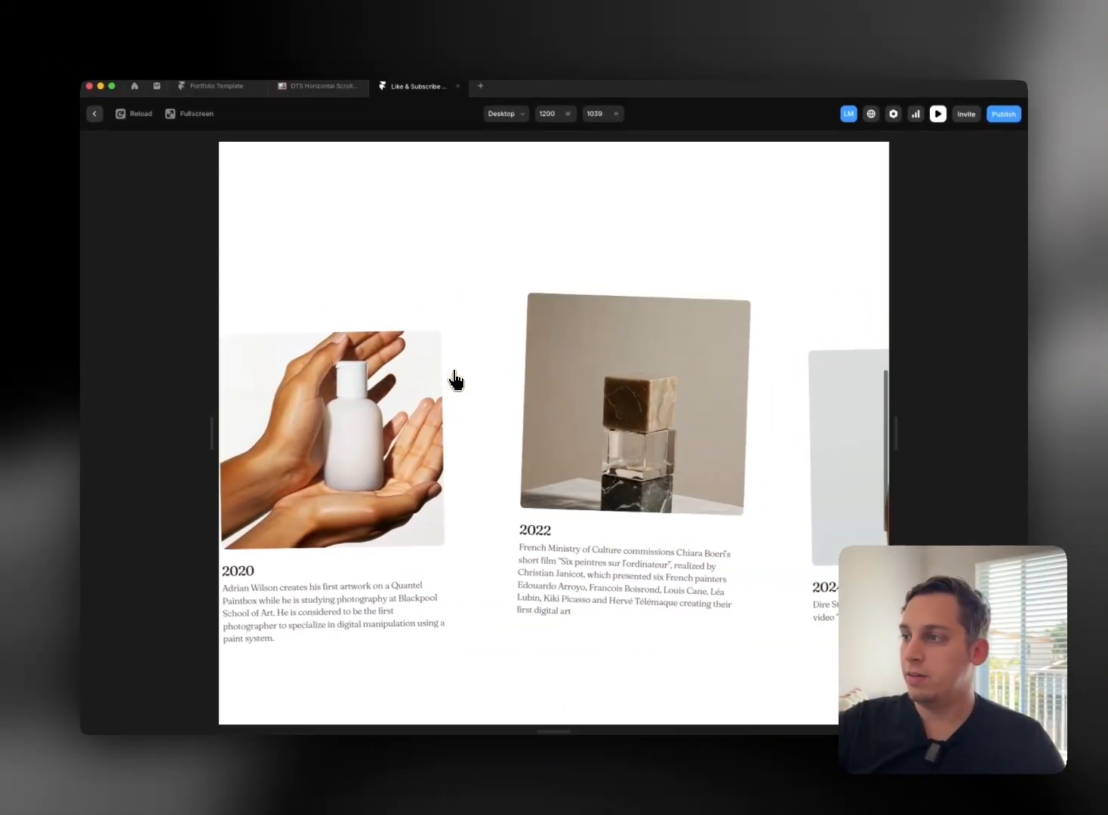
scroll(455, 381, "down", 10)
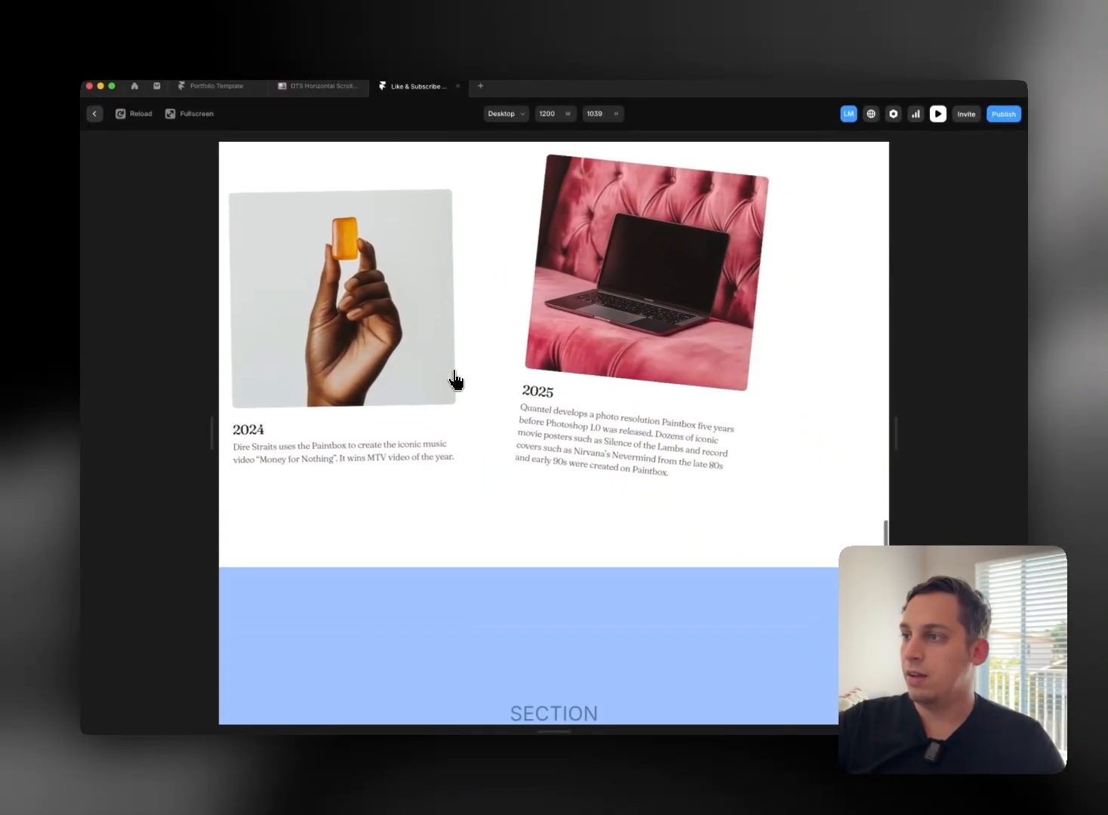
scroll(455, 381, "up", 10)
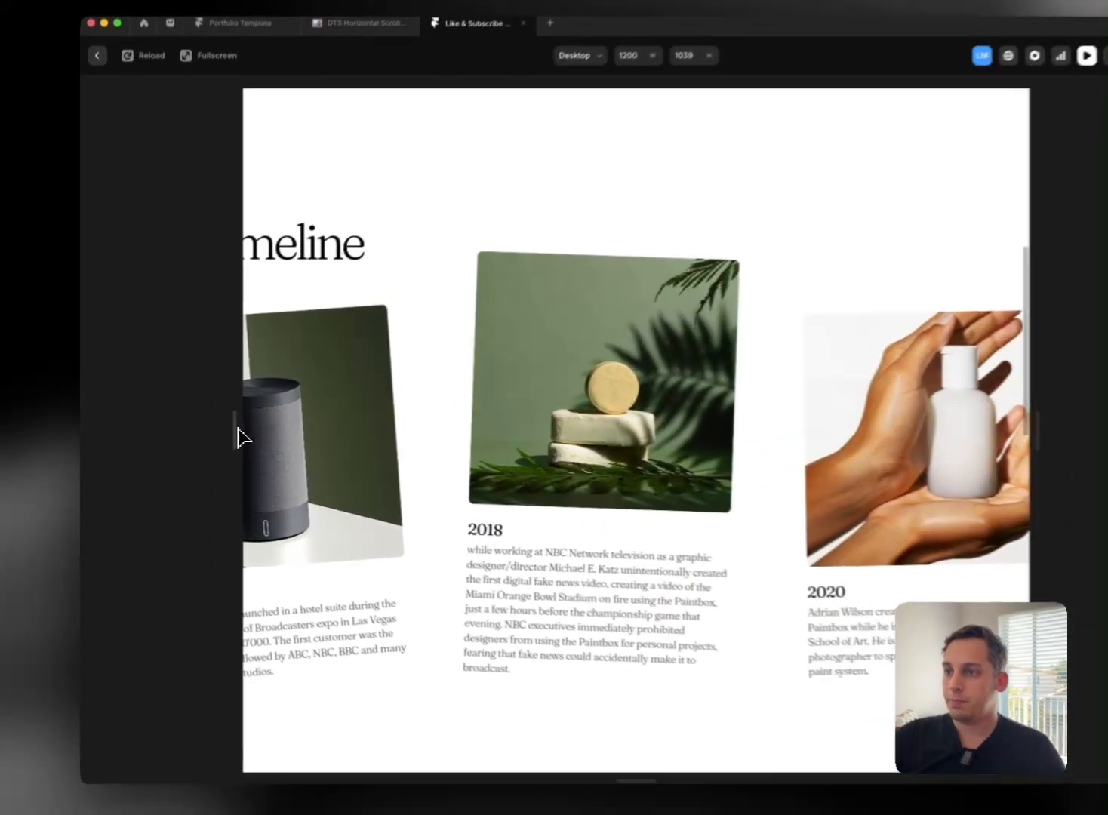
Step: Widen the preview to 1654 and scroll through the gallery from the hero to the closing section
left_click_drag(214, 440, 74, 438)
scroll(366, 433, "up", 5)
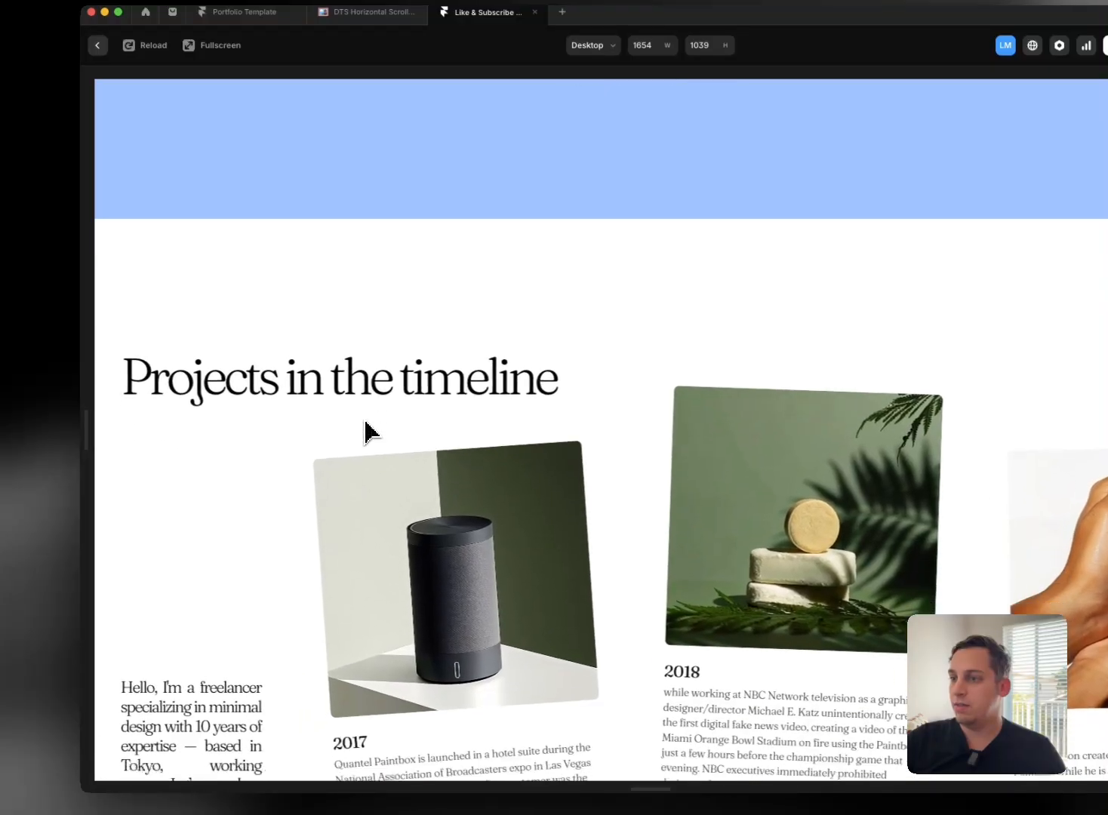
scroll(365, 432, "down", 10)
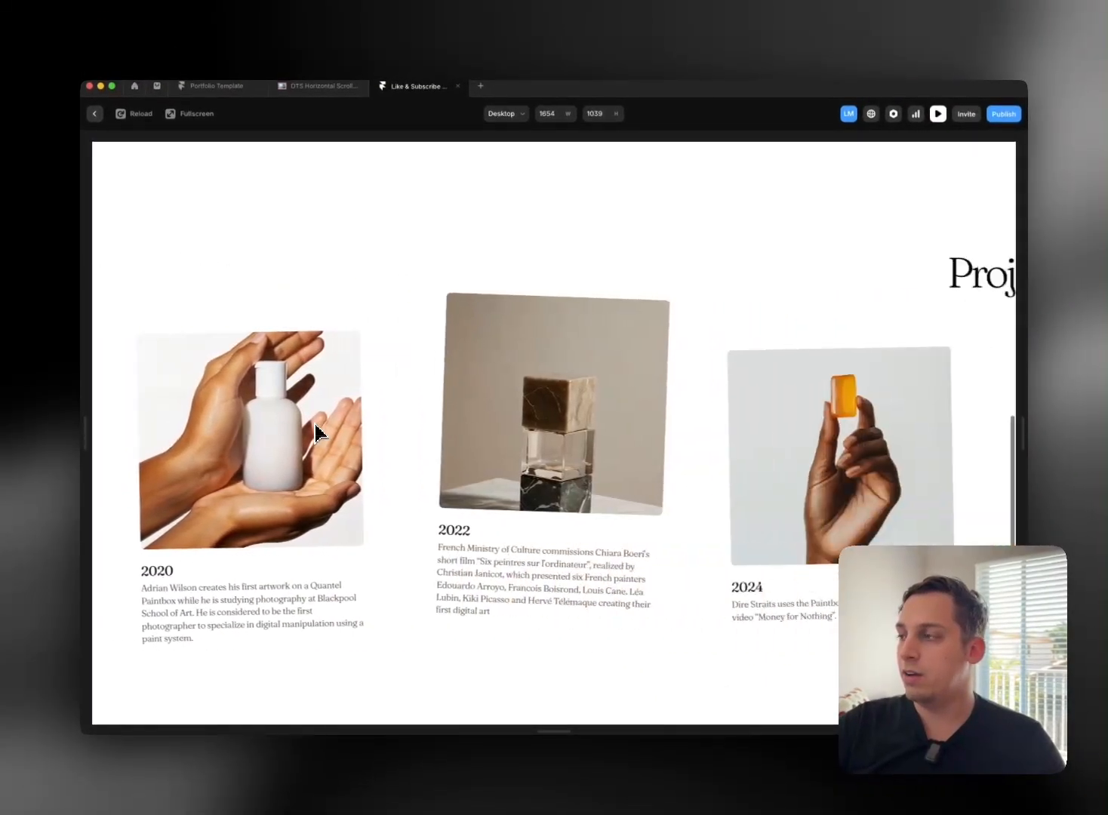
scroll(315, 433, "down", 10)
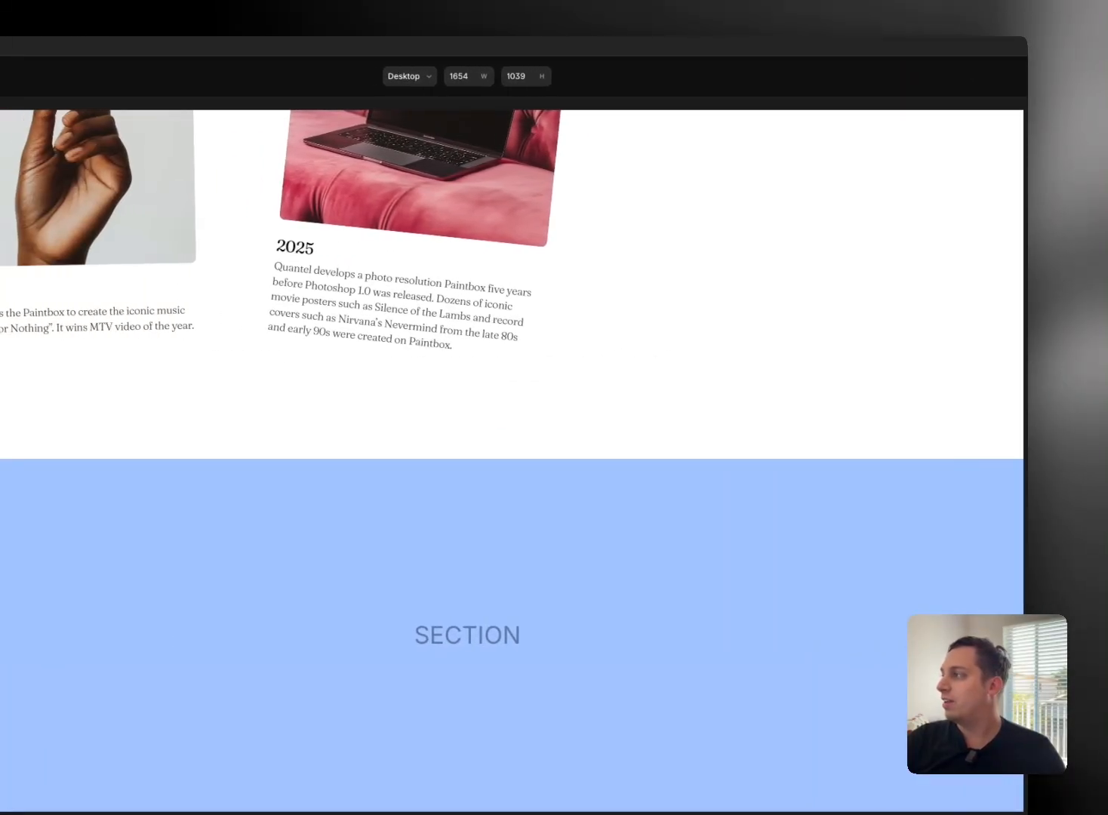
Step: Widen the preview to 3024, scroll back and forth through the gallery to check the large-screen layout, and return to the canvas
left_click_drag(96, 442, 0, 448)
scroll(525, 415, "up", 5)
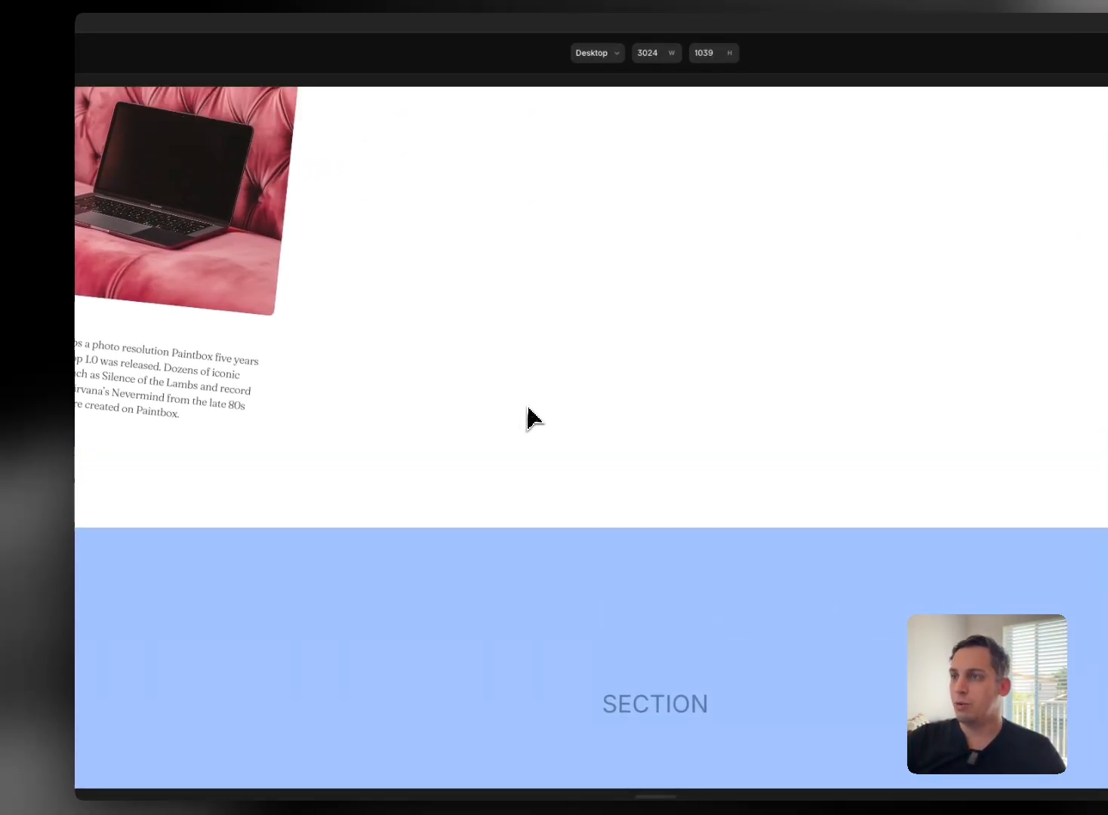
scroll(525, 415, "down", 4)
scroll(523, 407, "up", 5)
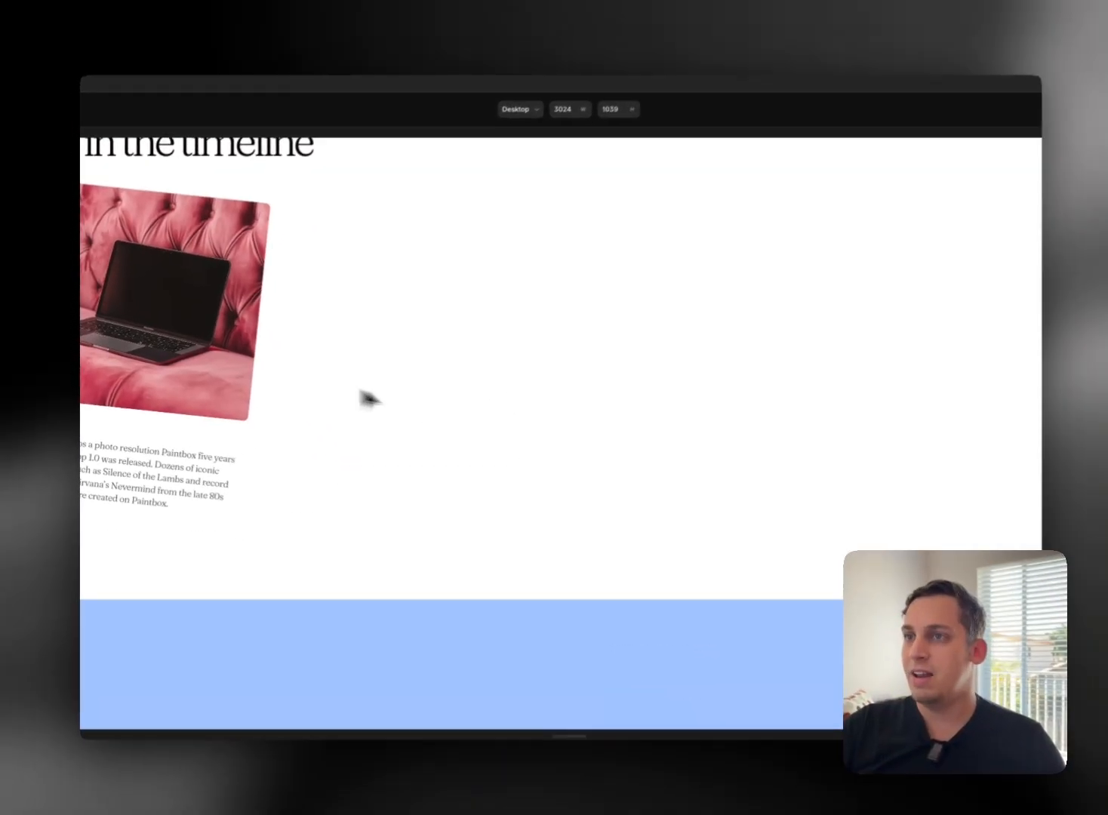
scroll(155, 358, "up", 7)
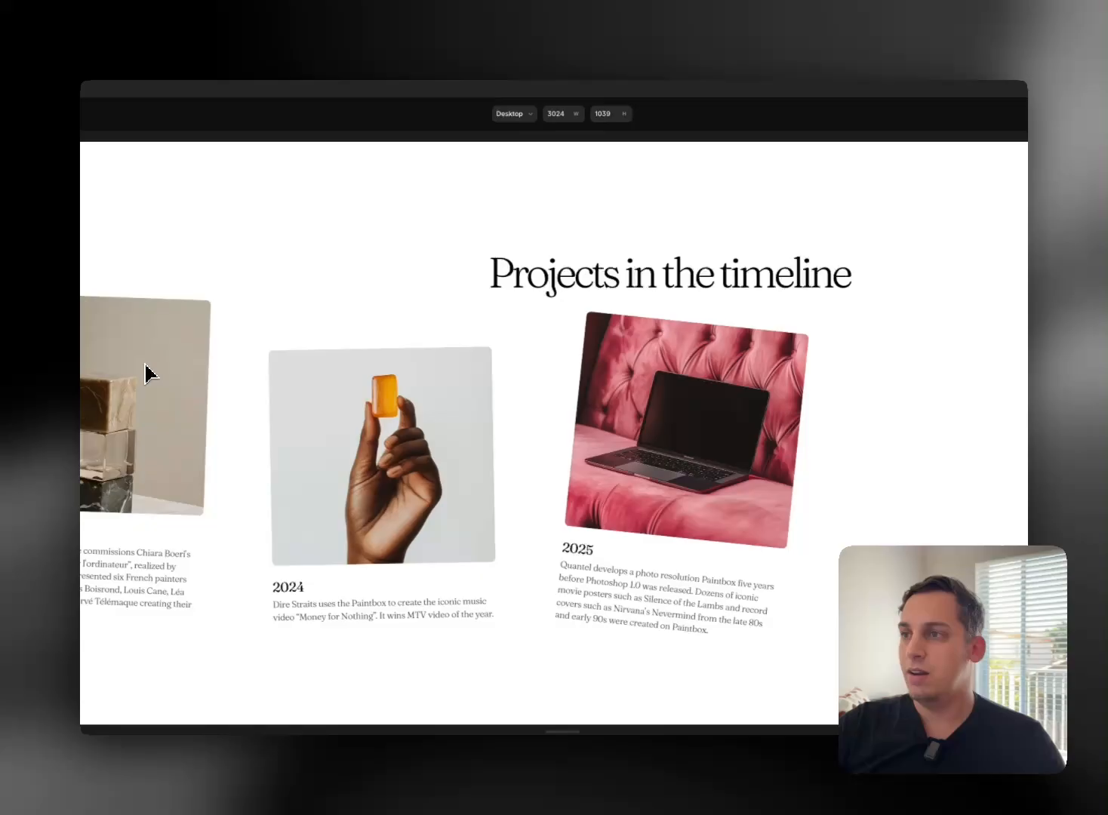
scroll(146, 374, "up", 8)
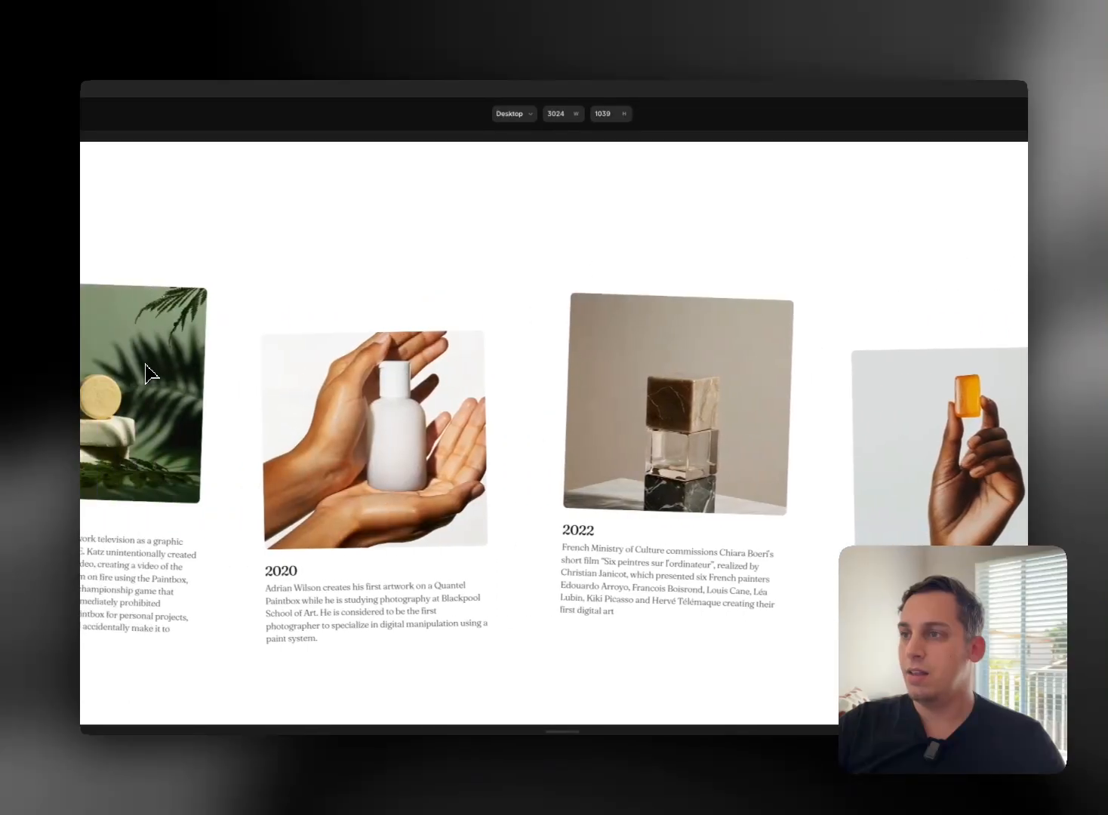
scroll(145, 374, "down", 3)
scroll(146, 373, "down", 1)
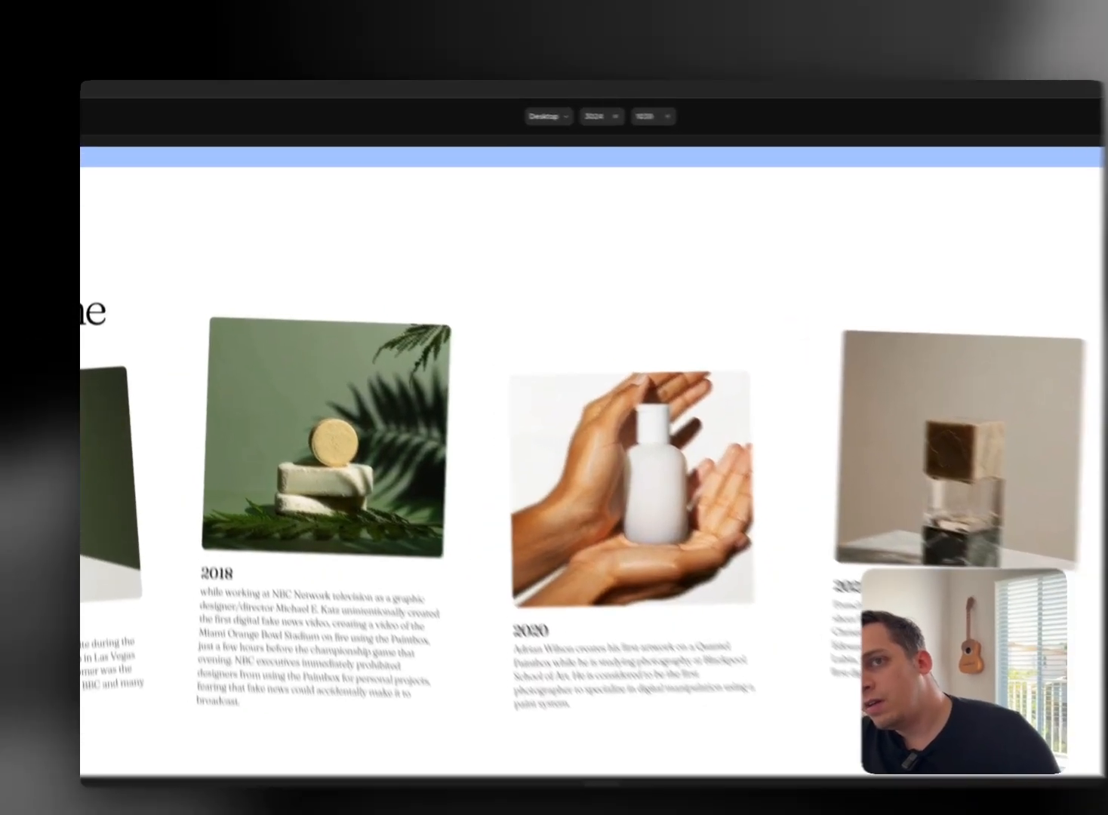
key("Escape")
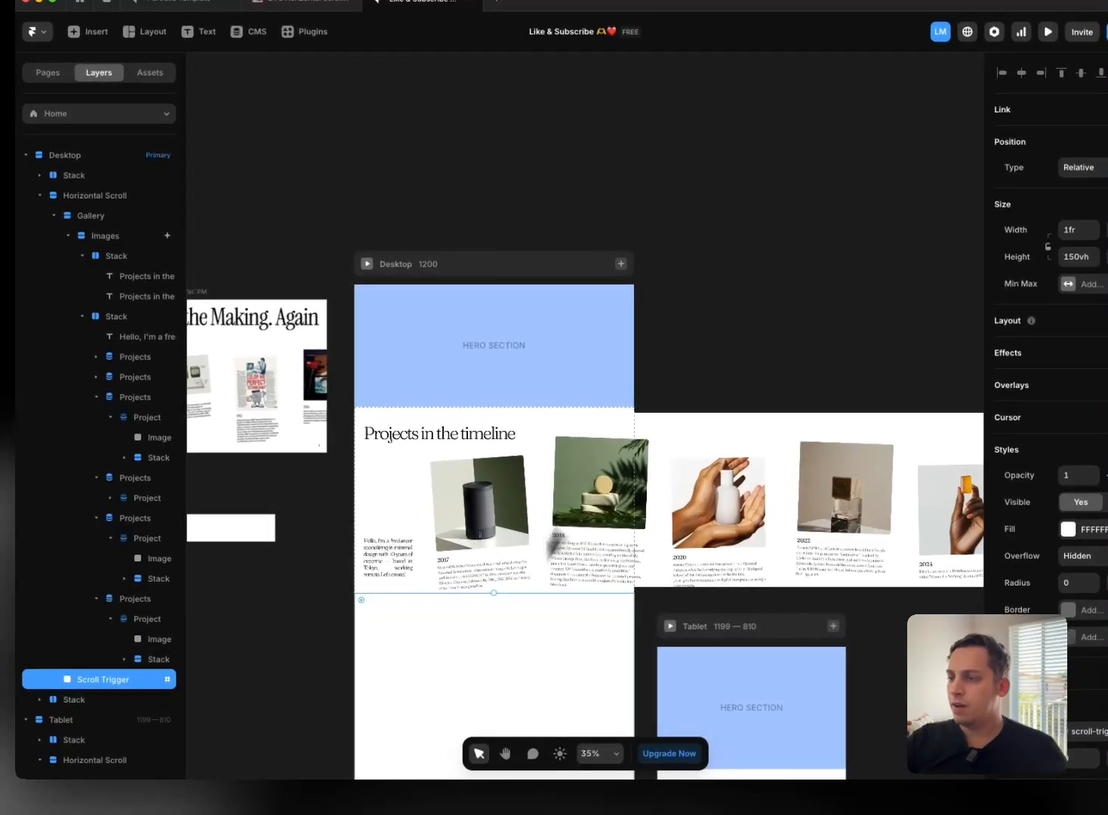
Step: Try center alignment on the Desktop Gallery stack and test the gallery scroll in the preview
left_click(362, 494)
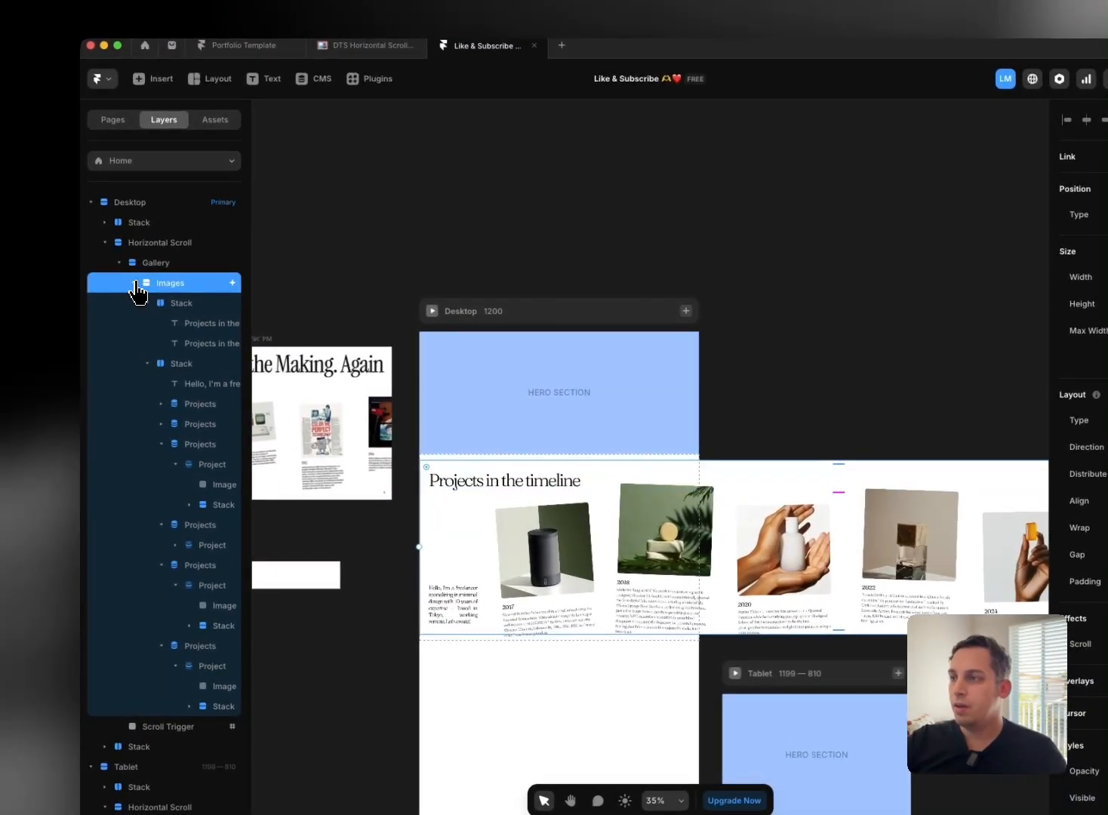
left_click(135, 283)
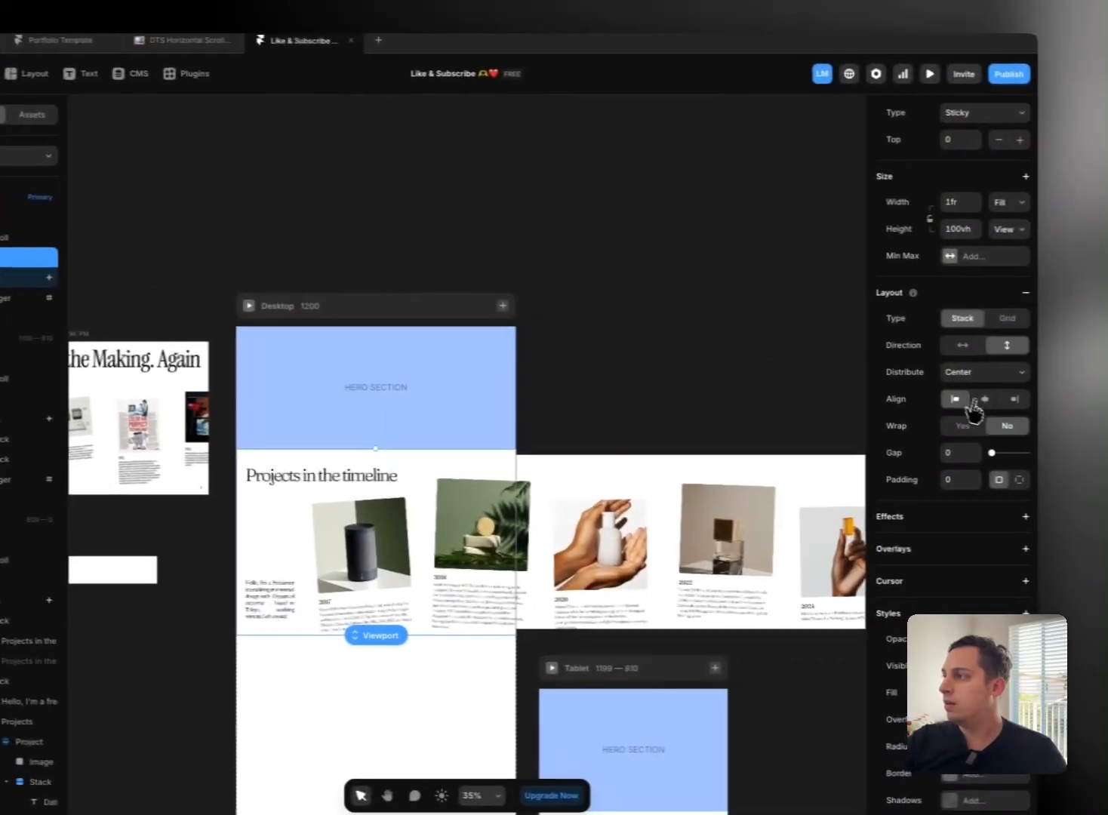
left_click(981, 400)
scroll(539, 430, "left", 1)
scroll(514, 452, "left", 1)
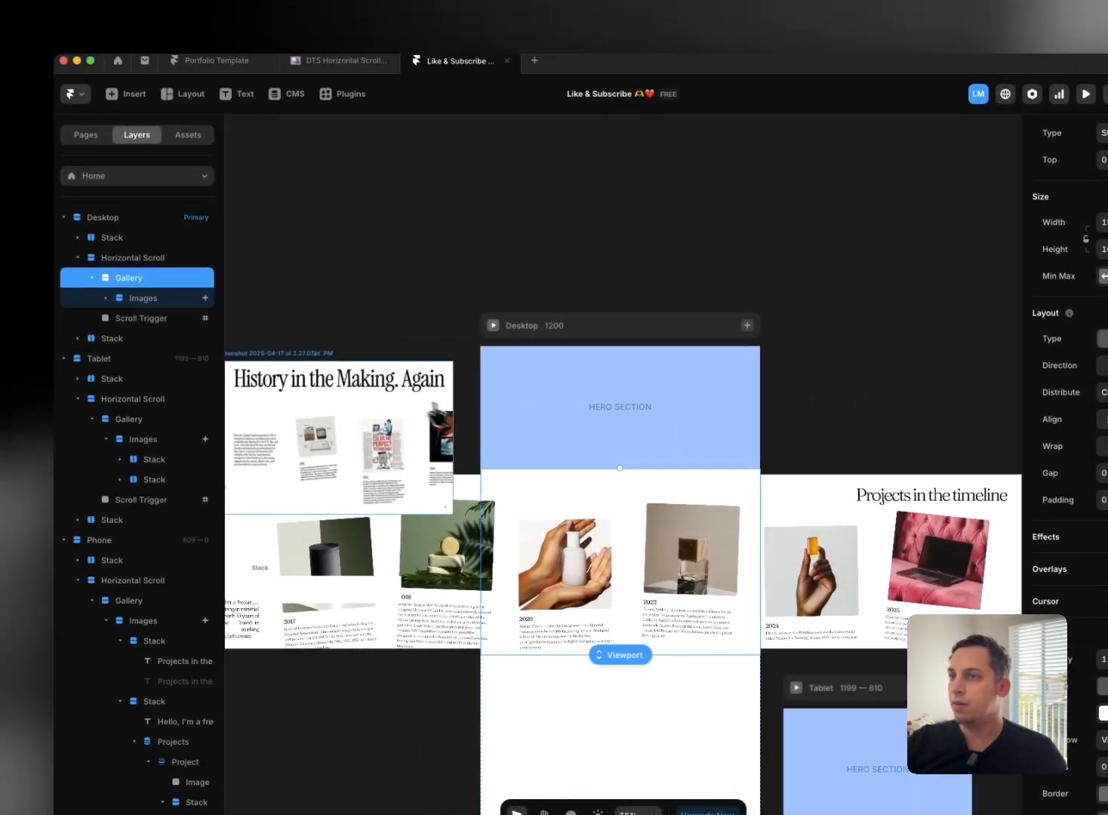
left_click(493, 330)
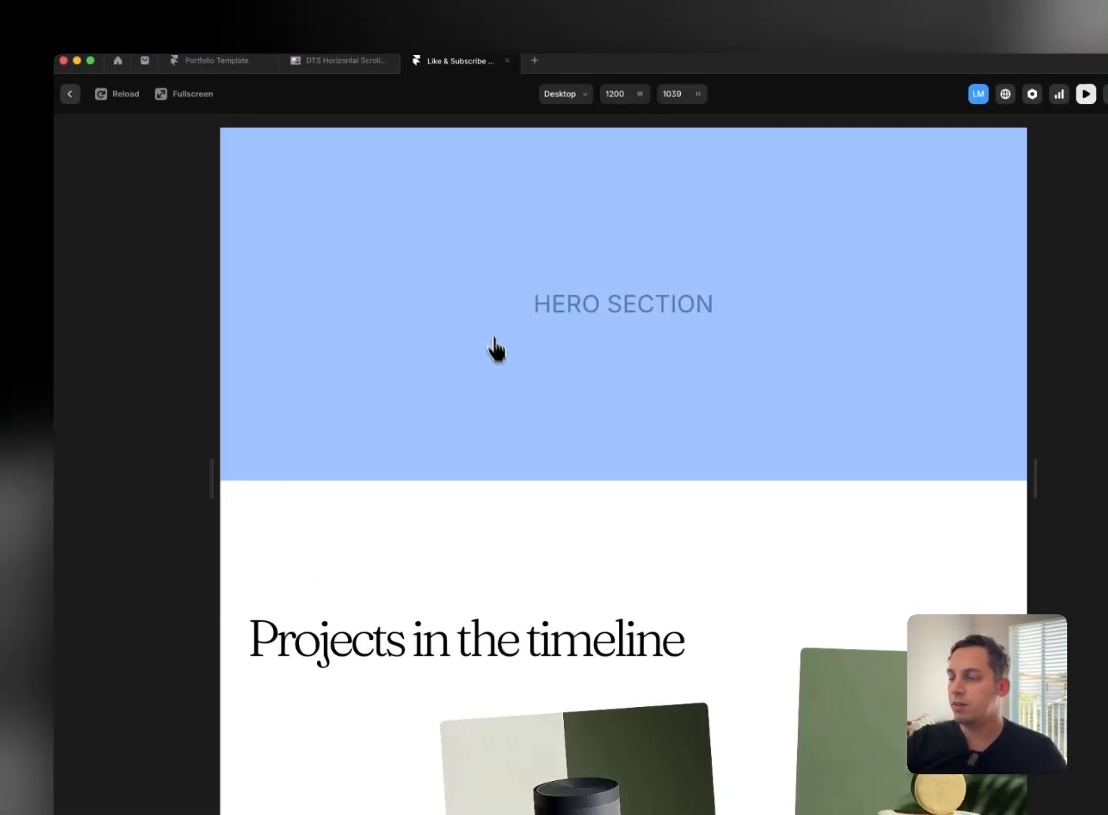
scroll(513, 392, "down", 10)
scroll(513, 408, "up", 10)
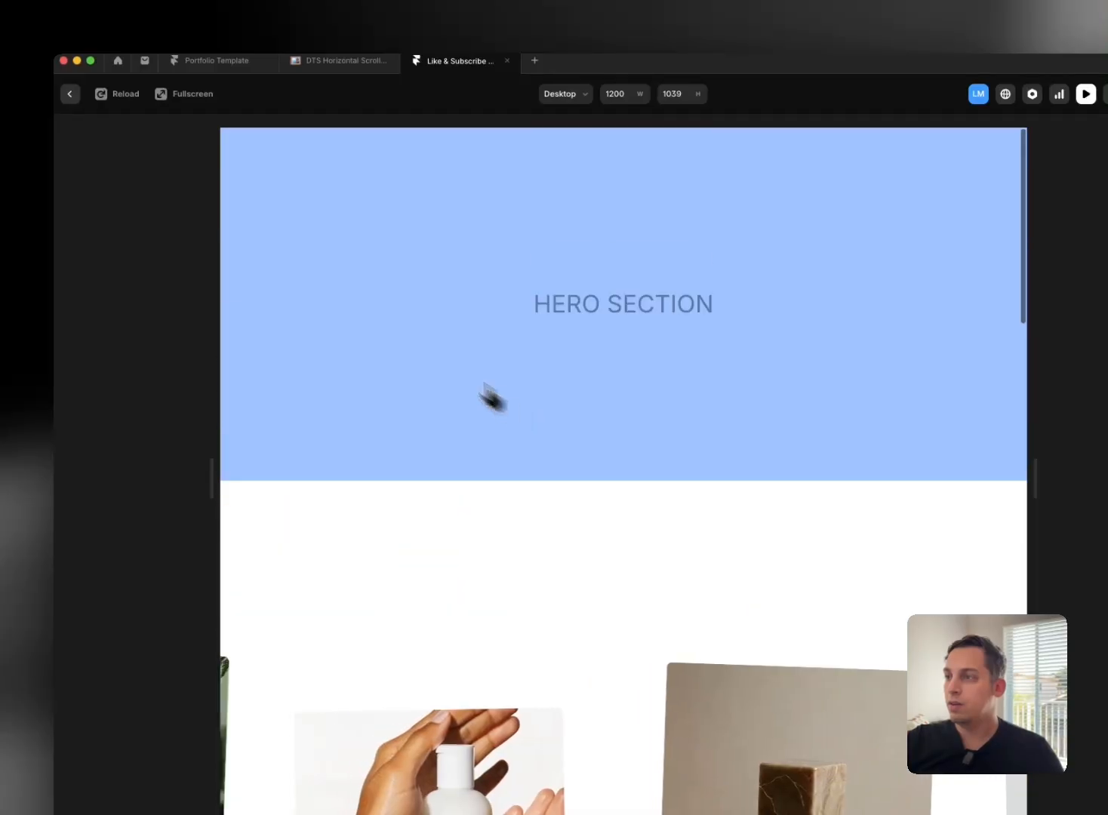
left_click(70, 93)
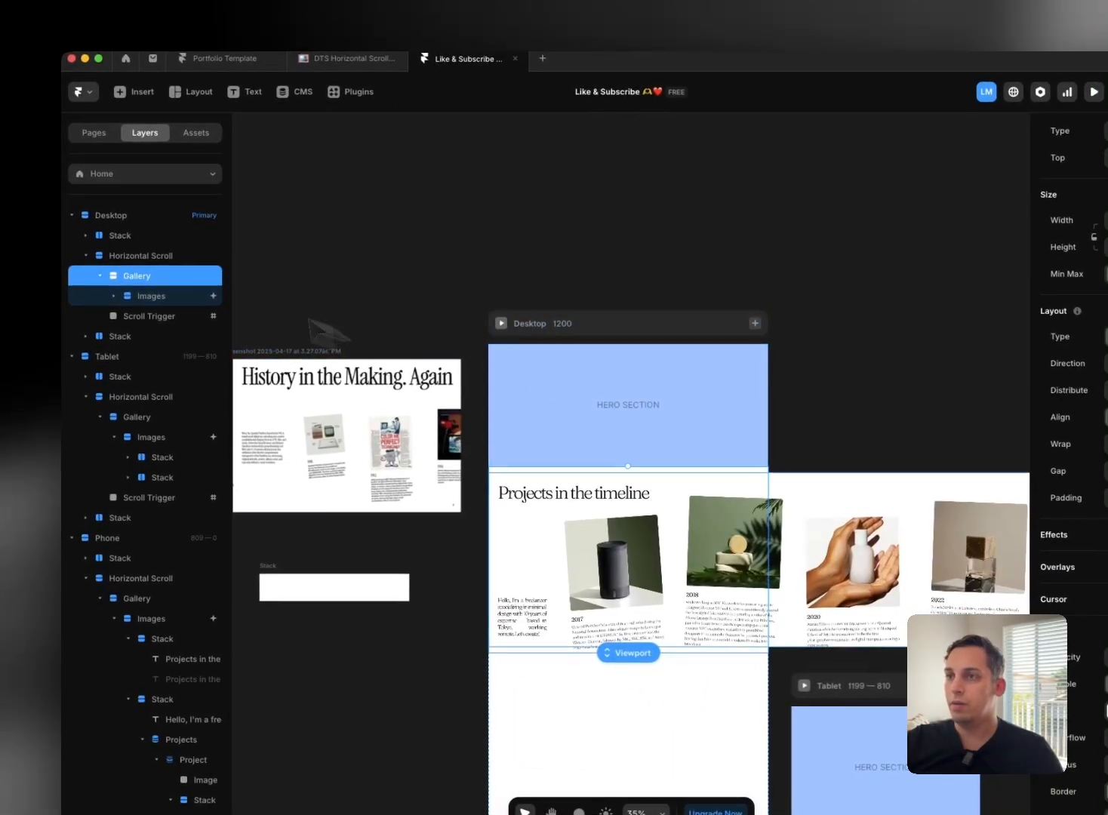
Step: Preview the Desktop page at a width of 3012, scroll through the gallery to the closing section and back, and return to the canvas
left_click(143, 256)
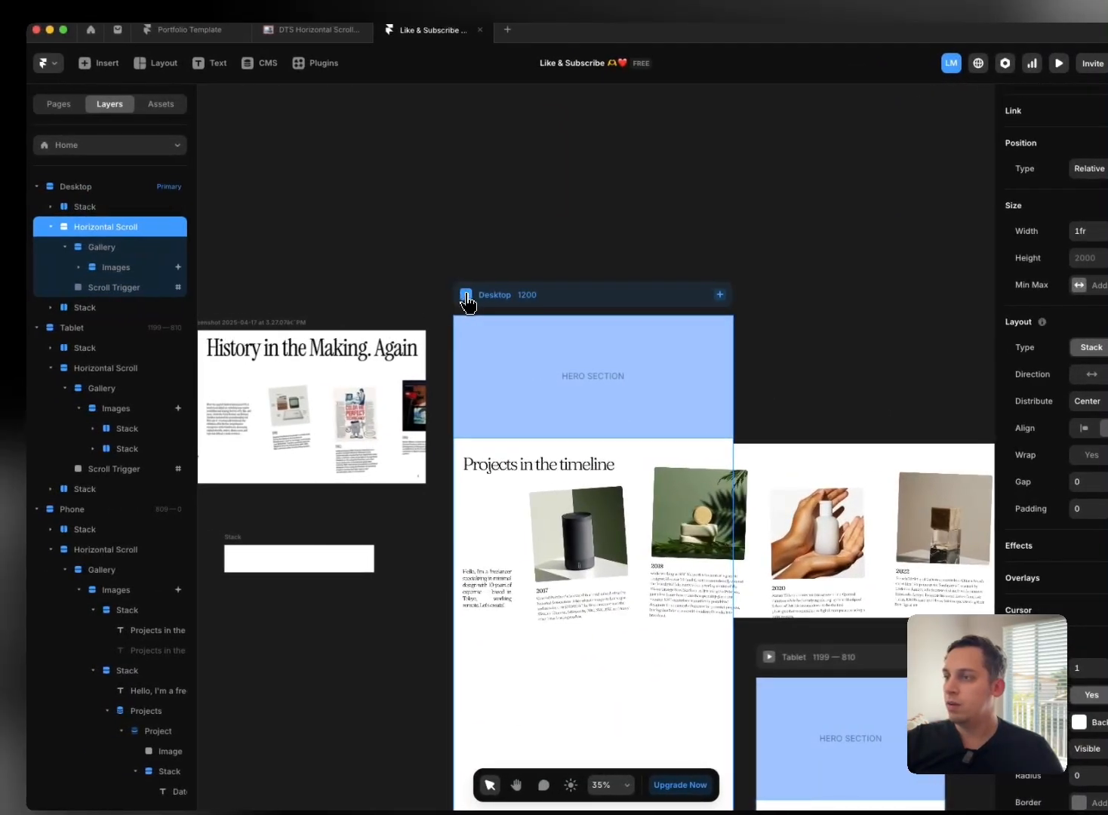
left_click(326, 293)
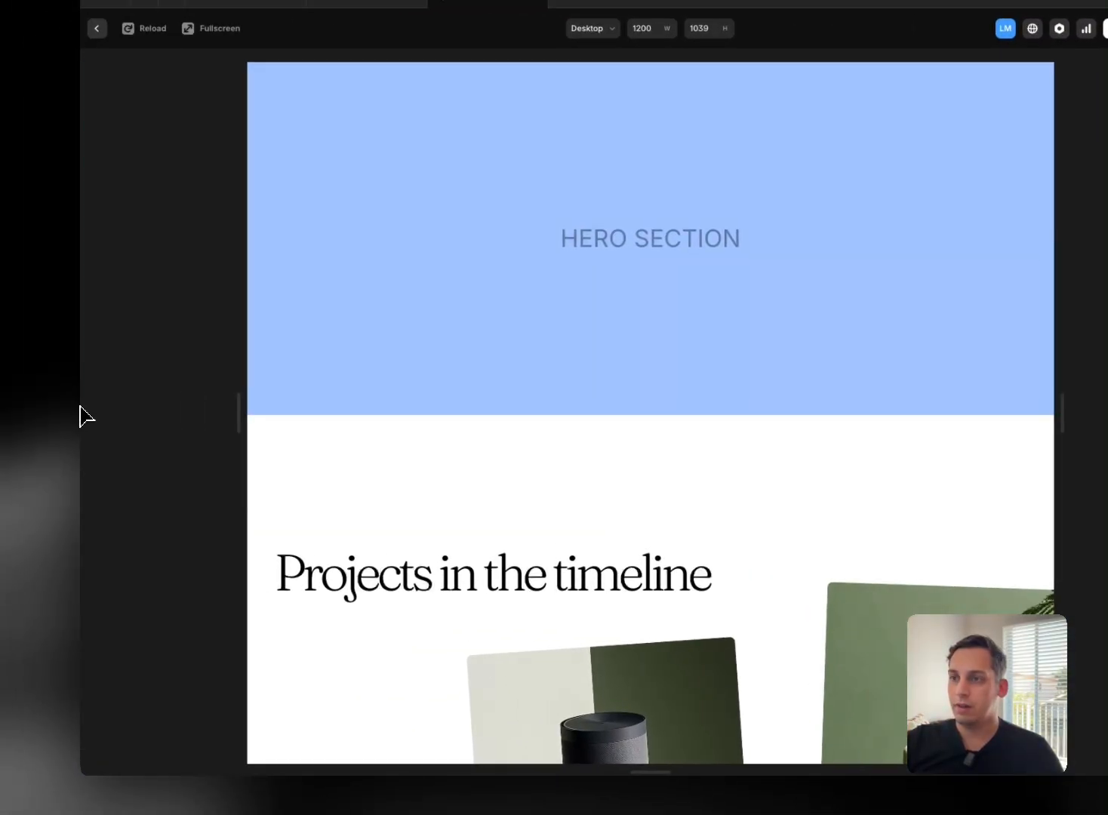
left_click_drag(80, 405, 0, 408)
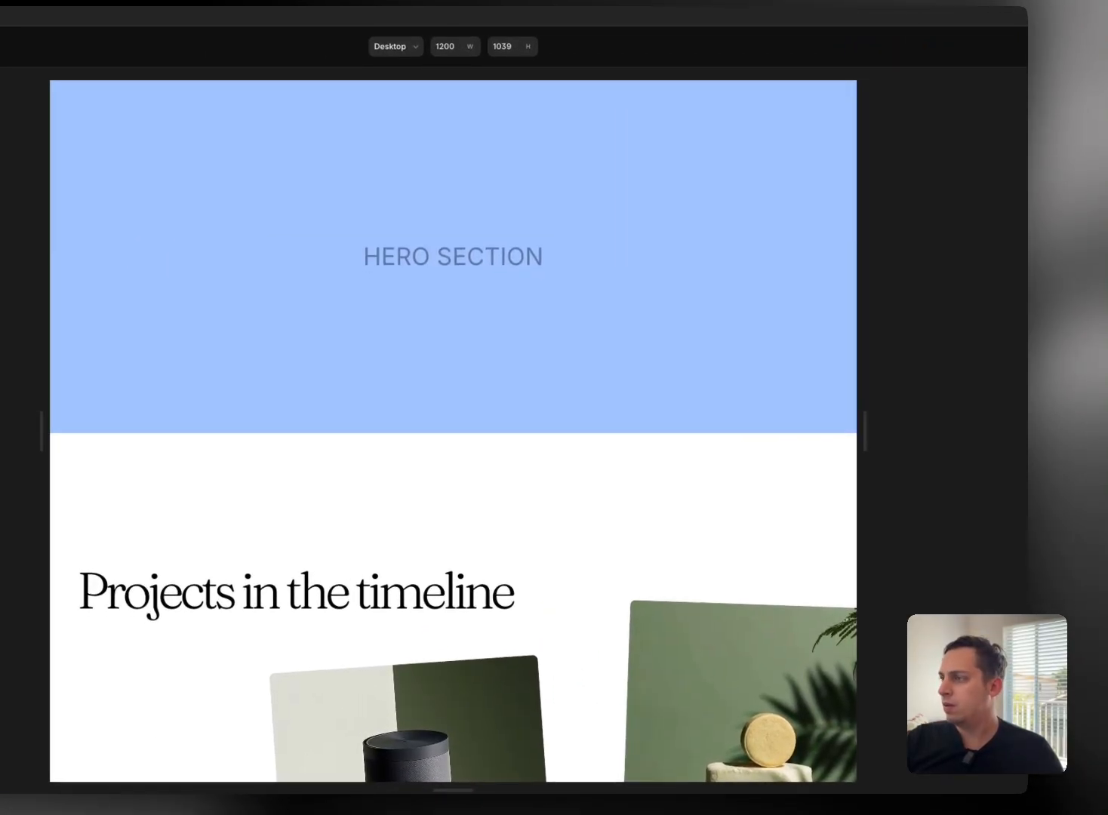
left_click_drag(866, 422, 1107, 407)
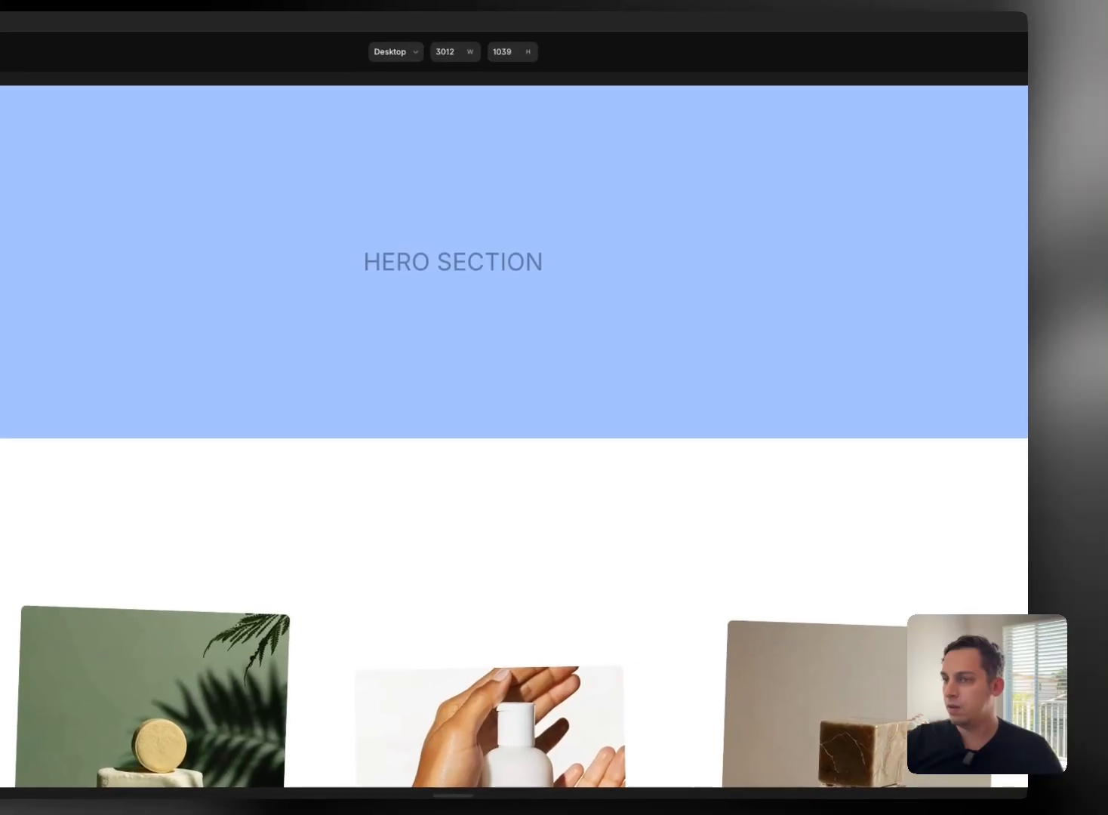
scroll(827, 408, "down", 15)
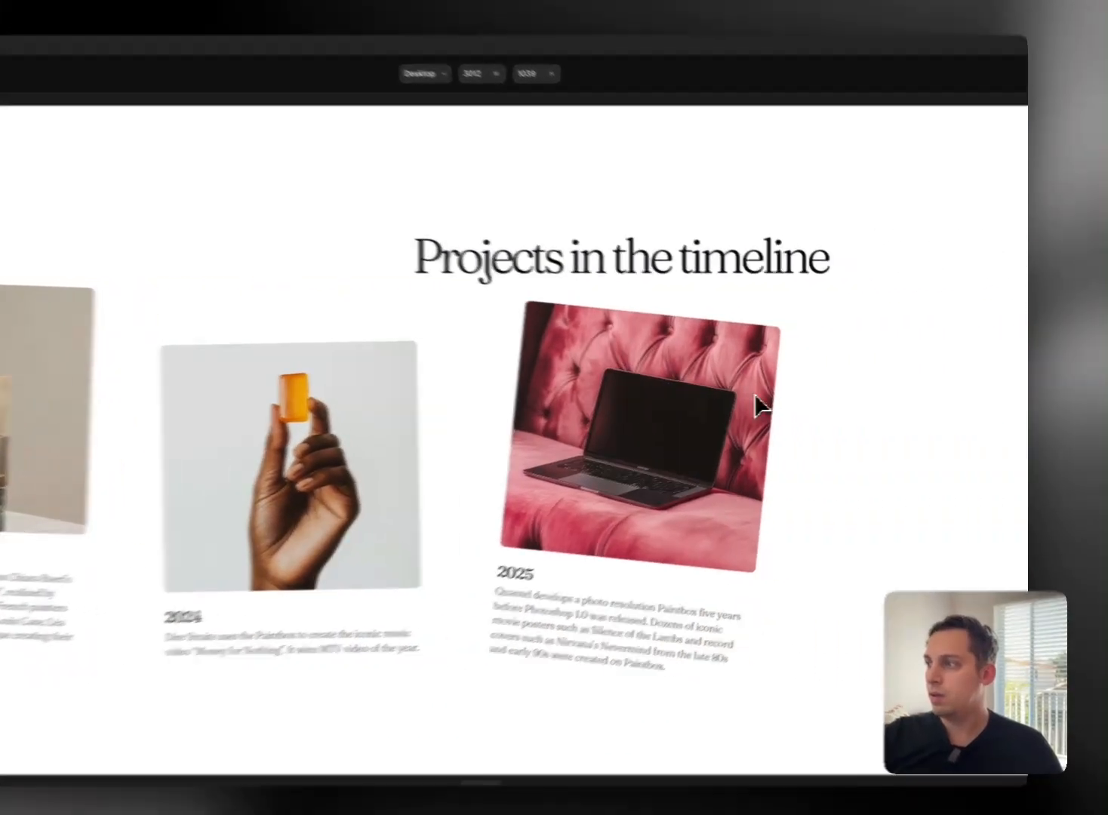
scroll(759, 408, "down", 10)
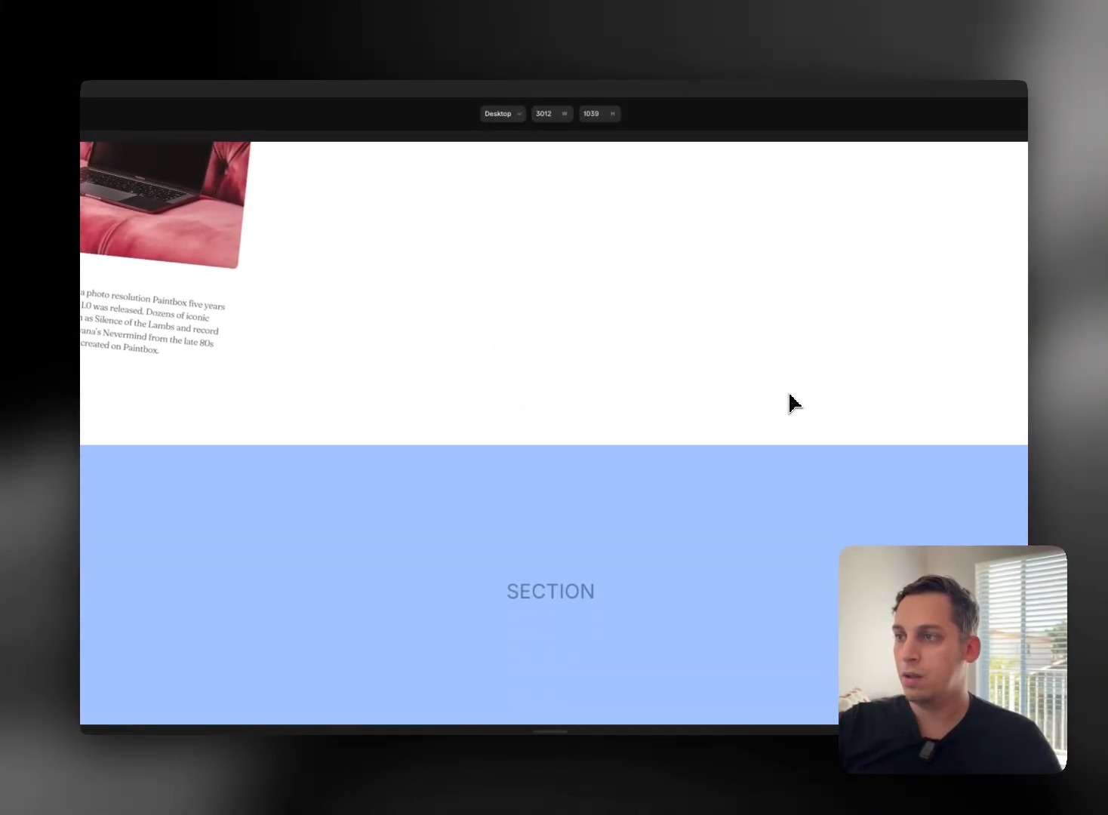
scroll(790, 403, "up", 8)
scroll(790, 402, "up", 10)
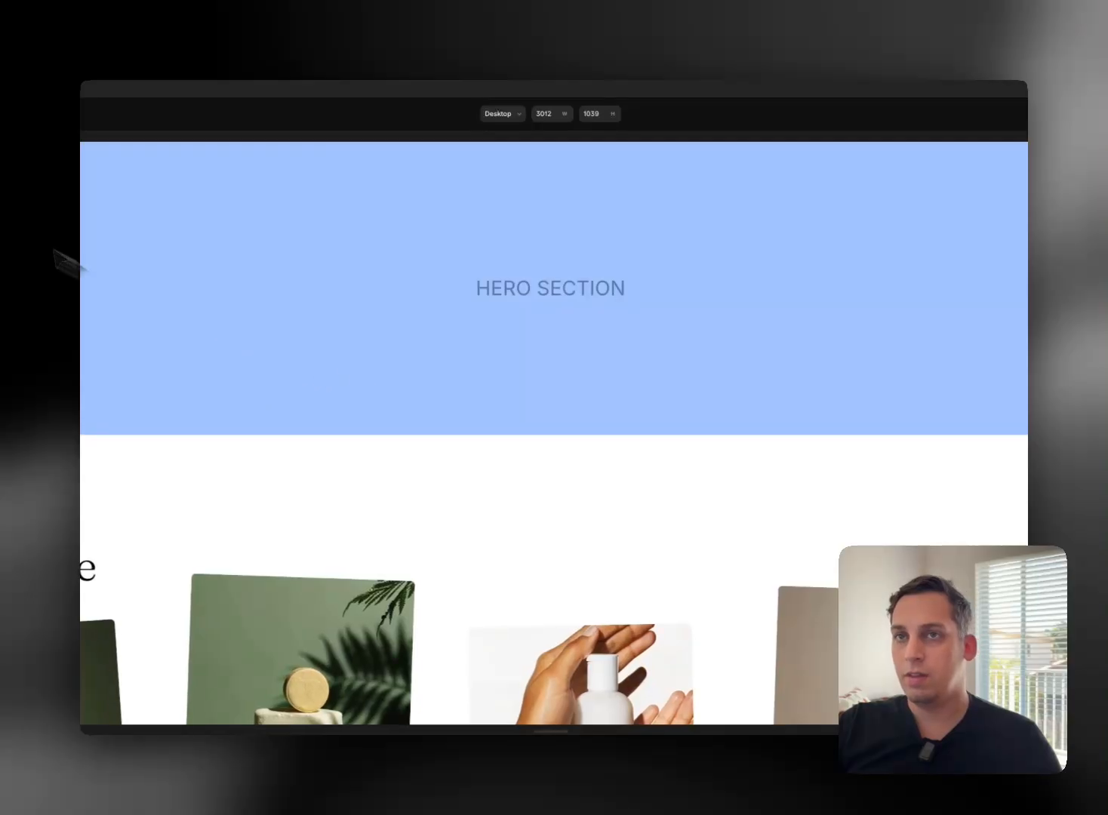
key("Escape")
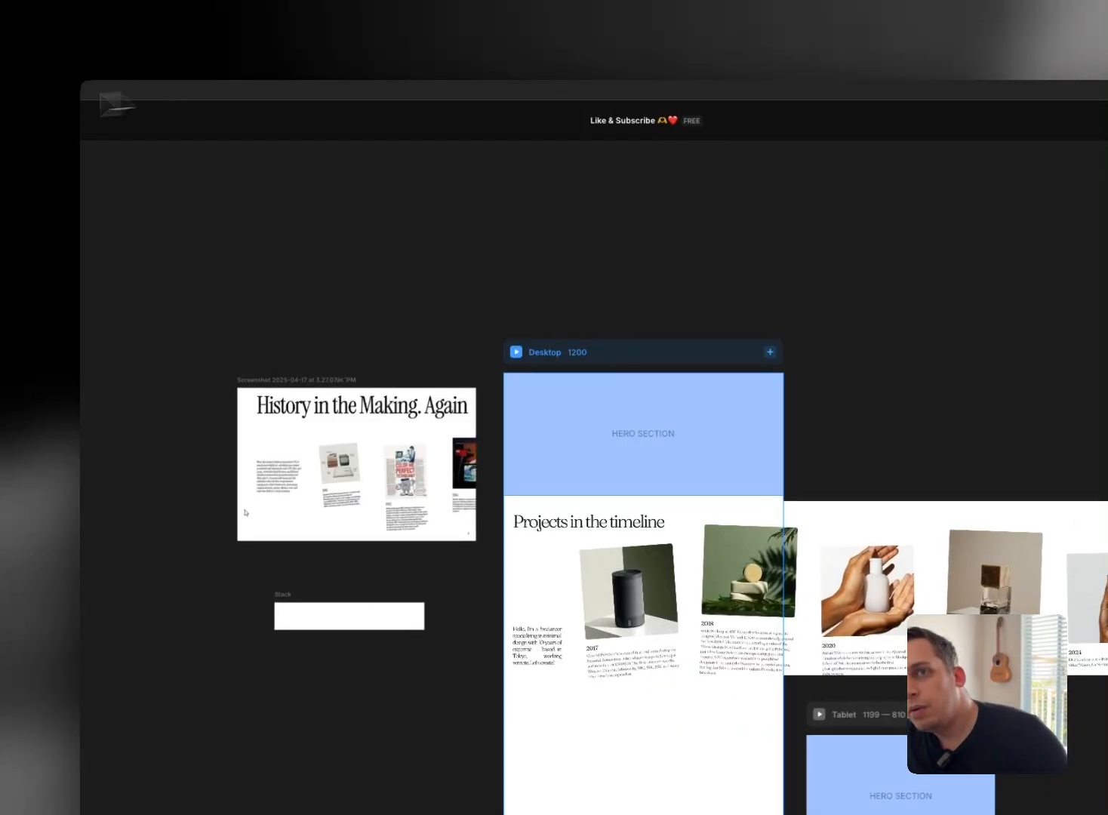
Step: Show the interface panels again and set the Desktop breakpoint's stack distribution to Center
key("super+backslash")
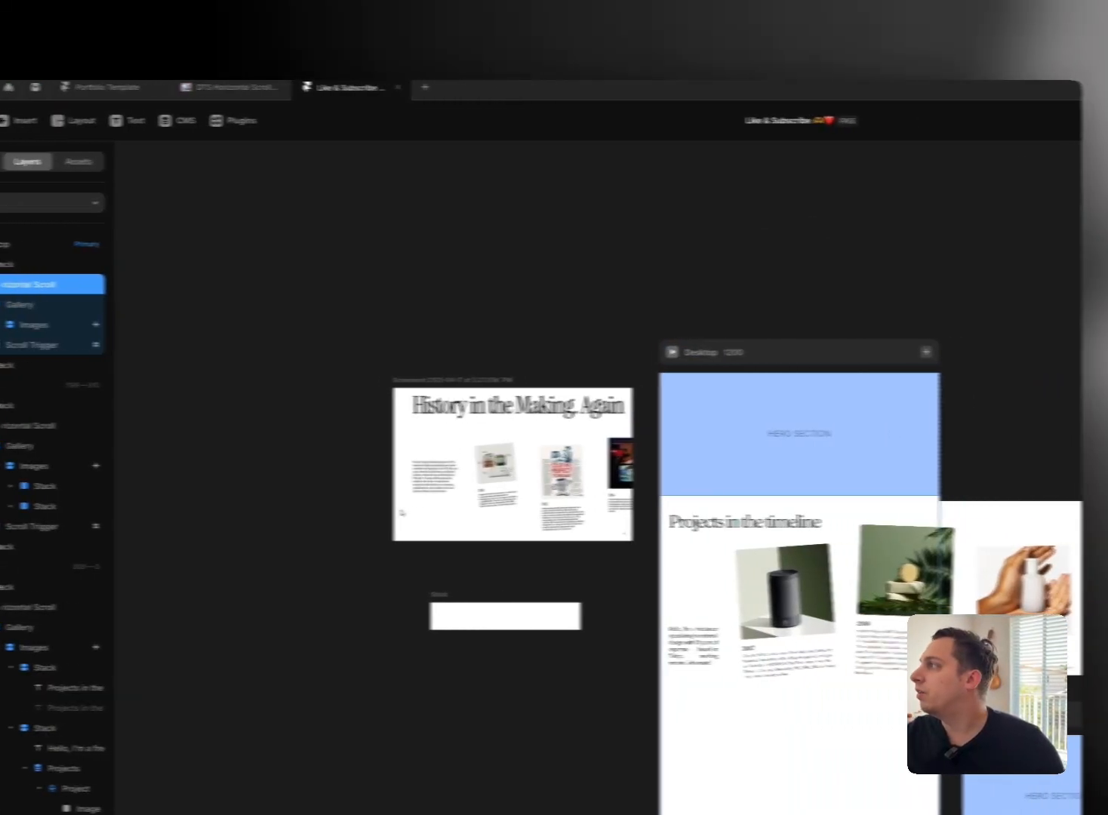
left_click_drag(1107, 79, 1034, 71)
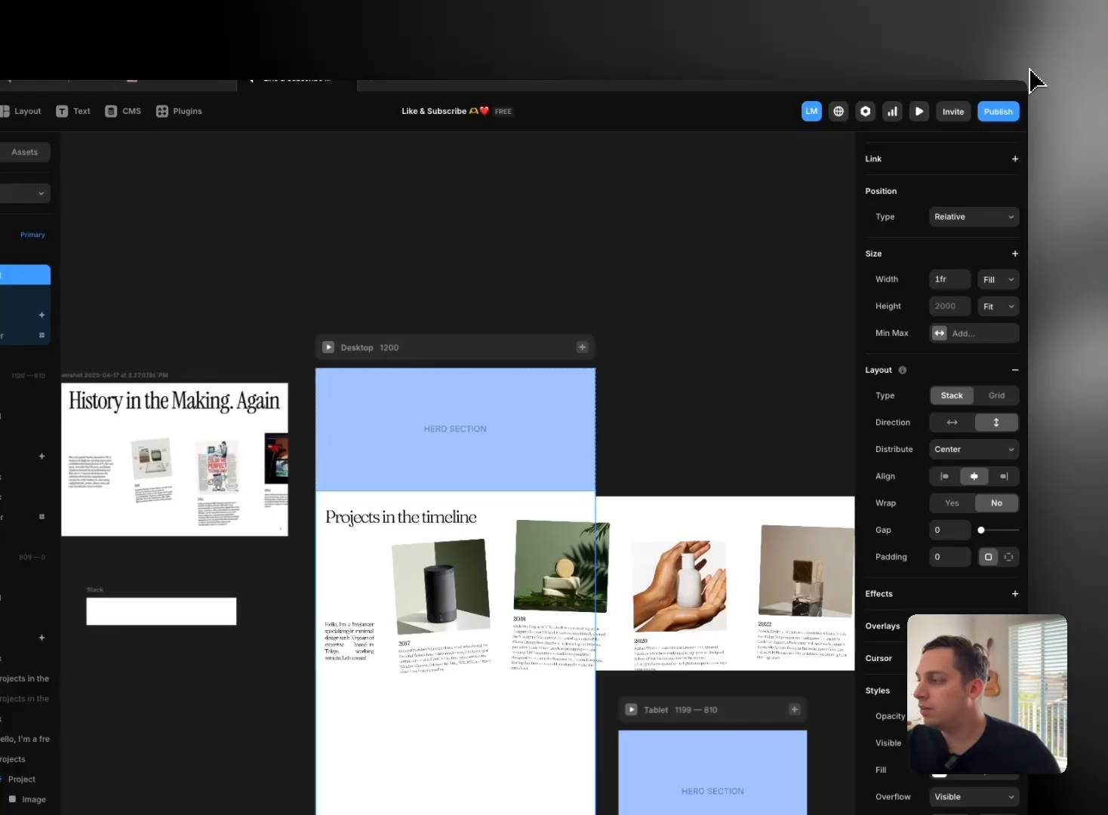
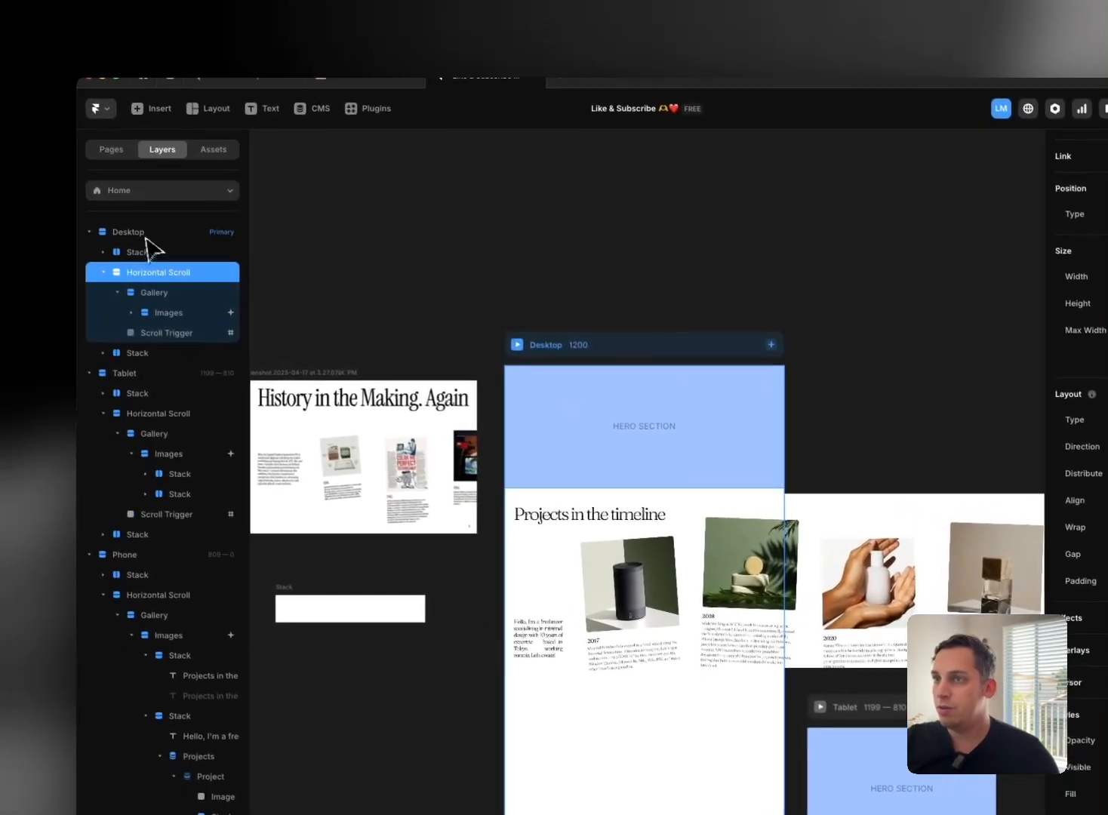
left_click(162, 237)
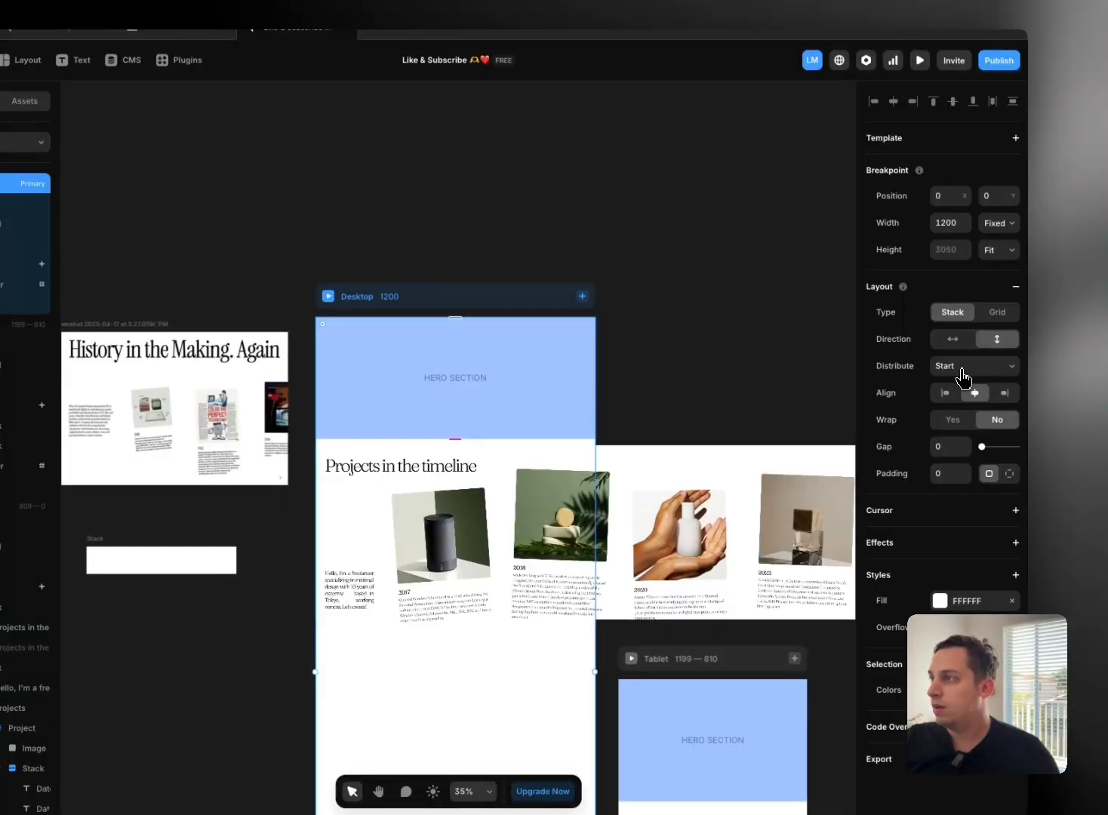
left_click(962, 384)
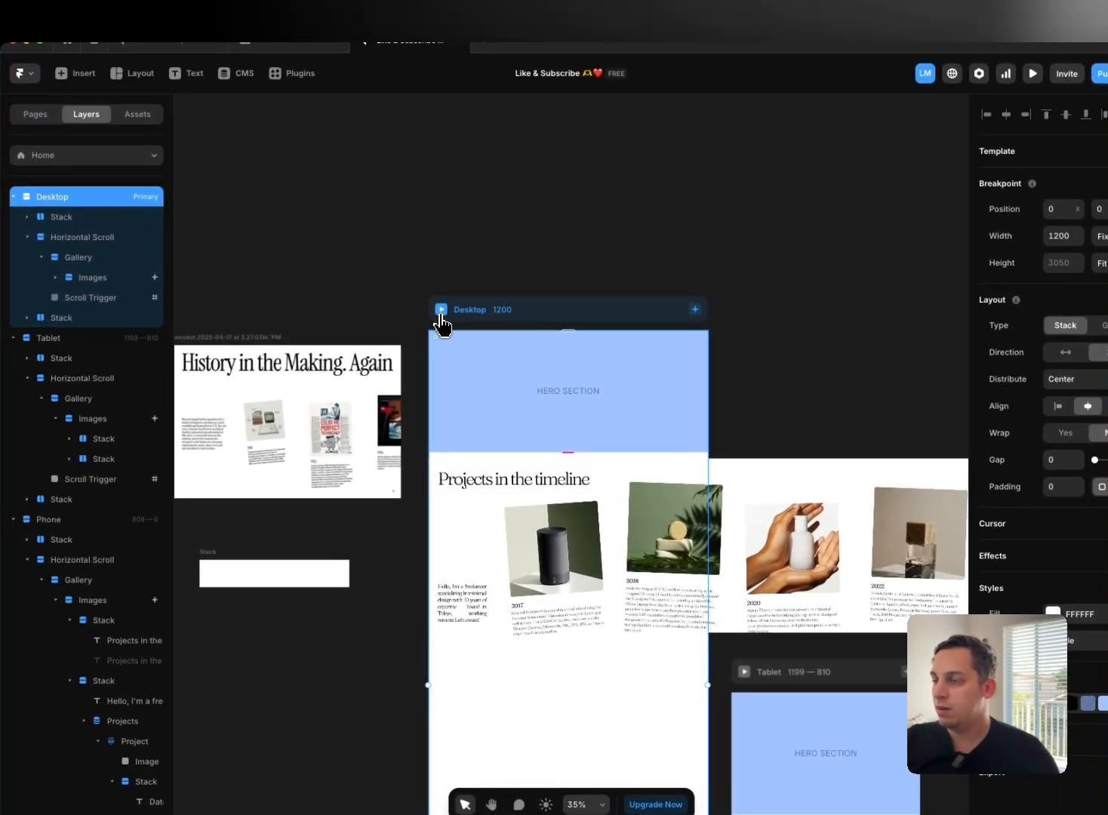
Step: Preview the Desktop page at a width of 1200 and scroll through the gallery to the closing section
left_click(328, 296)
scroll(450, 400, "down", 15)
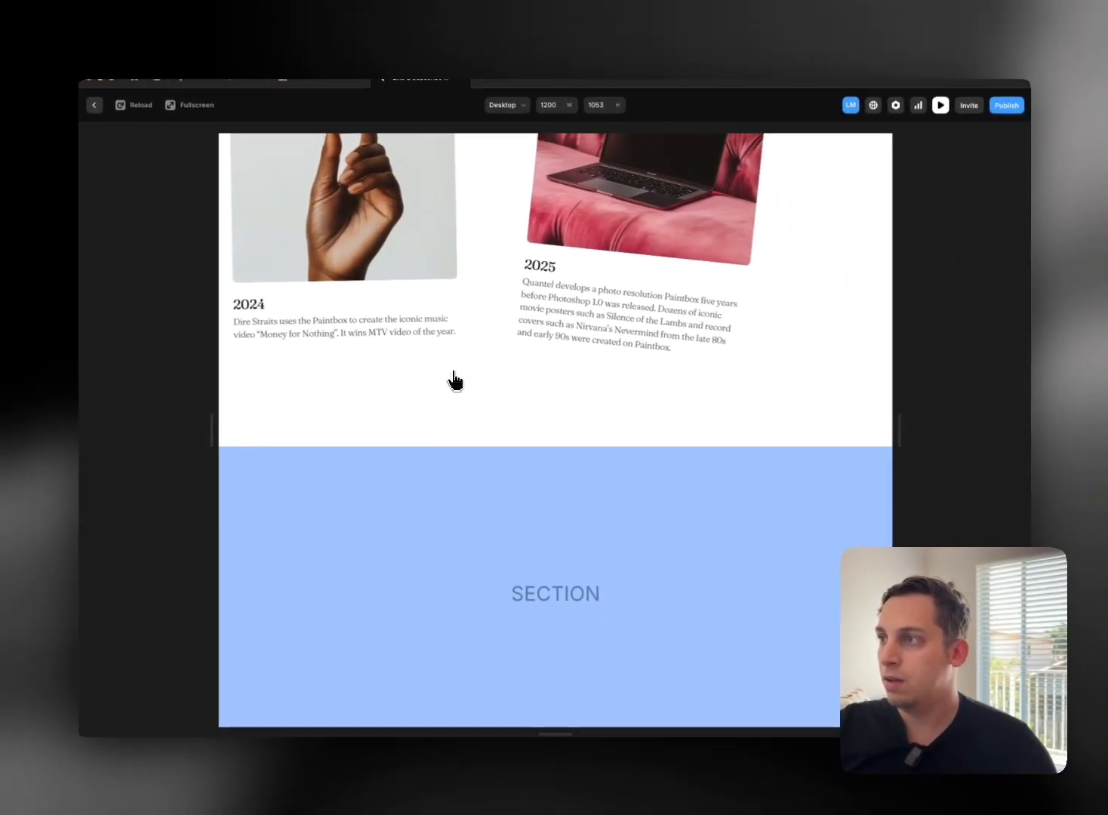
scroll(450, 402, "up", 5)
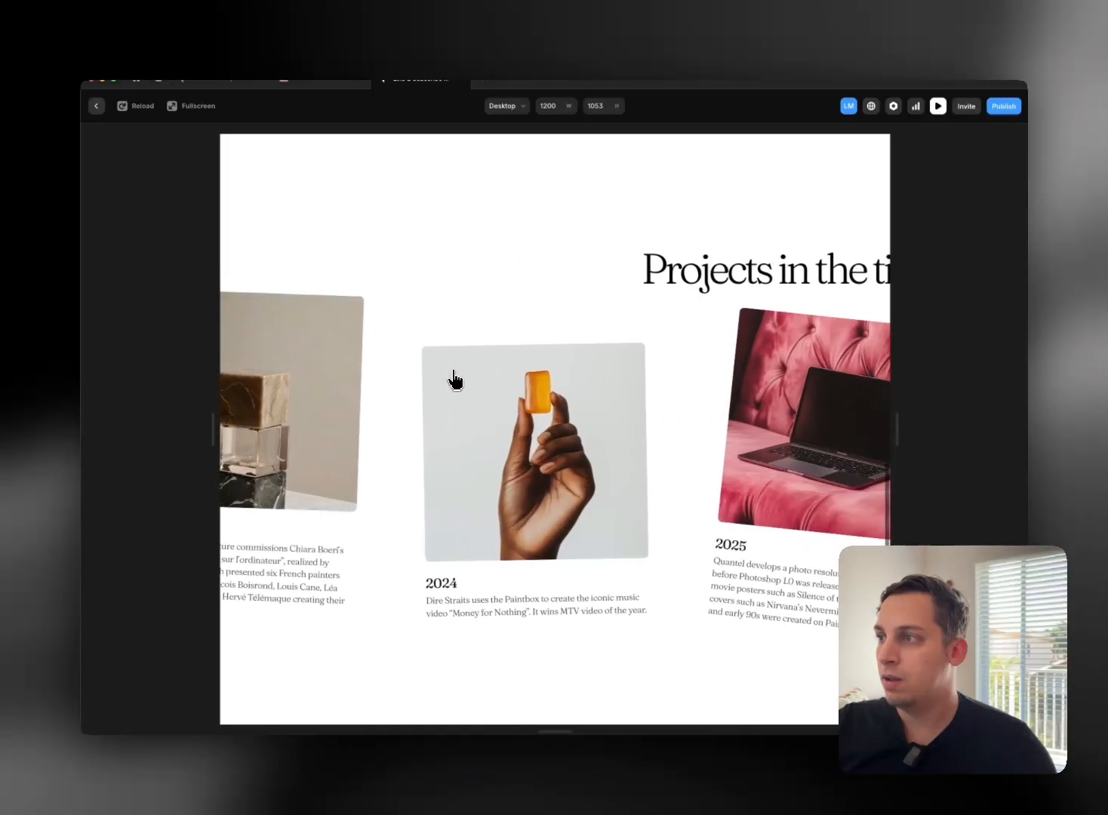
scroll(450, 403, "down", 5)
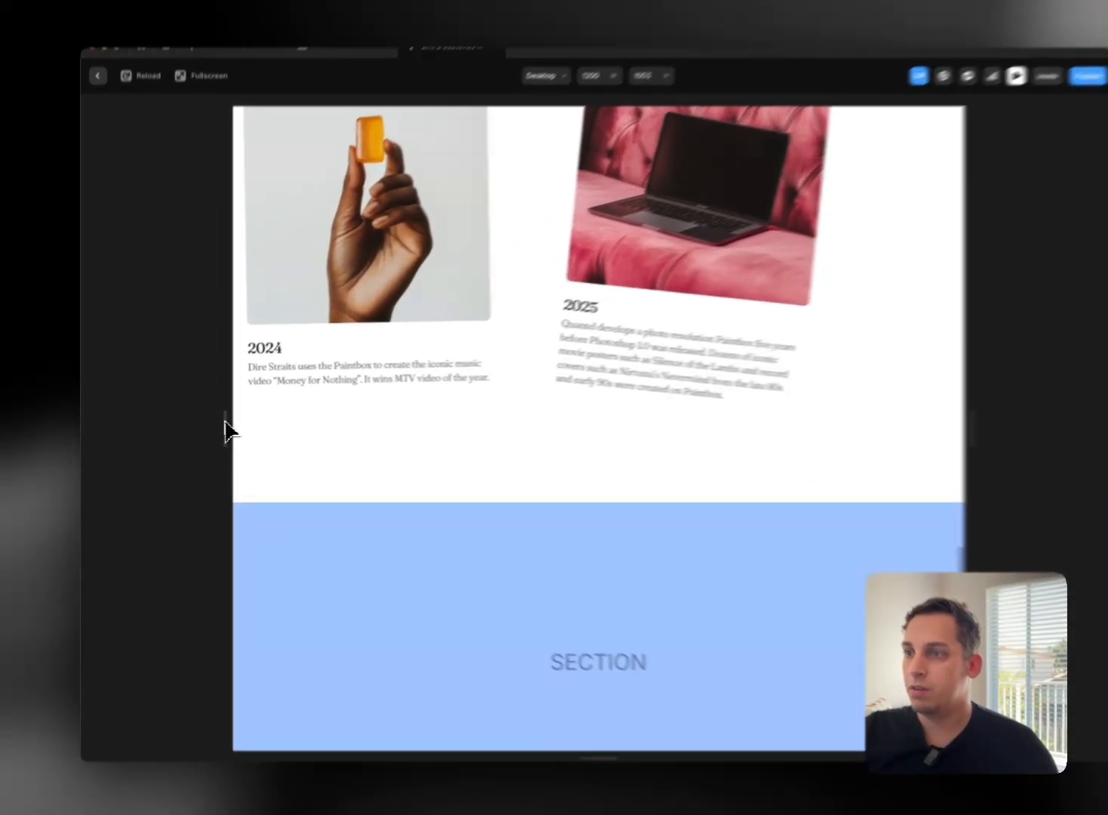
Step: Widen the preview to 2853 and scroll back through the gallery to the hero section to check the large-screen alignment
left_click_drag(213, 435, 71, 436)
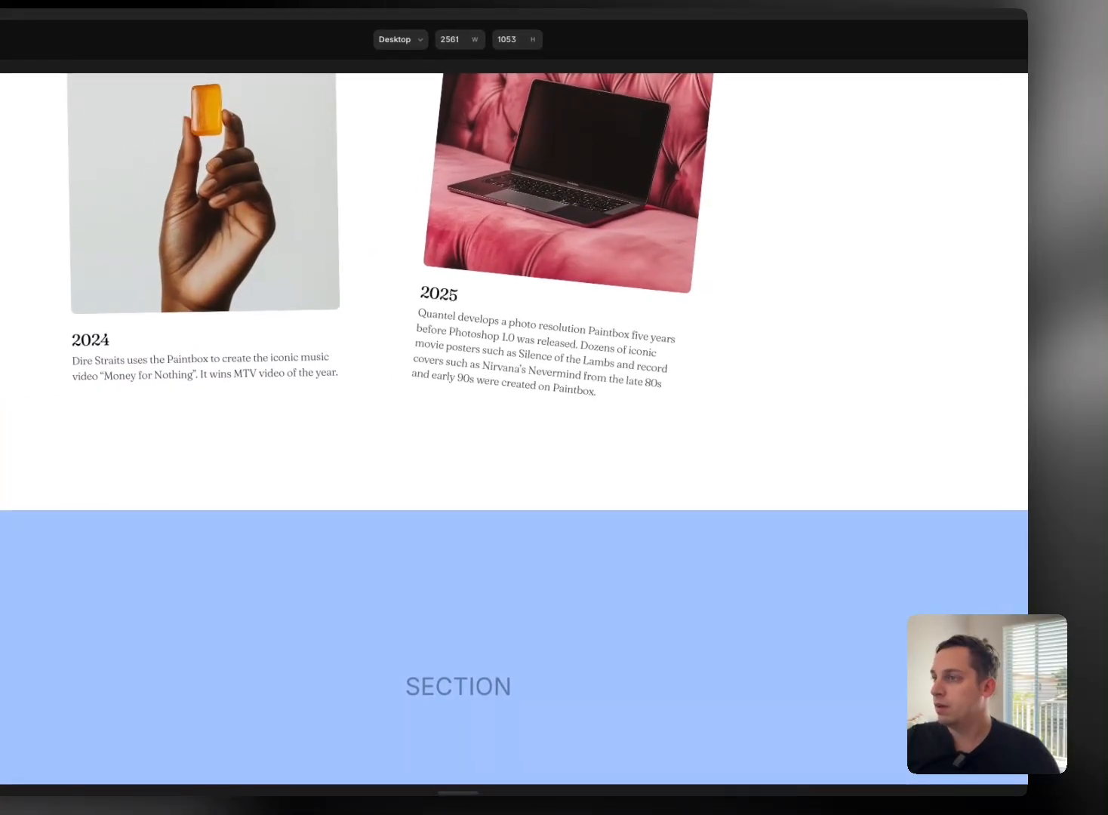
scroll(776, 389, "down", 1)
scroll(772, 389, "up", 13)
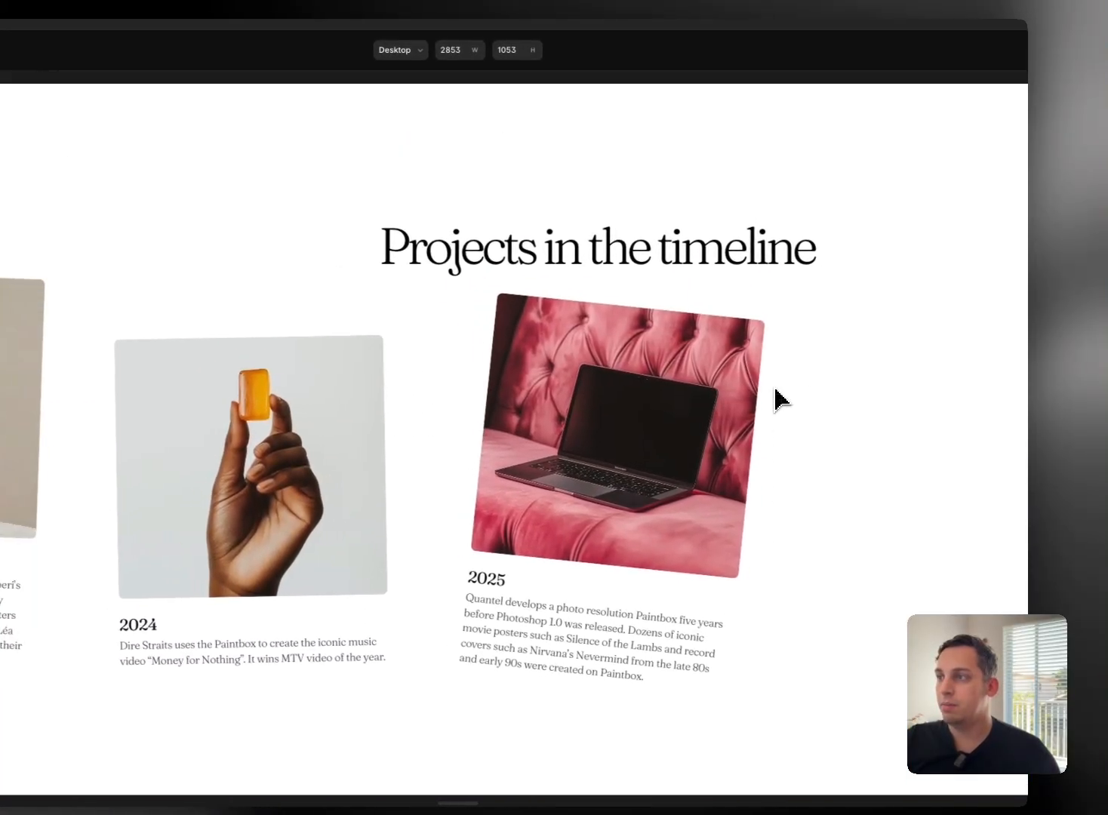
scroll(776, 398, "up", 10)
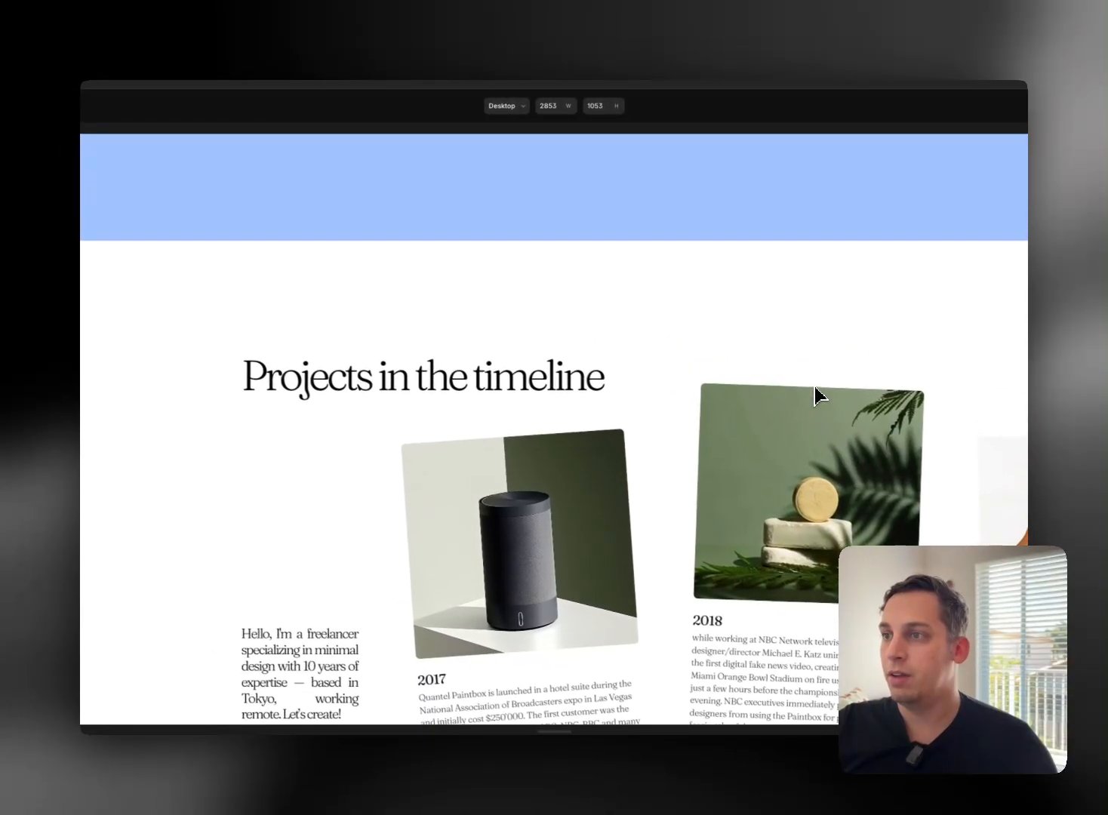
scroll(755, 404, "up", 2)
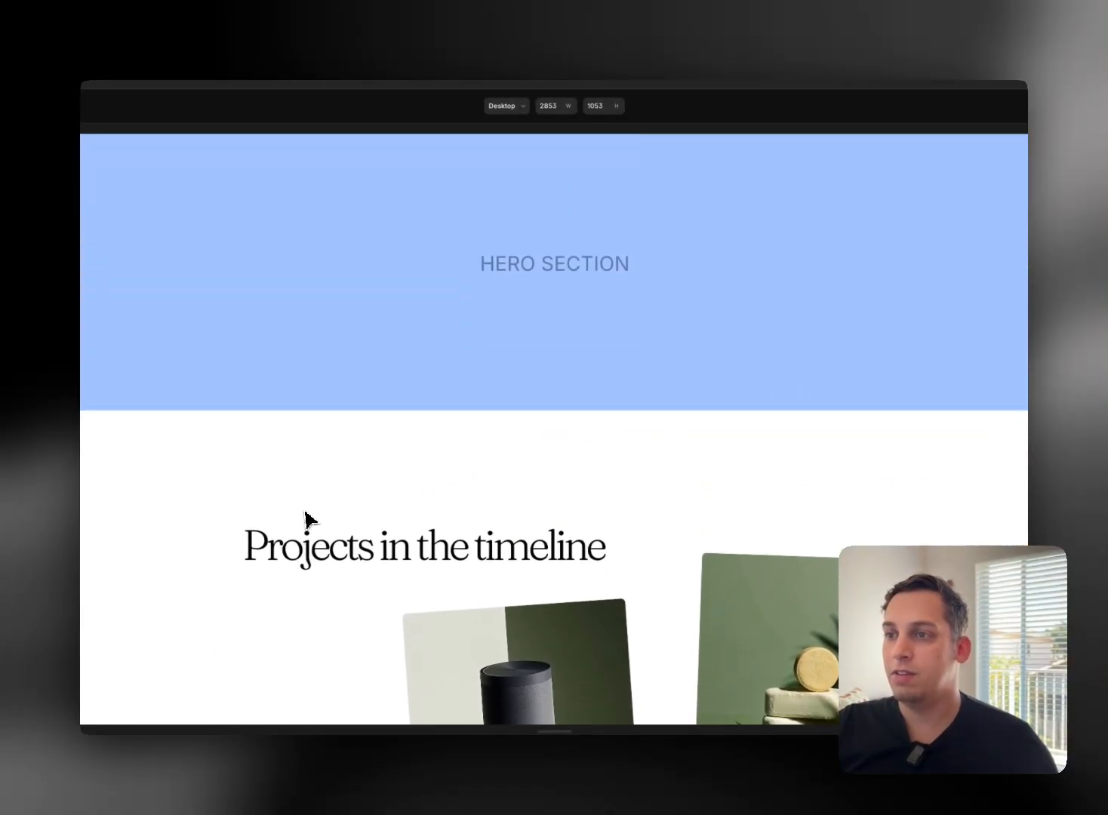
scroll(313, 510, "down", 4)
scroll(109, 455, "down", 5)
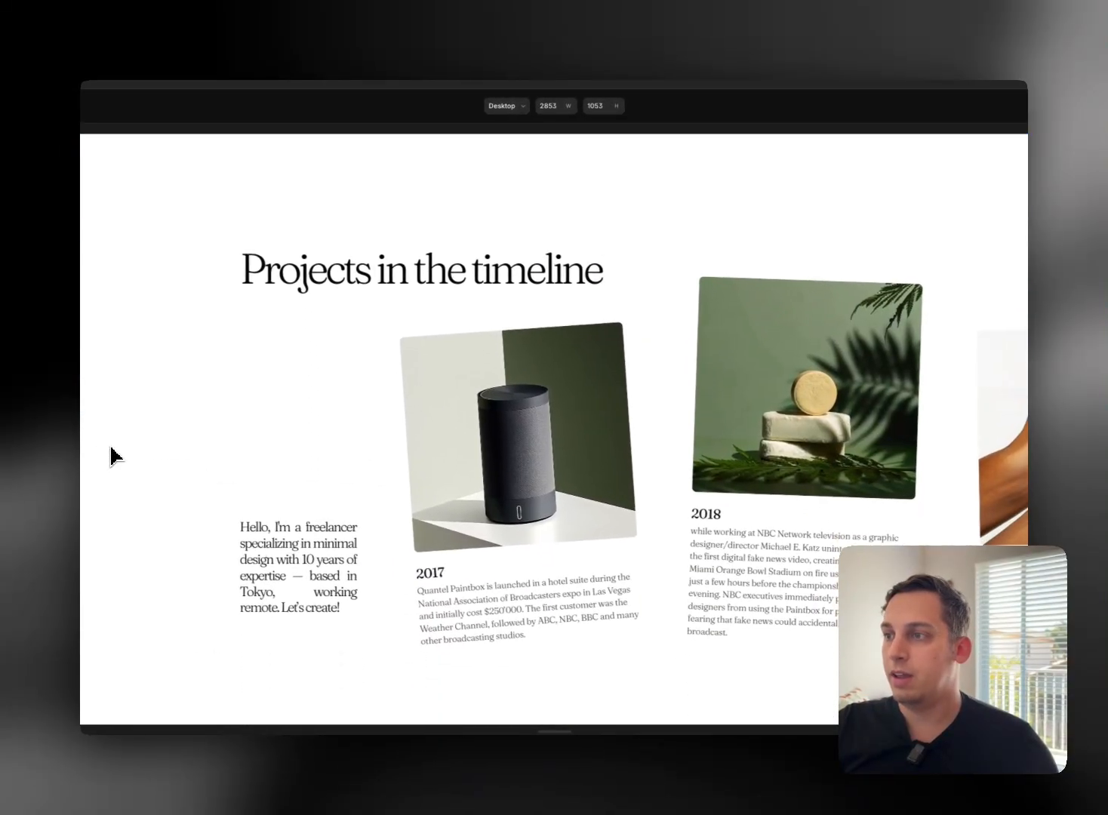
scroll(553, 429, "up", 3)
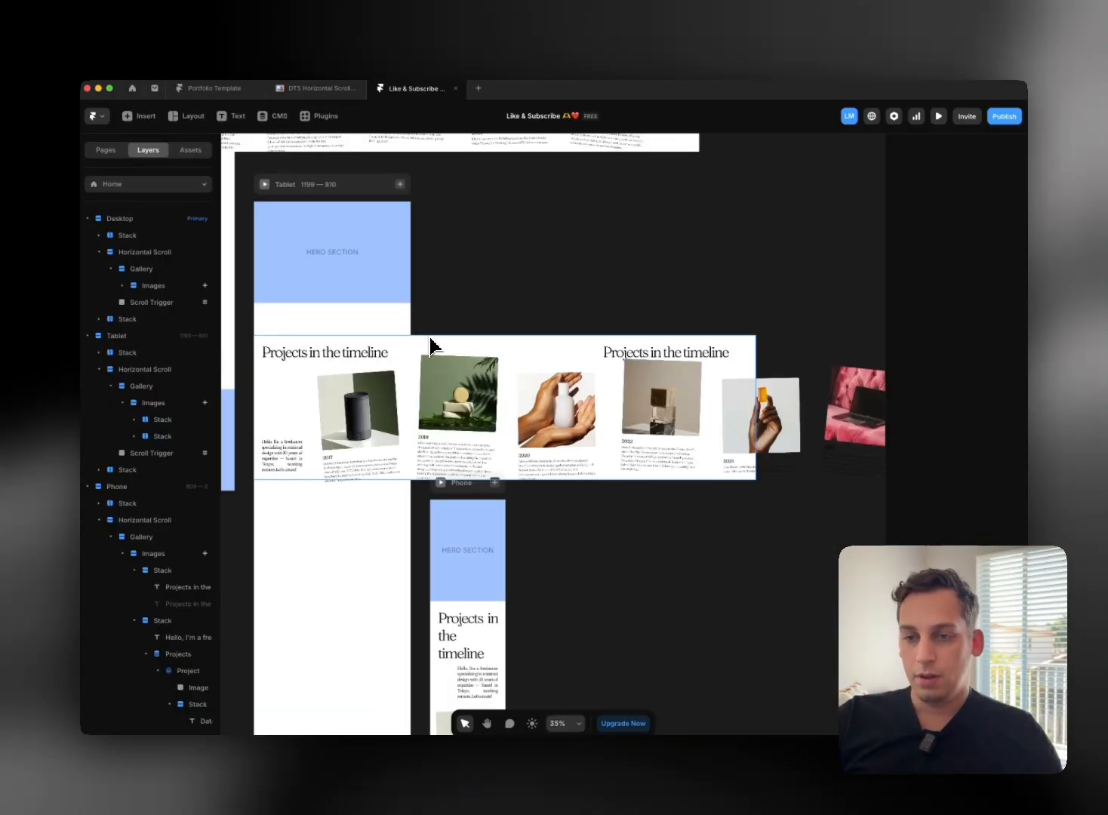
Step: Preview the Tablet breakpoint at a width of 810, scroll through the gallery to the closing section, and return to the canvas
scroll(468, 310, "down", 3)
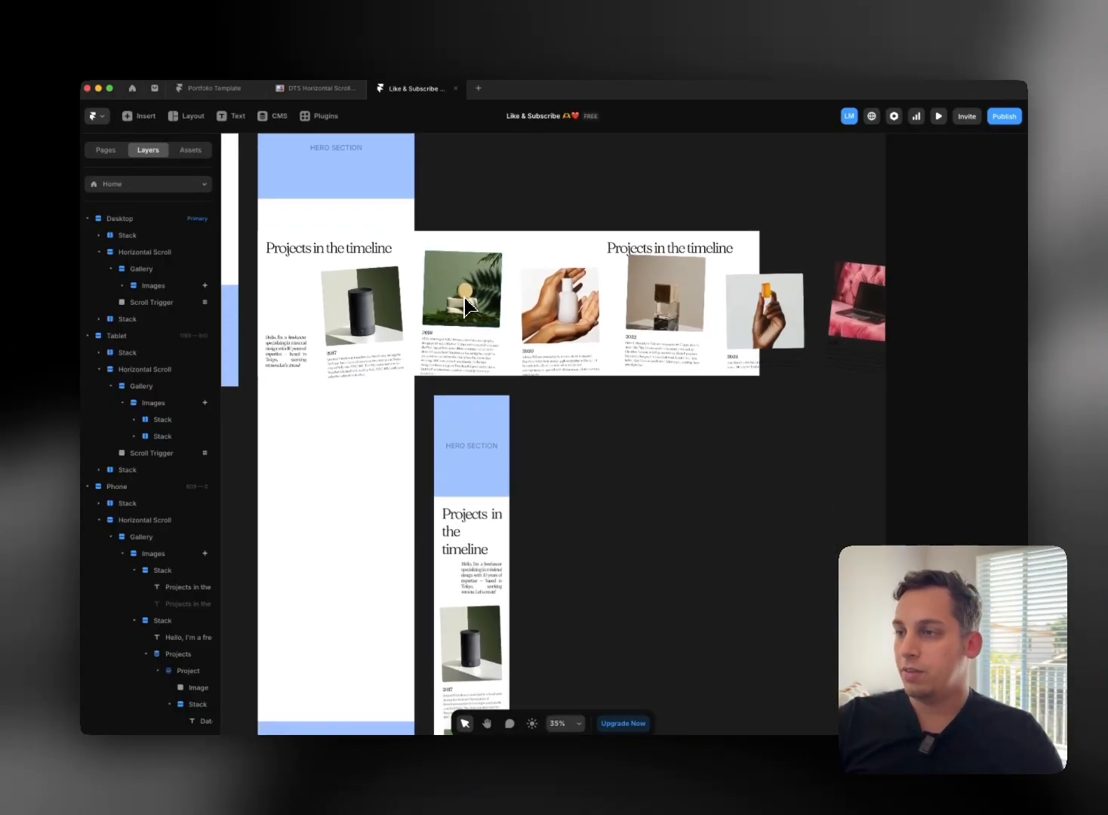
scroll(452, 306, "up", 5)
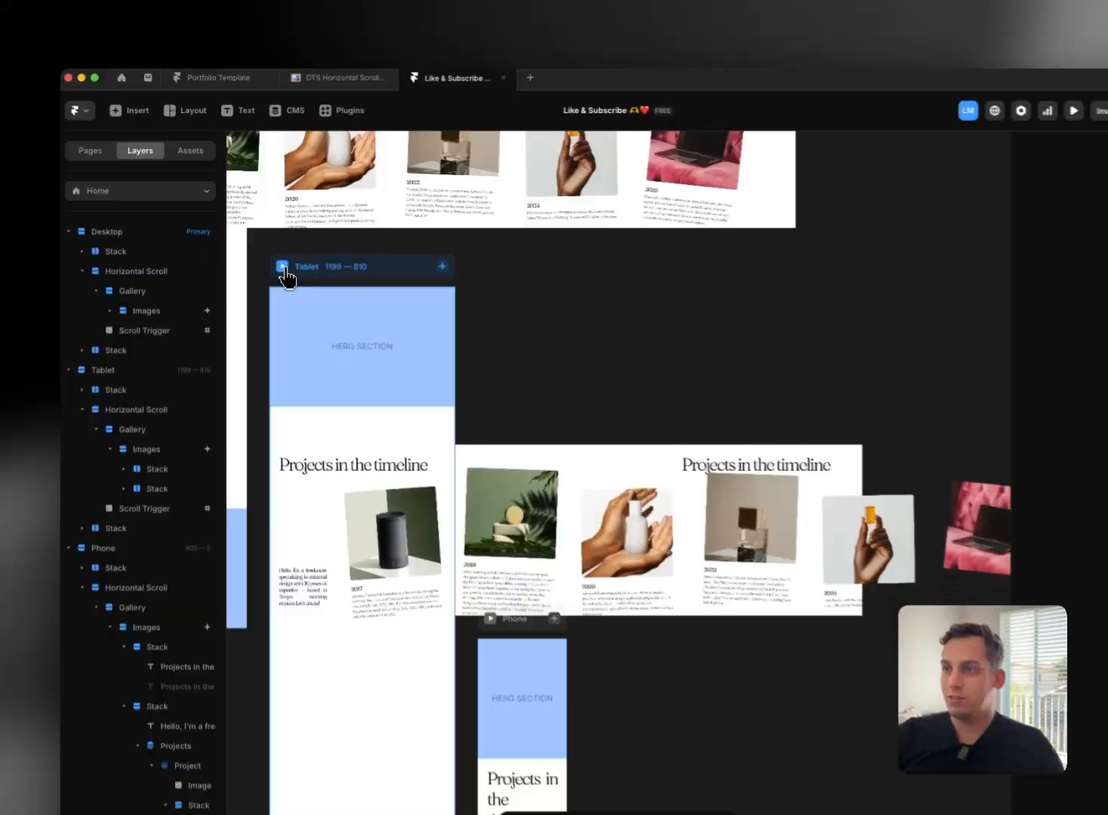
left_click(269, 248)
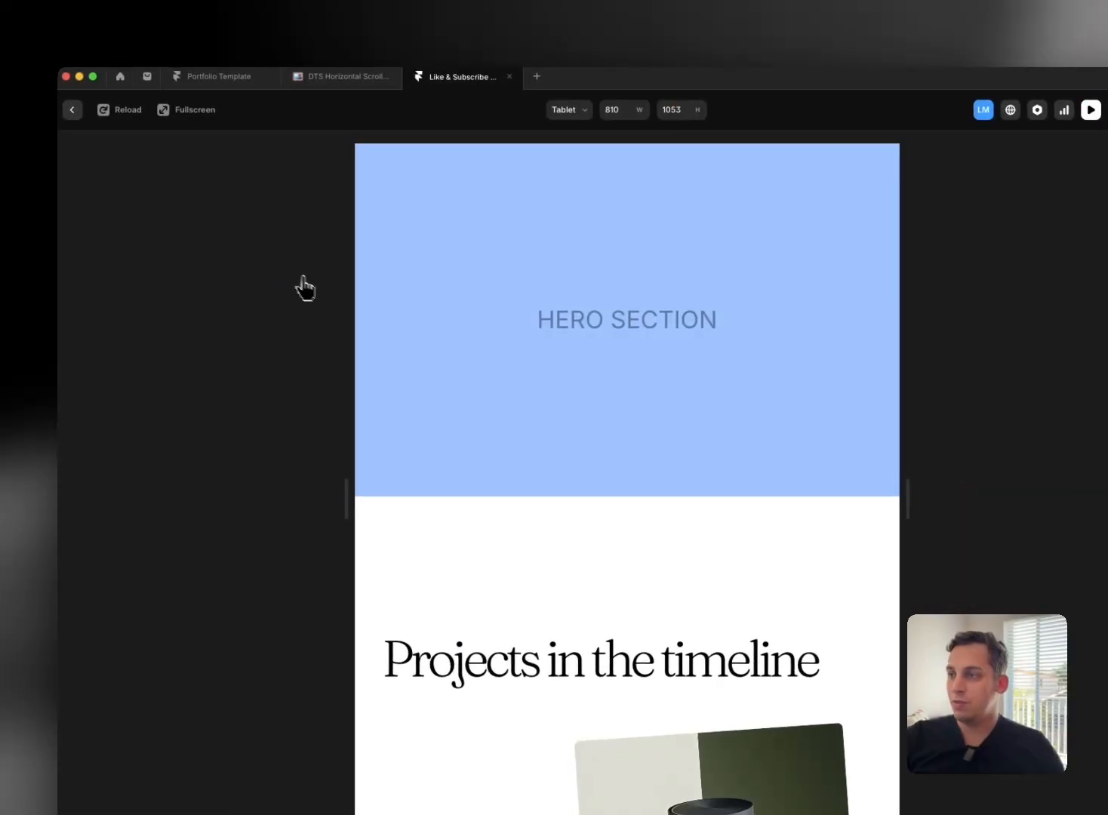
scroll(471, 316, "down", 5)
scroll(535, 352, "down", 10)
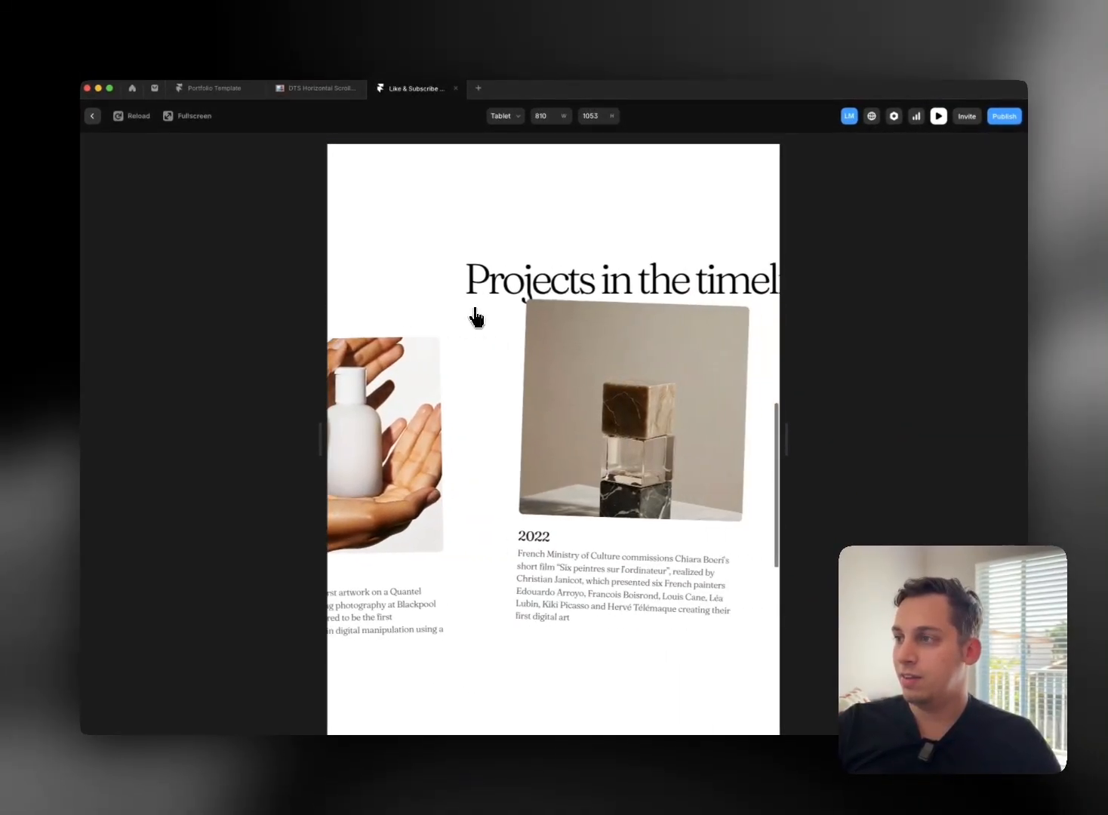
scroll(475, 318, "down", 10)
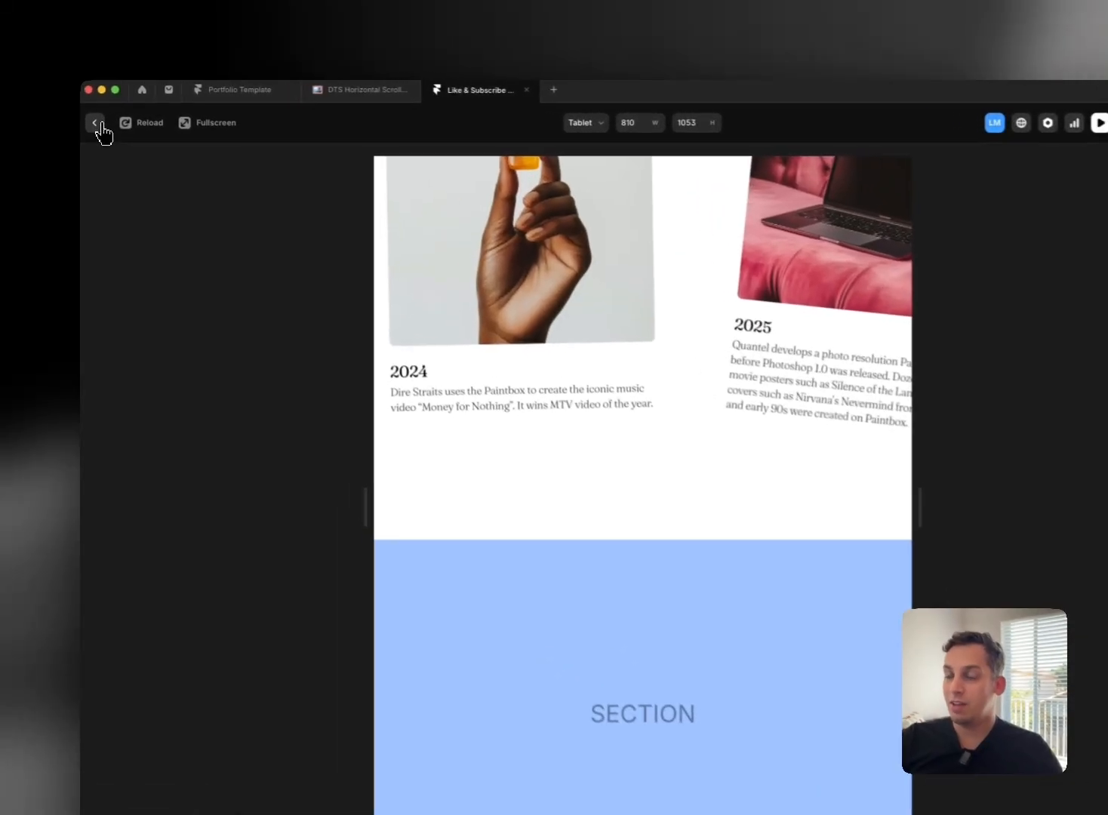
left_click(92, 115)
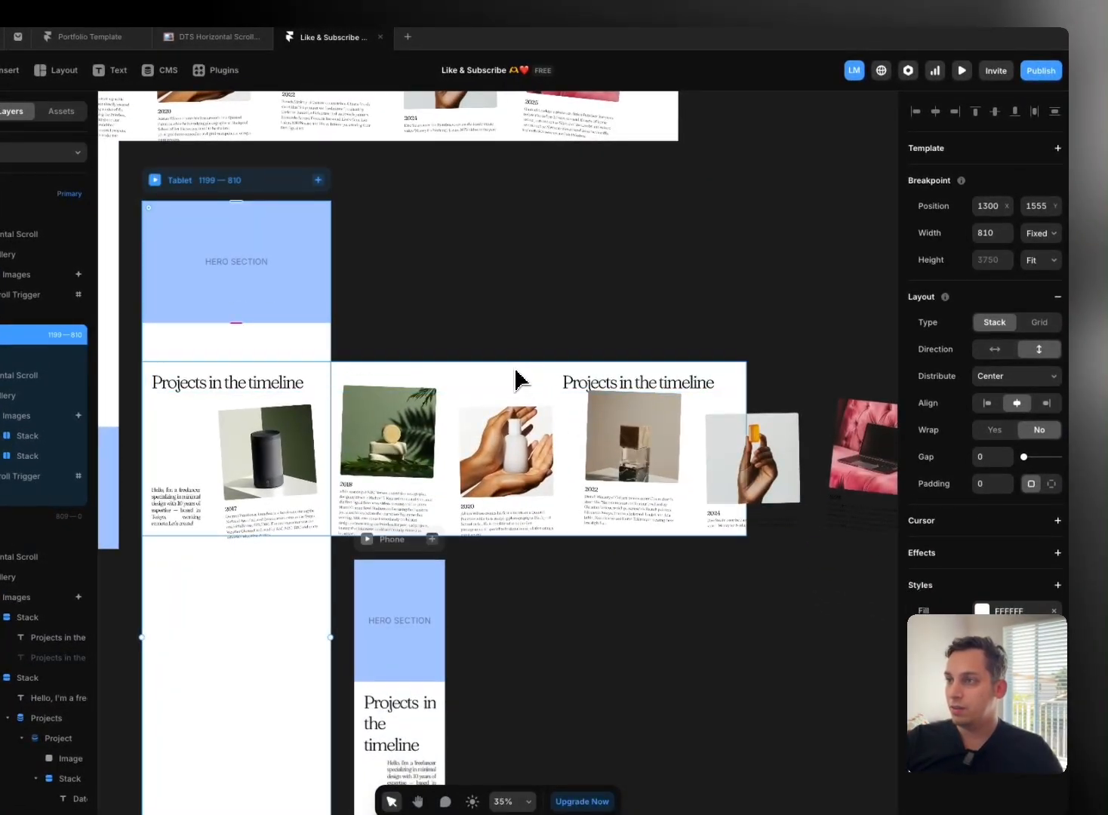
Step: Widen the Tablet Images stack to 427% so it spans all six projects
left_click(515, 380)
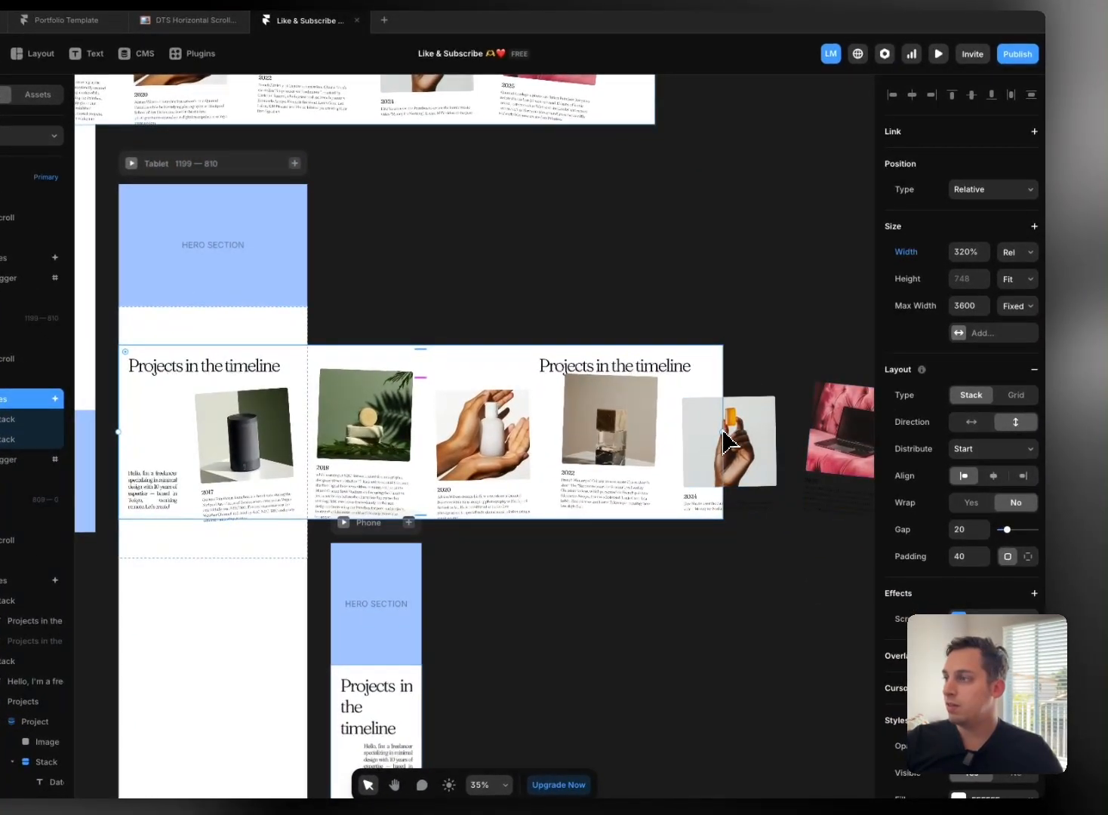
left_click_drag(866, 446, 826, 440)
scroll(519, 409, "left", 5)
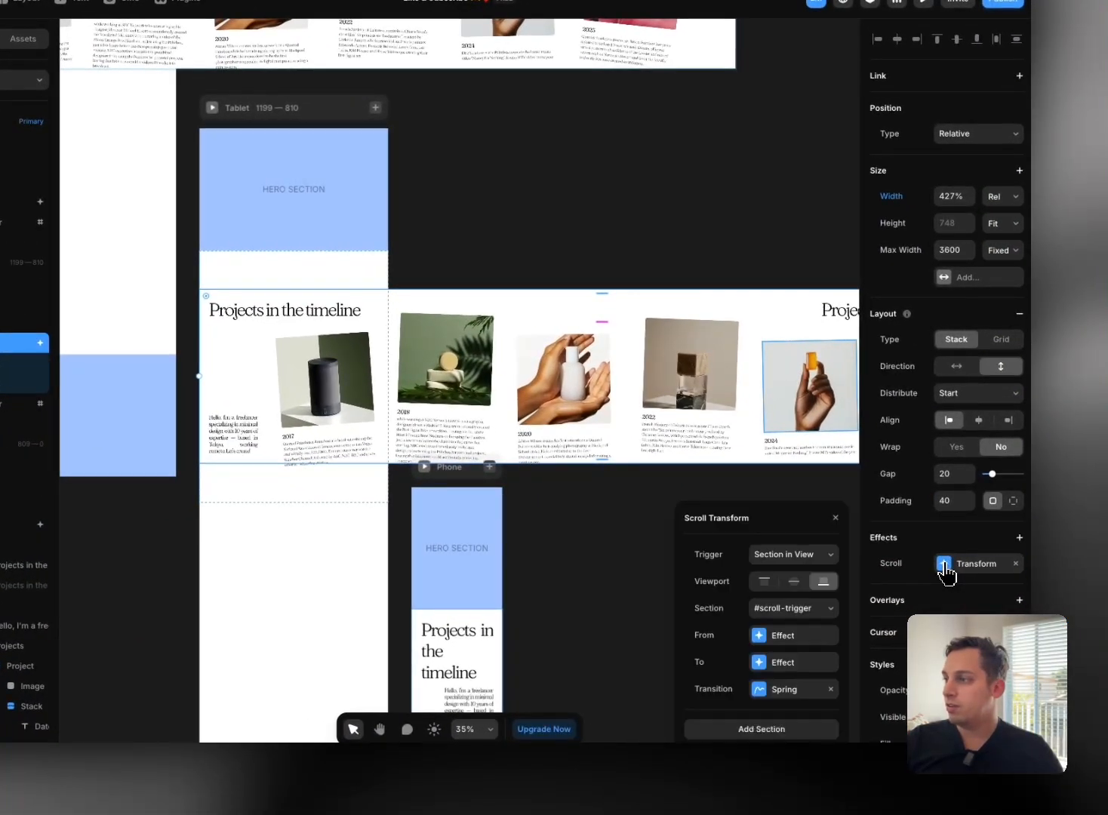
Step: Set the X offset of the Tablet Images stack's scroll transform end state to -2650
left_click(760, 662)
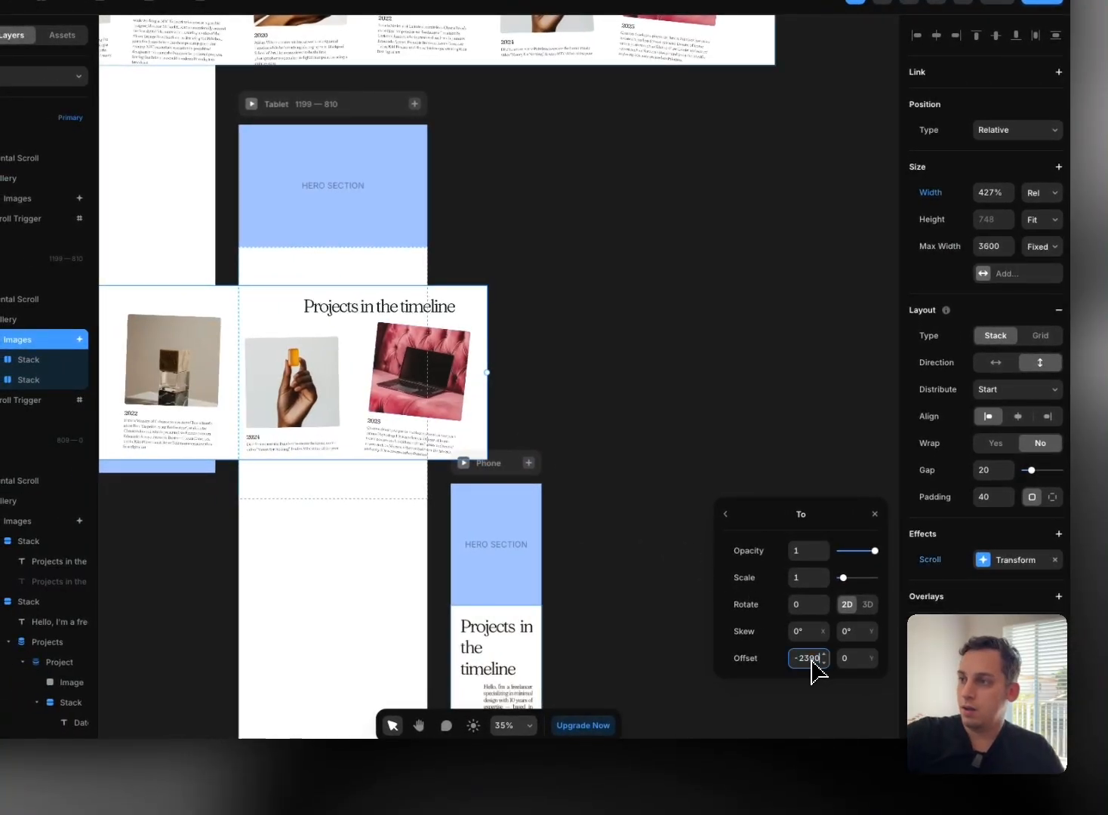
key("shift+Down")
key("shift+Down")
key("shift+Down")
key("shift+Down")
key("shift+Down")
key("shift+Down")
key("shift+Down")
key("shift+Down")
key("shift+Down")
key("shift+Down")
key("shift+Down")
key("shift+Down")
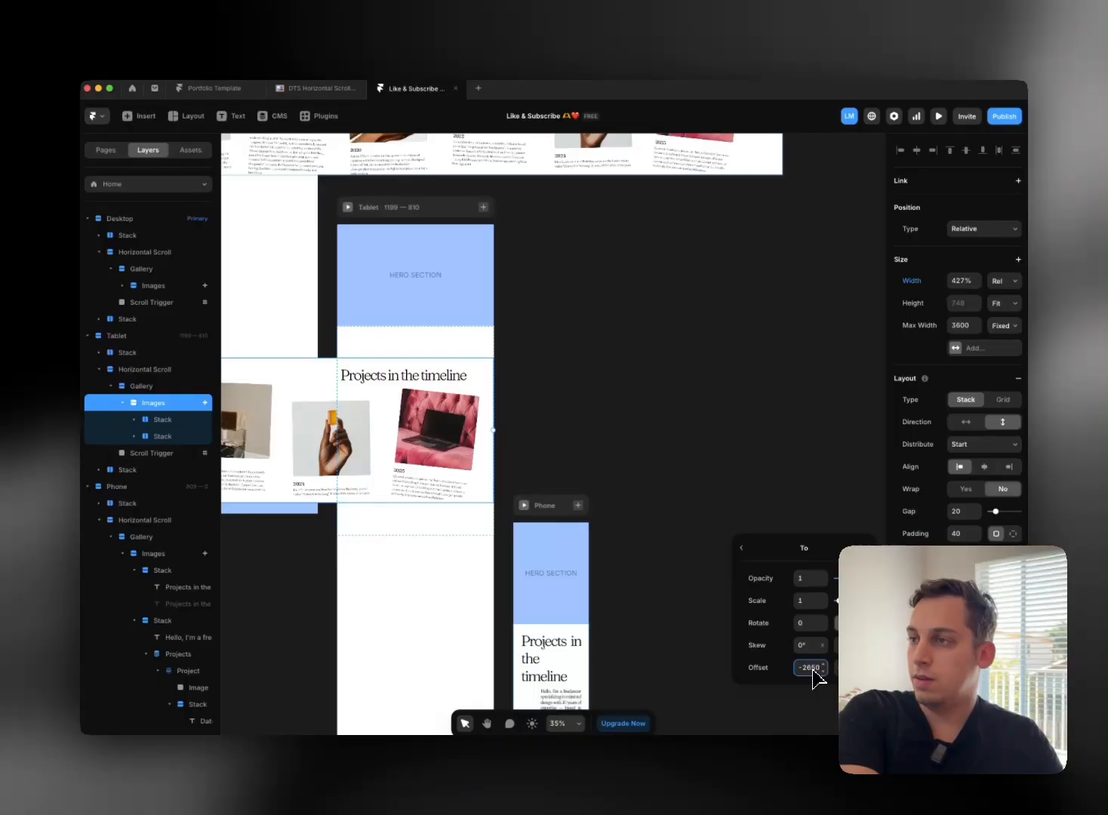
left_click(662, 461)
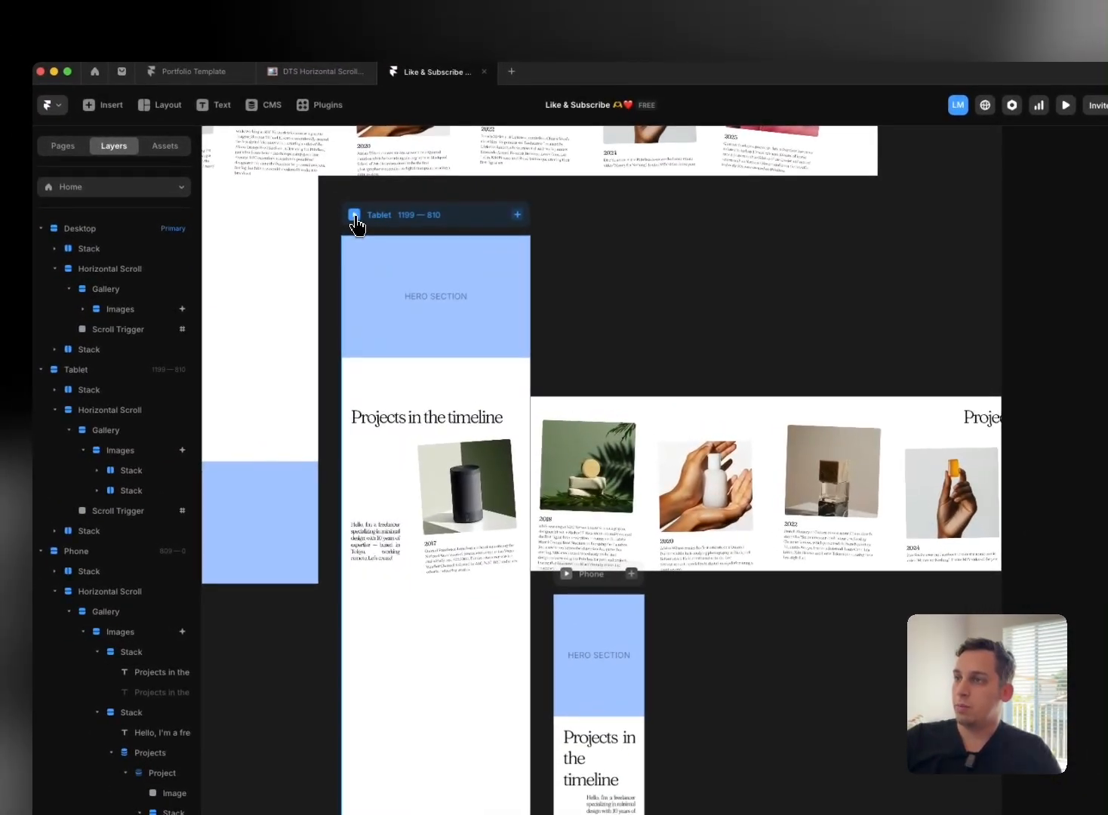
Step: Preview the Tablet breakpoint again, scroll the gallery to its last project and back to the hero, and return to the canvas
left_click(354, 215)
scroll(569, 424, "down", 10)
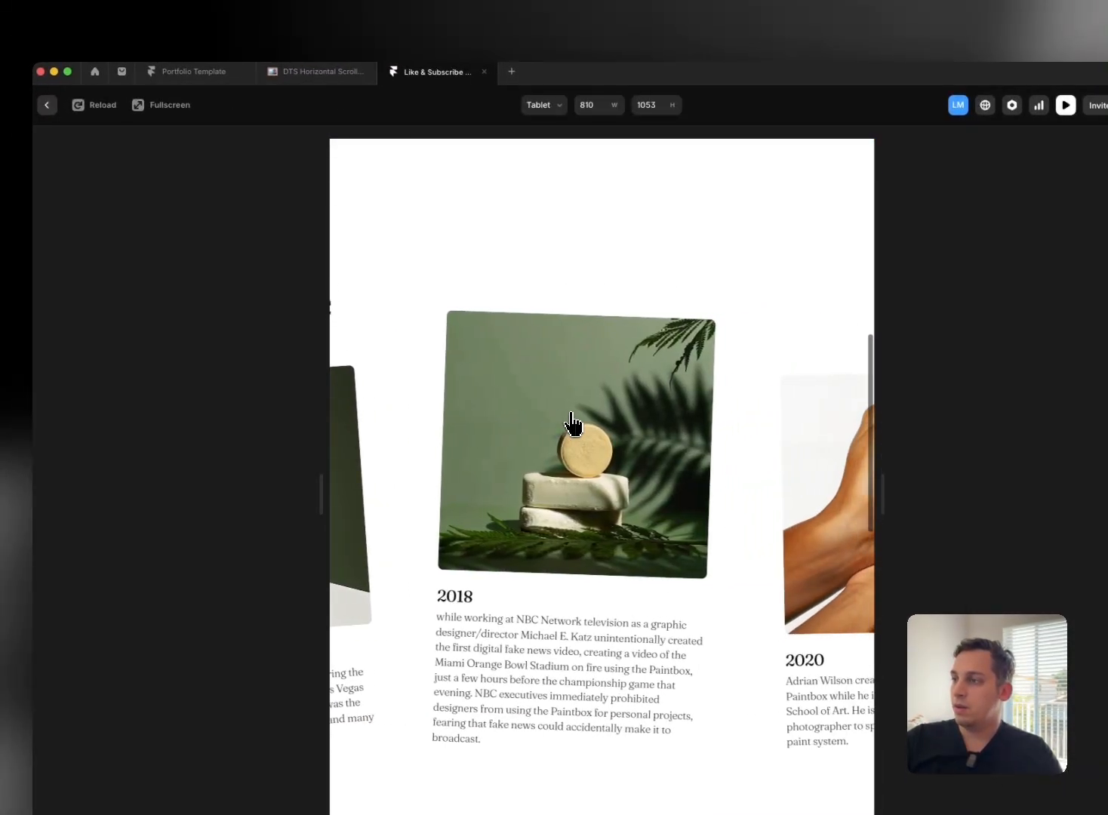
scroll(572, 424, "down", 15)
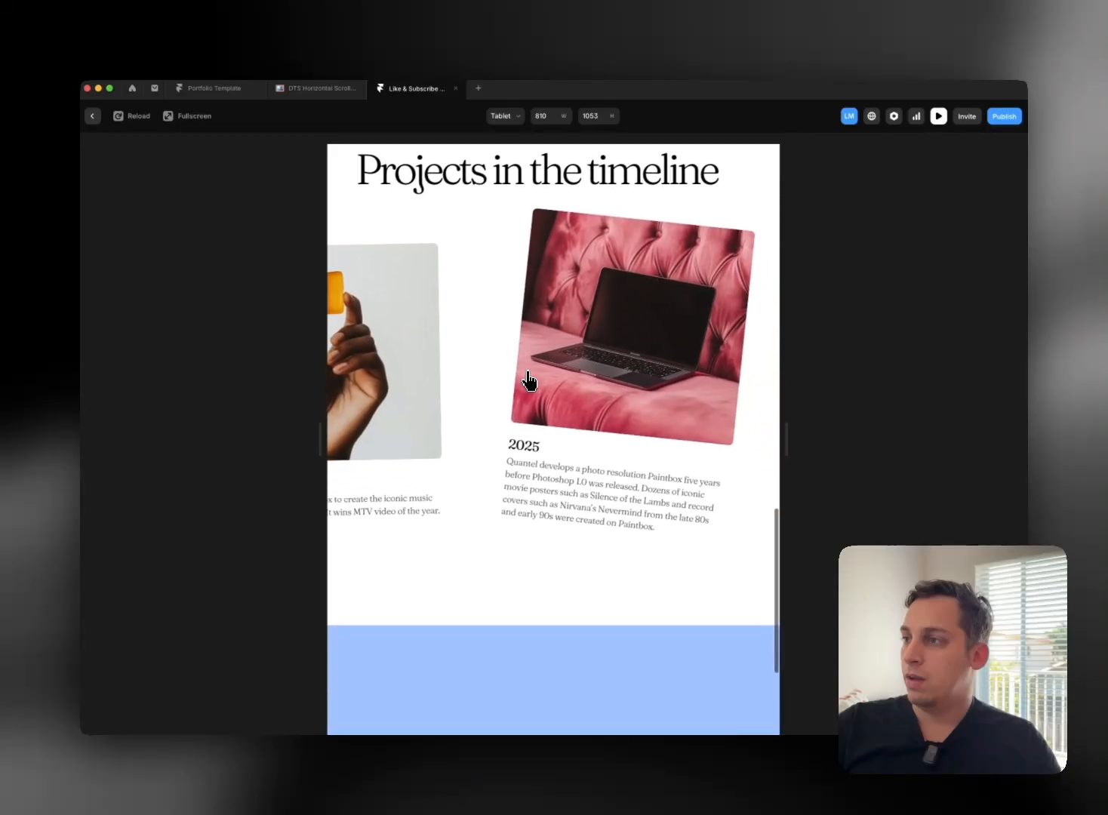
scroll(528, 381, "down", 3)
scroll(528, 381, "up", 6)
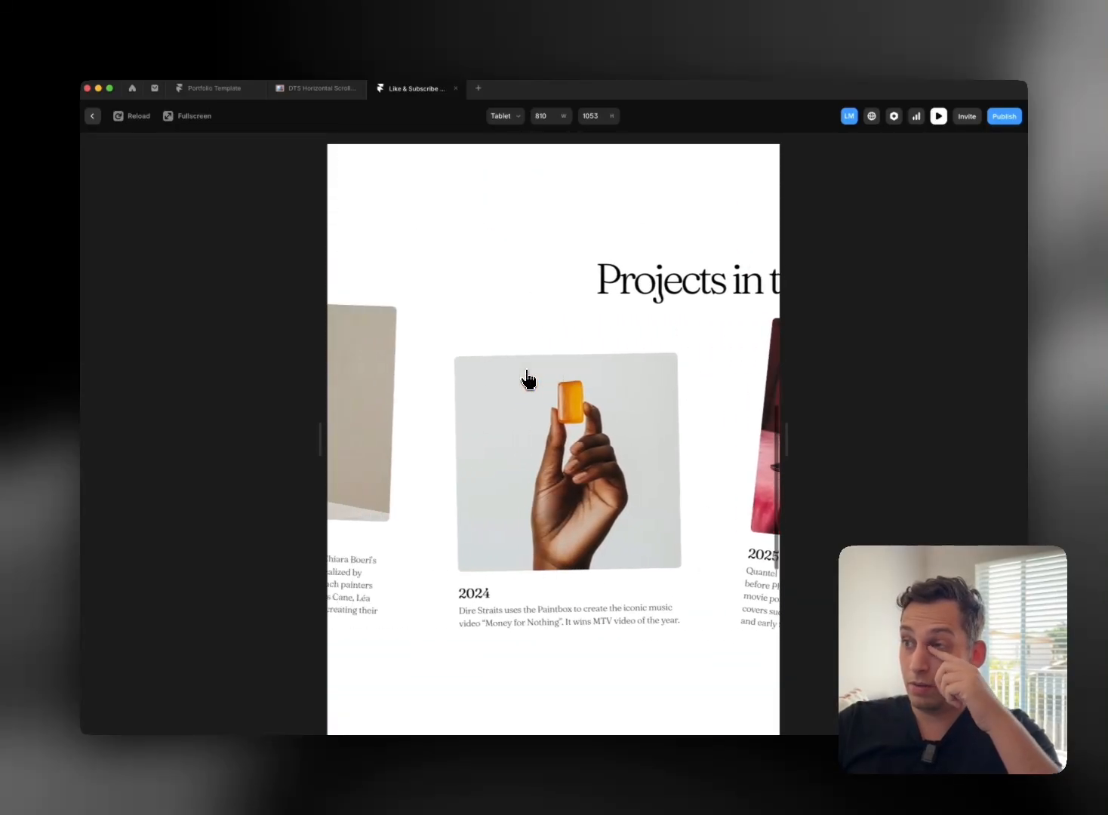
scroll(528, 381, "up", 10)
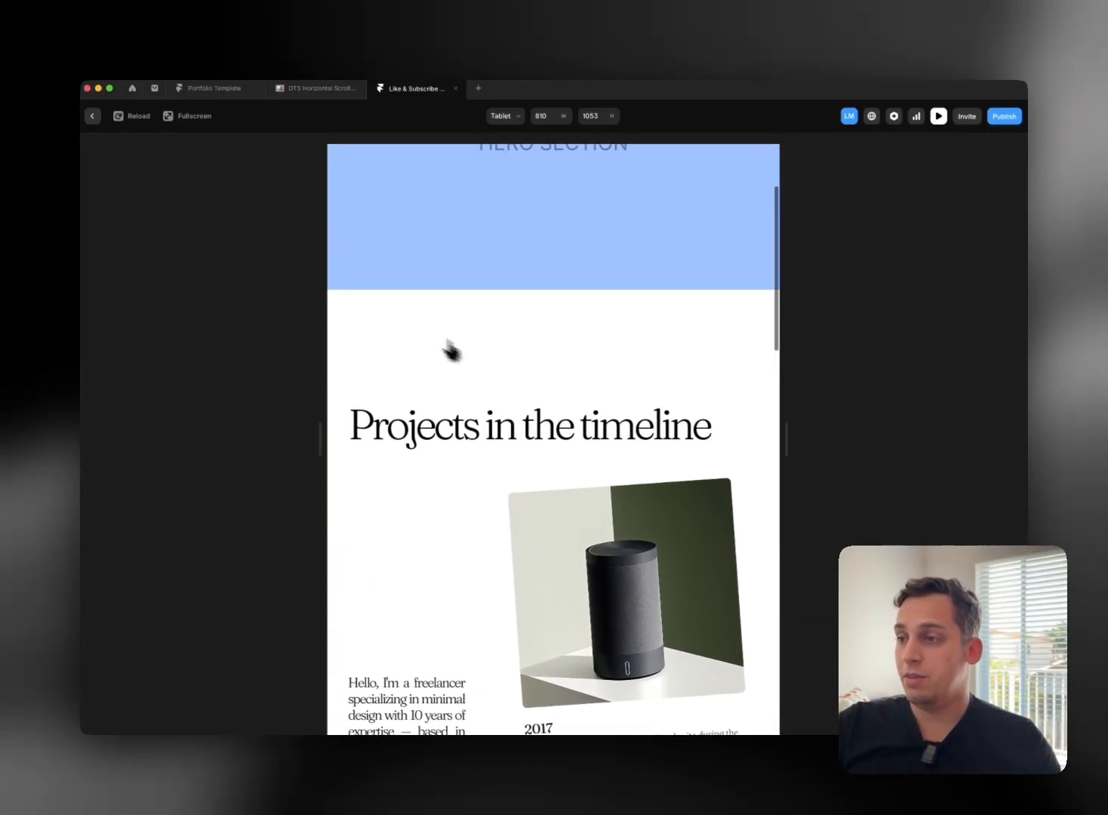
left_click(92, 116)
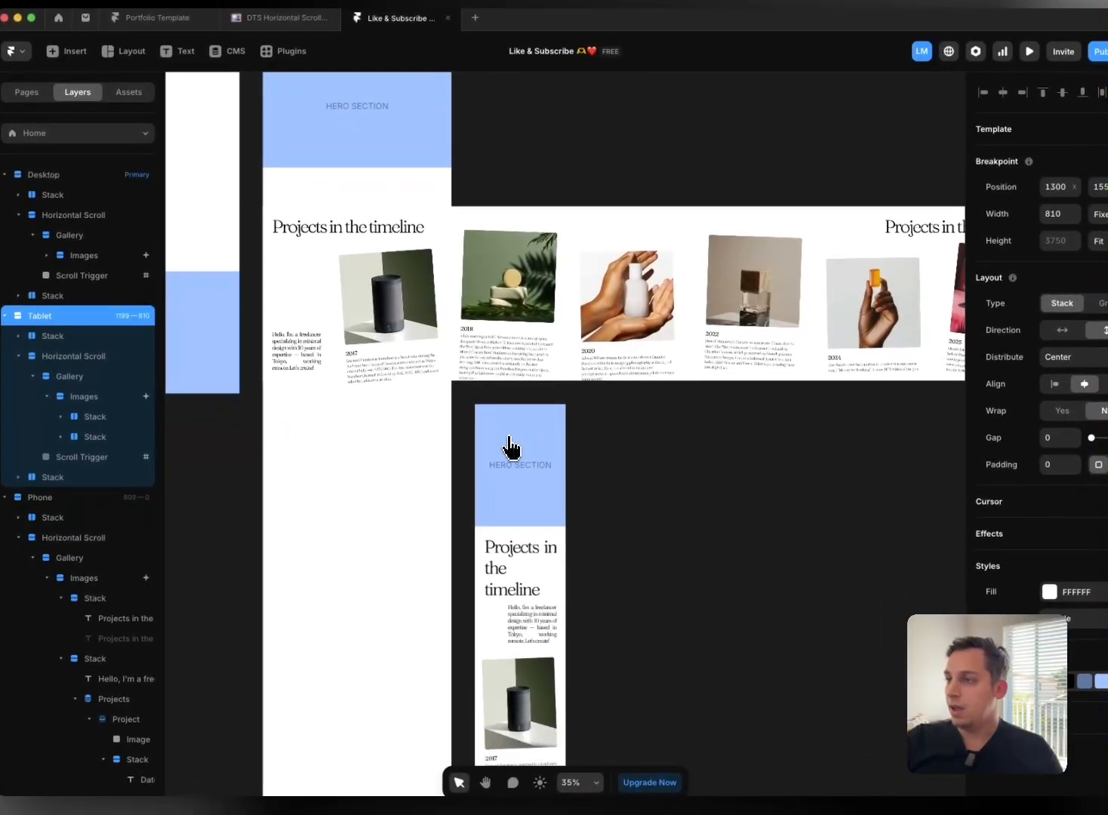
Step: Preview the Phone breakpoint at a width of 390, scroll to the gallery projects, and return to the canvas
left_click(489, 385)
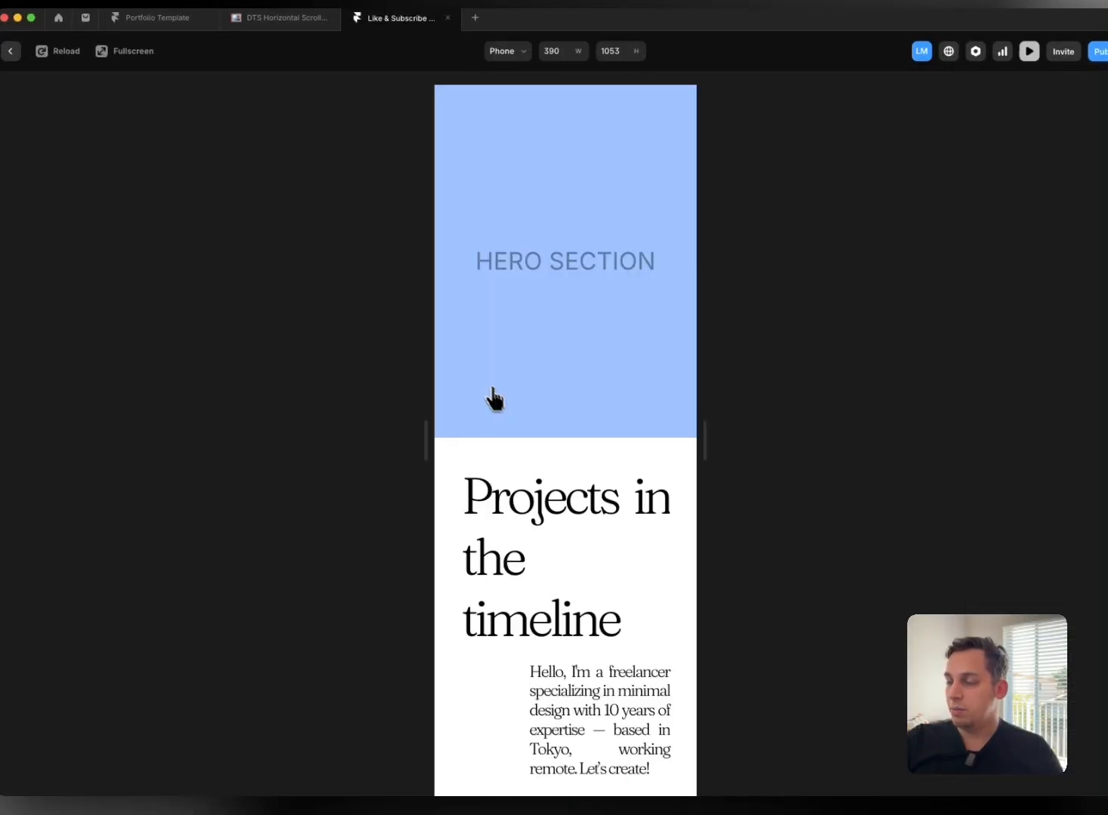
scroll(548, 473, "down", 3)
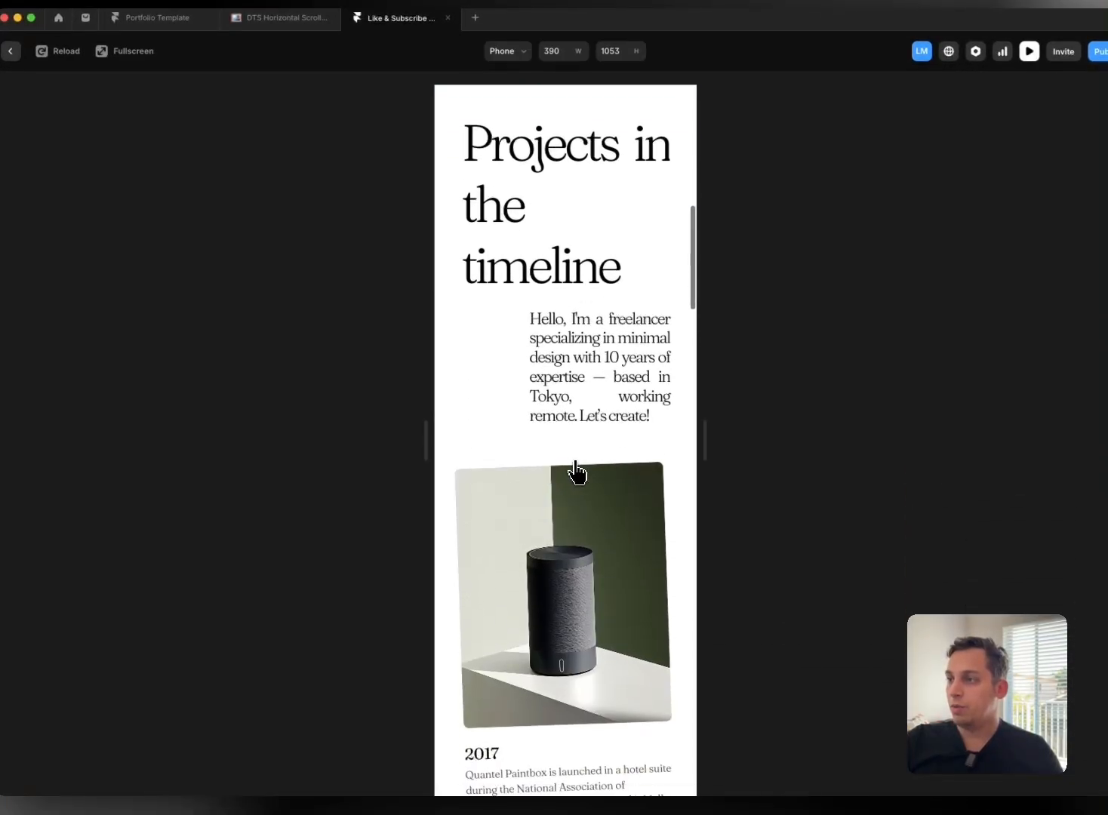
scroll(576, 471, "down", 4)
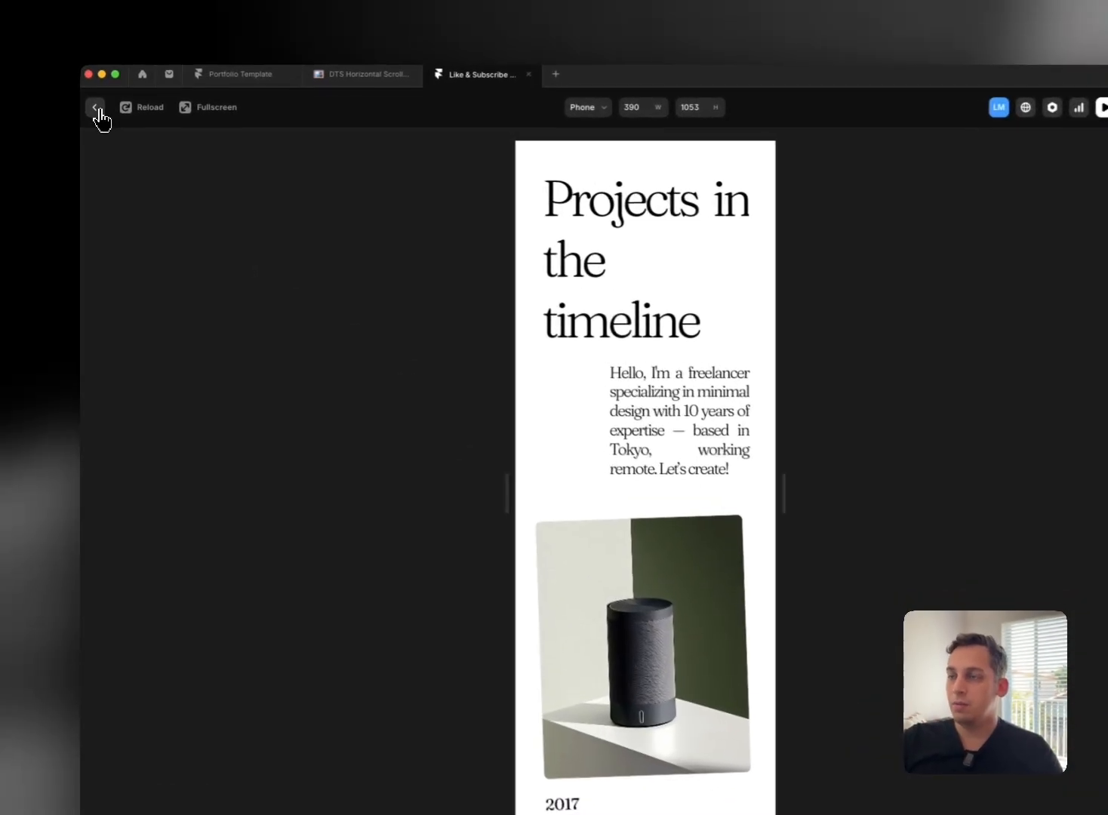
left_click(92, 116)
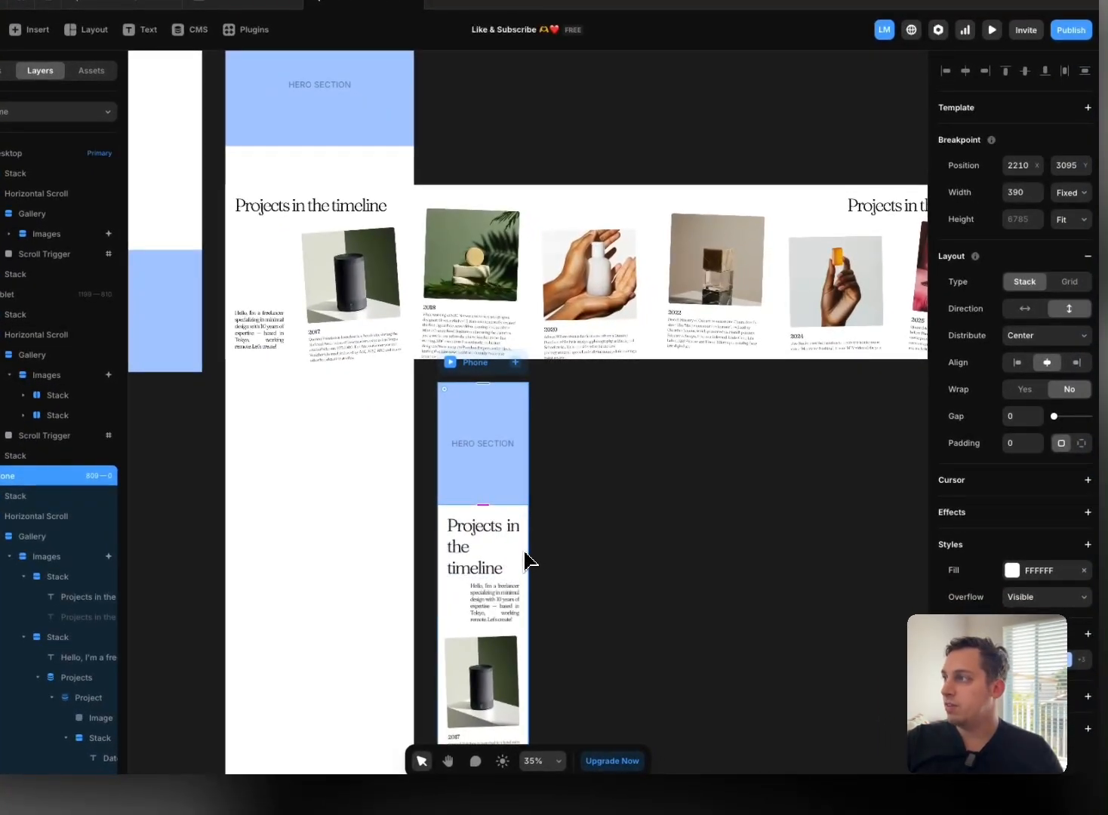
Step: Change the position type of the Phone breakpoint's Gallery stack to Relative
left_click(526, 560)
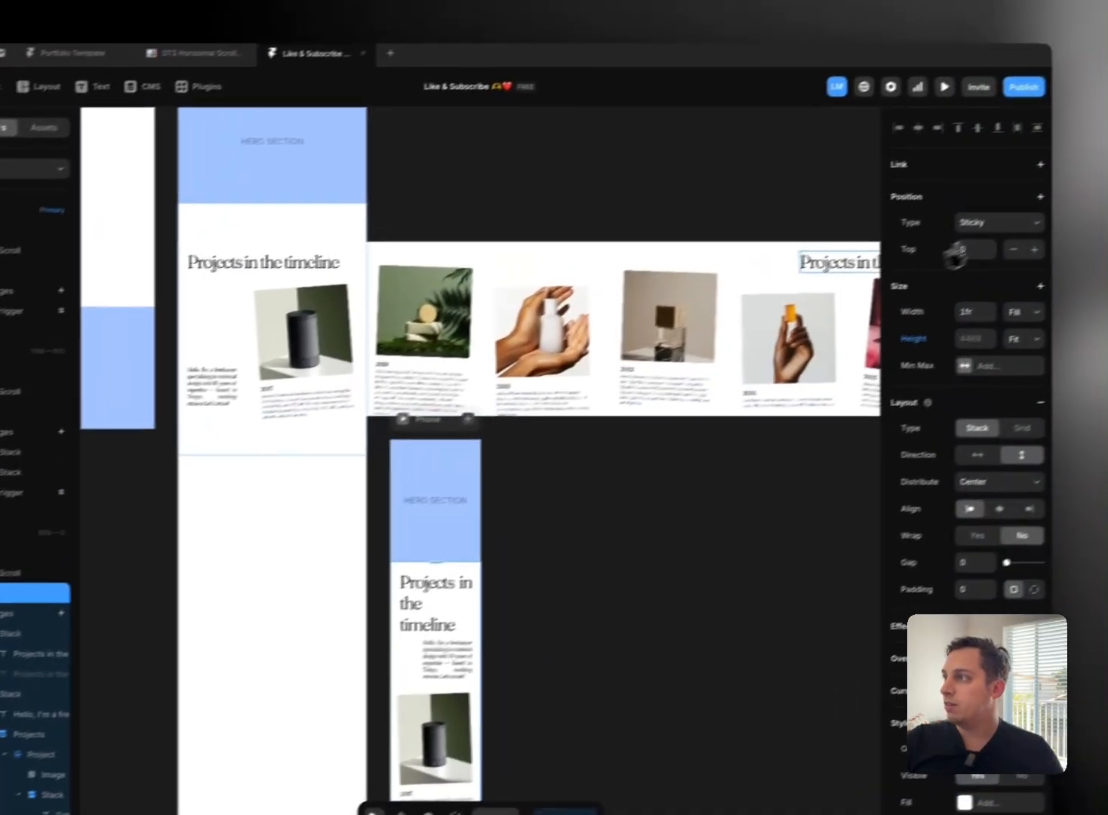
left_click(986, 228)
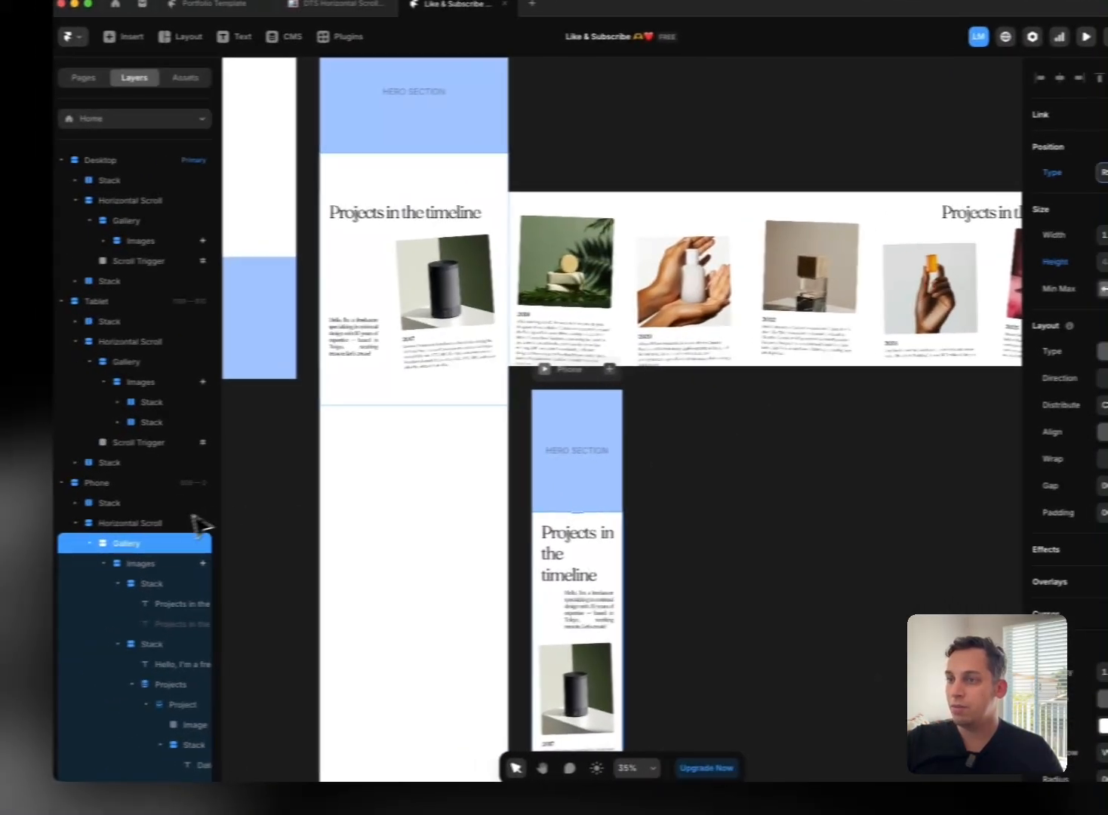
left_click(181, 524)
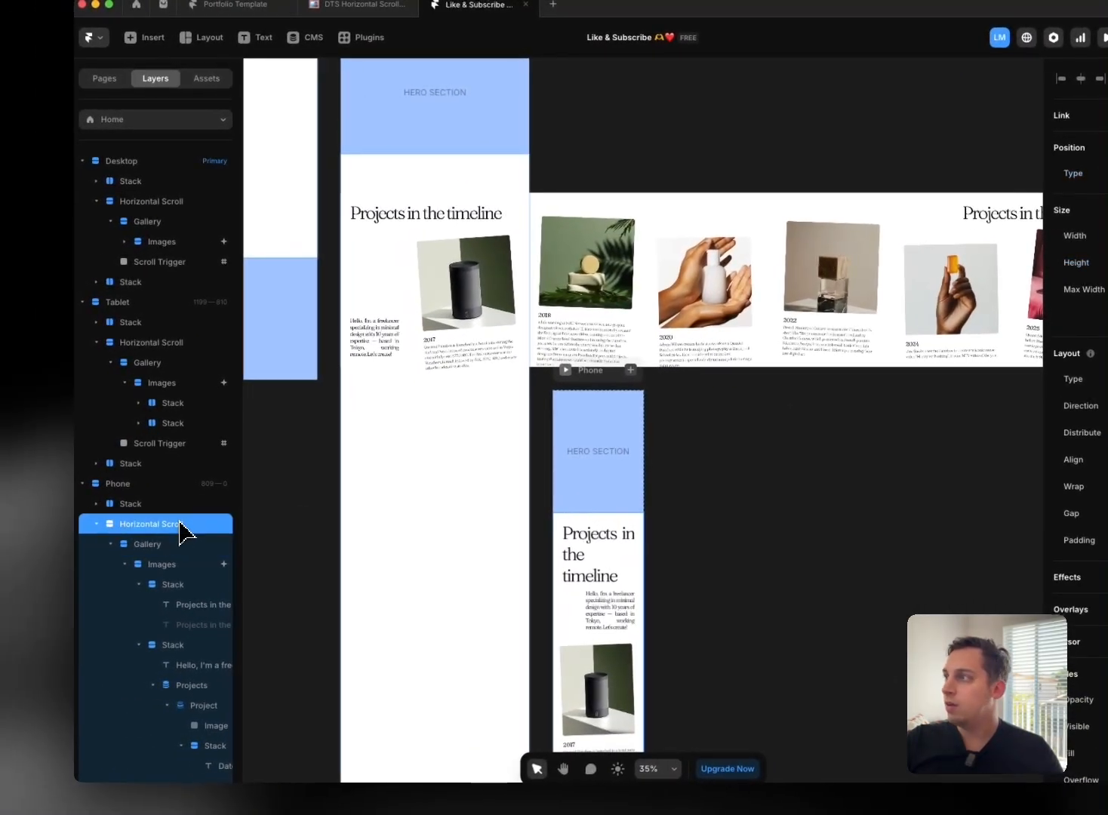
Step: Preview the Phone breakpoint, scroll through the gallery and the area after it, and return to the canvas
left_click(564, 374)
scroll(574, 408, "down", 15)
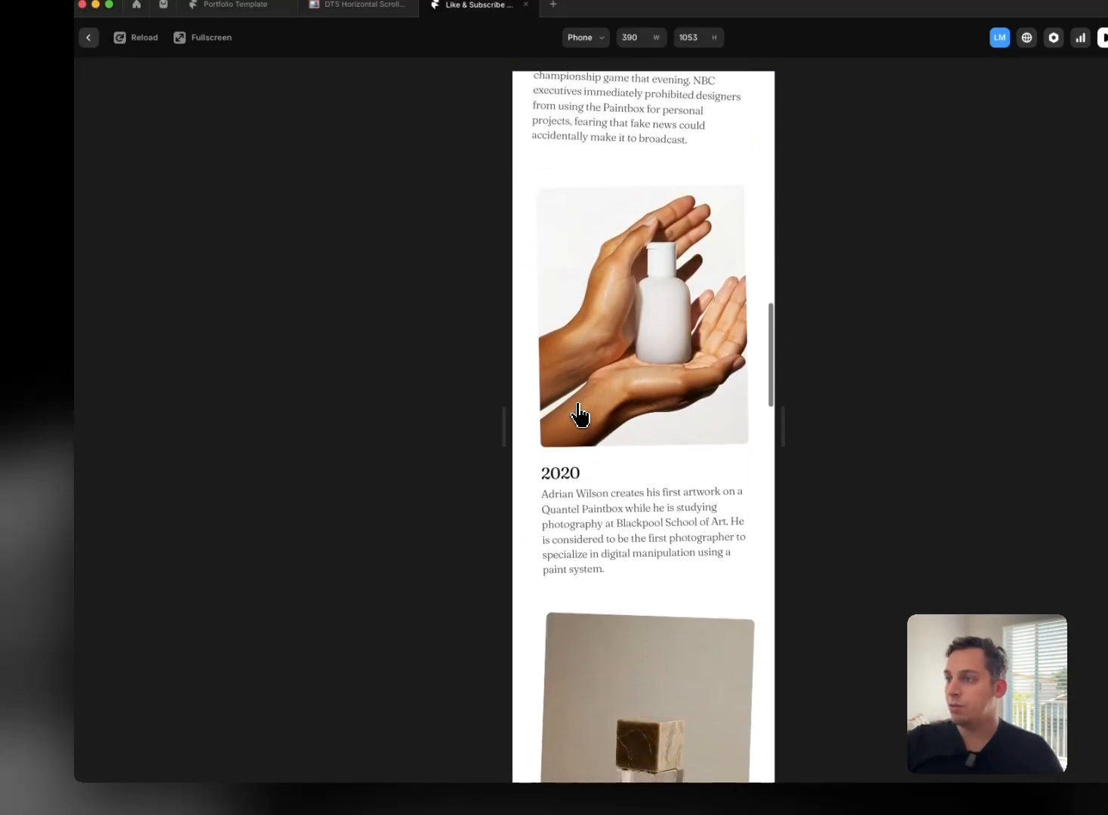
scroll(579, 415, "down", 15)
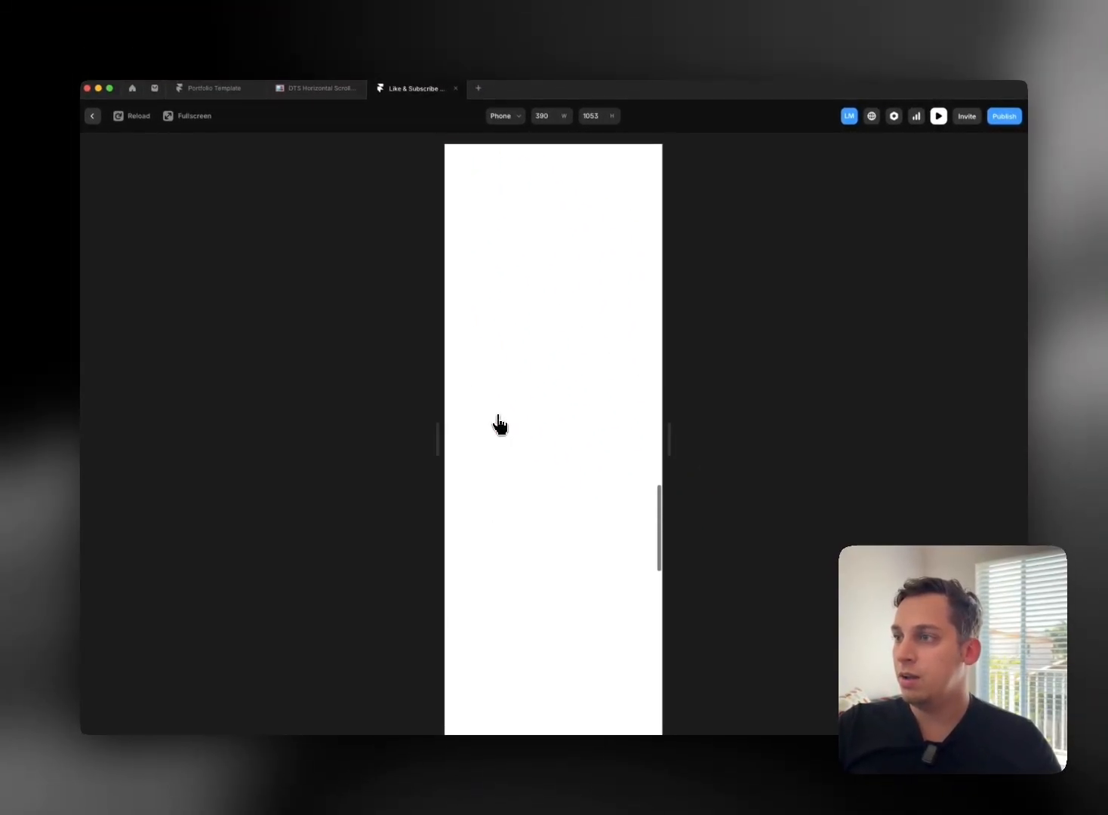
scroll(498, 424, "down", 8)
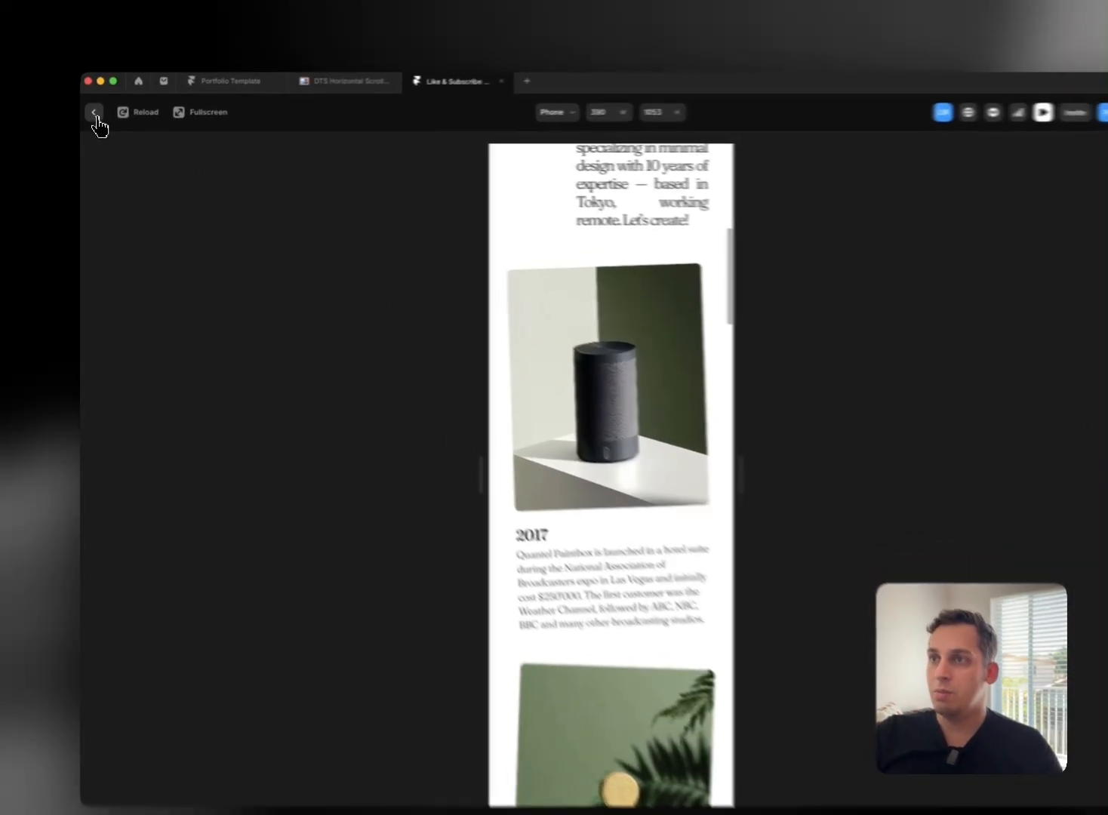
left_click(92, 116)
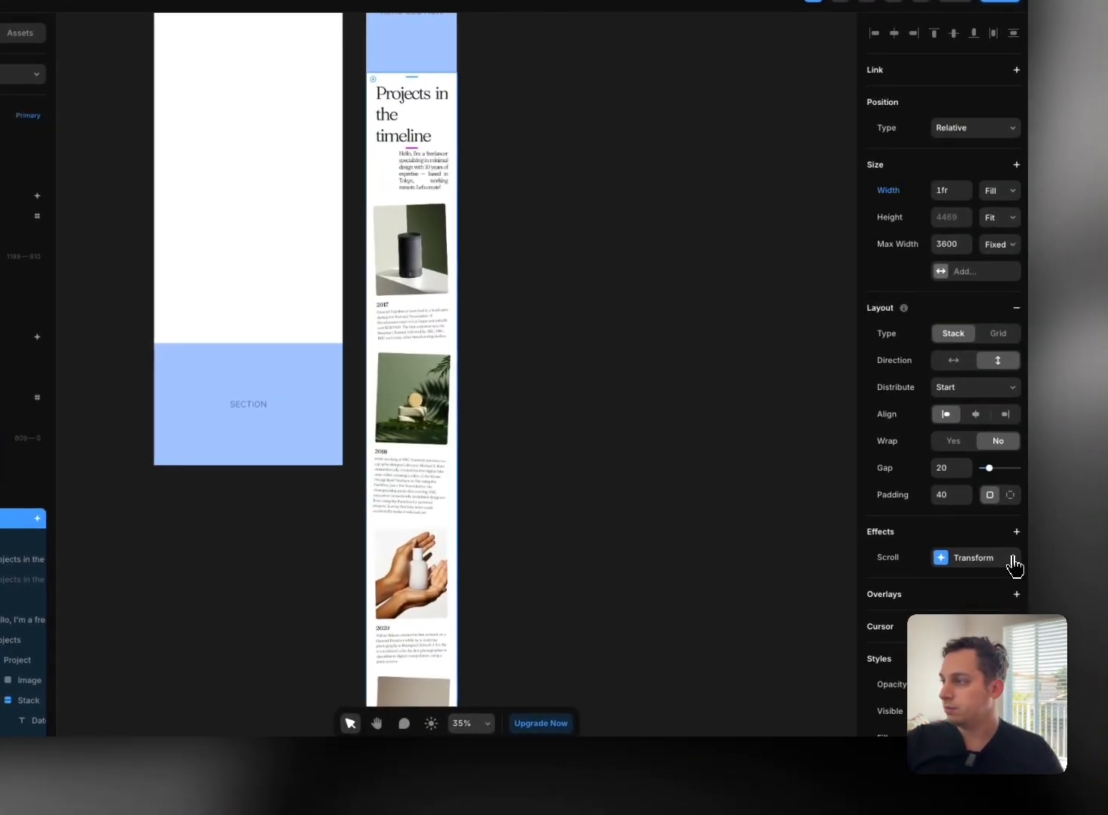
Step: Remove the scroll transform from the Phone Images stack and hide the Phone Scroll Trigger
scroll(119, 554, "down", 5)
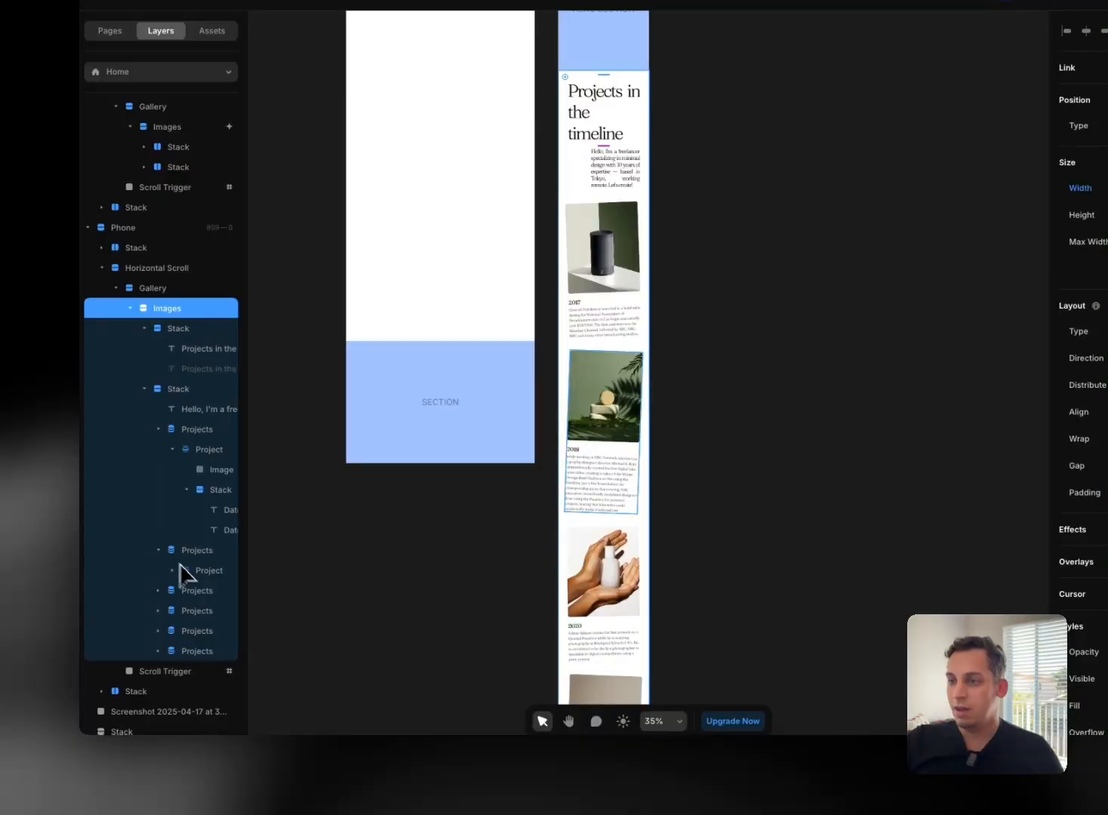
left_click(163, 671)
left_click(299, 615)
scroll(488, 560, "down", 10)
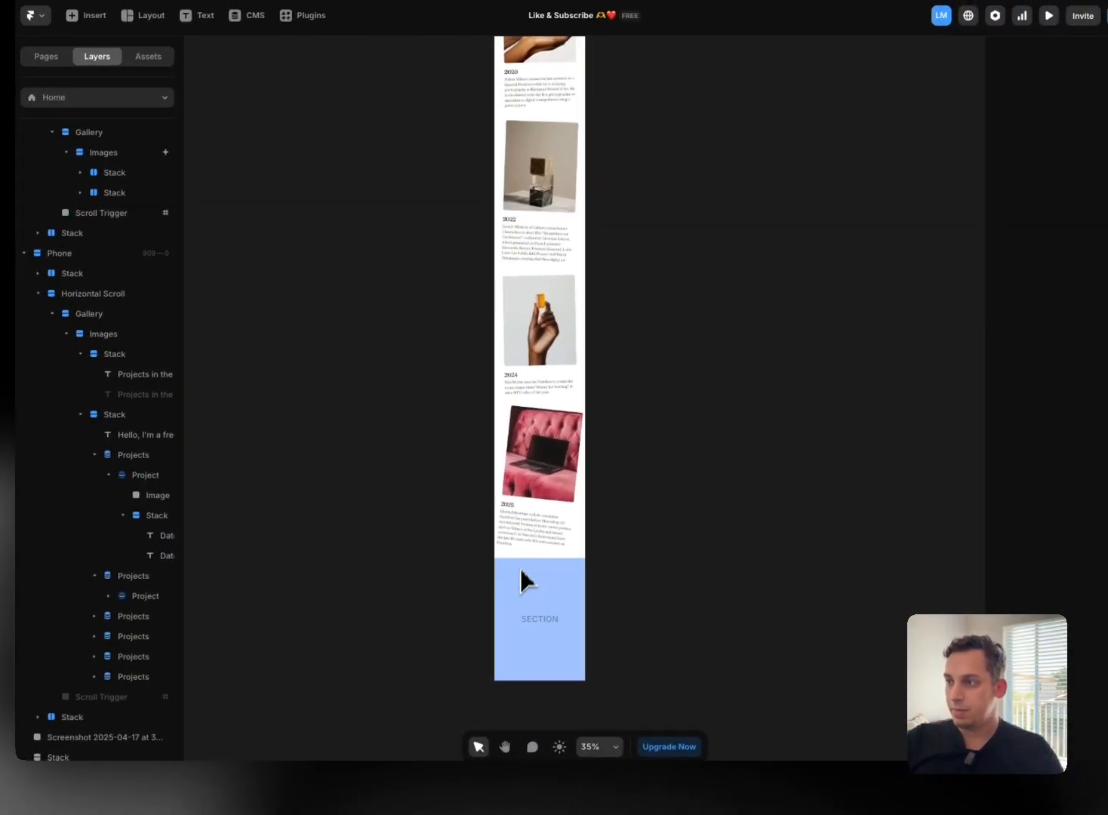
Step: Preview the Phone breakpoint again, scroll down to the closing section and back up through the projects, and return to the canvas
scroll(591, 528, "up", 15)
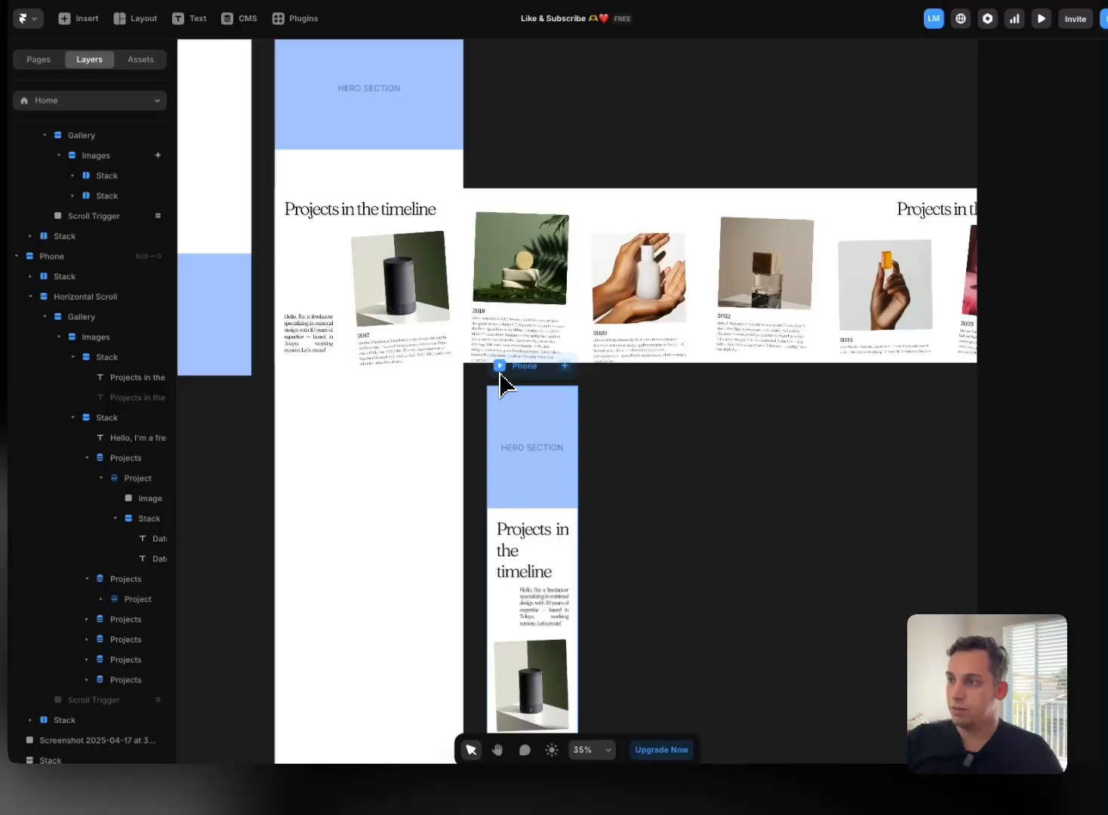
left_click(501, 377)
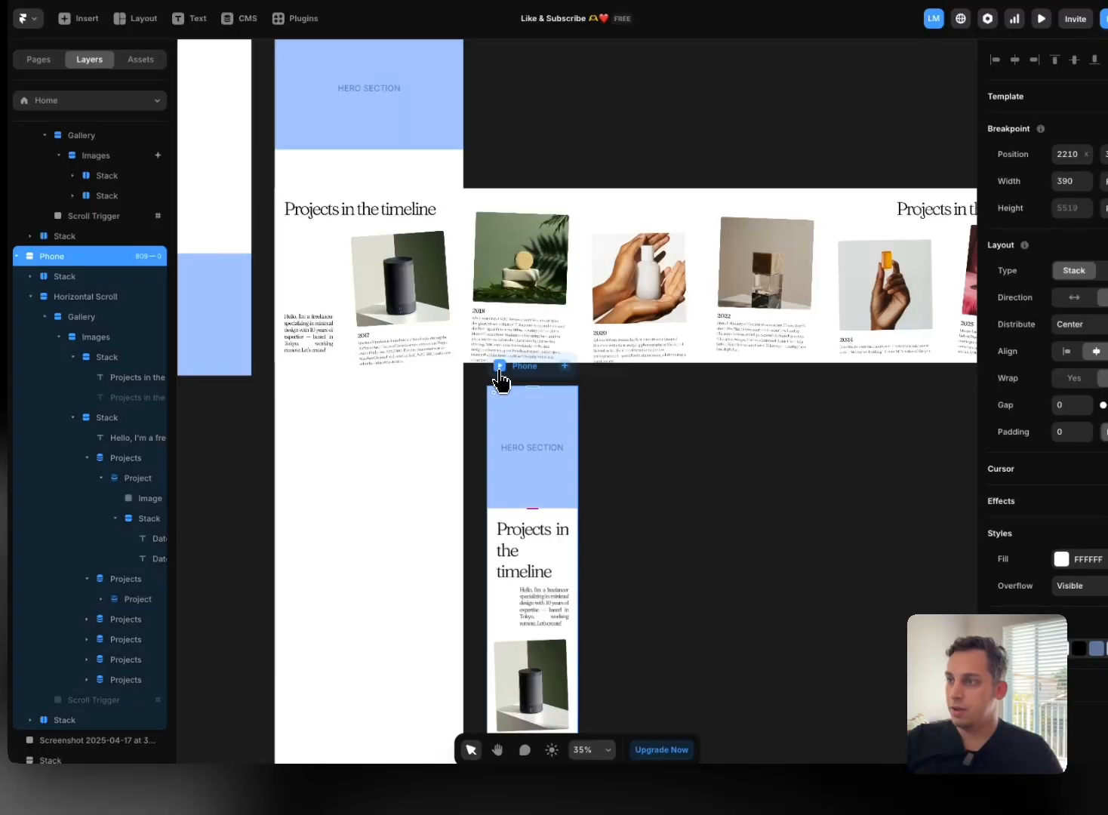
key("super+p")
scroll(491, 422, "down", 10)
scroll(491, 426, "down", 15)
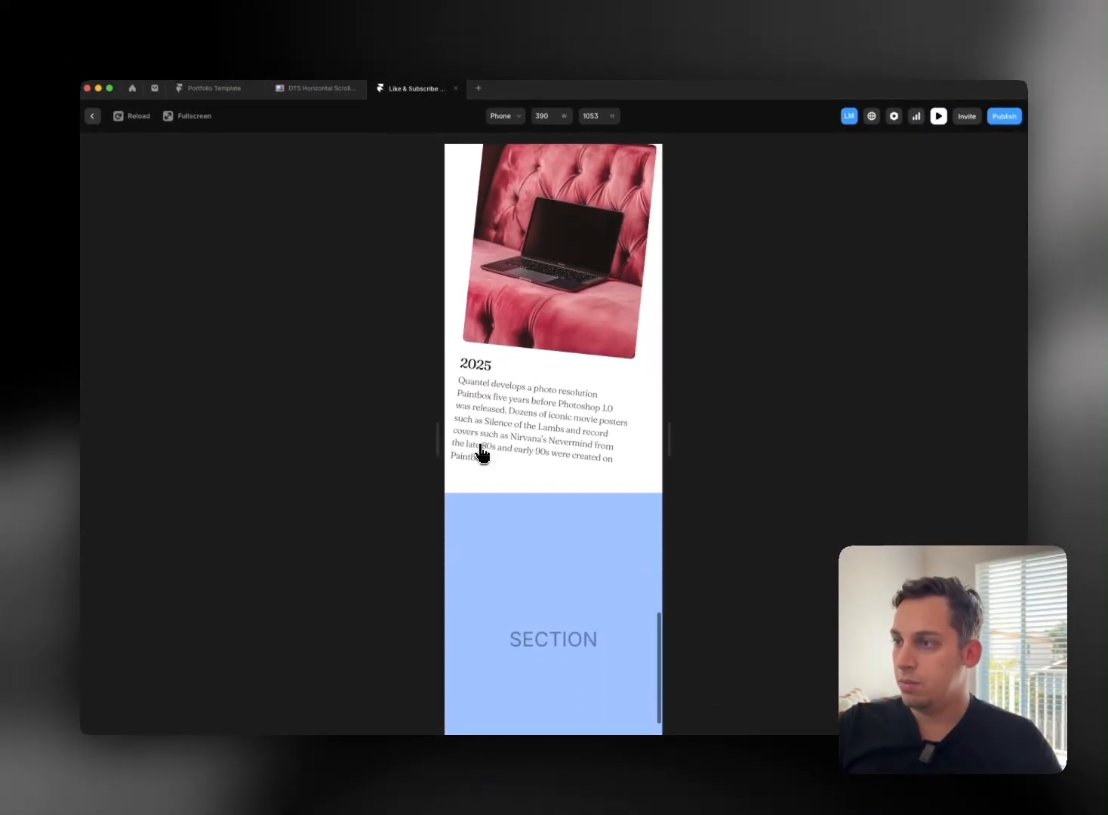
scroll(480, 451, "up", 15)
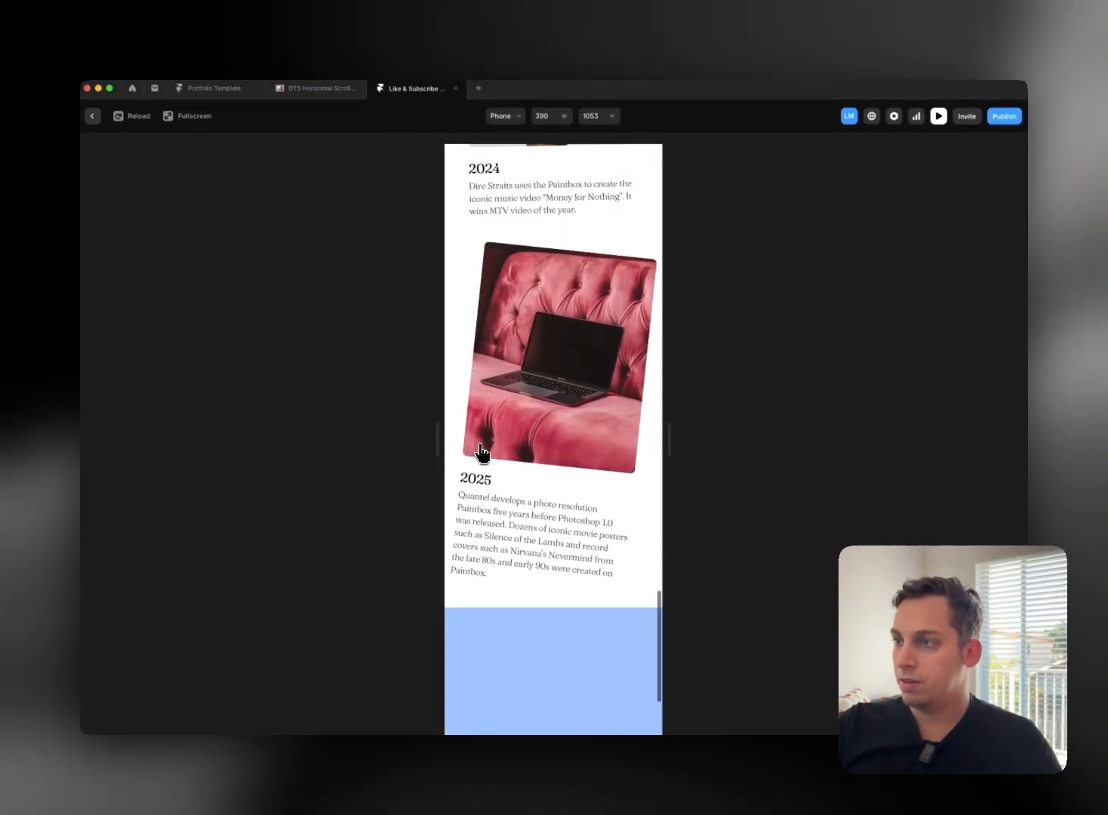
scroll(480, 453, "up", 20)
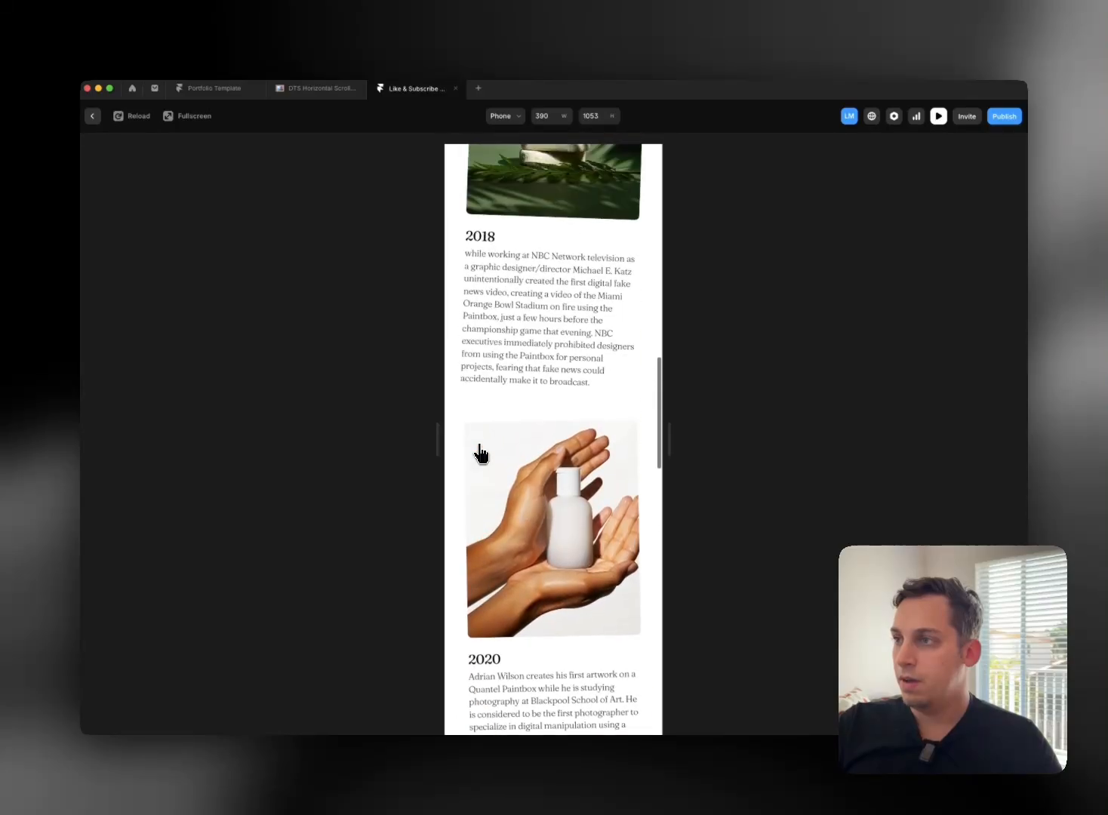
left_click(92, 116)
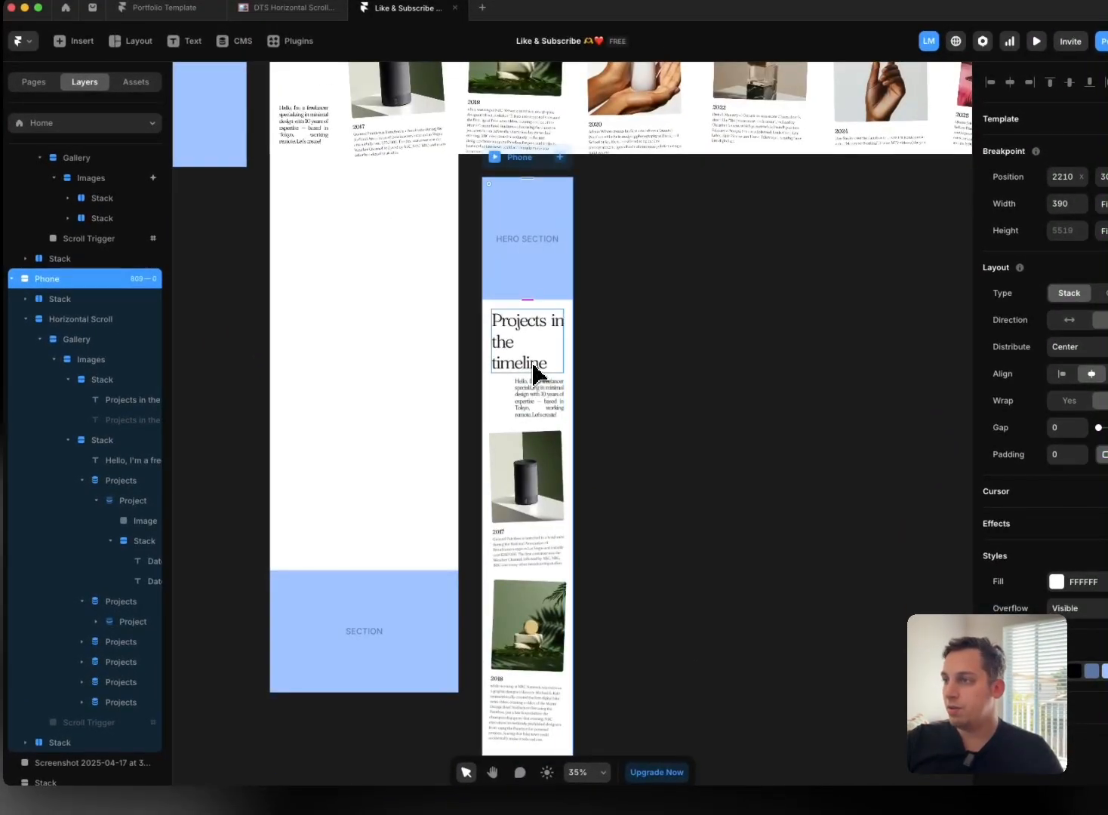
Step: Align the Phone stack holding the intro text and projects to the left edge
left_click(524, 368)
scroll(532, 400, "down", 10)
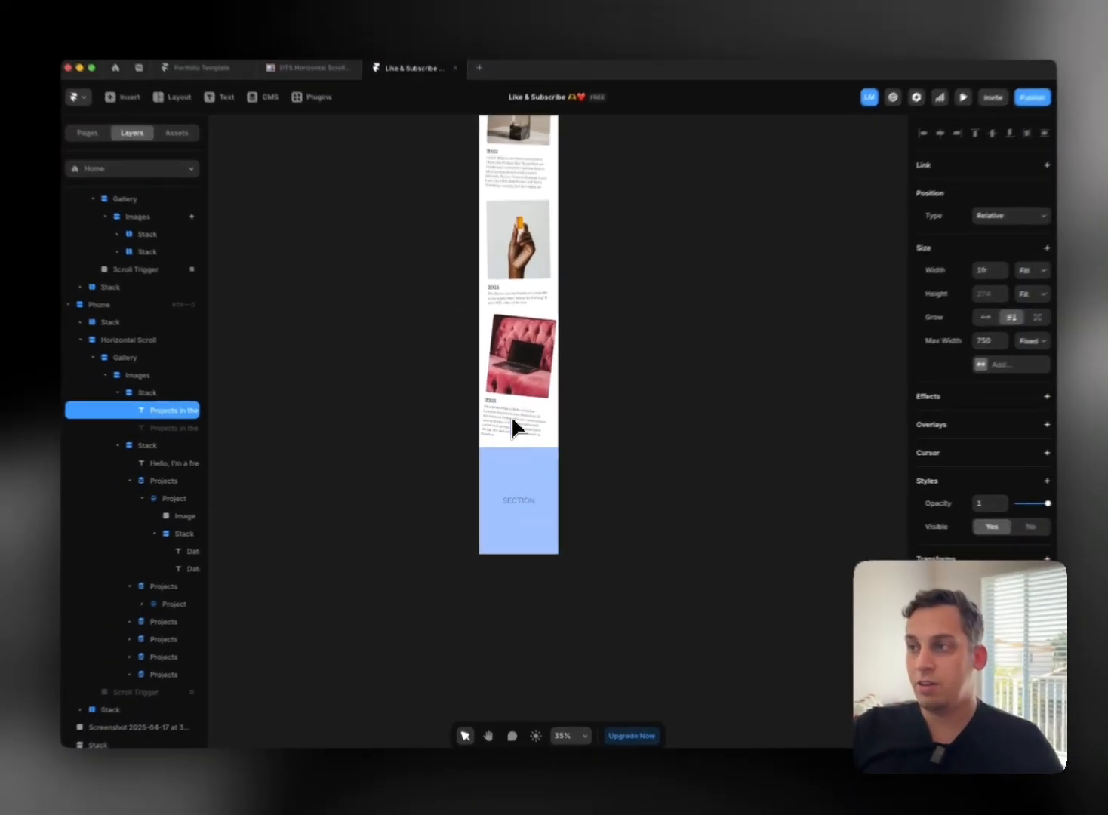
scroll(528, 413, "up", 15)
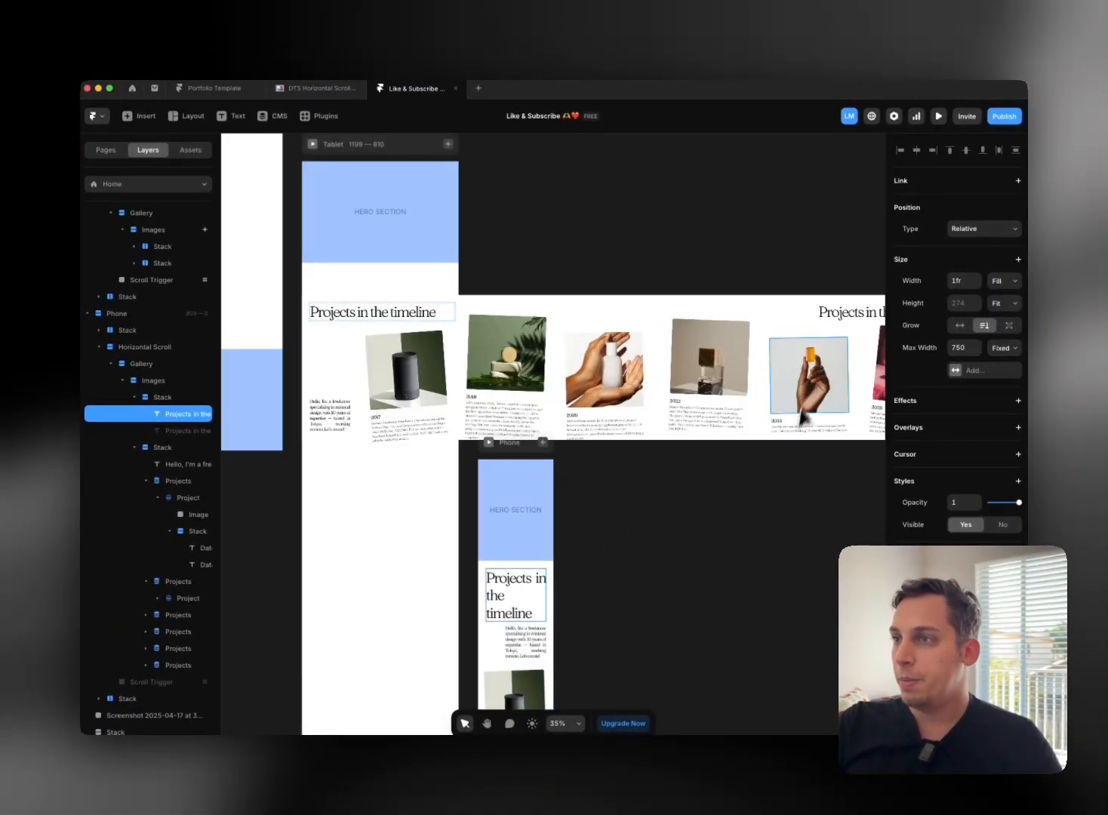
scroll(564, 483, "down", 5)
scroll(565, 484, "up", 1)
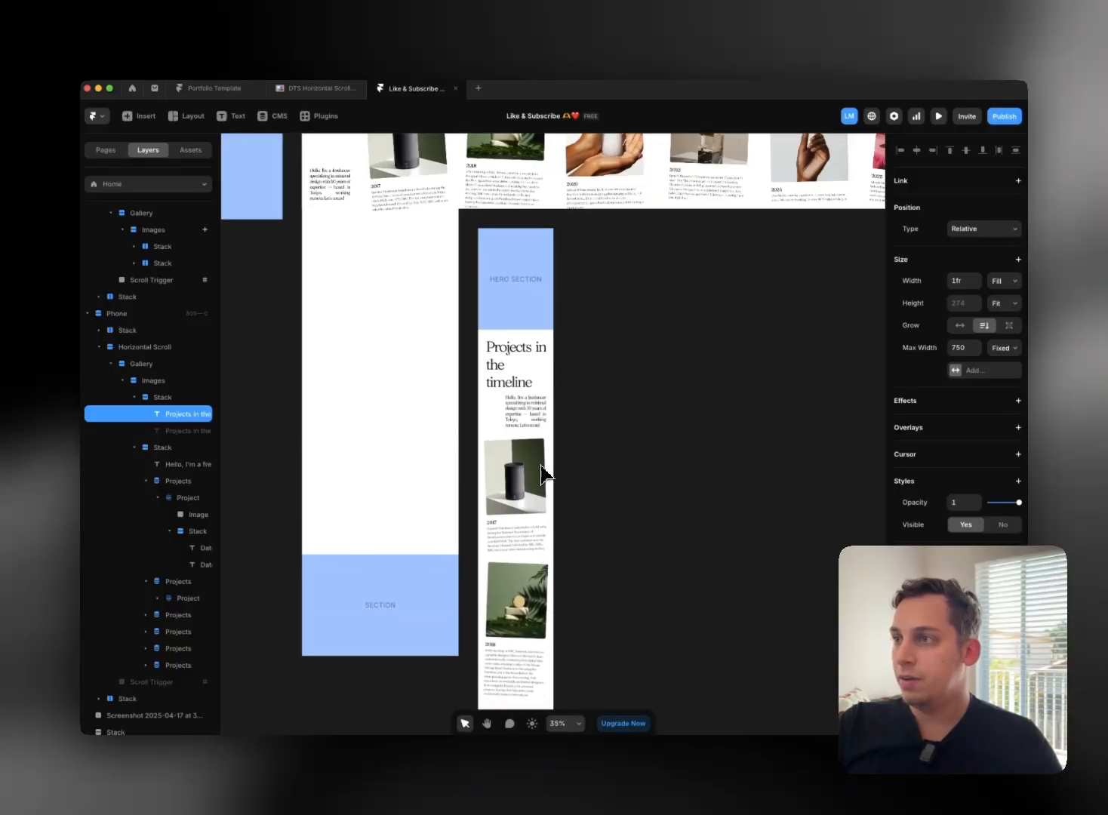
left_click(502, 431)
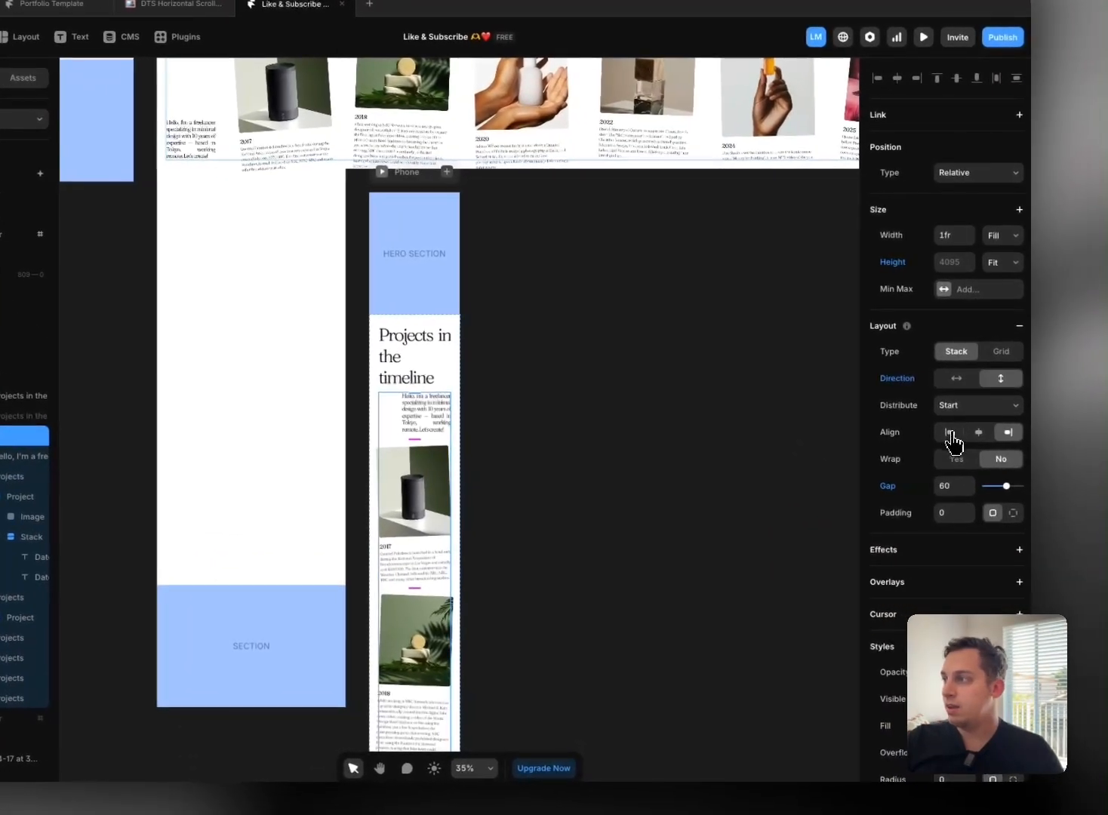
left_click(984, 439)
scroll(548, 432, "up", 3)
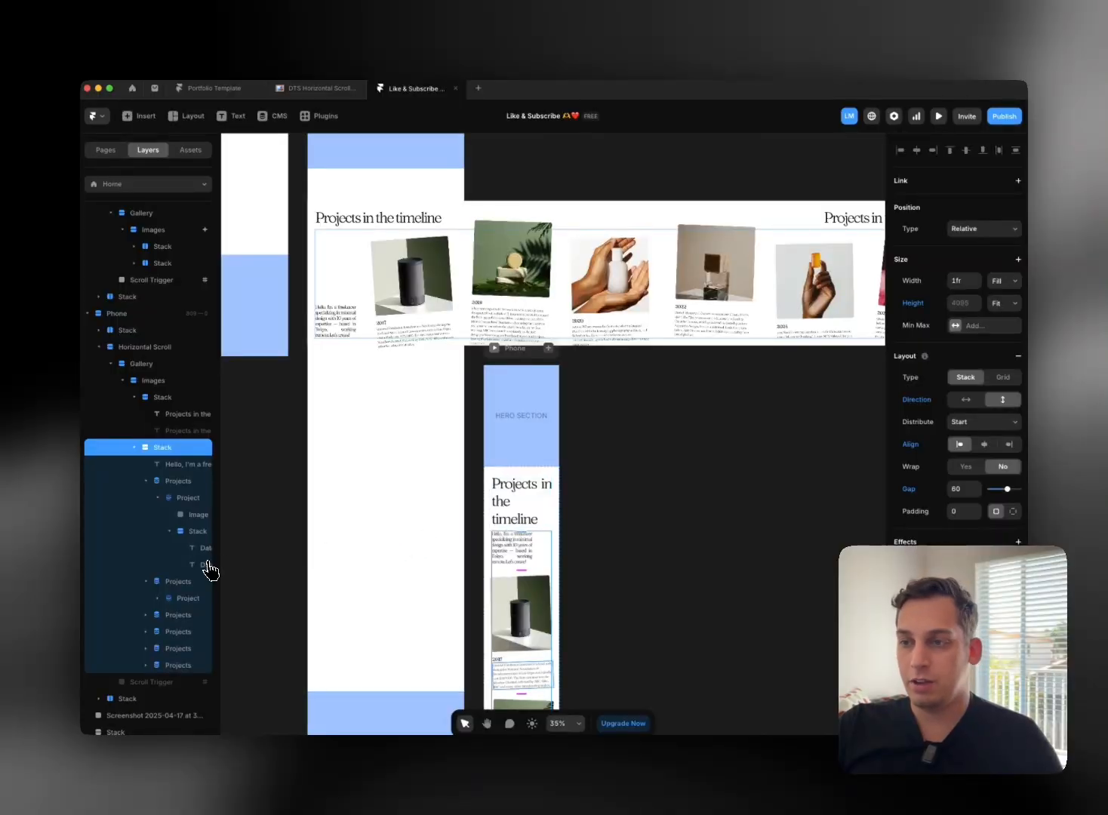
scroll(432, 510, "up", 5)
scroll(432, 509, "left", 5)
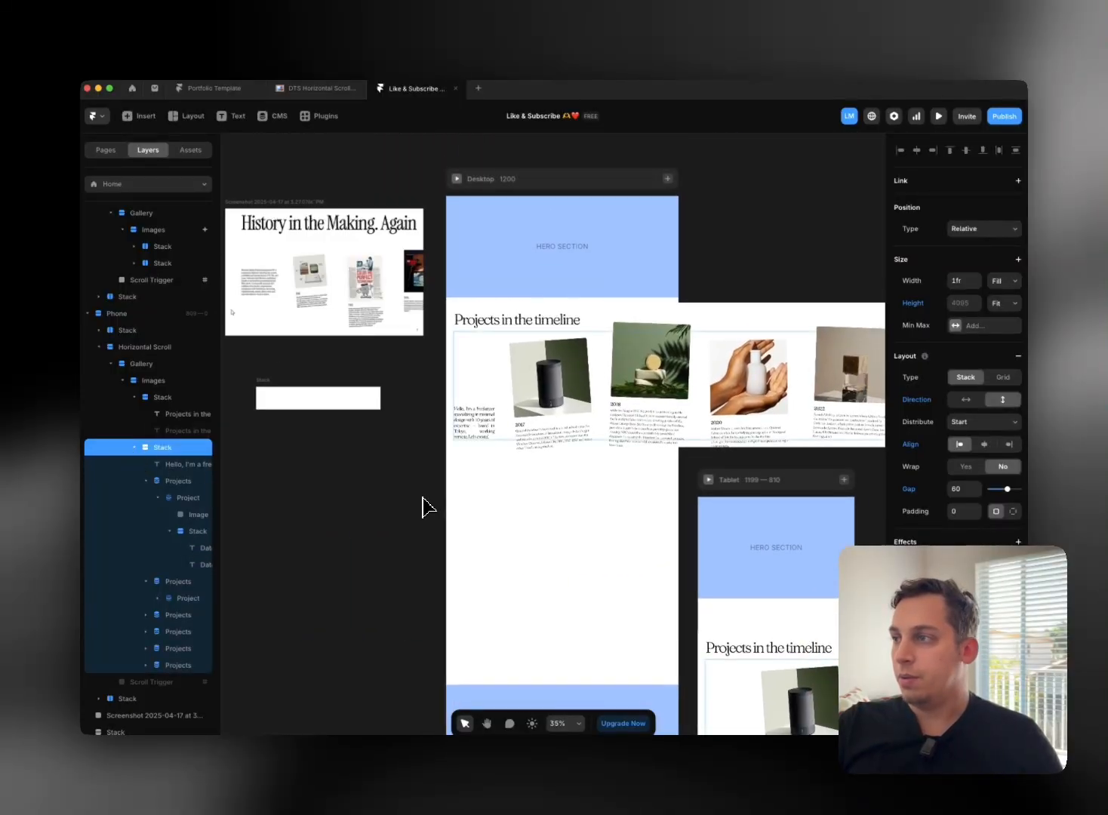
scroll(425, 505, "up", 3)
scroll(425, 504, "right", 3)
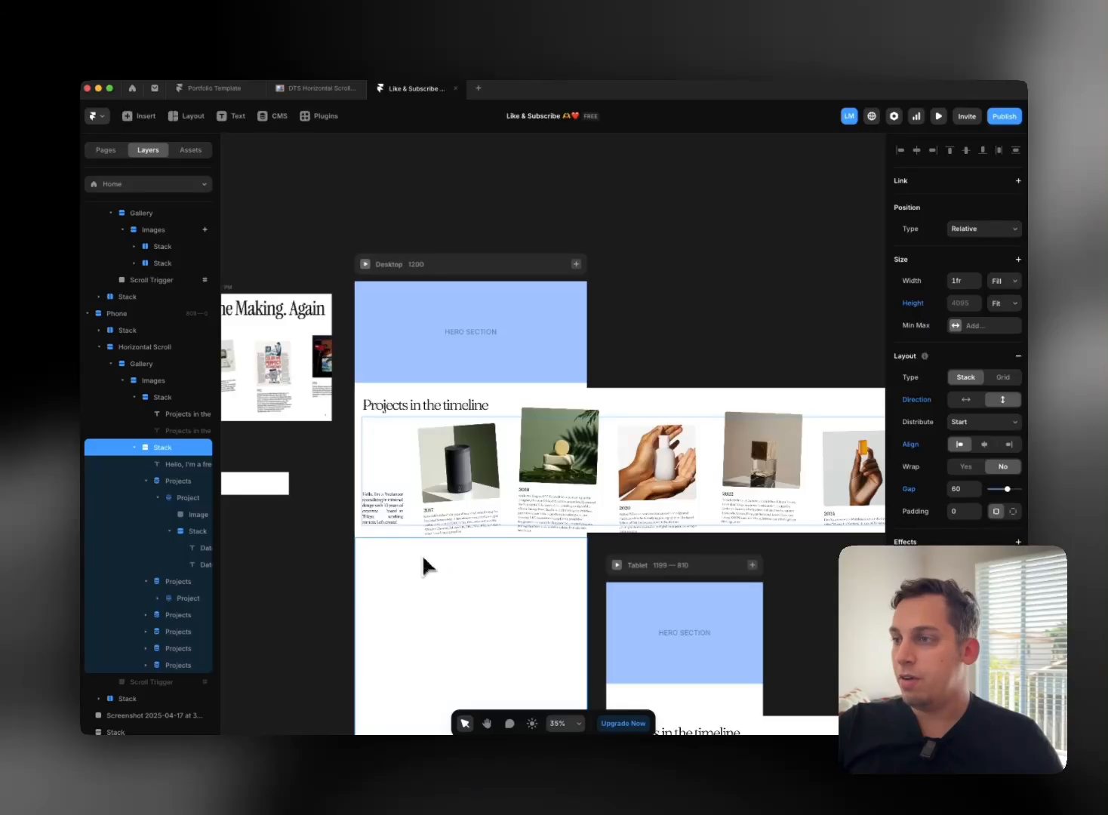
left_click(458, 462)
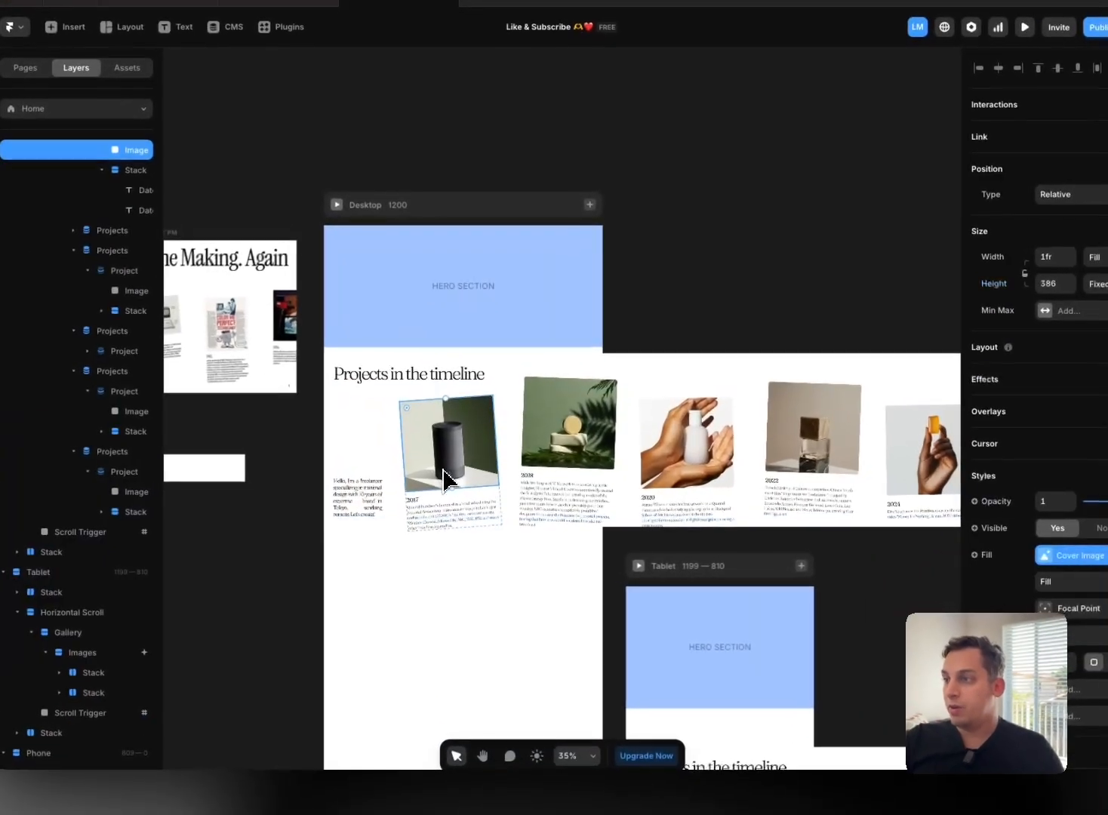
left_click(577, 456, "shift")
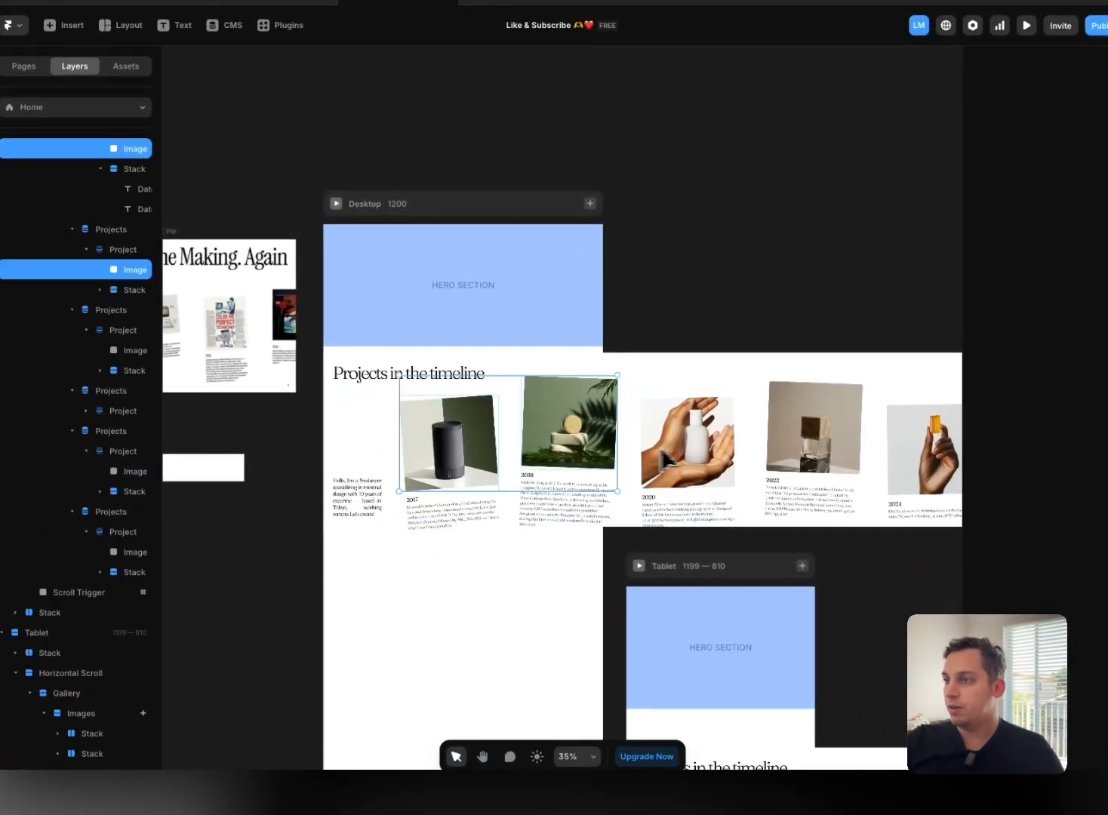
left_click(309, 470)
Step: Add a Realistic shadow to the 2017 and 2018 project images in the Desktop gallery
left_click(459, 453)
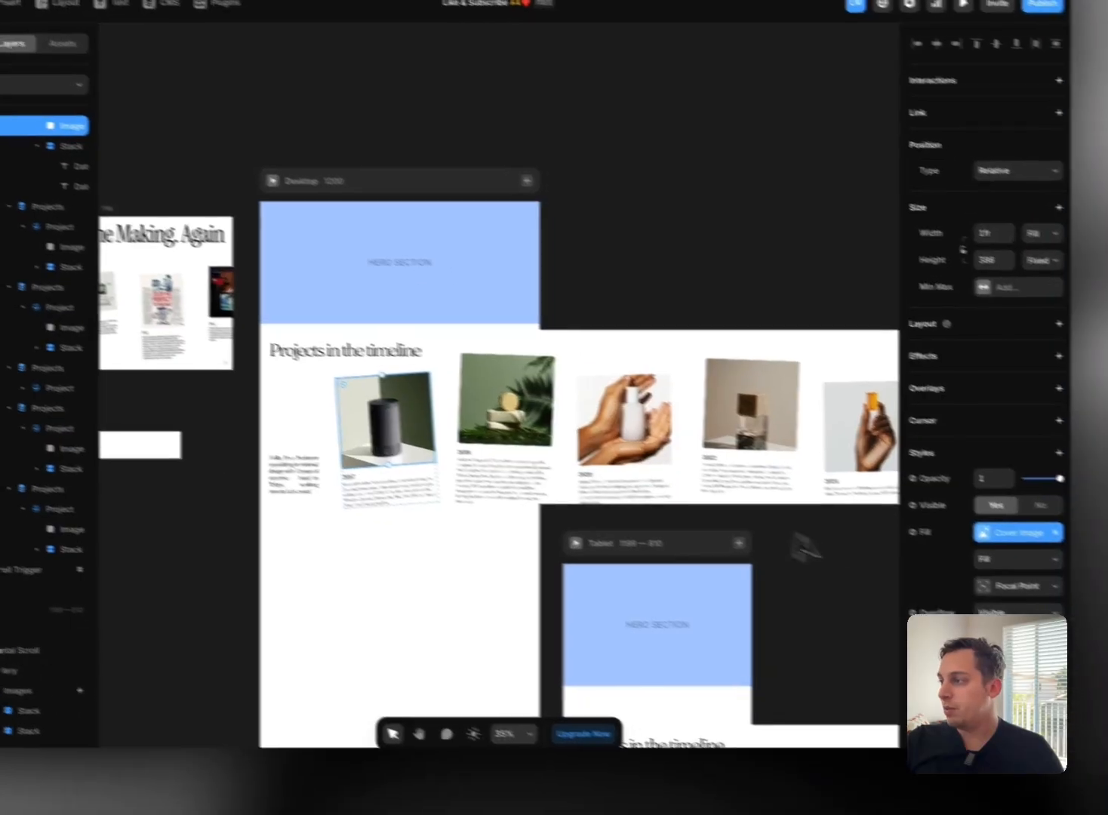
left_click(981, 681)
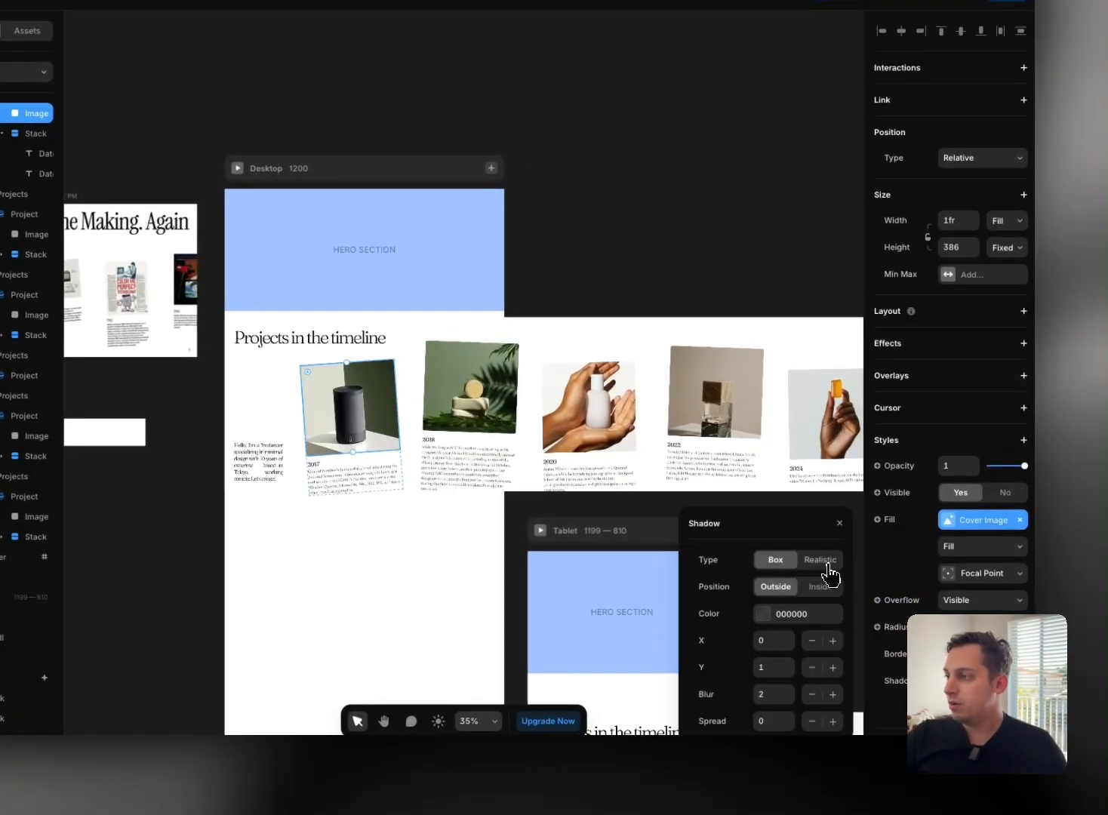
left_click(826, 562)
left_click(471, 393)
left_click(981, 681)
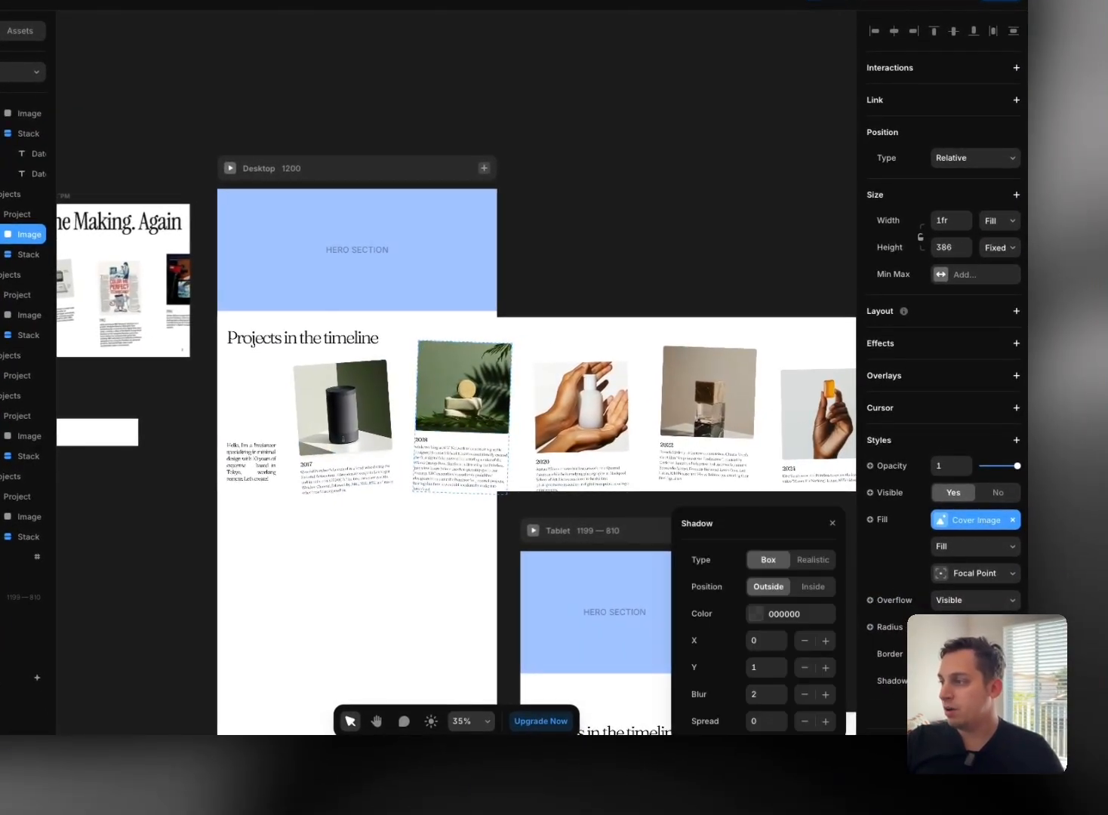
left_click(809, 560)
Step: Add a Realistic shadow to the 2020 and 2022 project images in the Desktop gallery
left_click(610, 430)
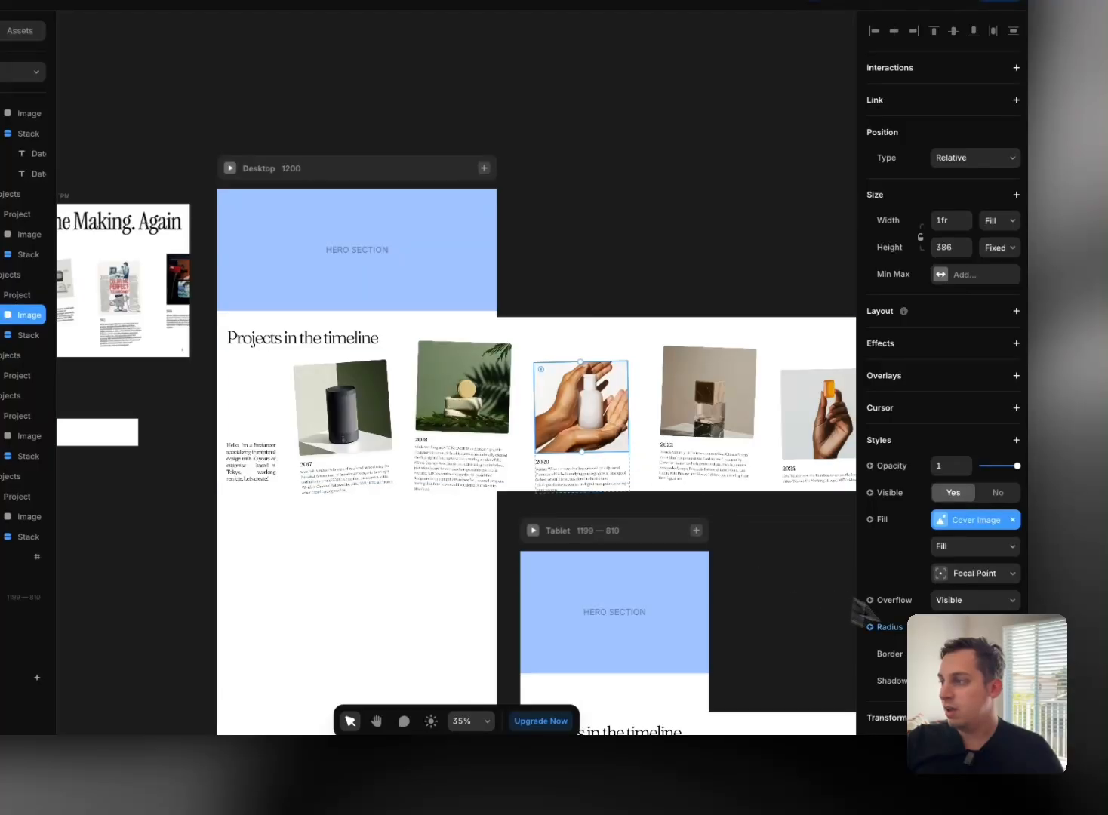
left_click(975, 680)
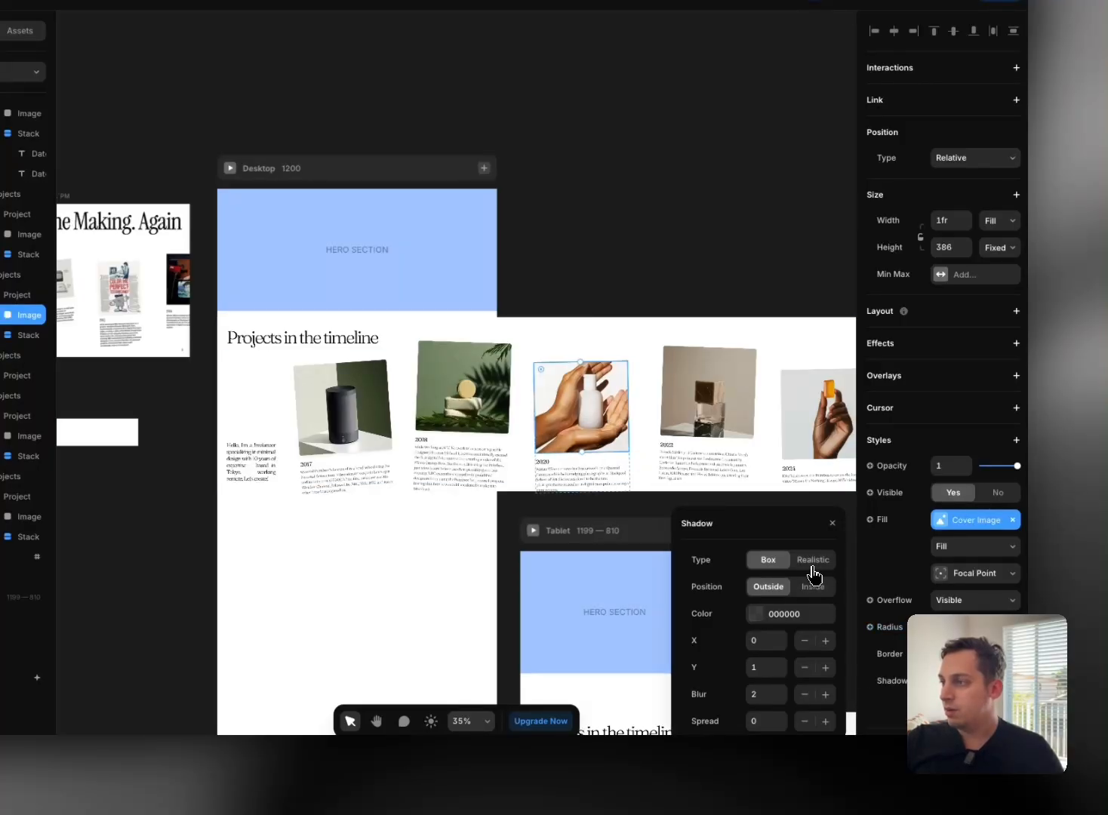
left_click(812, 566)
left_click(736, 423)
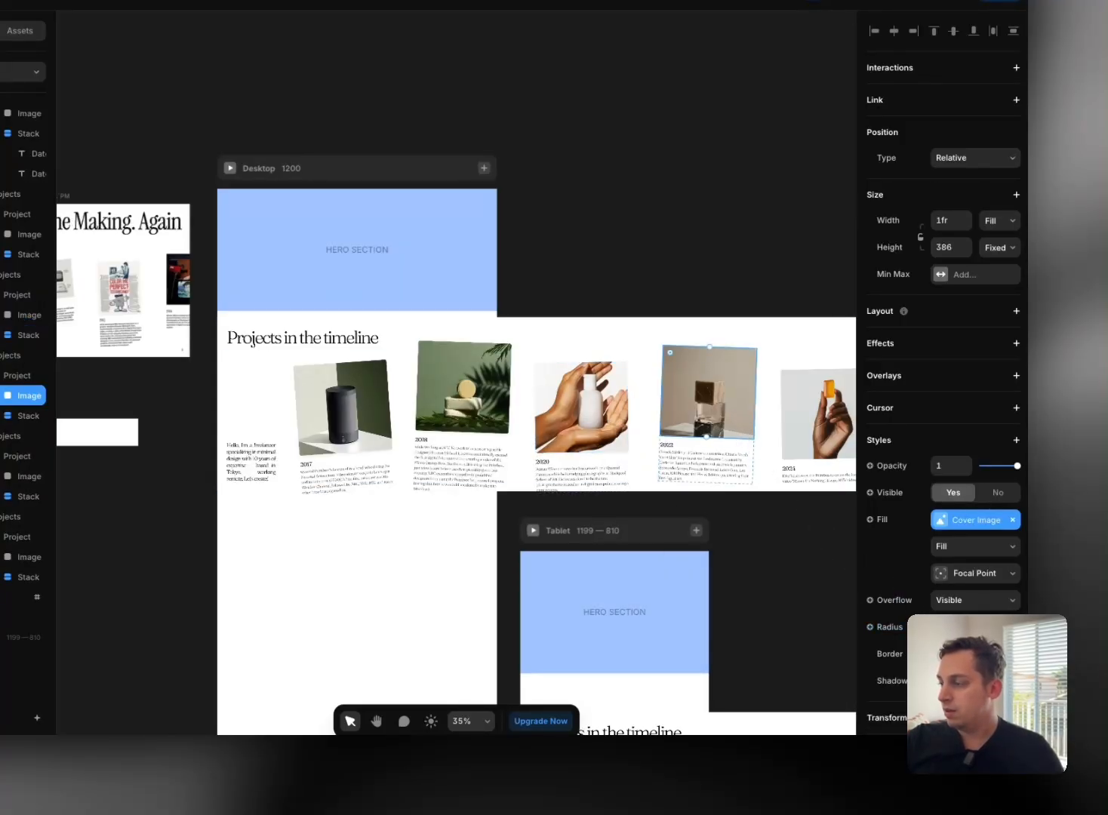
left_click(975, 680)
left_click(806, 562)
Step: Add a Realistic shadow to the Desktop gallery's 2024 project image and a shadow to its 2025 project image
scroll(553, 544, "right", 6)
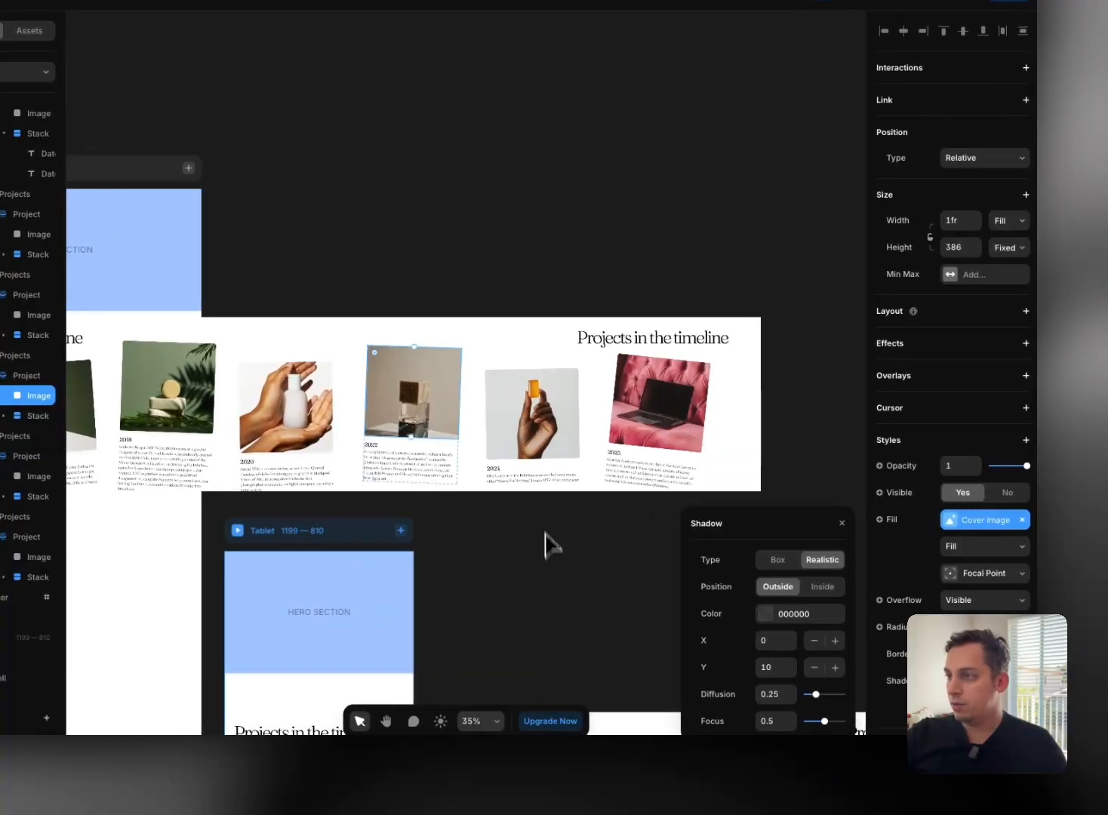
left_click(523, 440)
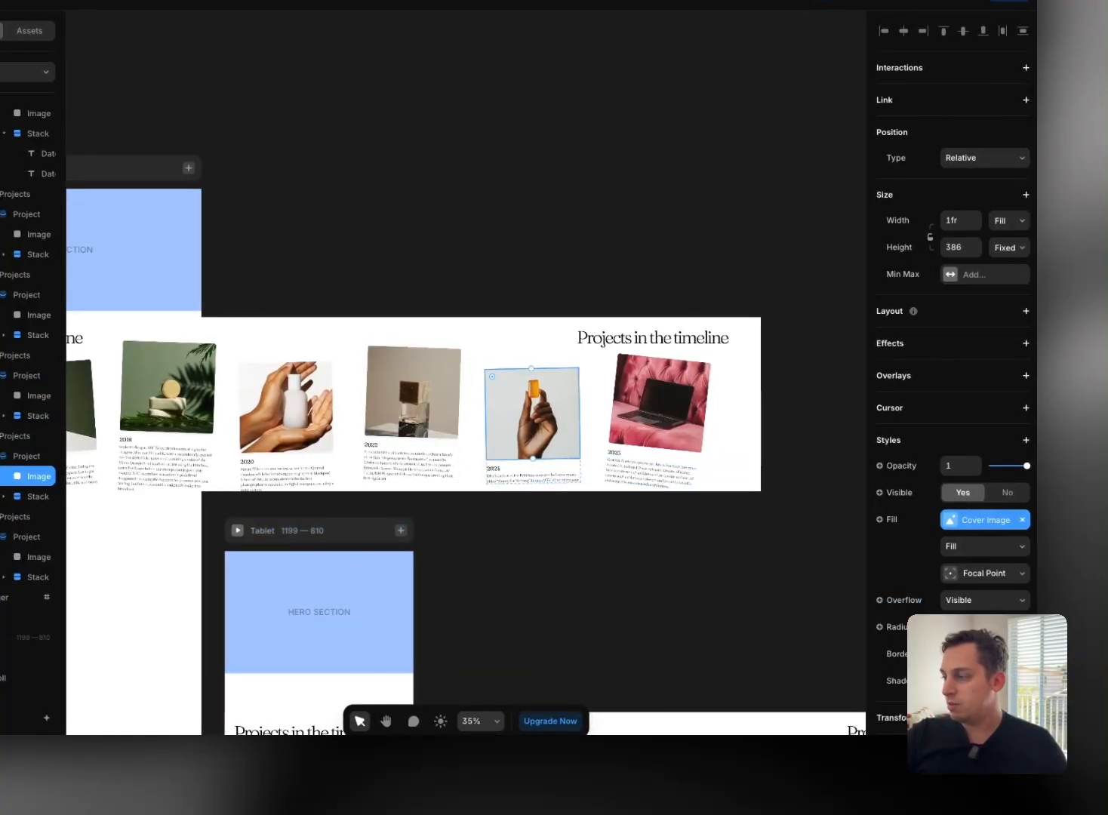
left_click(975, 681)
left_click(819, 561)
left_click(695, 445)
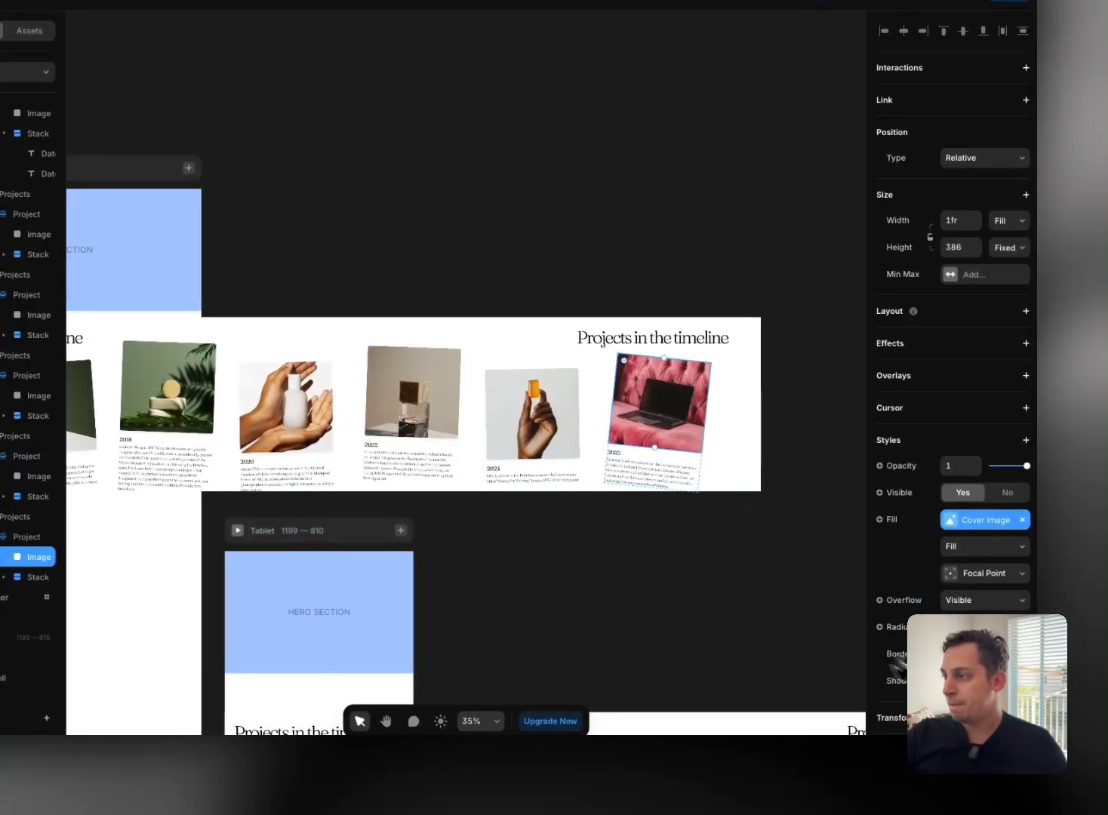
left_click(975, 681)
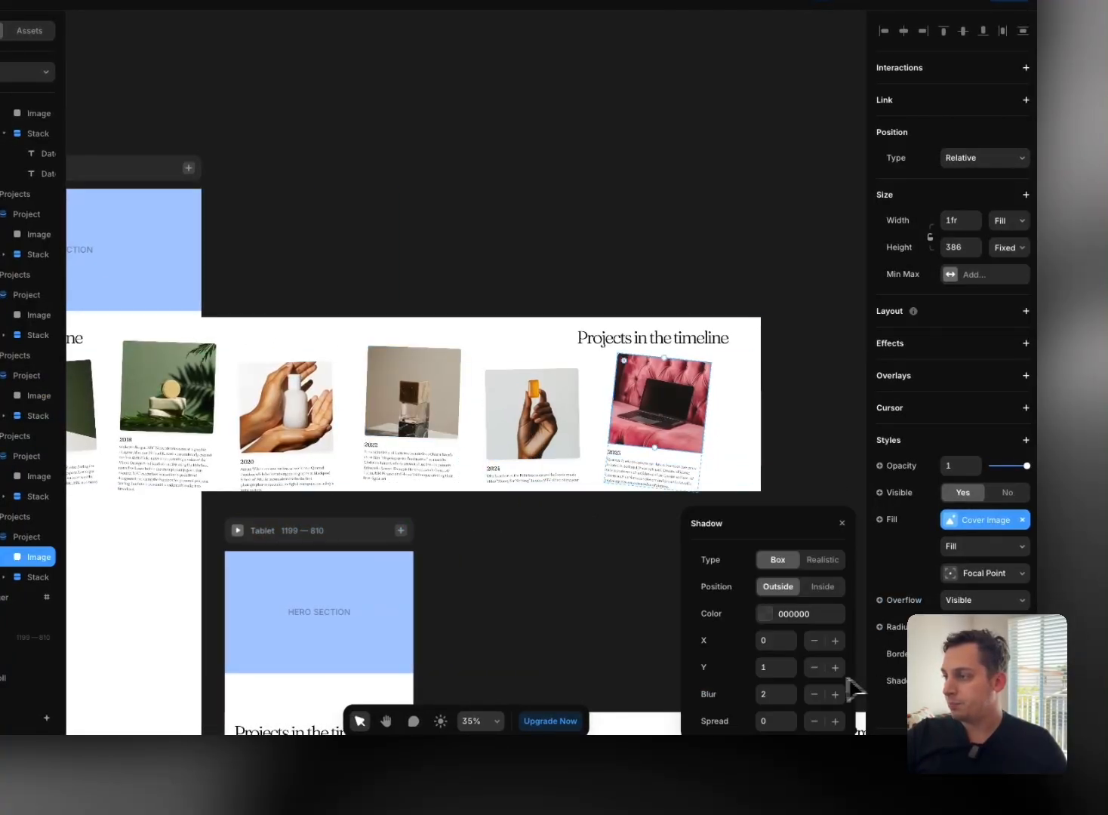
left_click(593, 558)
Step: Add a Mirror-type Loop effect with a vertical offset of 4 to the Desktop gallery's 2017 project image and preview it
scroll(572, 553, "left", 5)
left_click(352, 423)
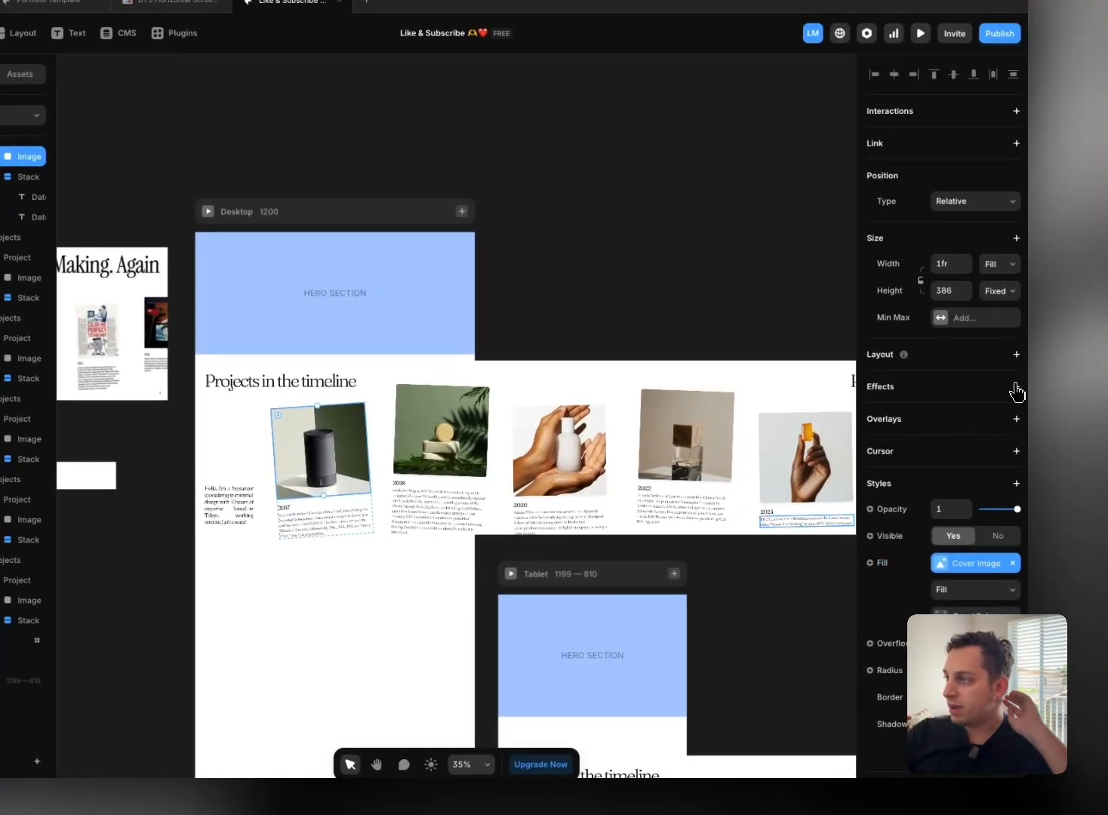
left_click(1016, 387)
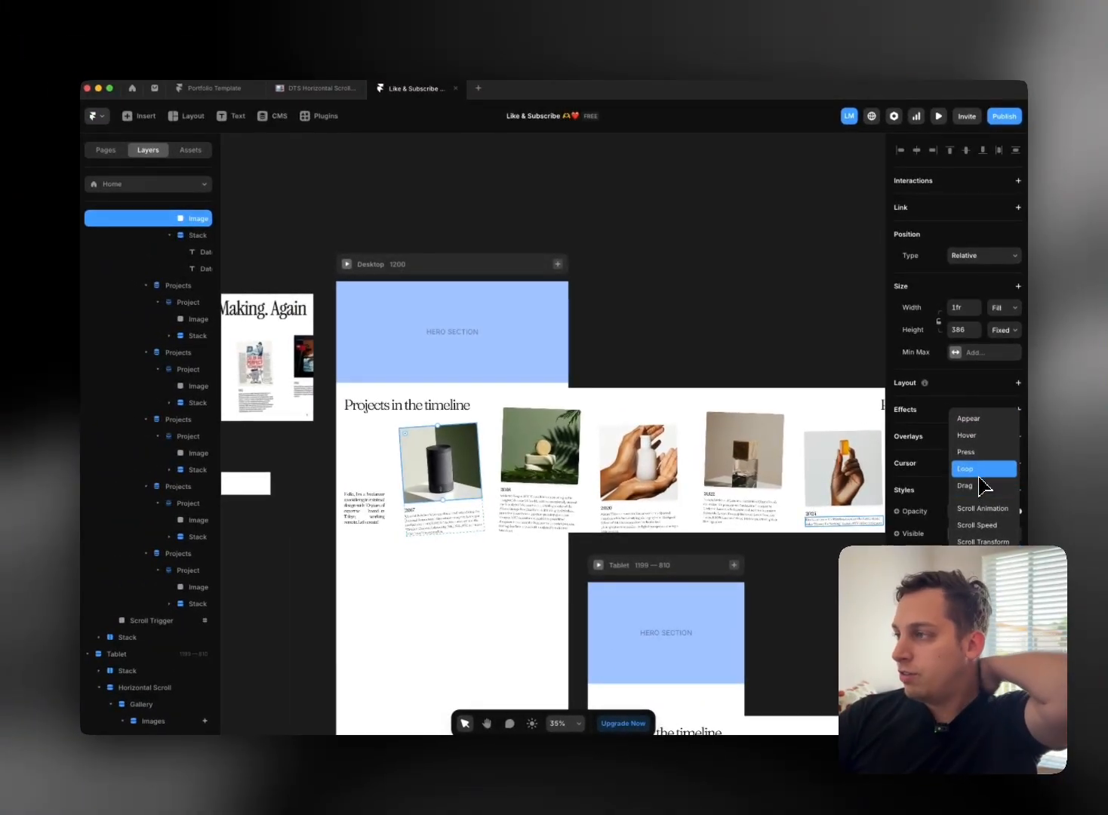
left_click(979, 471)
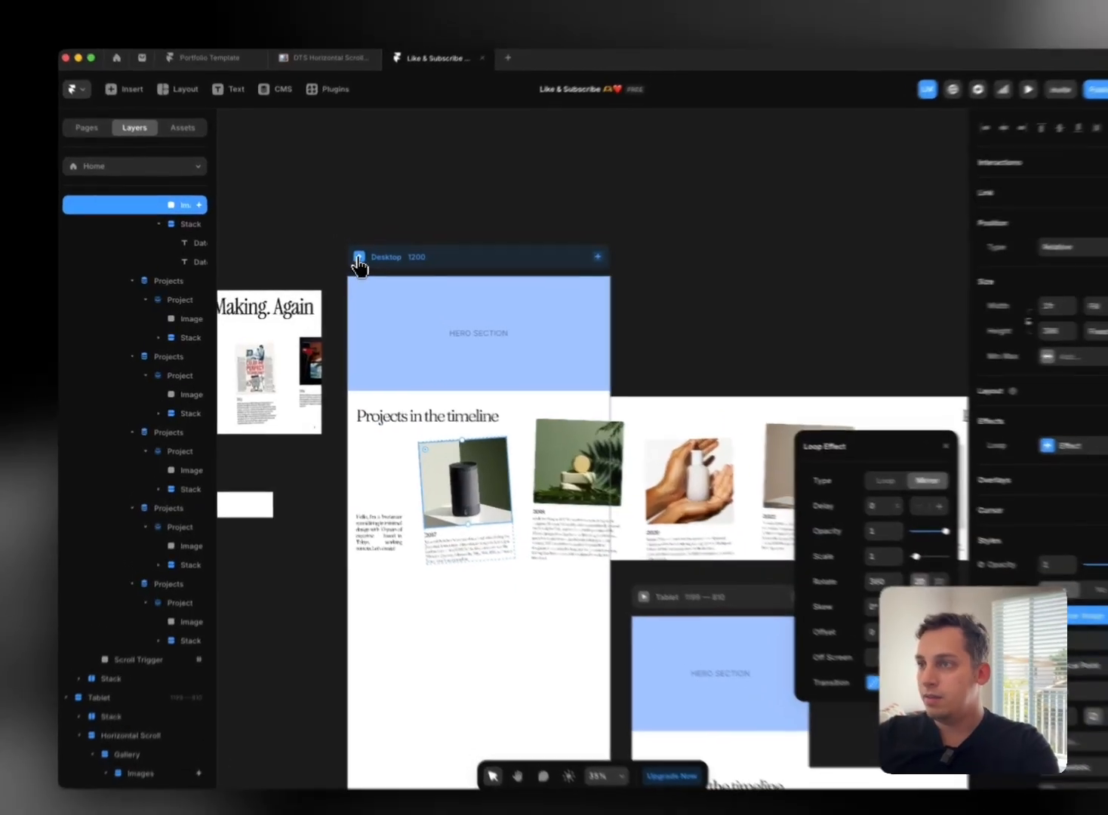
left_click(346, 264)
scroll(527, 431, "down", 5)
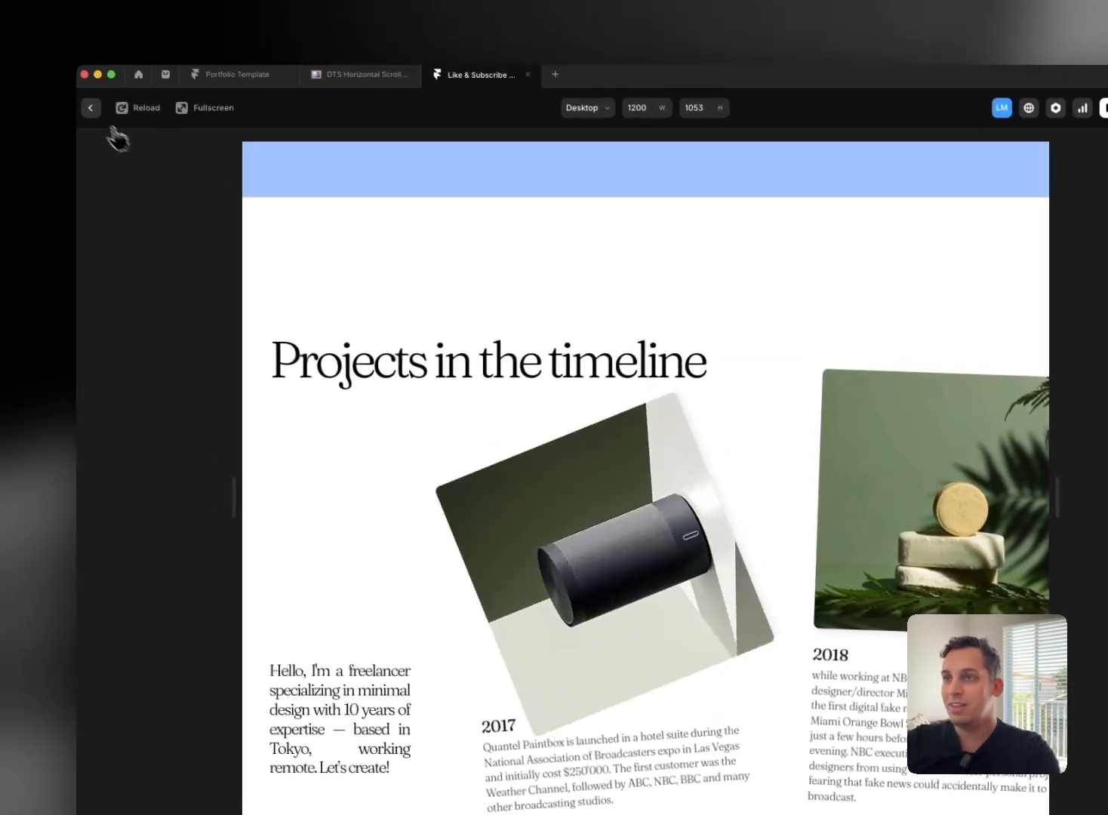
left_click(91, 108)
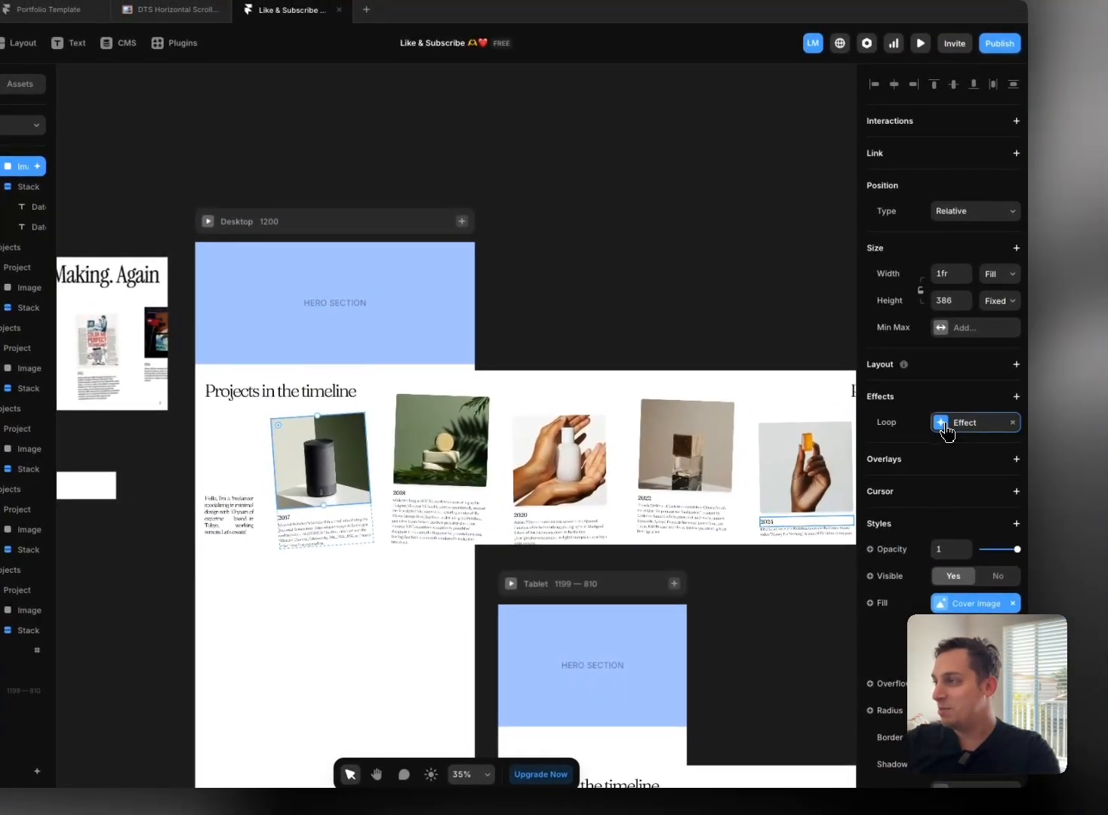
Step: Set the 2017 image's Loop effect rotation to 0 and preview the Desktop page
left_click(944, 424)
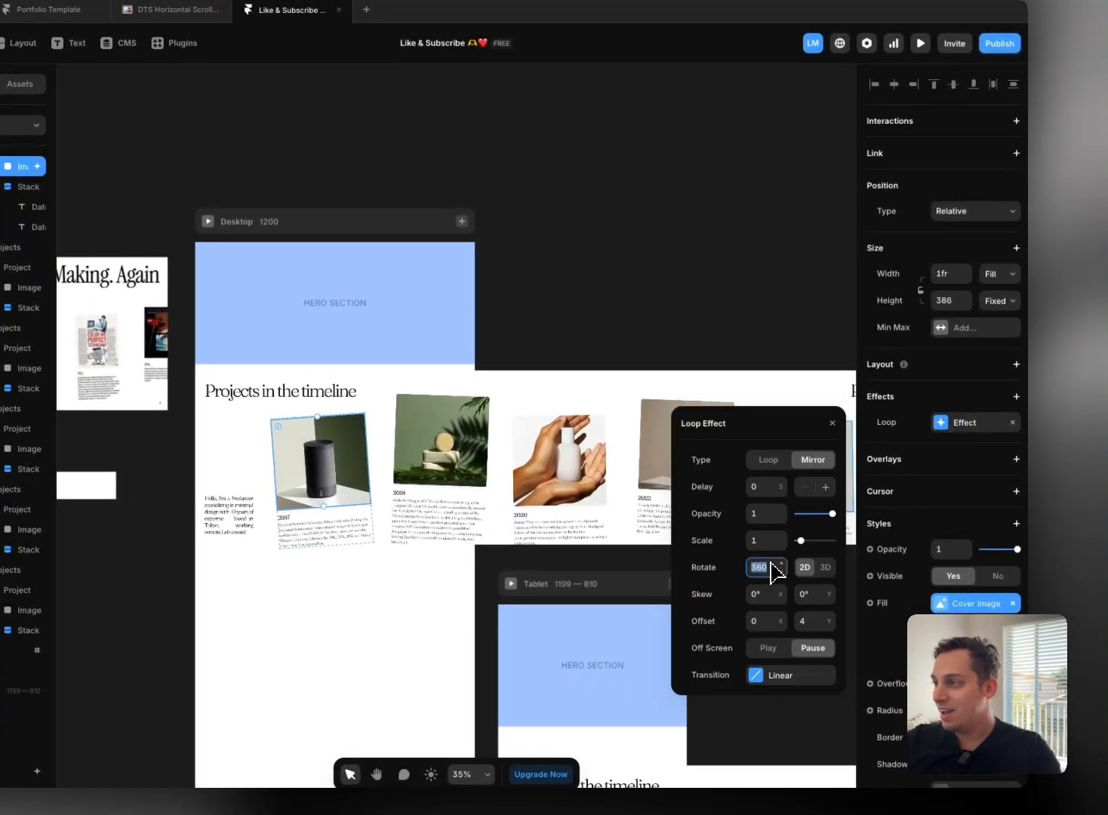
left_click(600, 306)
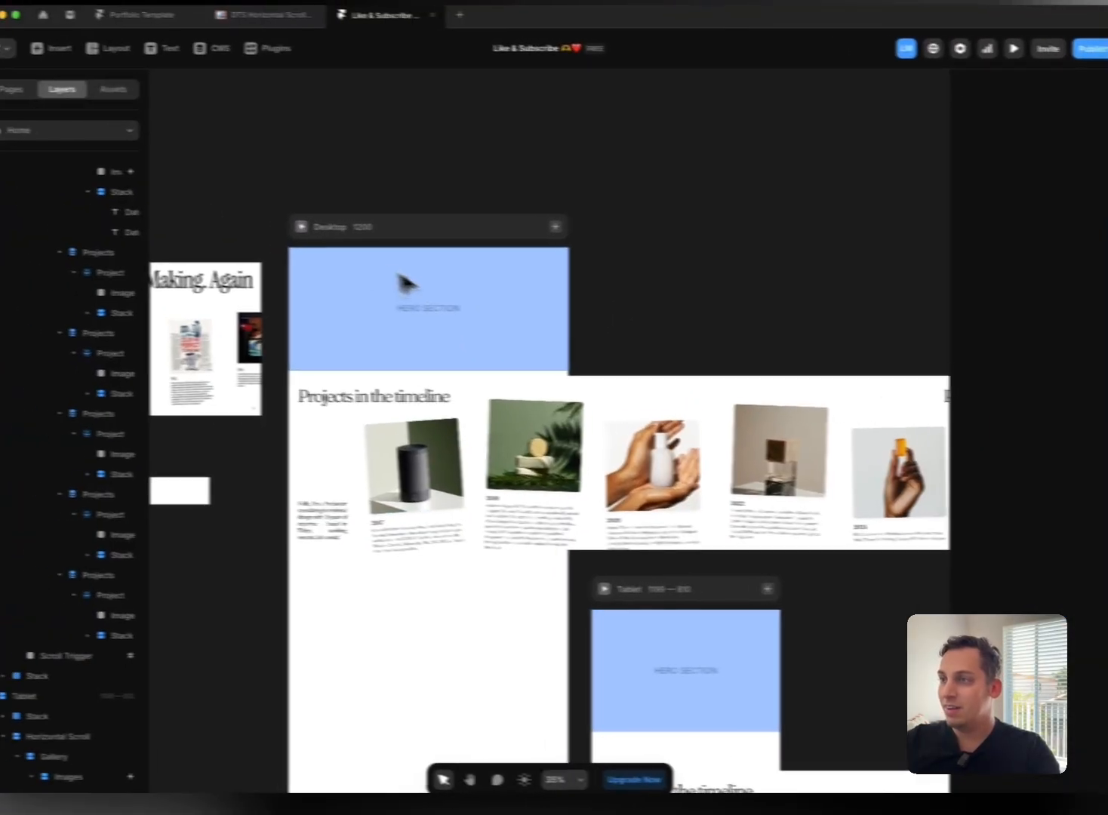
left_click(207, 221)
scroll(502, 424, "down", 3)
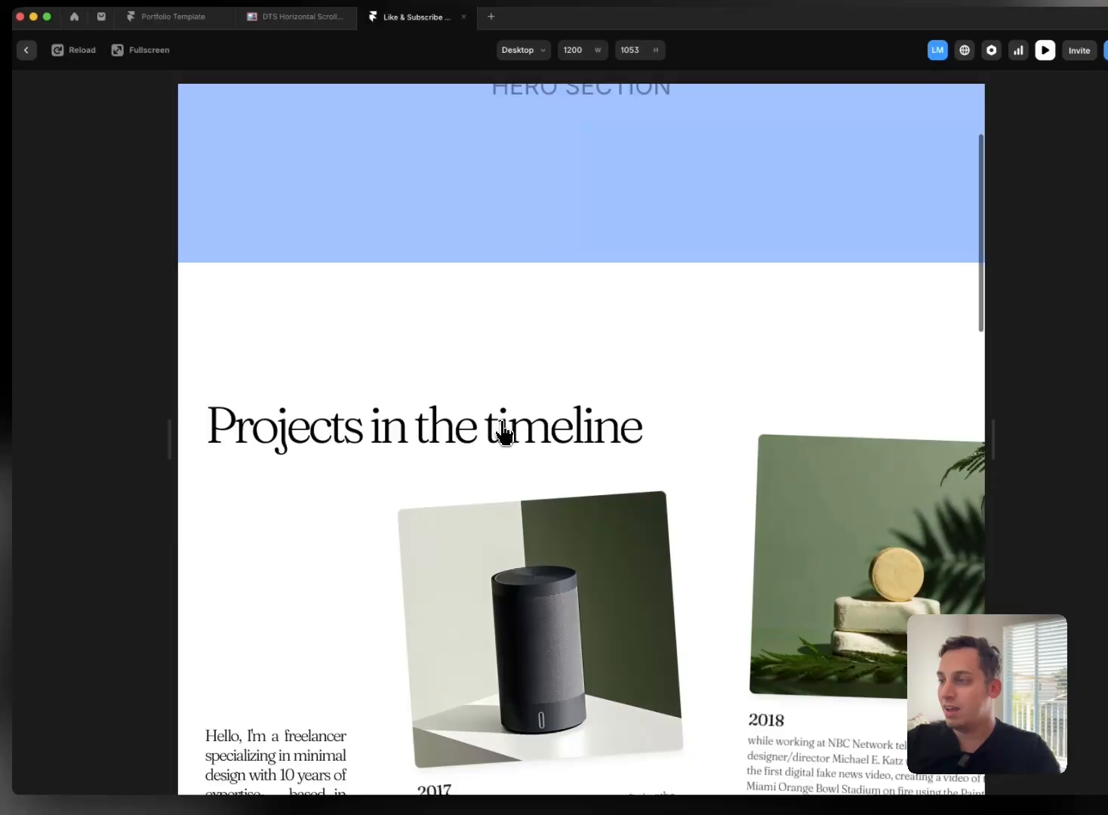
scroll(504, 434, "down", 2)
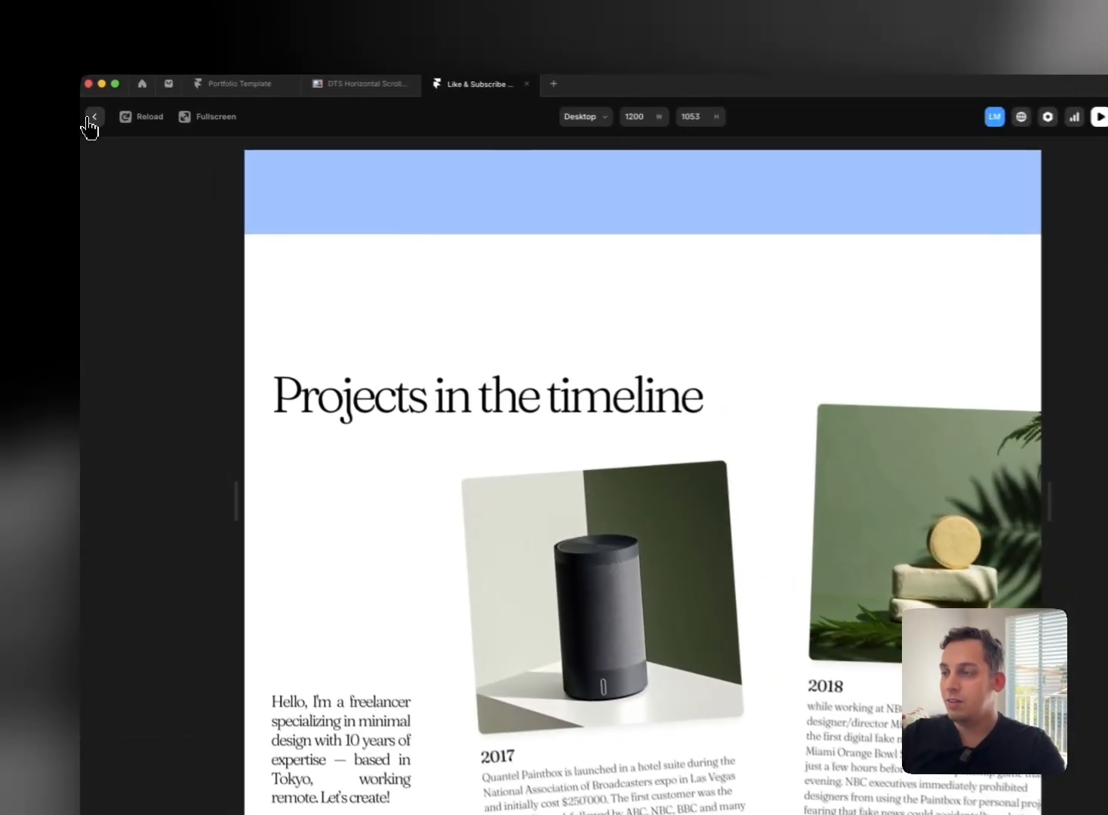
left_click(92, 115)
Step: Set the vertical offset of the 2017 image's Loop effect to 5 and preview the movement
left_click(468, 483)
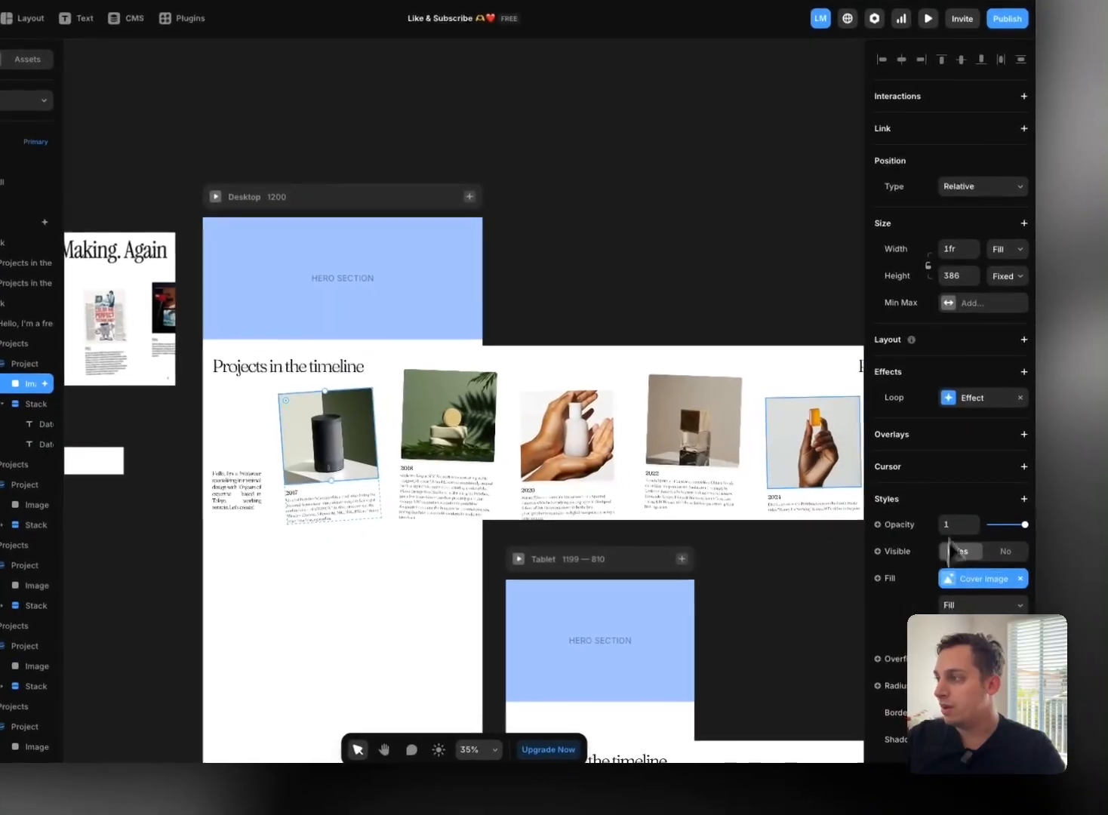
left_click(943, 404)
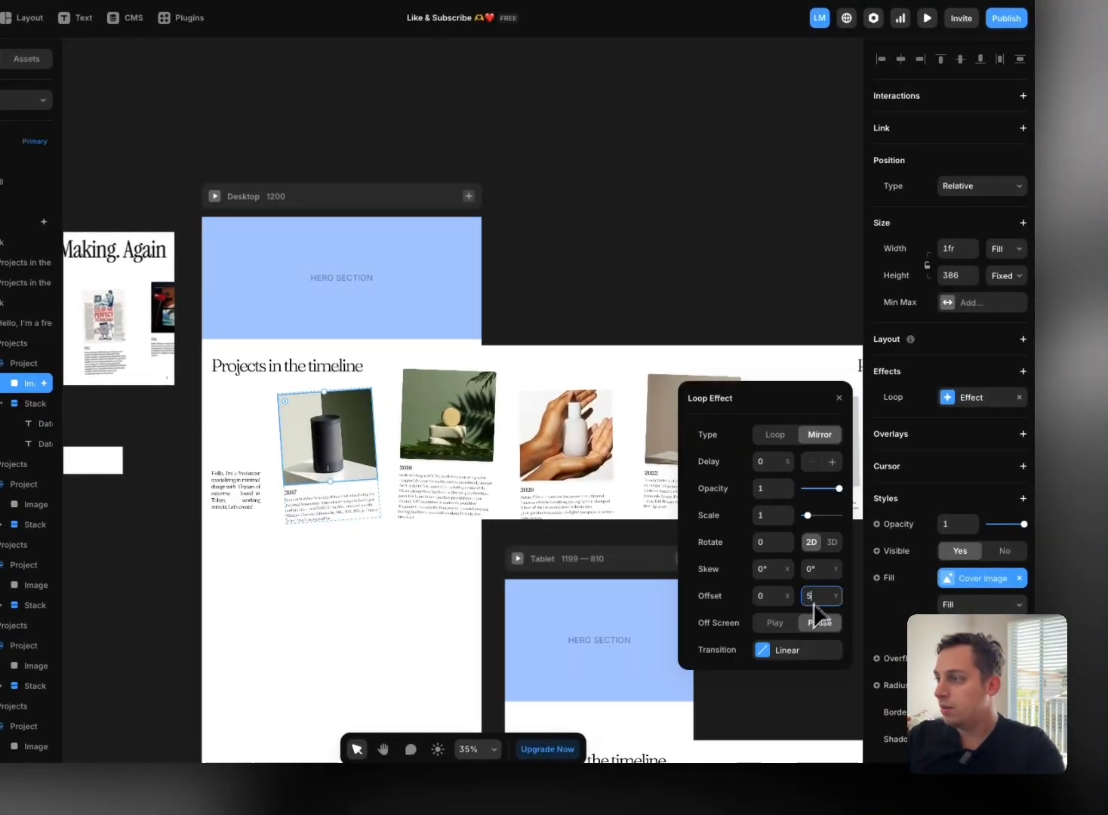
left_click(768, 651)
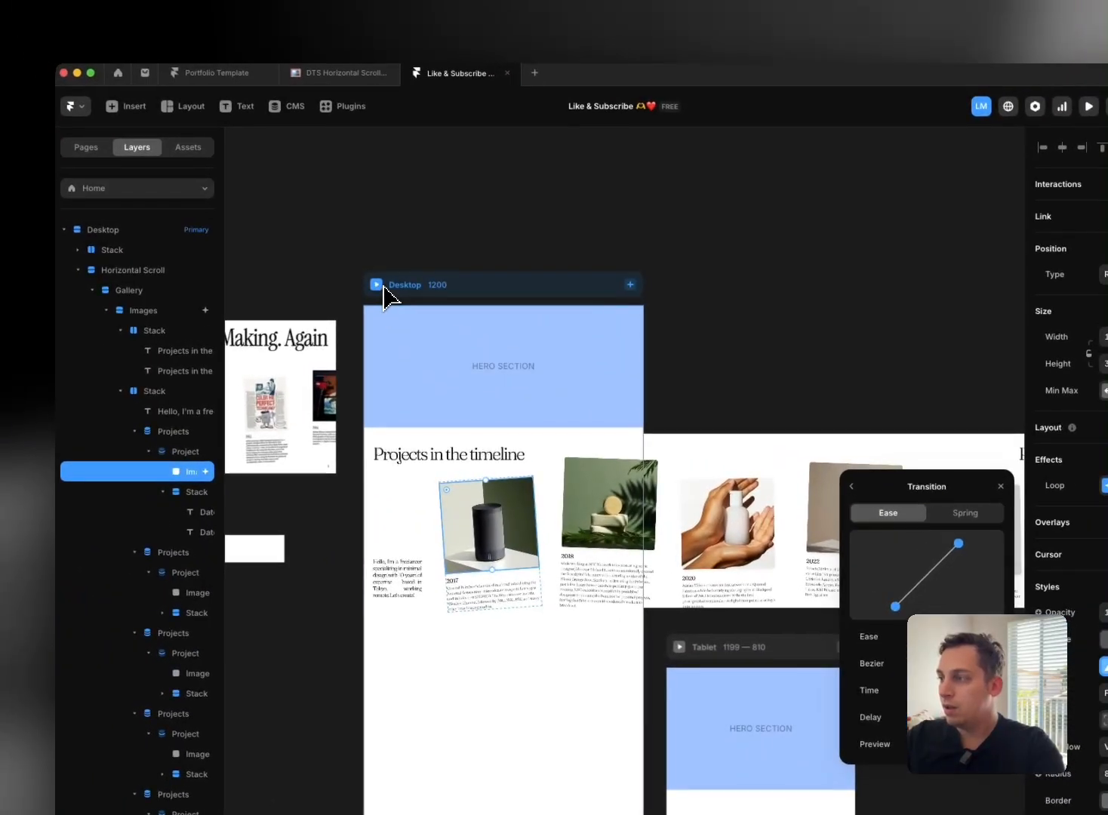
left_click(376, 284)
scroll(573, 470, "down", 3)
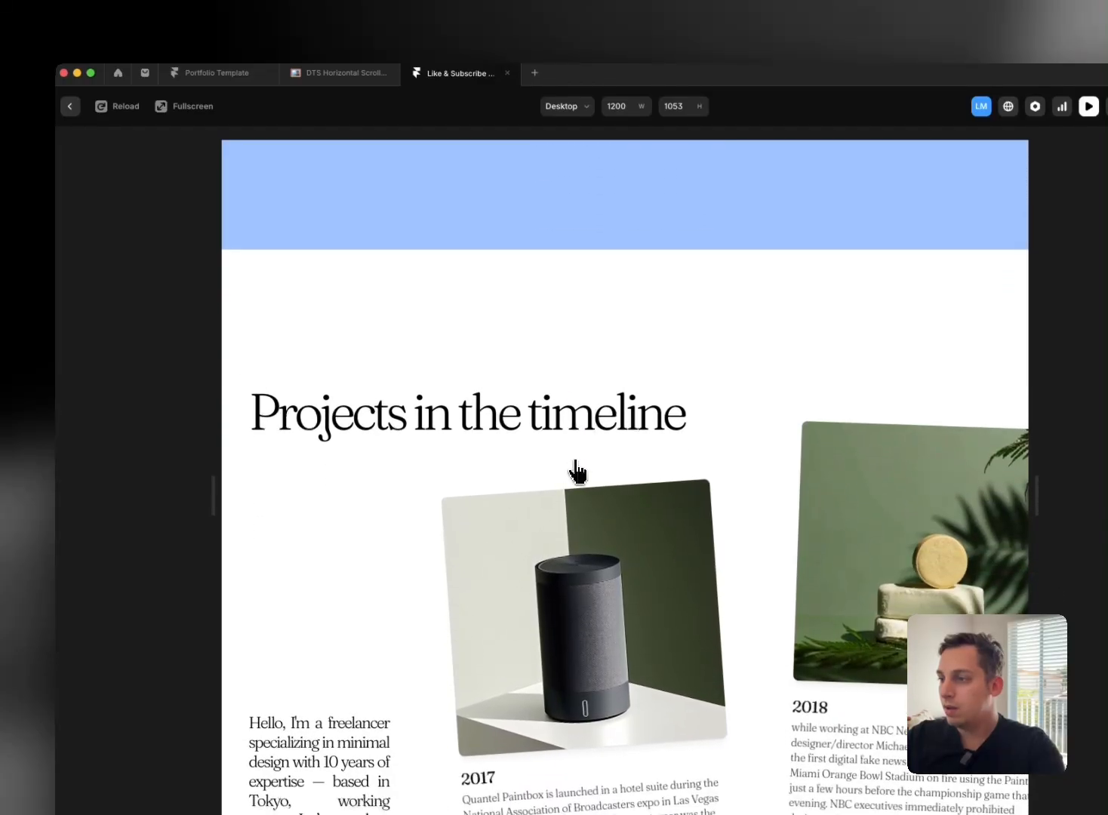
left_click(69, 105)
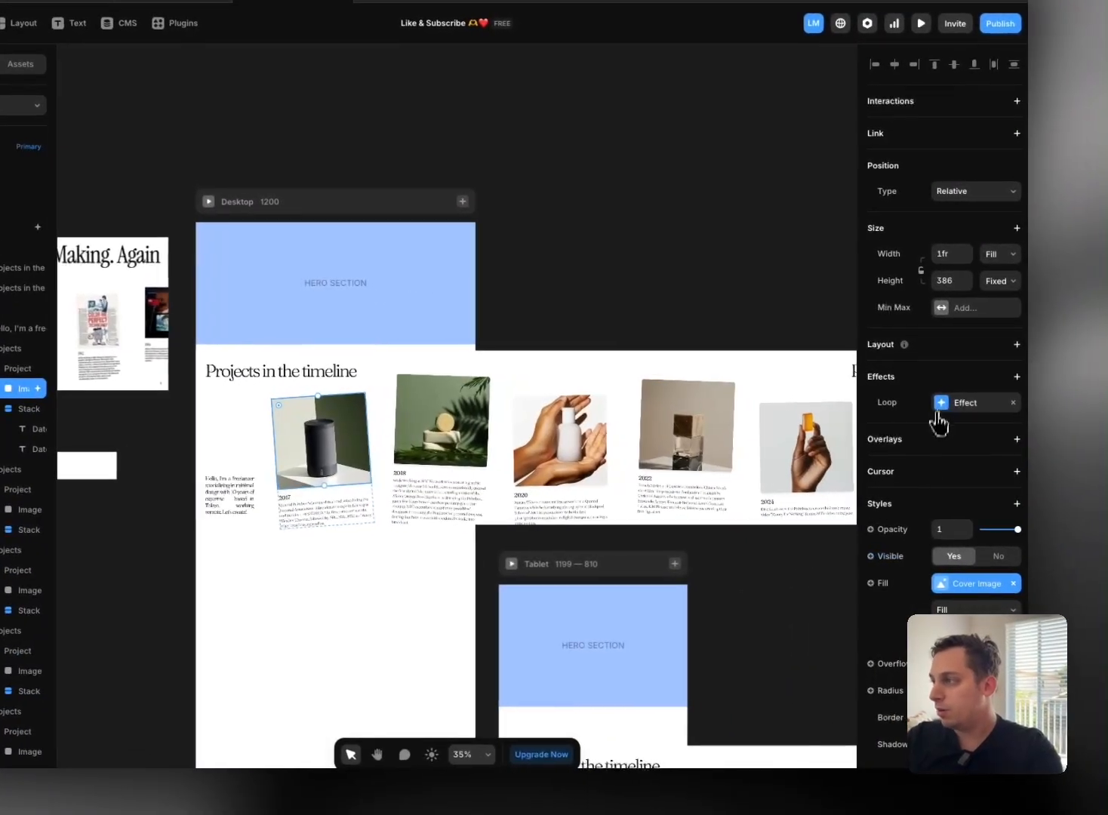
Step: Set the Loop effect's linear transition time to 0.8 s for the 2017 image and check it in the Desktop preview
left_click(987, 403)
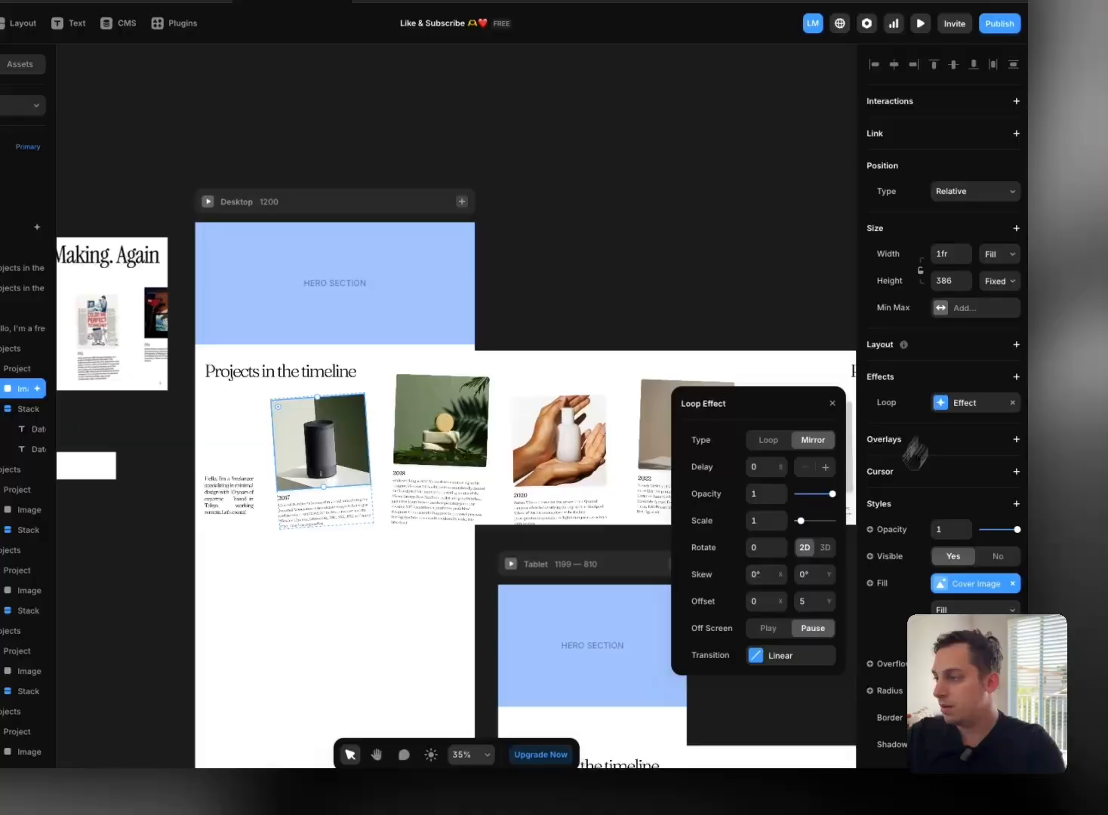
left_click(765, 658)
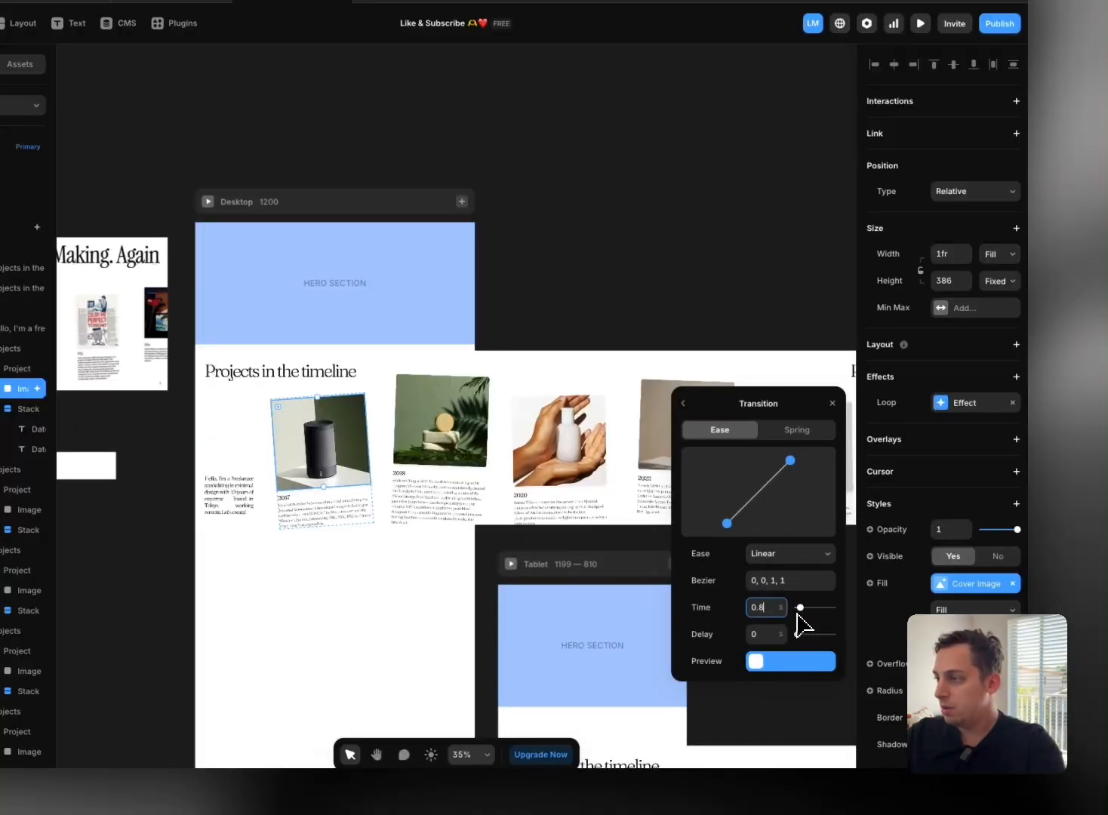
left_click(527, 283)
left_click(207, 202)
scroll(536, 507, "down", 2)
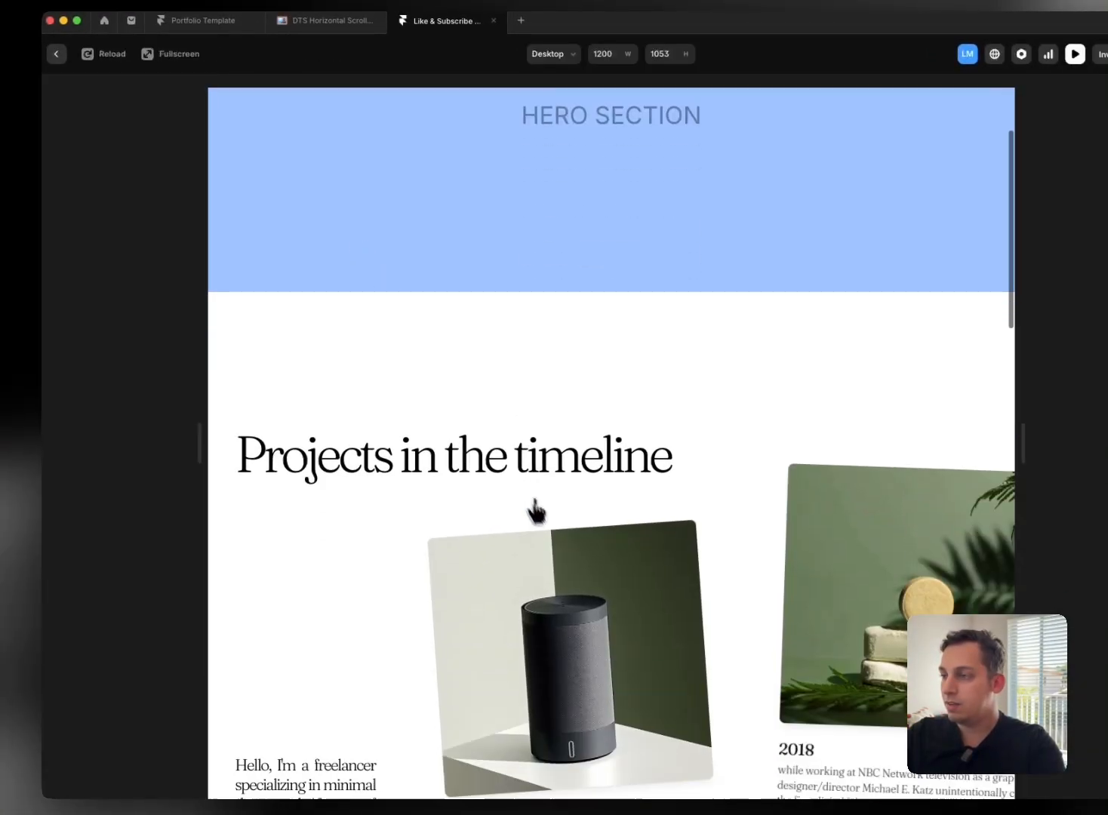
scroll(537, 513, "down", 4)
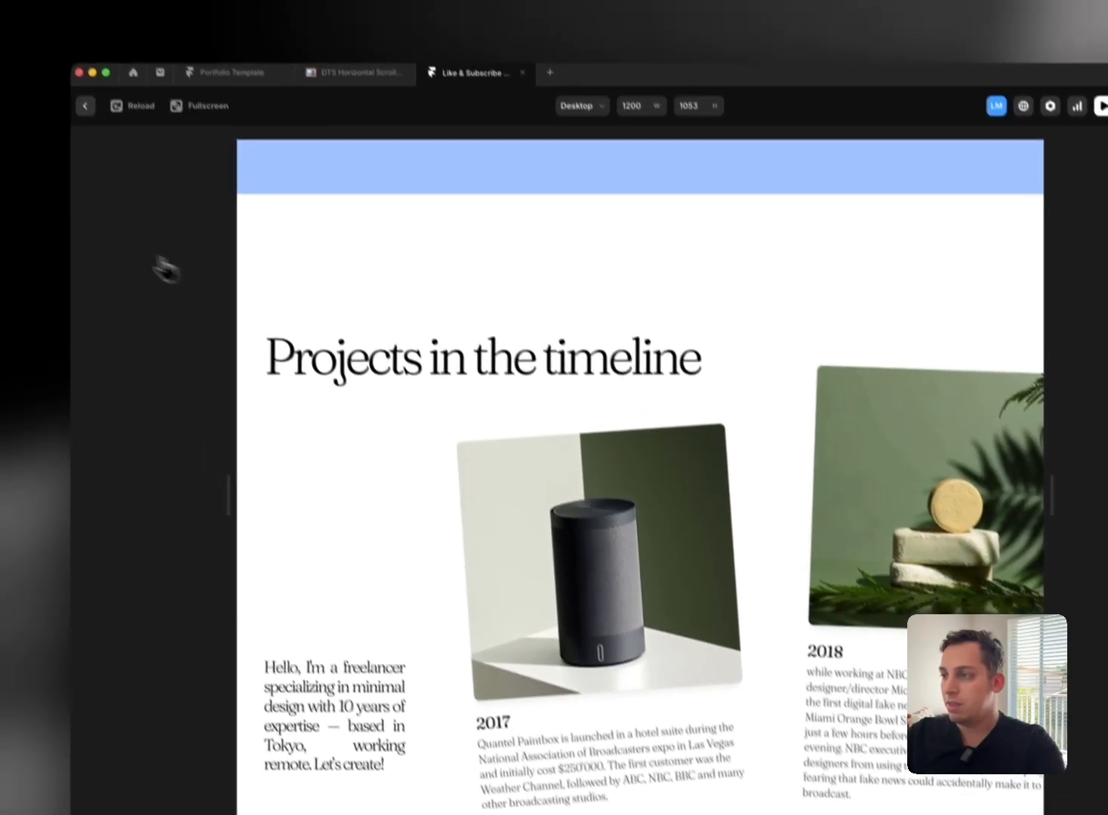
left_click(56, 53)
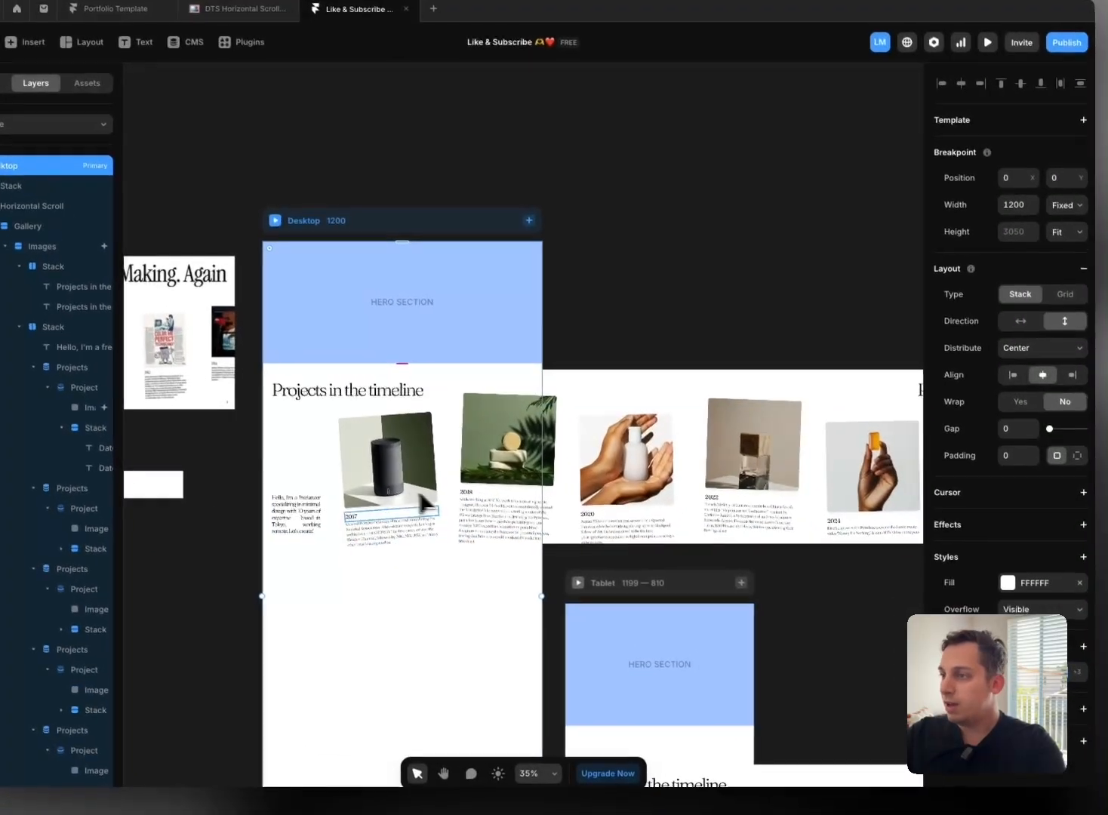
Step: Copy the Loop effect from the 2017 project image and paste it onto the Desktop gallery's 2018 image
left_click(425, 502)
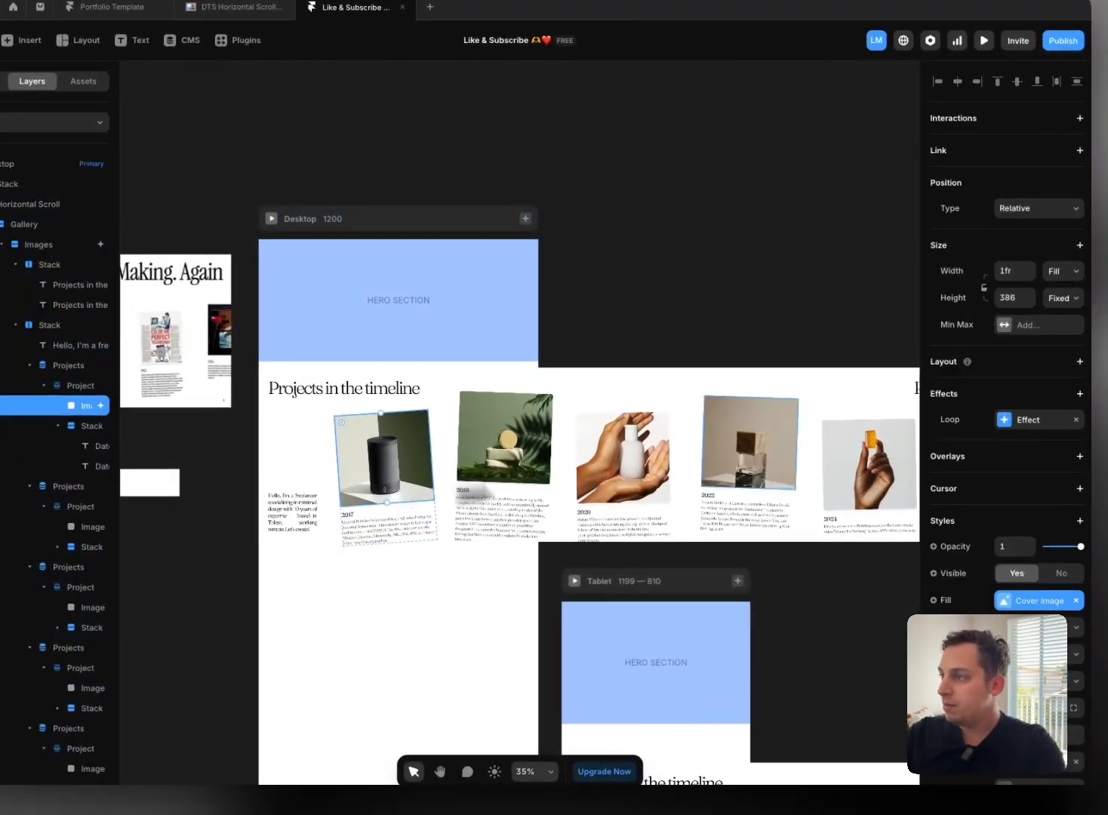
right_click(967, 427)
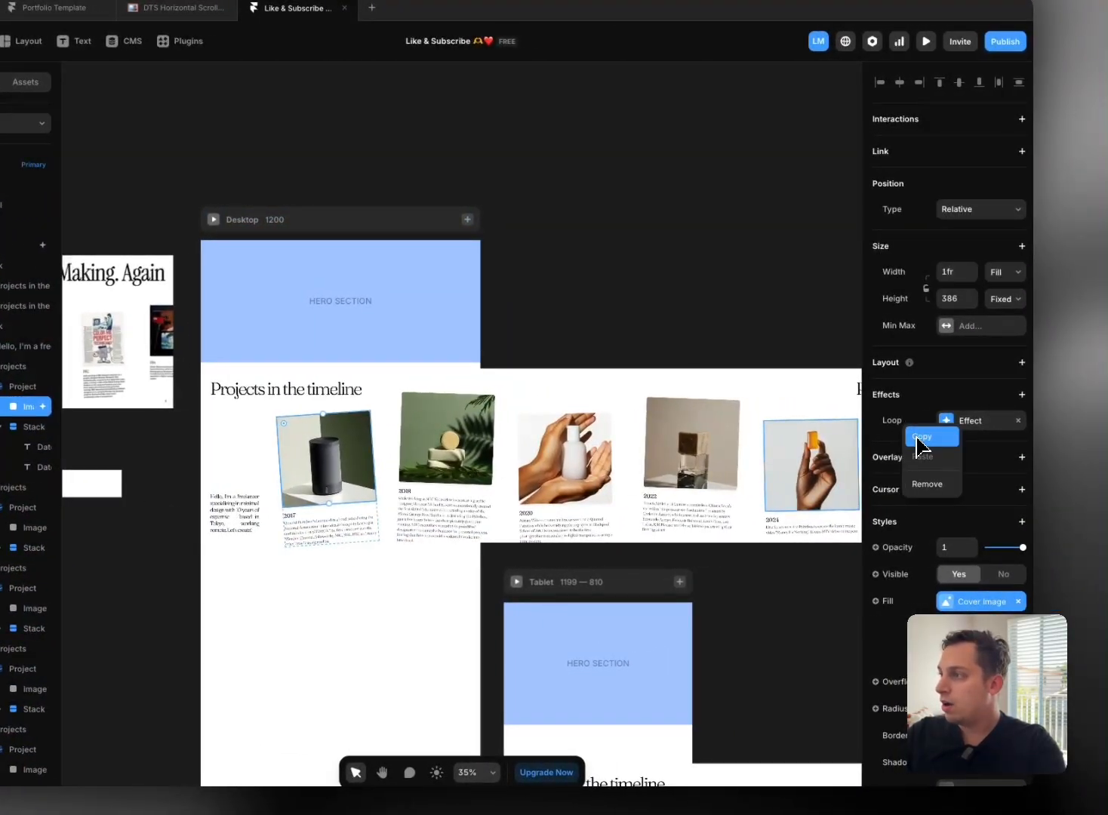
left_click(918, 441)
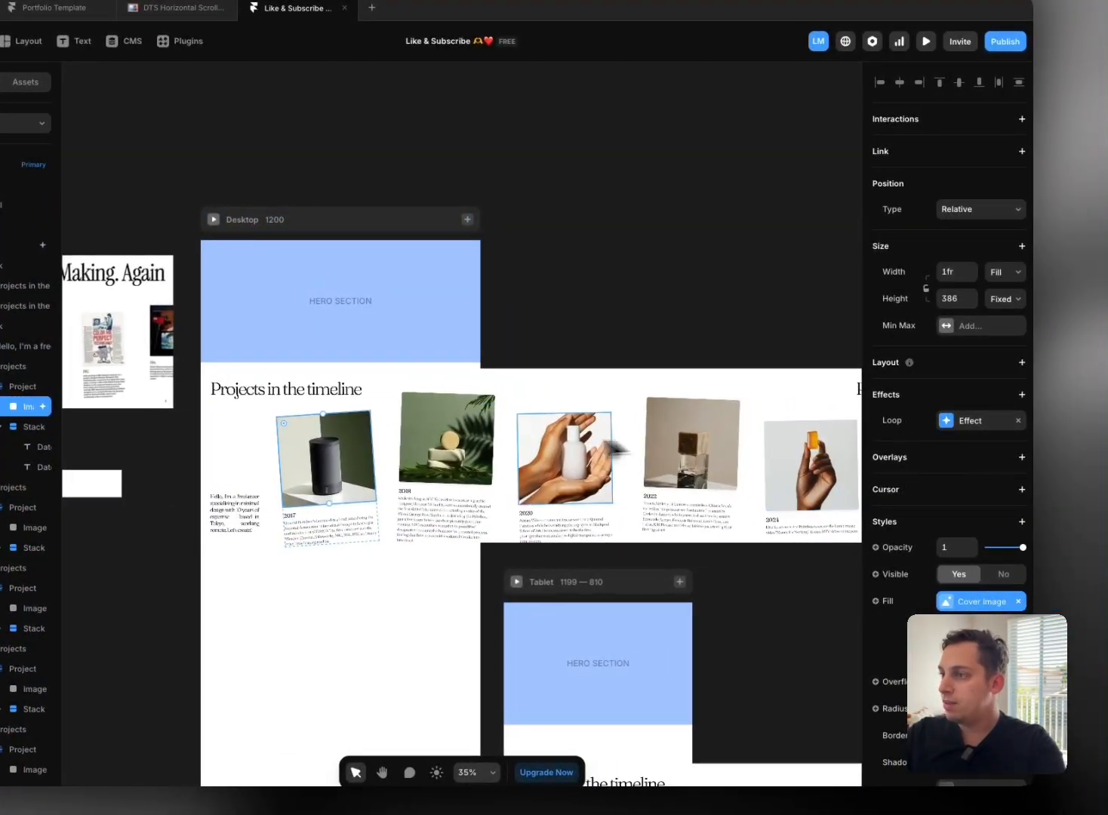
right_click(474, 448)
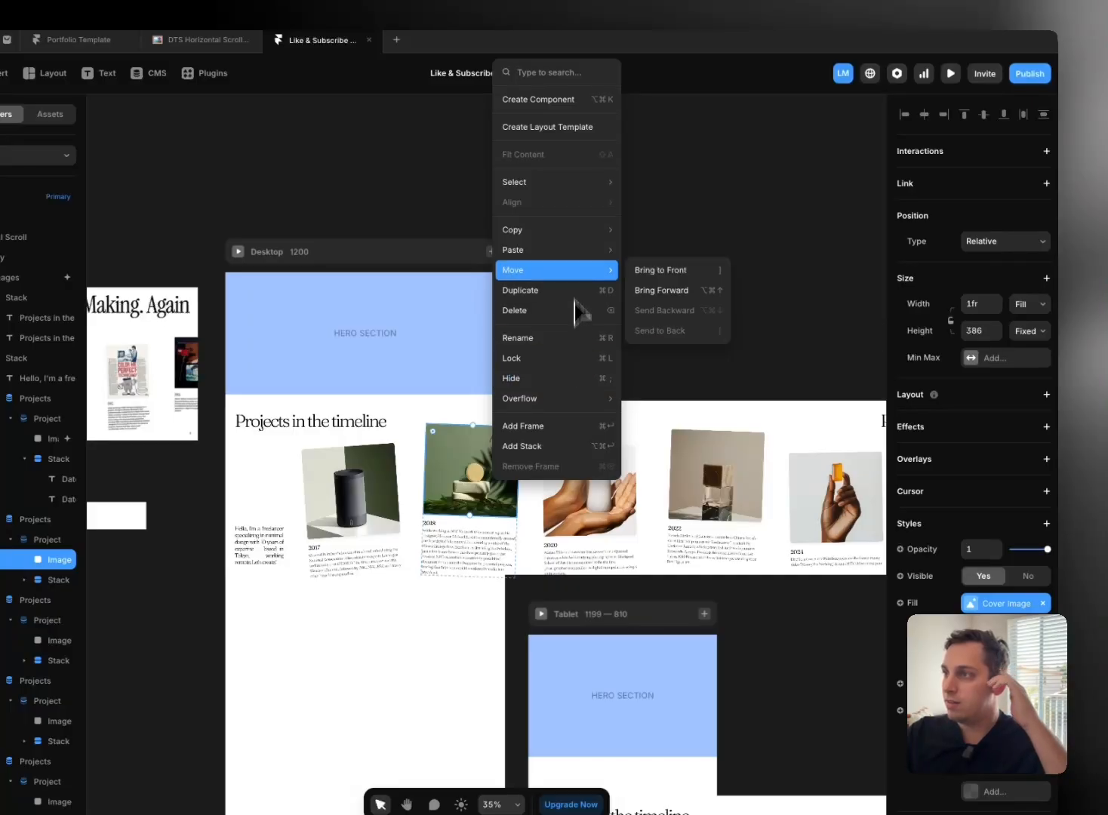
mouse_move(588, 252)
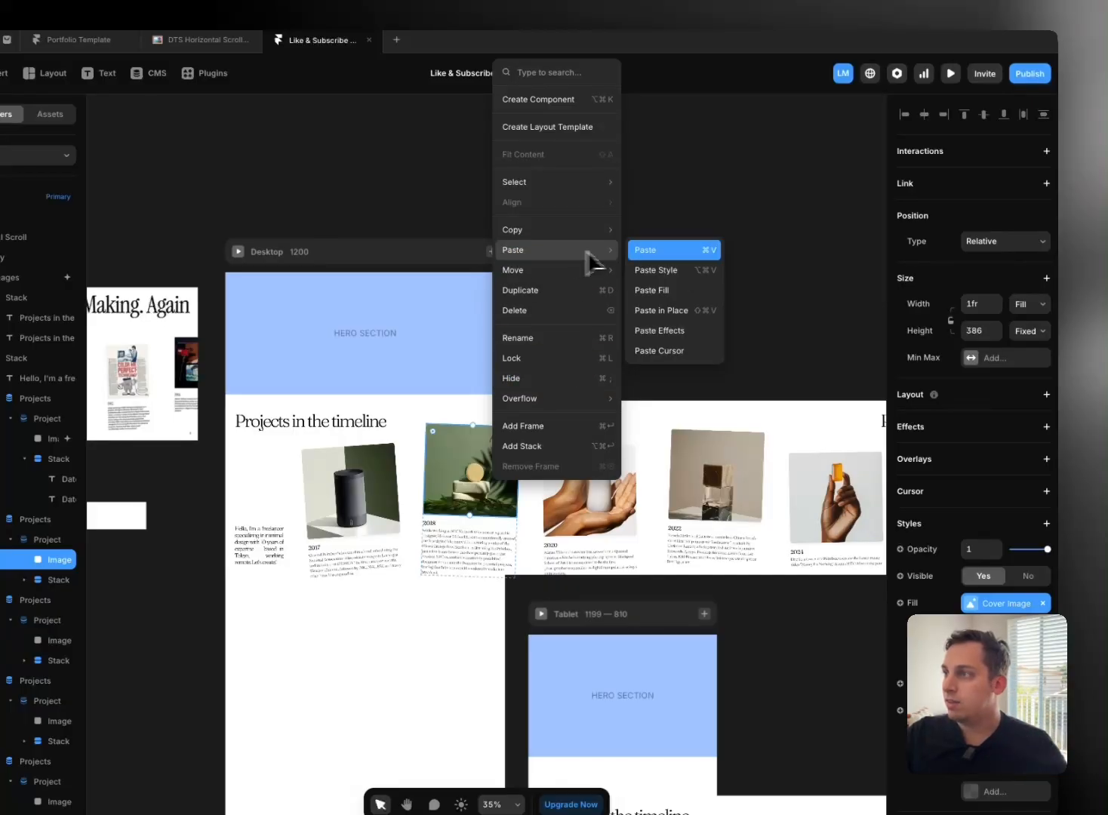
left_click(678, 333)
Step: Paste the copied Loop effect onto the 2020 and 2022 project images in the Desktop gallery
right_click(603, 474)
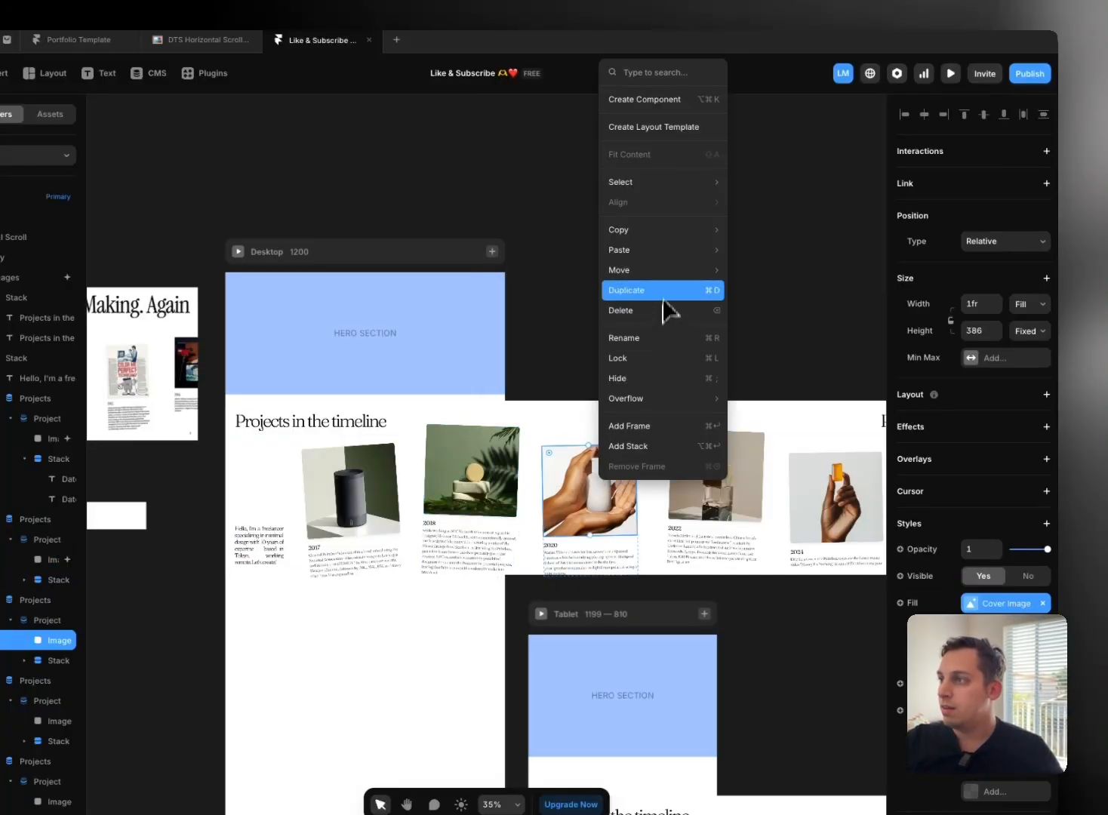
mouse_move(657, 250)
left_click(777, 330)
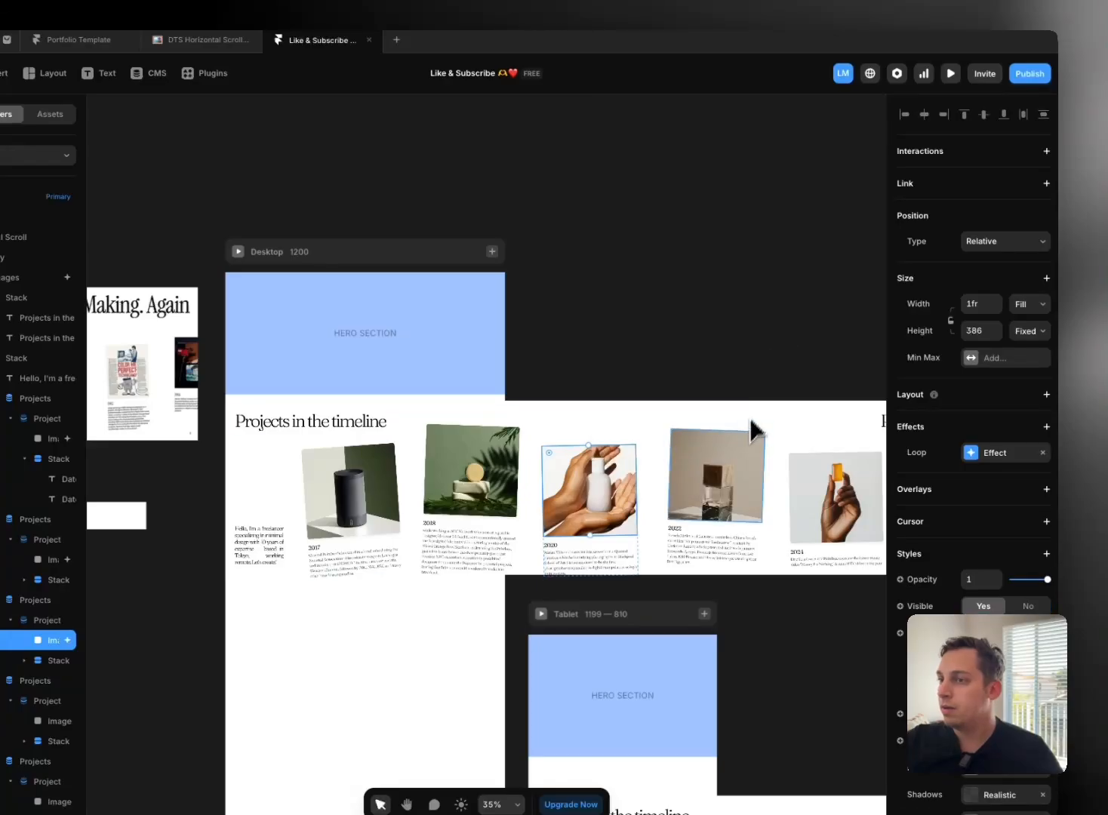
right_click(736, 457)
mouse_move(781, 253)
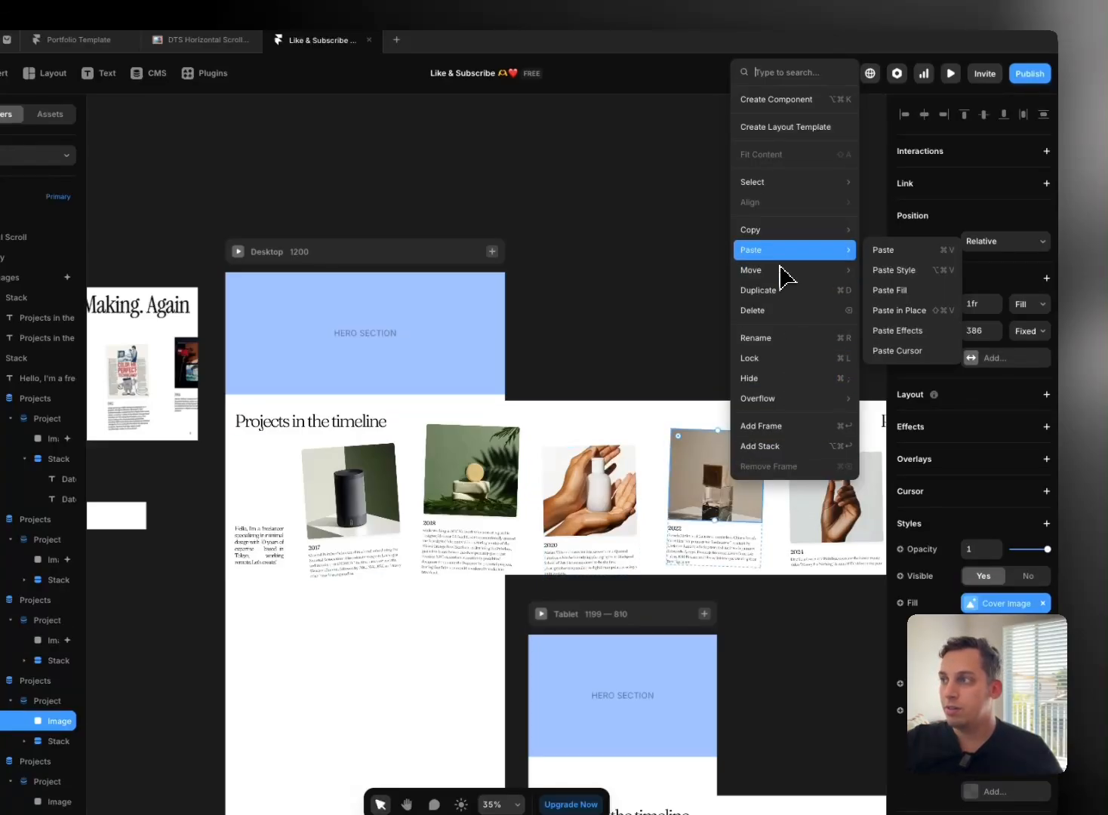
left_click(898, 330)
Step: Paste the copied Loop effect onto the 2024 and 2025 project images in the Desktop gallery
scroll(662, 408, "right", 5)
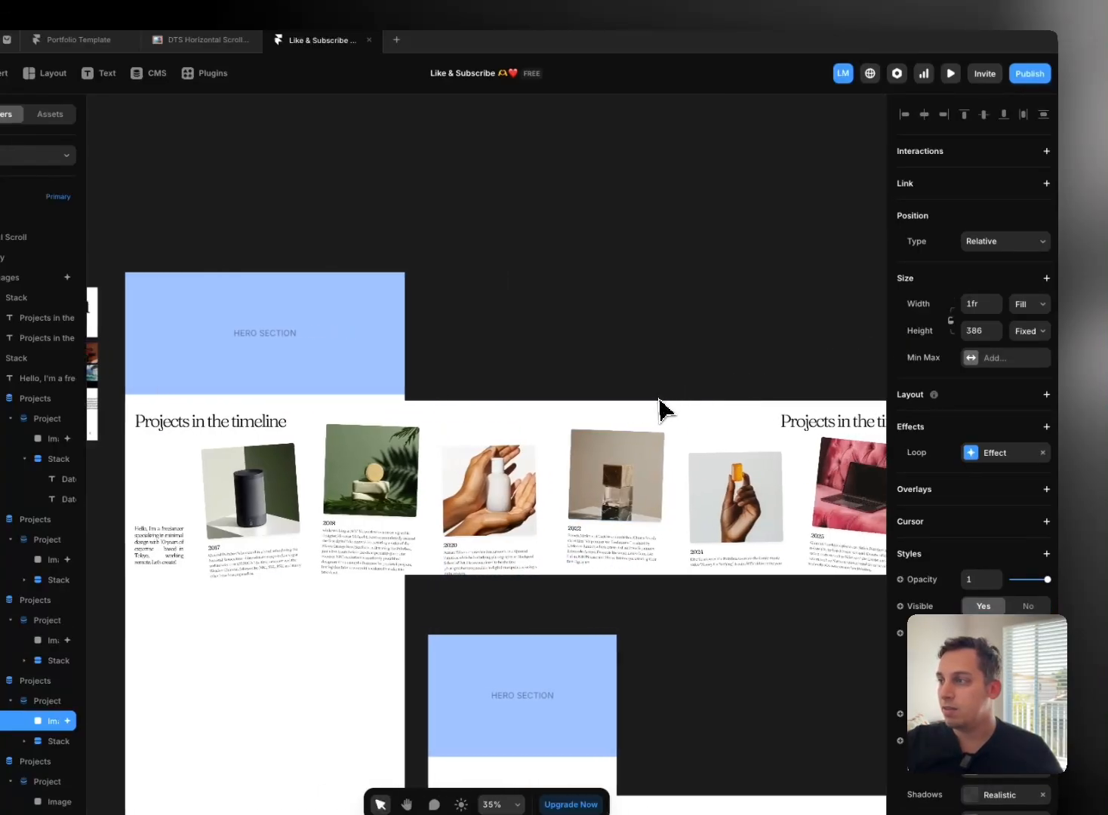
right_click(712, 509)
mouse_move(777, 270)
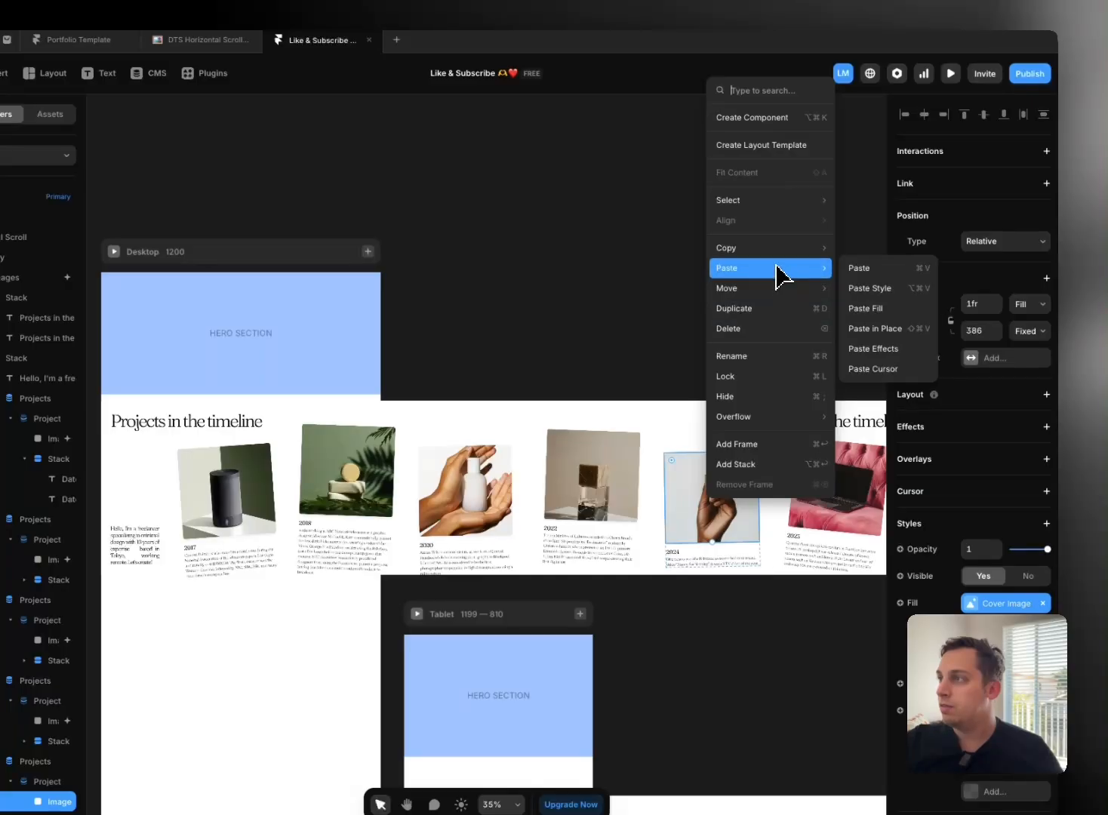
left_click(866, 349)
scroll(735, 383, "right", 6)
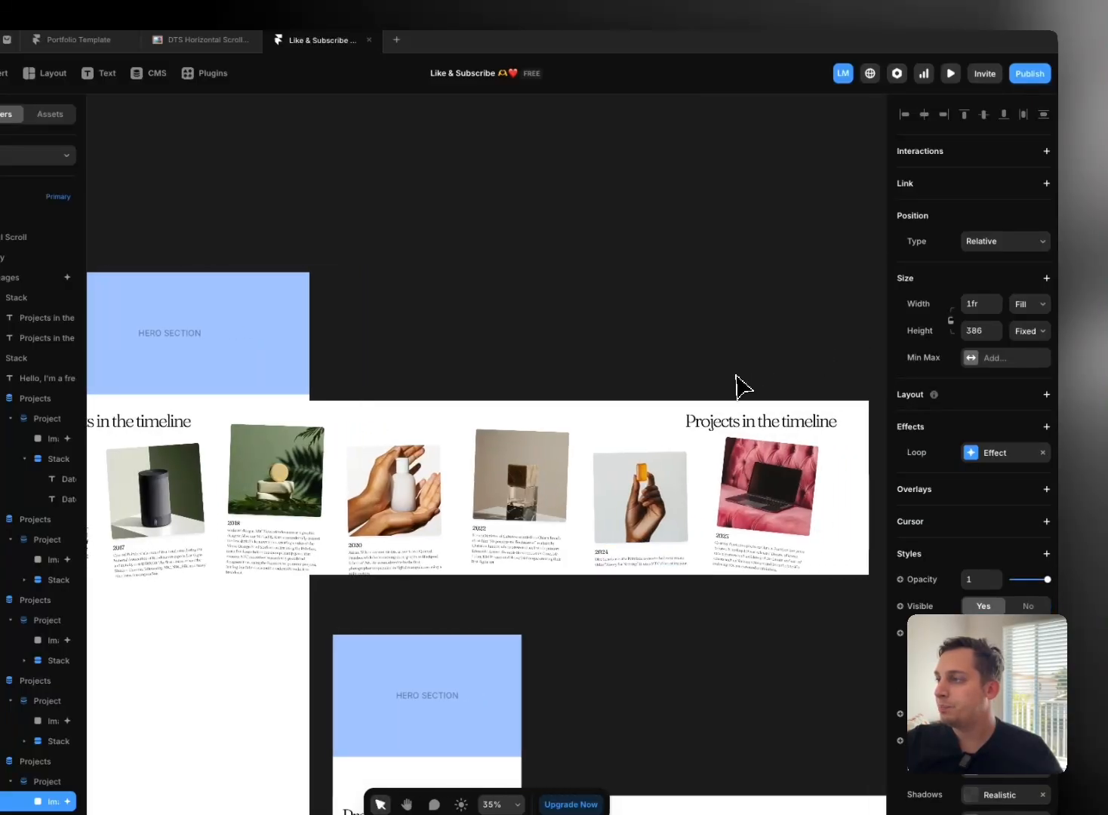
right_click(658, 490)
mouse_move(717, 256)
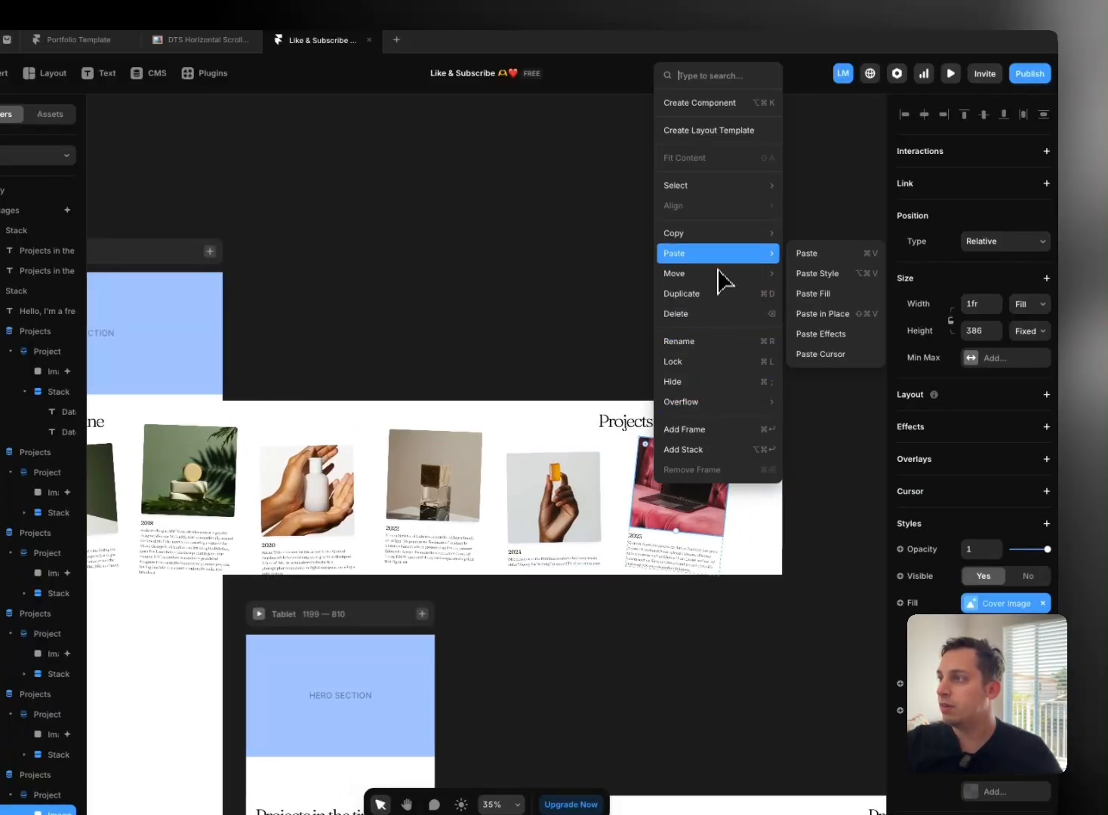
left_click(842, 334)
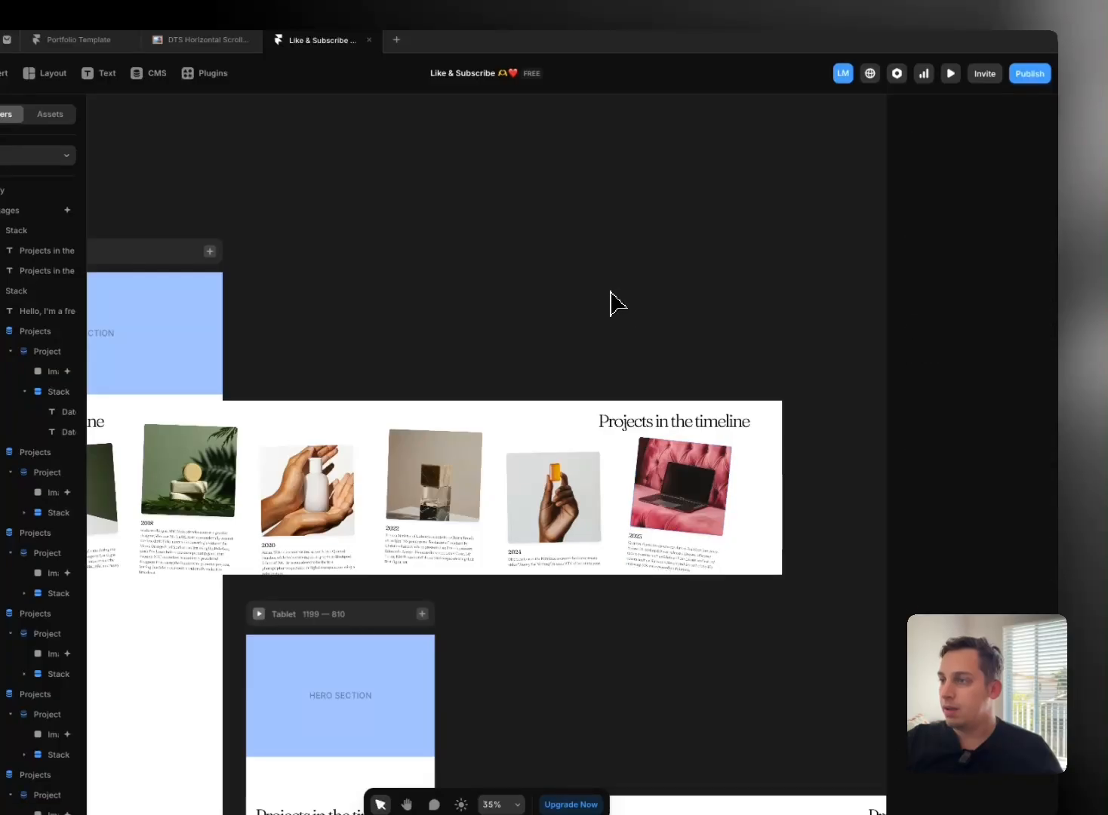
Step: Preview the Desktop page and examine the looping motion of the project images in the timeline section
scroll(608, 304, "left", 5)
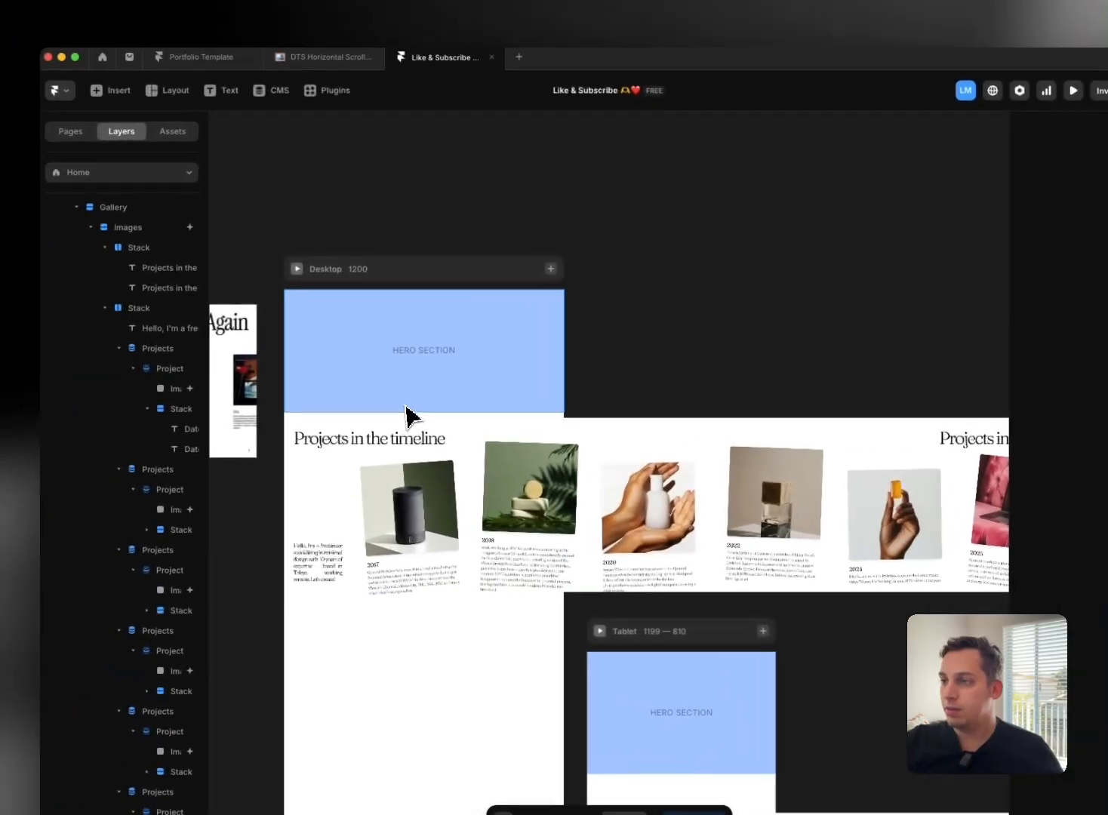
left_click(297, 269)
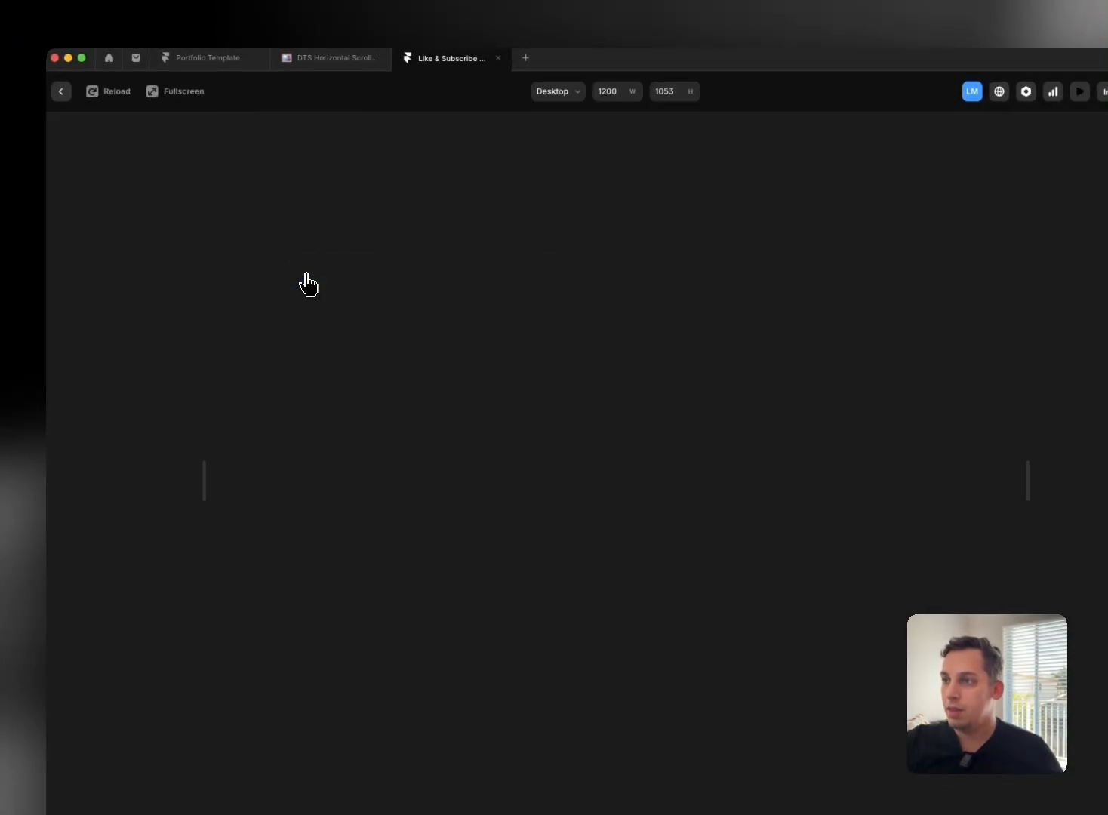
scroll(441, 392, "down", 5)
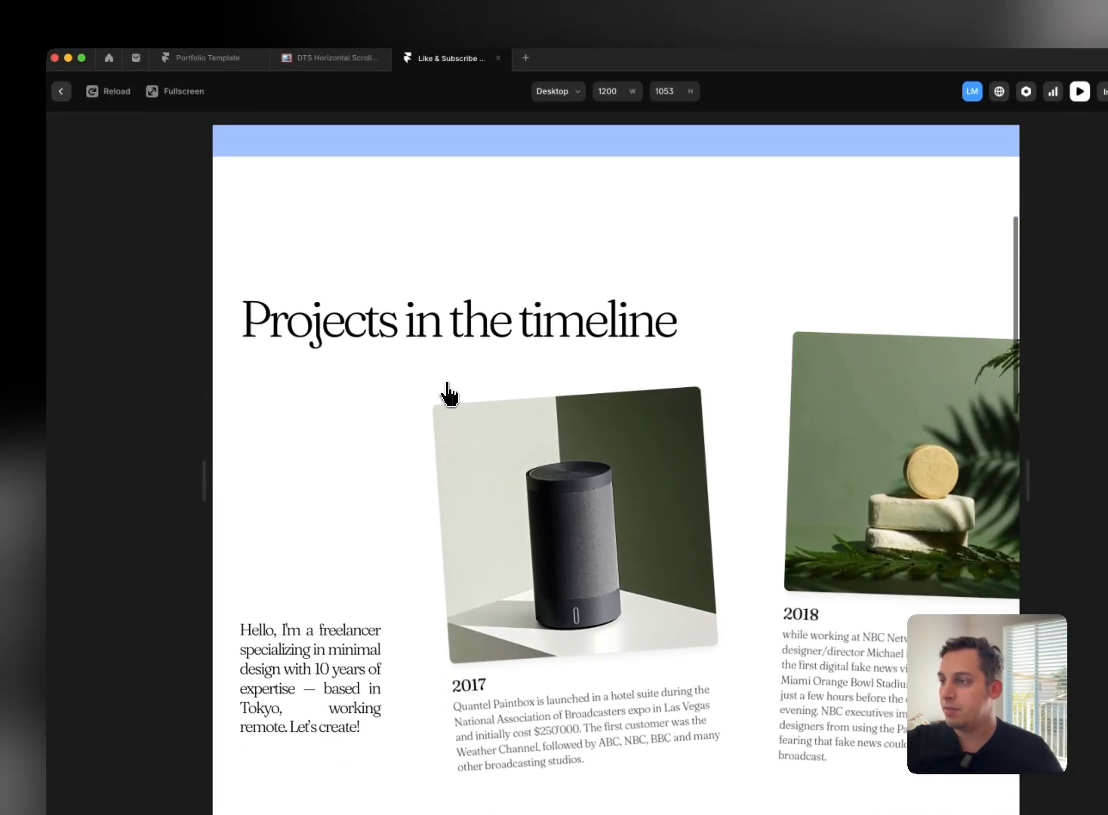
Step: Examine the floating project images across the whole horizontal timeline in the preview, and return to the canvas
scroll(448, 392, "down", 10)
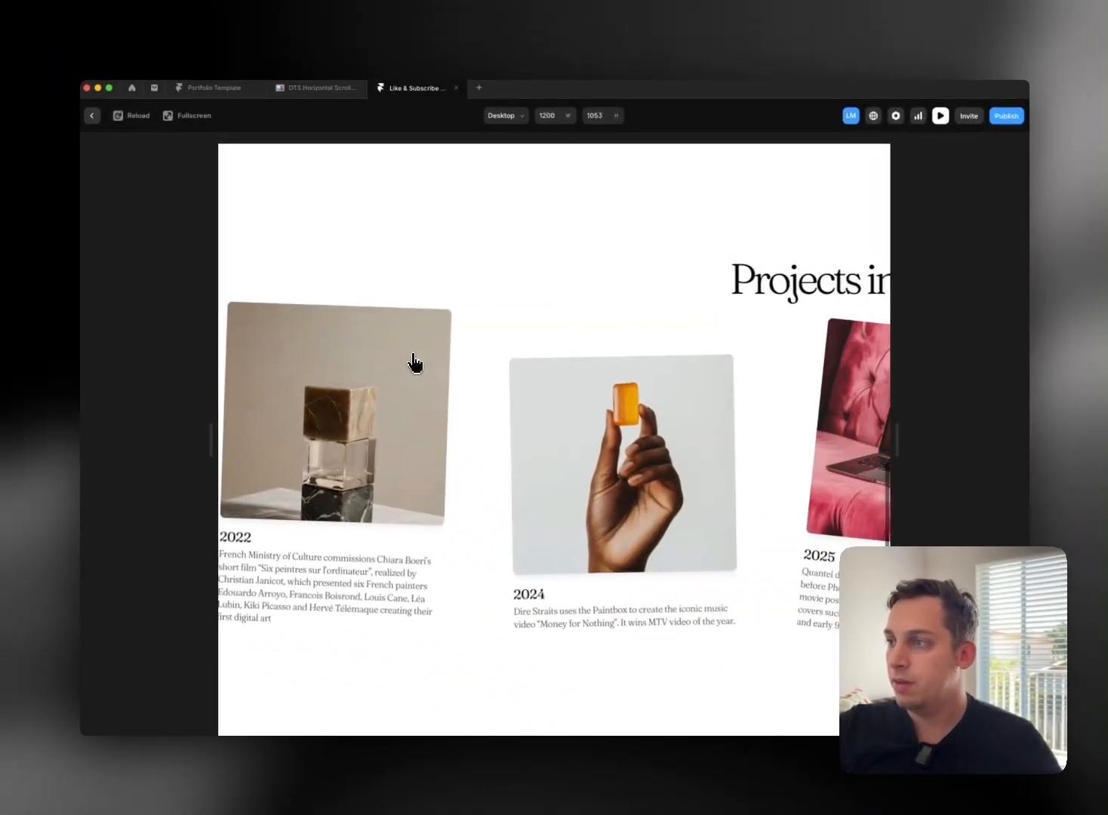
scroll(416, 364, "down", 4)
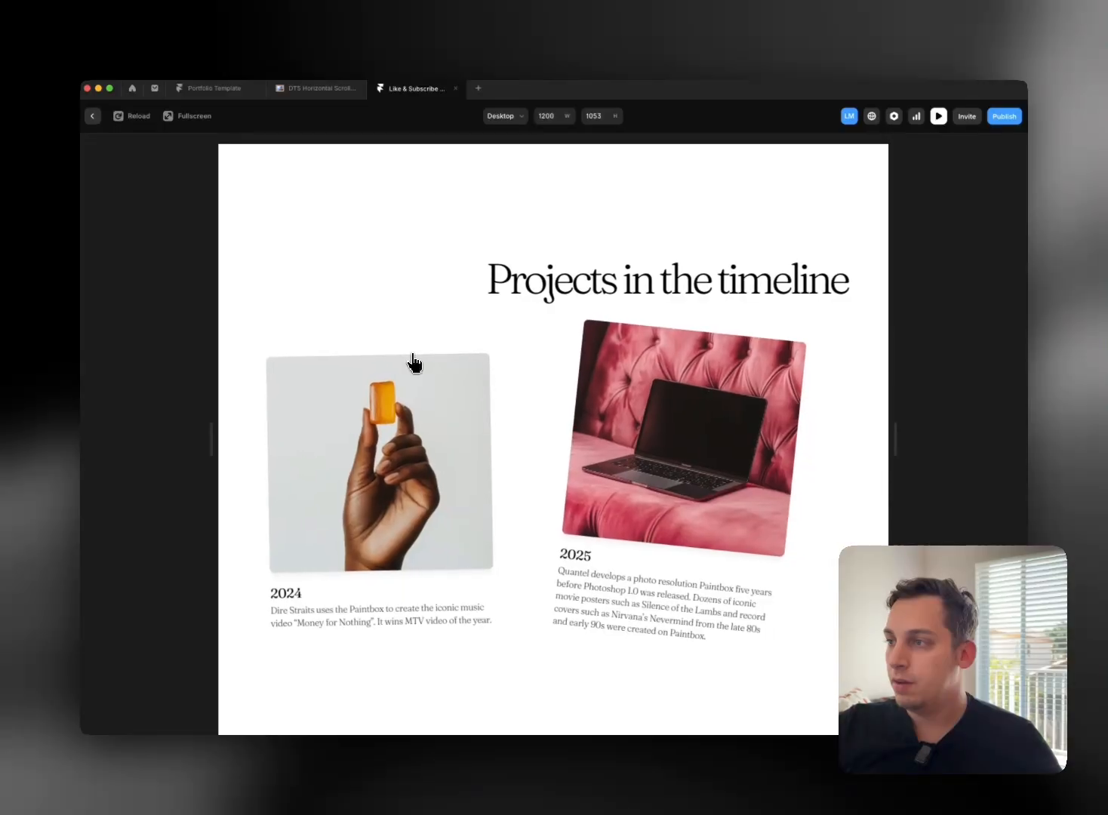
scroll(415, 364, "up", 1)
scroll(414, 362, "up", 15)
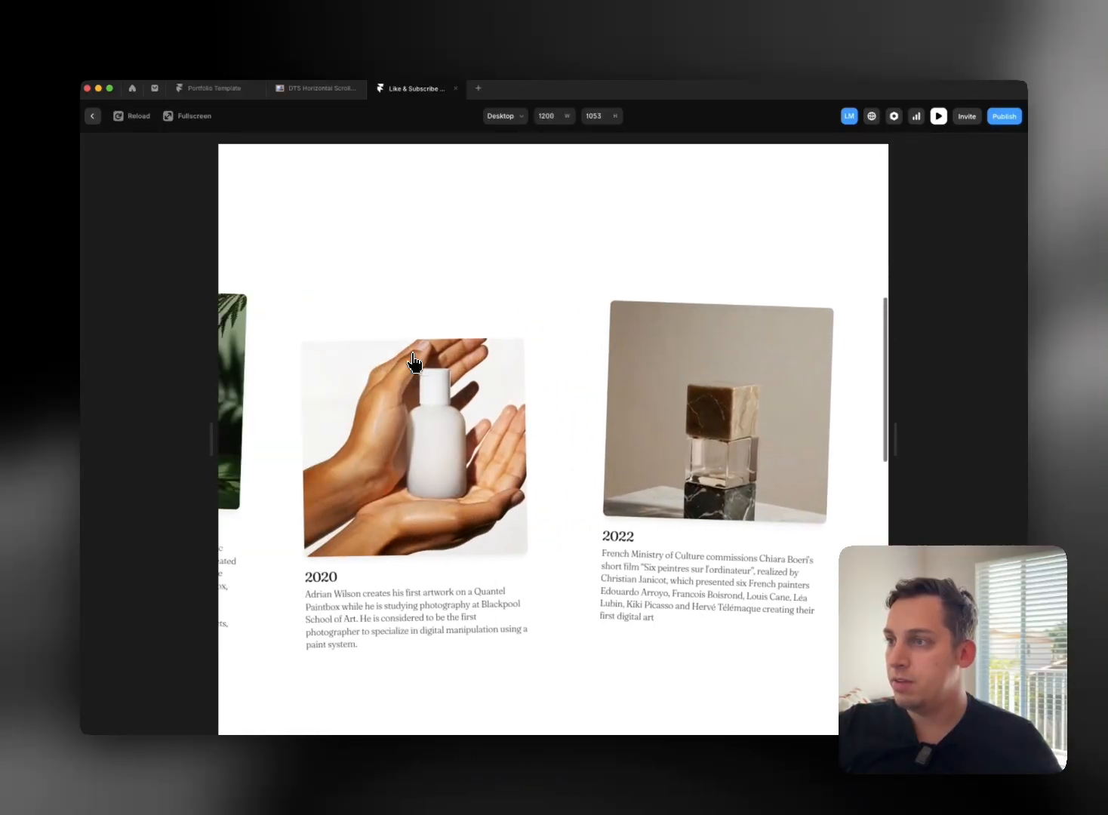
scroll(414, 362, "down", 2)
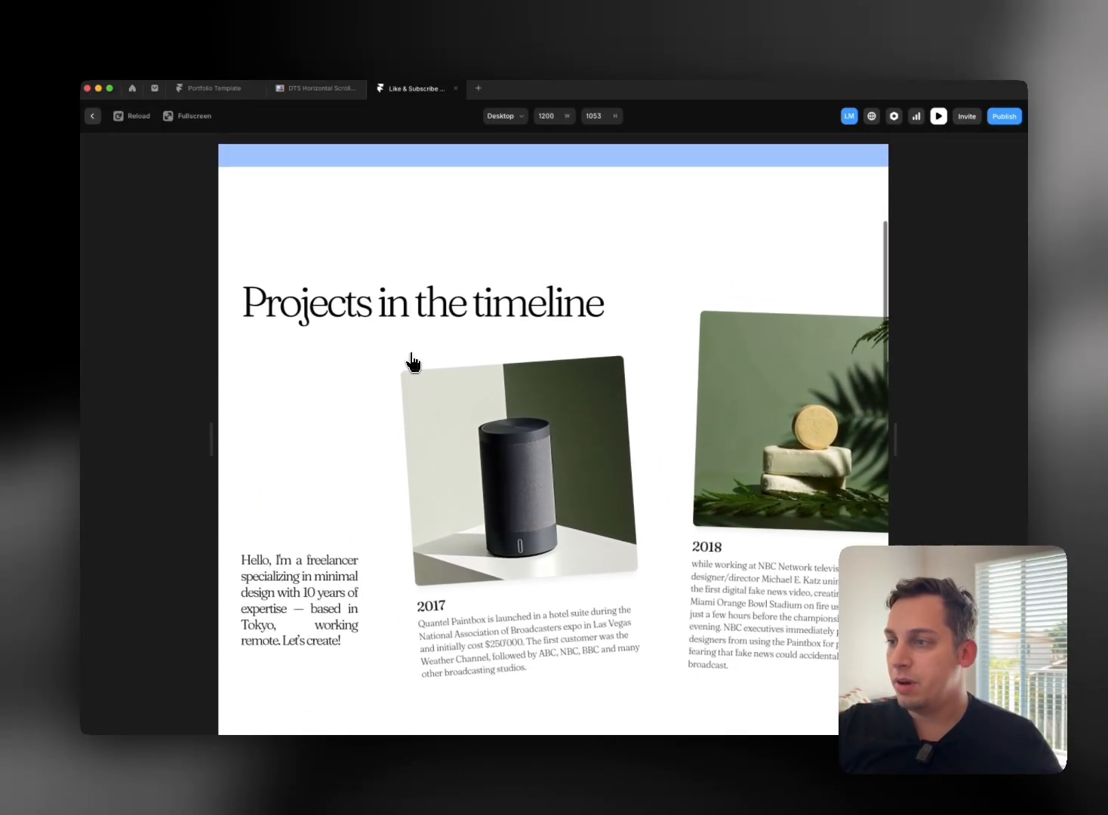
scroll(408, 353, "down", 3)
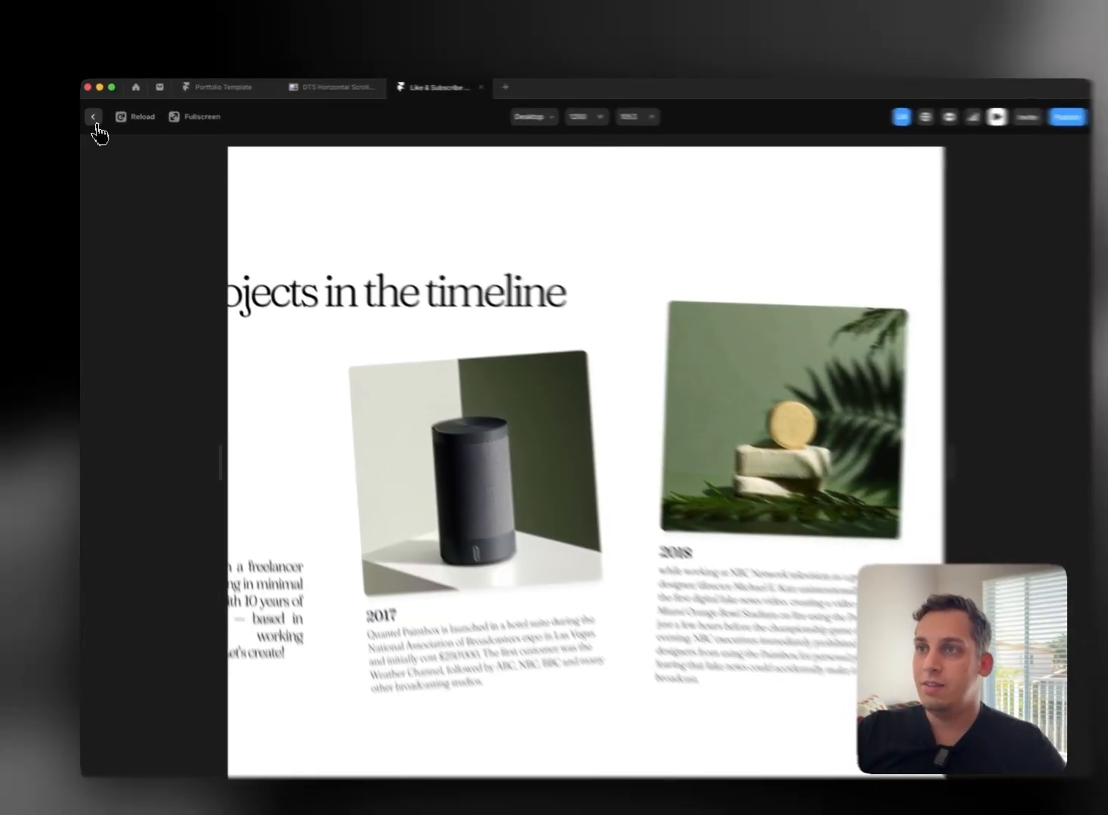
left_click(92, 116)
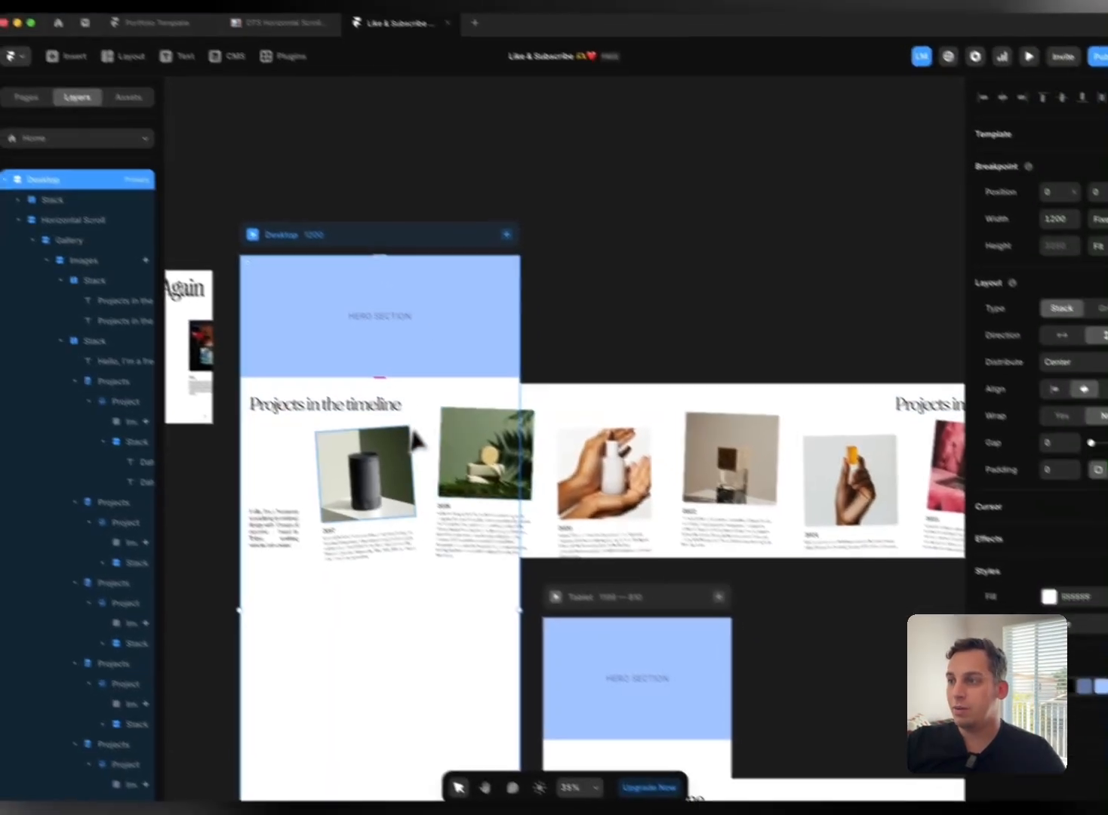
Step: Add a Hover effect with a scale of 1.05 to the 2017 project image in the Desktop gallery
left_click(403, 465)
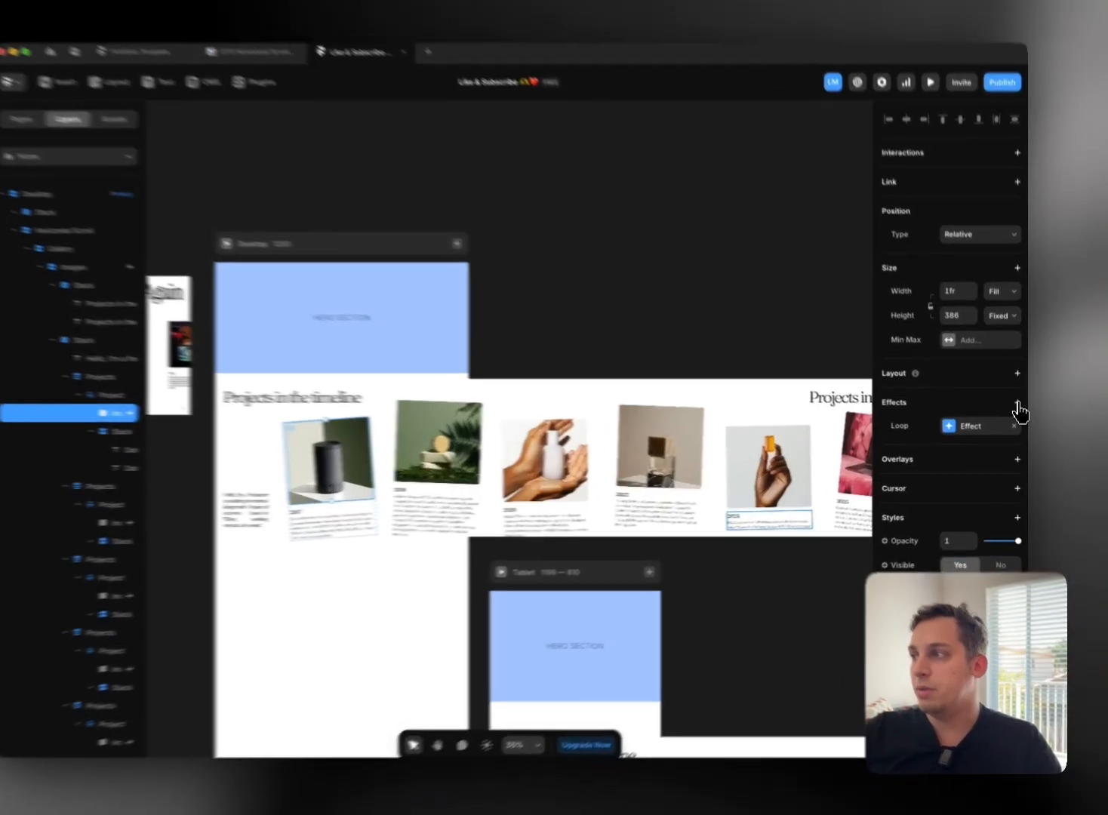
left_click(1018, 413)
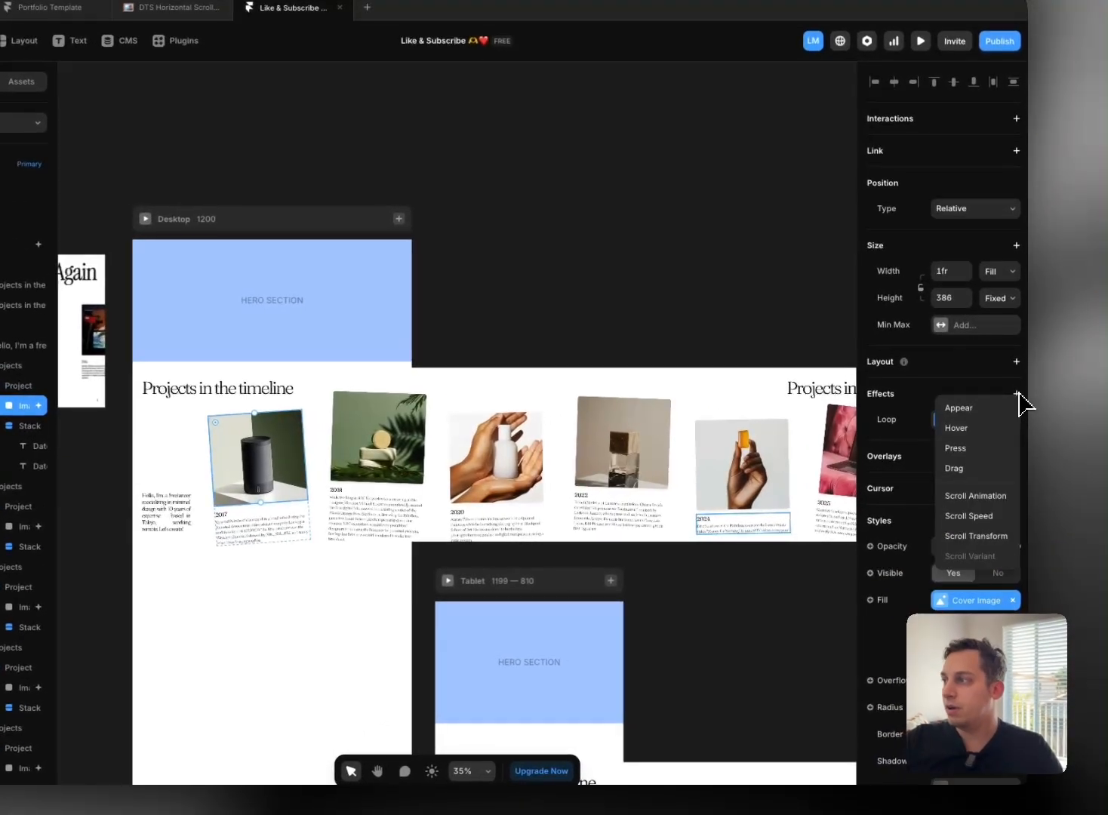
left_click(982, 429)
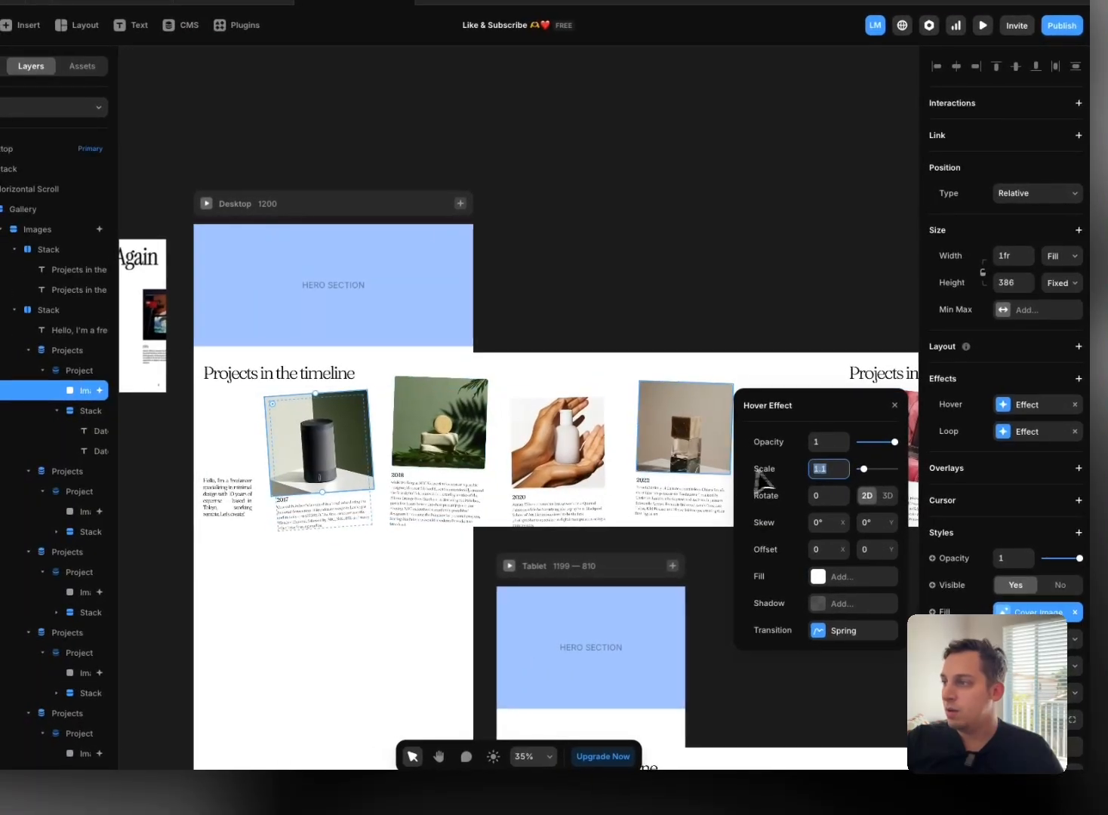
type("1.05")
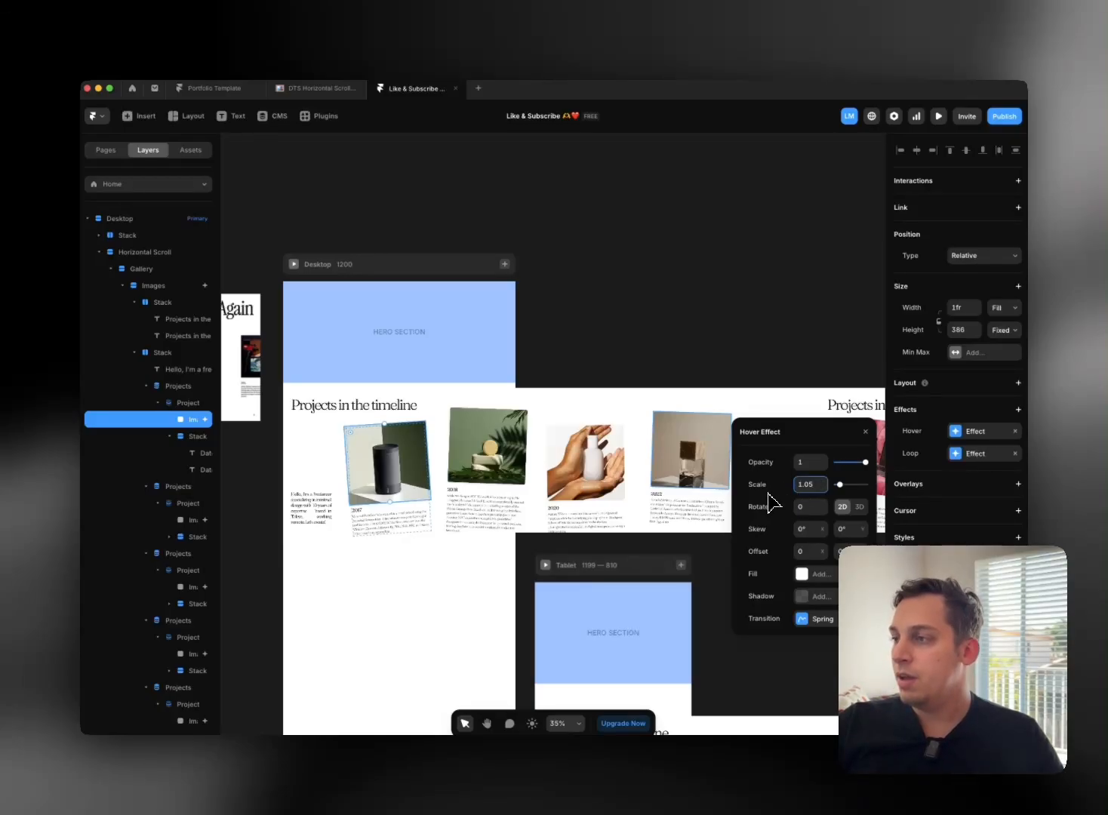
left_click(865, 431)
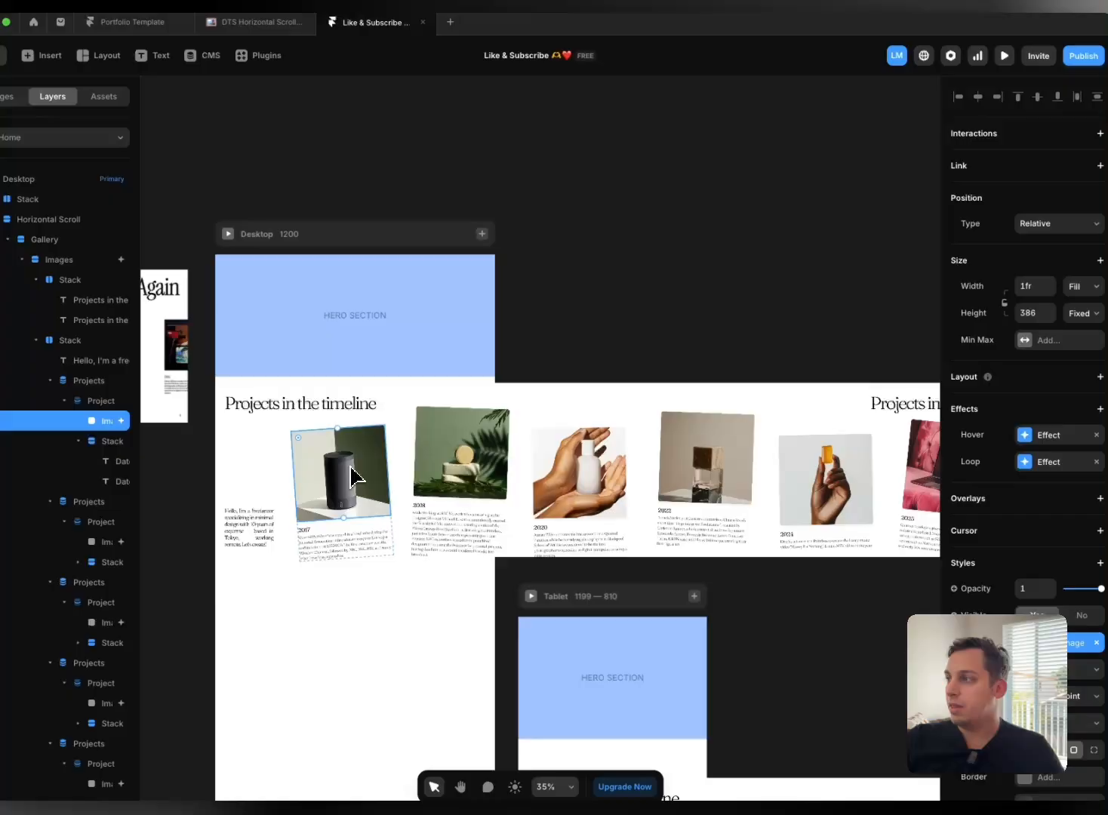
Step: Copy the Hover effect from the 2017 project image and paste it onto the 2018 image
right_click(353, 477)
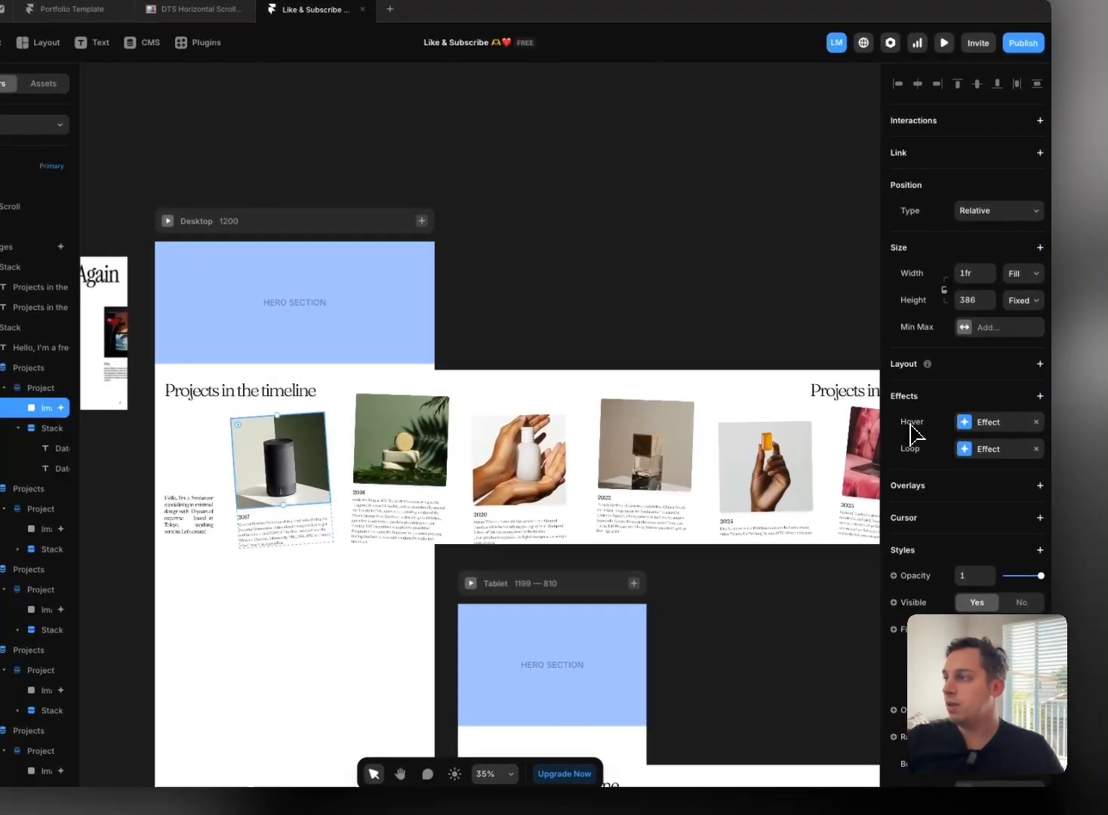
right_click(970, 445)
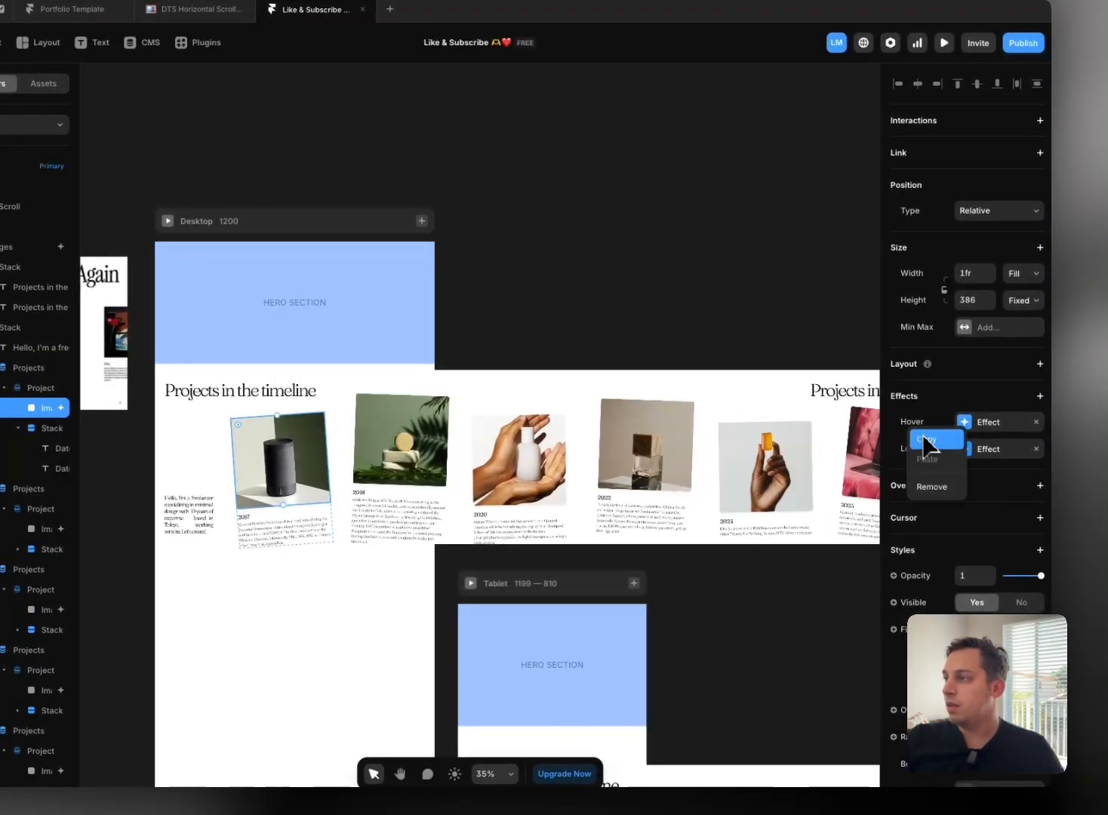
left_click(933, 441)
right_click(394, 445)
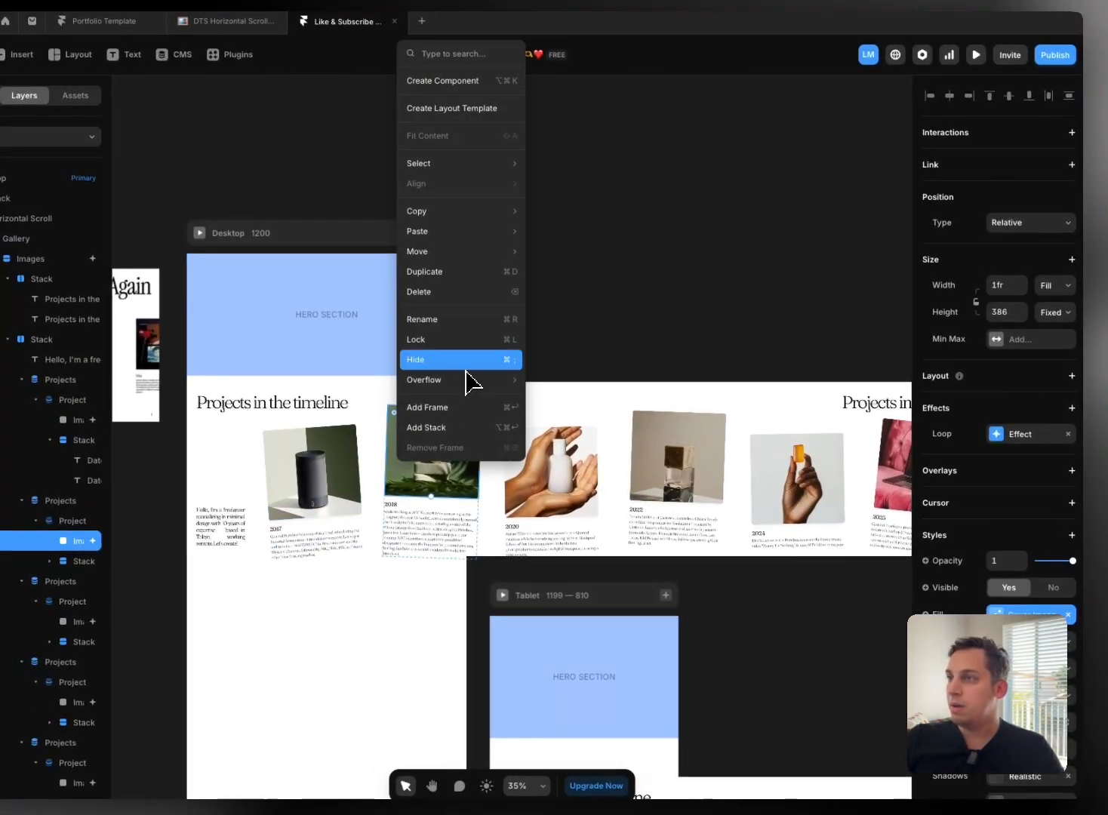
mouse_move(483, 231)
left_click(576, 312)
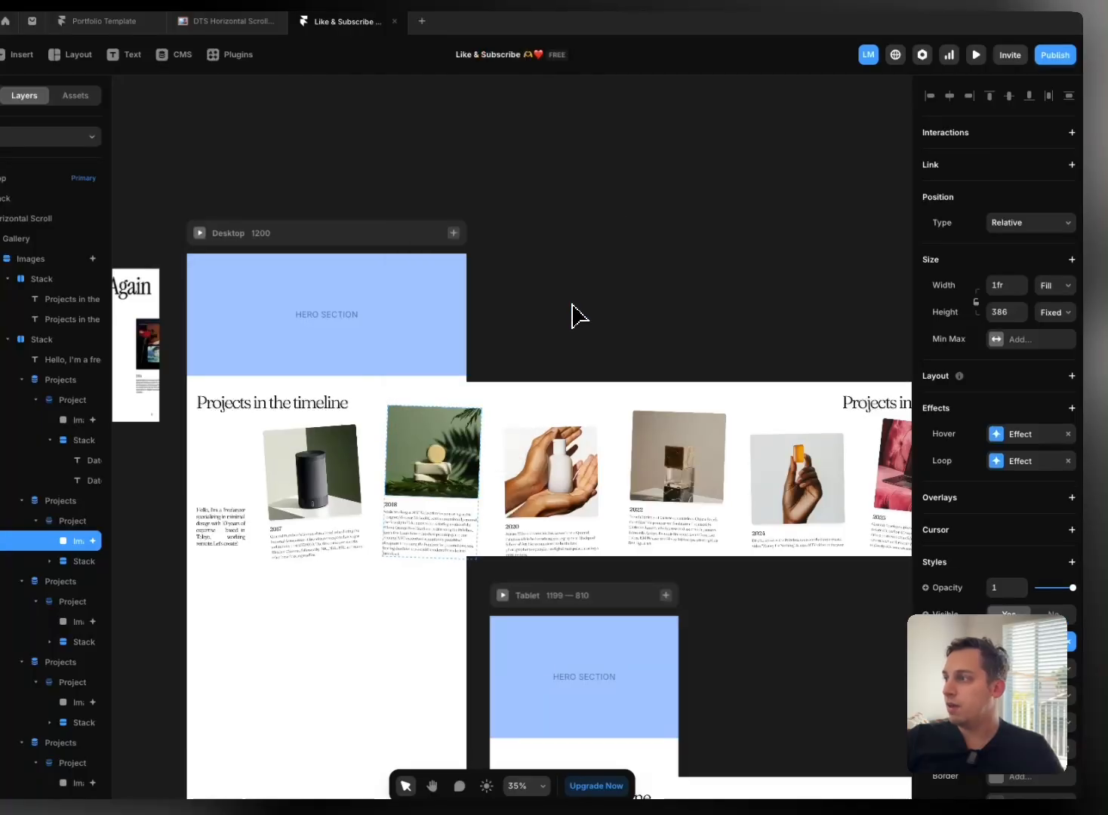
Step: Paste the copied Hover effect onto the 2020 and 2022 project images in the Desktop gallery
right_click(559, 461)
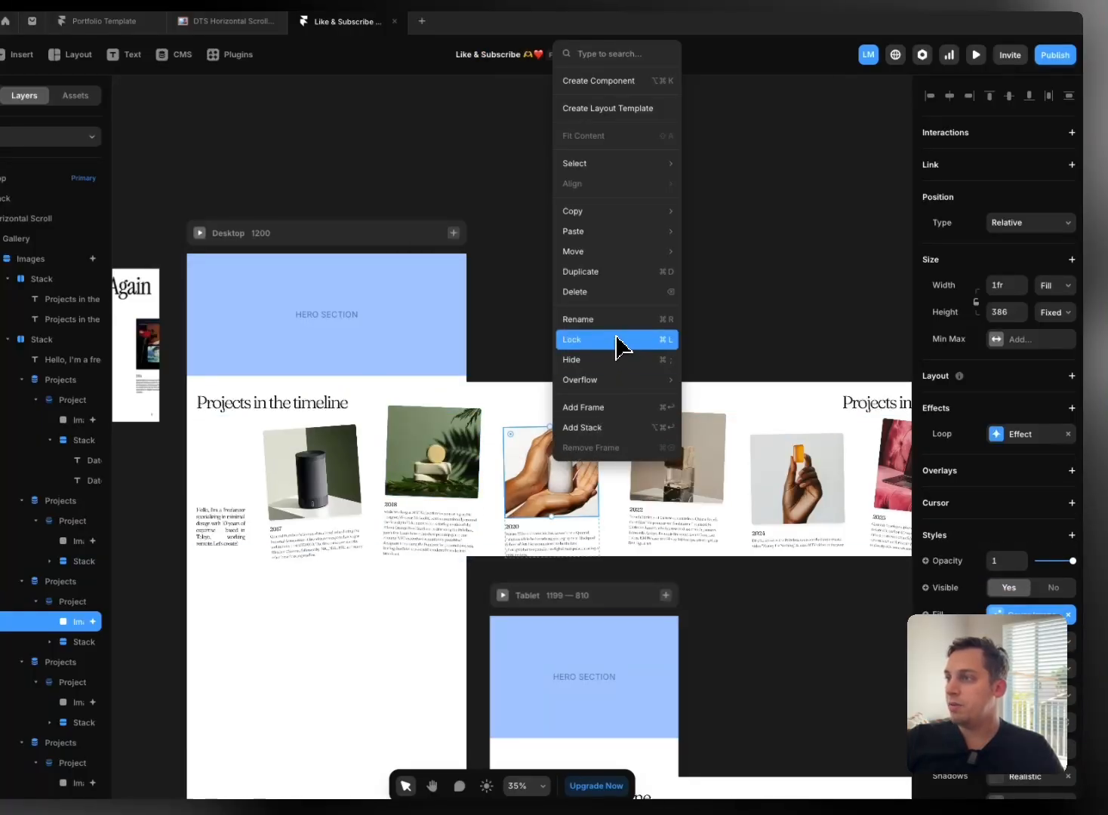
mouse_move(622, 234)
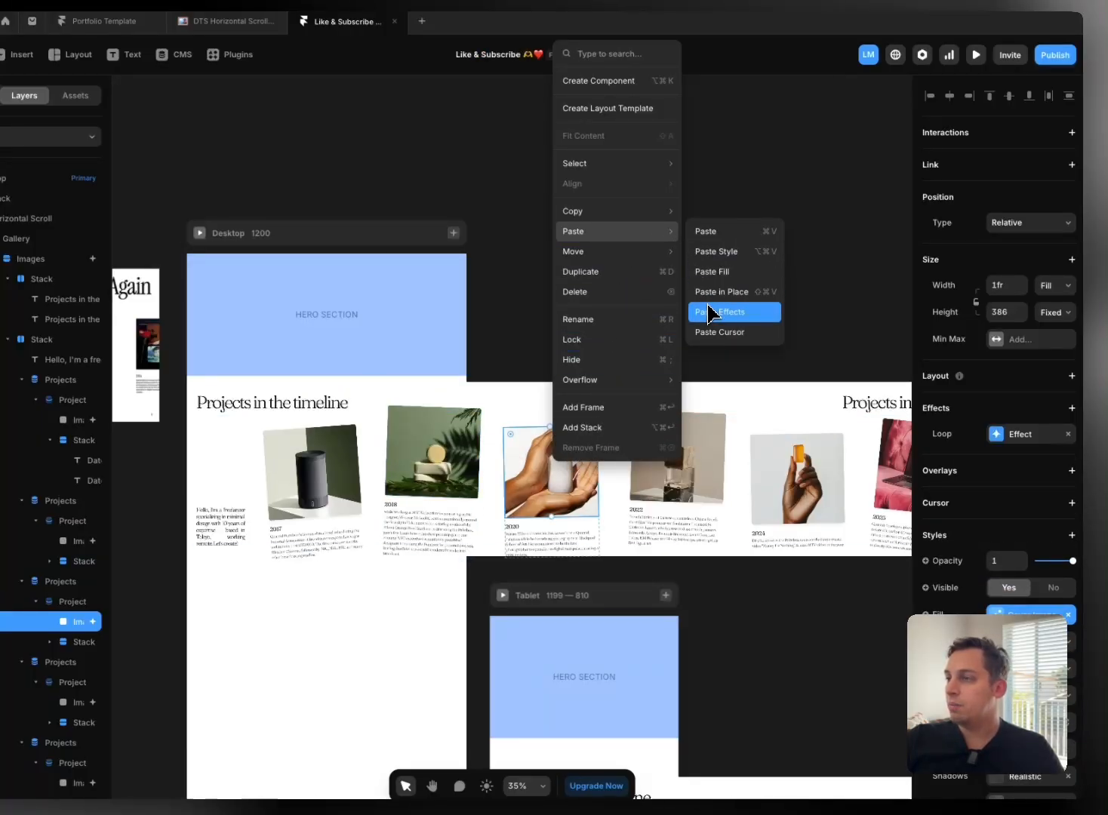
left_click(709, 312)
right_click(700, 483)
mouse_move(770, 245)
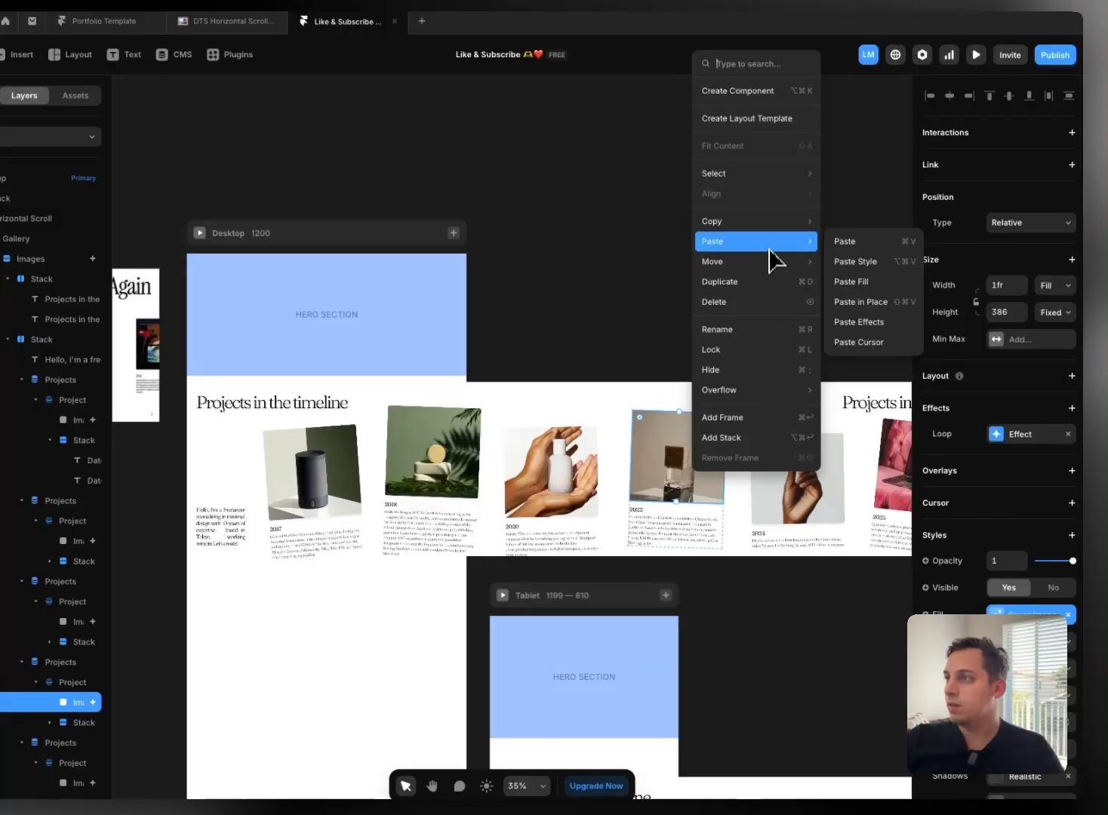
left_click(859, 322)
Step: Paste the copied Hover effect onto the 2024 and 2025 project images in the Desktop gallery
scroll(702, 387, "down", 2)
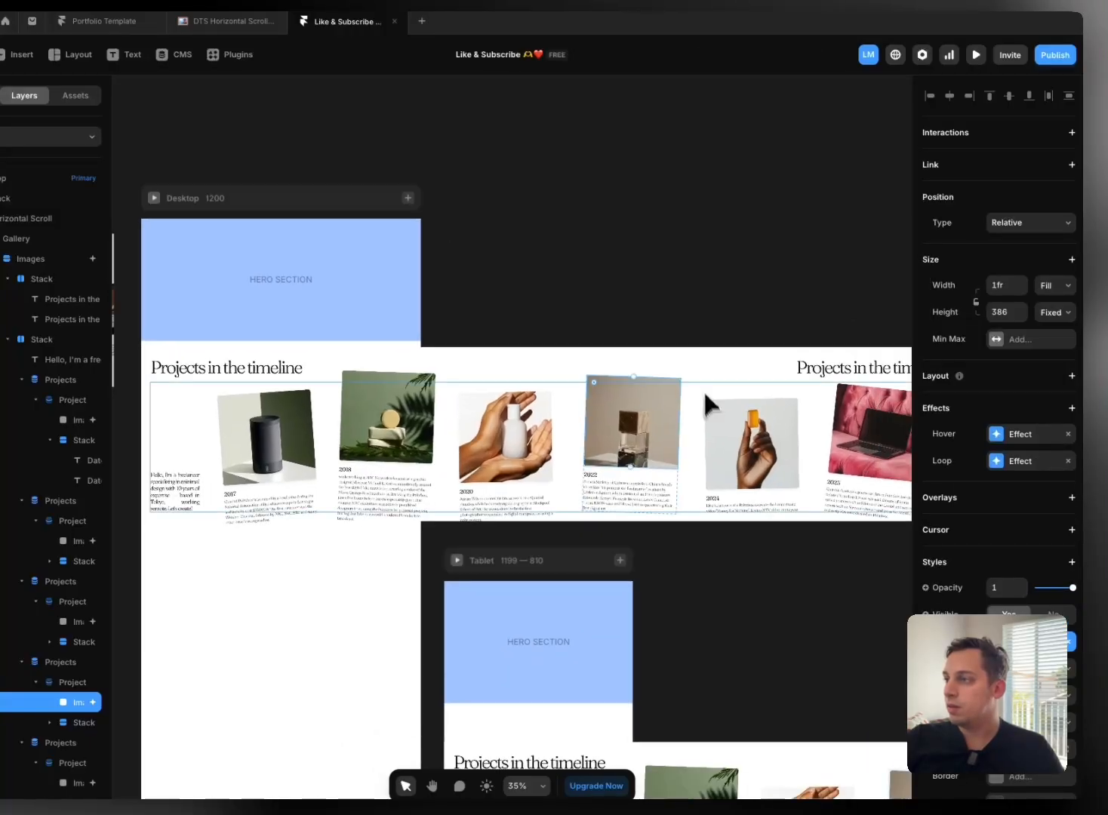
right_click(713, 392)
mouse_move(808, 582)
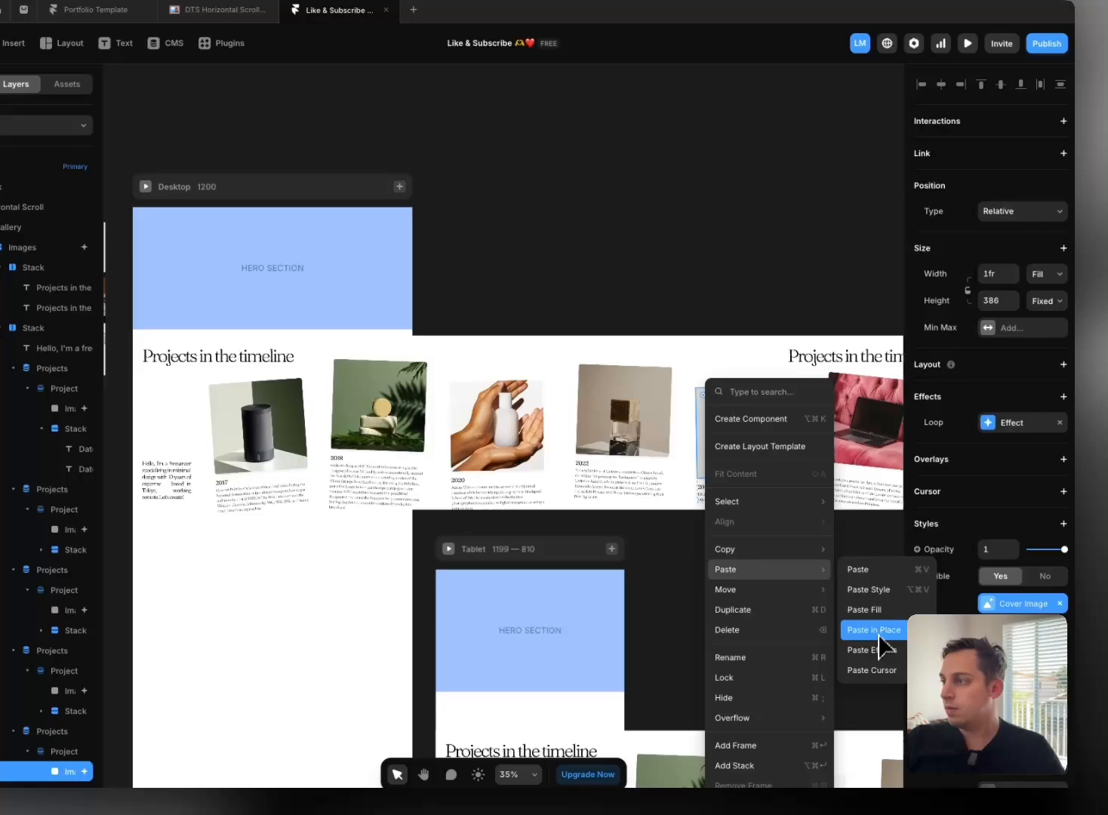
left_click(880, 647)
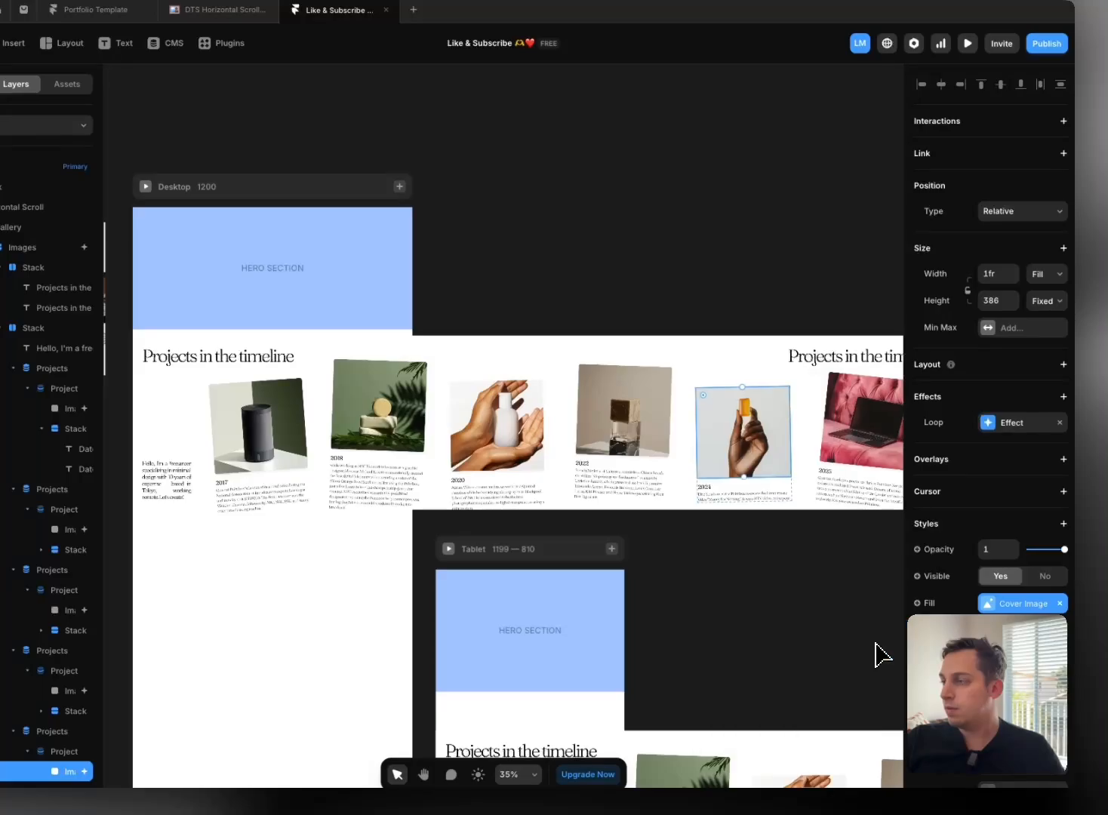
scroll(697, 521, "right", 5)
right_click(551, 437)
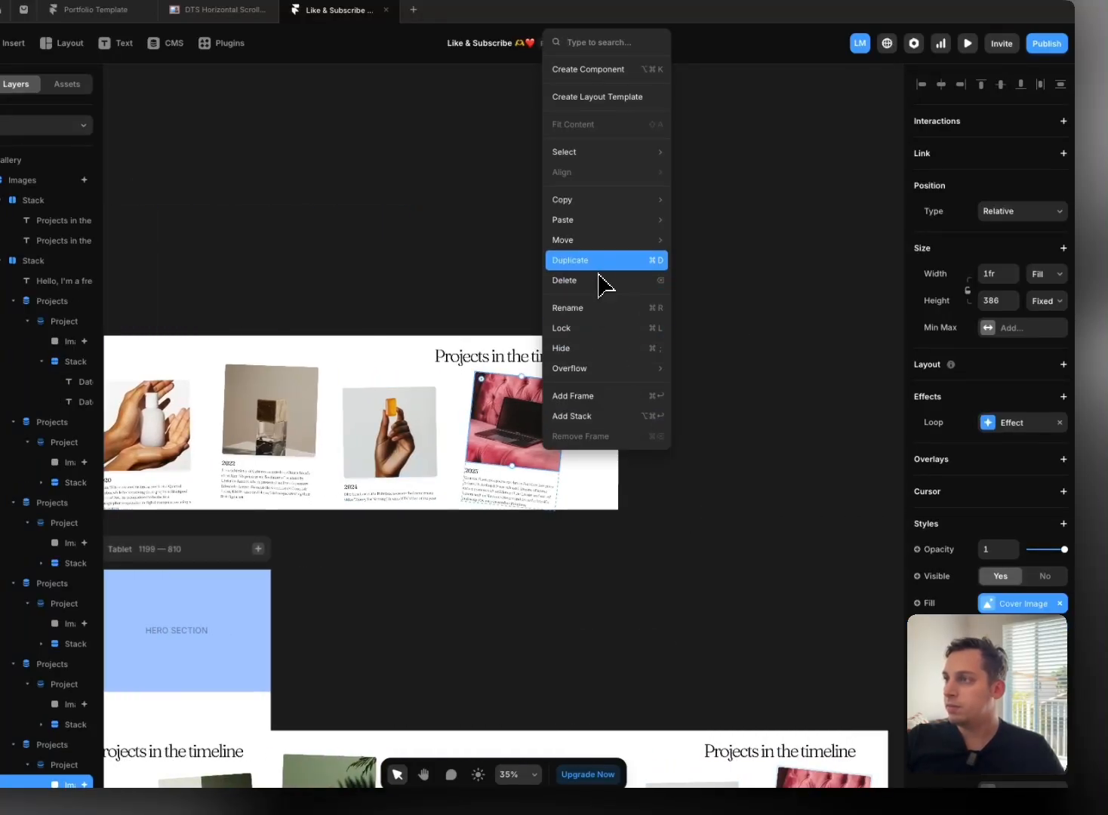
left_click(727, 302)
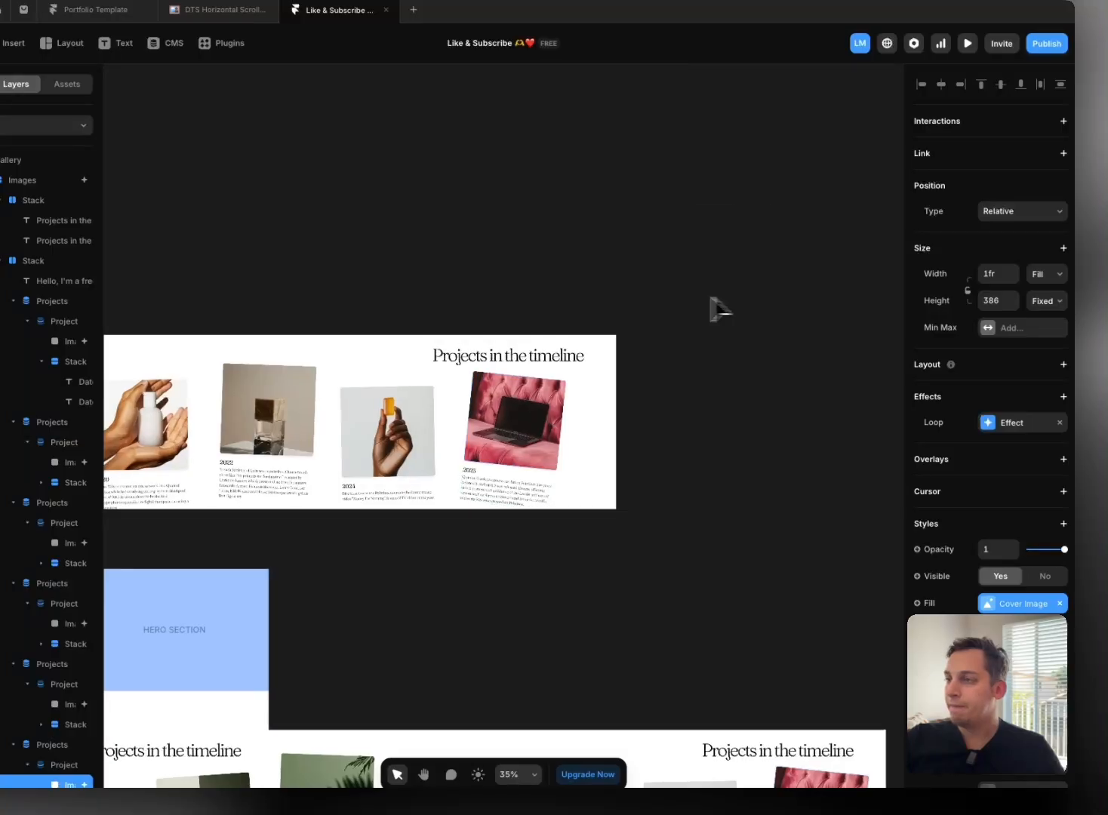
Step: Preview the Desktop page, check how the timeline's project images respond to hovering, and return to the canvas
scroll(455, 304, "left", 7)
left_click(413, 219)
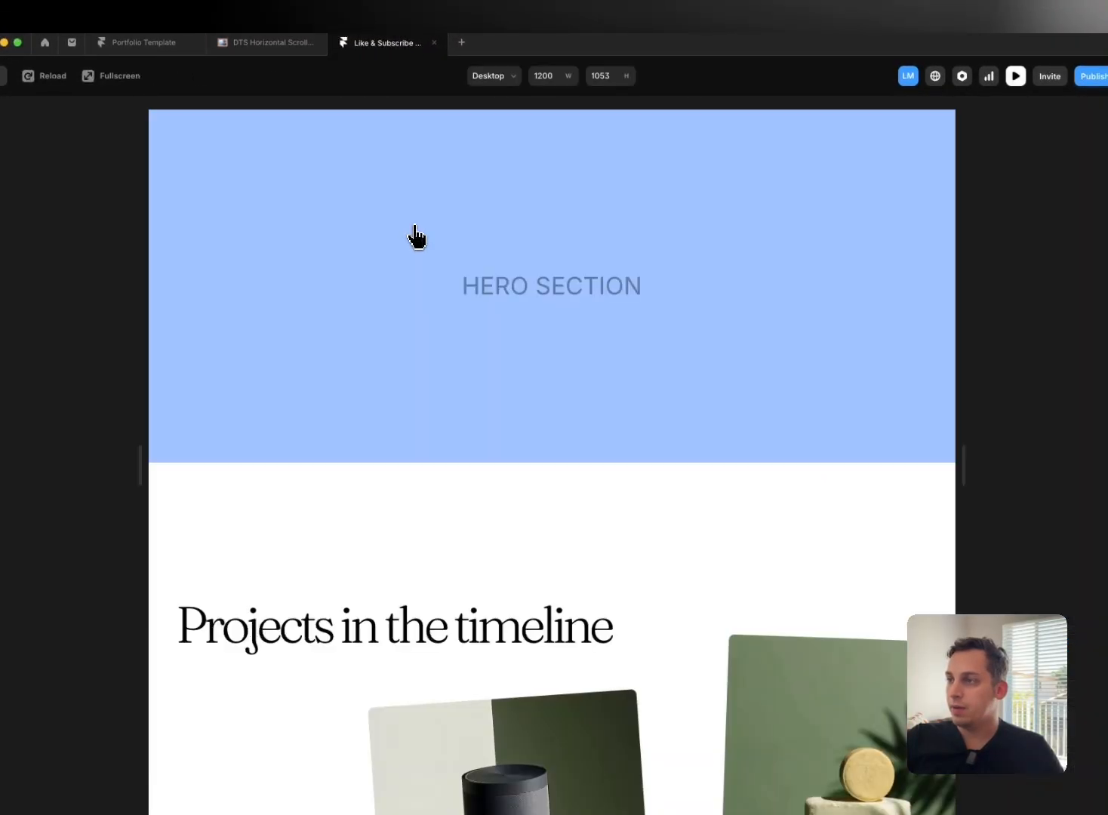
scroll(448, 378, "down", 4)
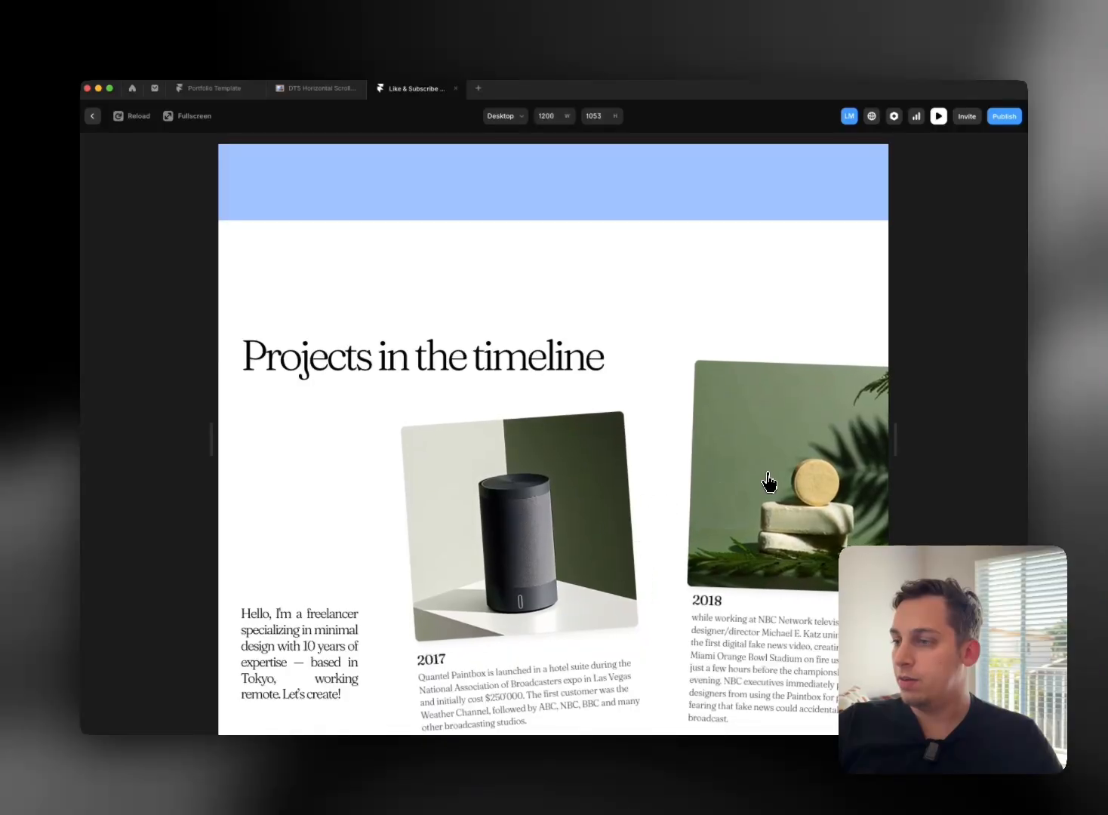
scroll(769, 484, "down", 5)
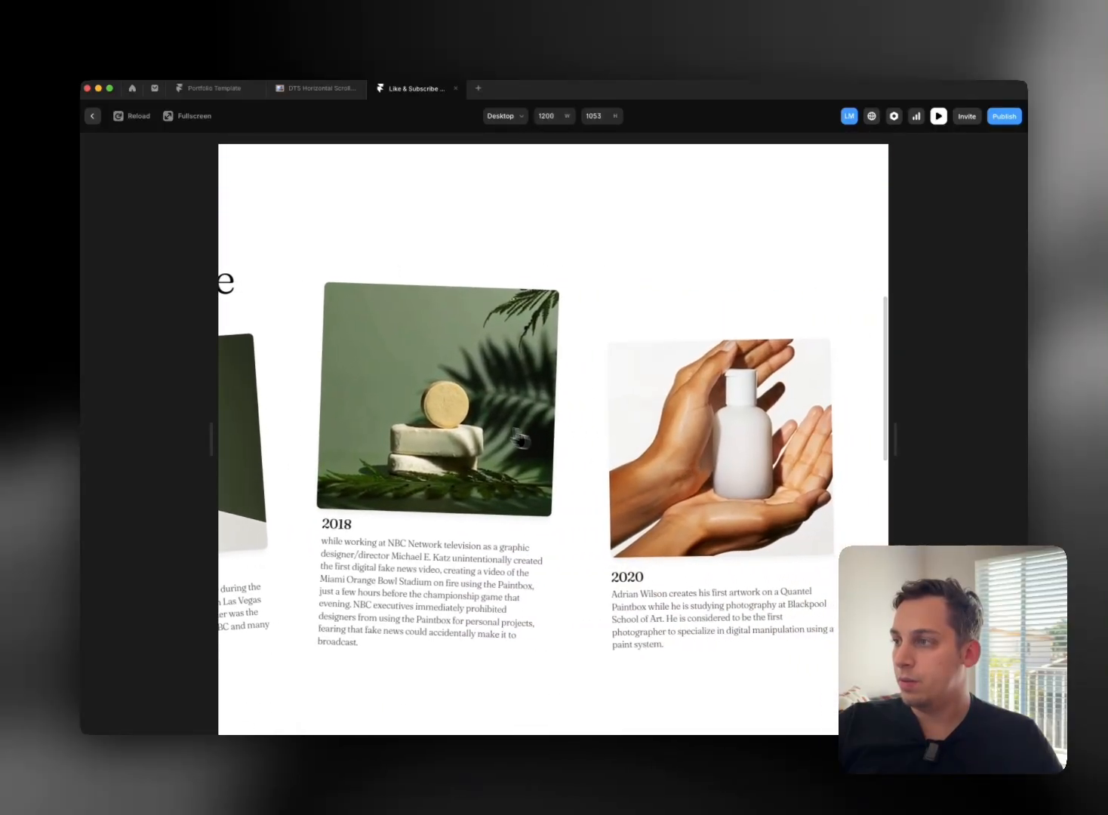
scroll(379, 375, "up", 3)
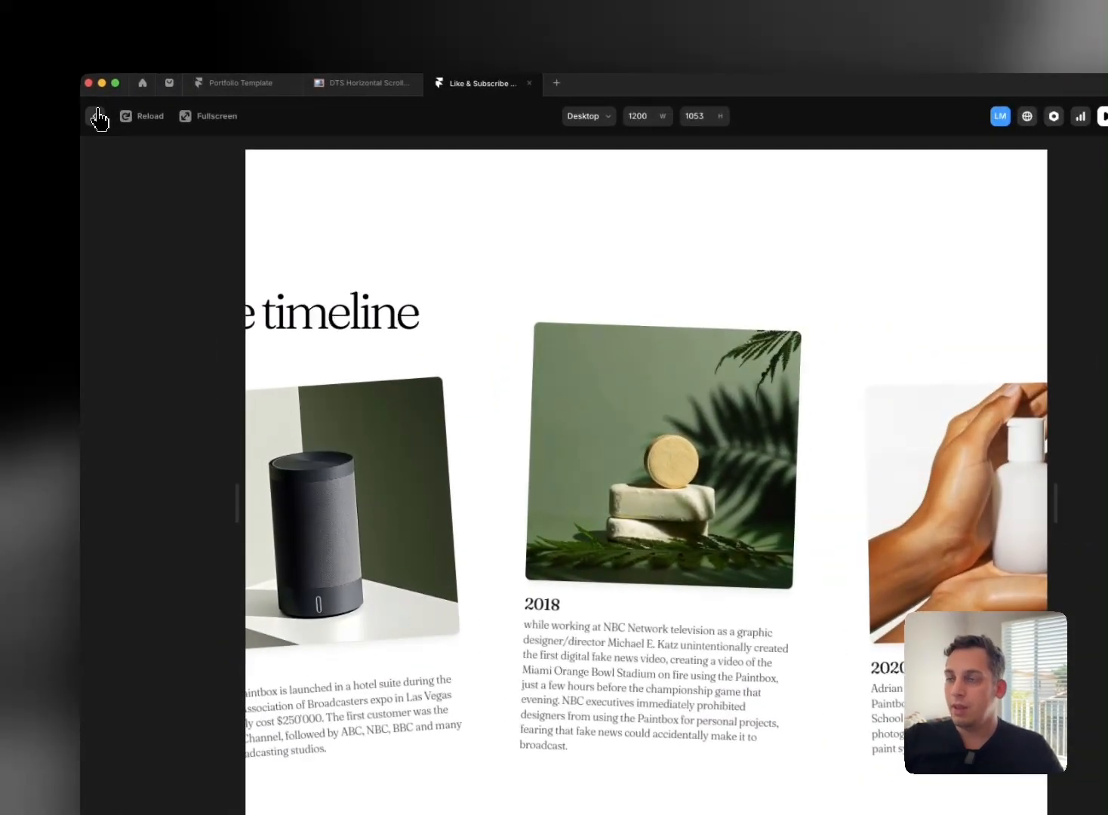
left_click(92, 115)
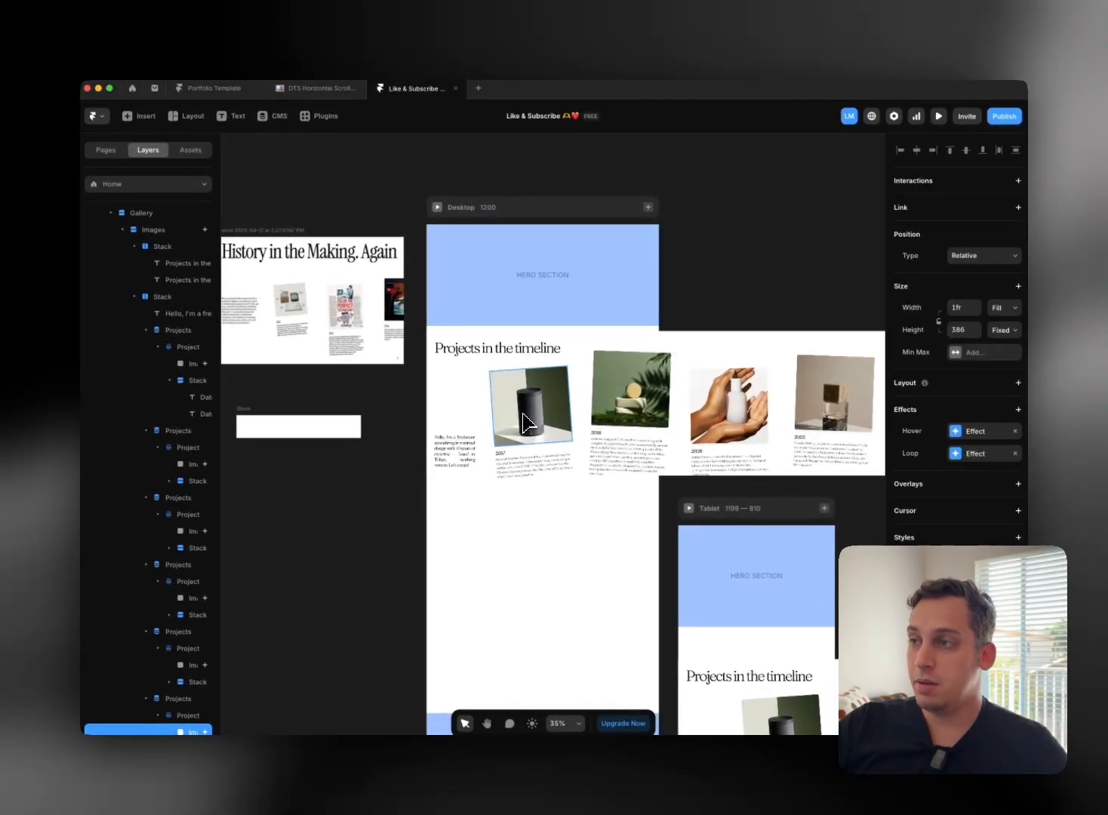
Step: Select the 2017 project image and create a new CMS page for the Projects collection
left_click(526, 423)
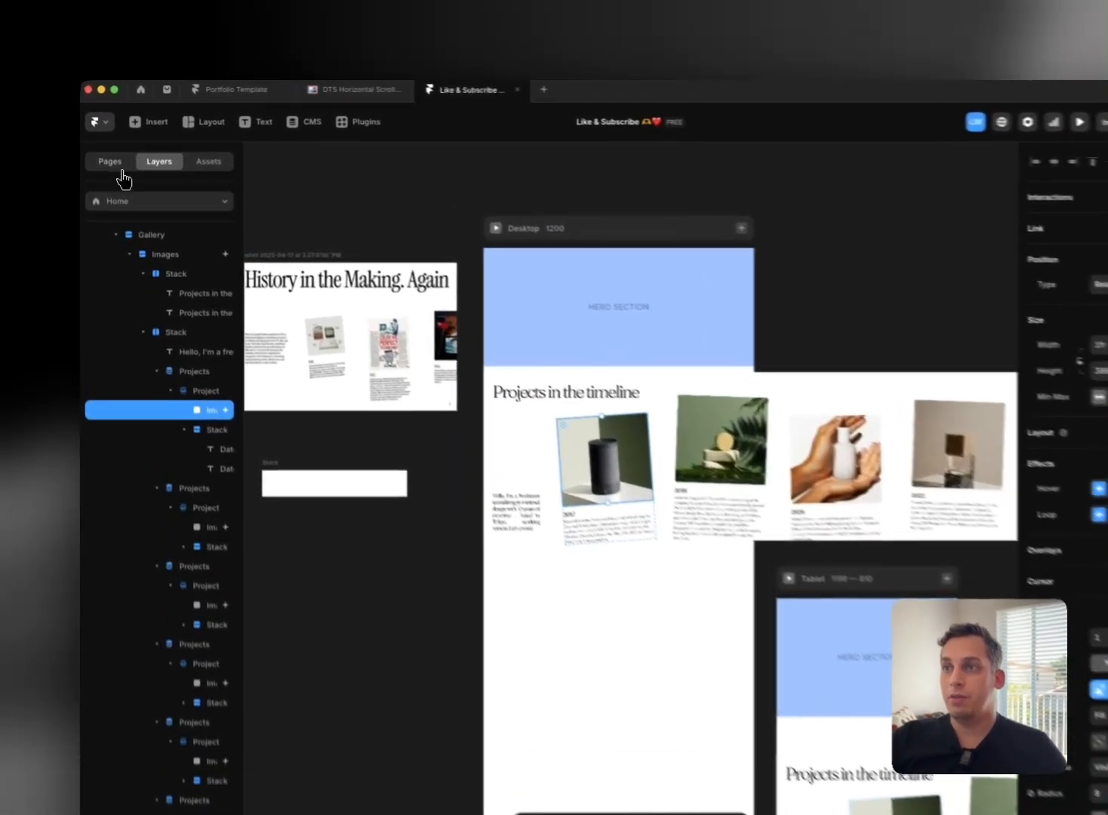
left_click(106, 150)
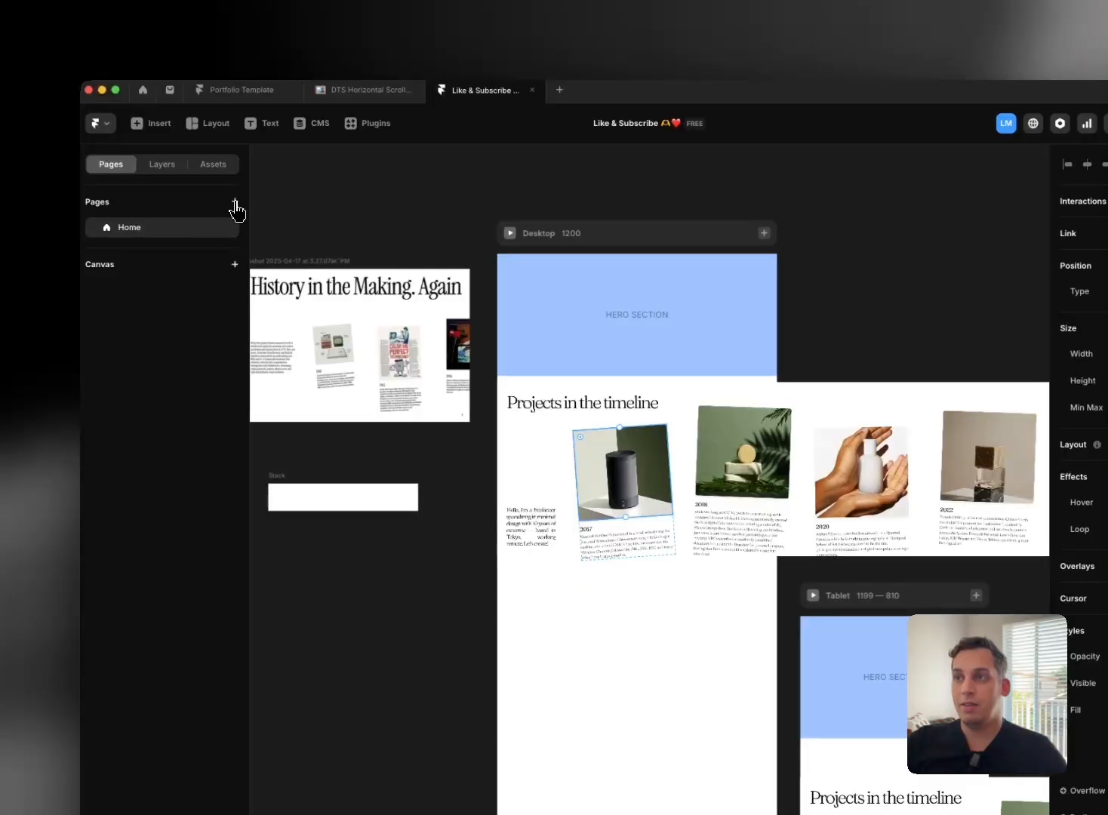
left_click(205, 179)
mouse_move(264, 237)
mouse_move(332, 238)
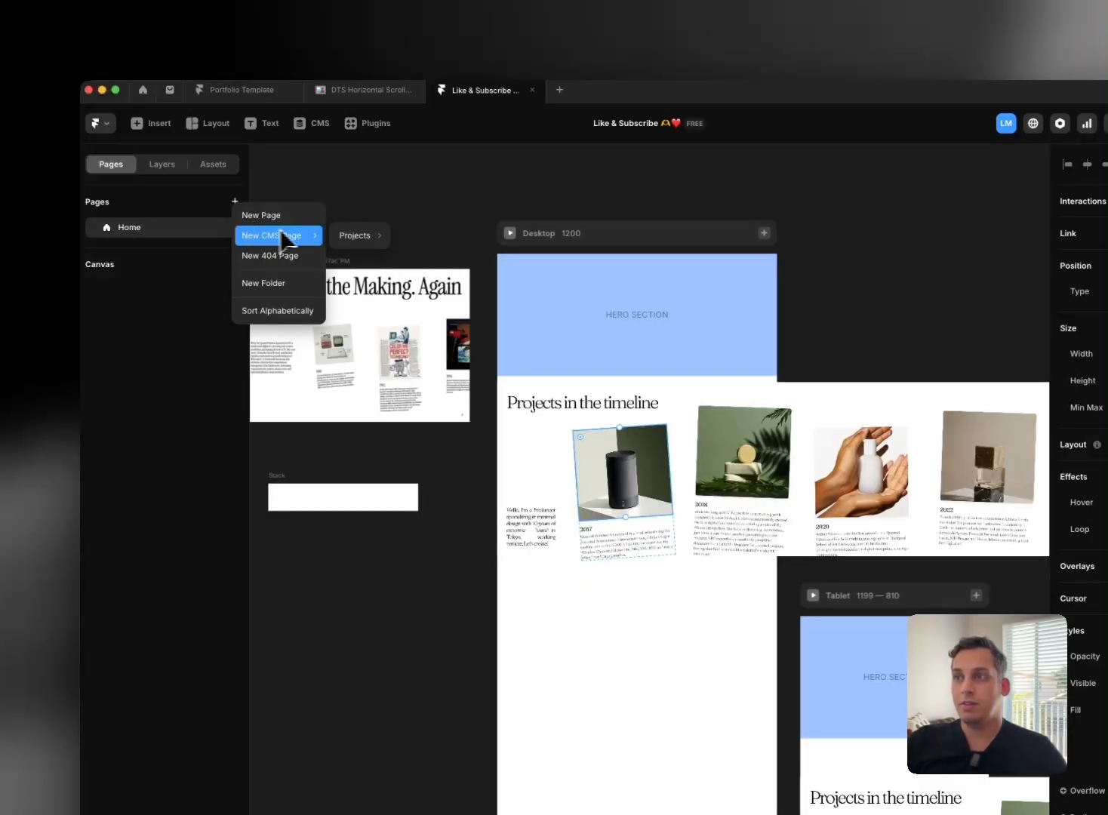
mouse_move(371, 242)
left_click(412, 257)
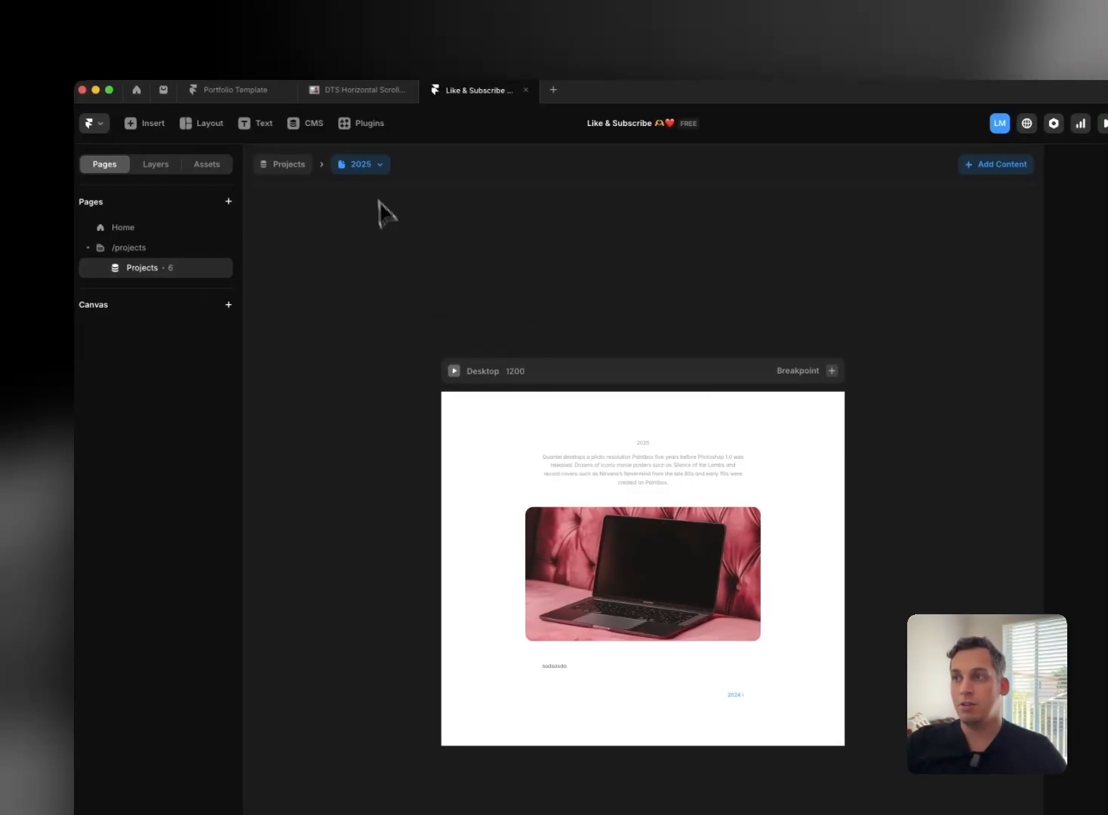
Step: View the 2022 and 2018 entries on the Projects CMS page, and return to the Home page's layers
left_click(358, 166)
left_click(364, 230)
left_click(353, 162)
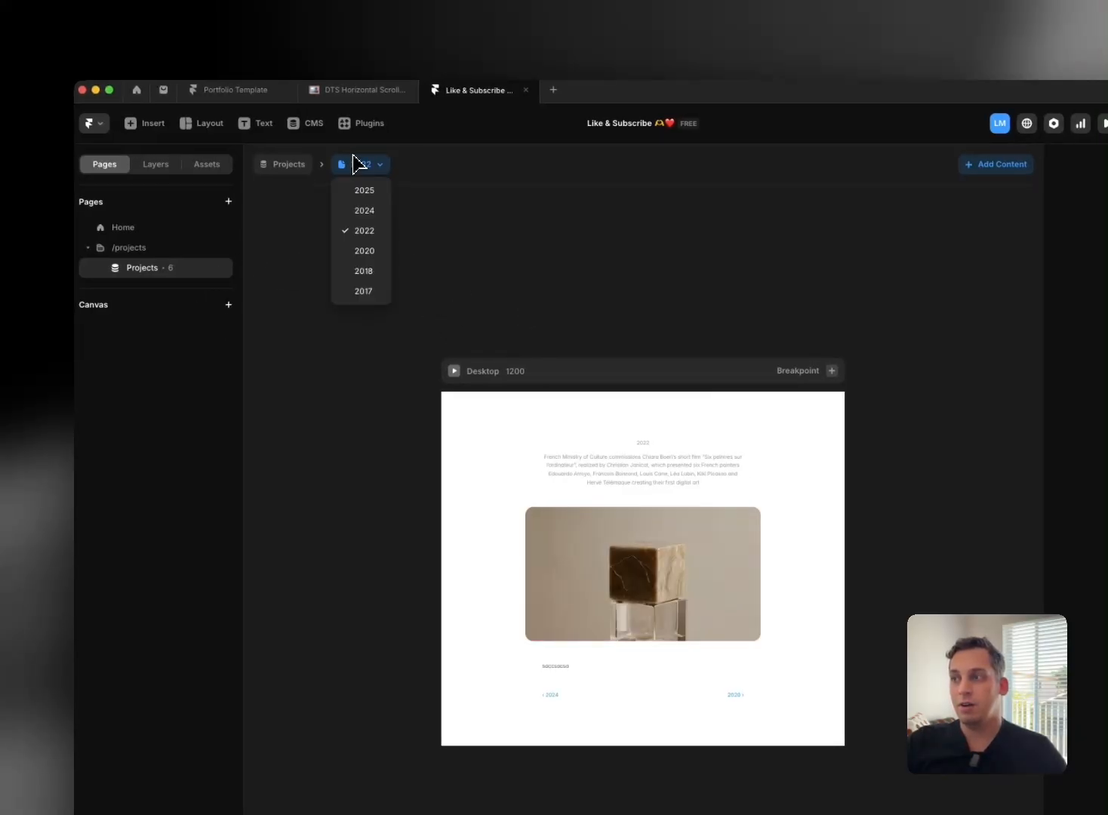
left_click(363, 272)
left_click(125, 227)
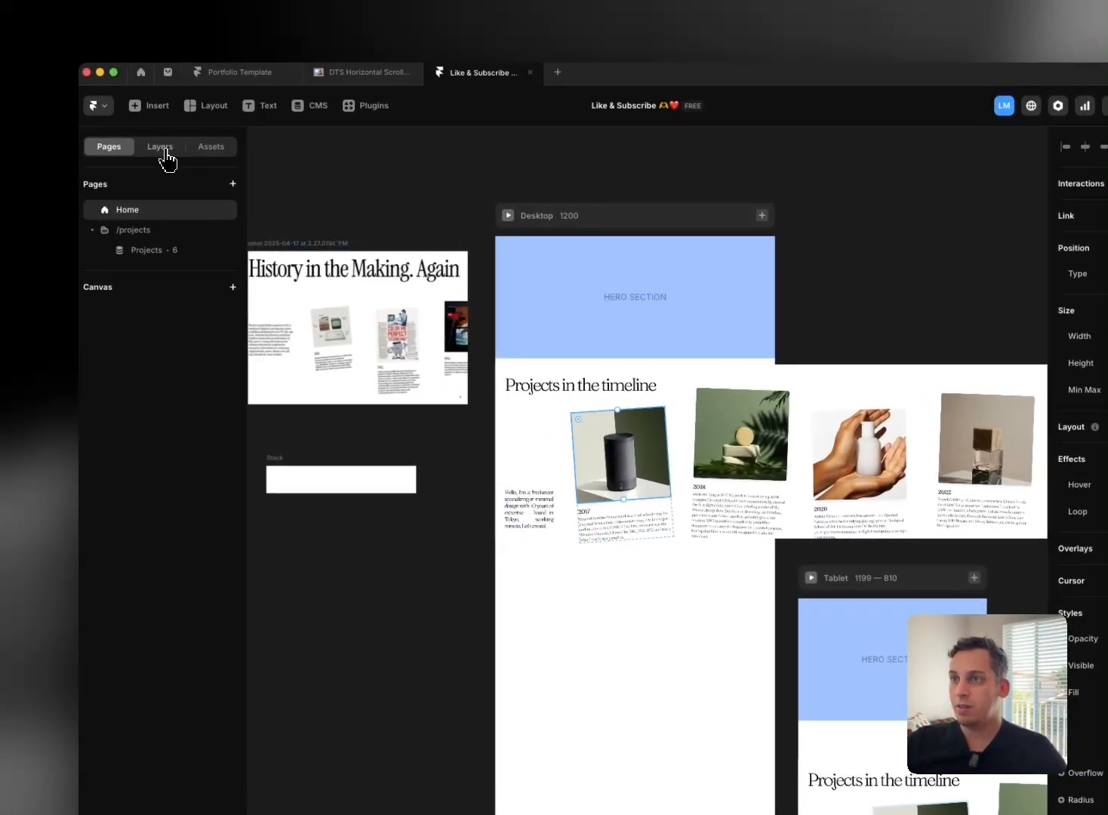
left_click(161, 148)
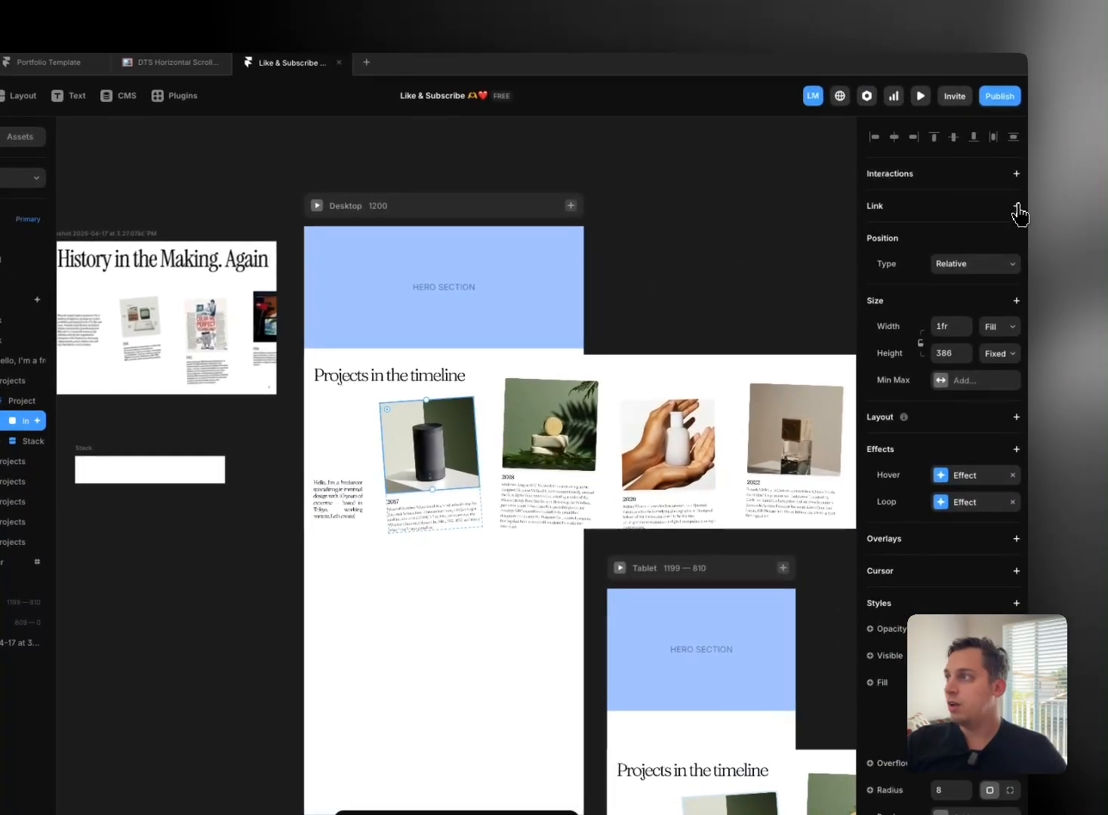
Step: Link the 2017 and 2018 project images in the Desktop gallery to the /projects/:slug CMS page
left_click(1015, 206)
left_click(967, 237)
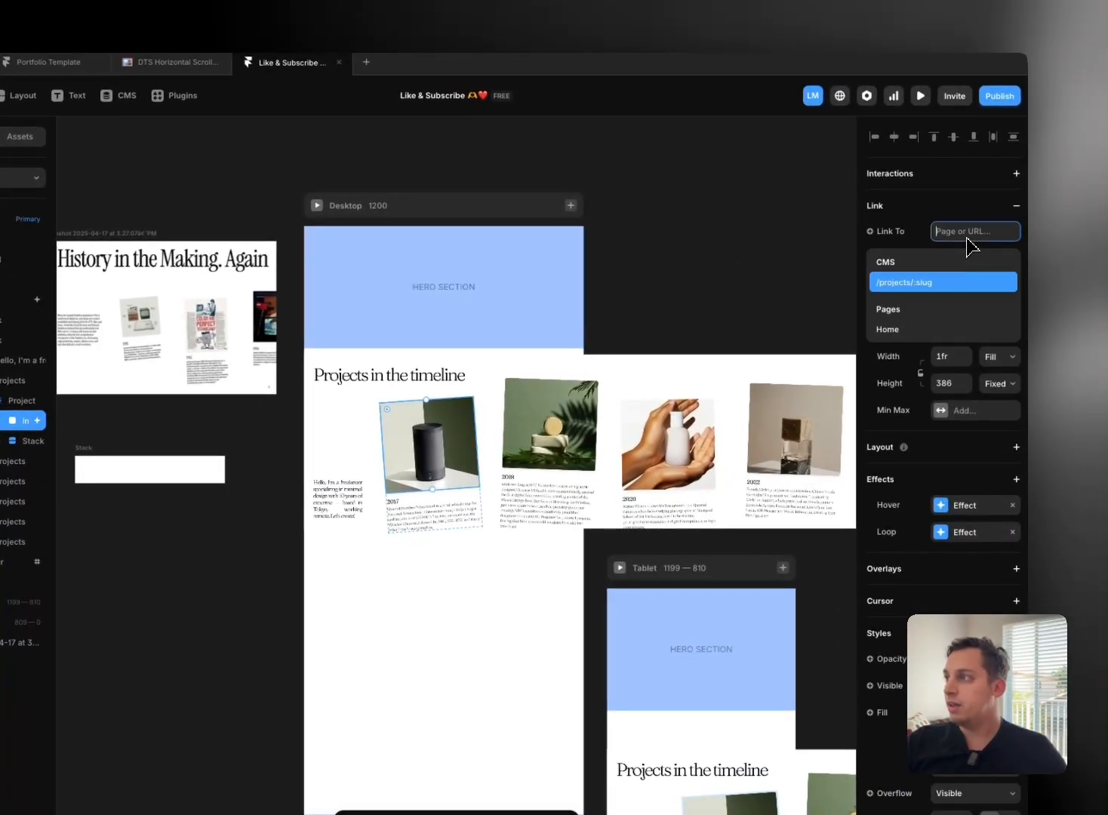
left_click(926, 284)
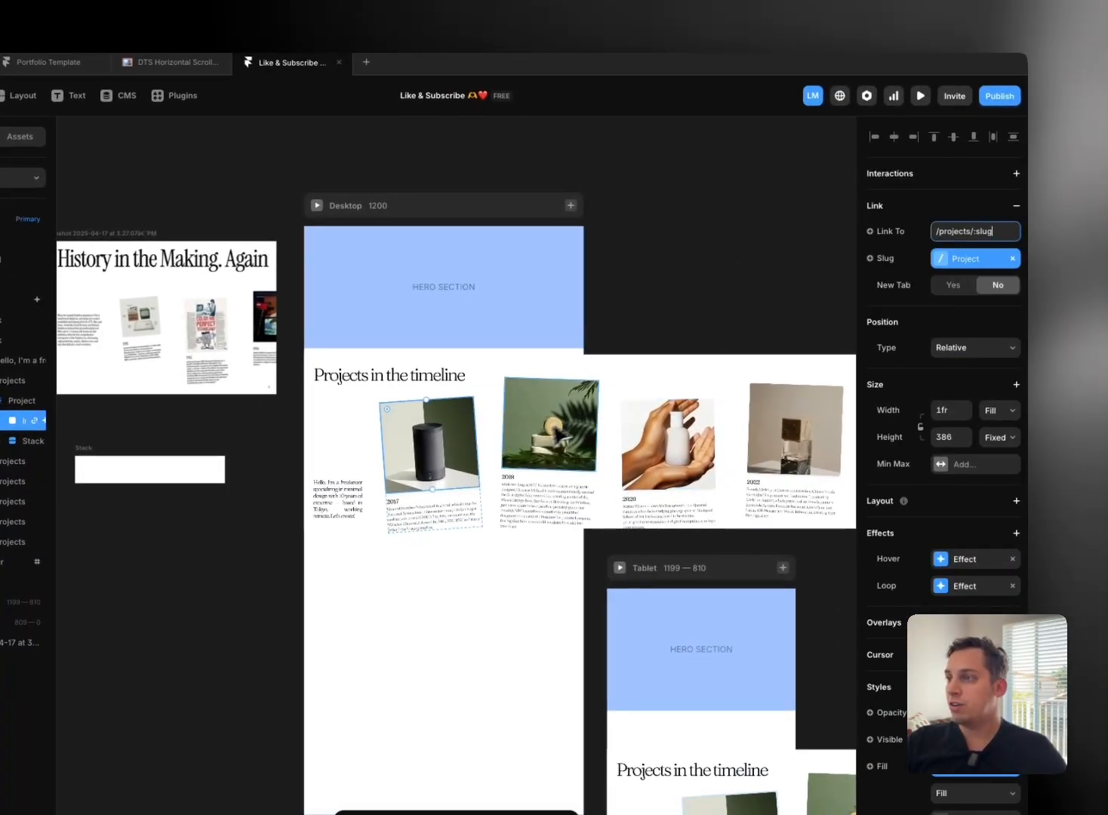
left_click(551, 423)
left_click(1015, 208)
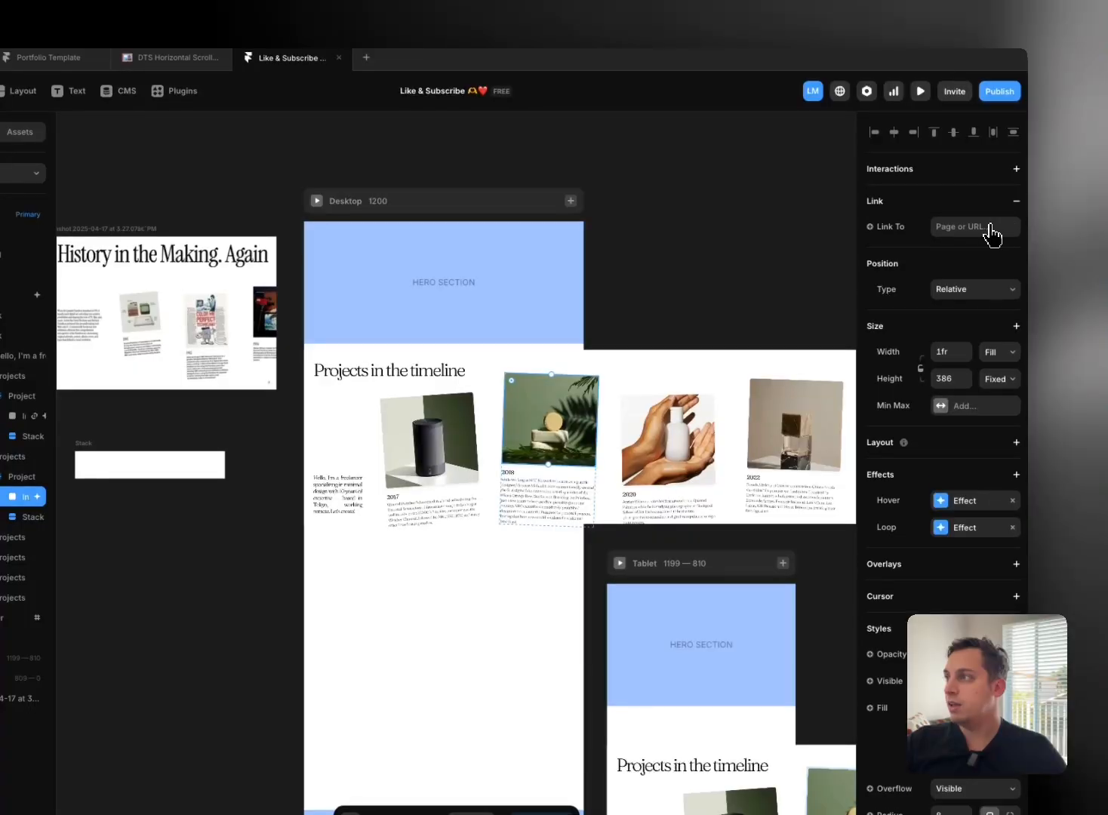
left_click(989, 240)
left_click(947, 280)
Step: Link the 2020 and 2022 project images in the Desktop gallery to the /projects/:slug CMS page
left_click(677, 434)
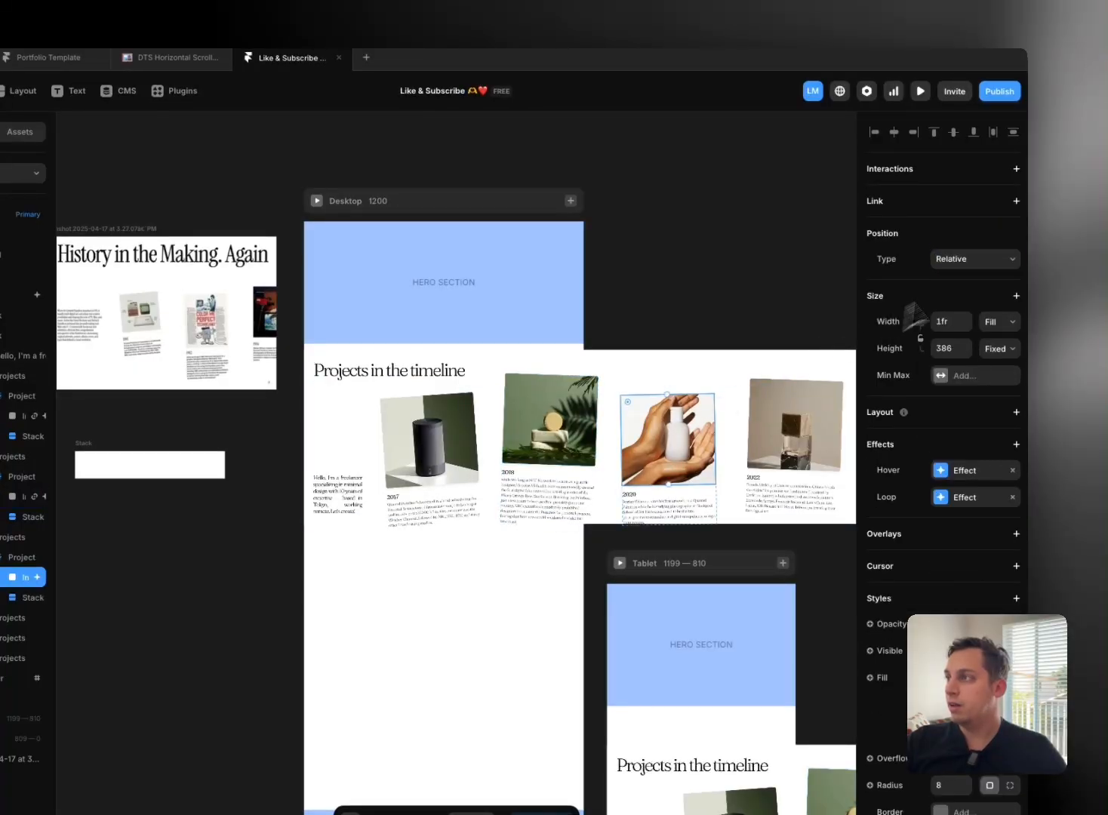
left_click(1015, 203)
left_click(982, 235)
left_click(957, 276)
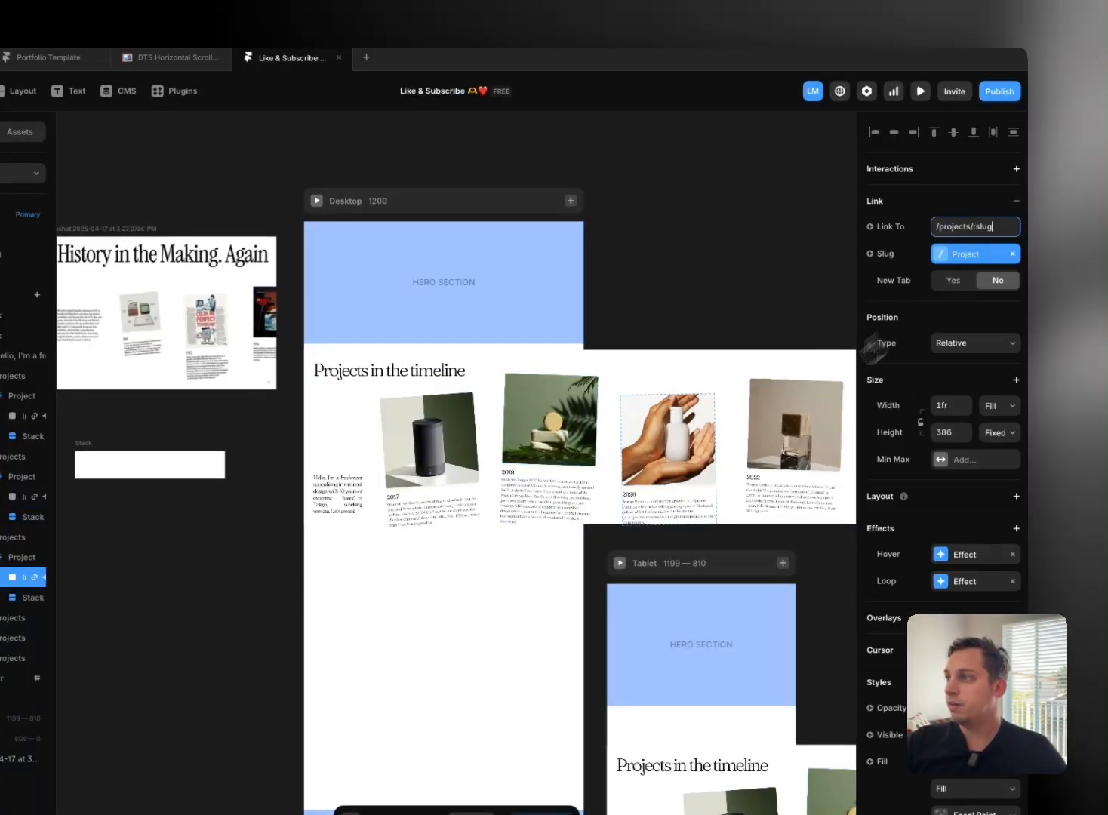
left_click(787, 418)
left_click(1016, 202)
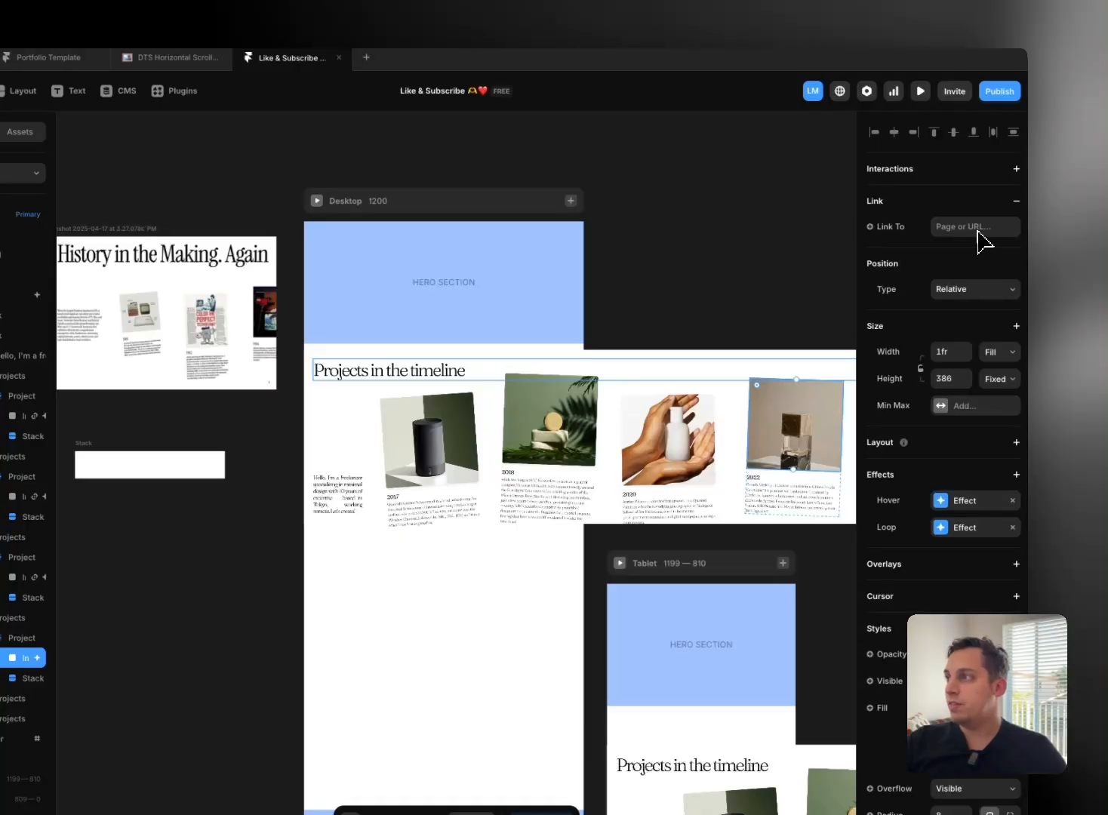
left_click(980, 236)
left_click(955, 277)
Step: Link the 2024 and 2025 project images in the Desktop gallery to the /projects/:slug CMS page
scroll(750, 318, "right", 3)
scroll(749, 318, "right", 4)
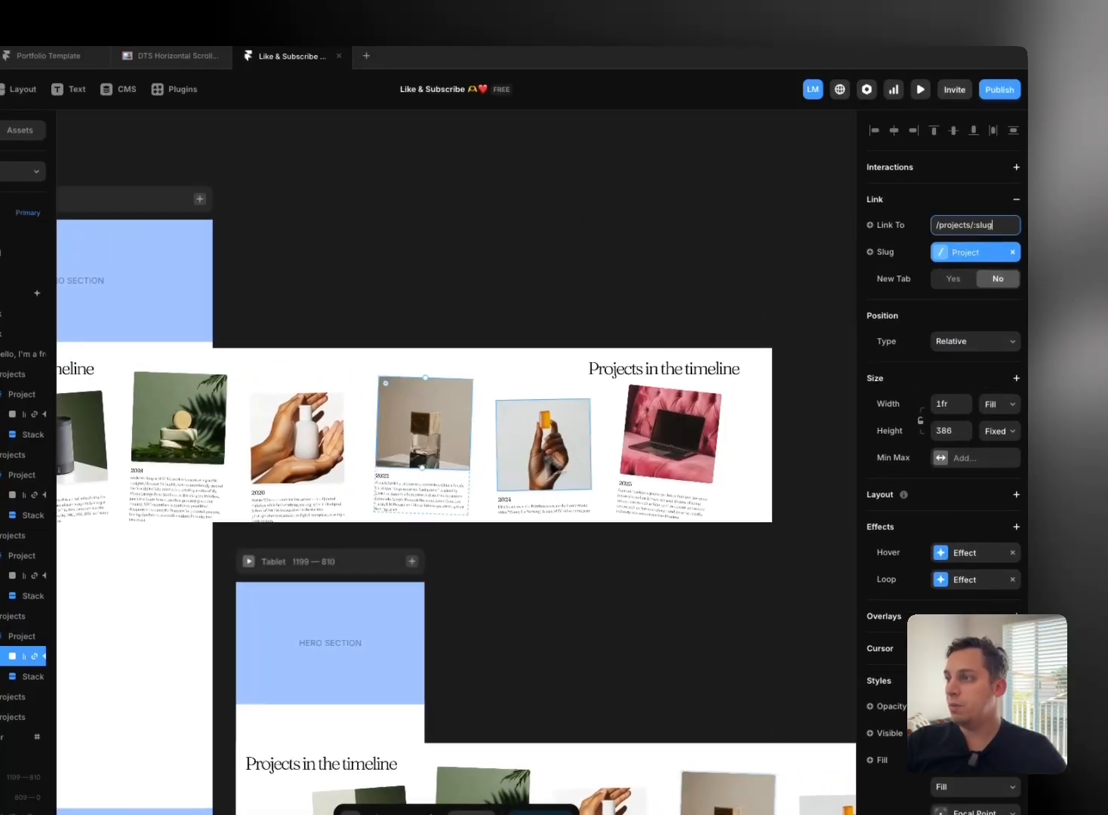
left_click(519, 487)
left_click(1016, 197)
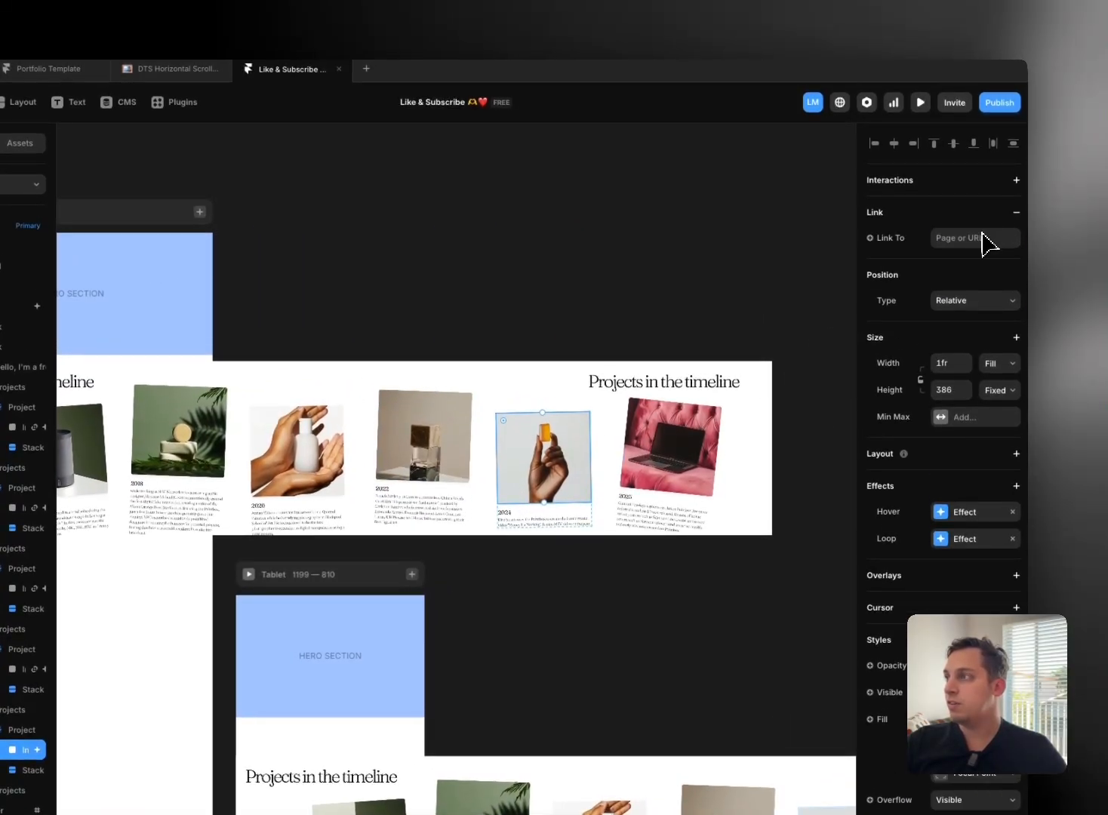
left_click(984, 225)
left_click(940, 276)
left_click(709, 442)
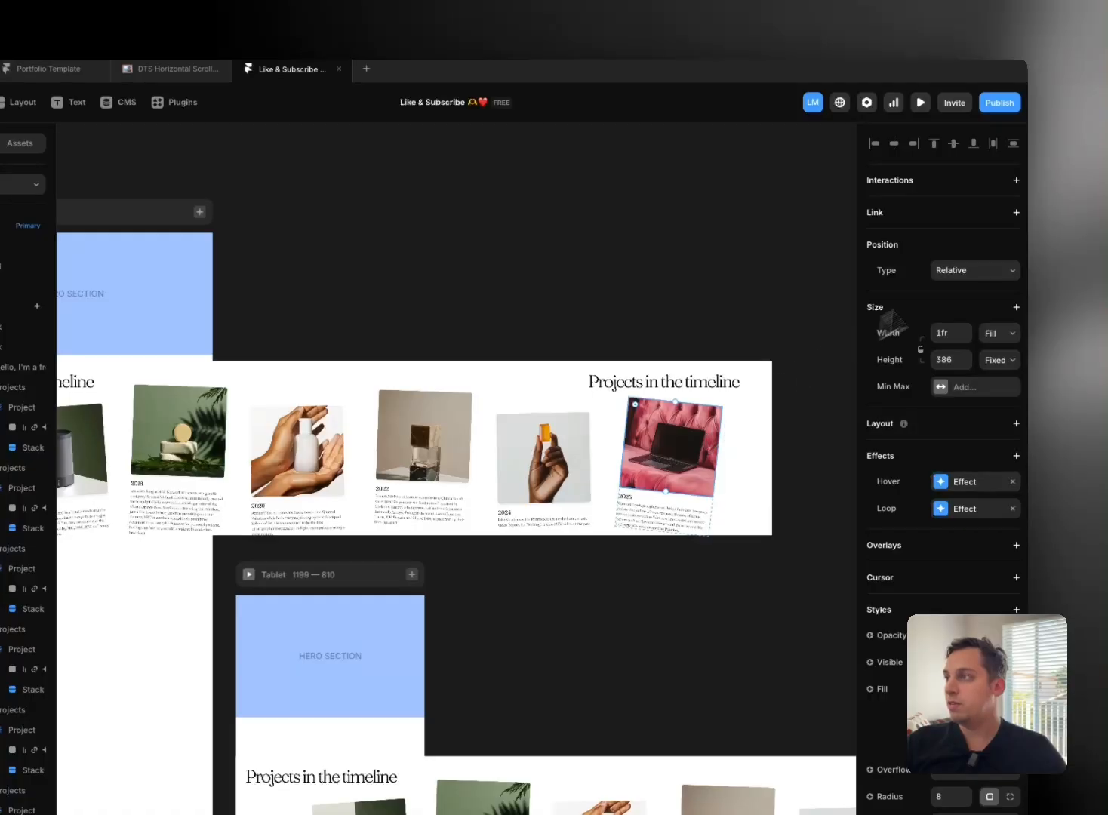
left_click(1016, 212)
left_click(973, 240)
left_click(943, 287)
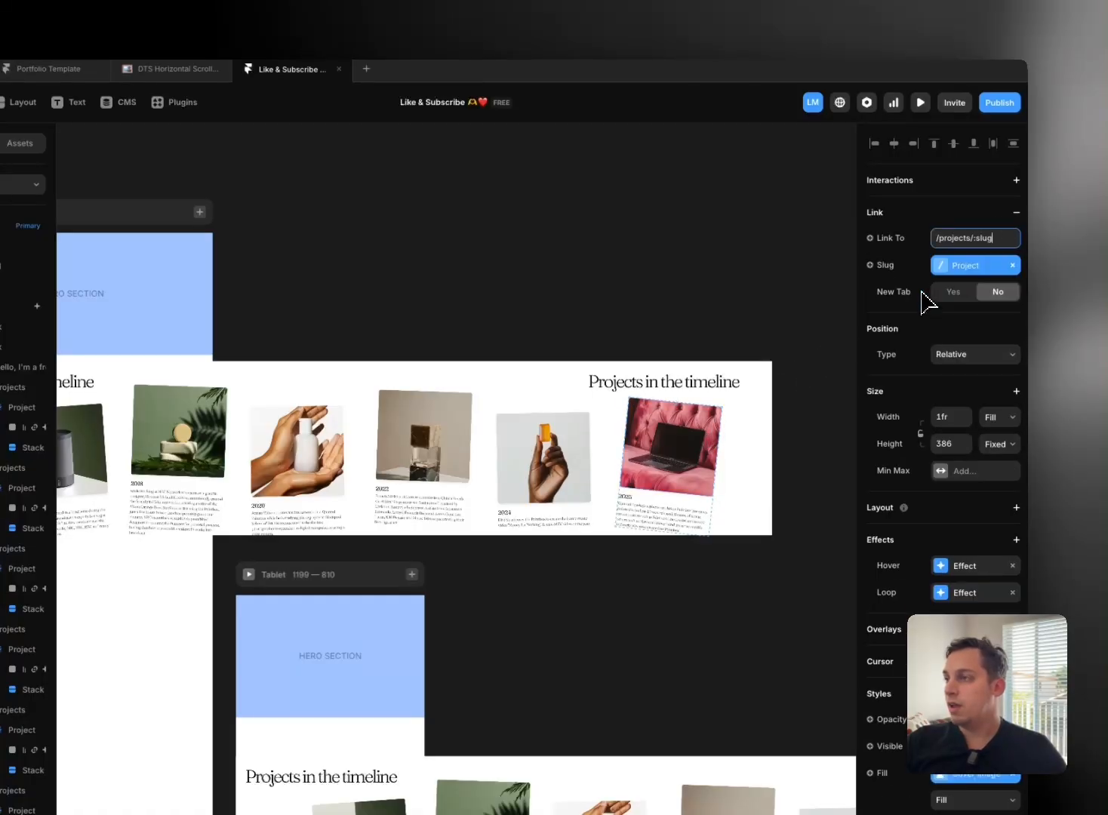
Step: Preview the Desktop page, test the 2017 image's link to its project page, and return to the canvas
scroll(604, 294, "left", 2)
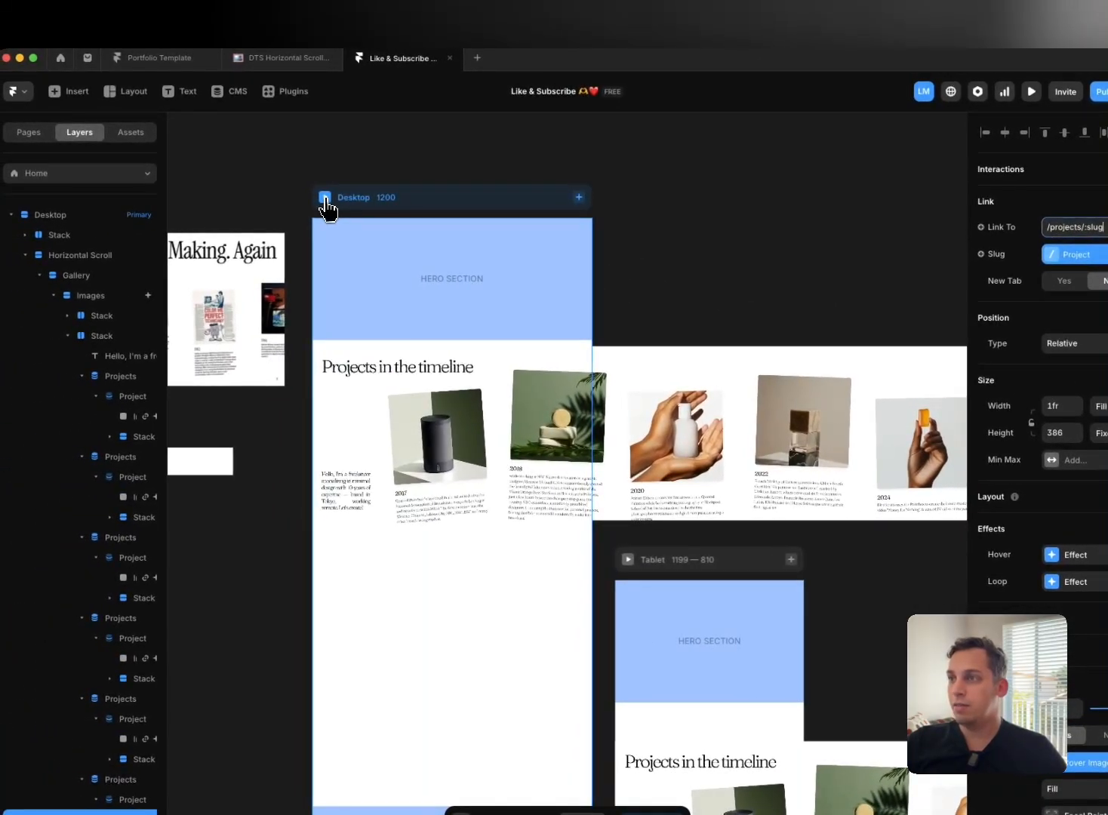
left_click(329, 207)
scroll(330, 213, "down", 10)
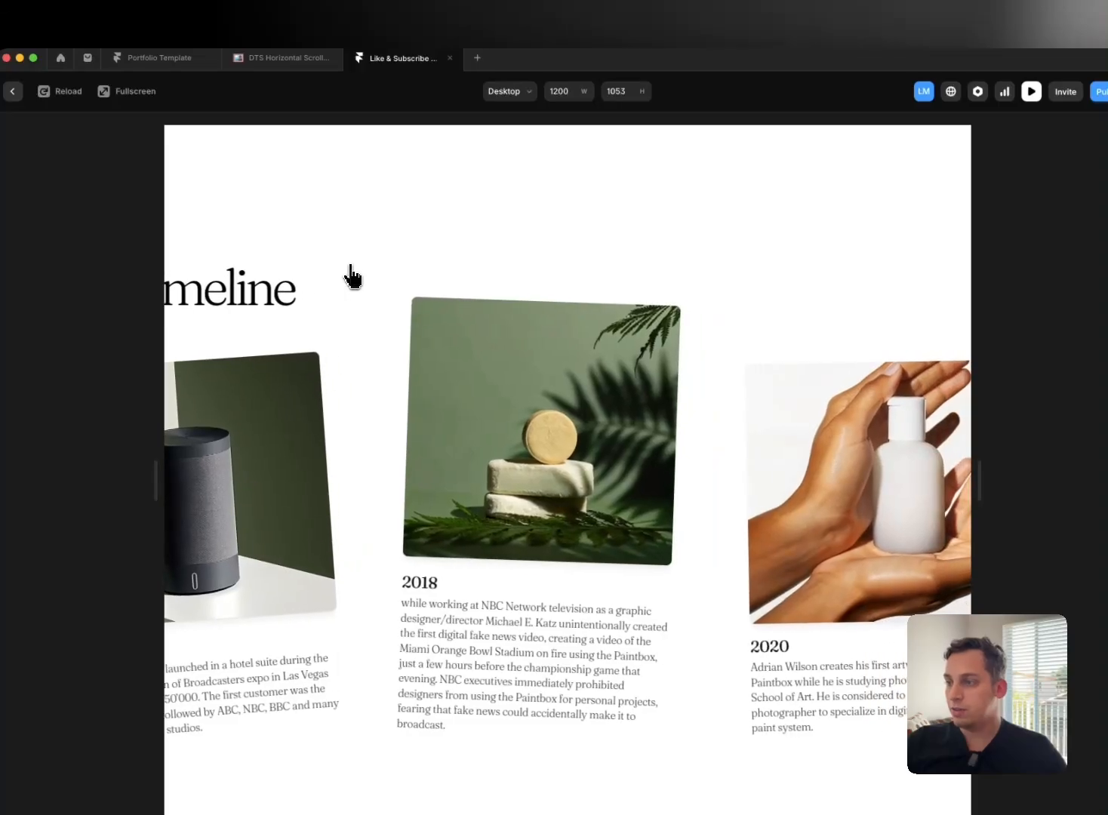
scroll(355, 285, "up", 5)
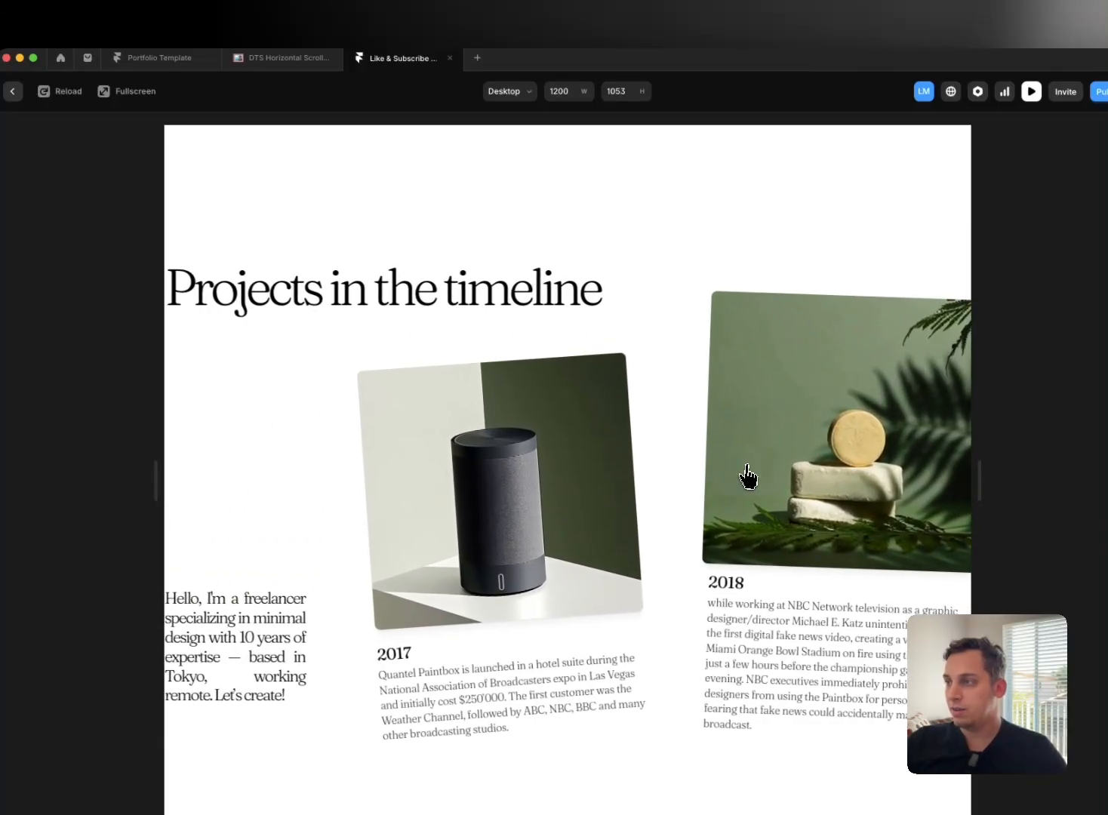
left_click(554, 495)
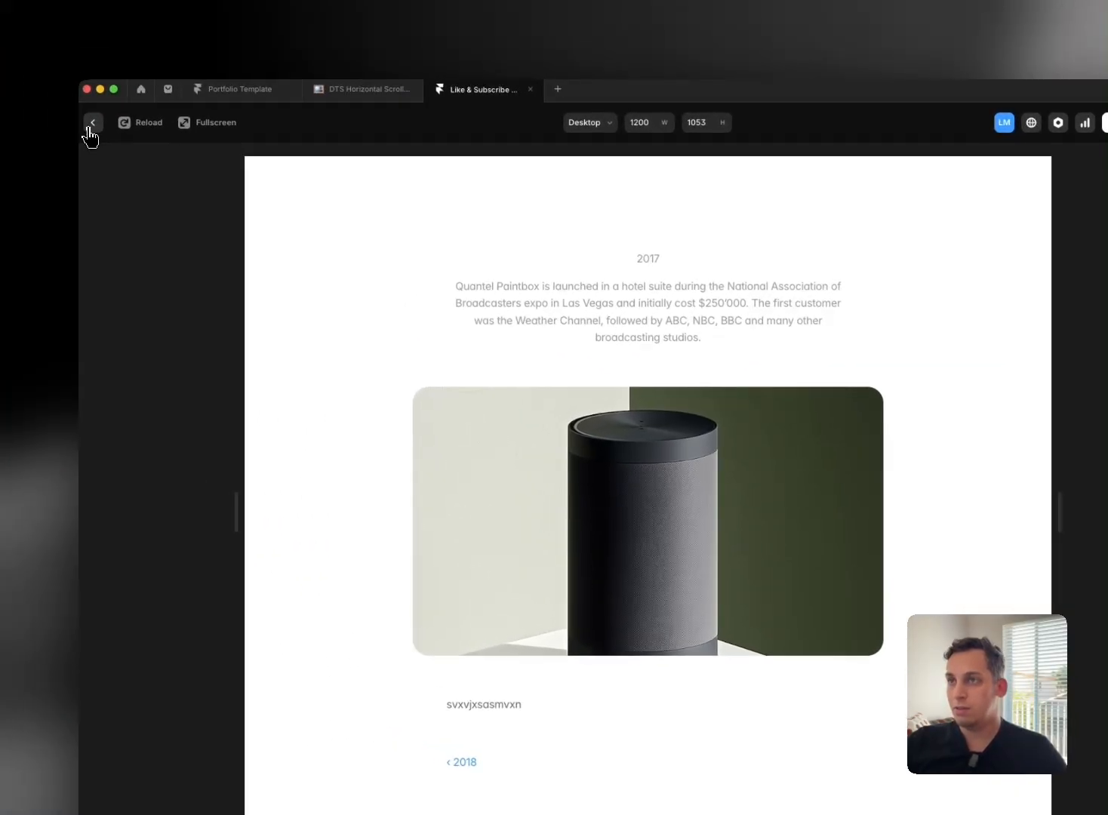
left_click(12, 91)
Step: Preview the Desktop page again, check the horizontal timeline through to the section below it, and exit the preview
left_click(407, 229)
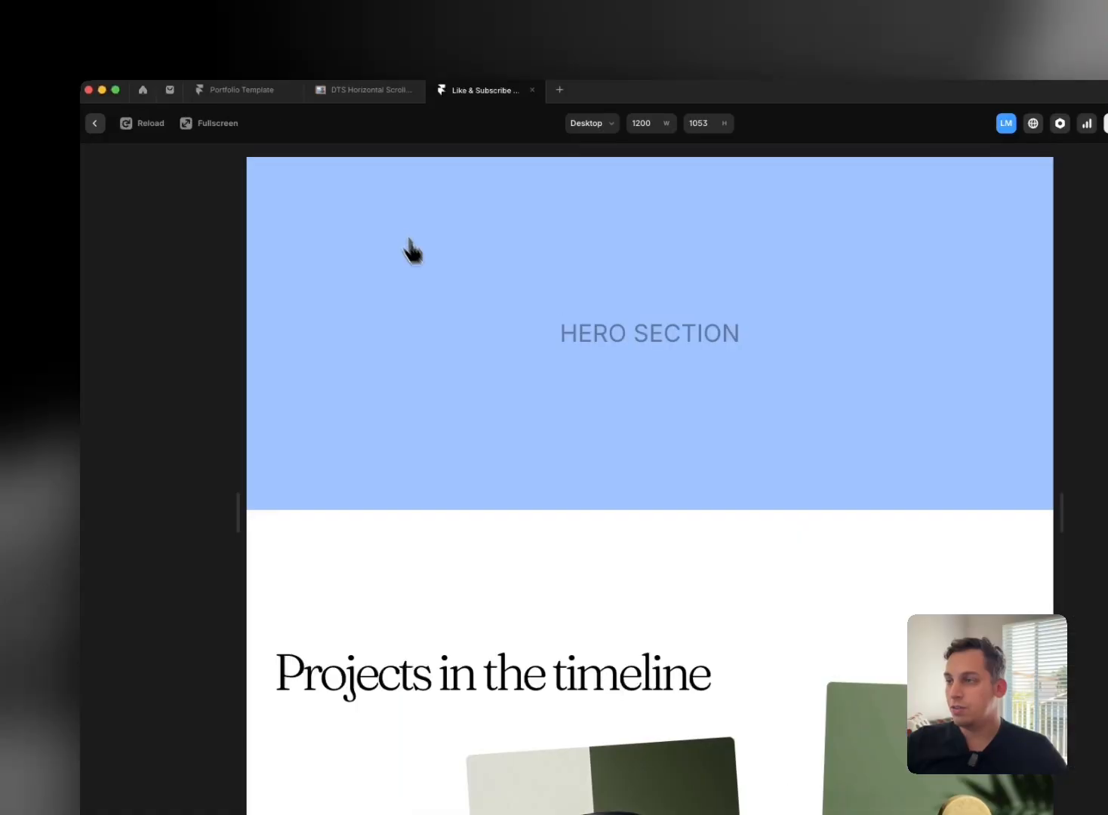
scroll(497, 403, "down", 10)
scroll(498, 404, "down", 15)
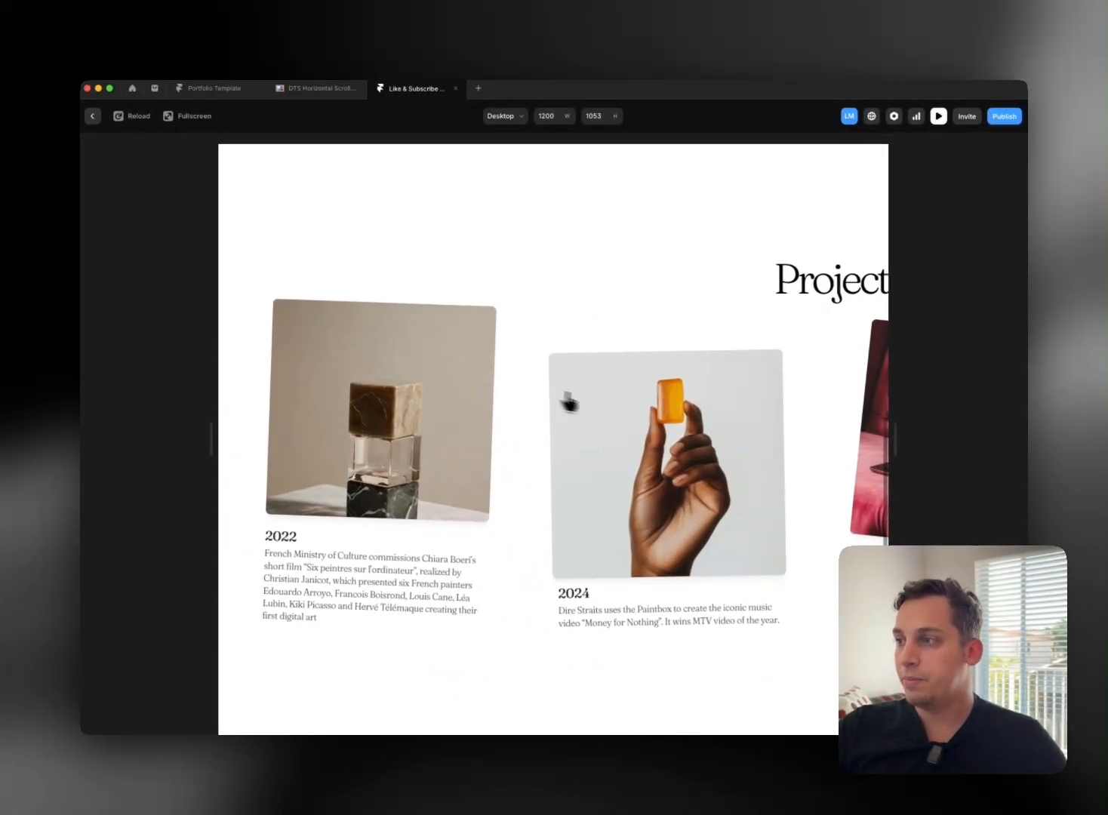
scroll(568, 404, "down", 10)
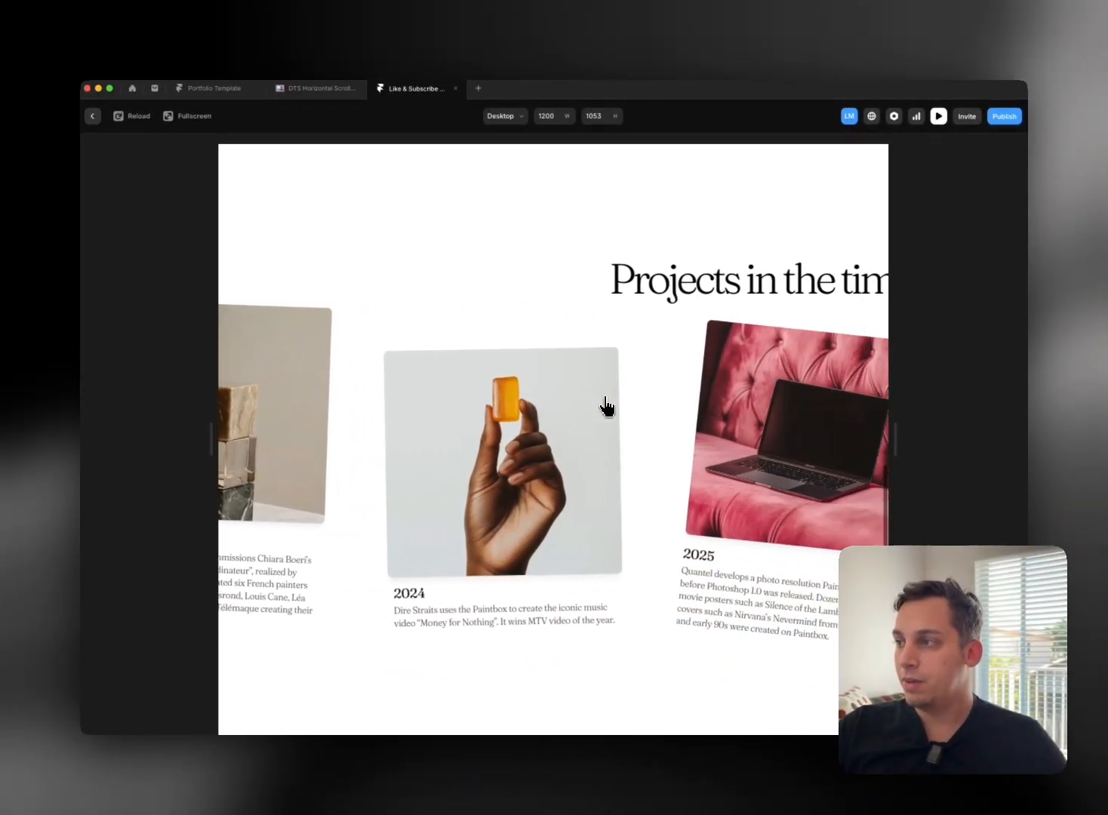
scroll(586, 400, "down", 3)
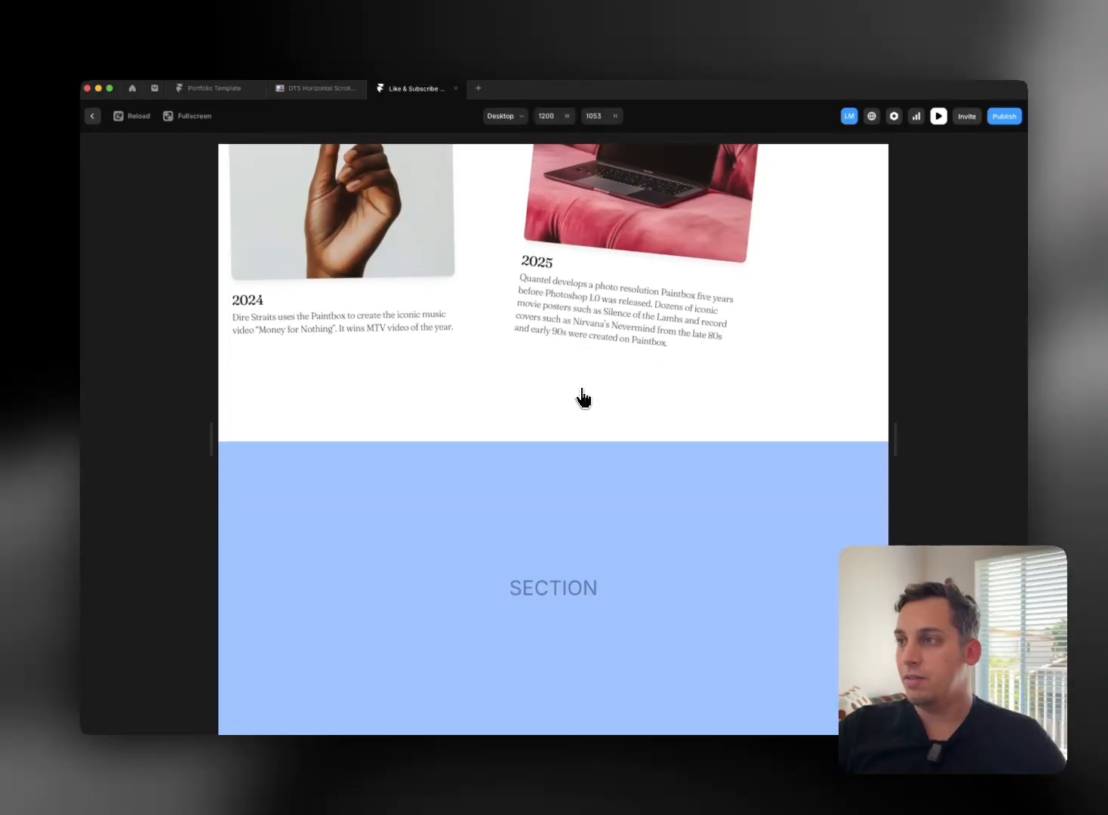
scroll(630, 492, "up", 20)
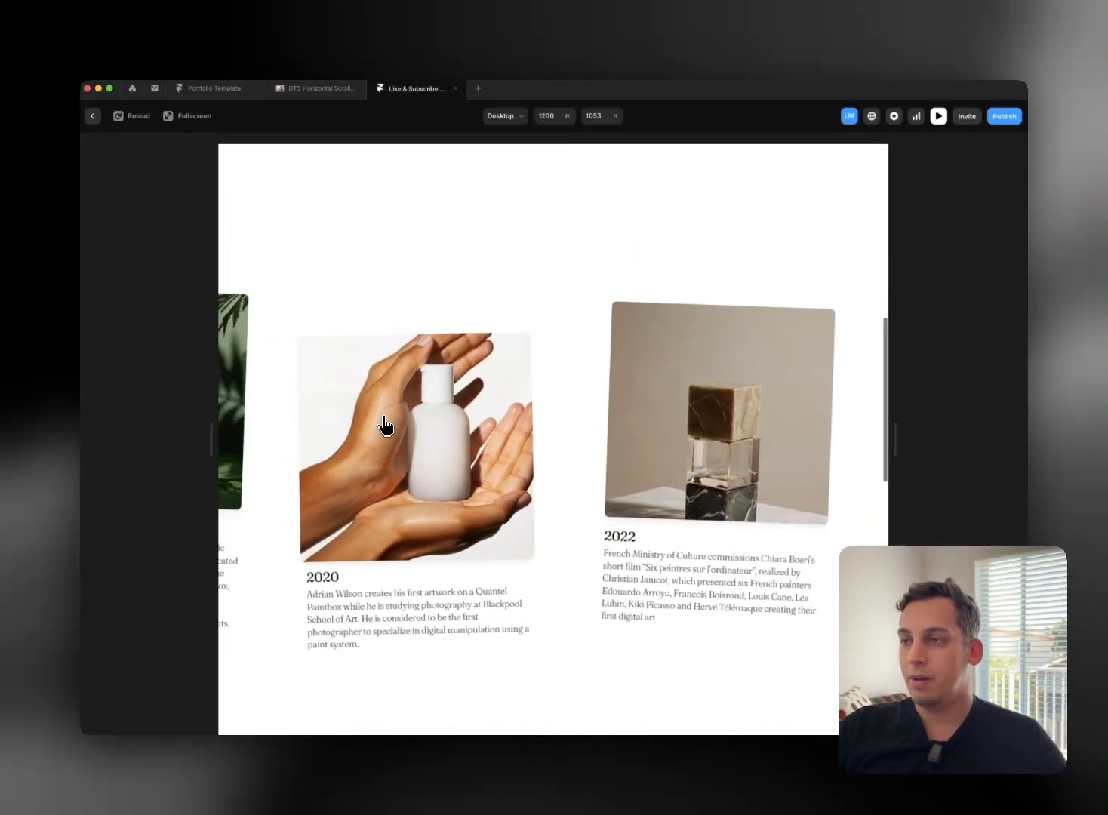
scroll(279, 330, "up", 5)
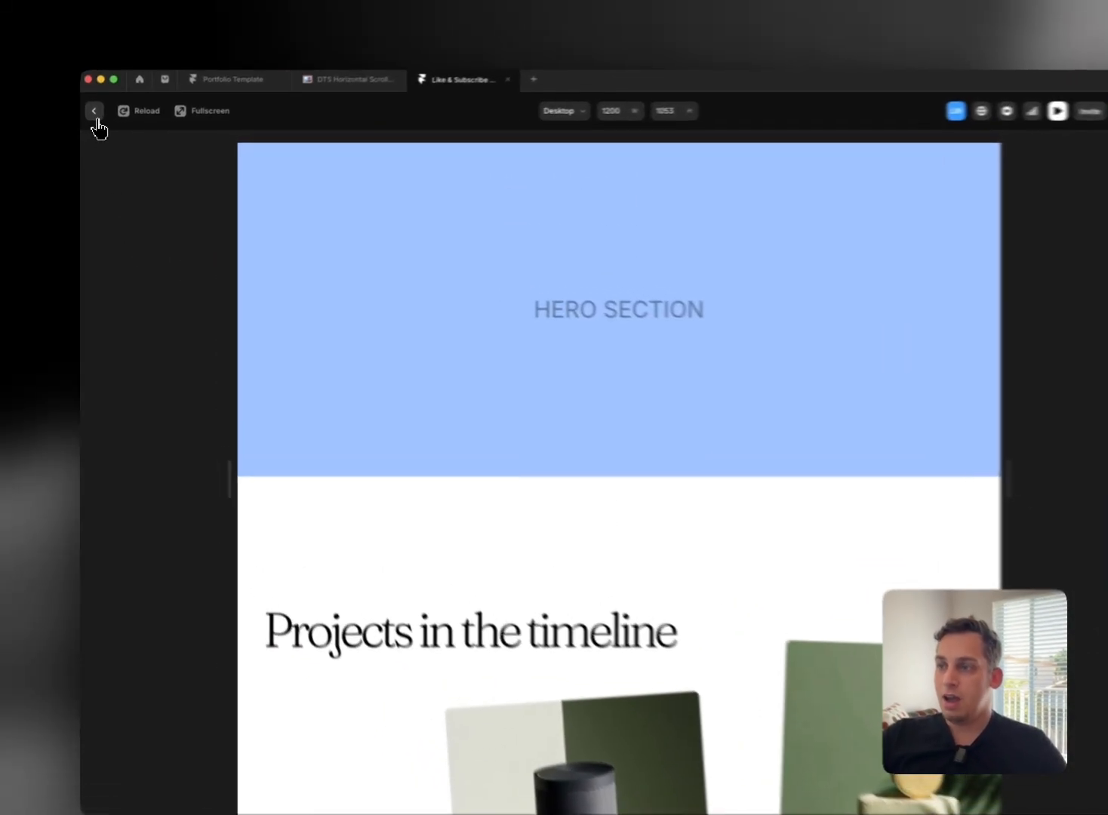
left_click(92, 115)
Step: Preview the Phone breakpoint, test the 2017 image's link to its project page, and return to the canvas
scroll(396, 425, "down", 10)
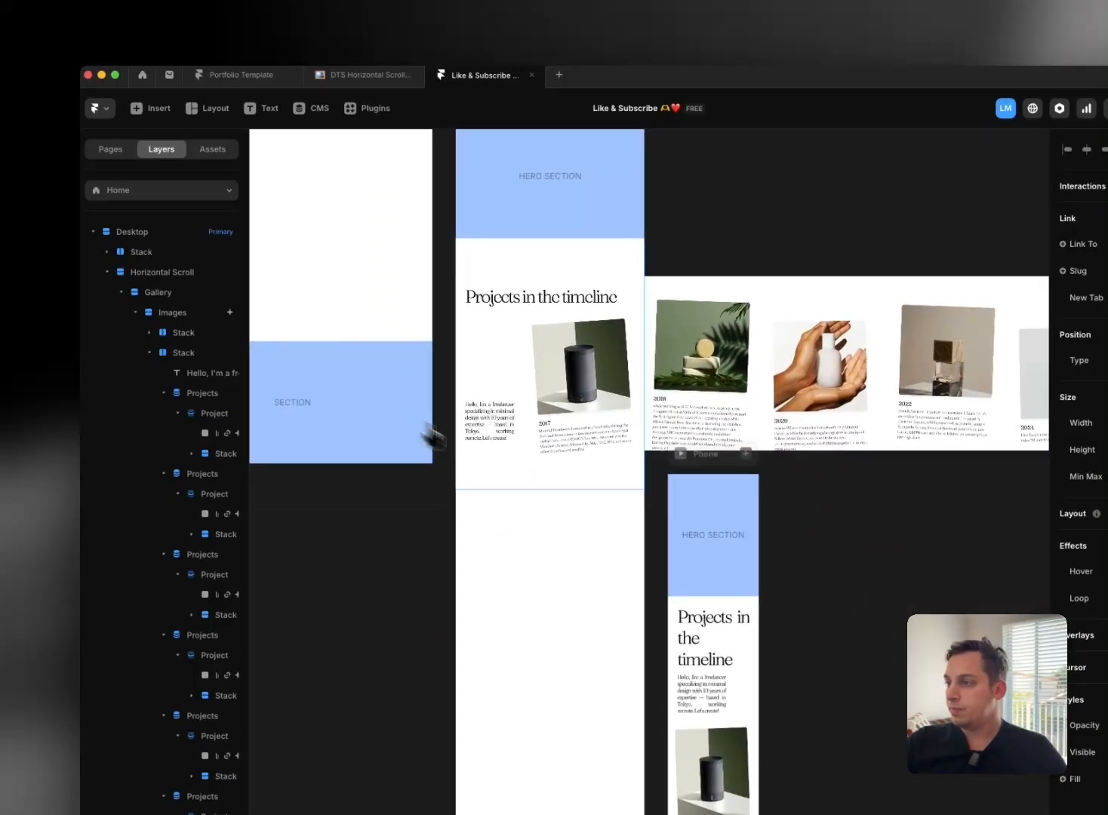
scroll(431, 436, "down", 5)
left_click(678, 254)
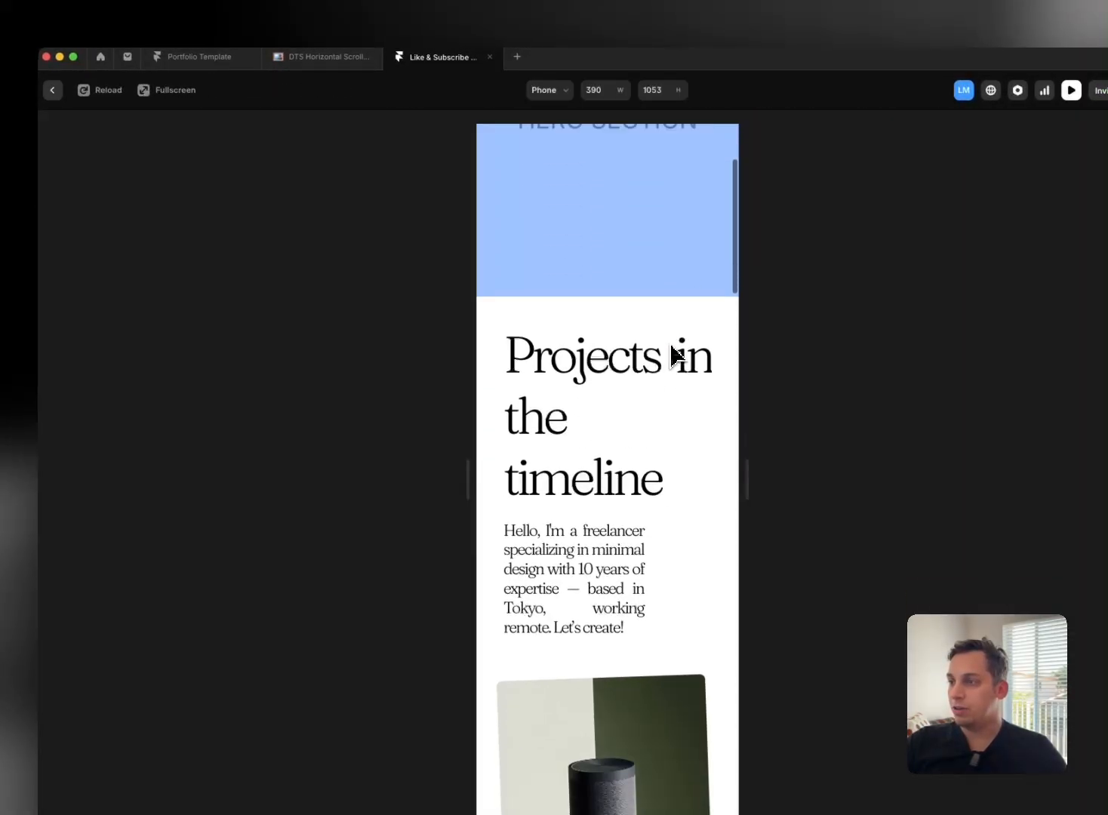
scroll(674, 355, "down", 10)
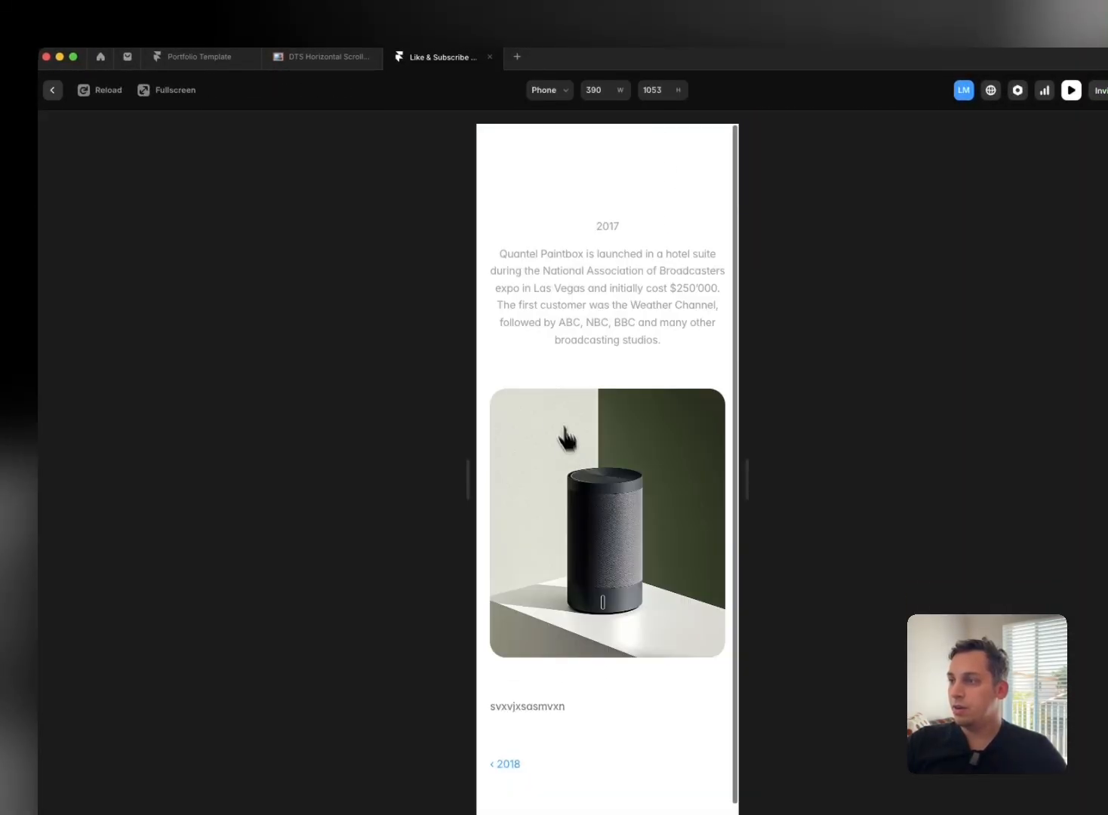
left_click(52, 89)
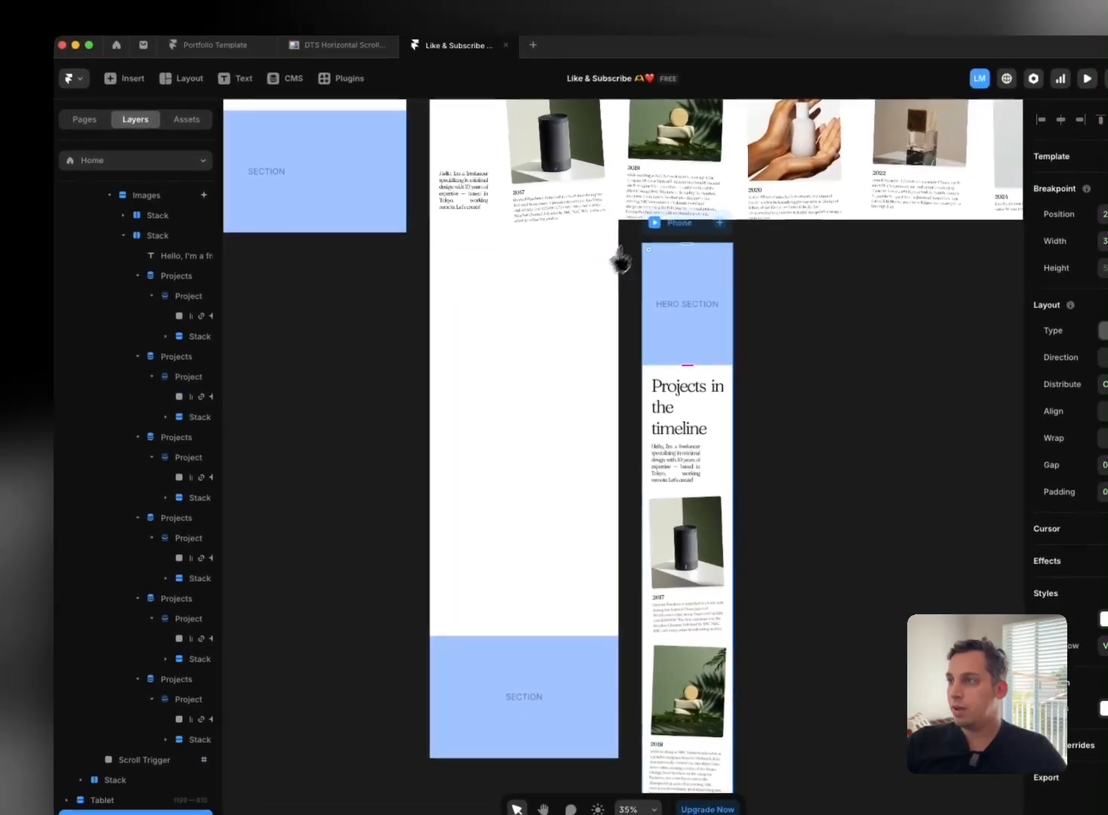
Step: Preview the Phone breakpoint again, check the vertically stacked projects from 2018 to 2022, and exit the preview
left_click(650, 226)
scroll(637, 366, "down", 15)
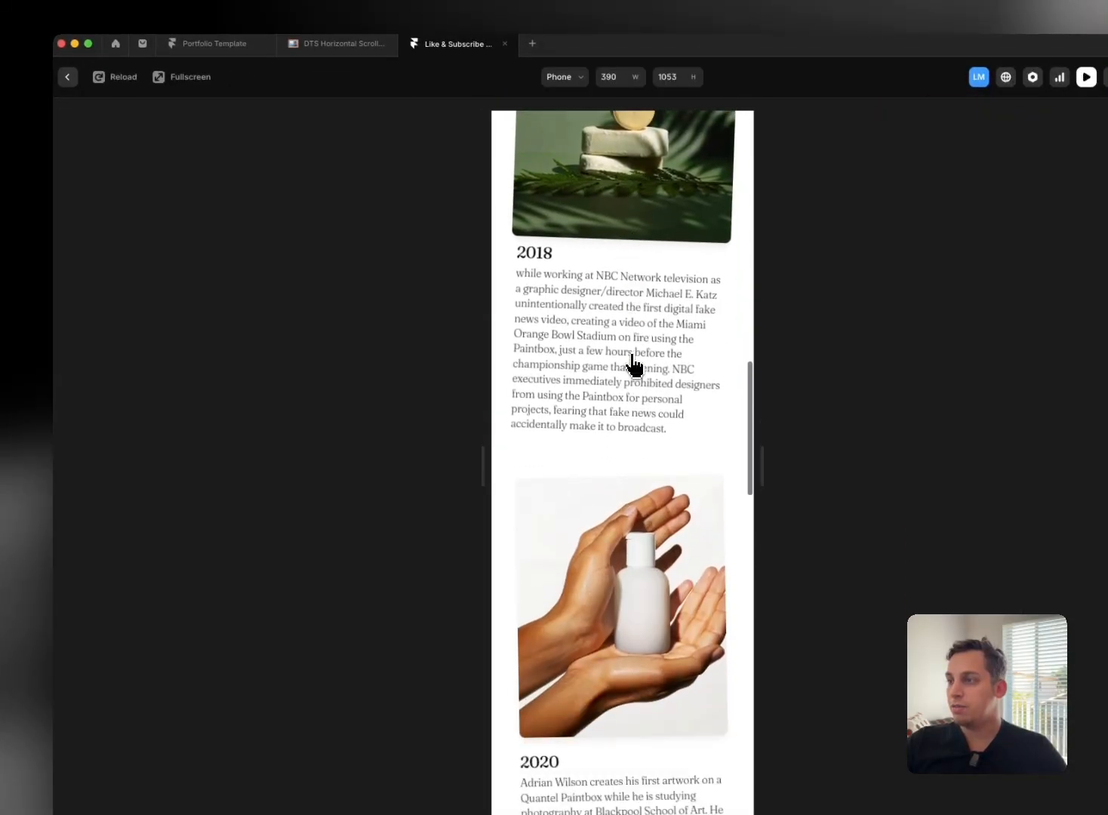
scroll(573, 547, "down", 5)
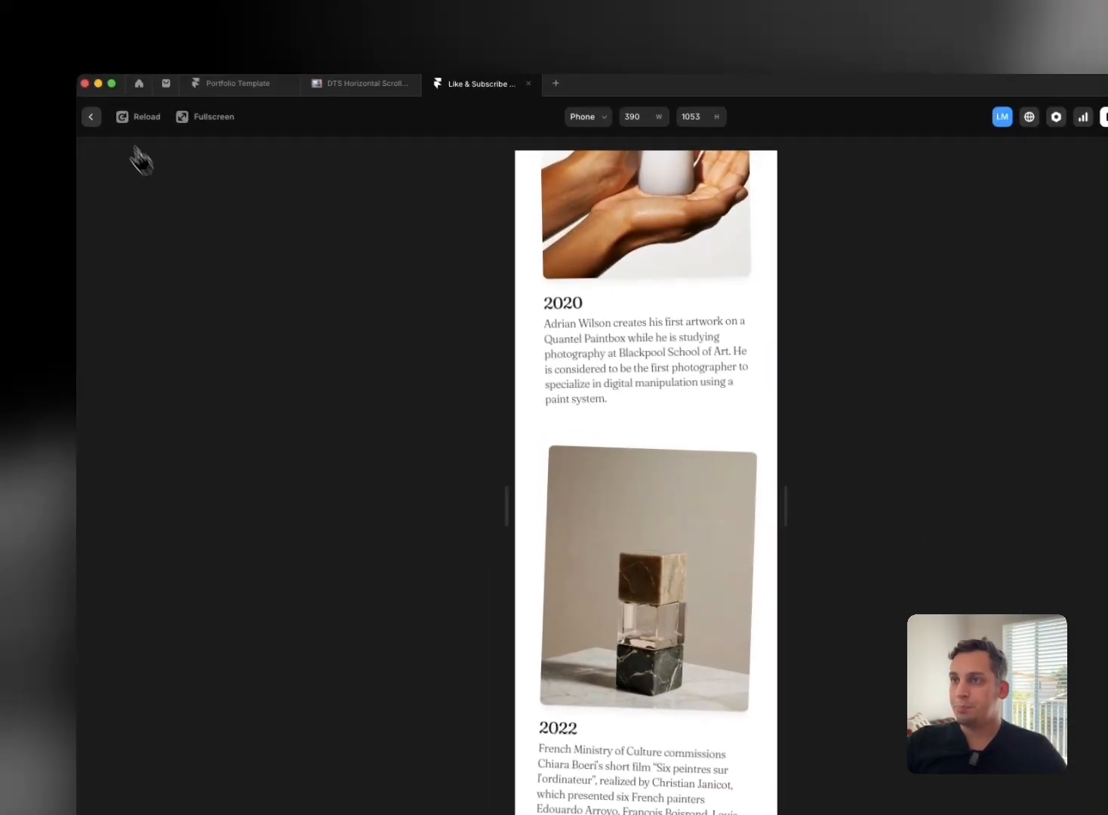
left_click(93, 118)
scroll(459, 365, "up", 5)
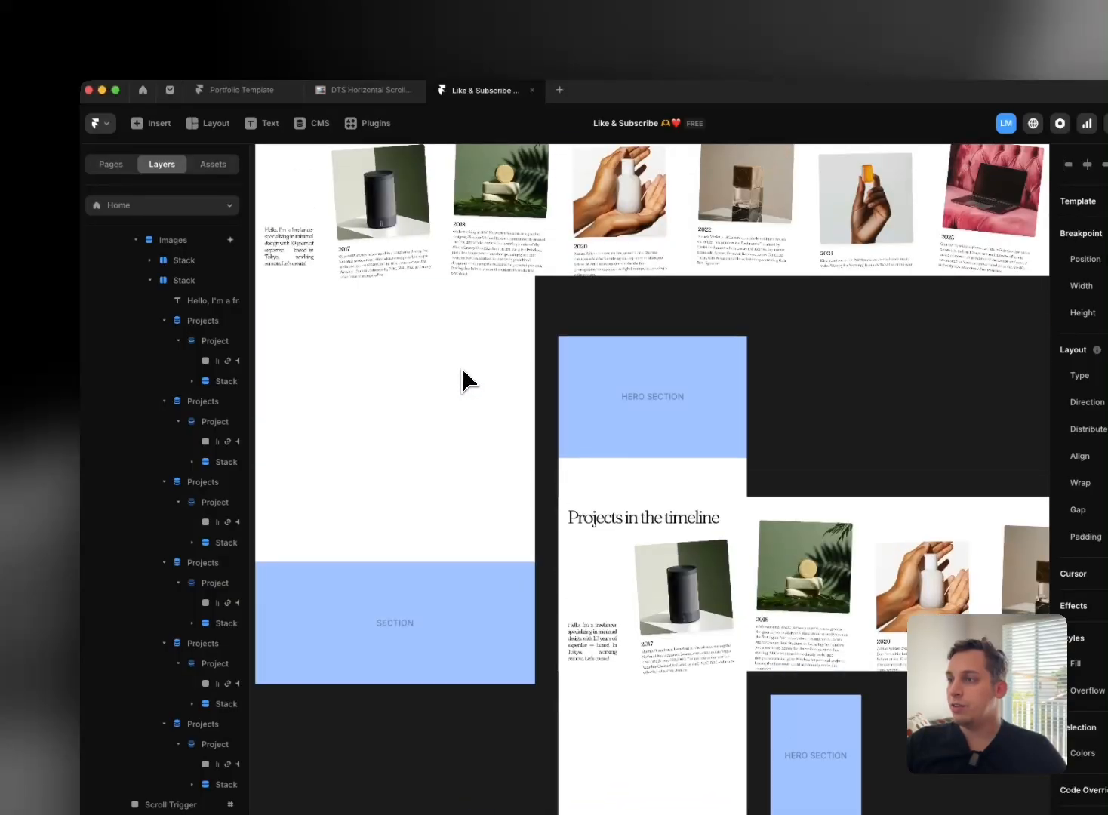
scroll(462, 369, "right", 7)
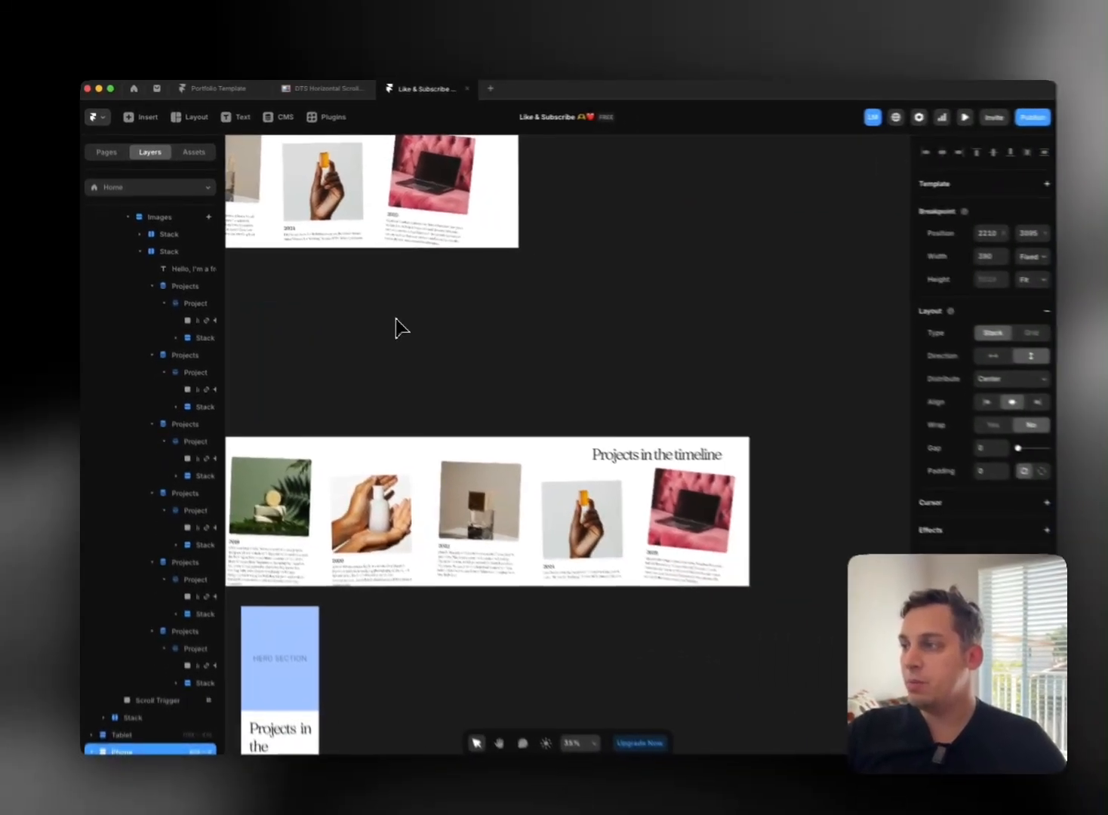
scroll(448, 360, "left", 6)
scroll(387, 320, "left", 5)
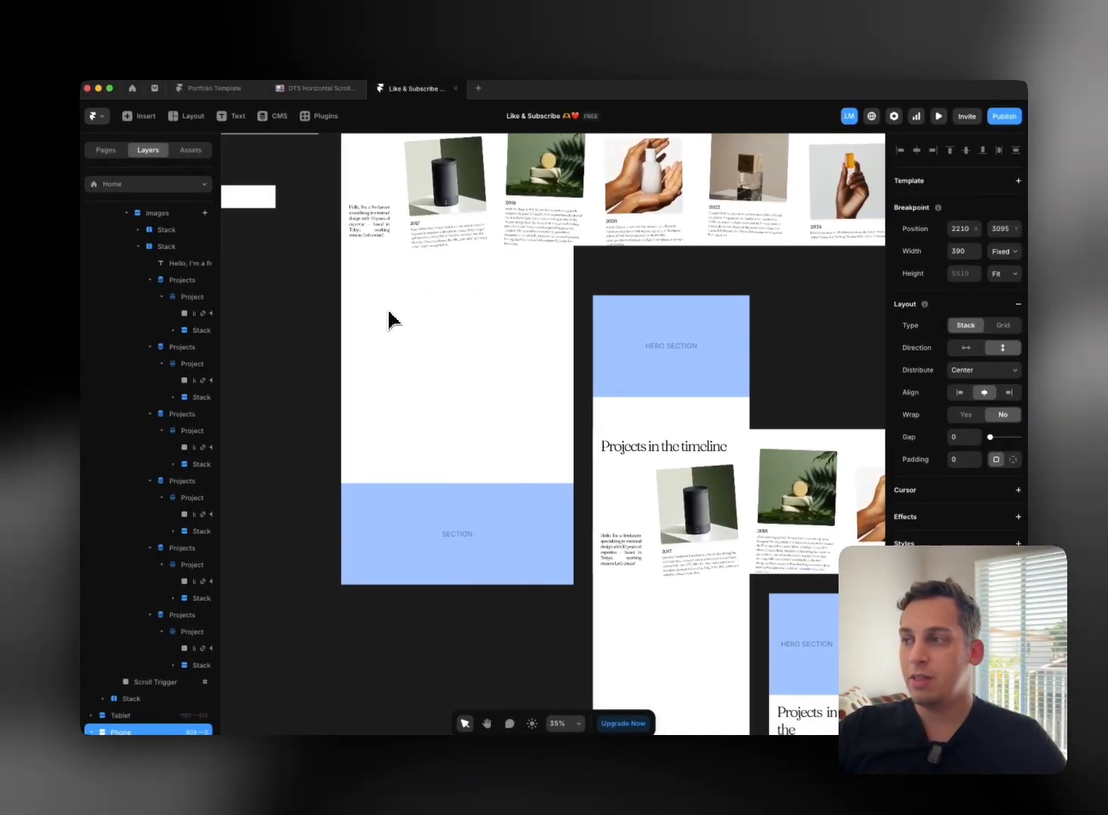
scroll(388, 319, "up", 3)
scroll(389, 319, "up", 2)
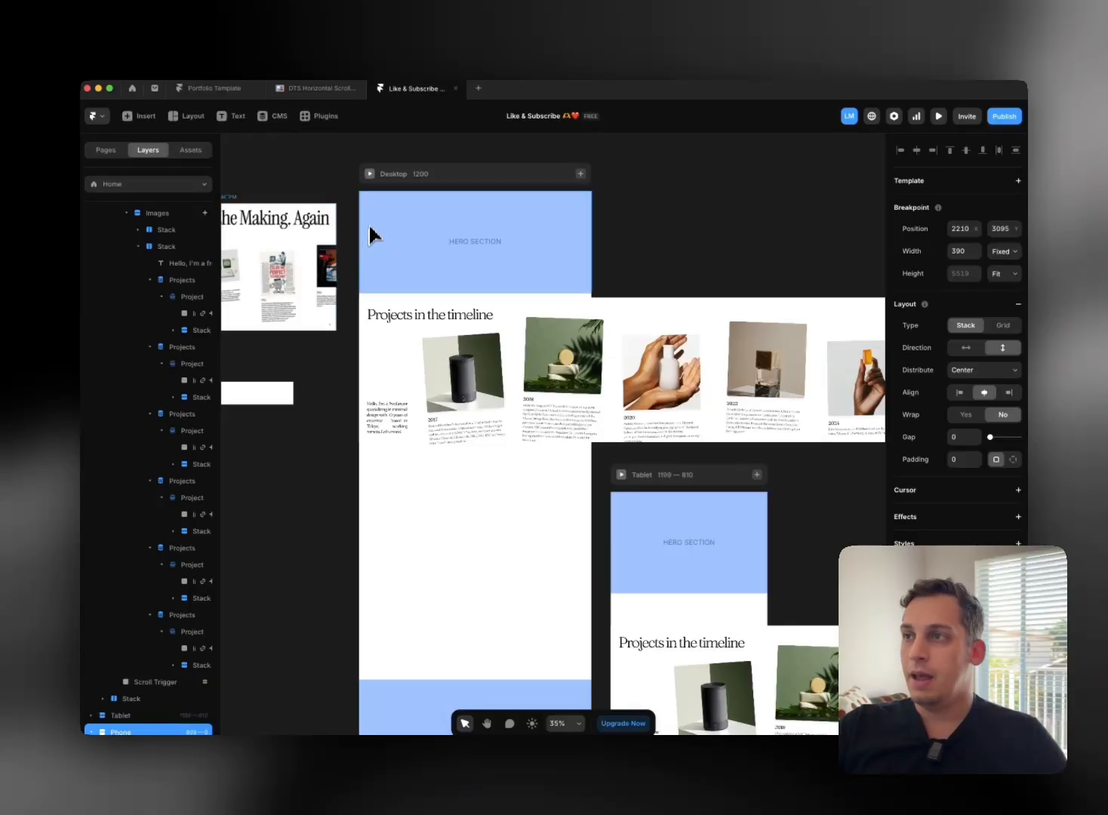